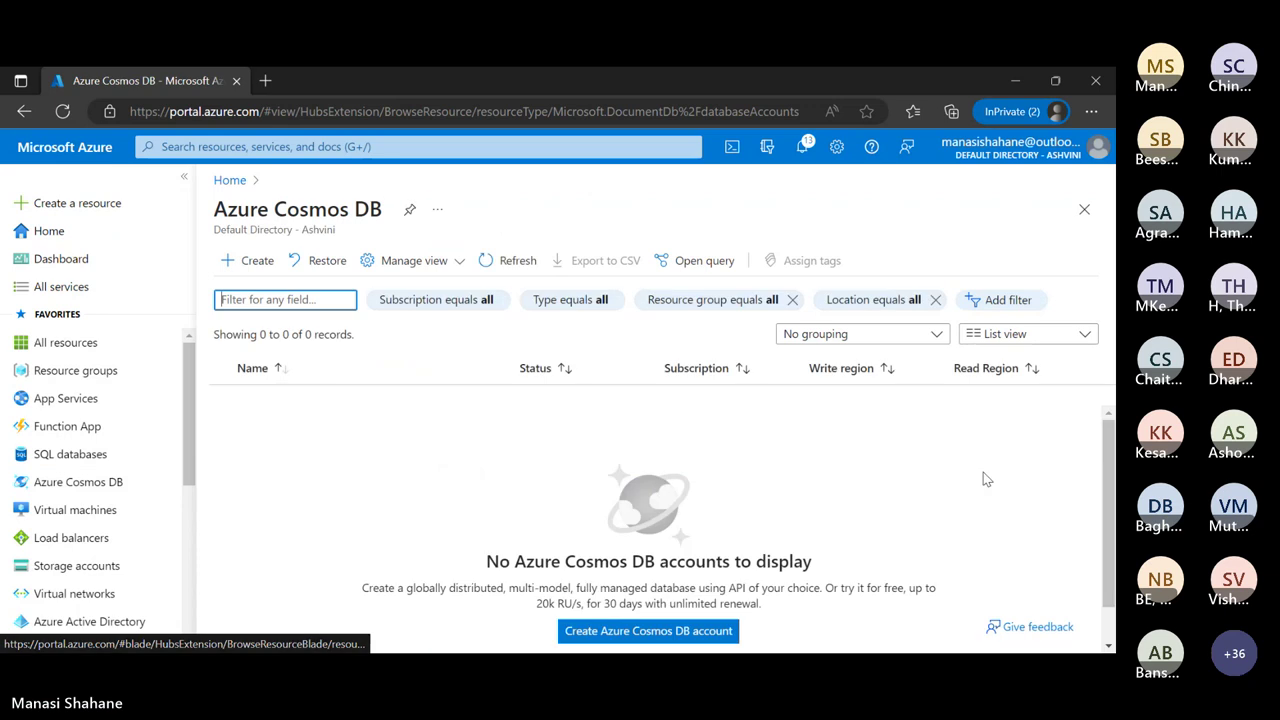
Start a new Azure Cosmos DB account and browse the six available API choices
click(677, 638)
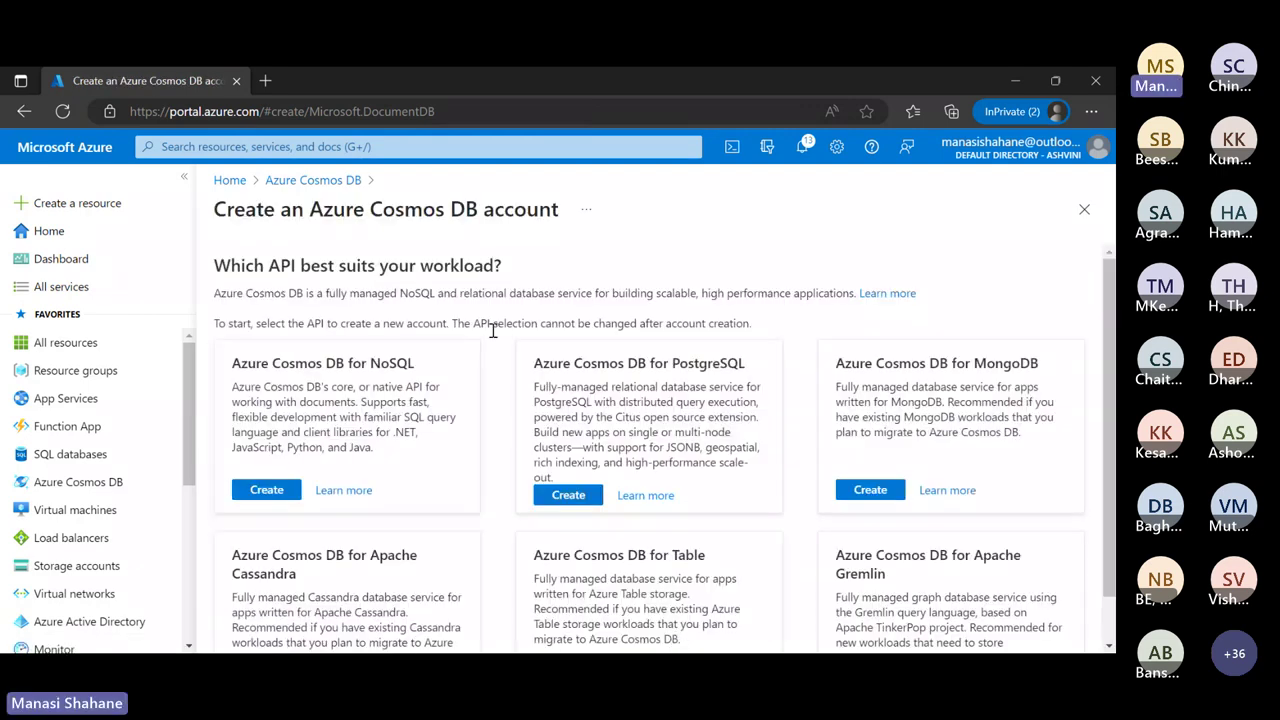
scroll(492, 330, down, 2)
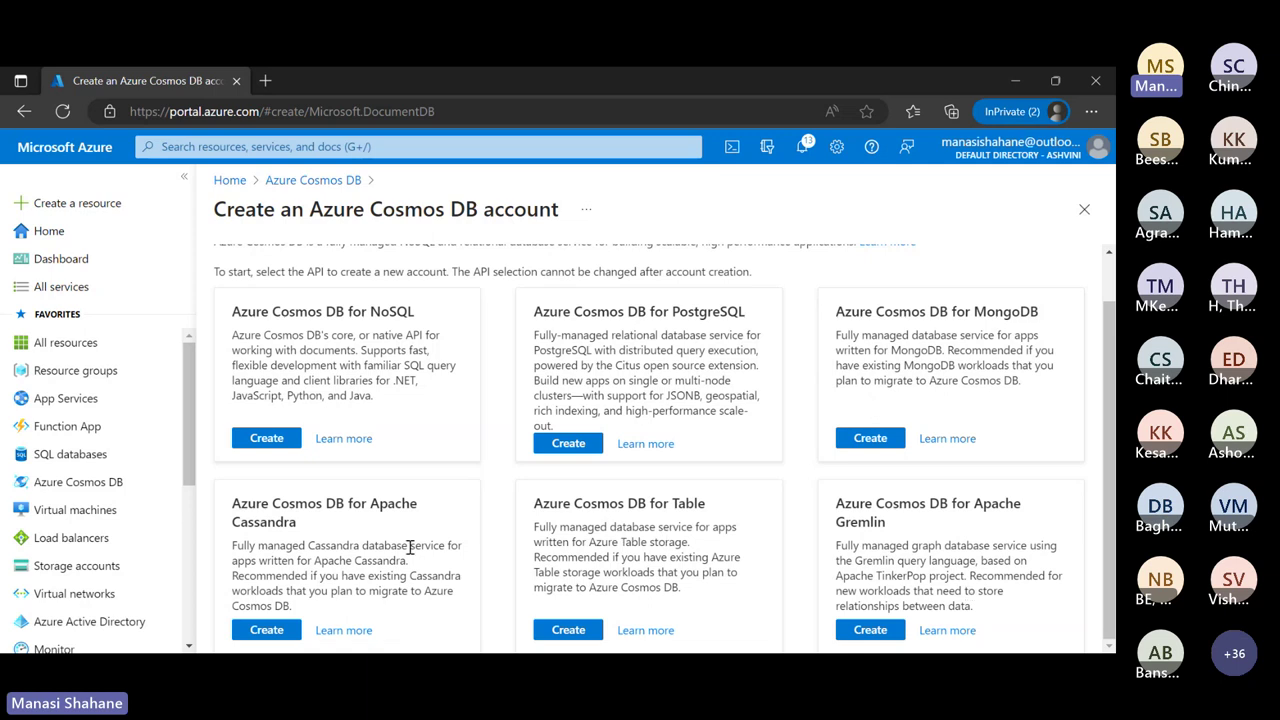
click(348, 441)
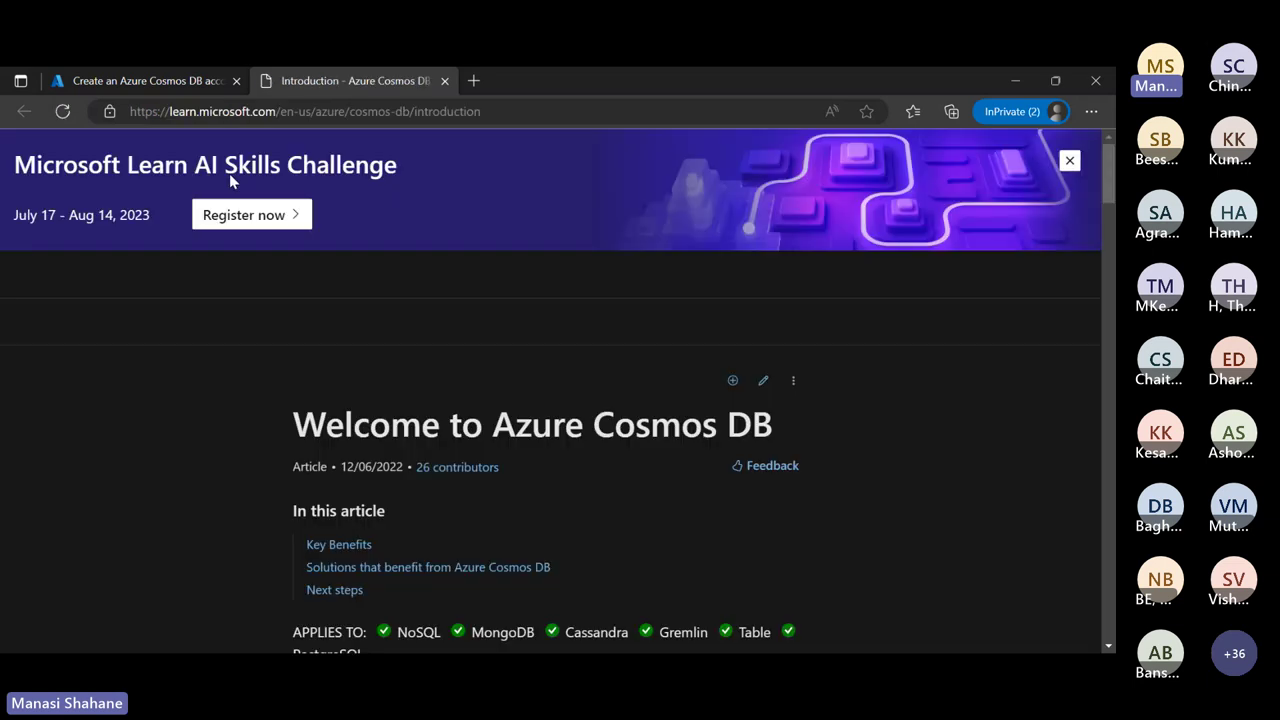
scroll(516, 482, down, 5)
scroll(516, 482, down, 5)
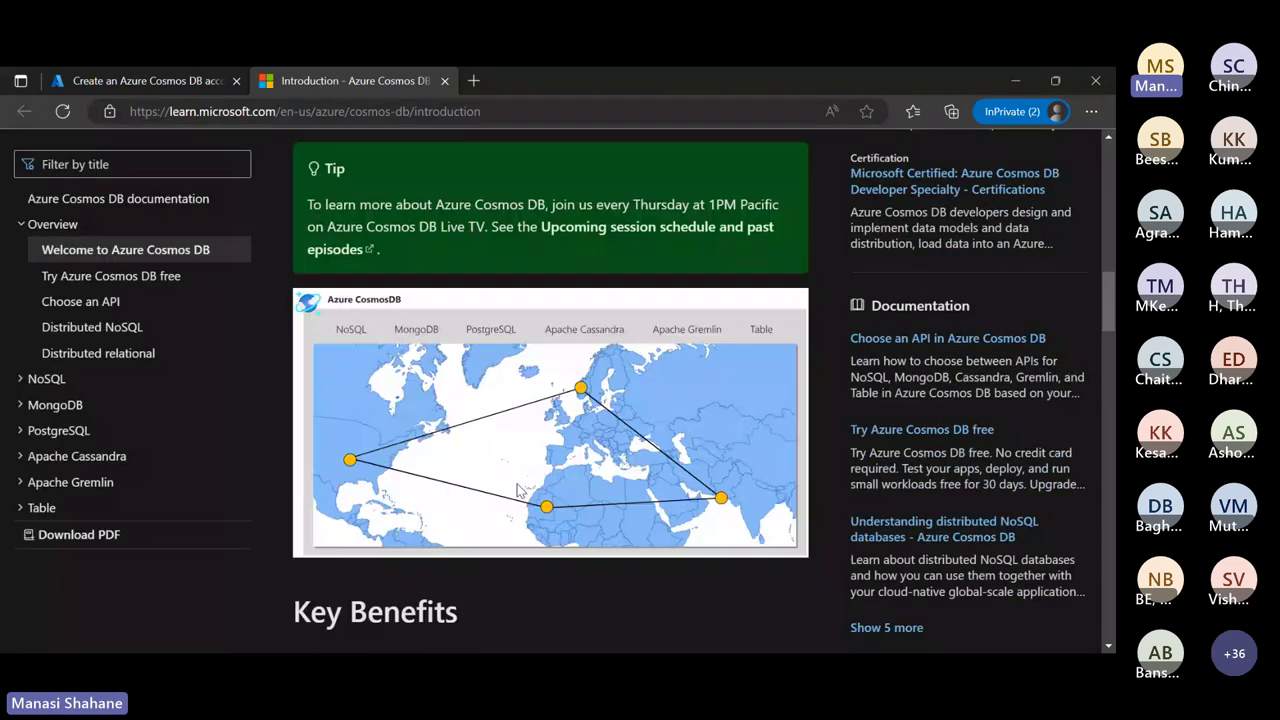
scroll(516, 482, up, 10)
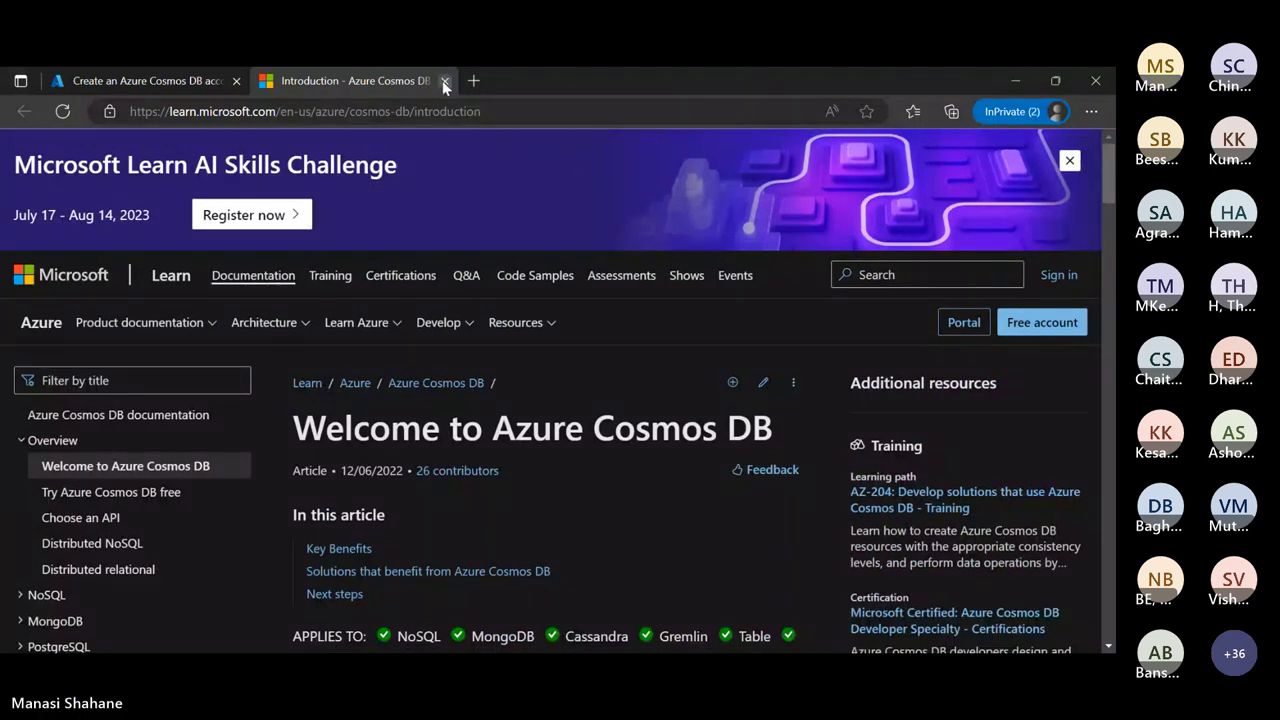
click(445, 81)
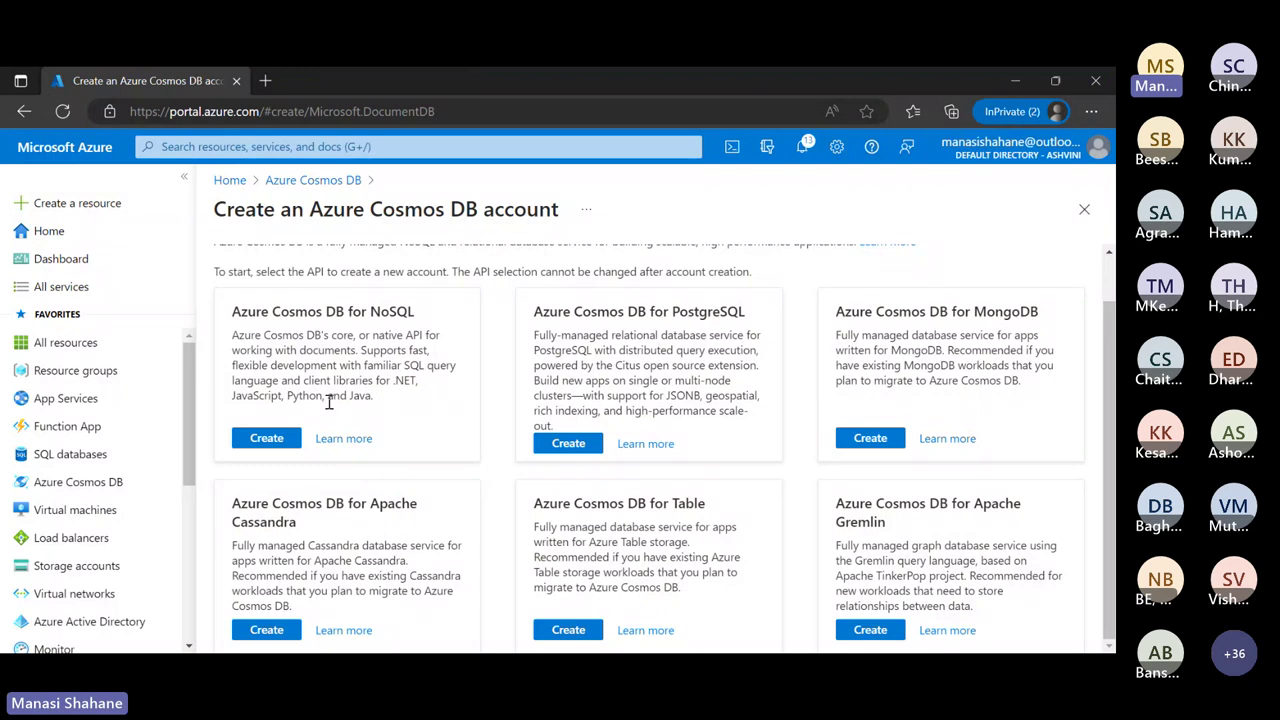
scroll(458, 437, up, 1)
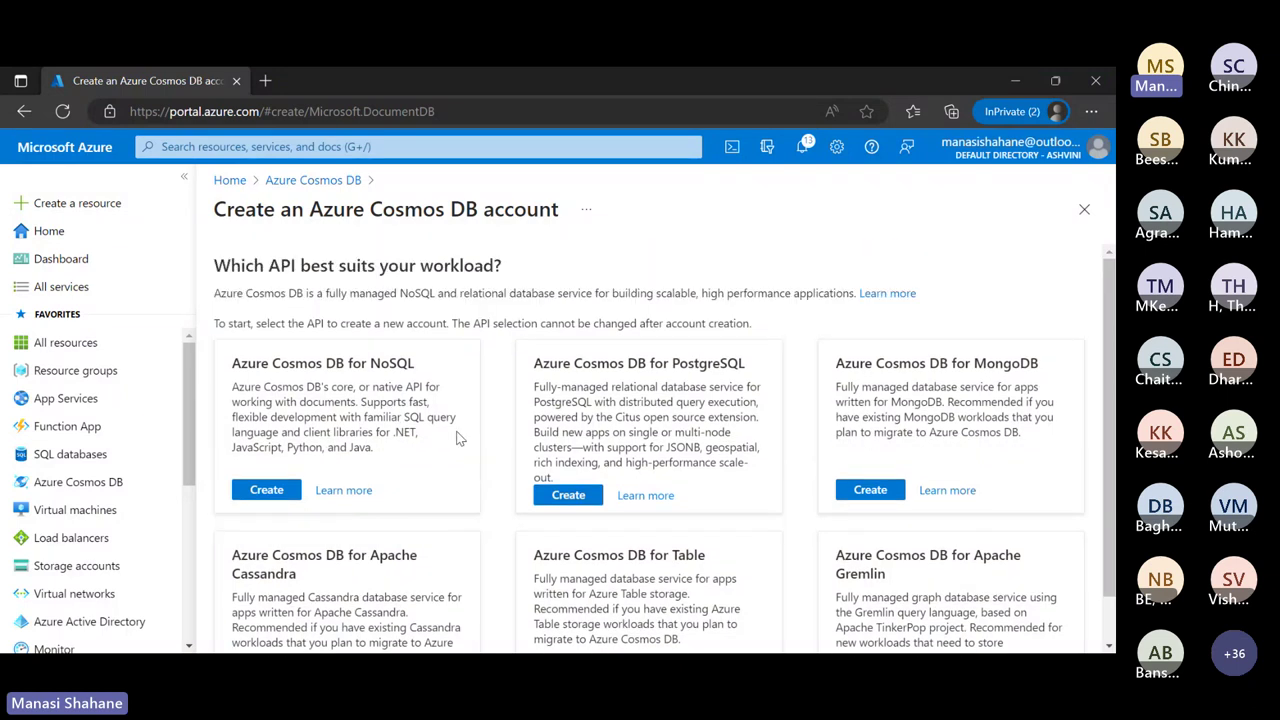
scroll(458, 437, down, 1)
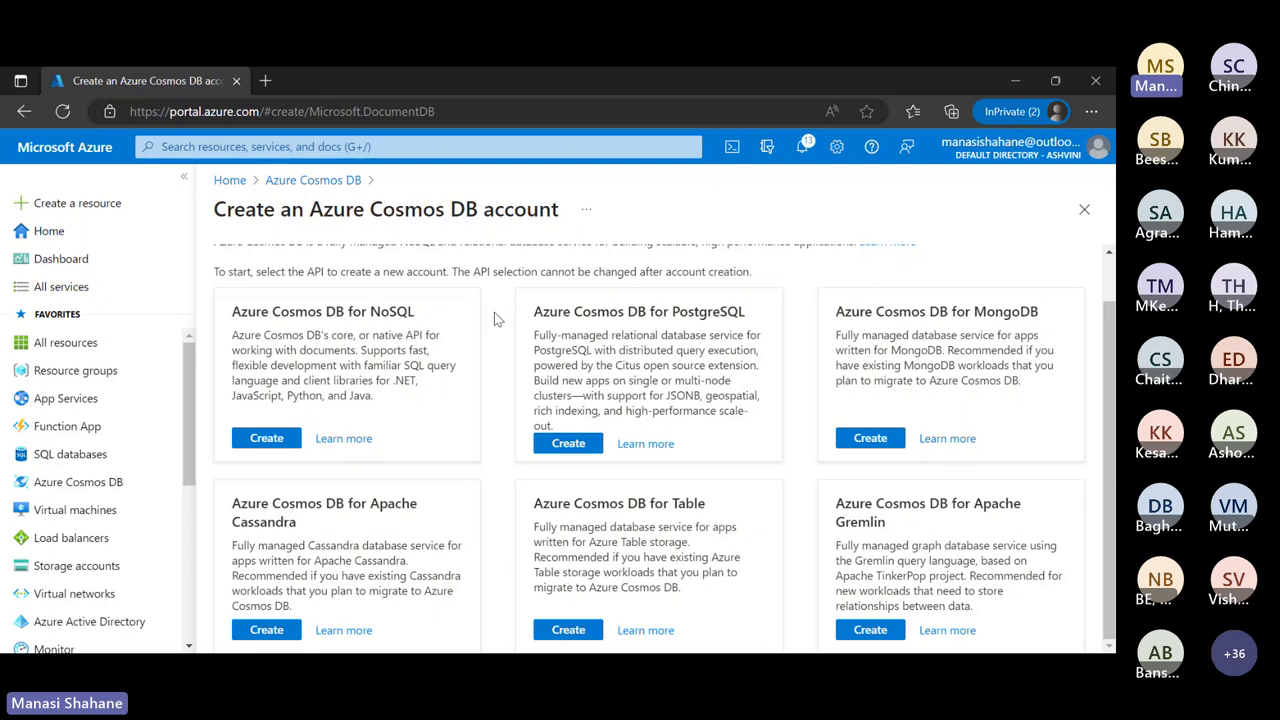
scroll(481, 501, up, 1)
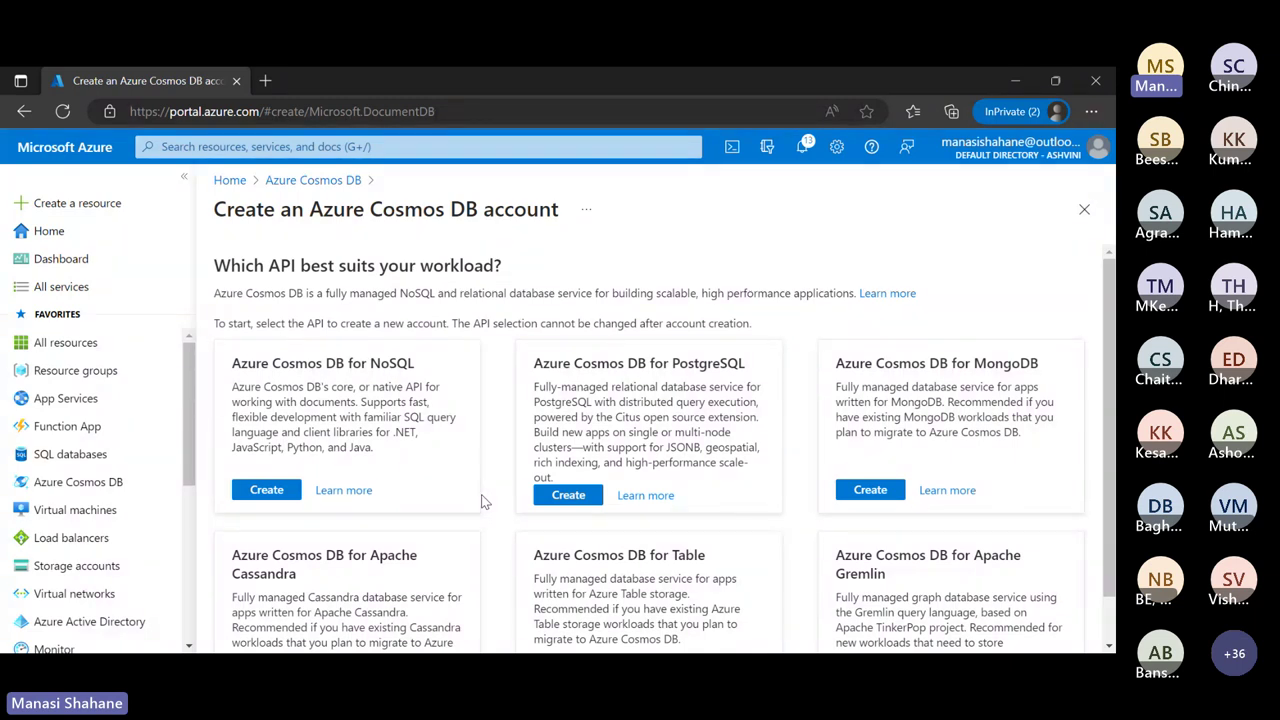
Choose the NoSQL API, the Webinar resource group, and name the account mycosmosdbaccount14
click(266, 491)
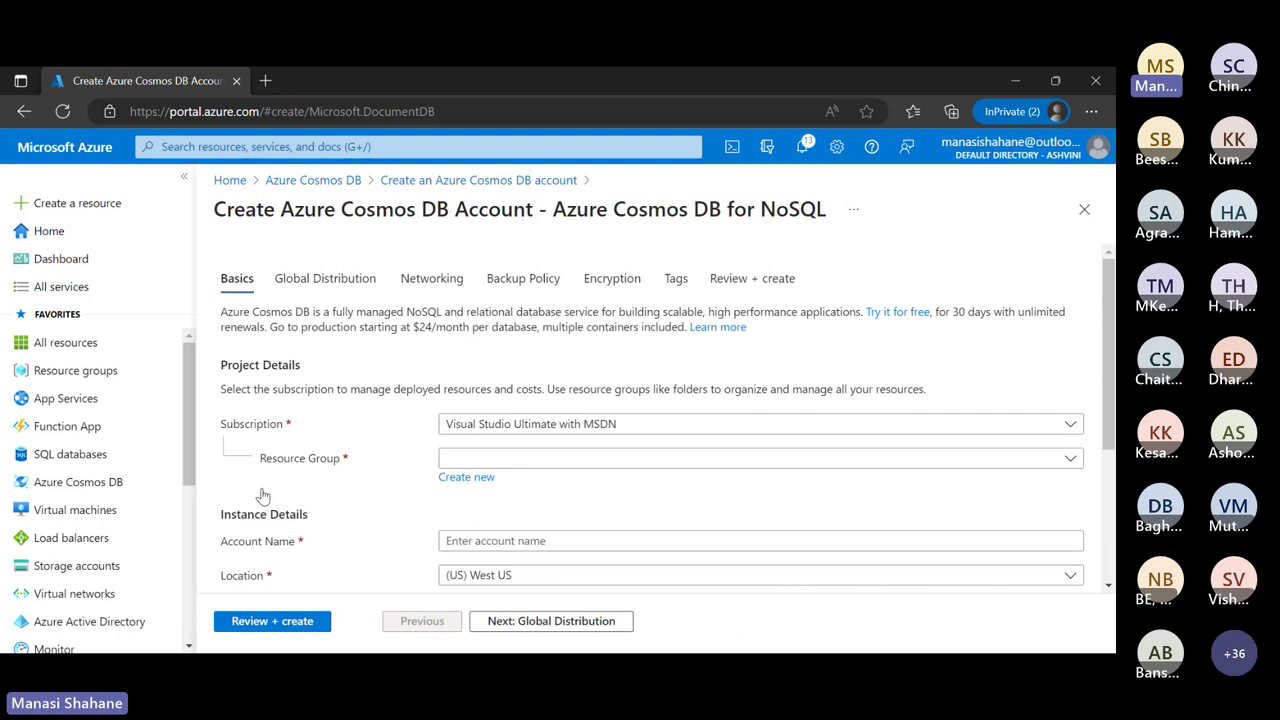
click(620, 458)
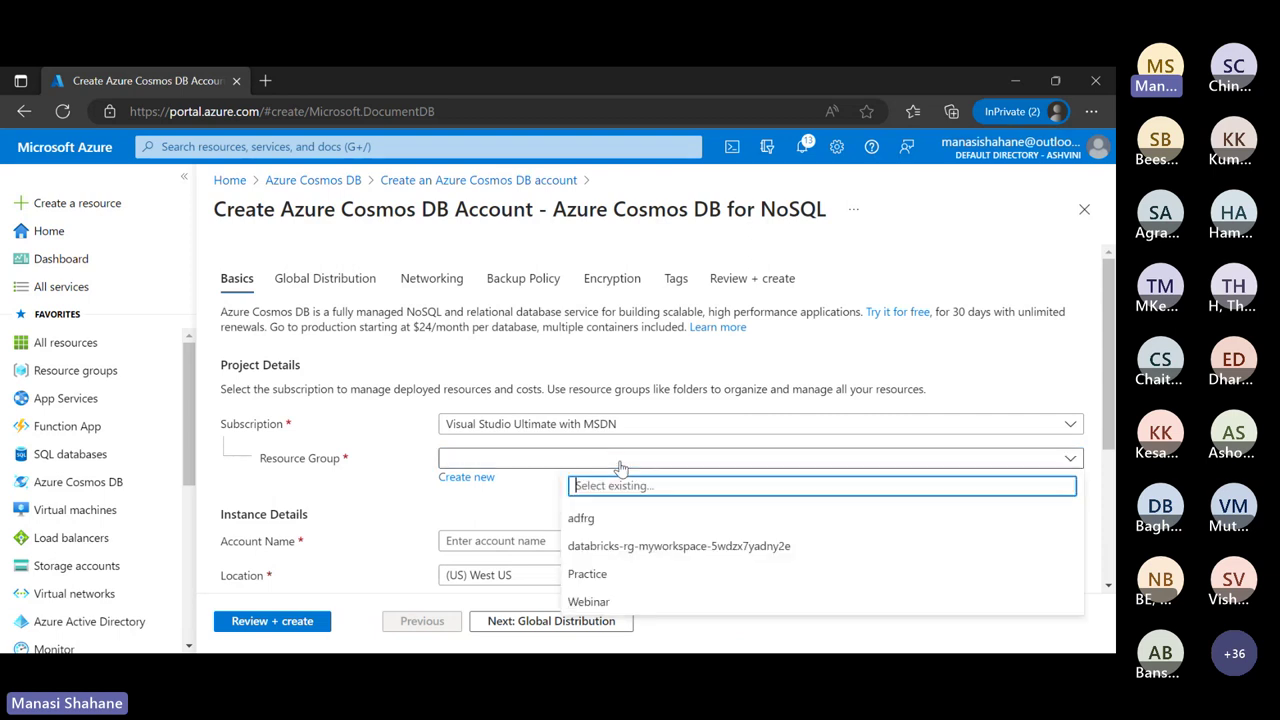
click(601, 603)
scroll(600, 511, down, 1)
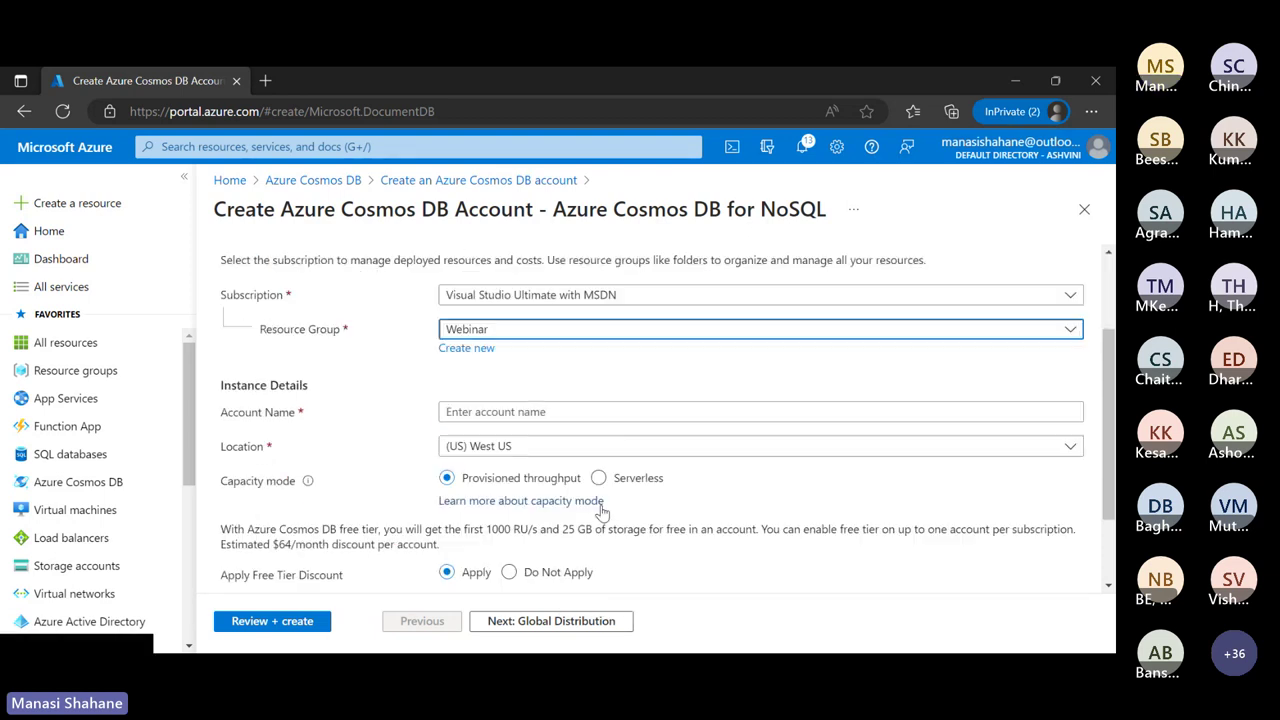
click(562, 414)
text(mycosm)
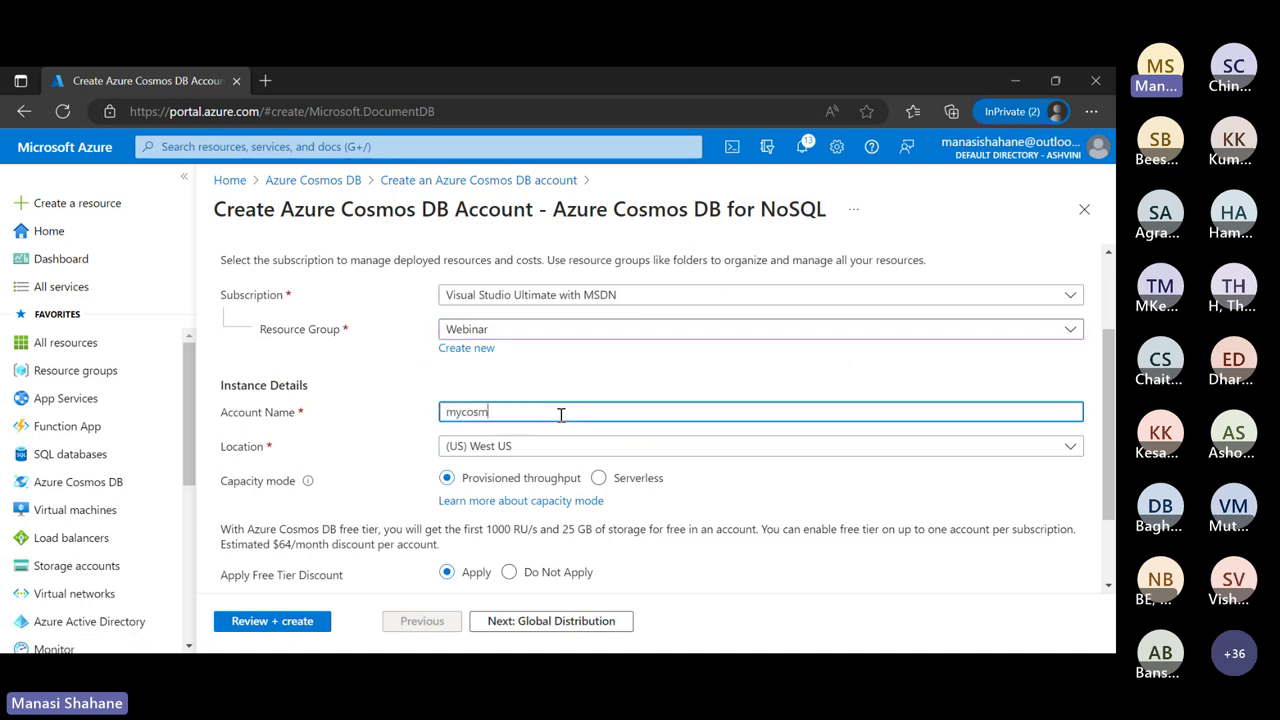
text(osdbaccount)
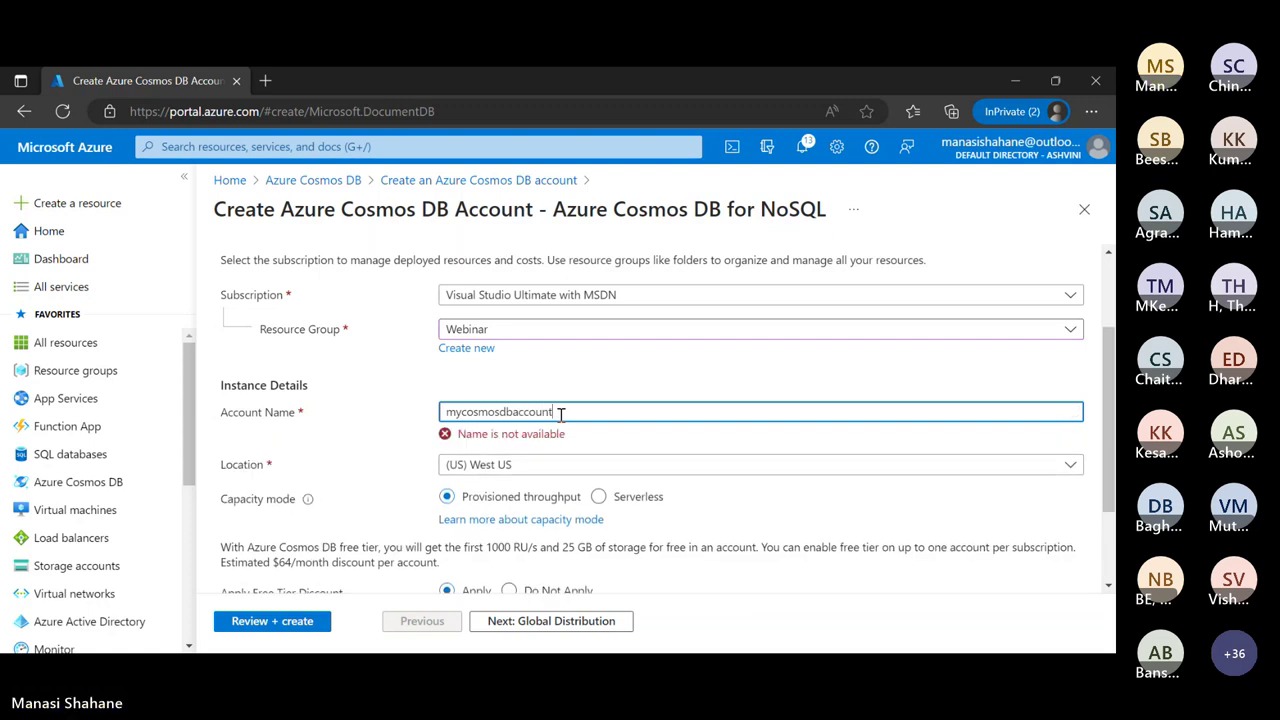
text(12)
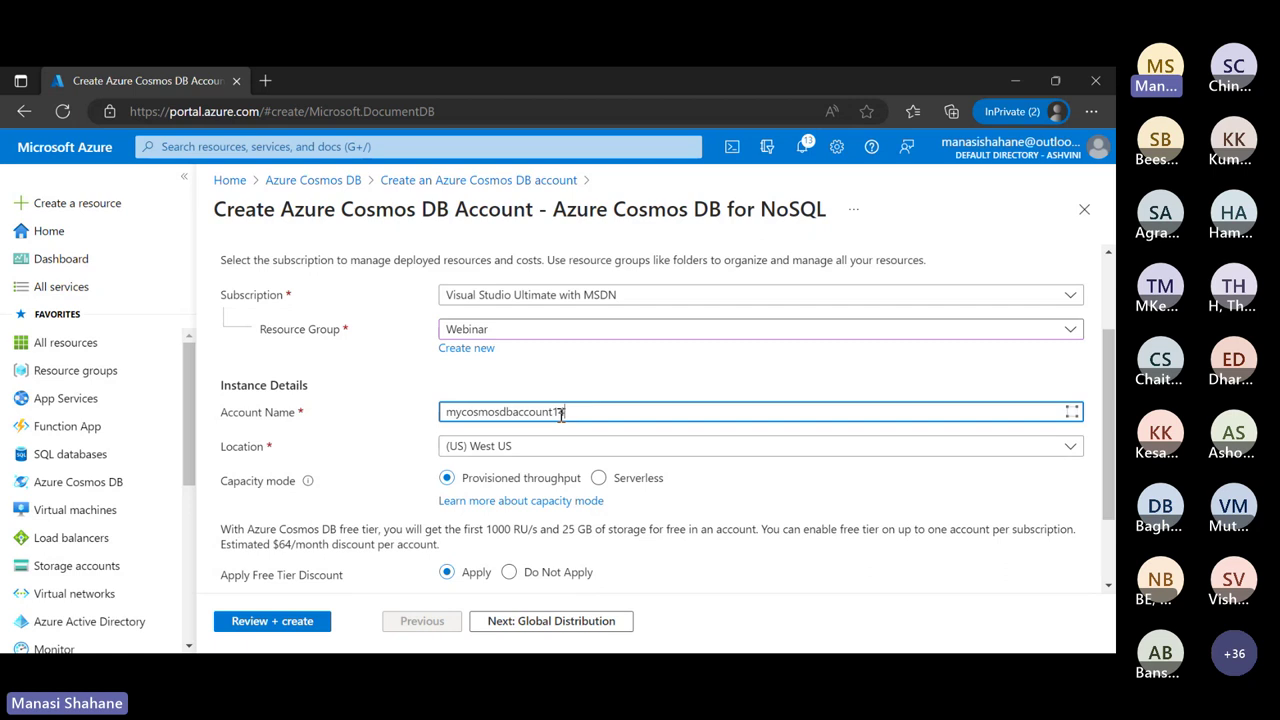
Set the location to (US) East US and remove the total account throughput limit
scroll(561, 414, down, 1)
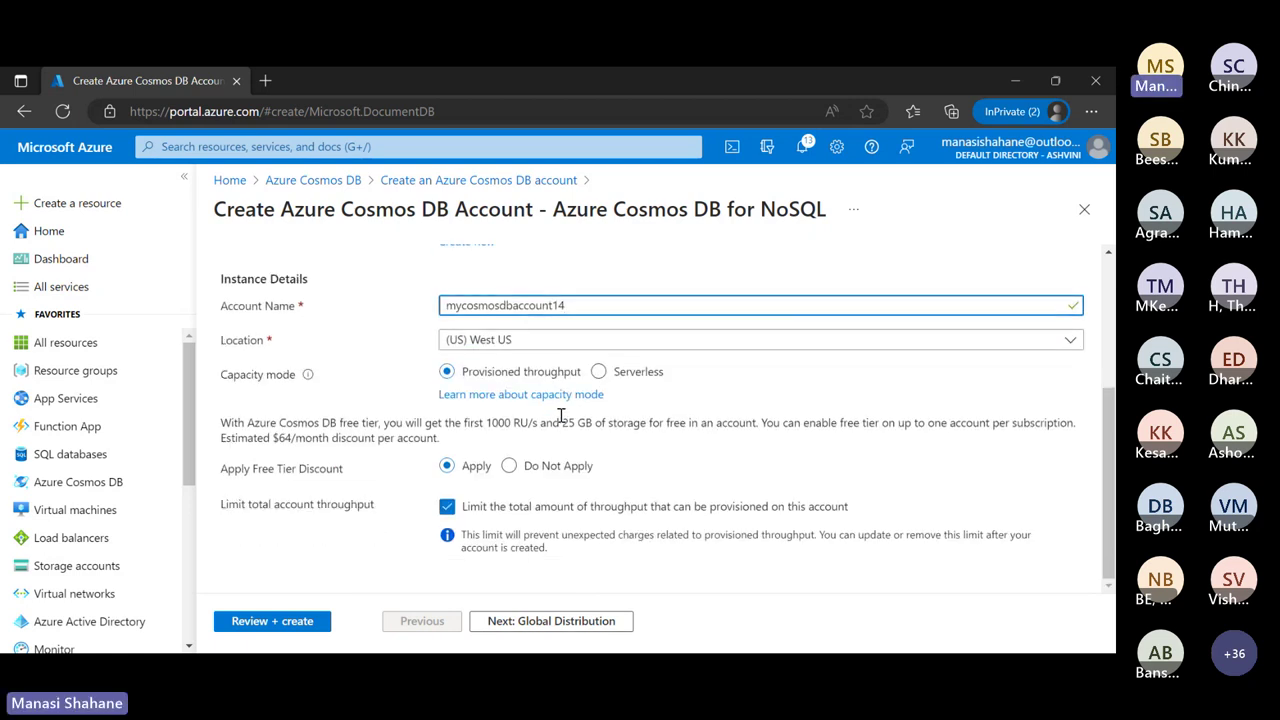
click(636, 341)
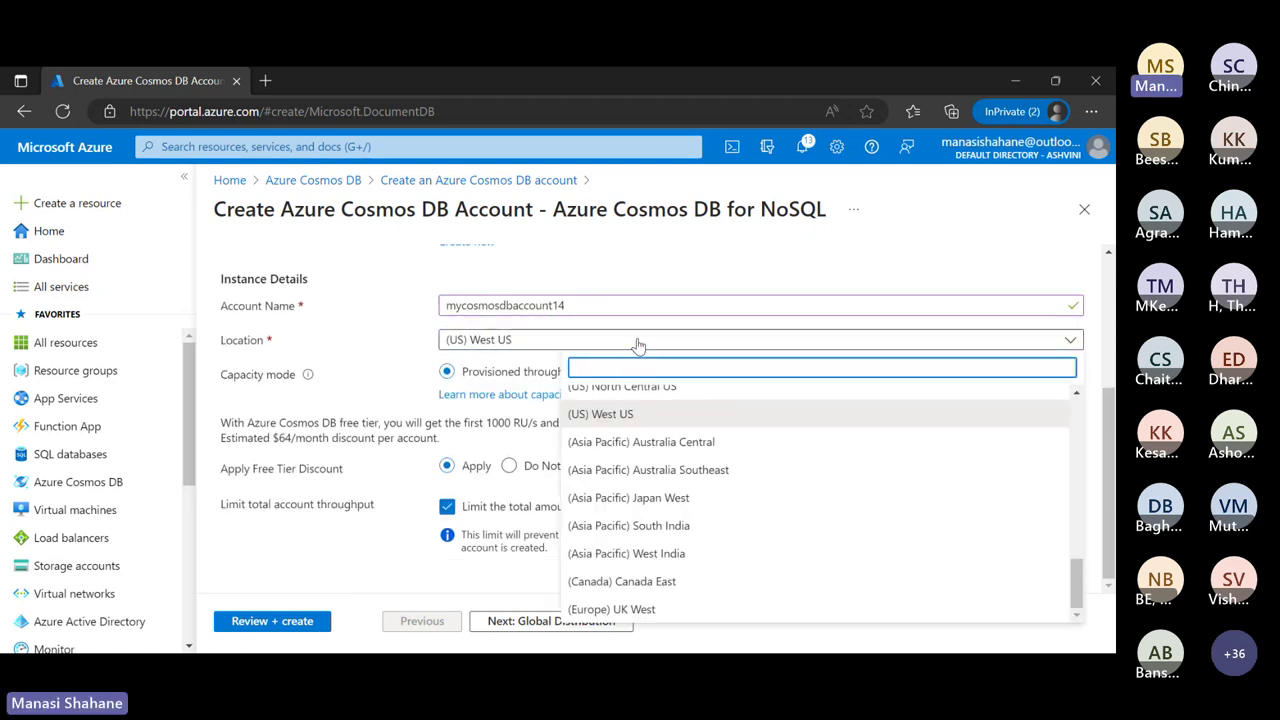
scroll(671, 486, up, 10)
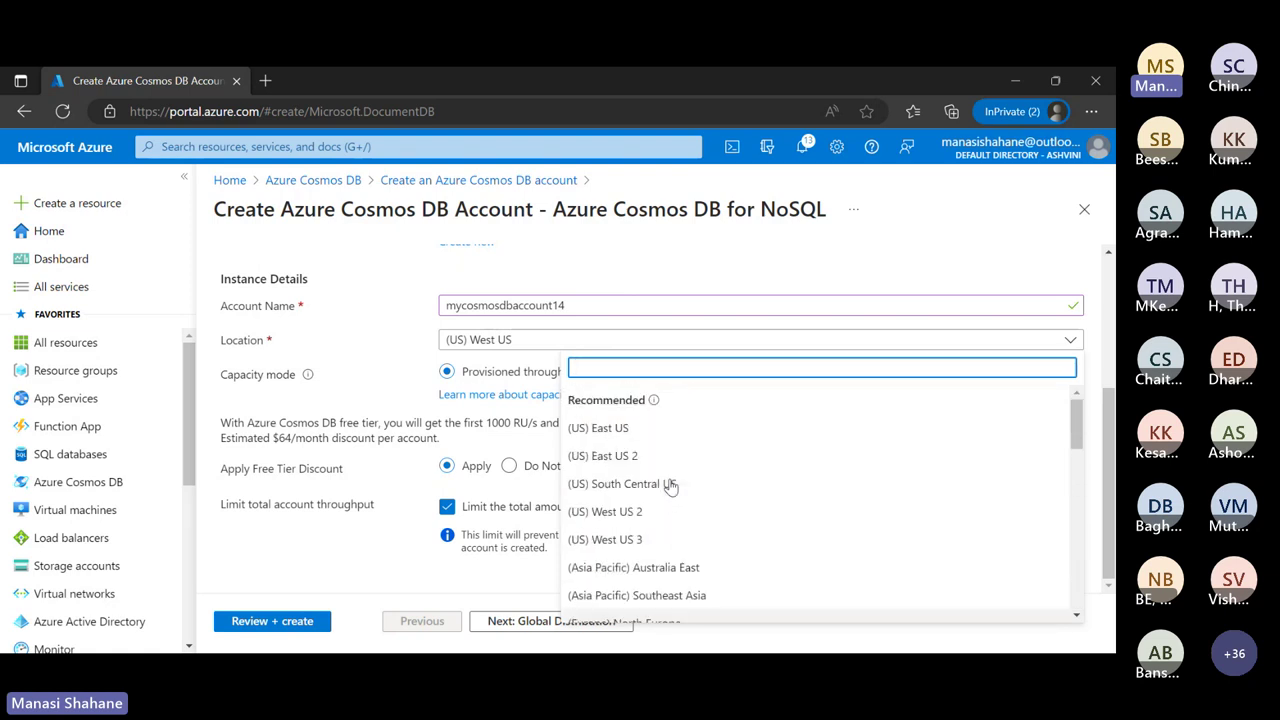
click(634, 428)
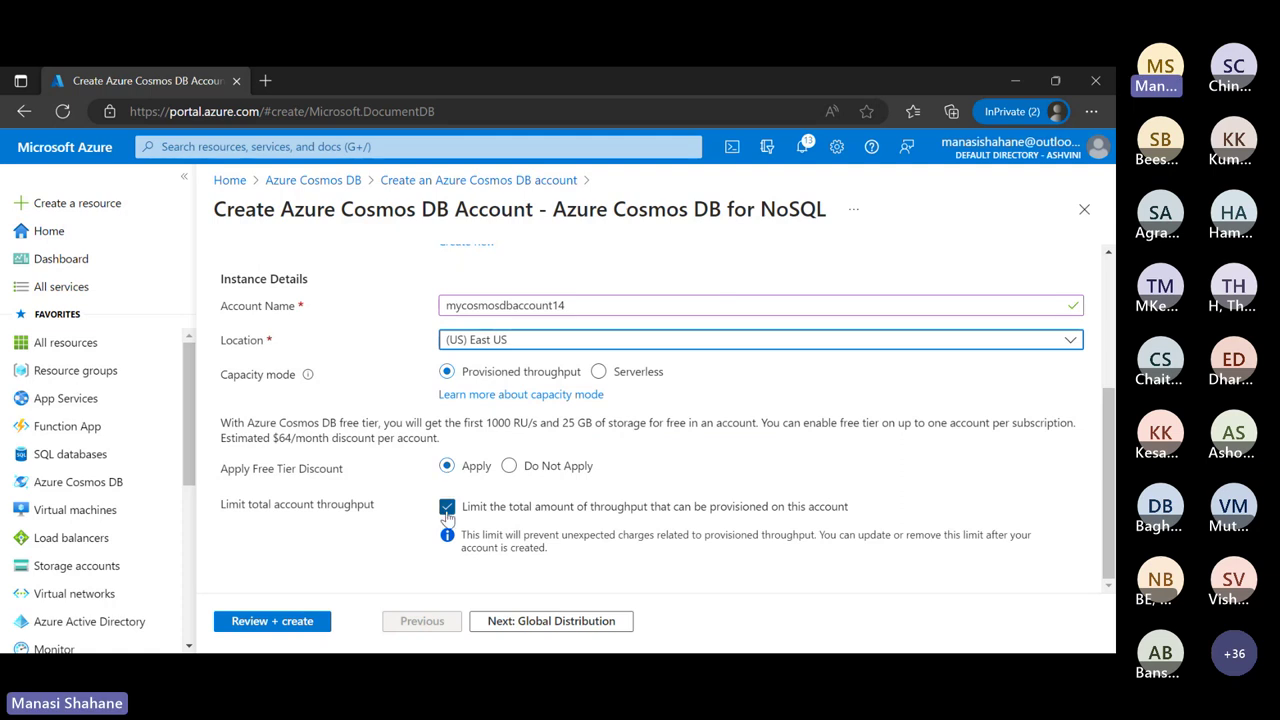
click(447, 508)
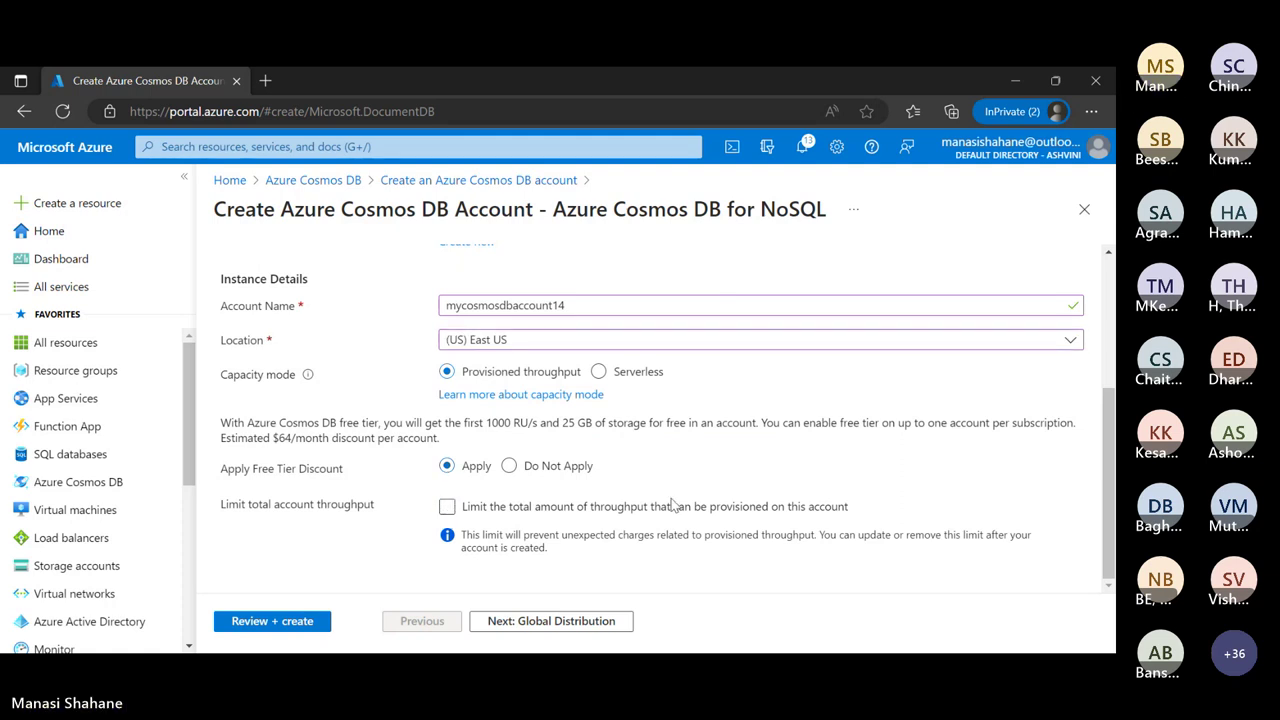
scroll(680, 510, up, 3)
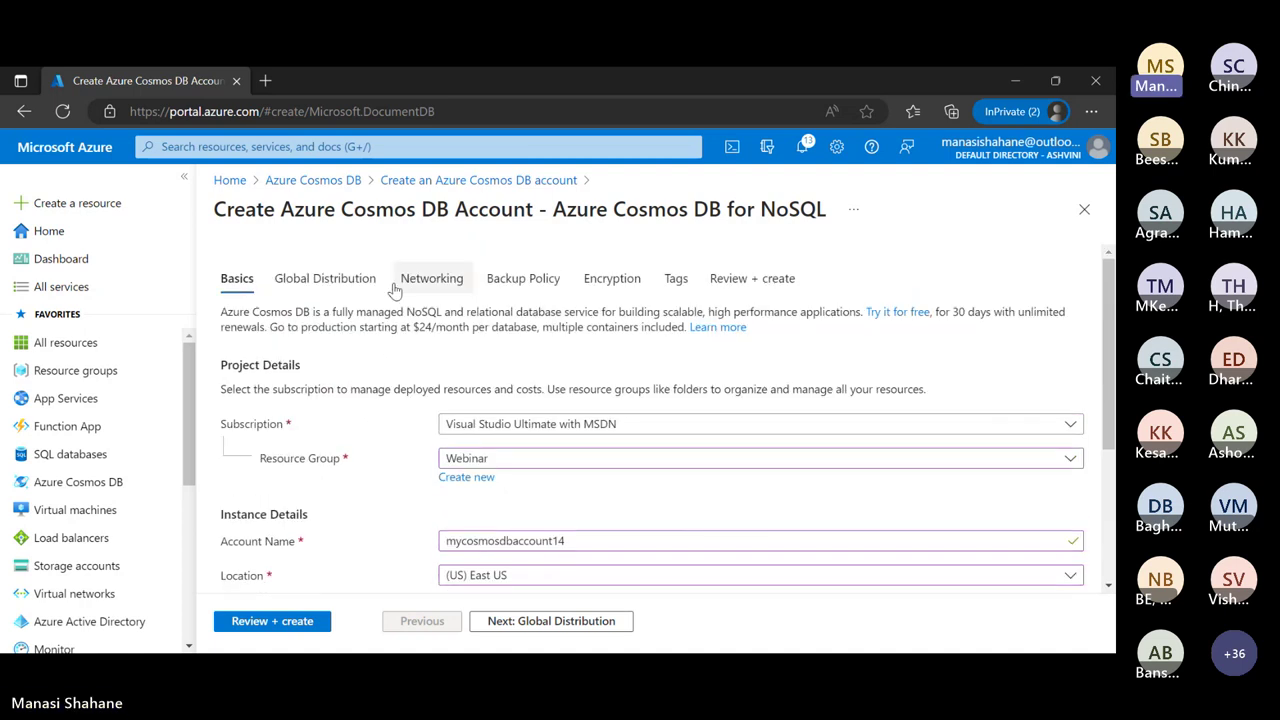
Check Global Distribution settings, return to Basics, and run Review + create validation
click(330, 279)
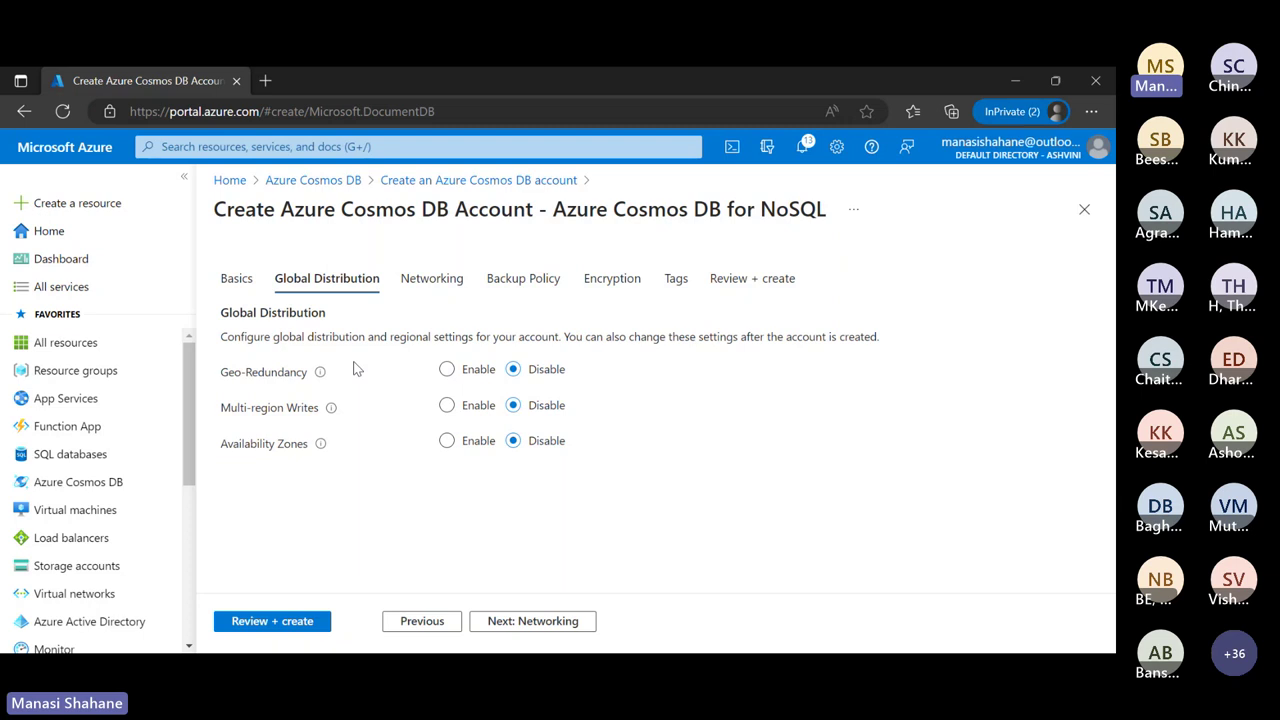
click(236, 281)
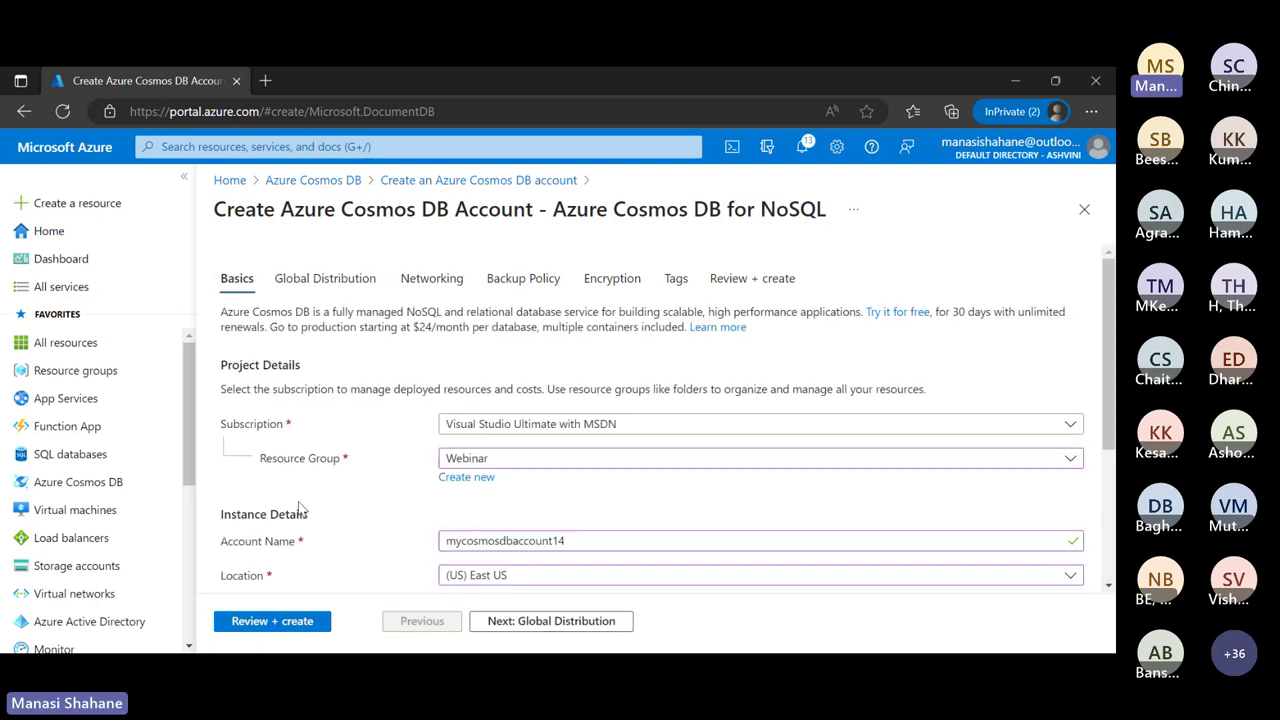
click(277, 621)
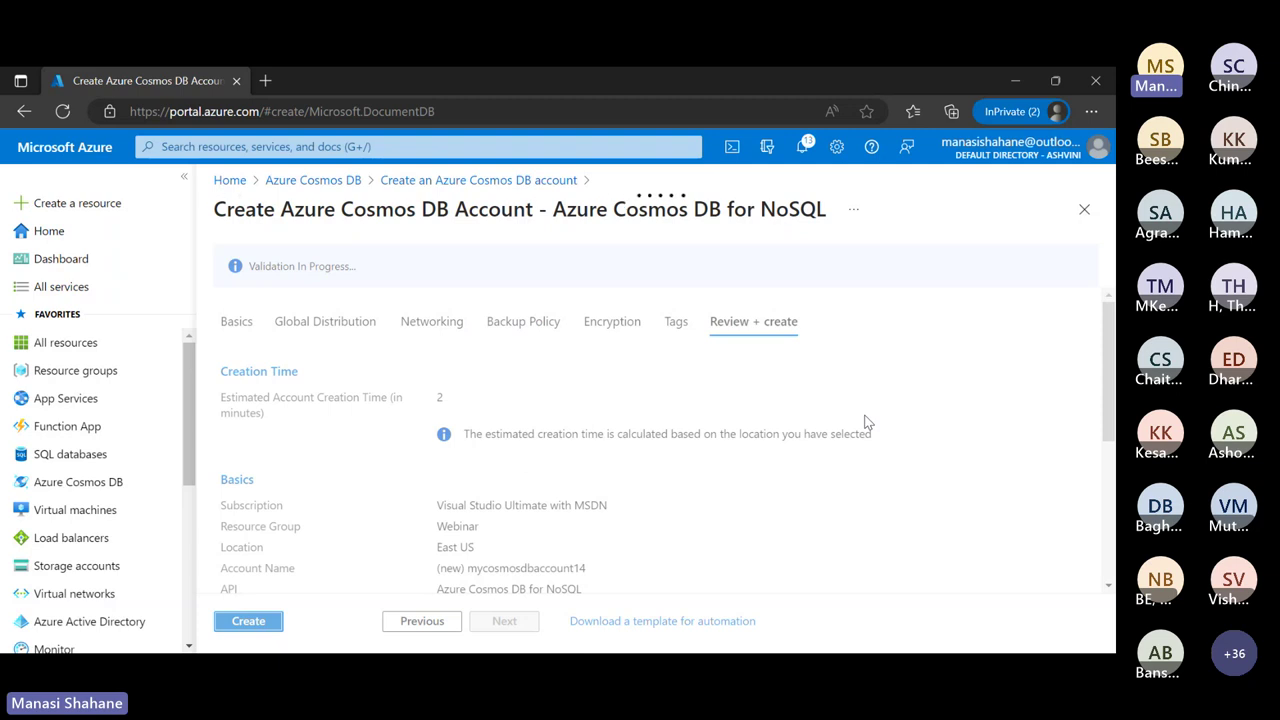
Create the mycosmosdbaccount14 account and wait for the deployment to complete
click(280, 619)
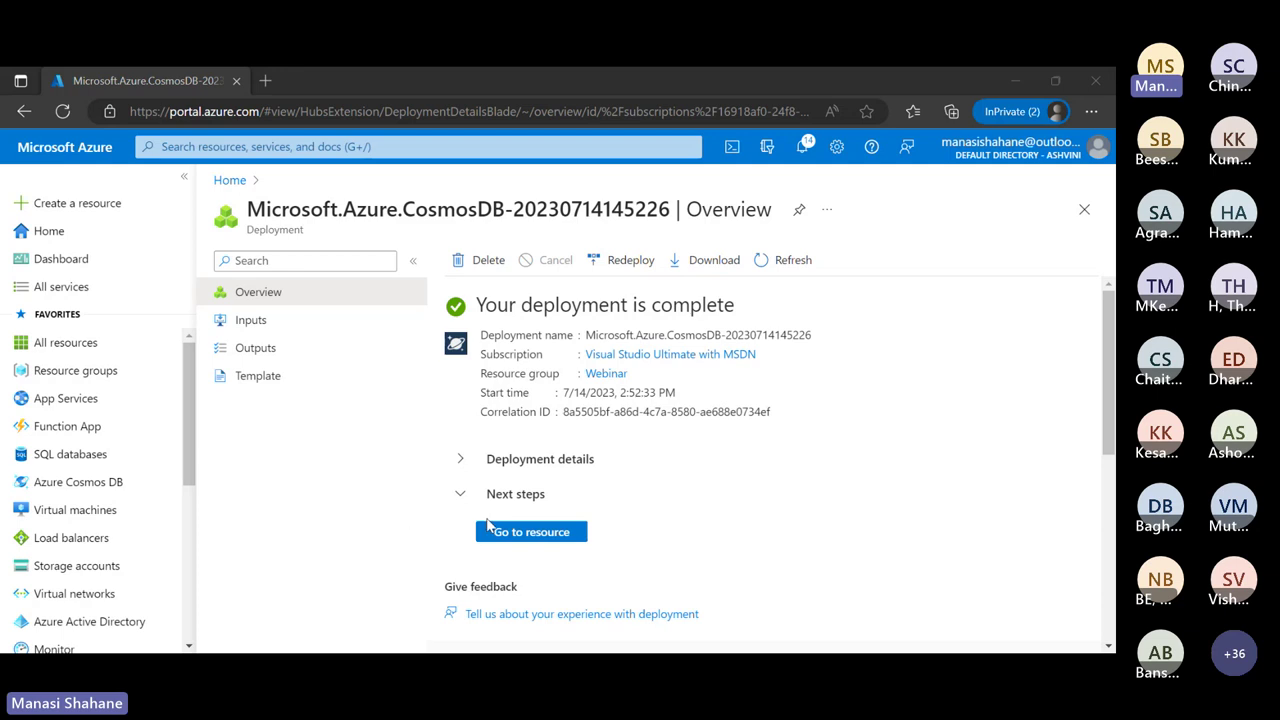
Open the deployed mycosmosdbaccount14 account and go to its Data Explorer
click(525, 536)
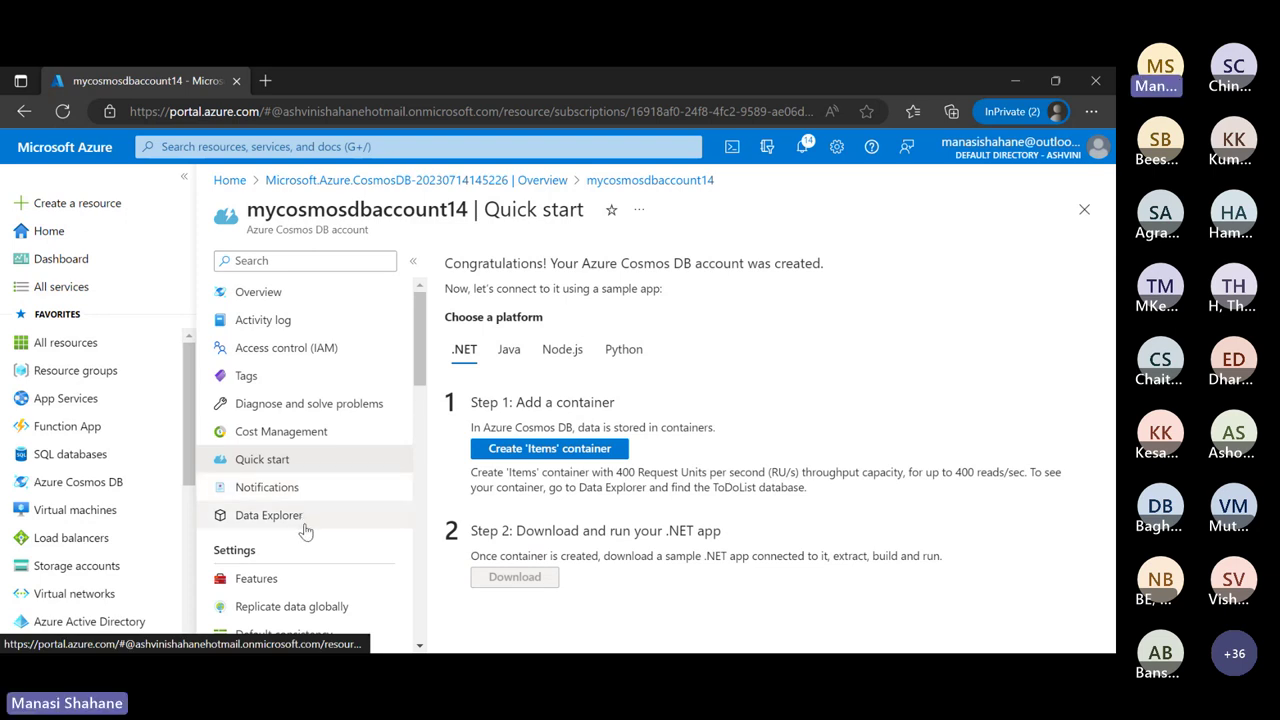
click(268, 515)
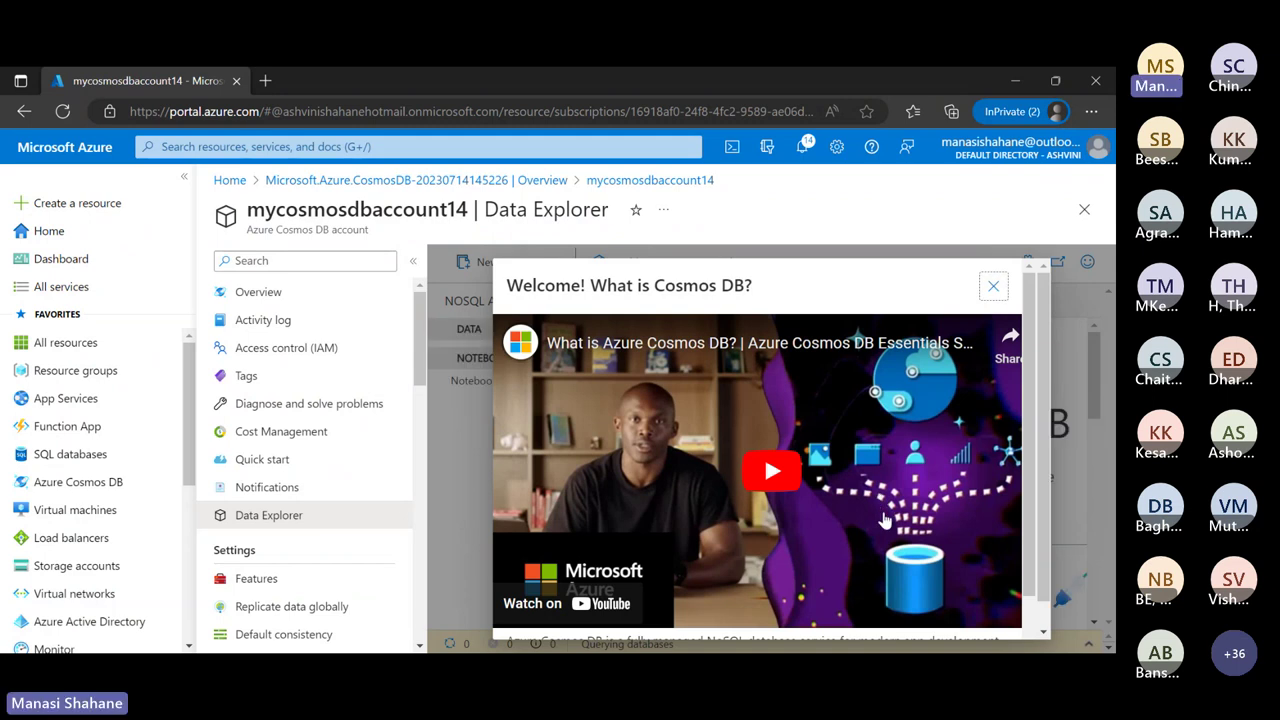
Dismiss the 'Welcome! What is Cosmos DB?' video dialog in Data Explorer
scroll(884, 520, down, 1)
scroll(884, 520, up, 1)
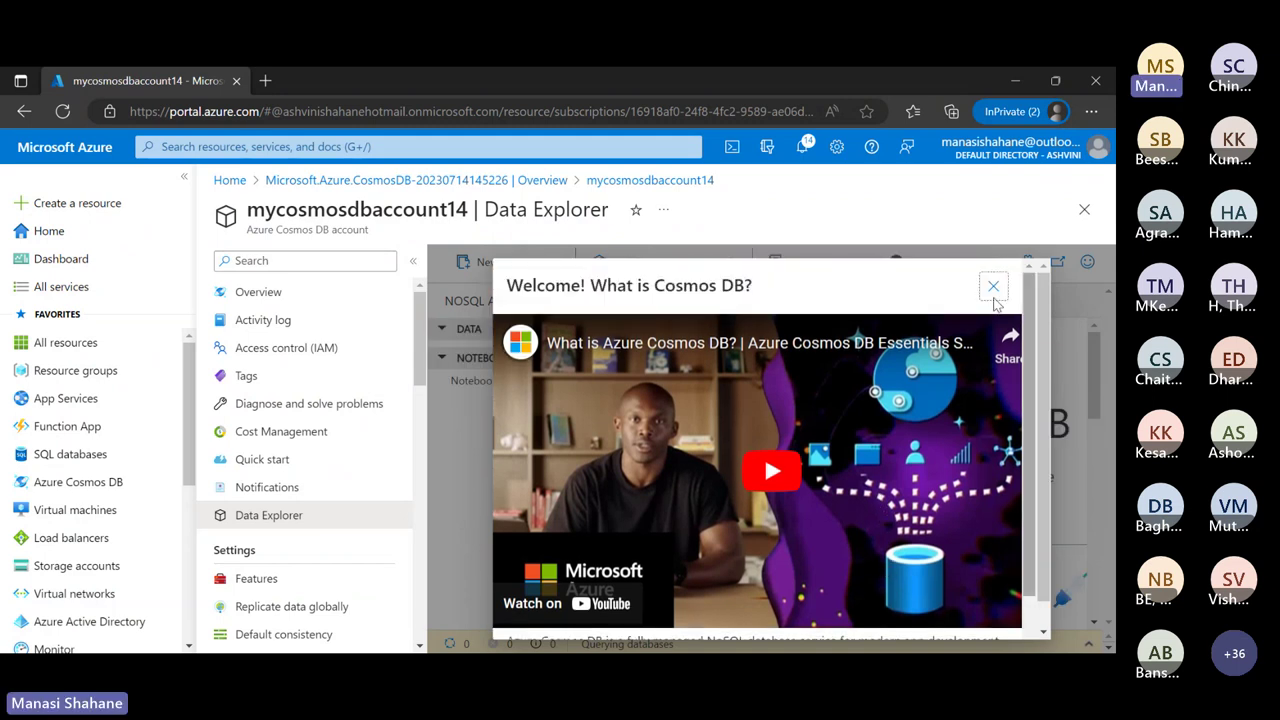
click(994, 288)
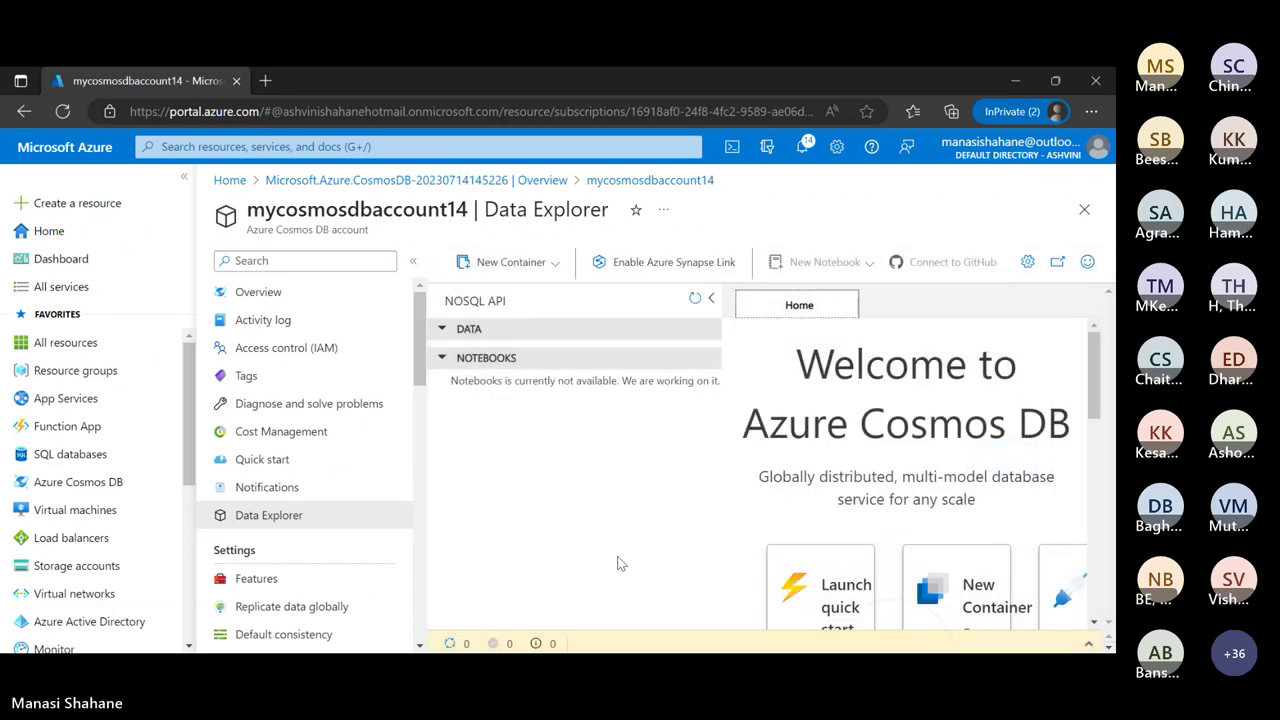
scroll(918, 495, down, 2)
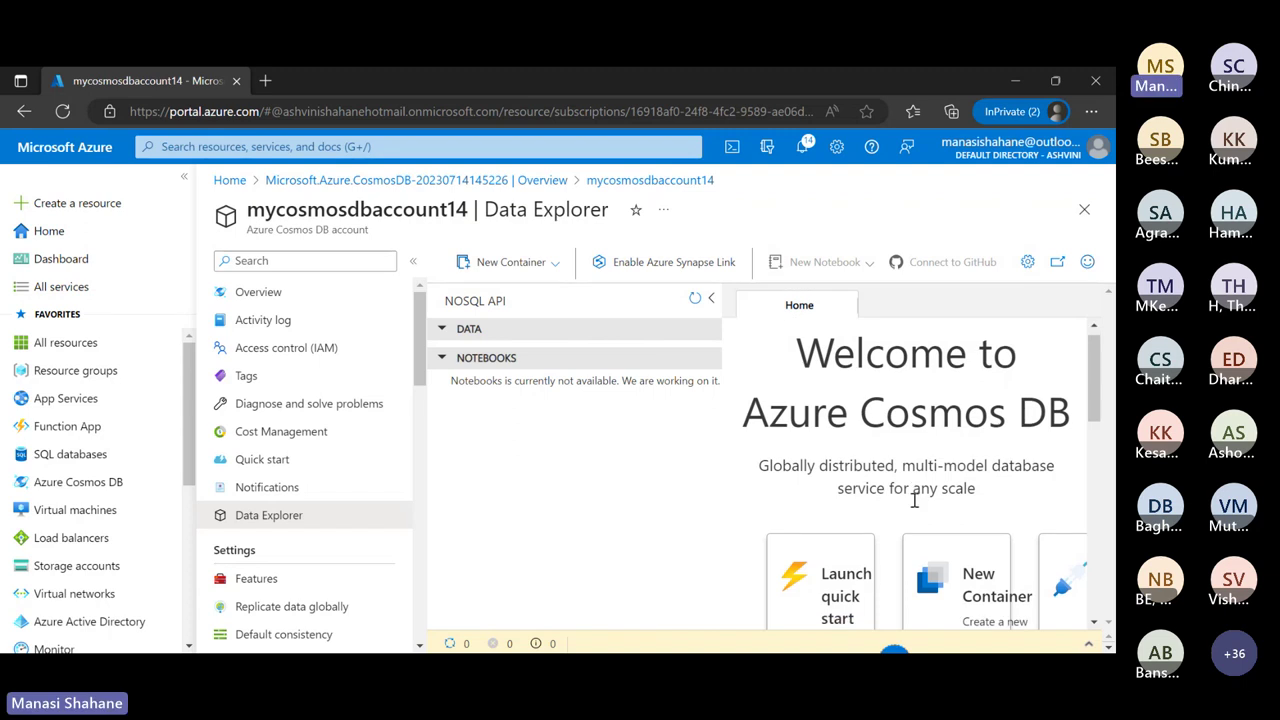
scroll(912, 506, down, 1)
scroll(868, 452, down, 1)
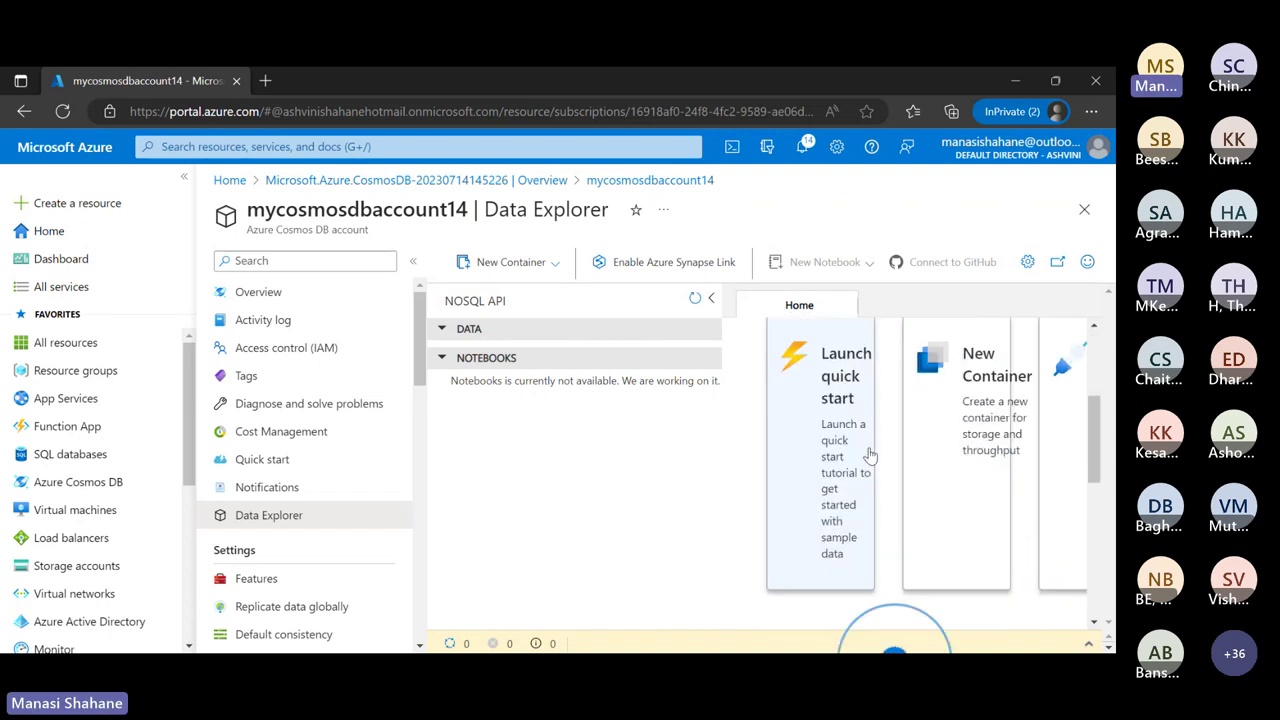
Launch the quick start, skip the tour, and review SampleDB/SampleContainer settings with partition key /id
click(846, 416)
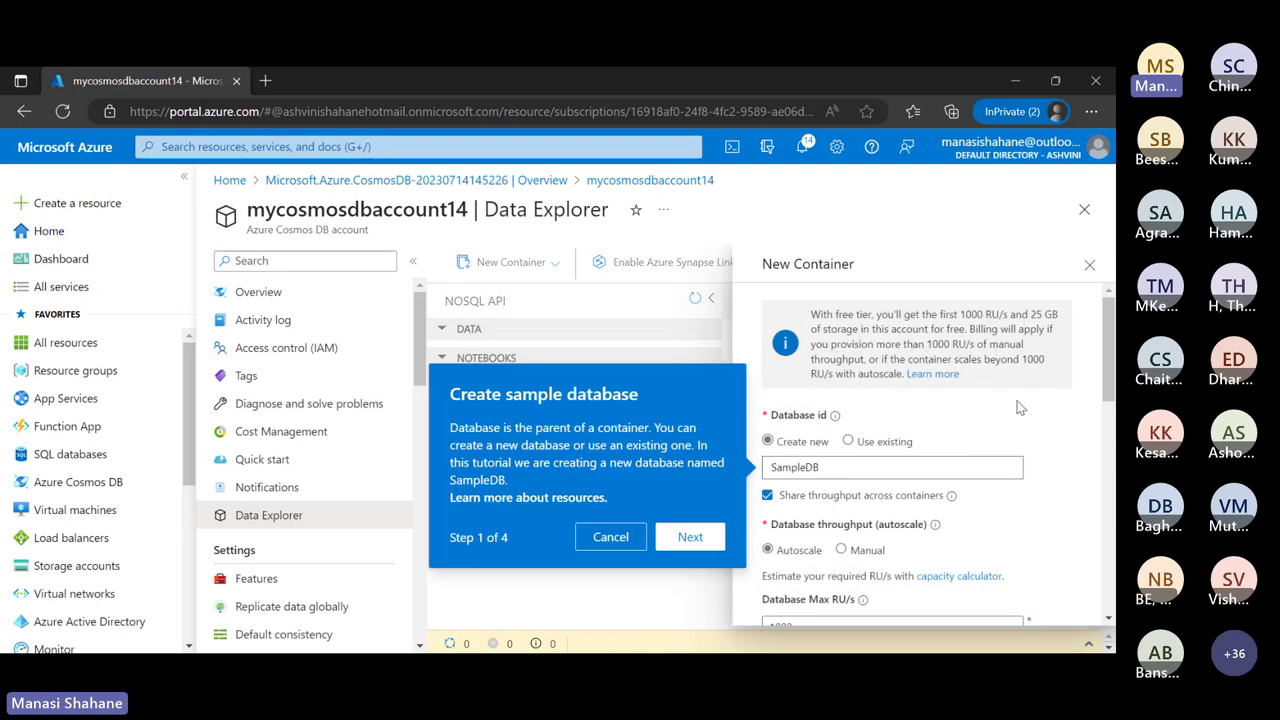
click(608, 536)
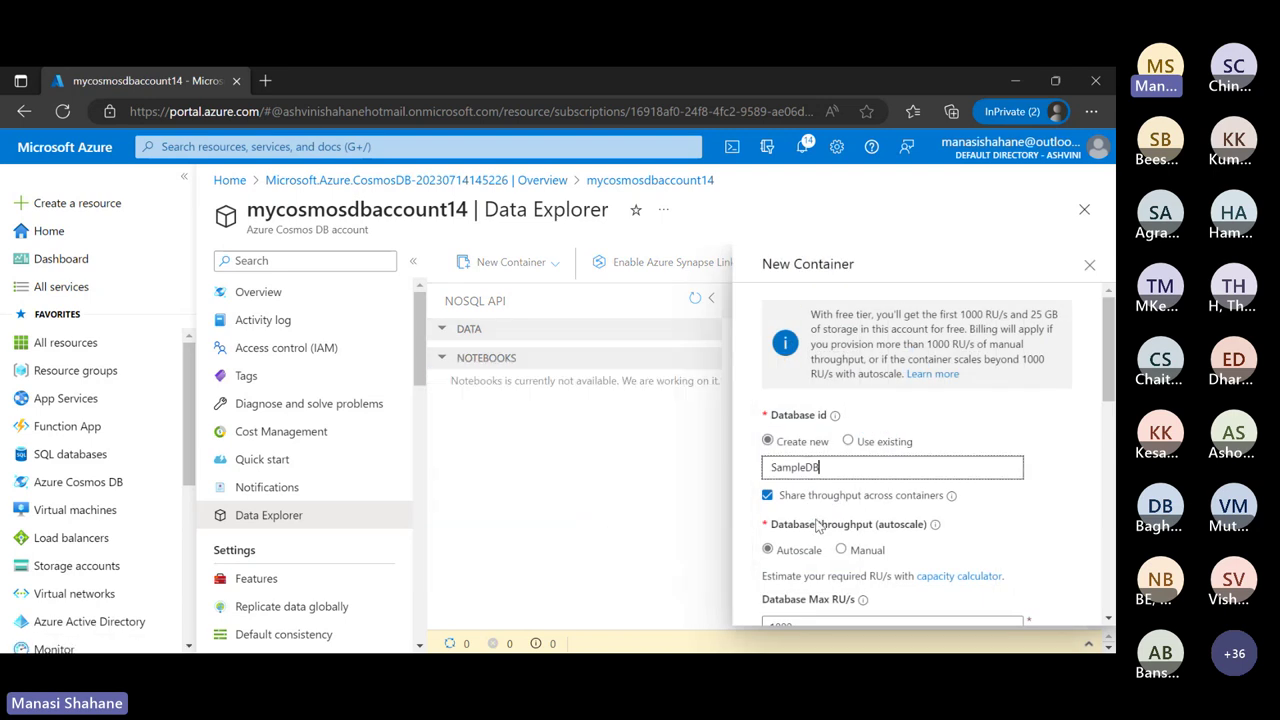
scroll(1001, 453, down, 1)
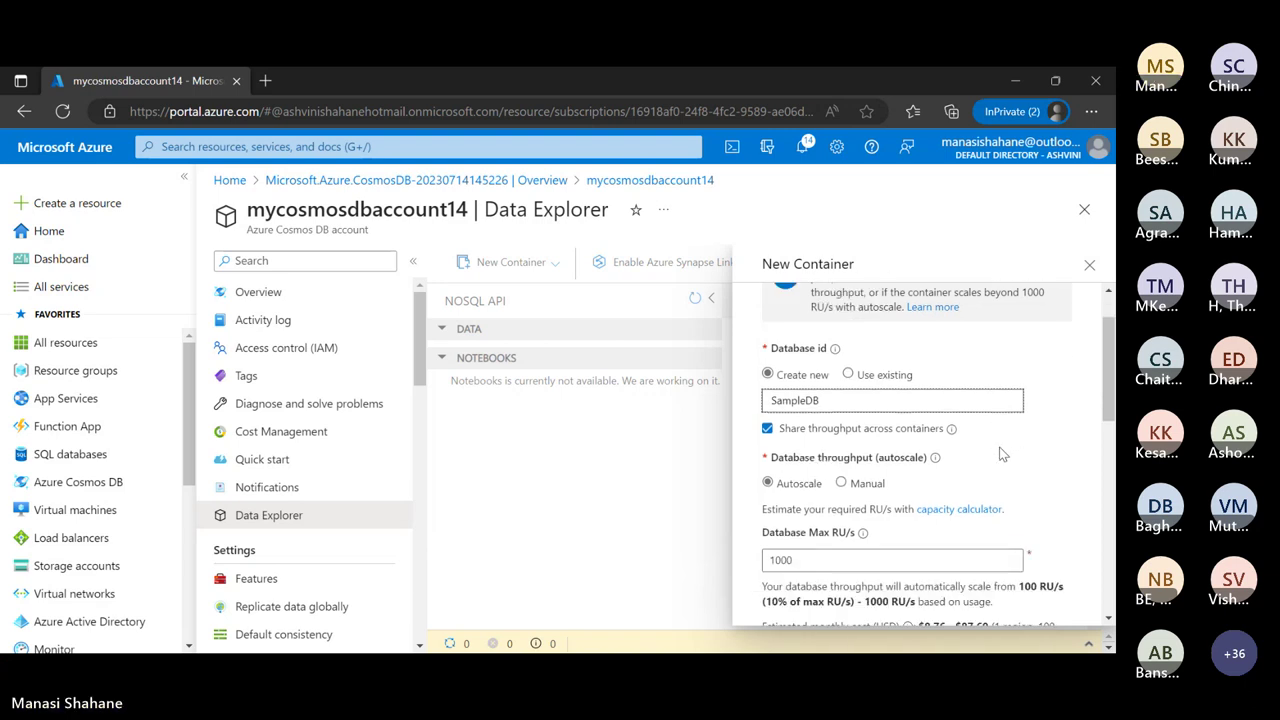
scroll(1001, 453, down, 5)
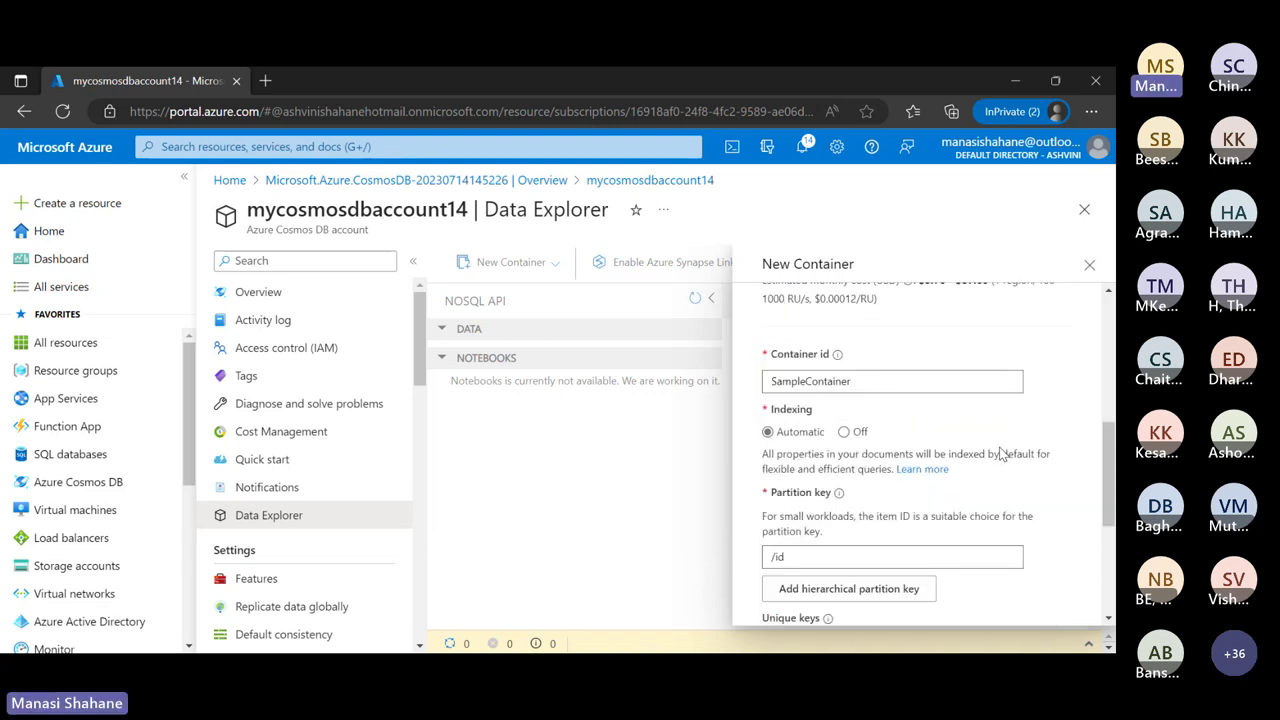
scroll(1001, 453, up, 2)
scroll(1001, 453, down, 1)
scroll(1001, 453, down, 4)
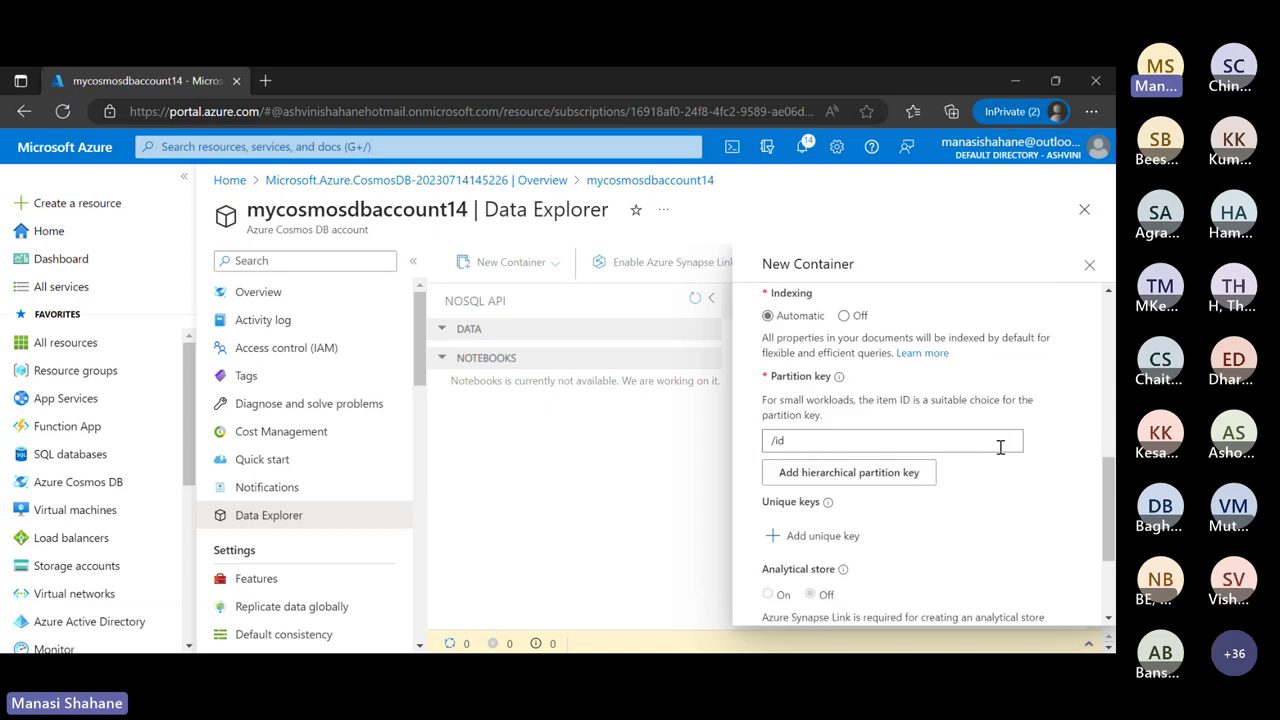
scroll(1001, 453, down, 1)
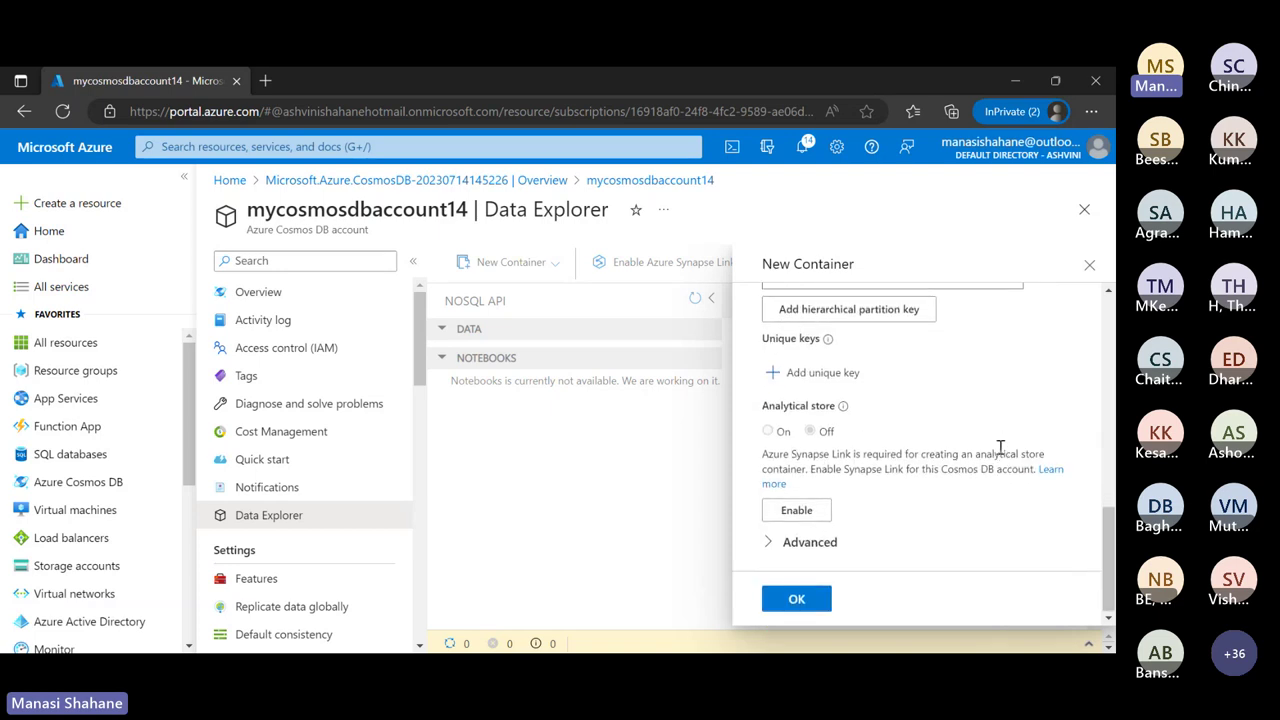
scroll(1001, 450, up, 4)
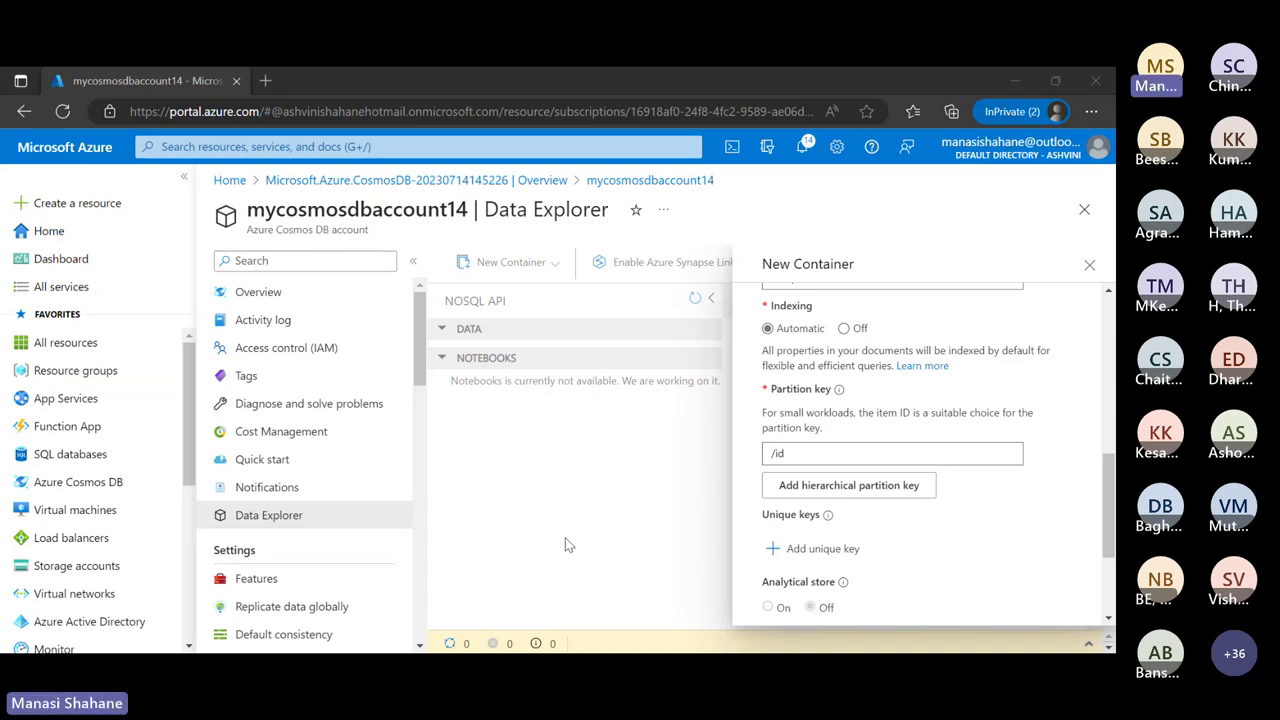
scroll(930, 514, up, 5)
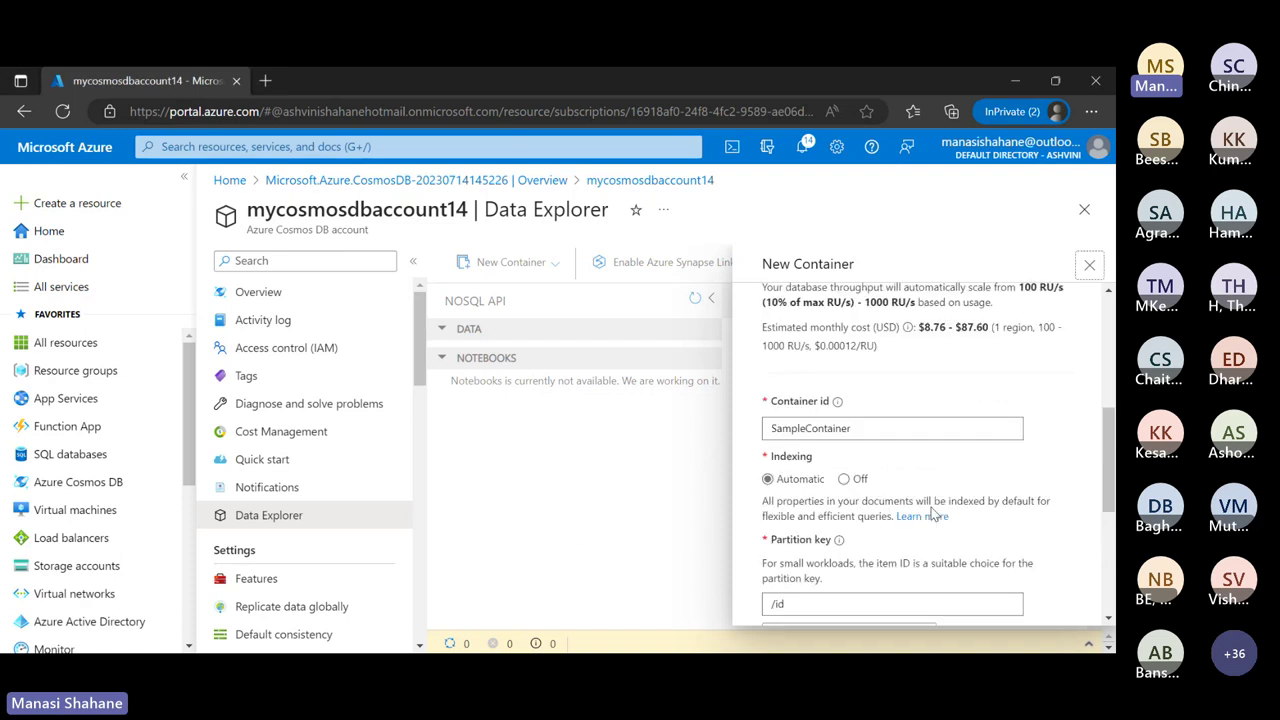
scroll(930, 514, up, 5)
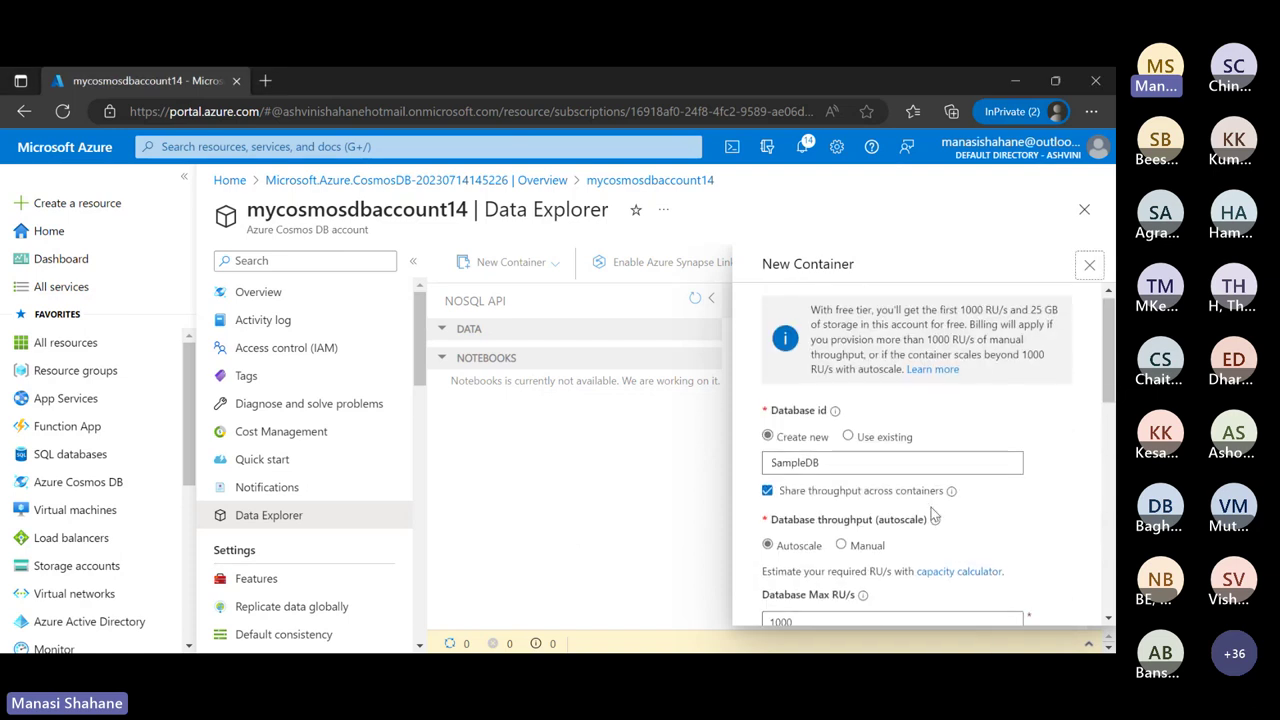
scroll(930, 514, down, 1)
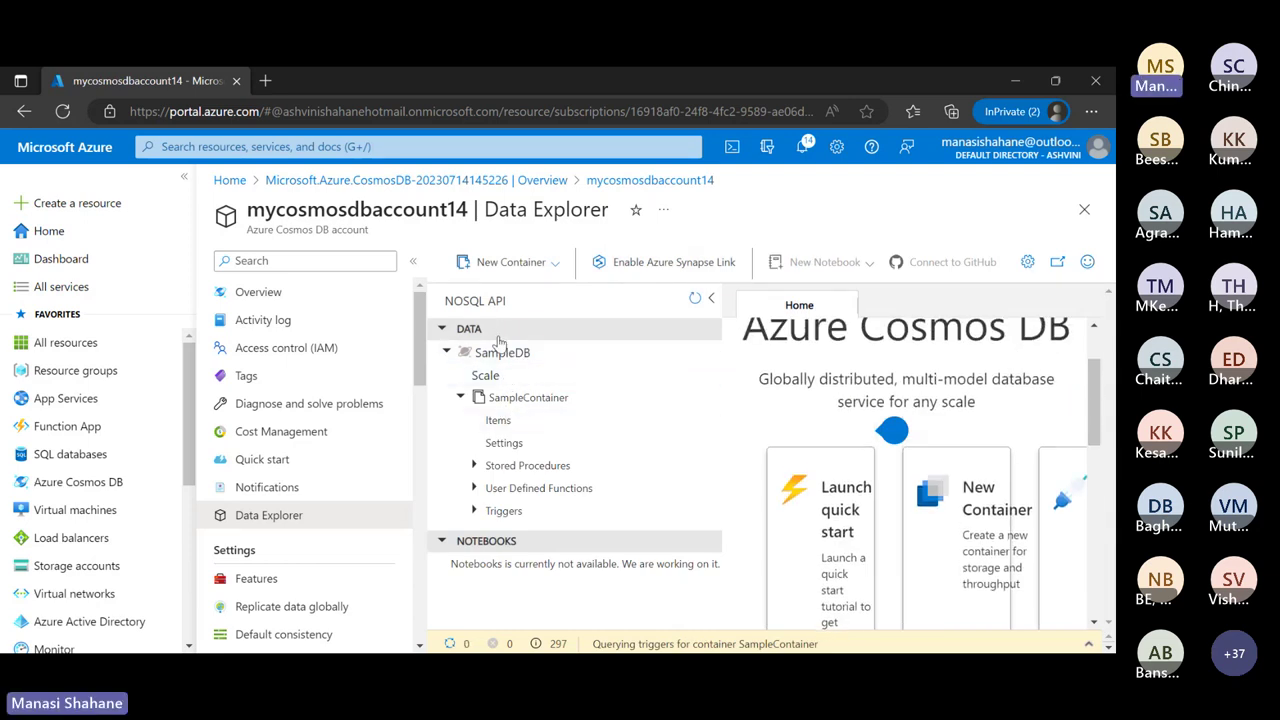
Re-expand SampleDB > SampleContainer and open its Items
click(460, 398)
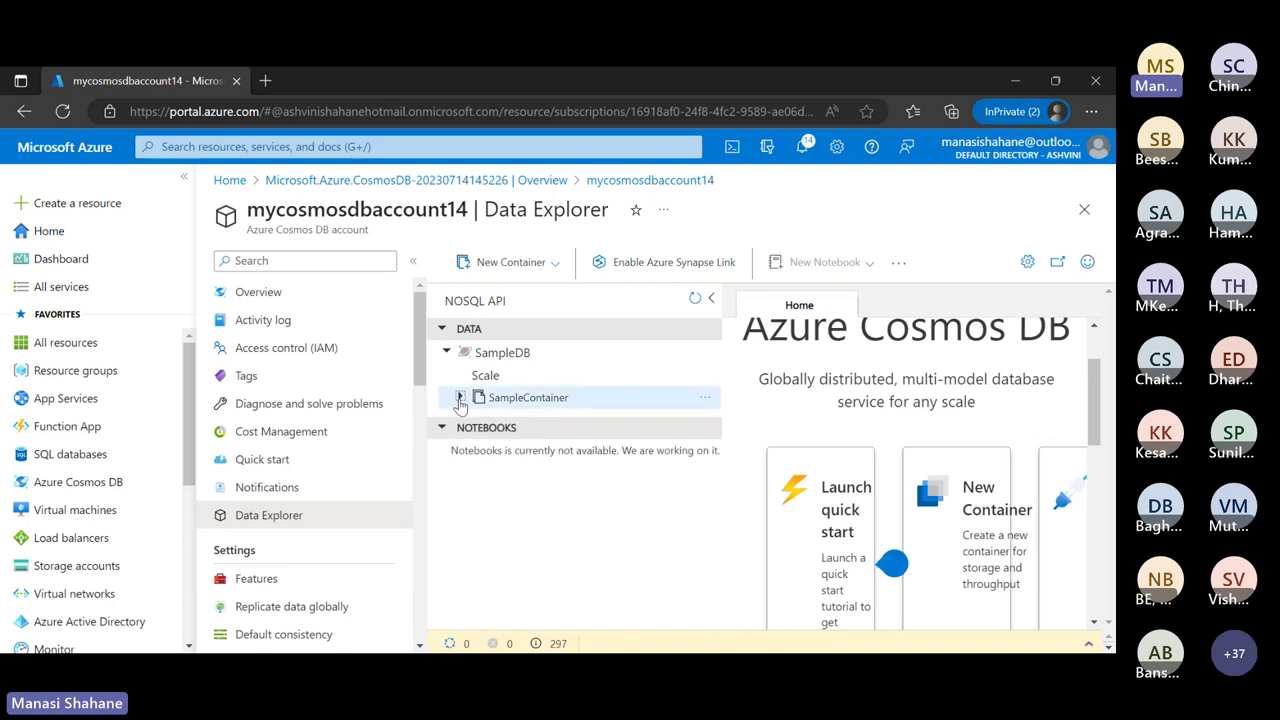
click(519, 352)
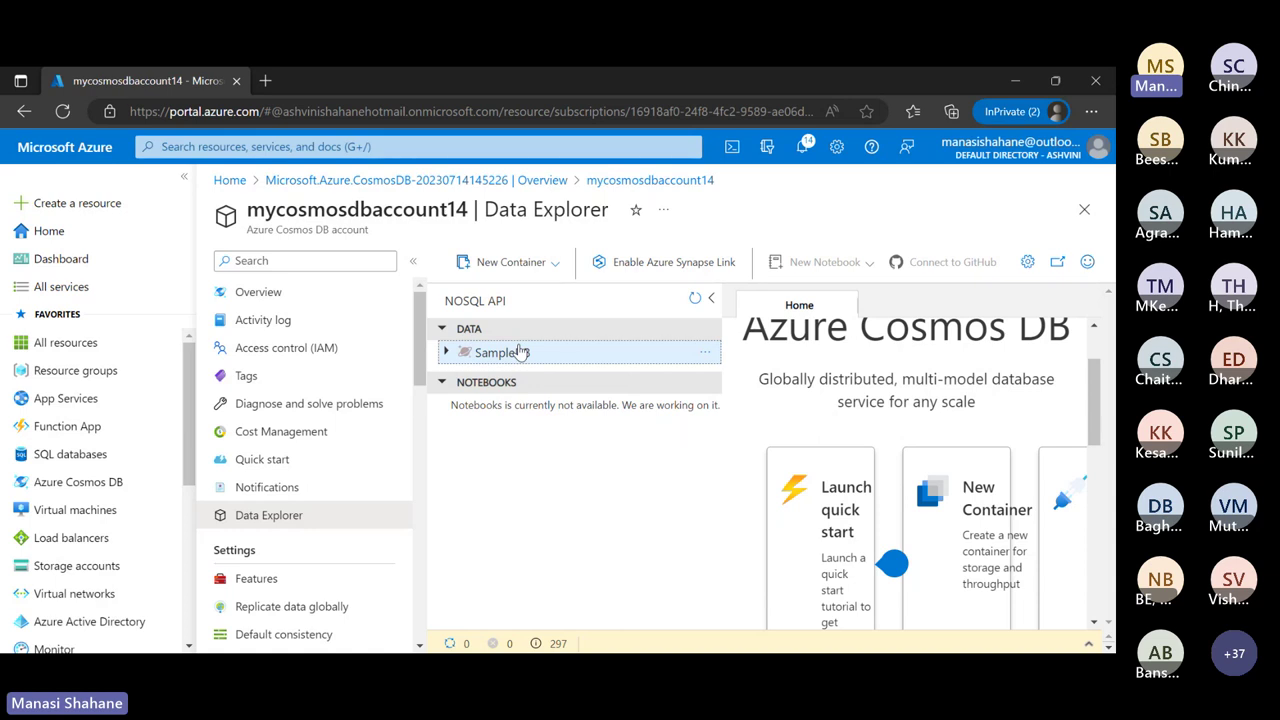
click(446, 352)
click(532, 402)
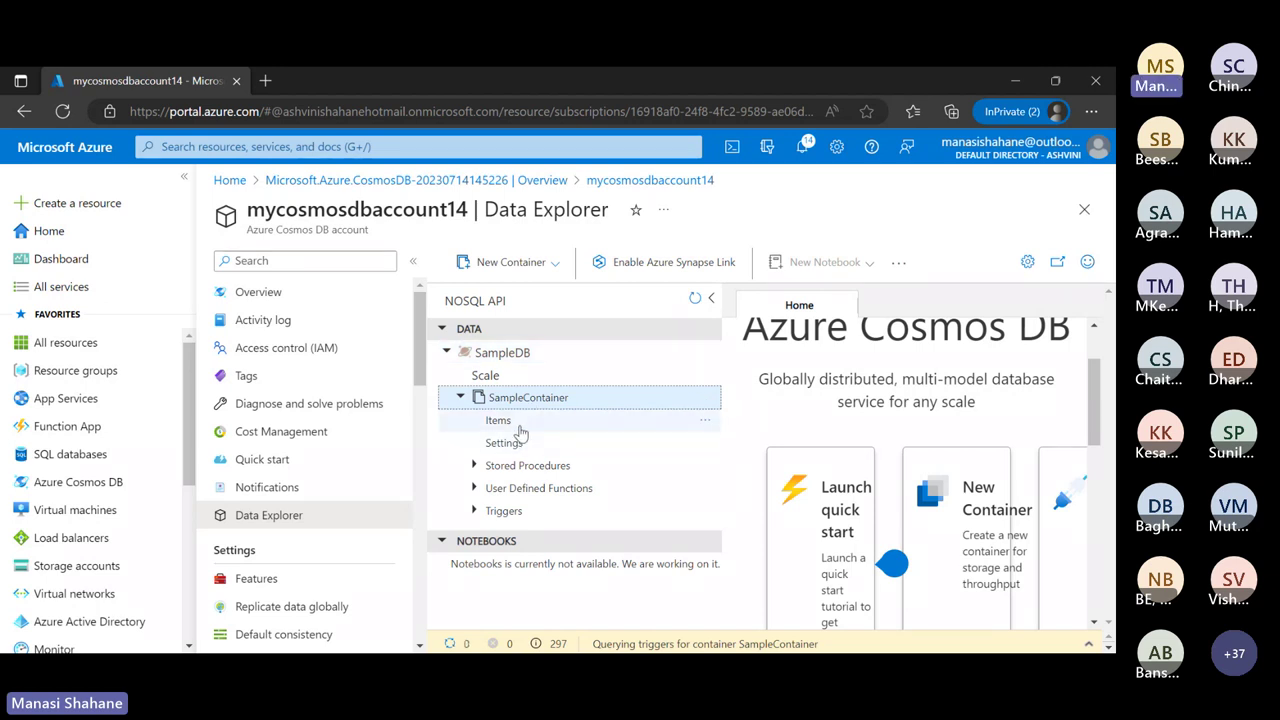
click(500, 421)
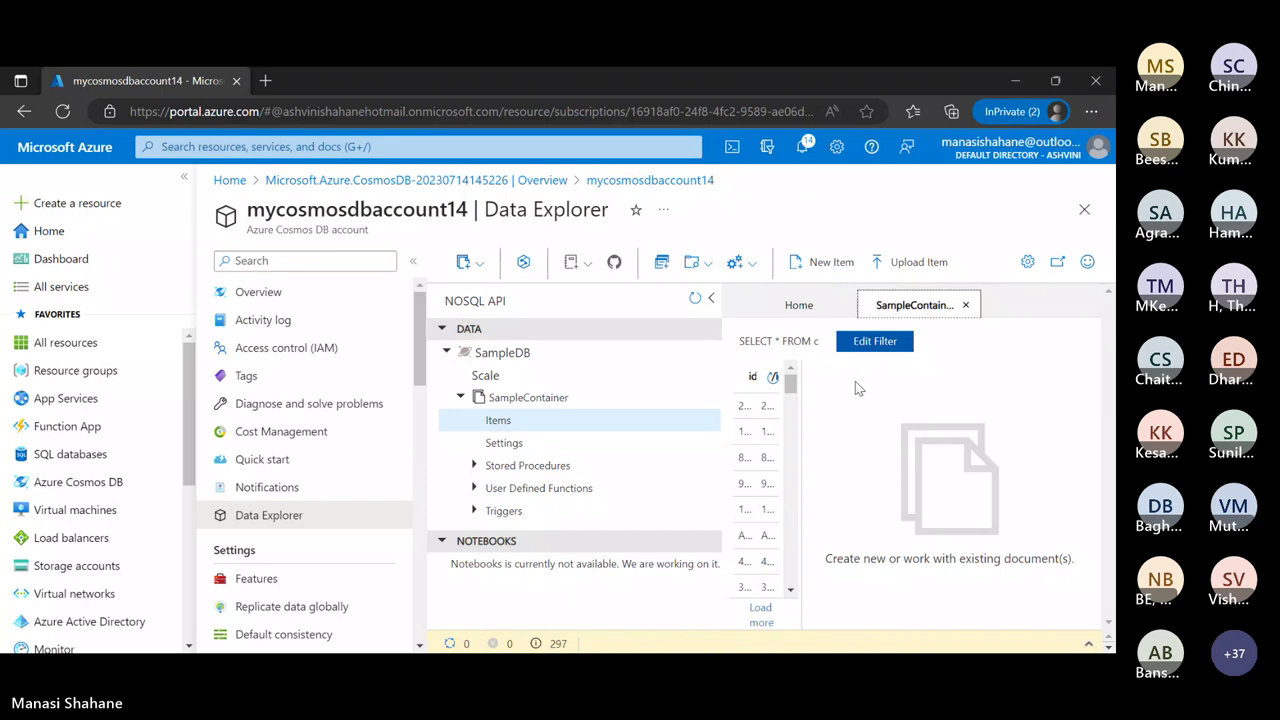
Collapse the resource tree and widen the id column to browse the documents
click(712, 300)
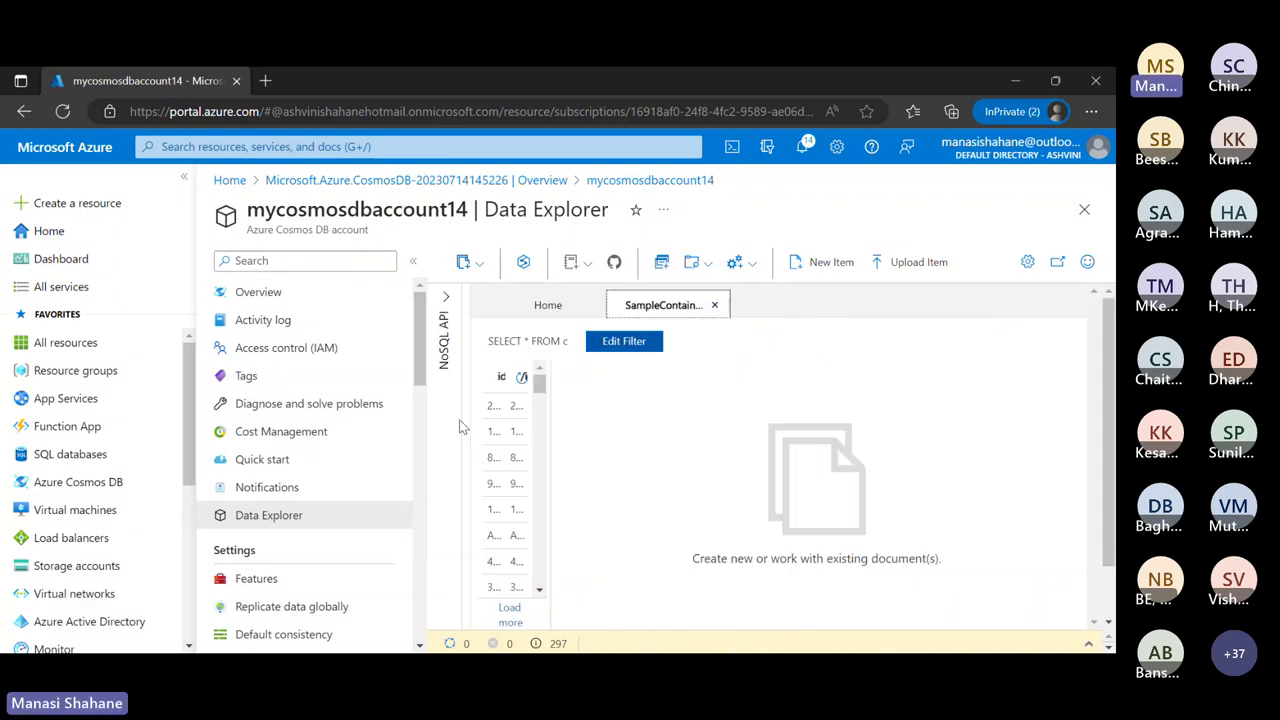
scroll(505, 483, down, 3)
scroll(505, 483, down, 2)
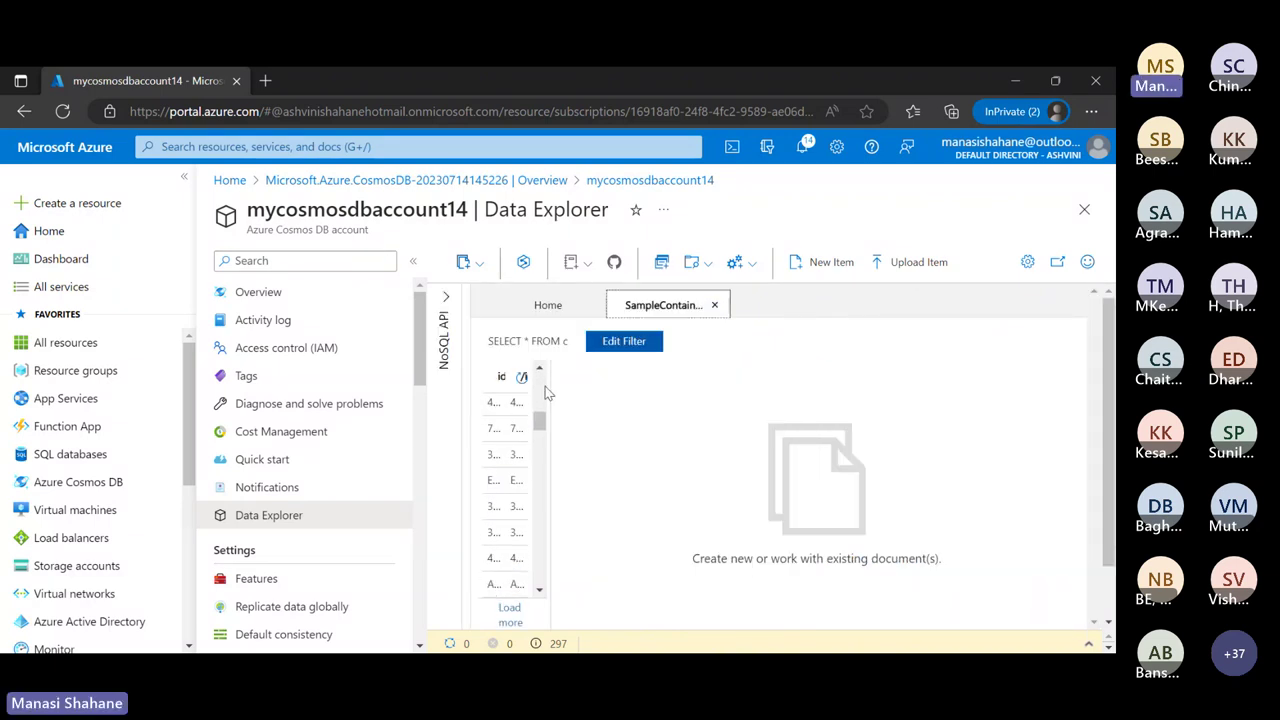
drag(557, 396, 652, 392)
scroll(571, 513, up, 5)
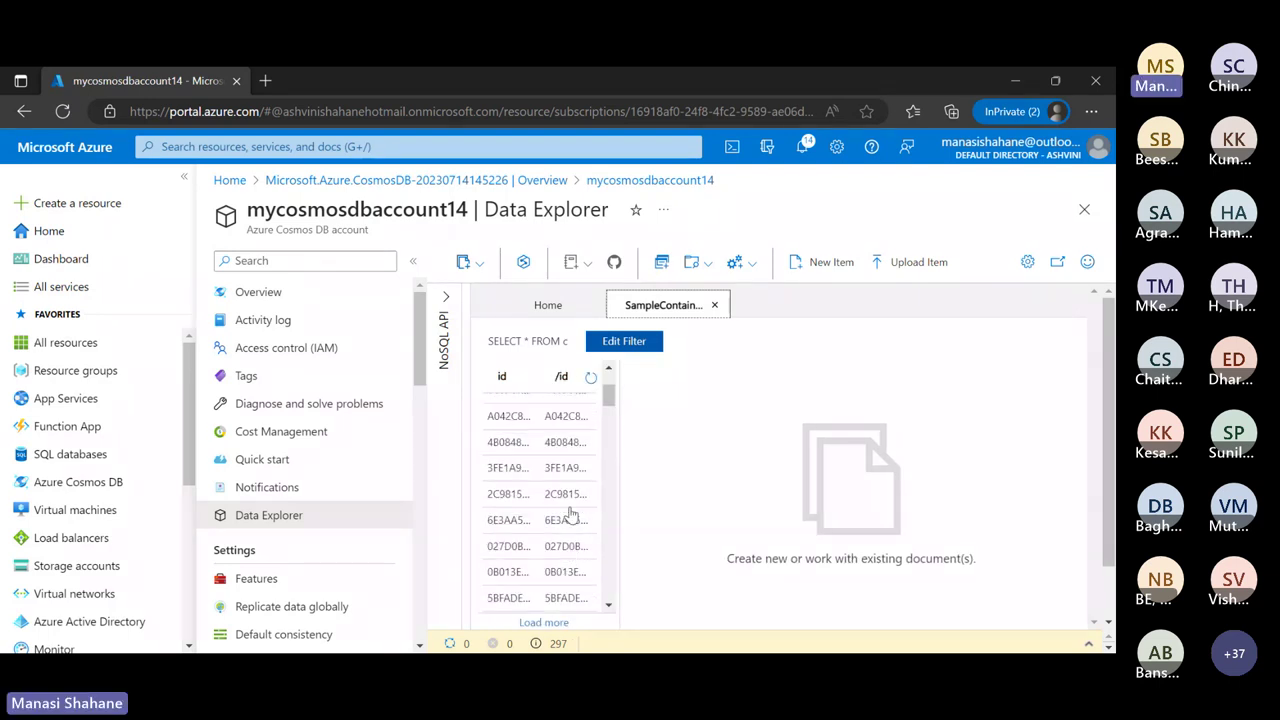
scroll(571, 513, down, 5)
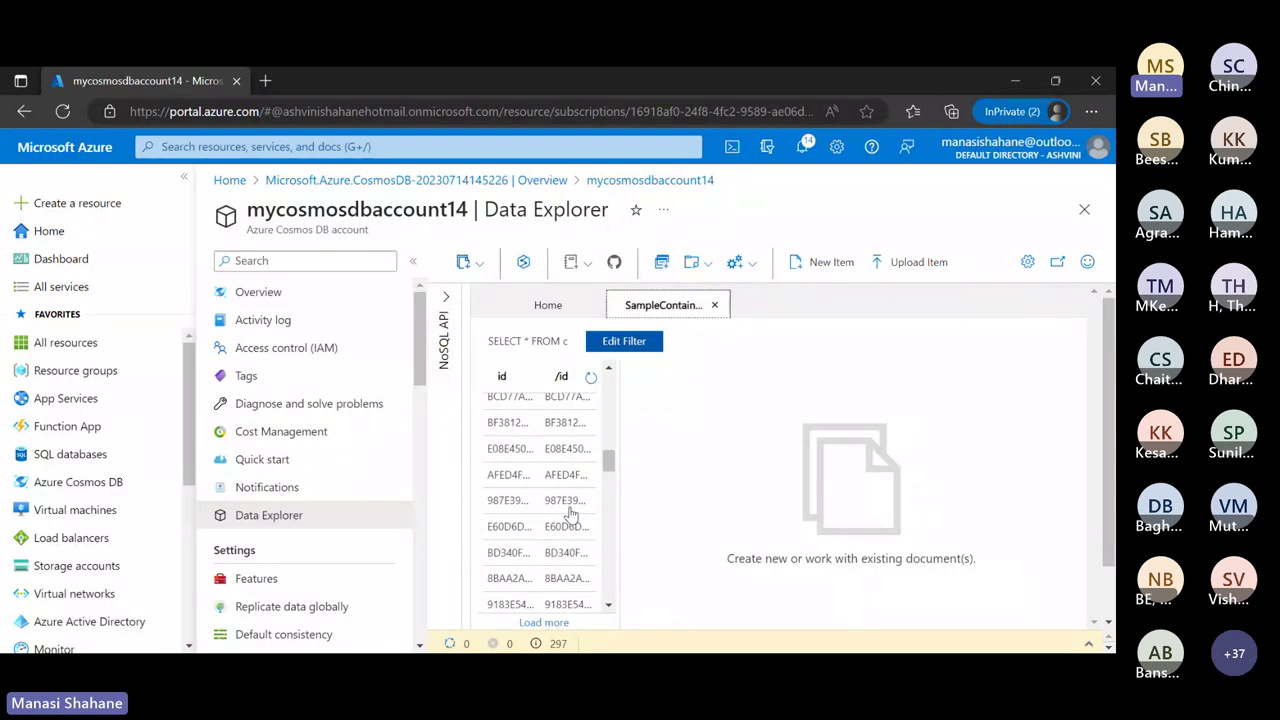
scroll(571, 513, down, 5)
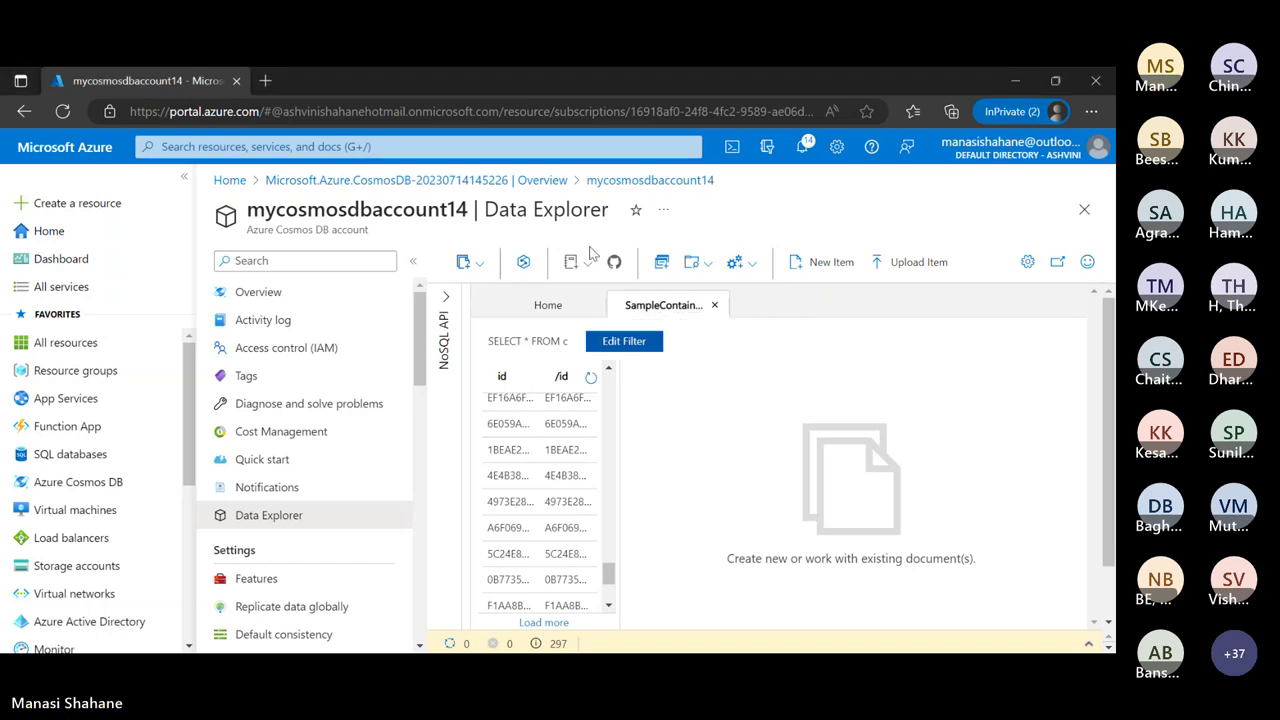
Replace the New Item template with the Road Helmet,45 product JSON (id 123456789) and save
click(822, 266)
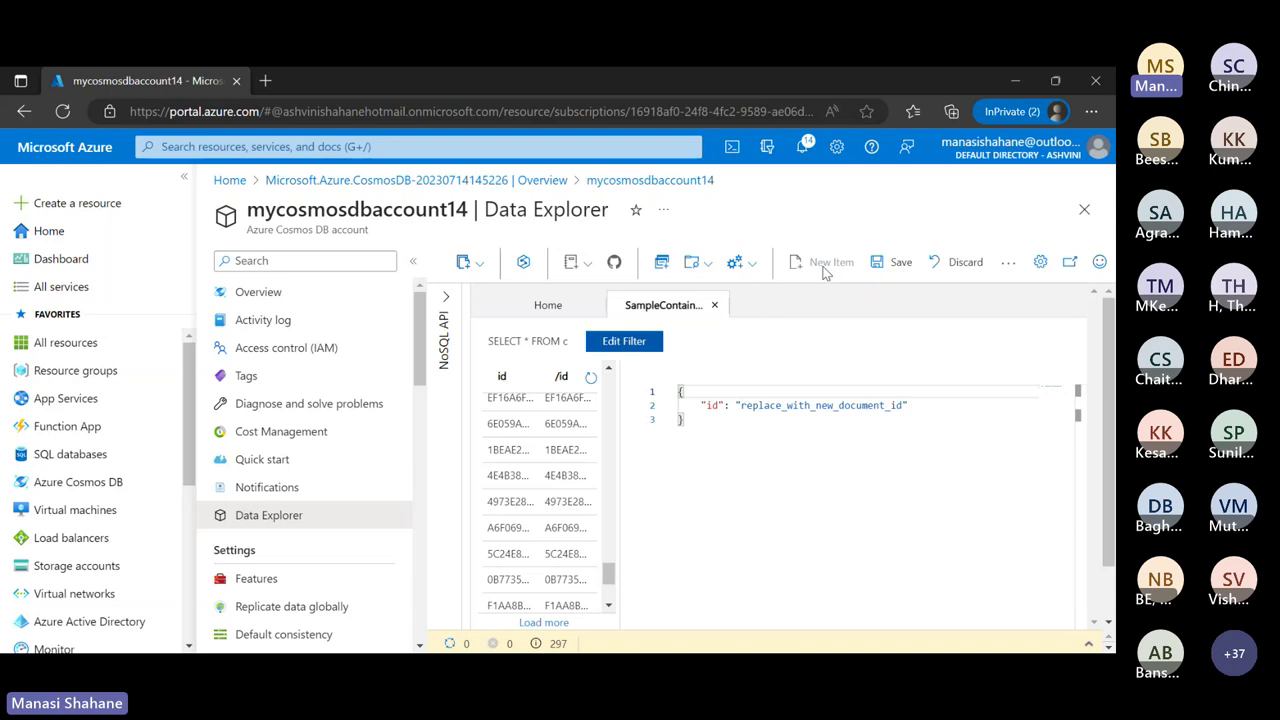
key(ctrl+a)
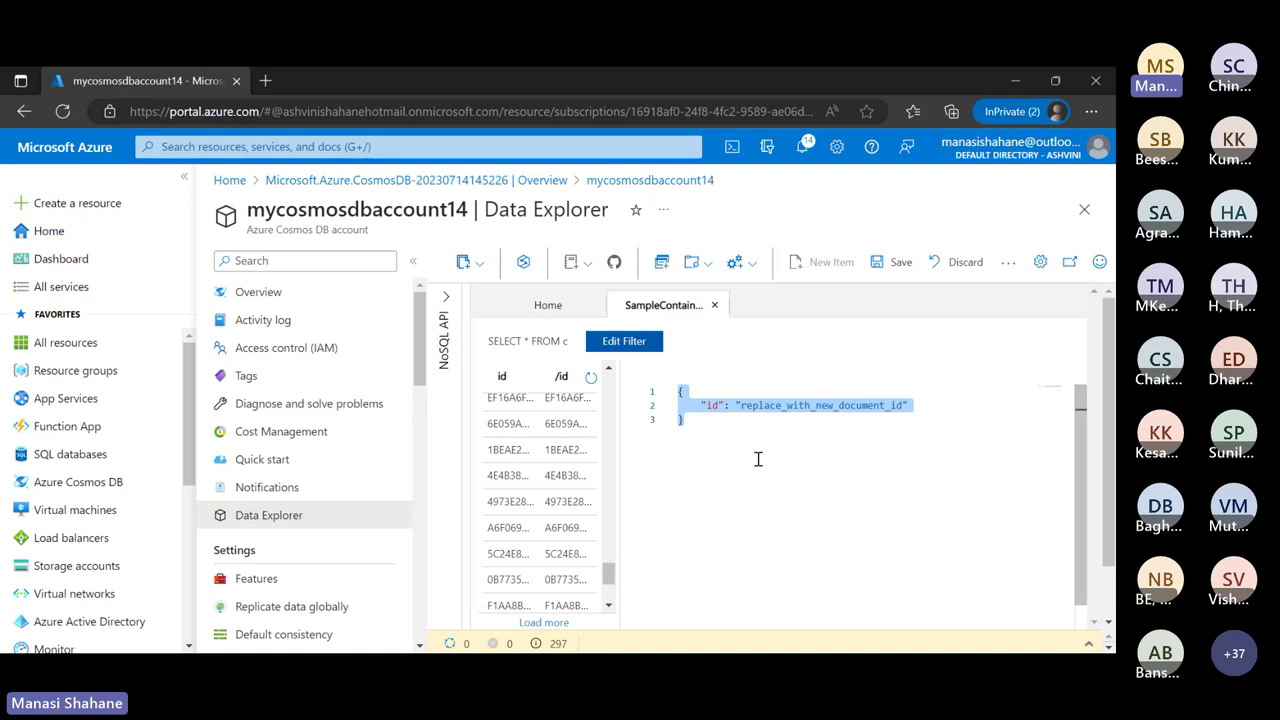
text({     "name": "Road Helmet,45",     "id": "123456789",     "categoryID": "123456789",     "SKU": "AB-1234-56",     "description": "The product called \"Road Helmet,45\" ",     "price": 48.74 })
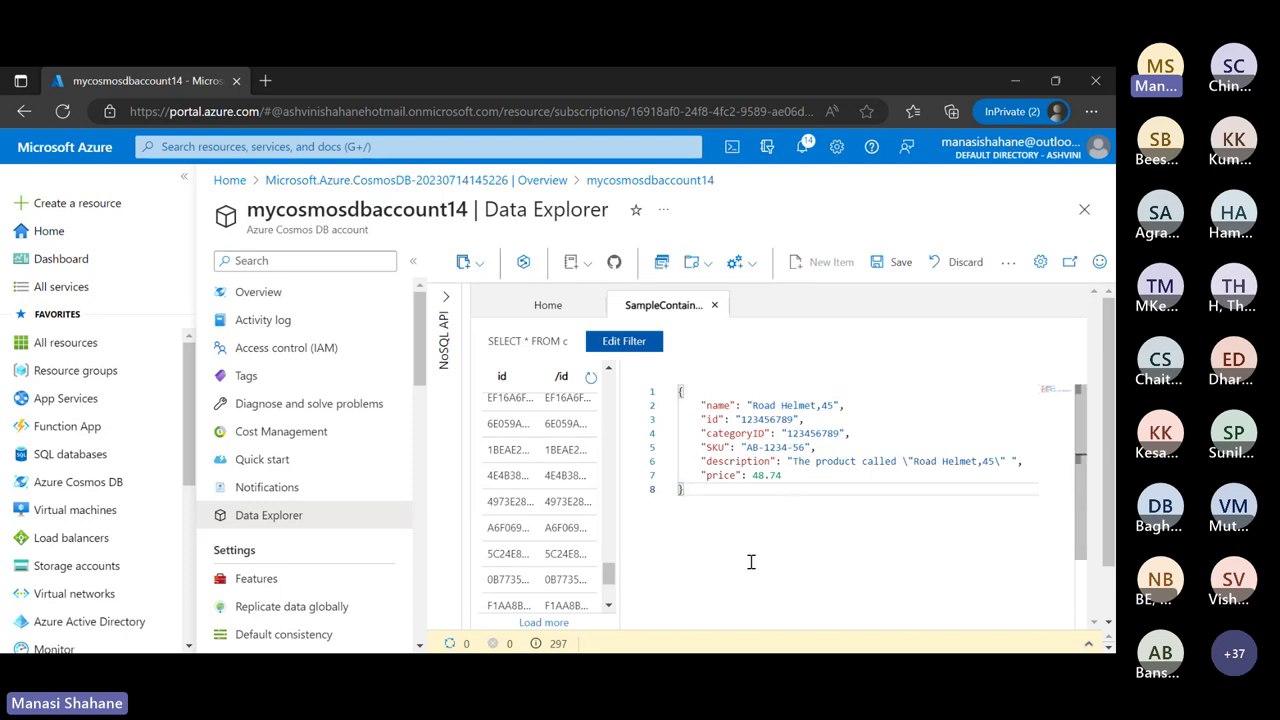
click(901, 265)
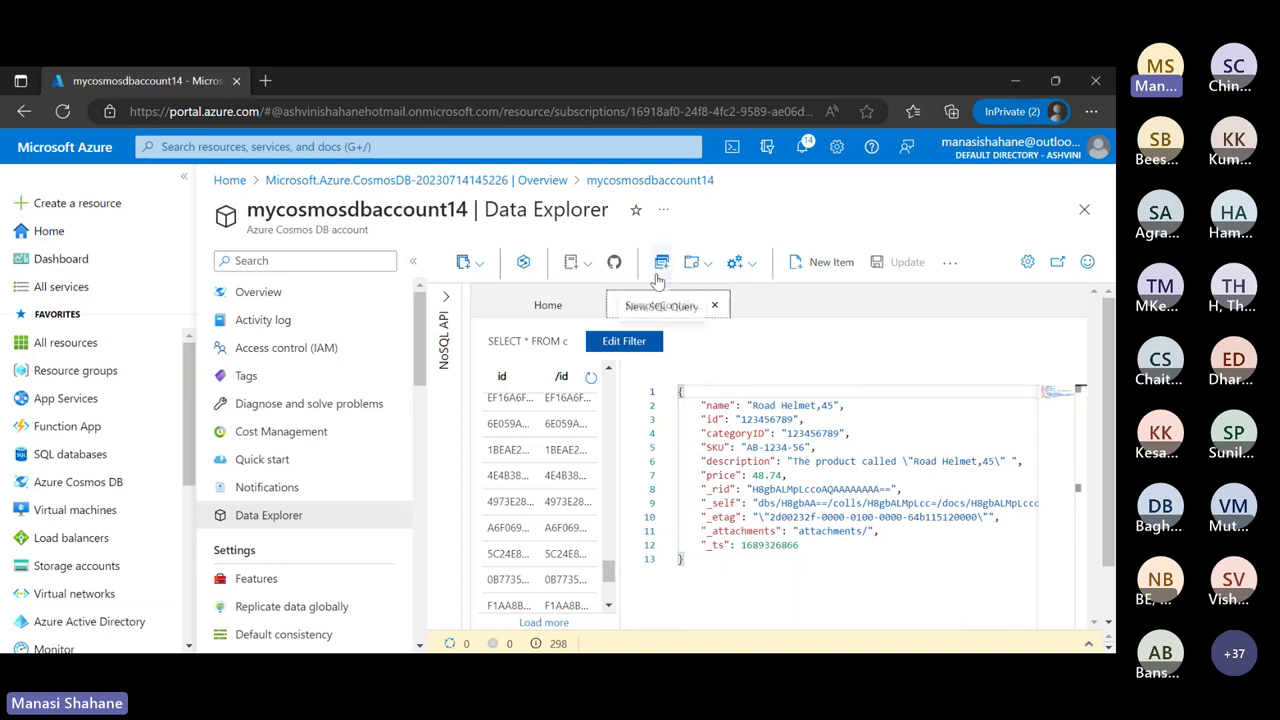
Open a new SQL query and extend it to 'SELECT * FROM c WHERE c.name'
click(659, 279)
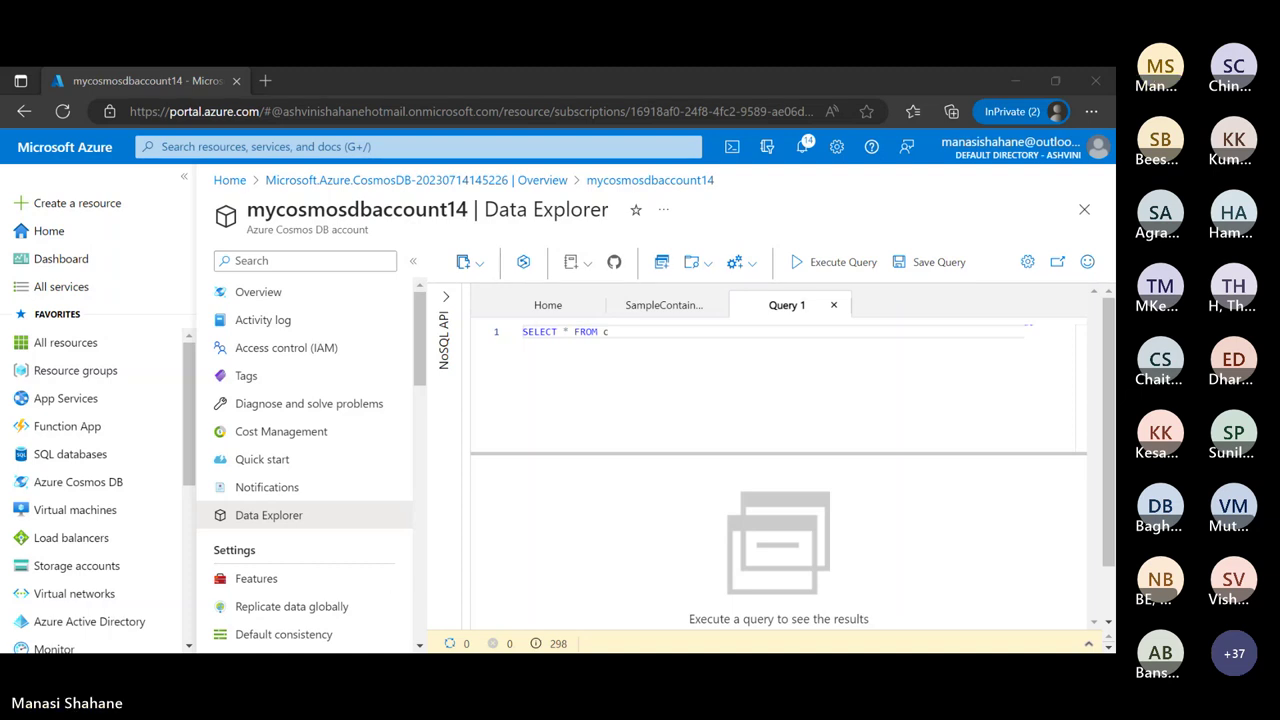
key(alt+Tab)
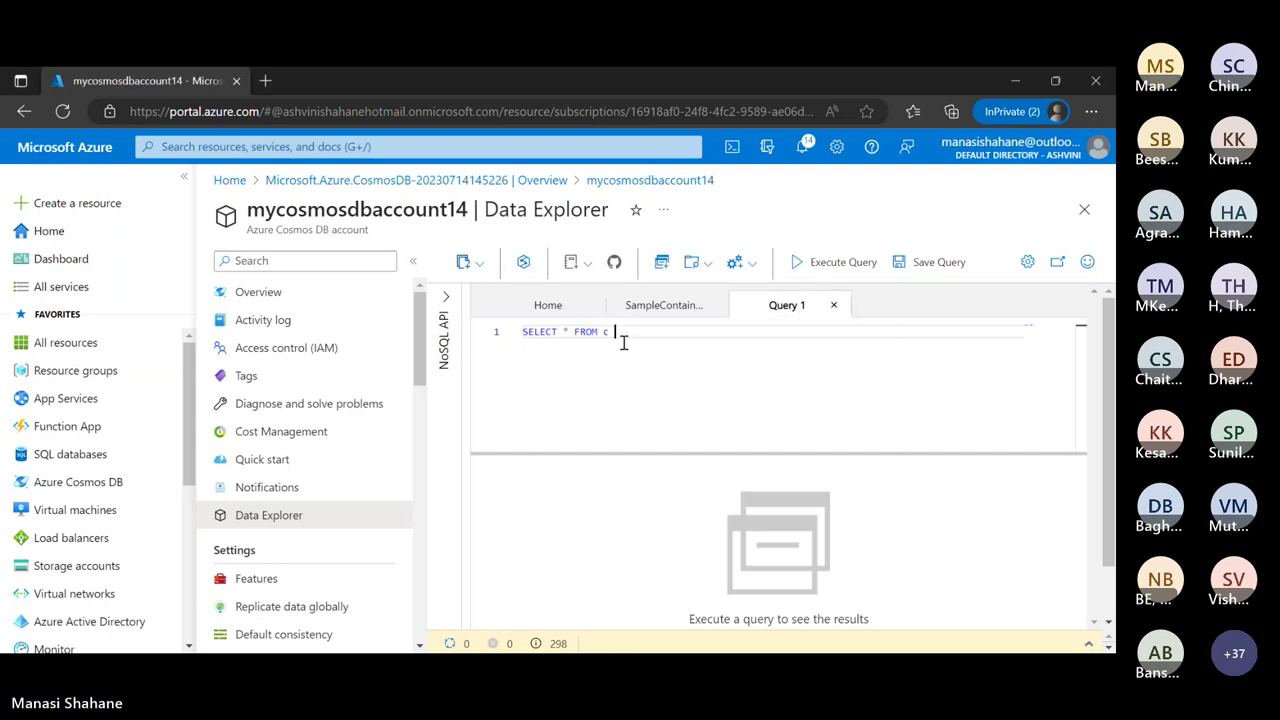
text(WHERE )
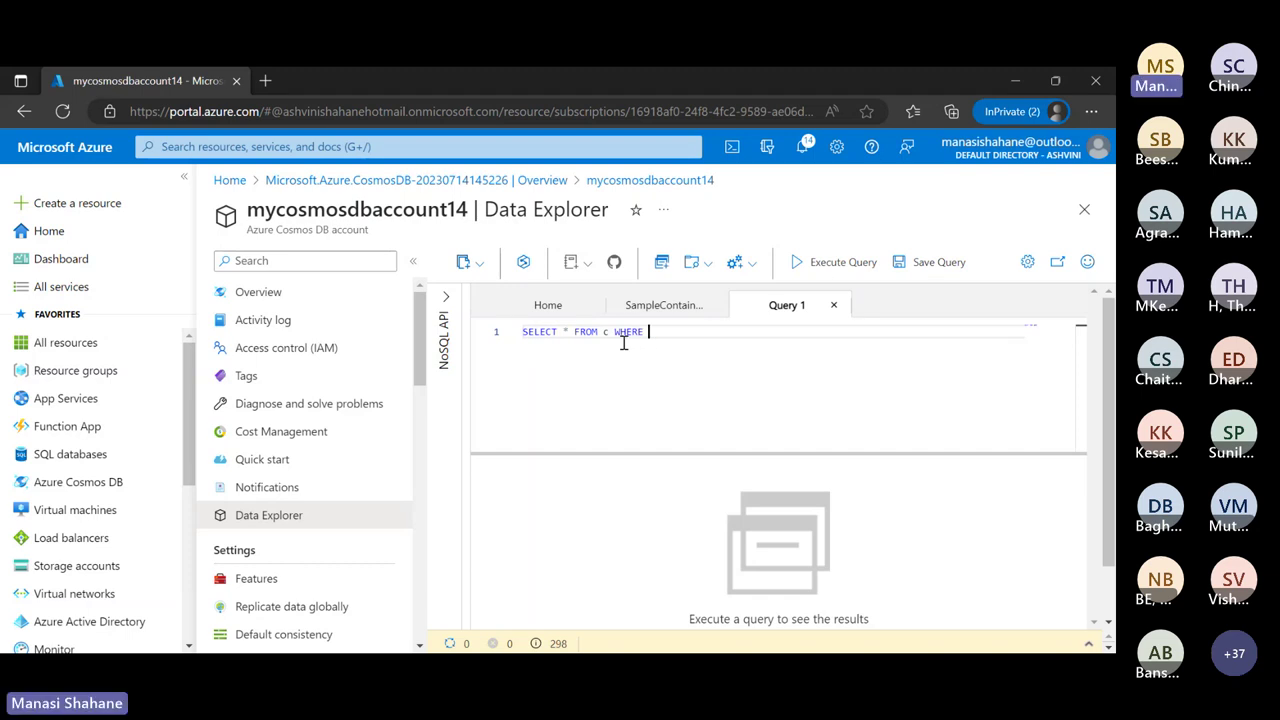
text(c.name)
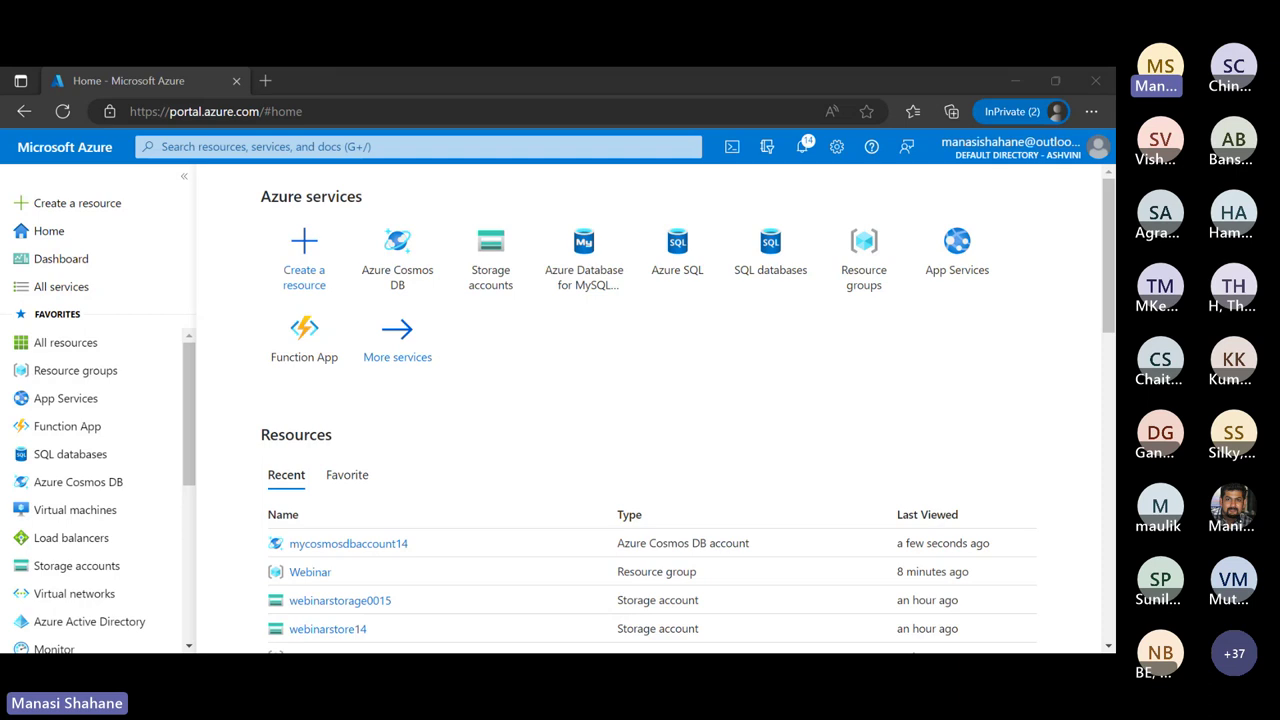
Go from the Azure Cosmos DB tile to mycosmosdbaccount14 and open its Data Explorer
click(400, 258)
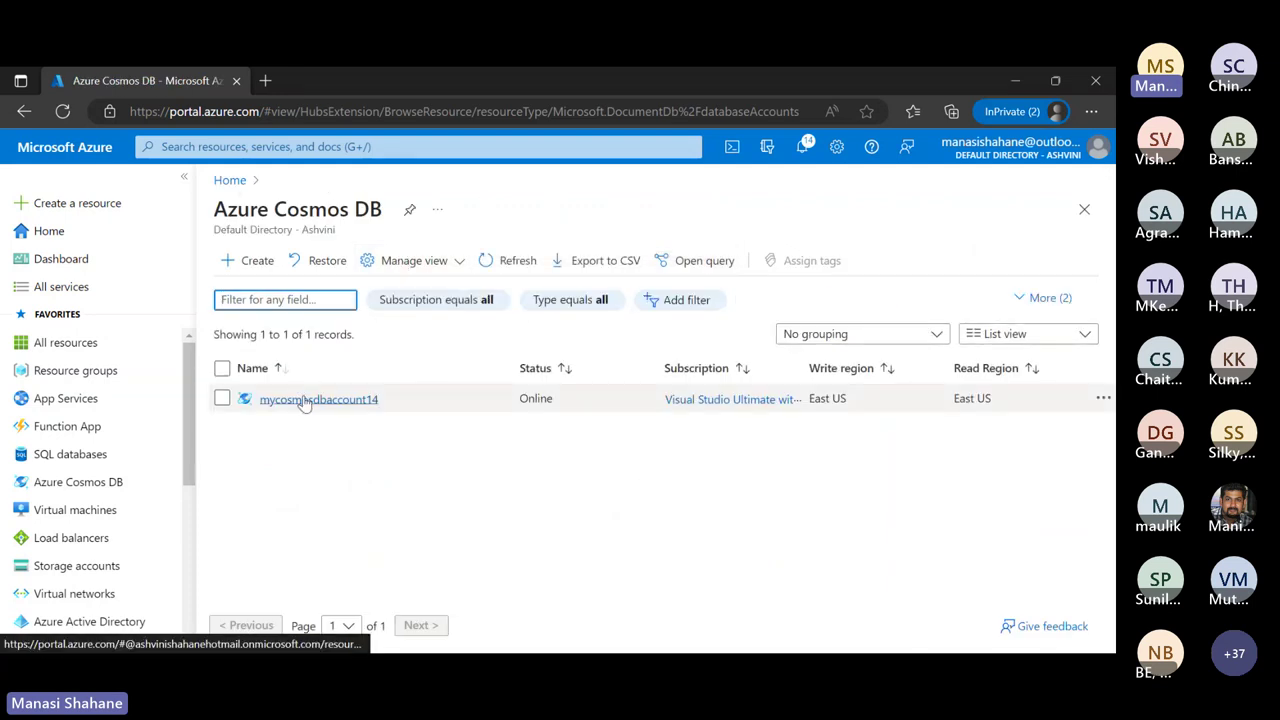
click(305, 400)
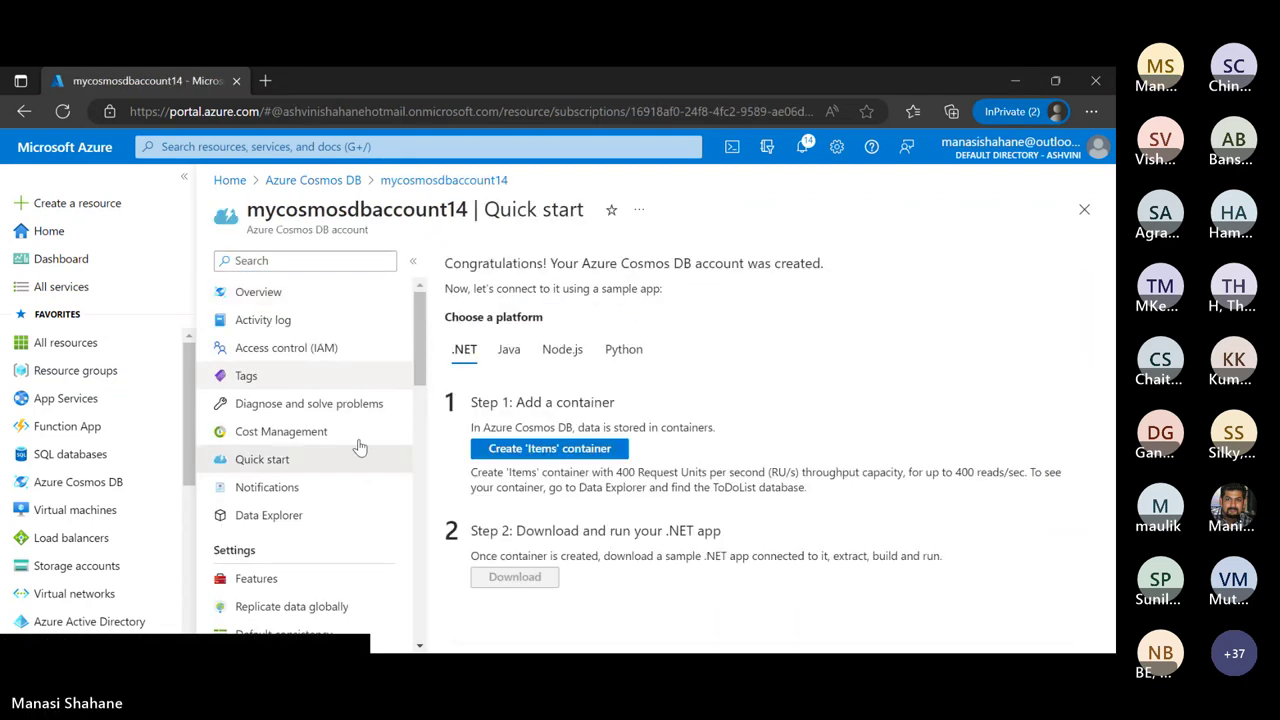
click(287, 514)
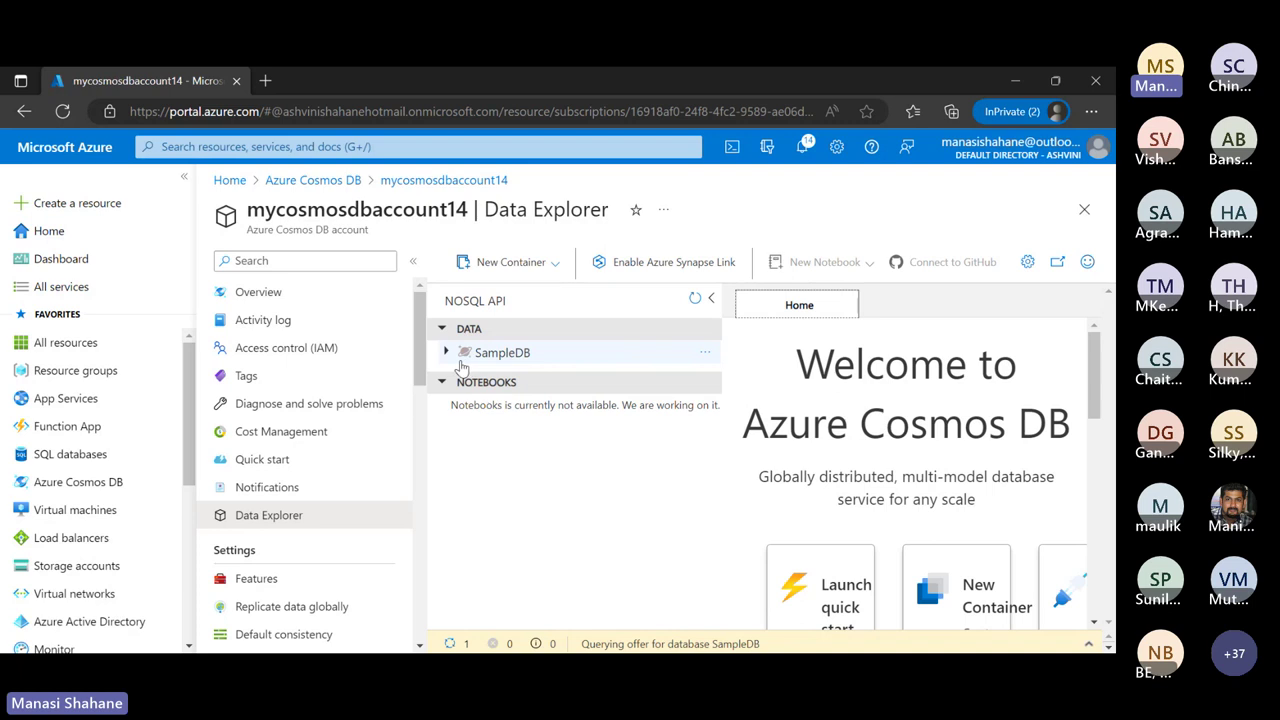
Expand SampleDB and SampleContainer and open the container's Items list
click(446, 353)
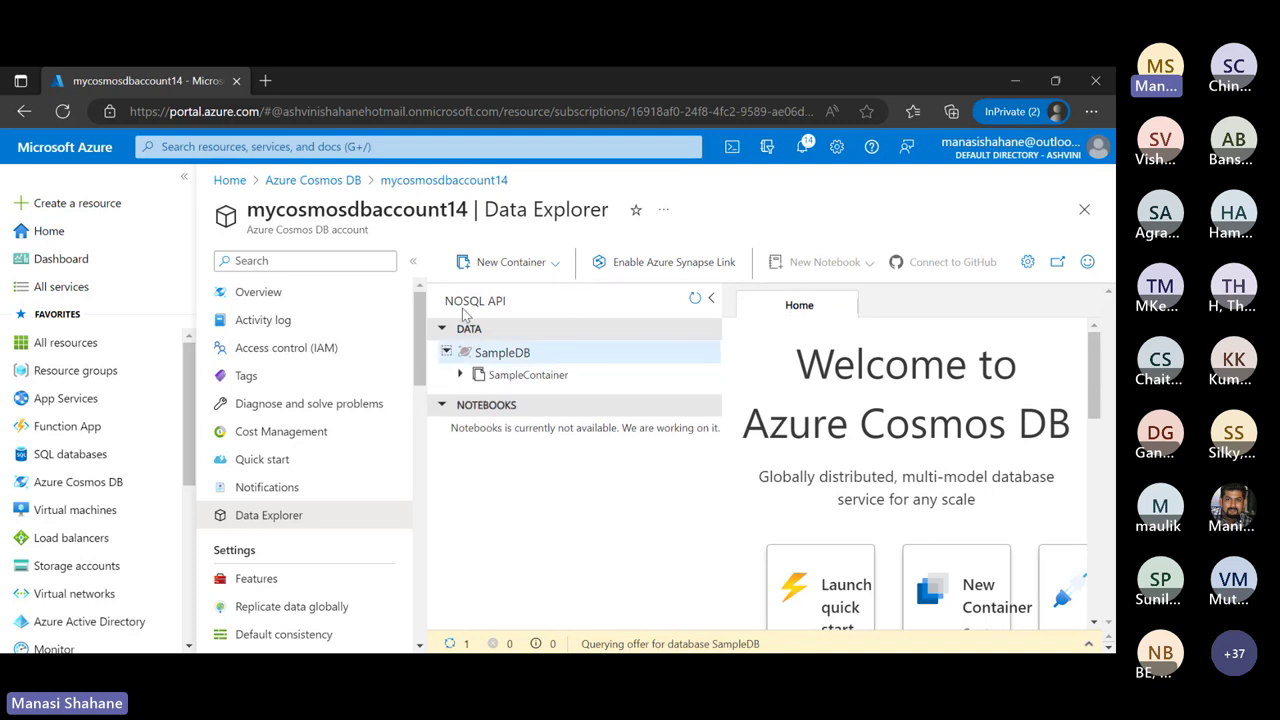
click(532, 378)
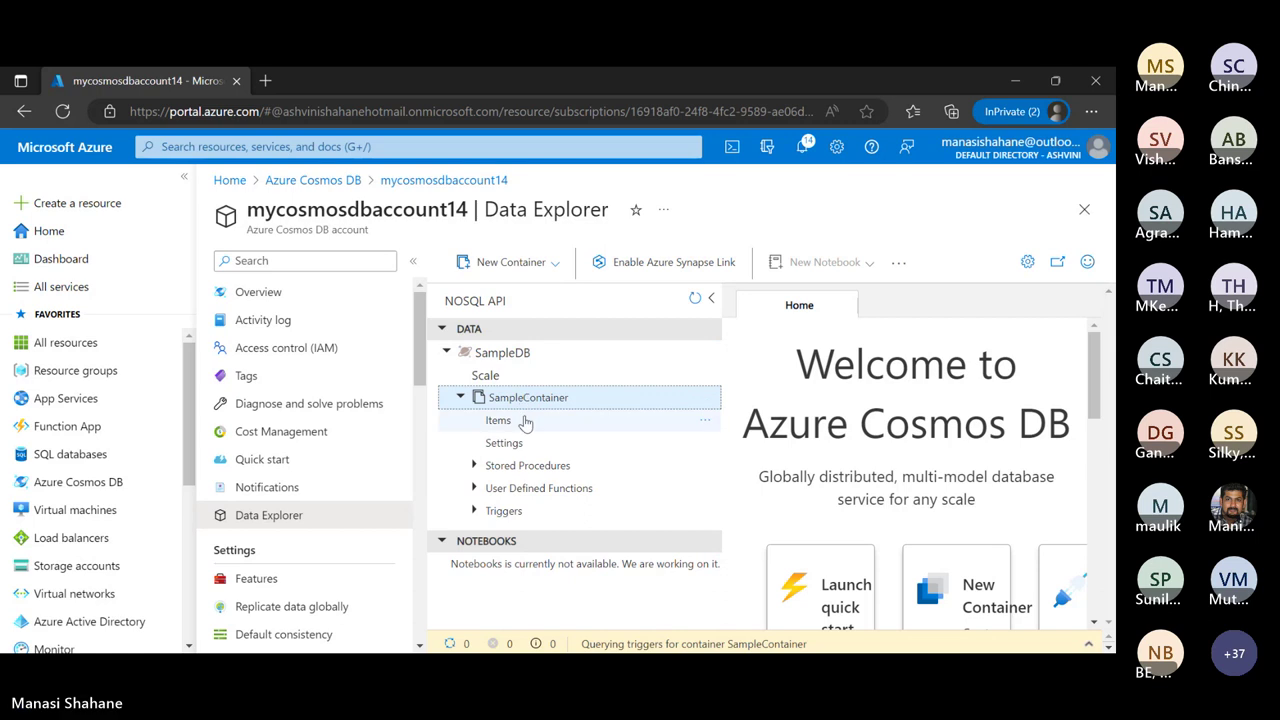
click(524, 421)
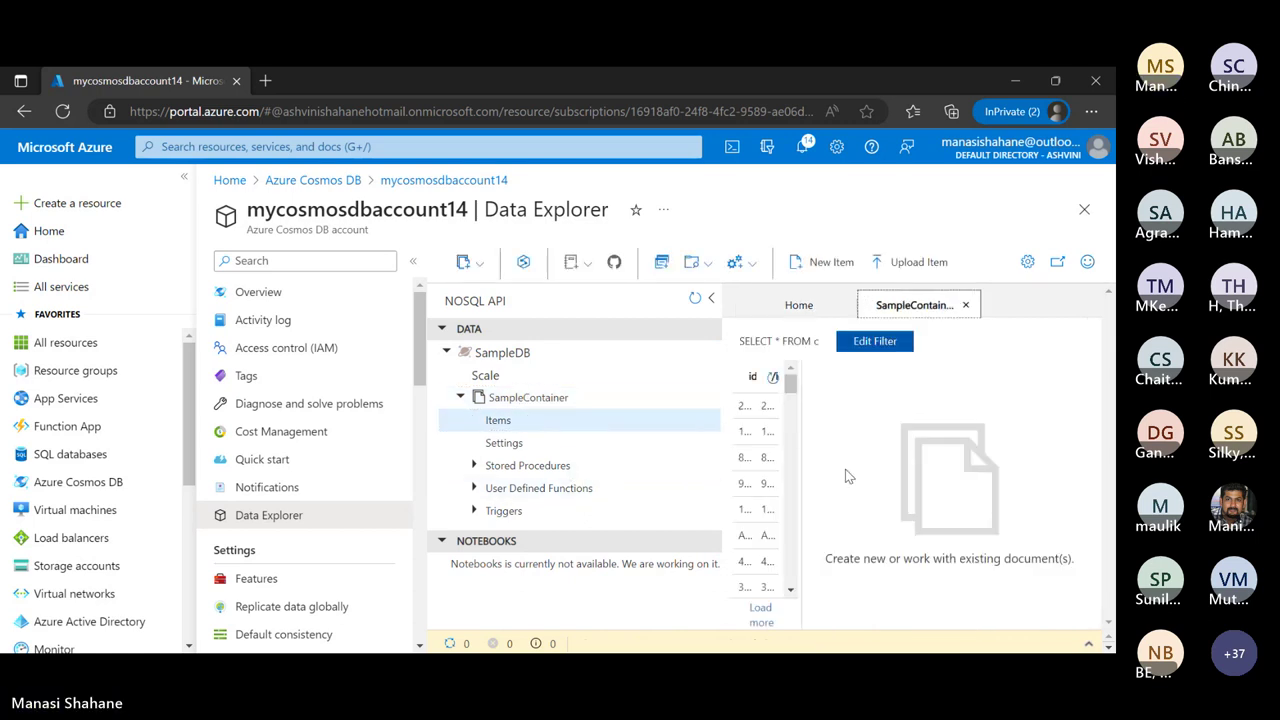
Collapse the resource tree and widen the document list so full ids are readable
click(714, 300)
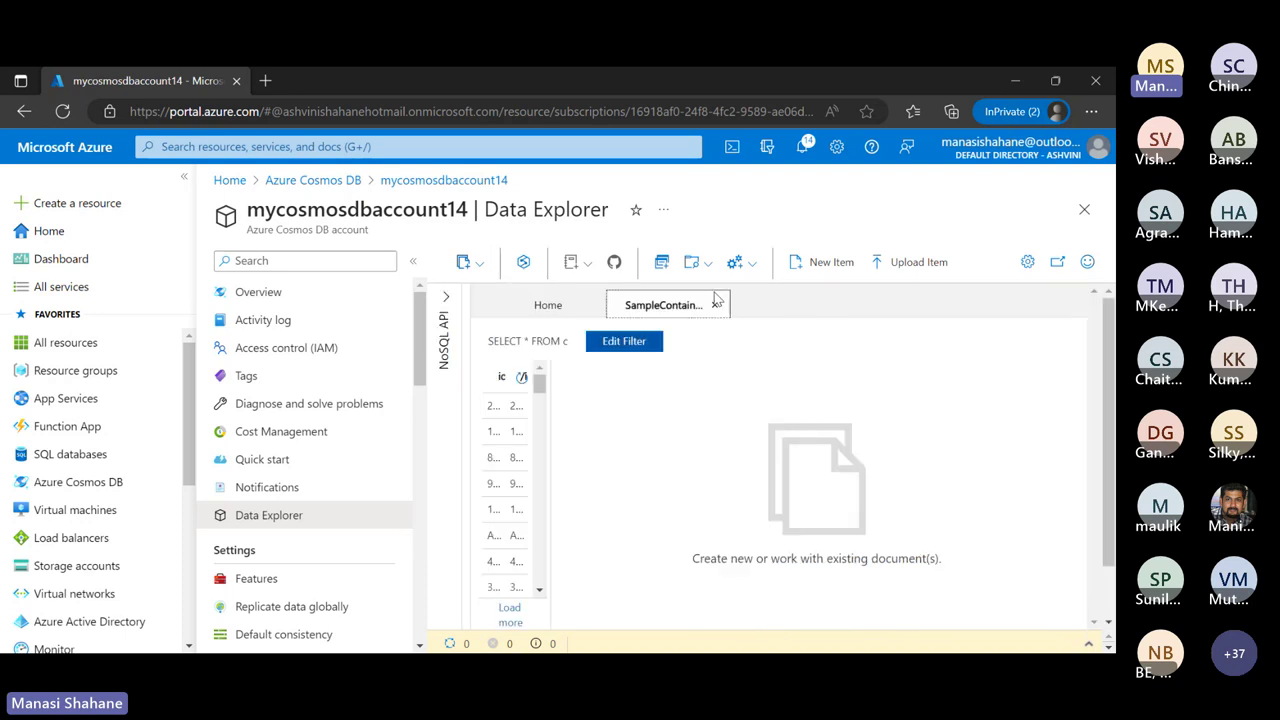
drag(549, 465, 757, 449)
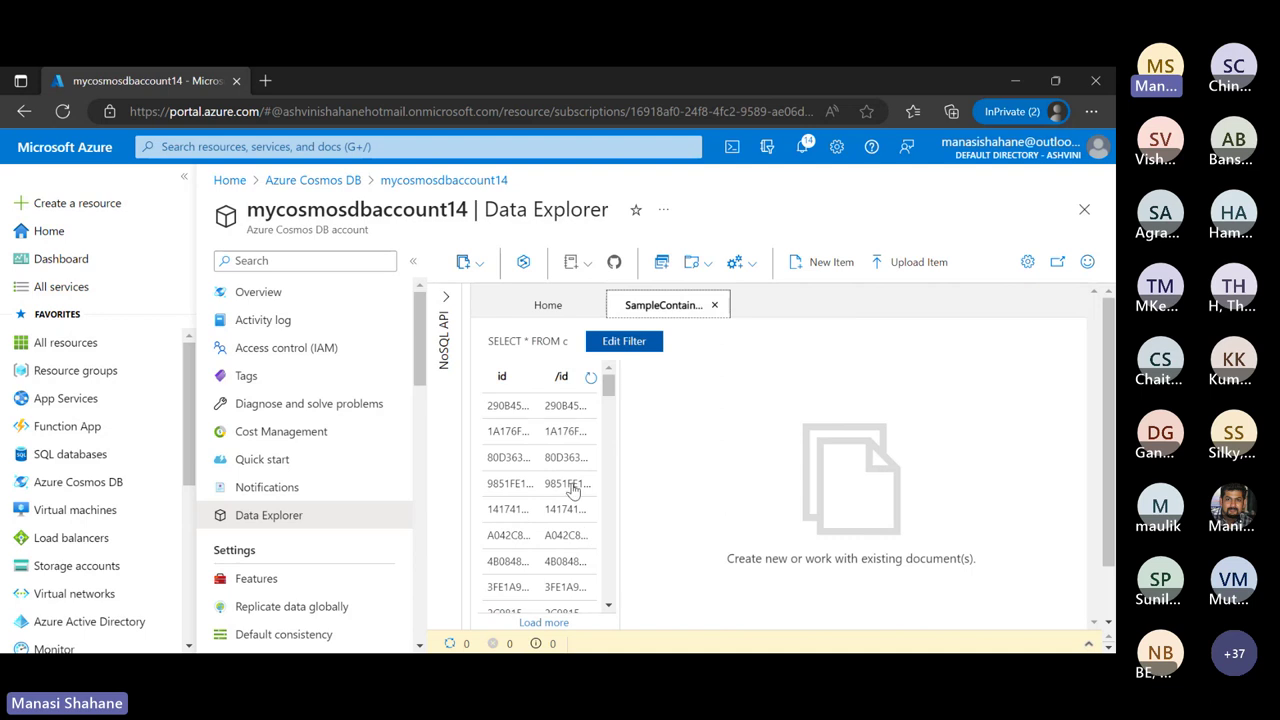
scroll(572, 490, down, 4)
scroll(572, 490, down, 5)
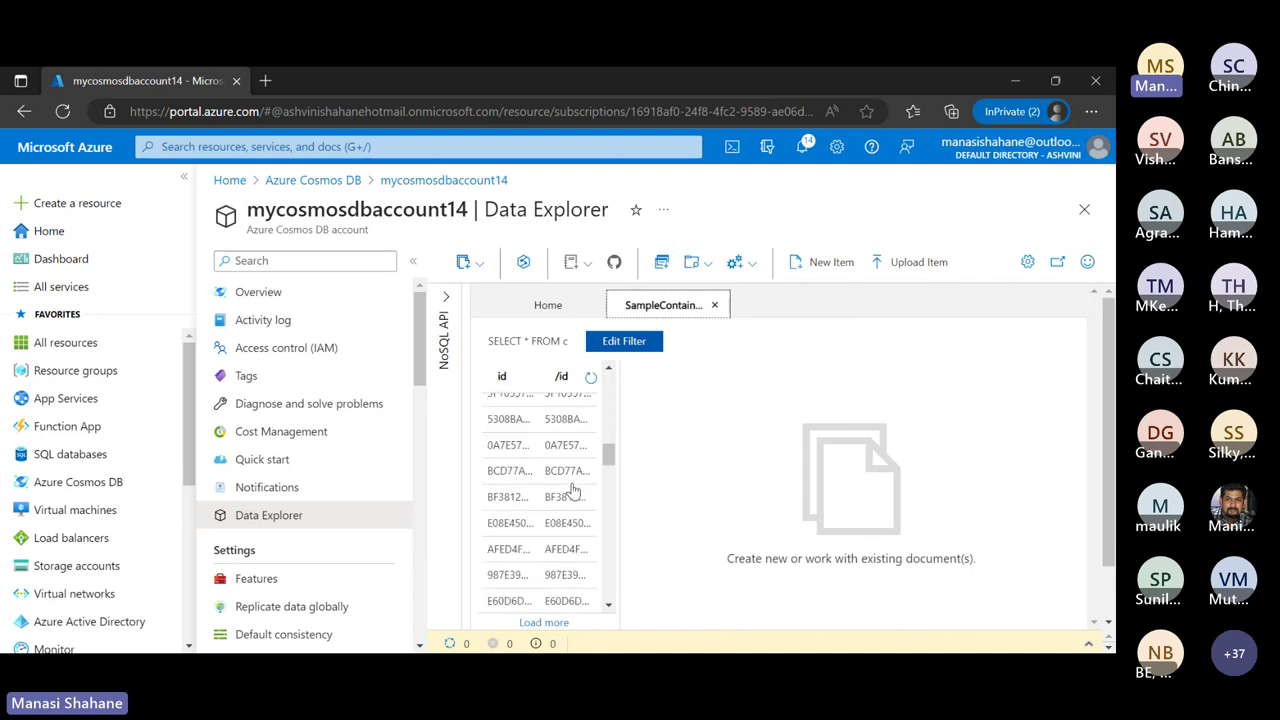
scroll(572, 490, up, 5)
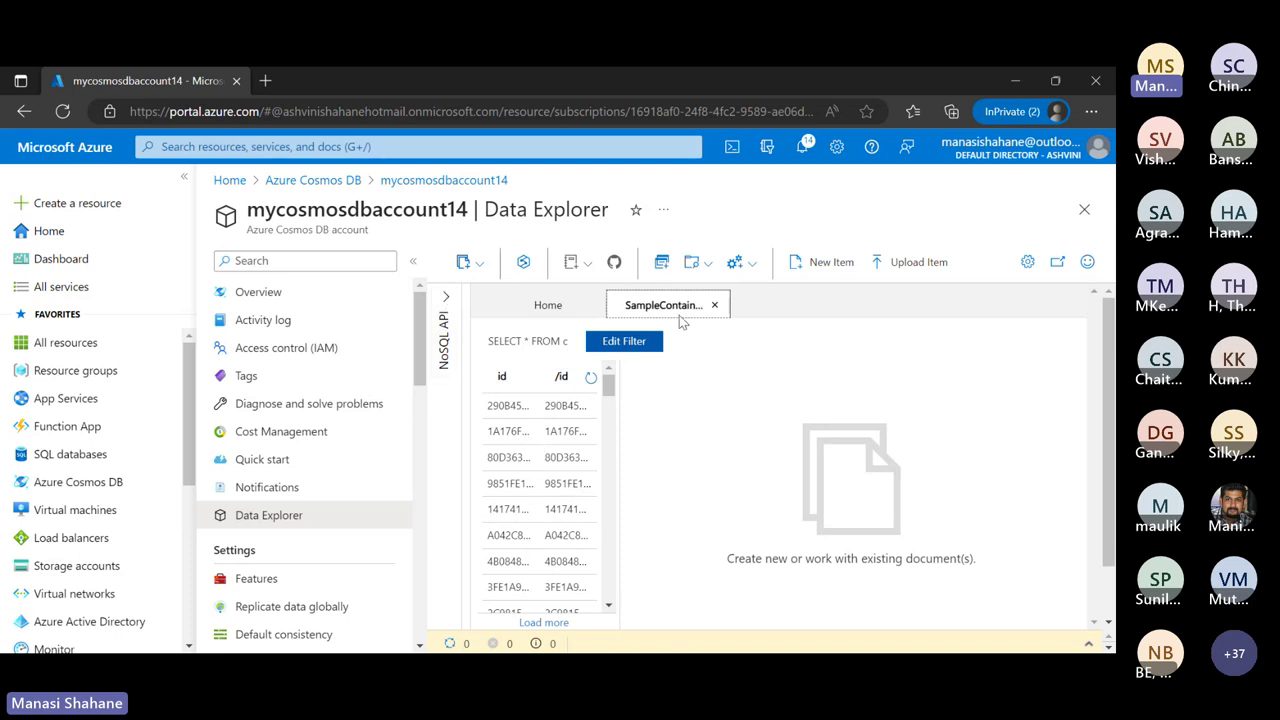
Paste the Road Helmet,45 JSON into a new item and save; it fails because id 123456789 exists
click(825, 262)
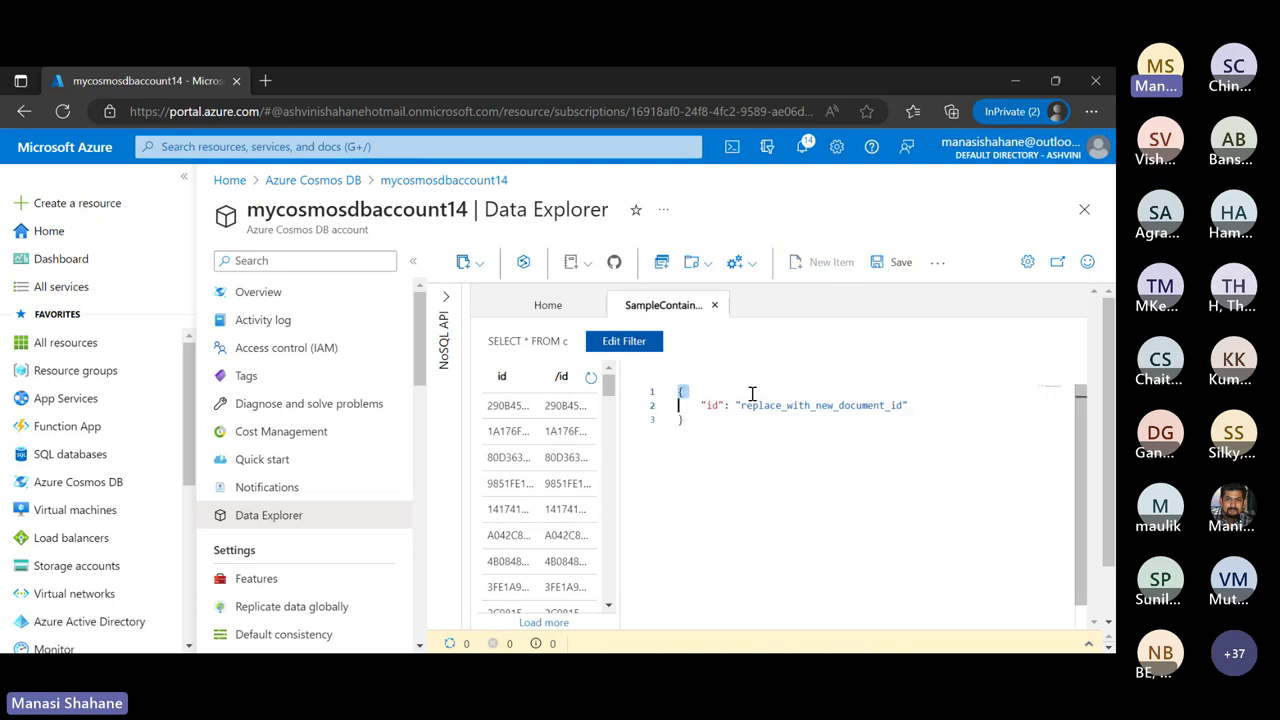
key(ctrl+a)
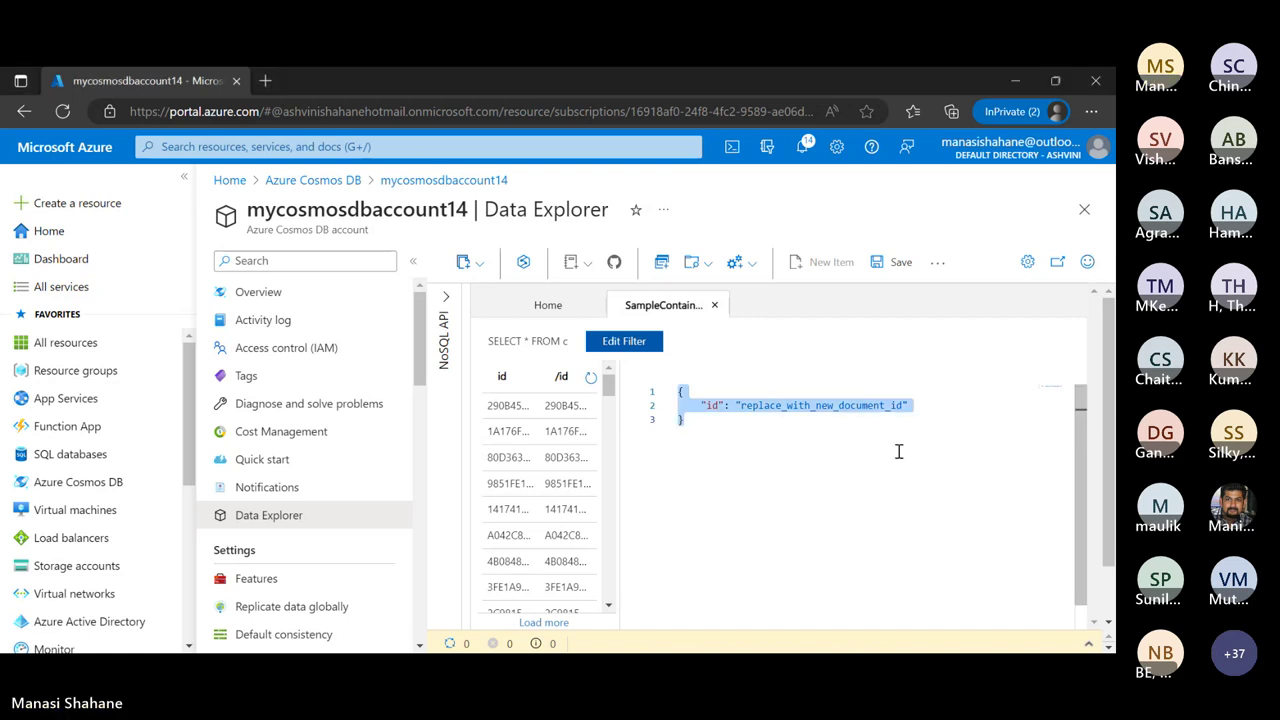
text({     "name": "Road Helmet,45",     "id": "123456789",     "categoryID": "123456789",     "SKU": "AB-1234-56",     "description": "The product called \"Road Helmet,45\" ",     "price": 48.74 })
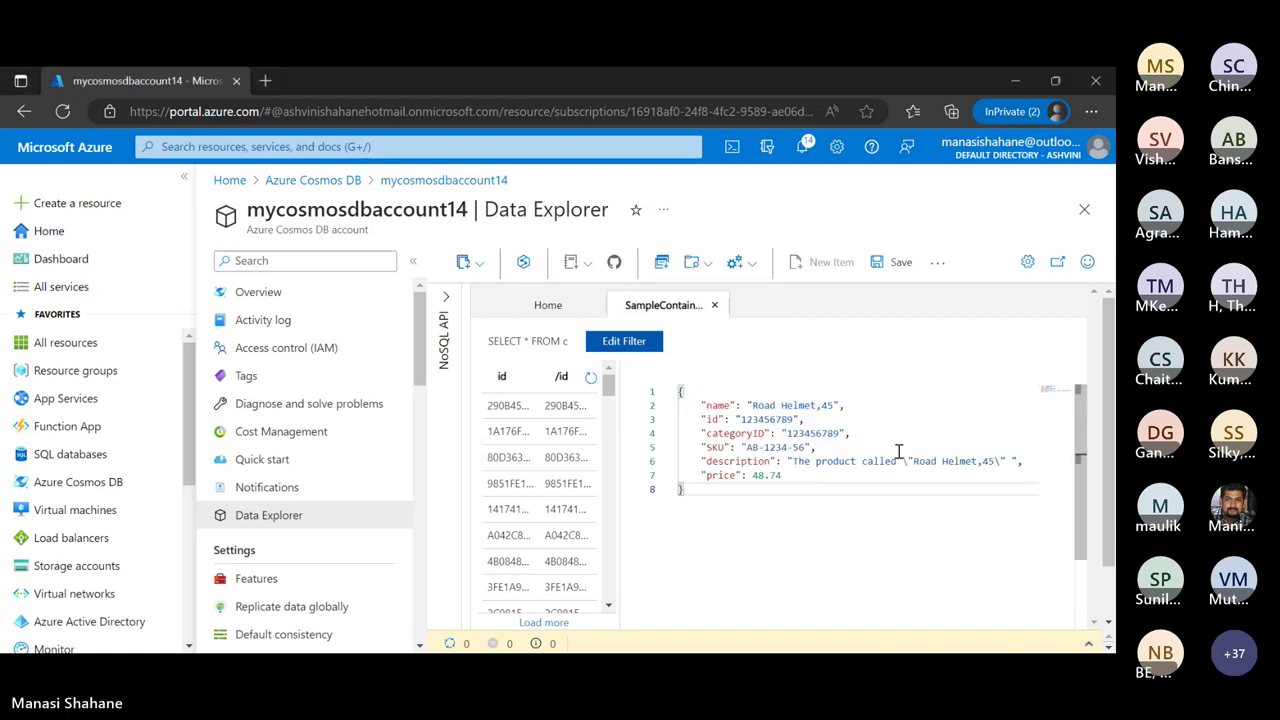
click(894, 264)
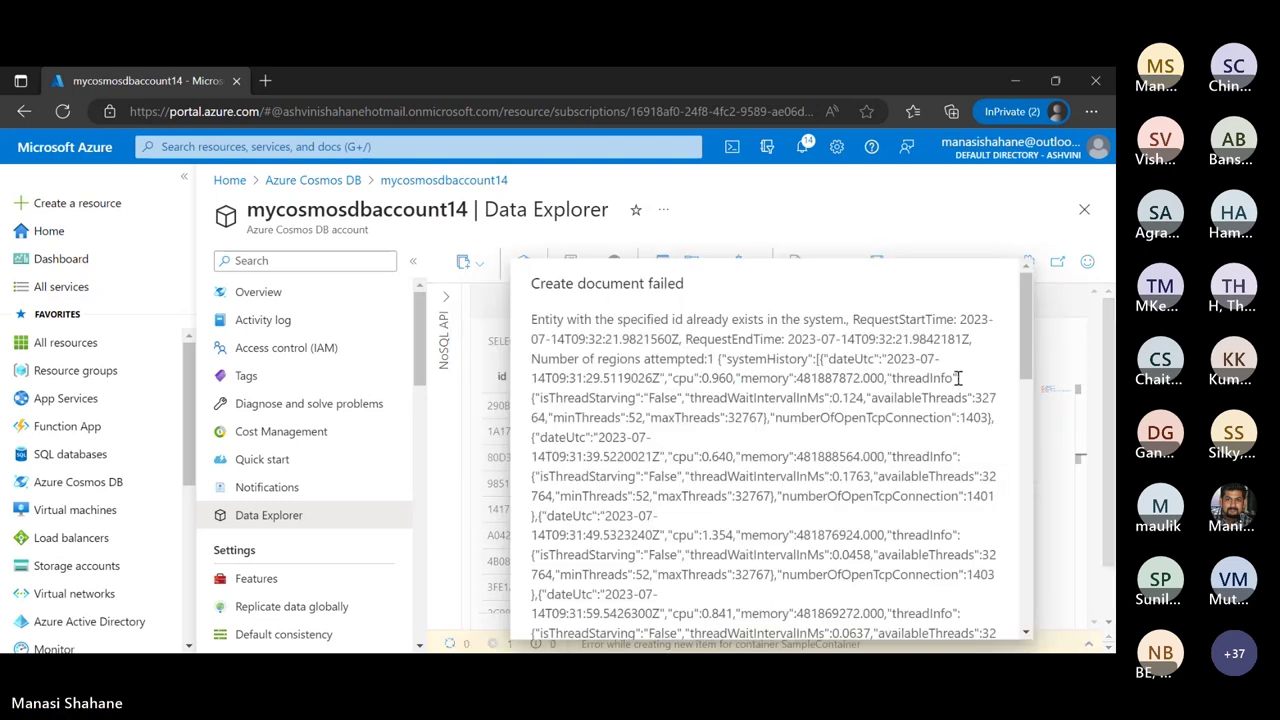
scroll(948, 484, down, 4)
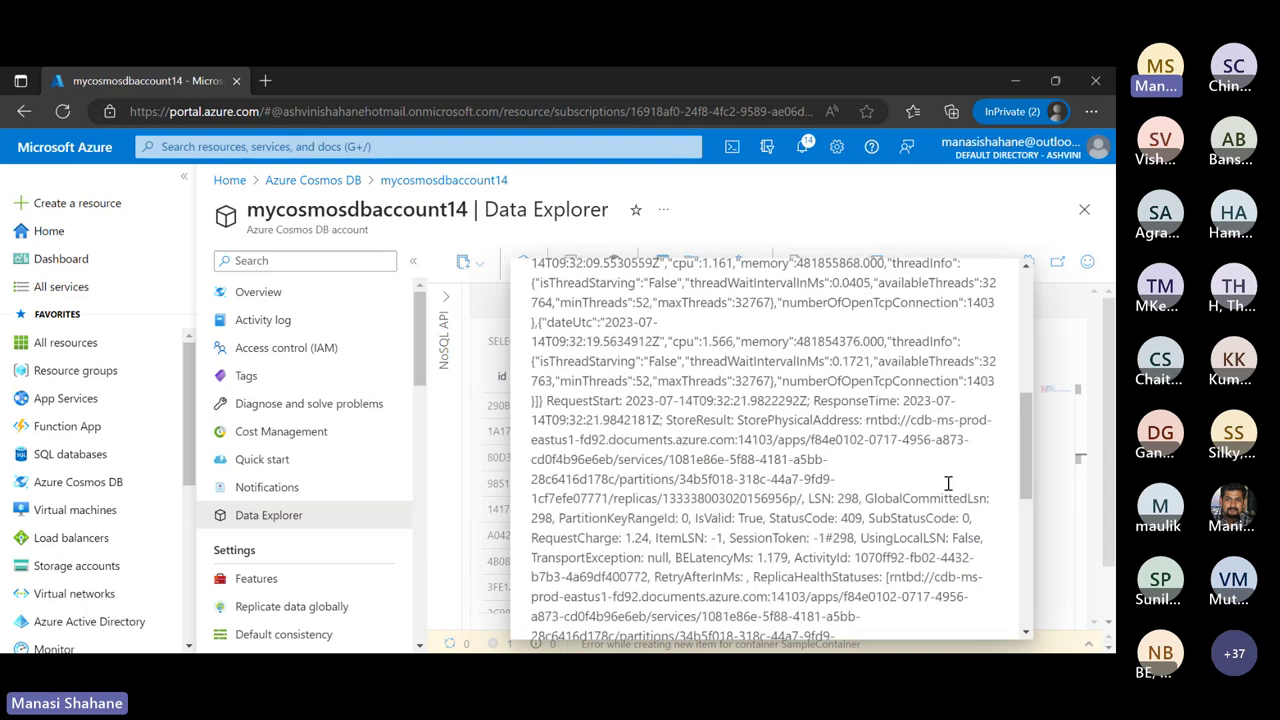
scroll(948, 484, down, 5)
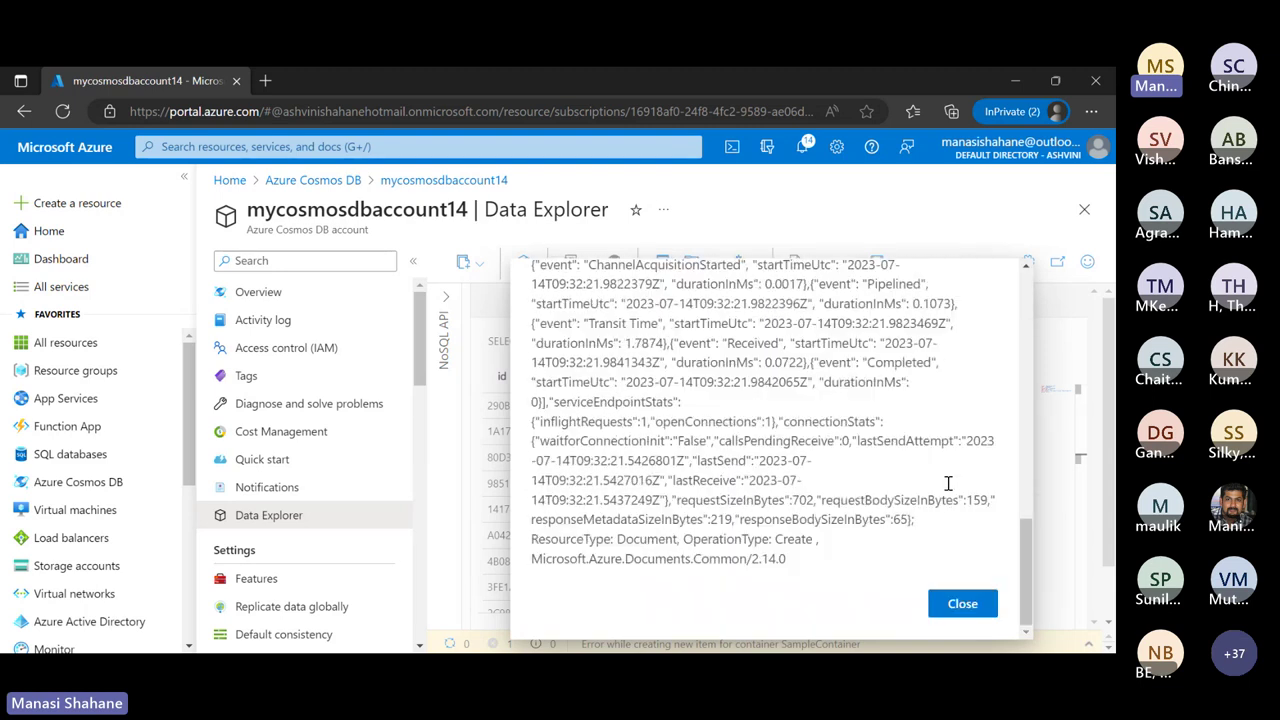
Dismiss the failure details and tour tip, and close the items view and unfinished New Container pane
click(956, 612)
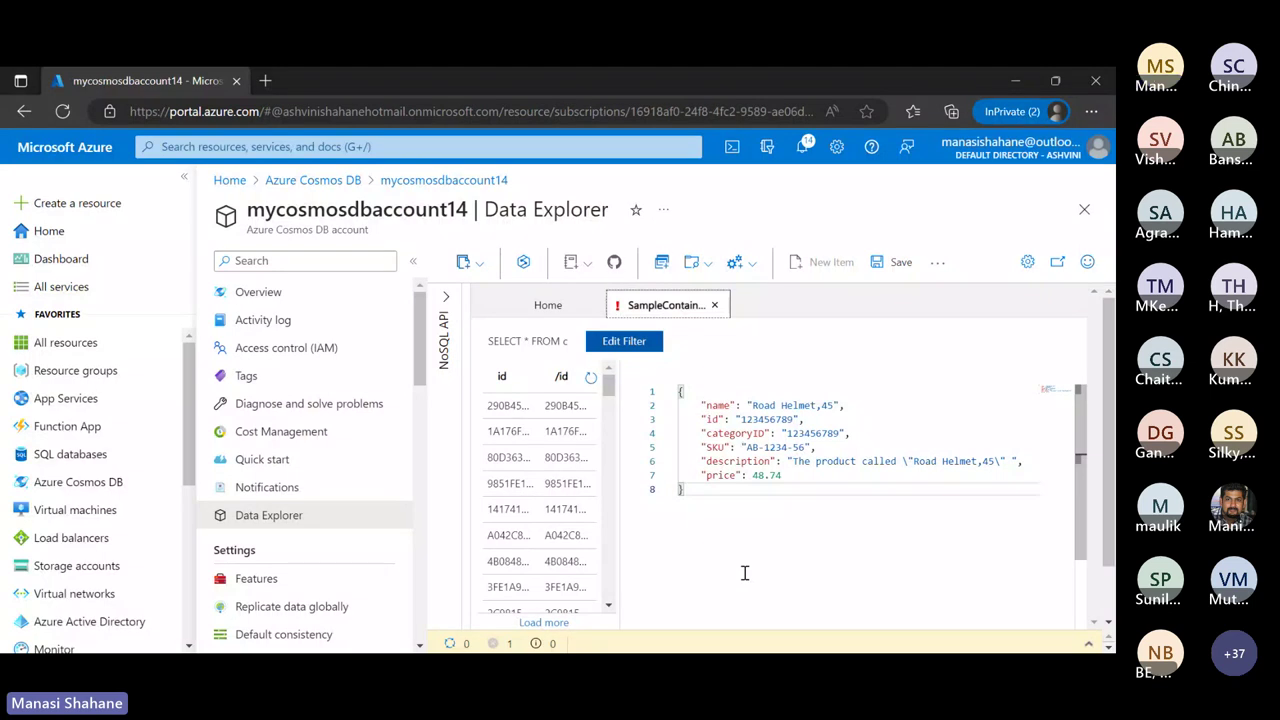
click(715, 305)
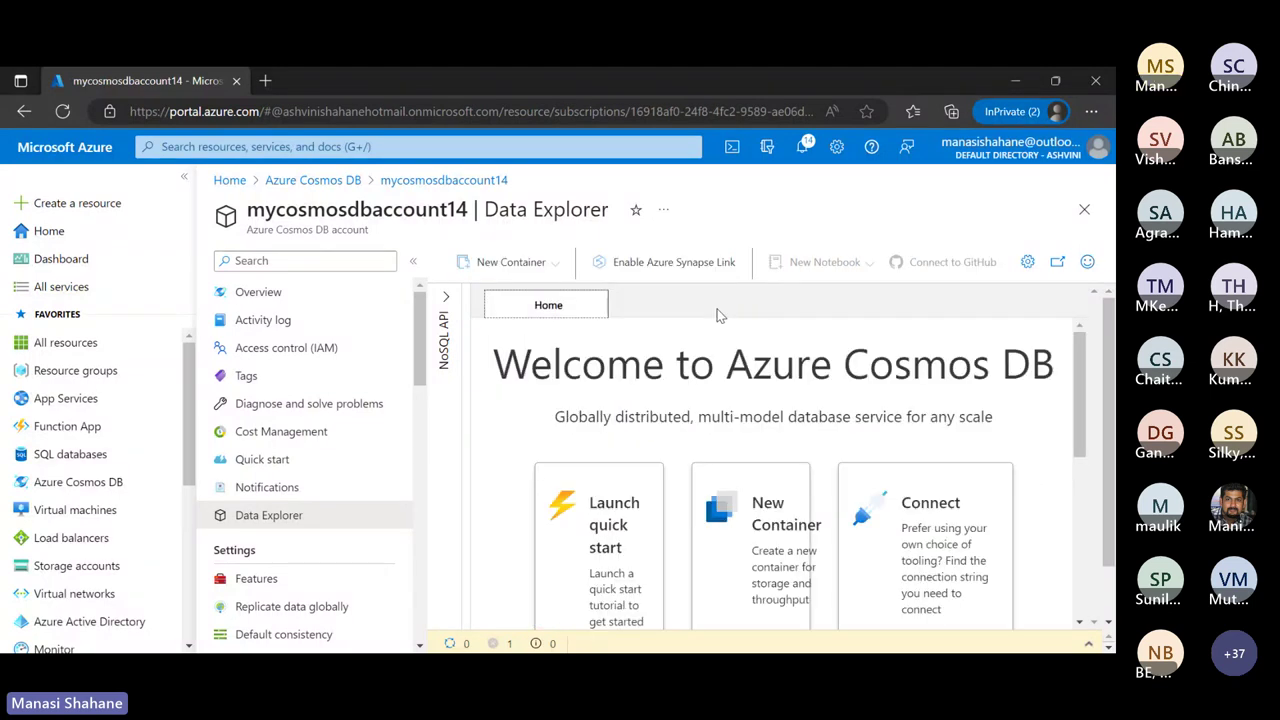
click(635, 549)
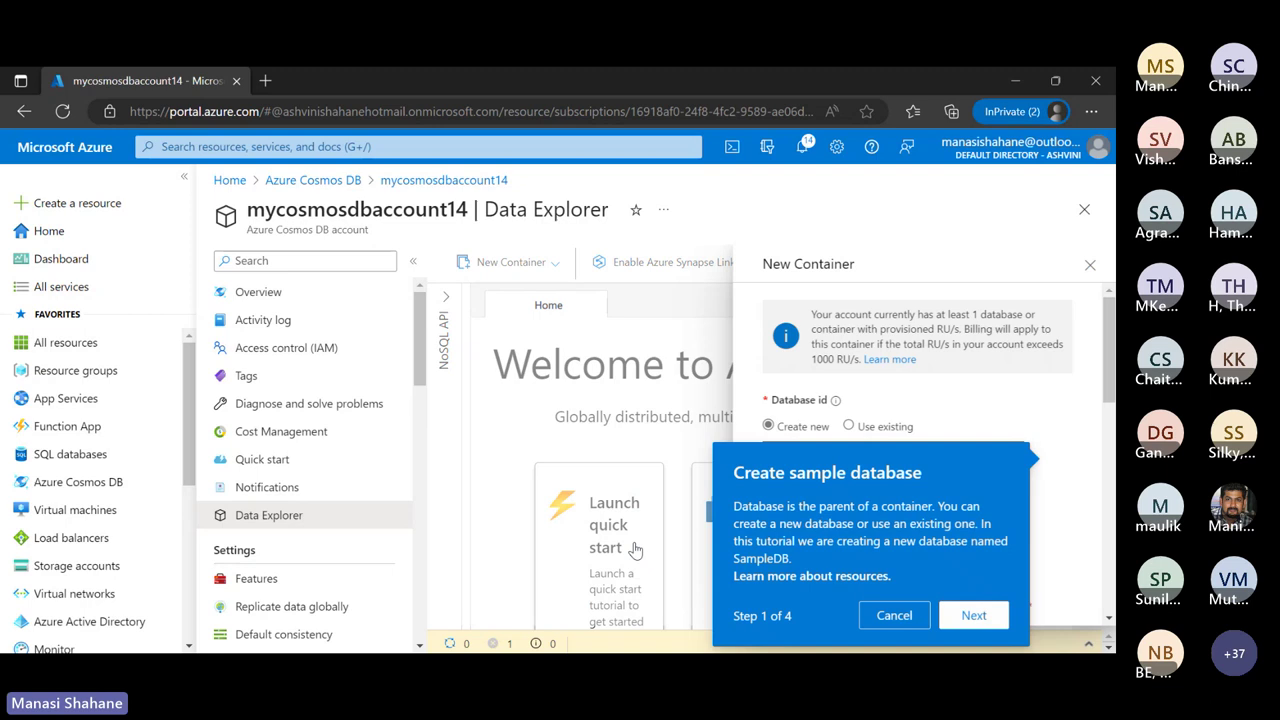
click(891, 616)
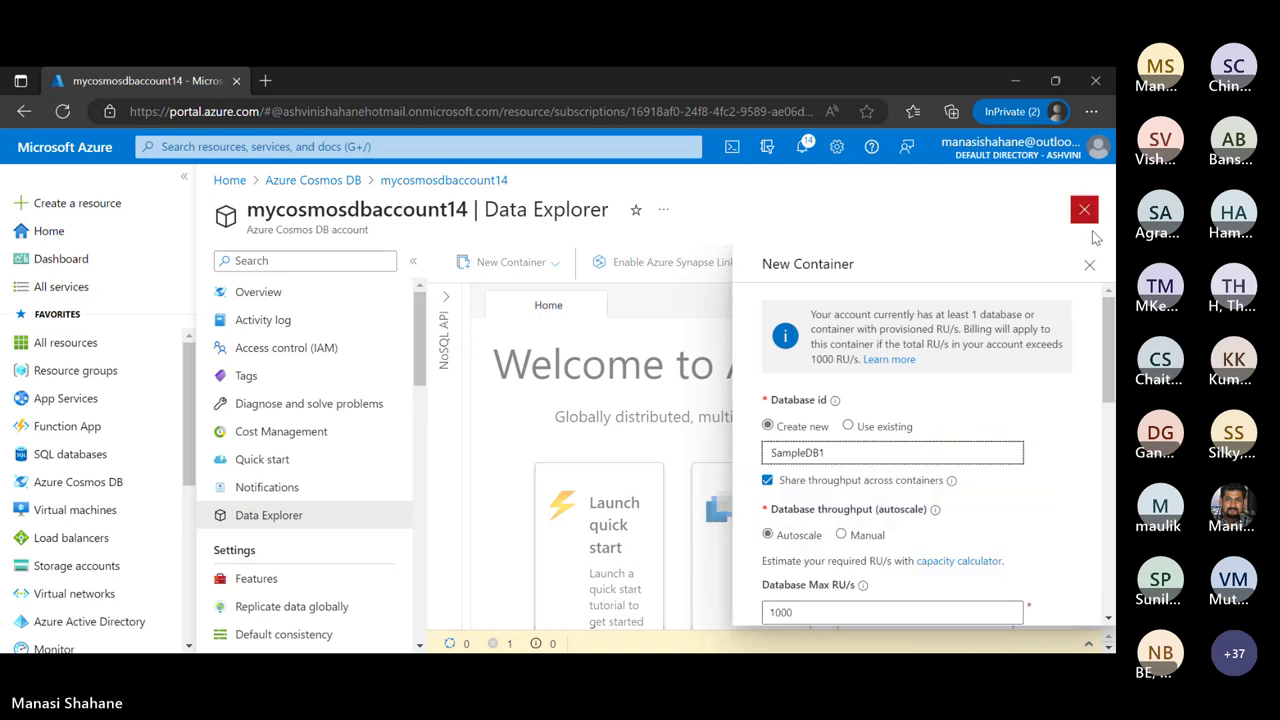
click(1089, 264)
scroll(420, 330, down, 1)
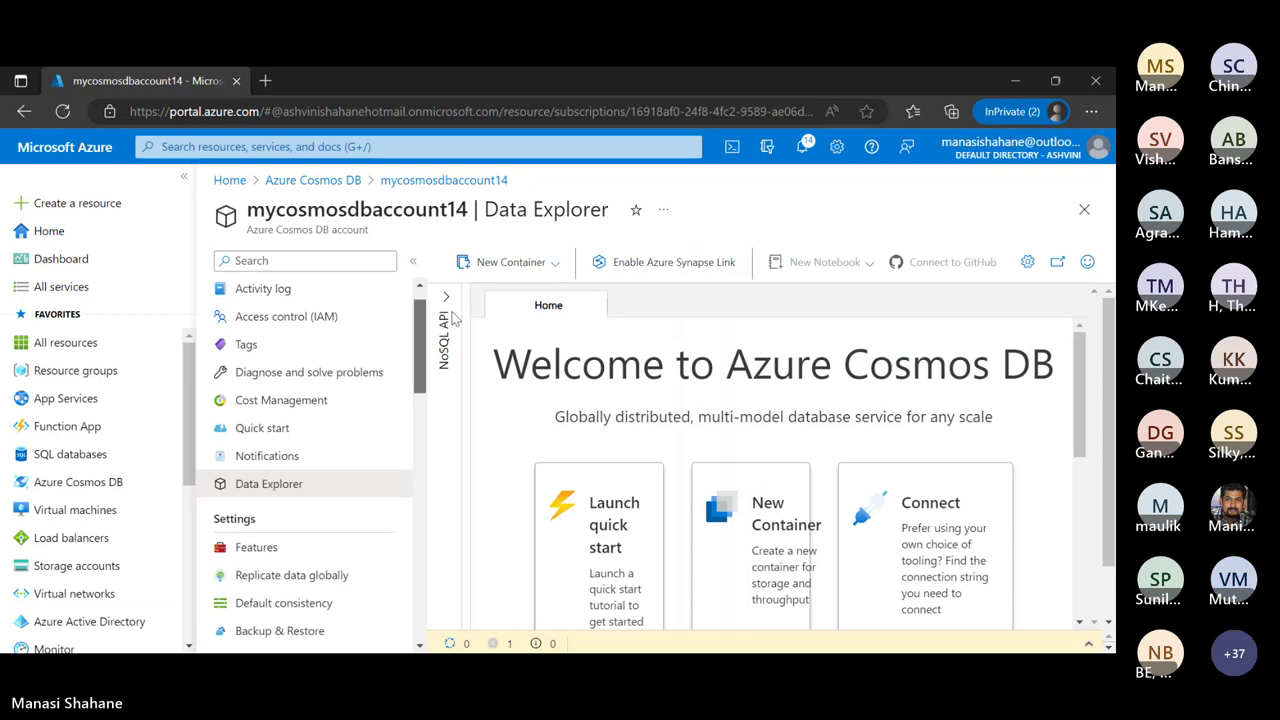
Expand SampleDB and SampleContainer in the tree and open the Items view
click(444, 320)
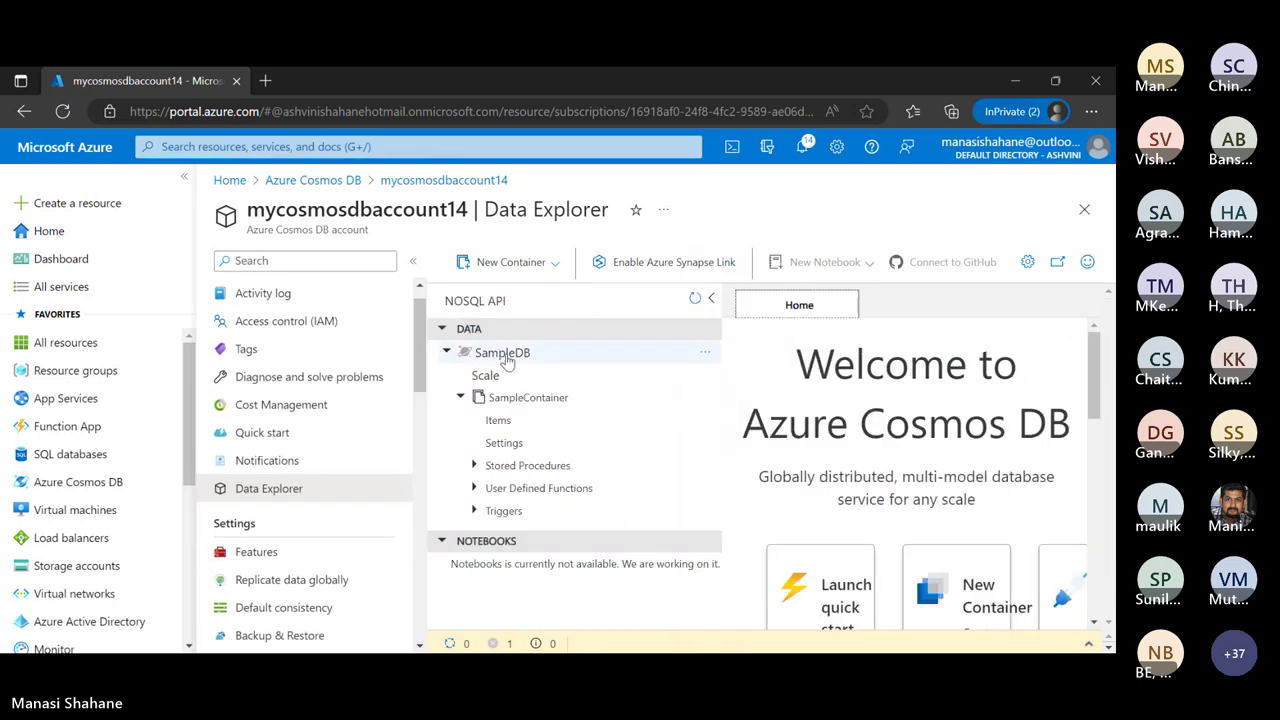
click(519, 401)
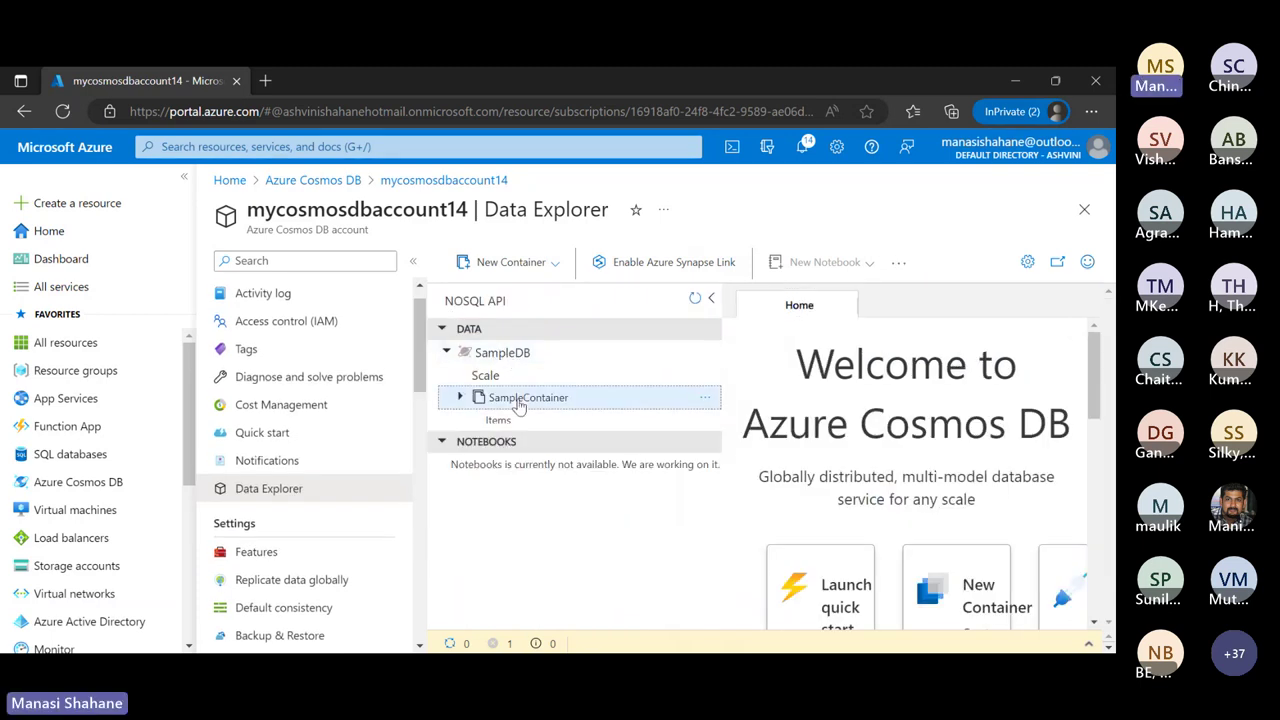
click(460, 398)
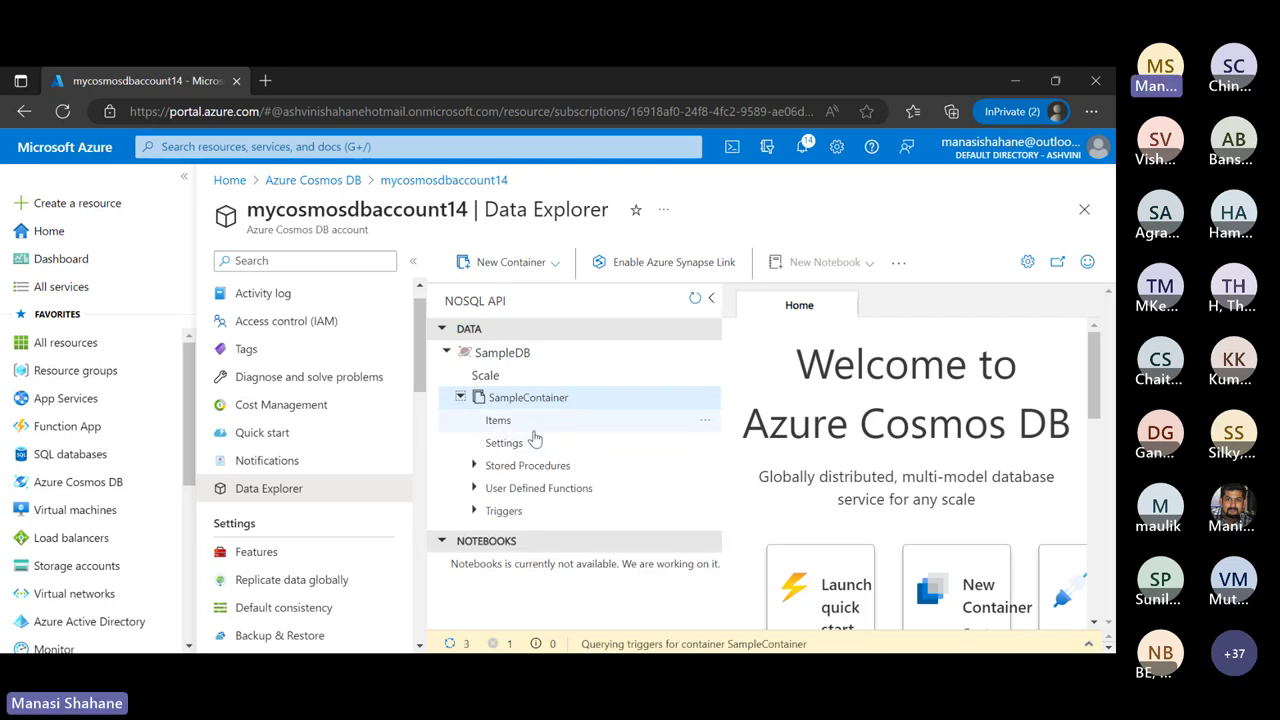
click(530, 424)
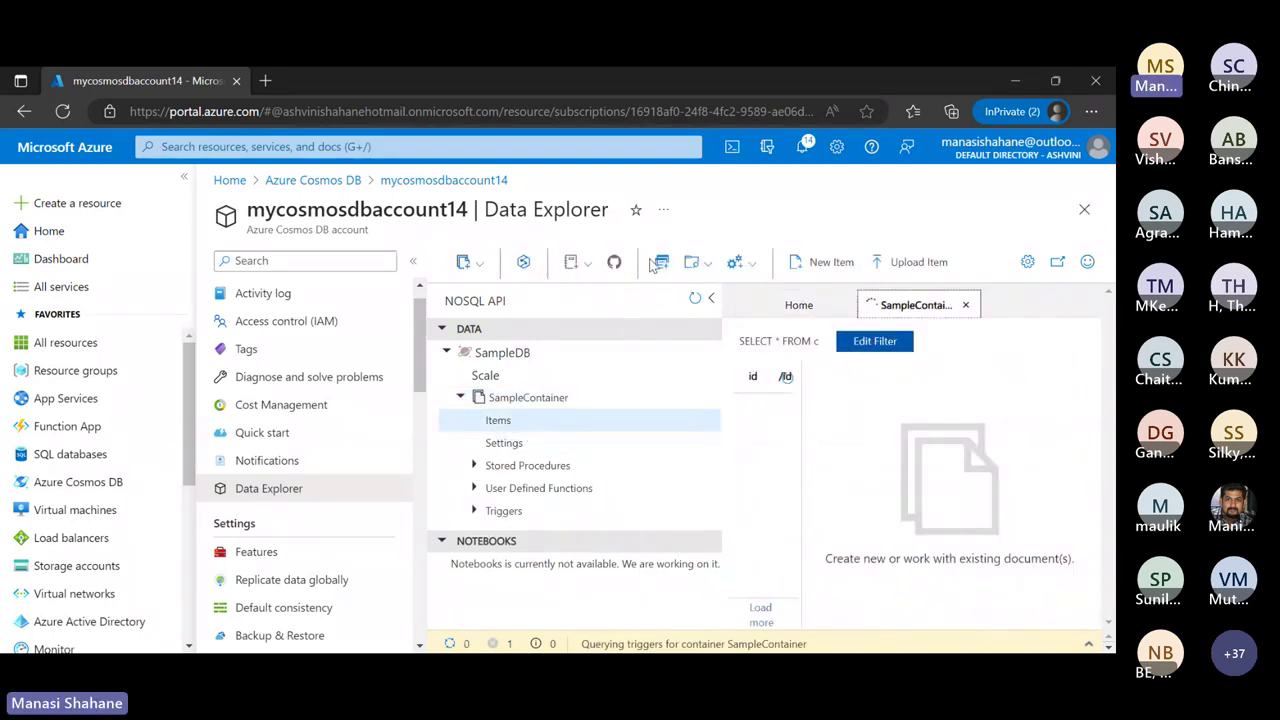
Run a new SQL query: SELECT * FROM c WHERE CONTAINS (c.name, 'Helmet')
click(661, 263)
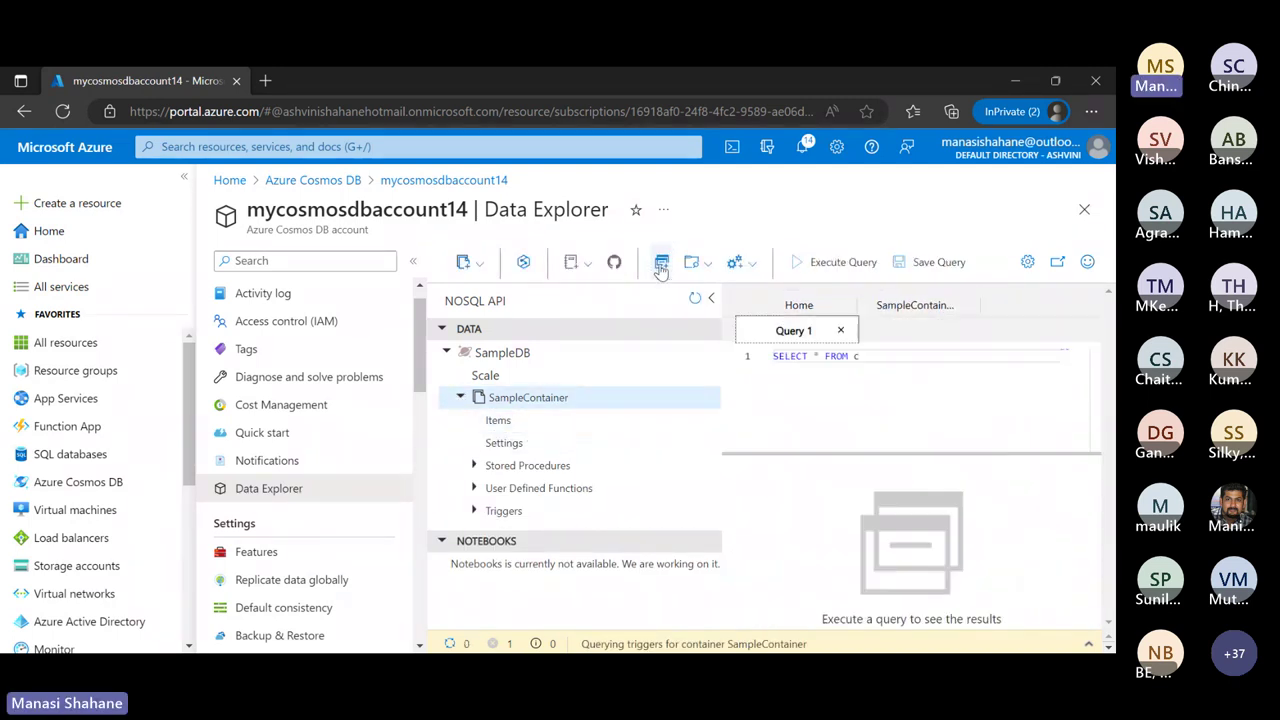
click(895, 363)
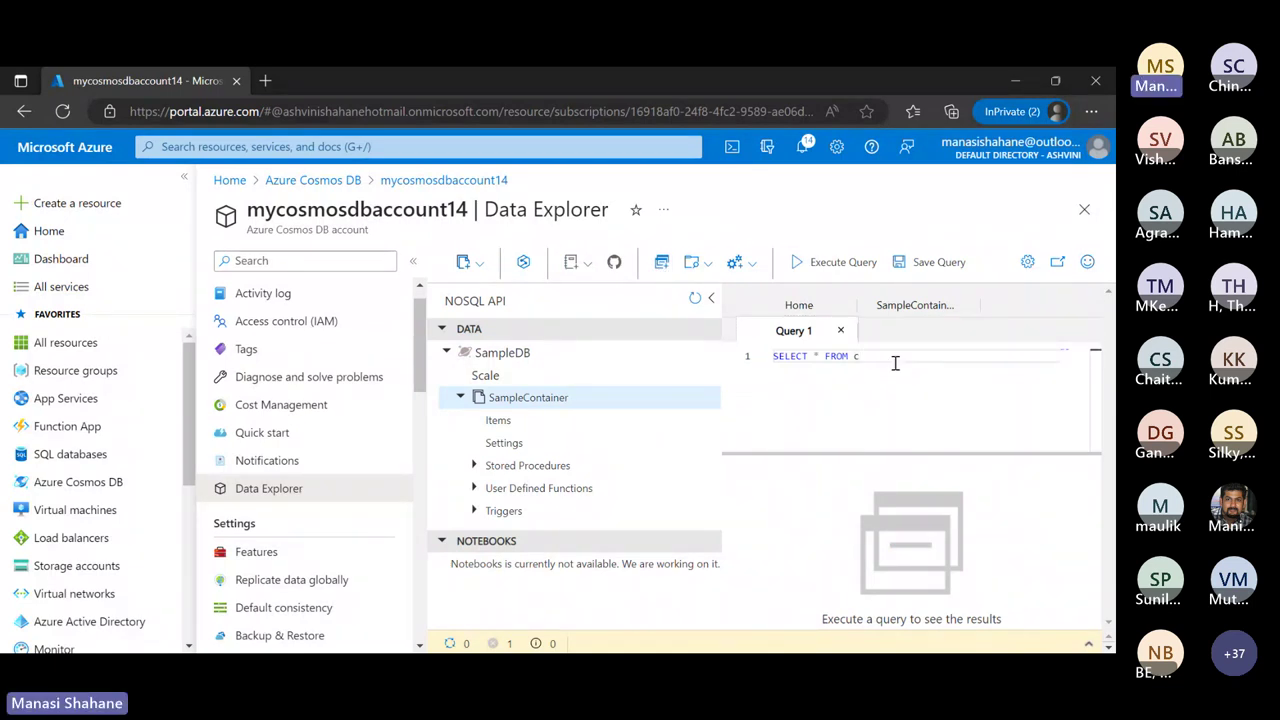
text(WHERE CONTAINS ()
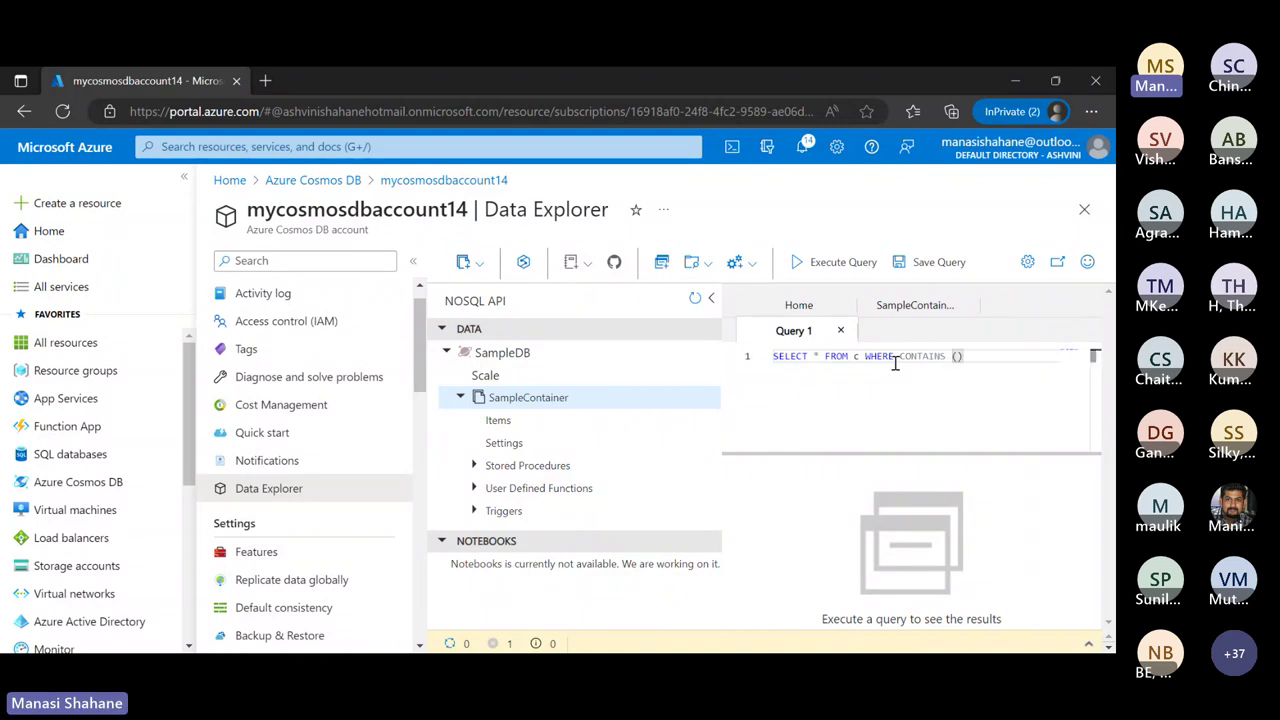
text(c.name,)
text('Helmet)
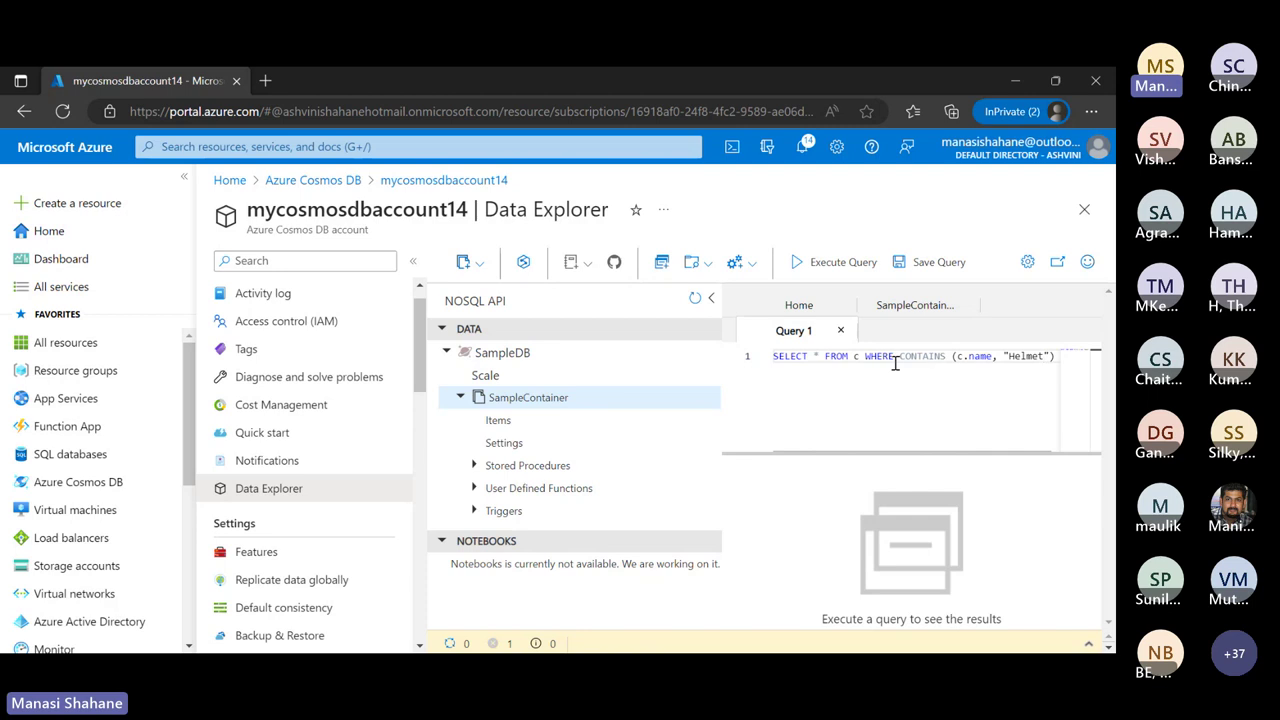
key(End)
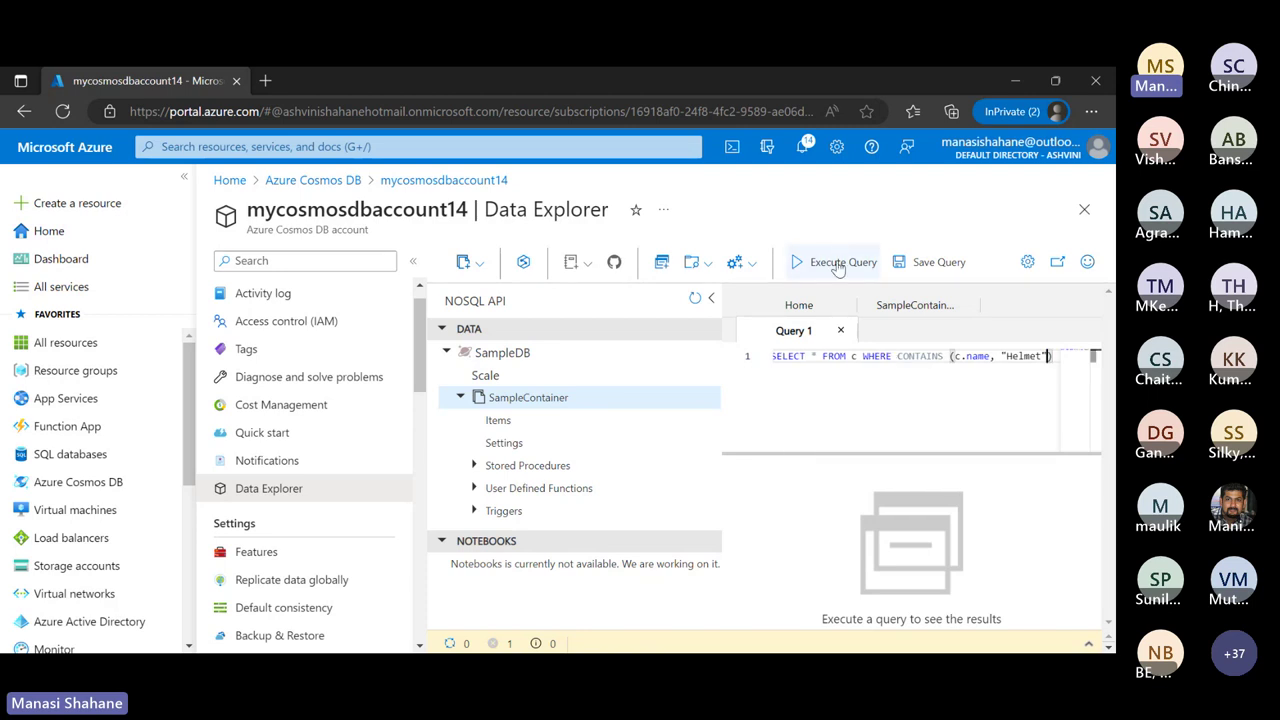
click(840, 264)
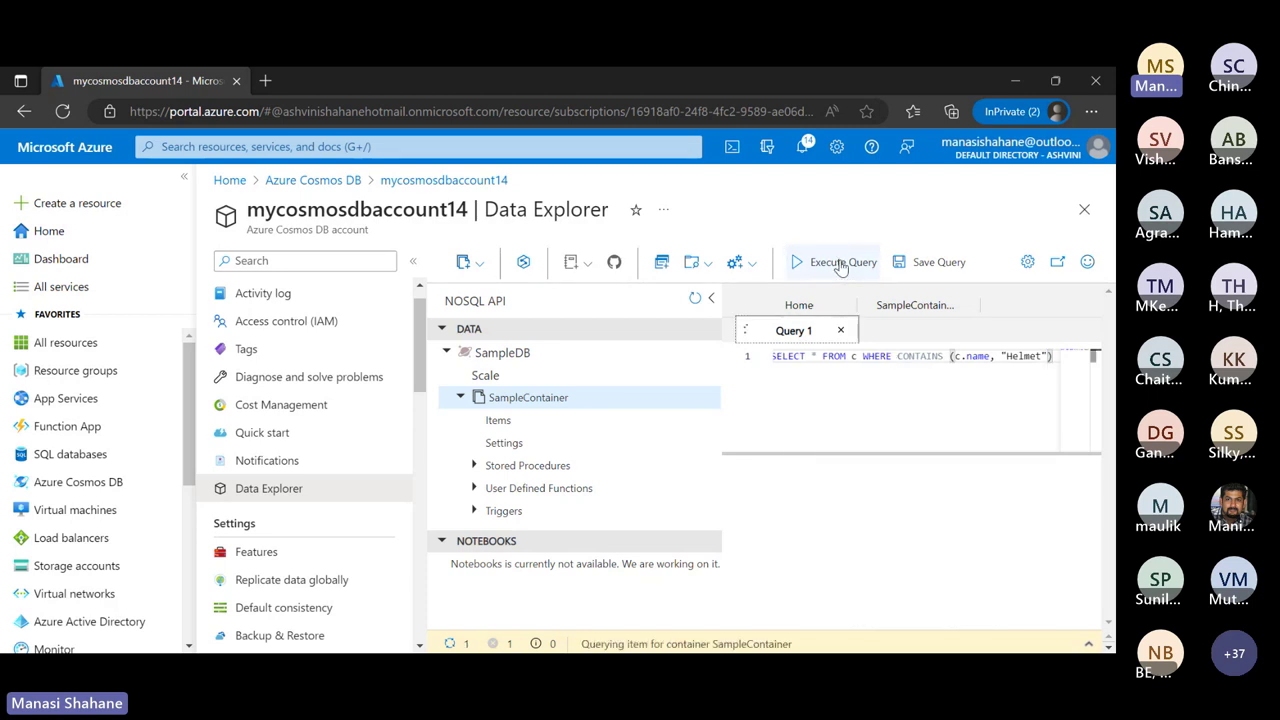
Collapse the resource tree and scroll through the four matching helmet results
click(709, 300)
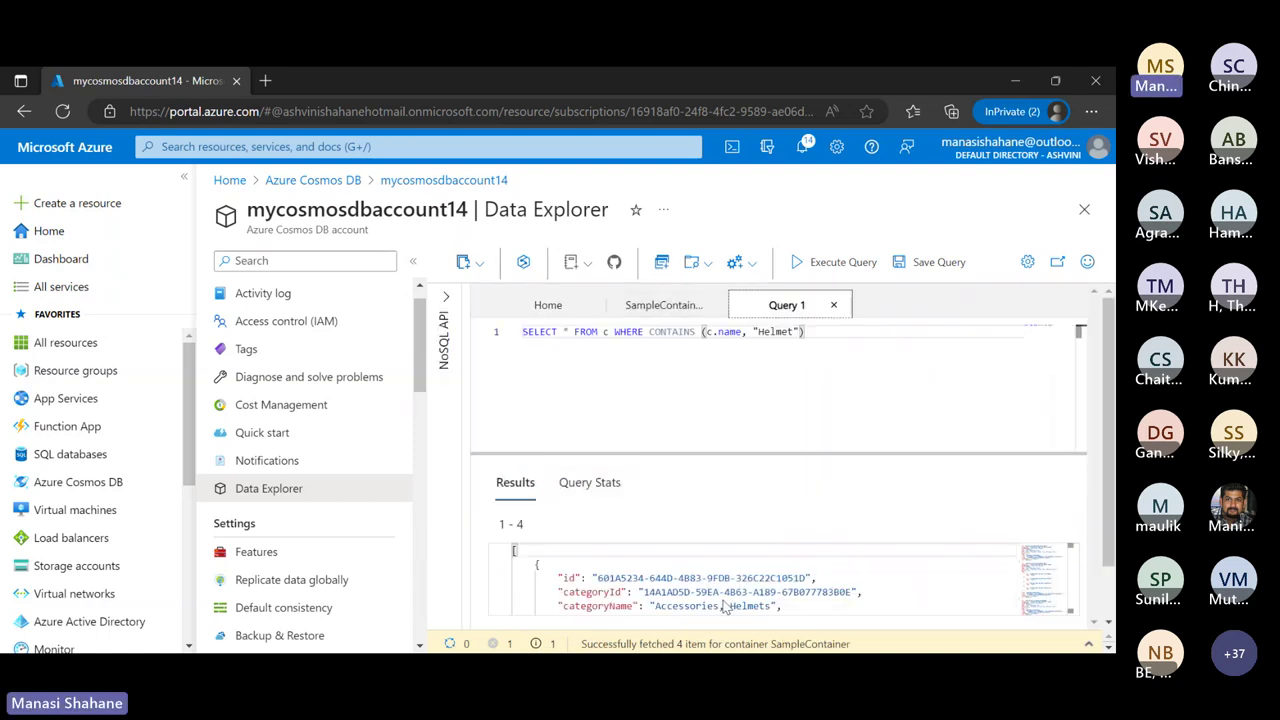
scroll(720, 590, down, 1)
scroll(719, 586, down, 2)
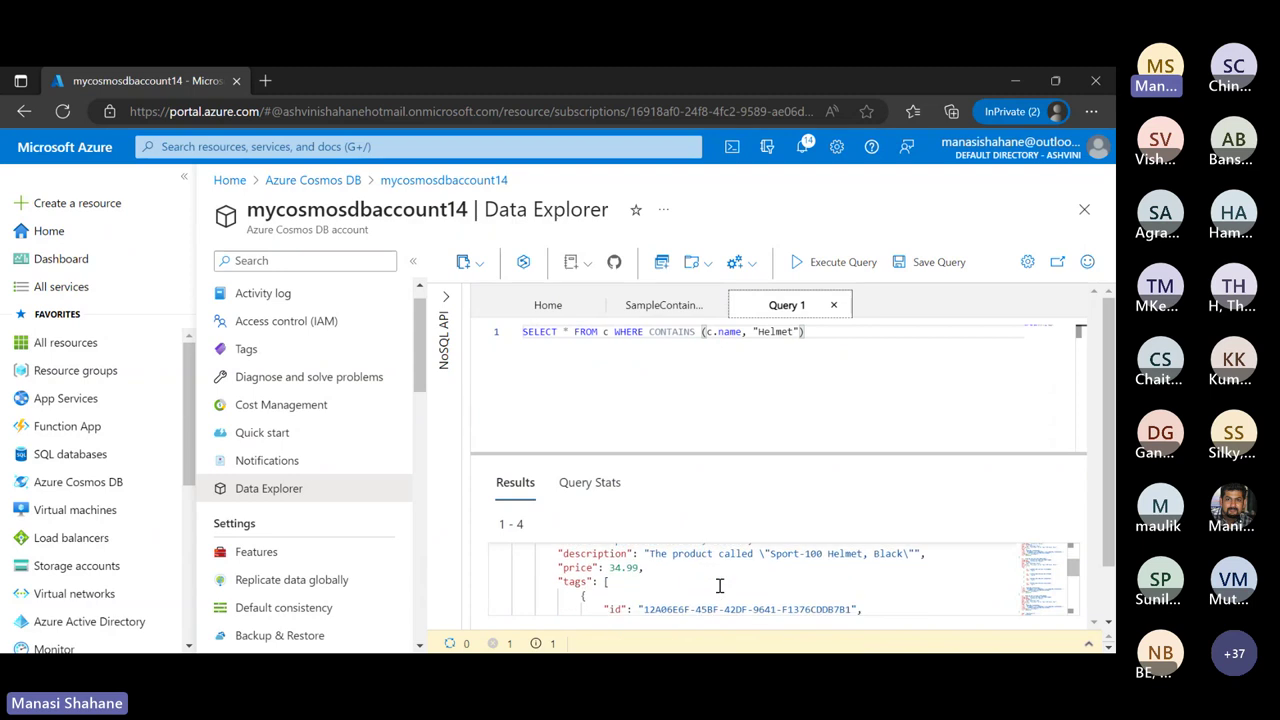
scroll(719, 586, up, 2)
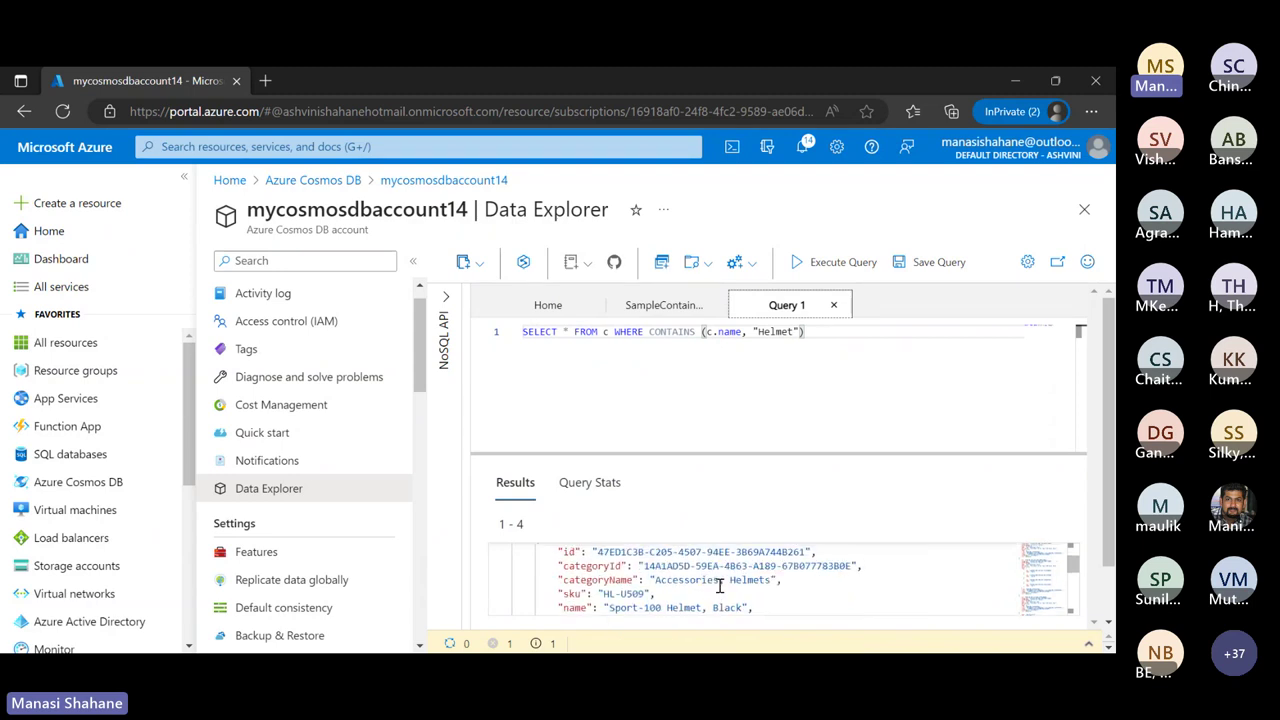
scroll(719, 586, down, 5)
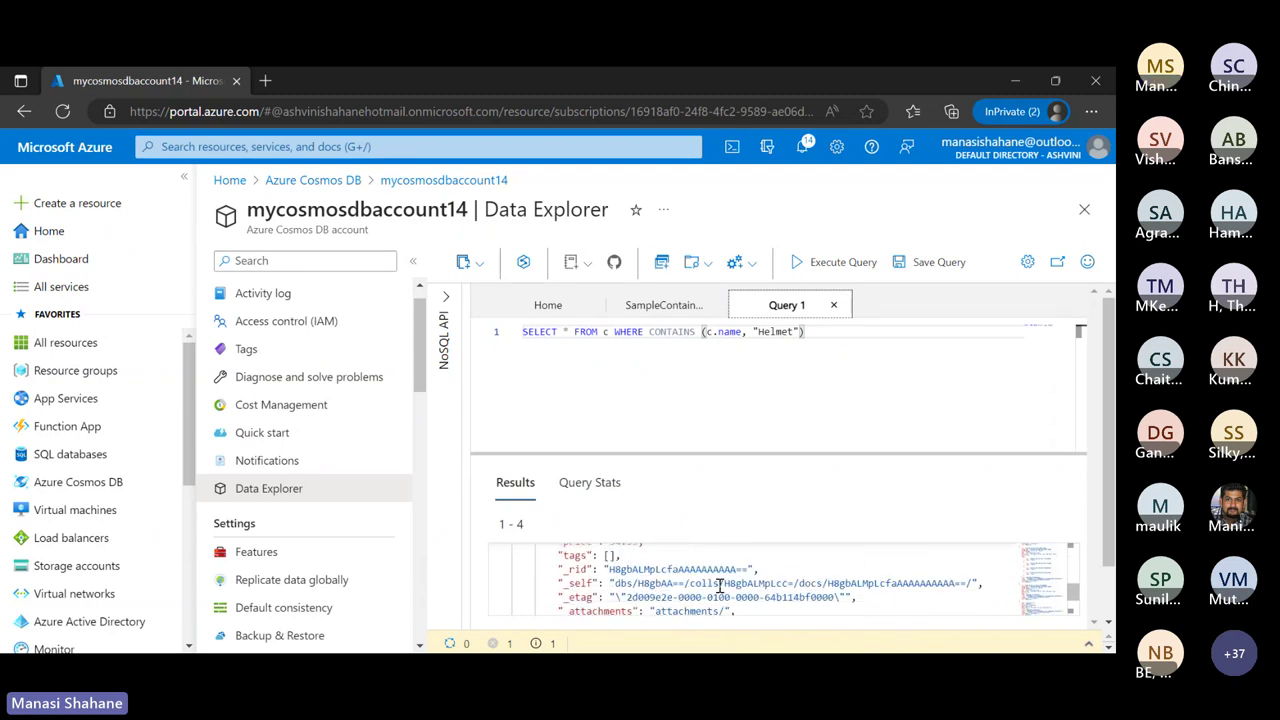
scroll(719, 586, down, 10)
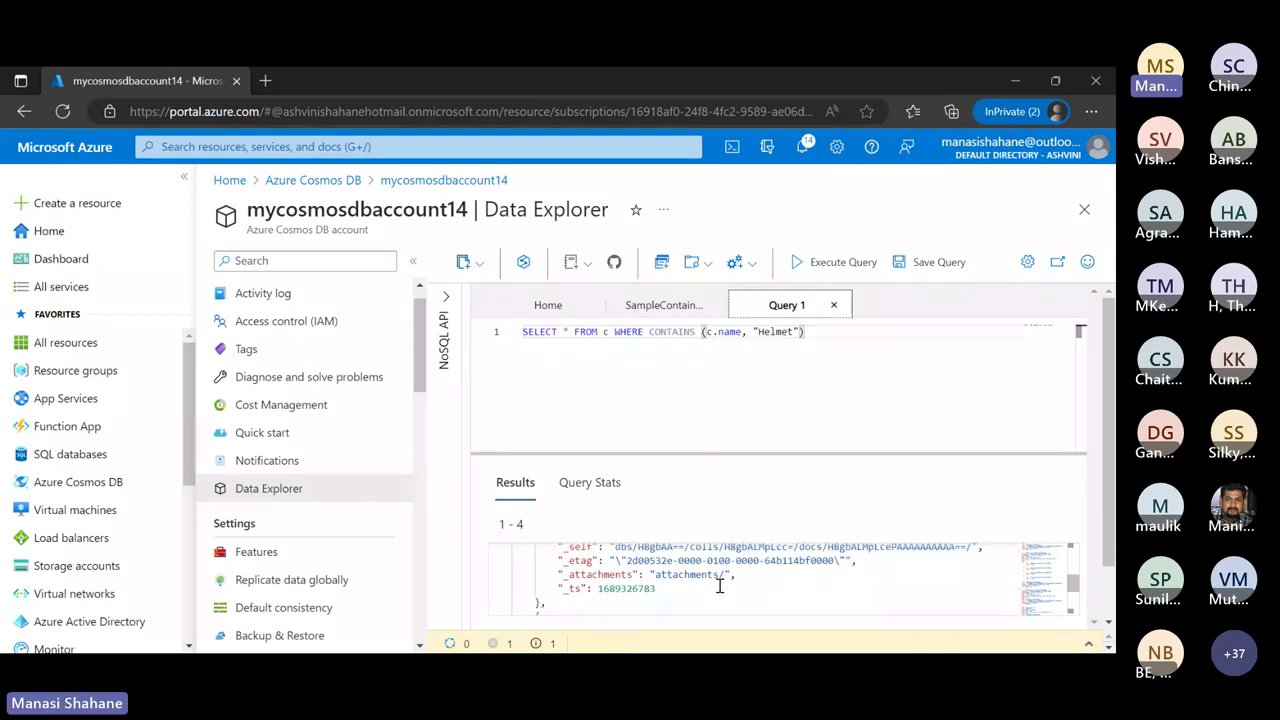
scroll(719, 586, up, 15)
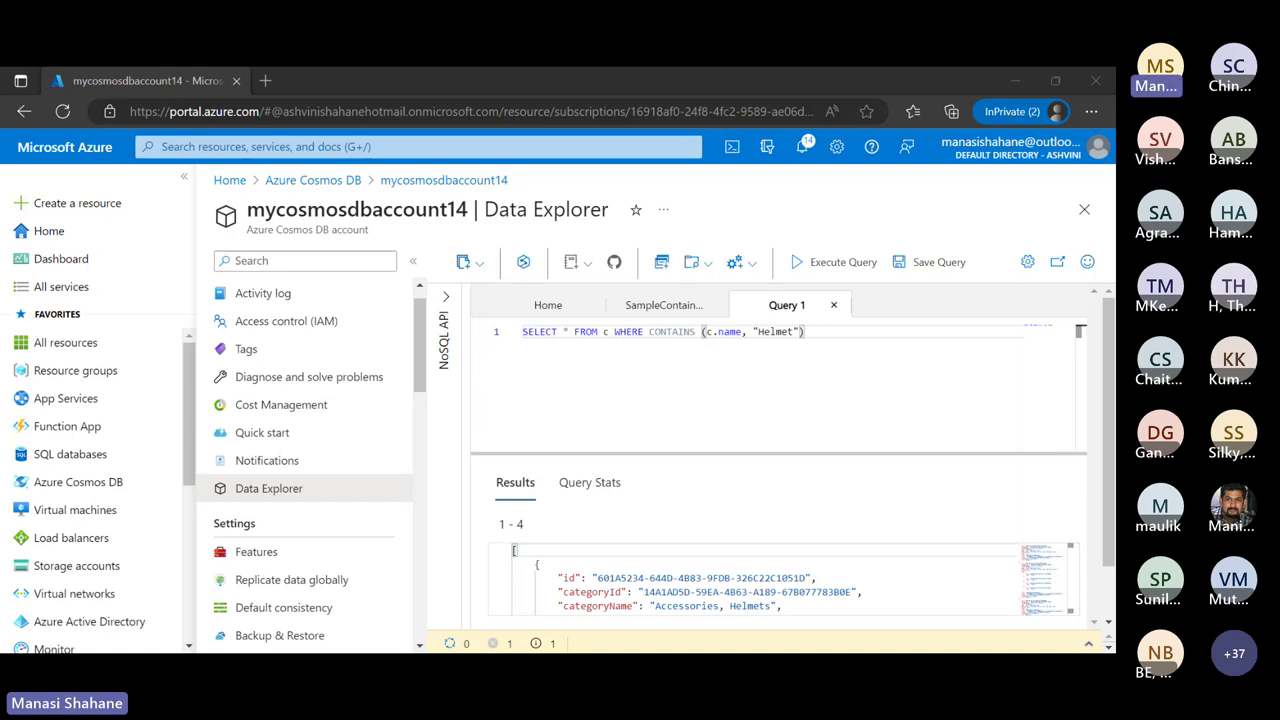
Return to the SampleContainer Items tab and start a New Item, placing the cursor in its JSON
click(712, 309)
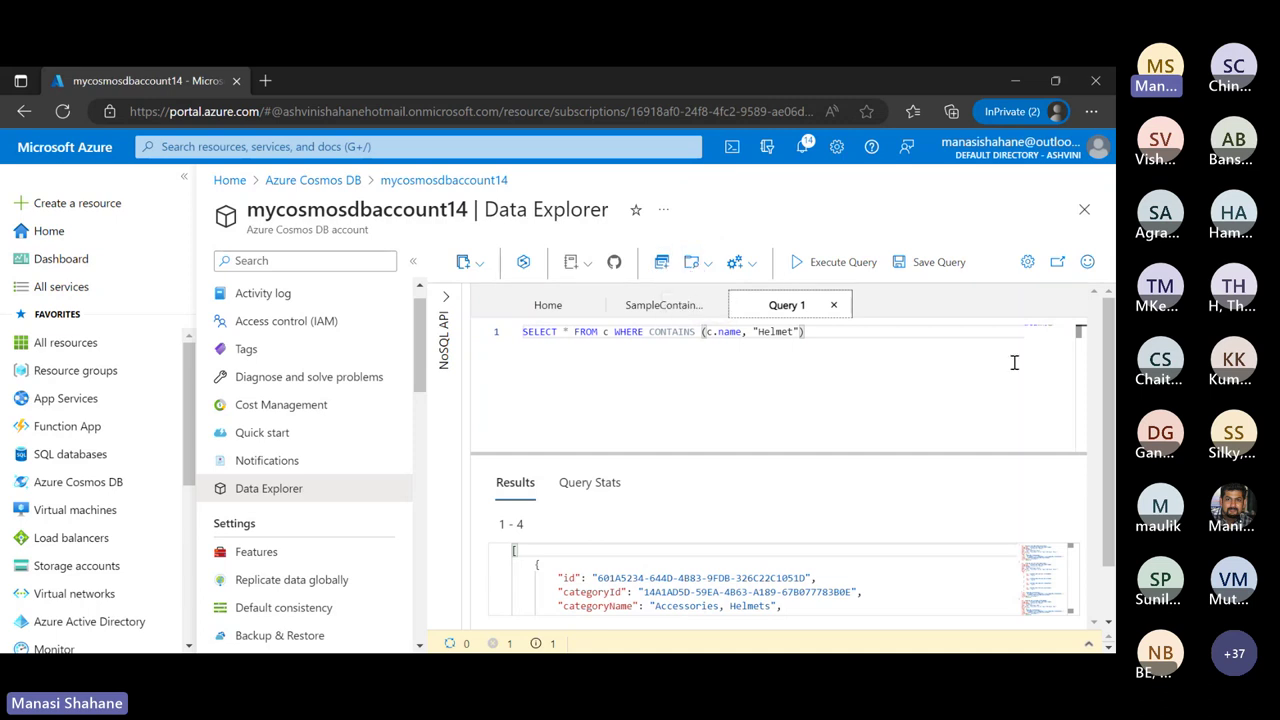
click(655, 306)
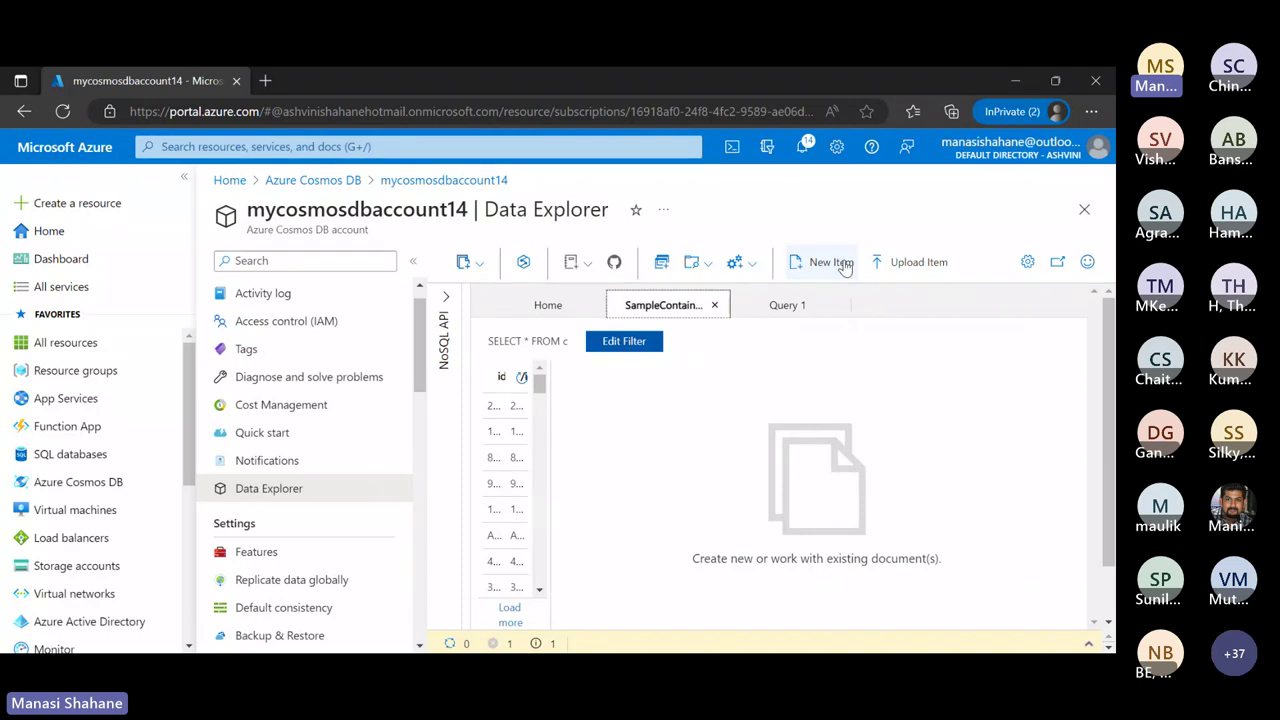
click(845, 264)
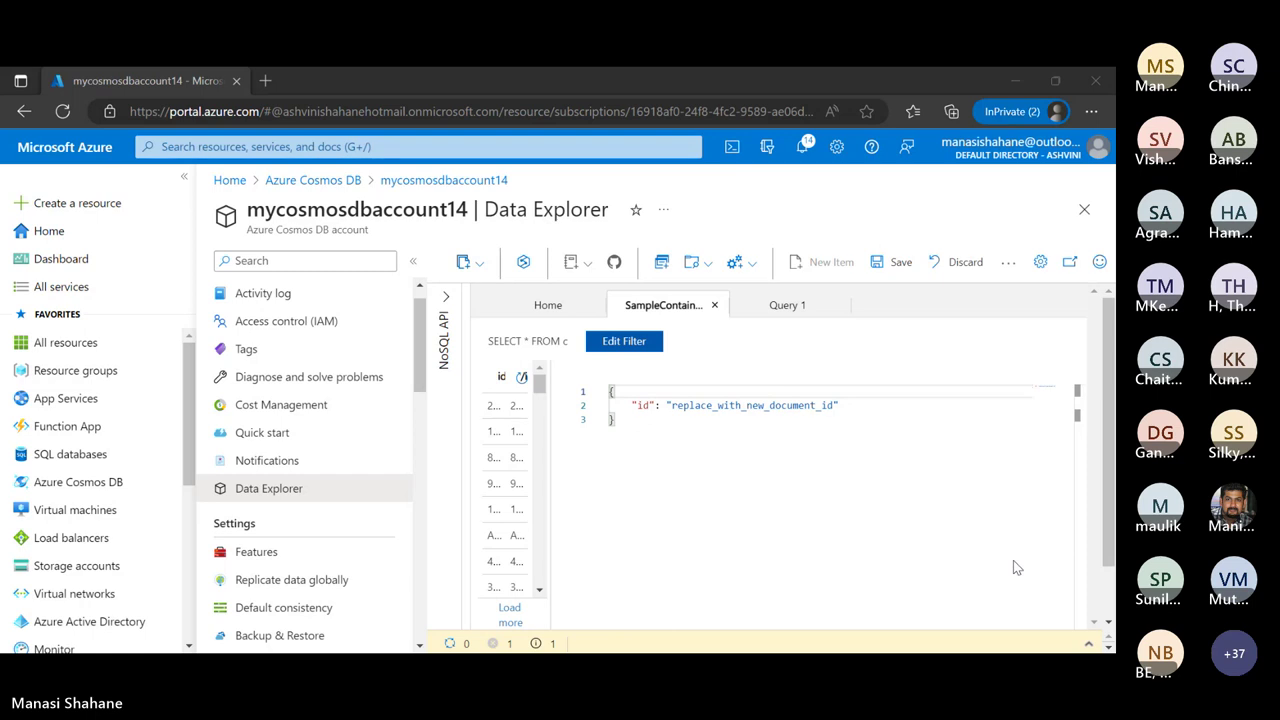
click(769, 637)
click(1031, 89)
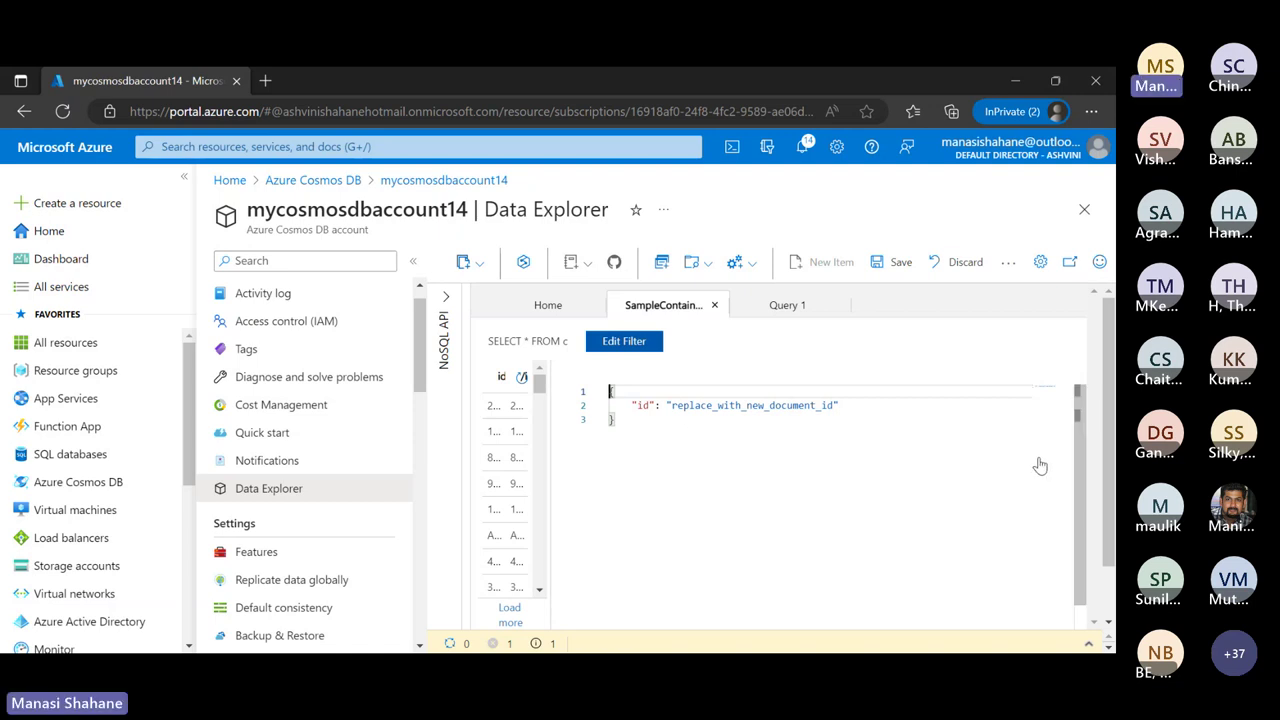
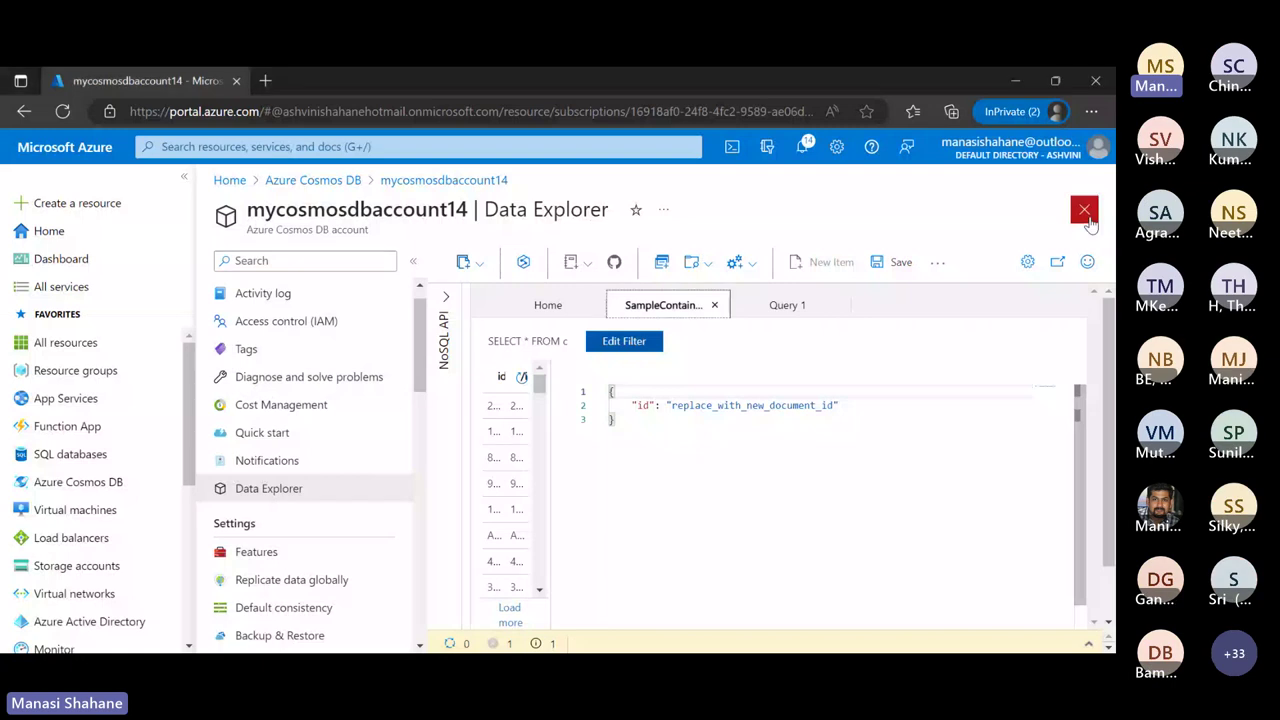
Open the mycosmosdbaccount14 overview from the accounts list and copy its account name
click(1084, 209)
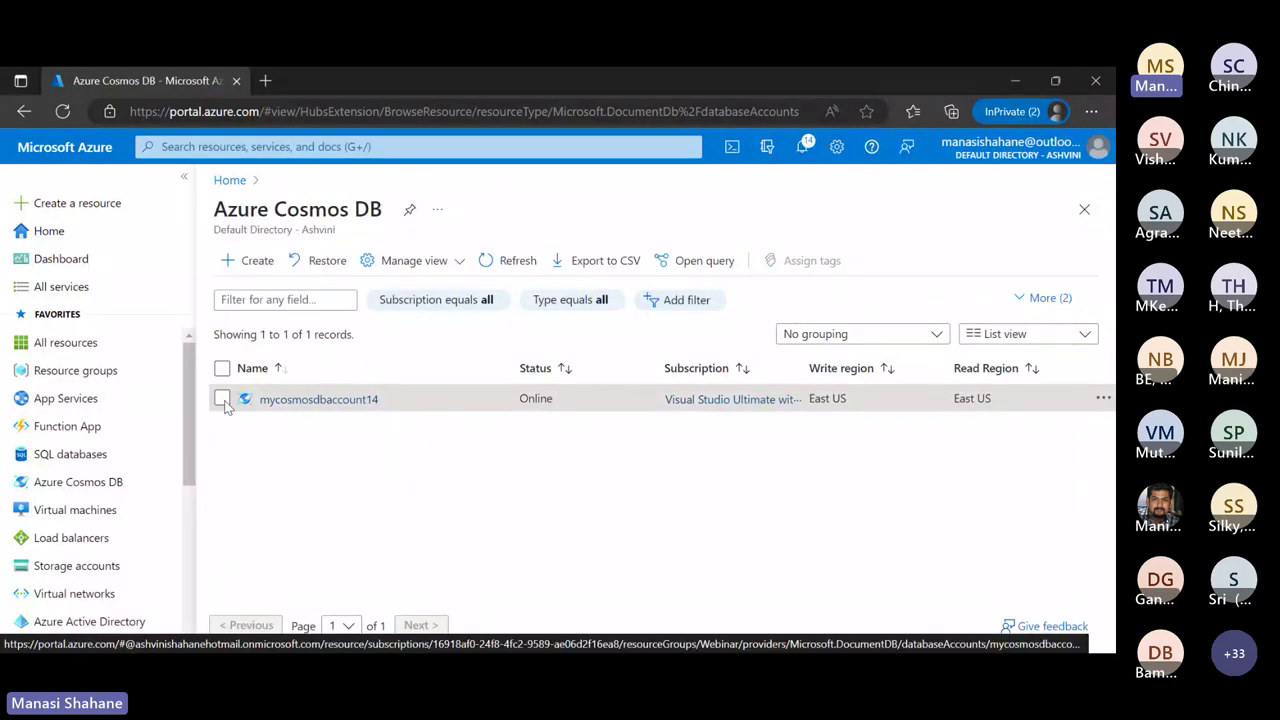
click(222, 399)
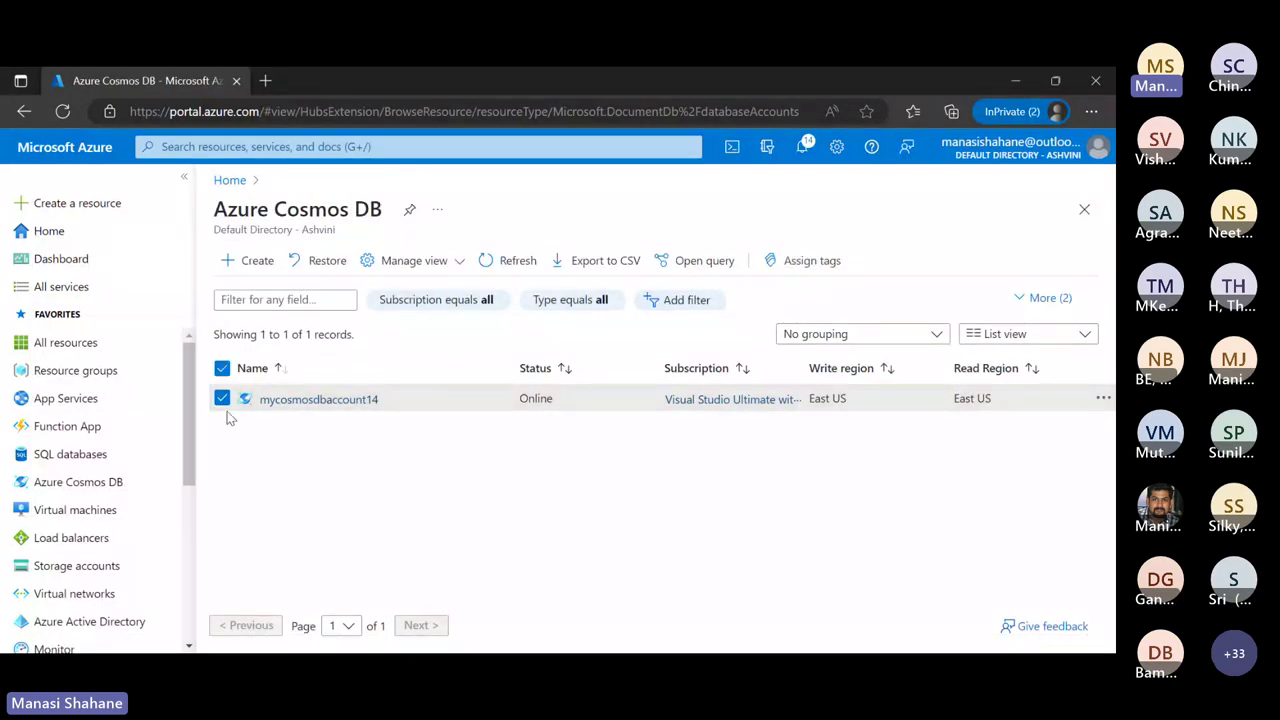
click(322, 400)
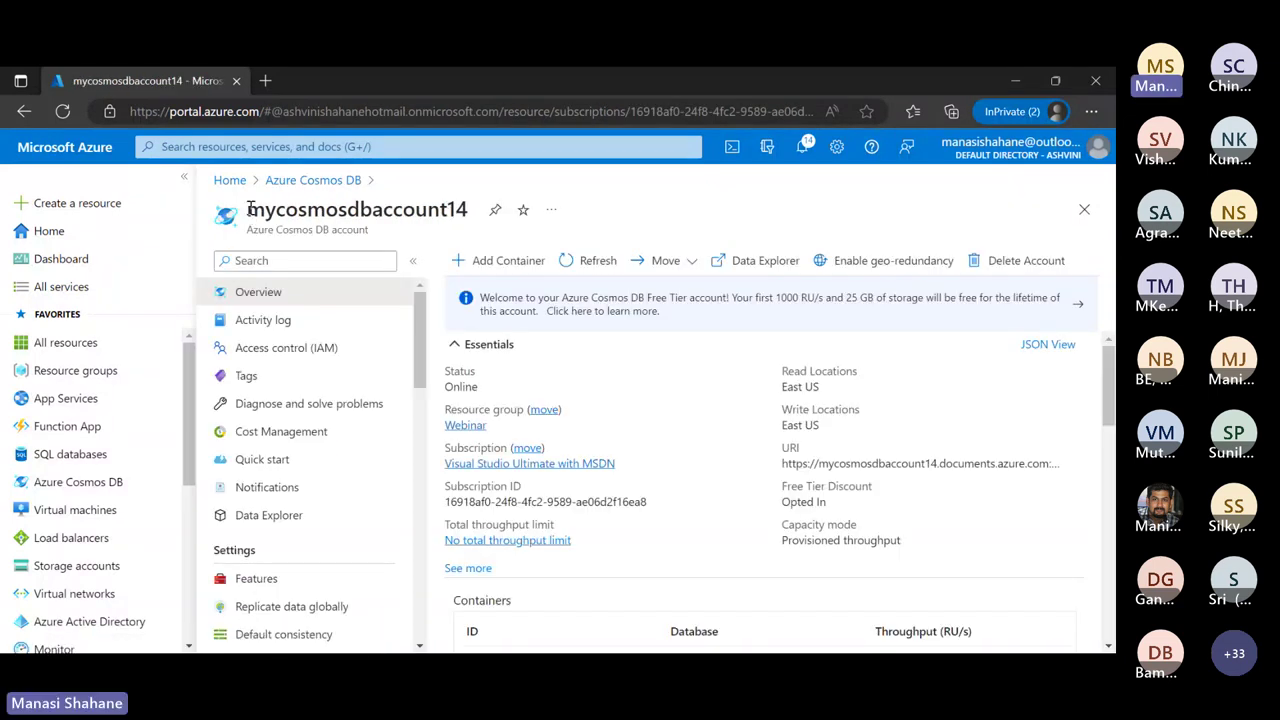
drag(248, 210, 470, 230)
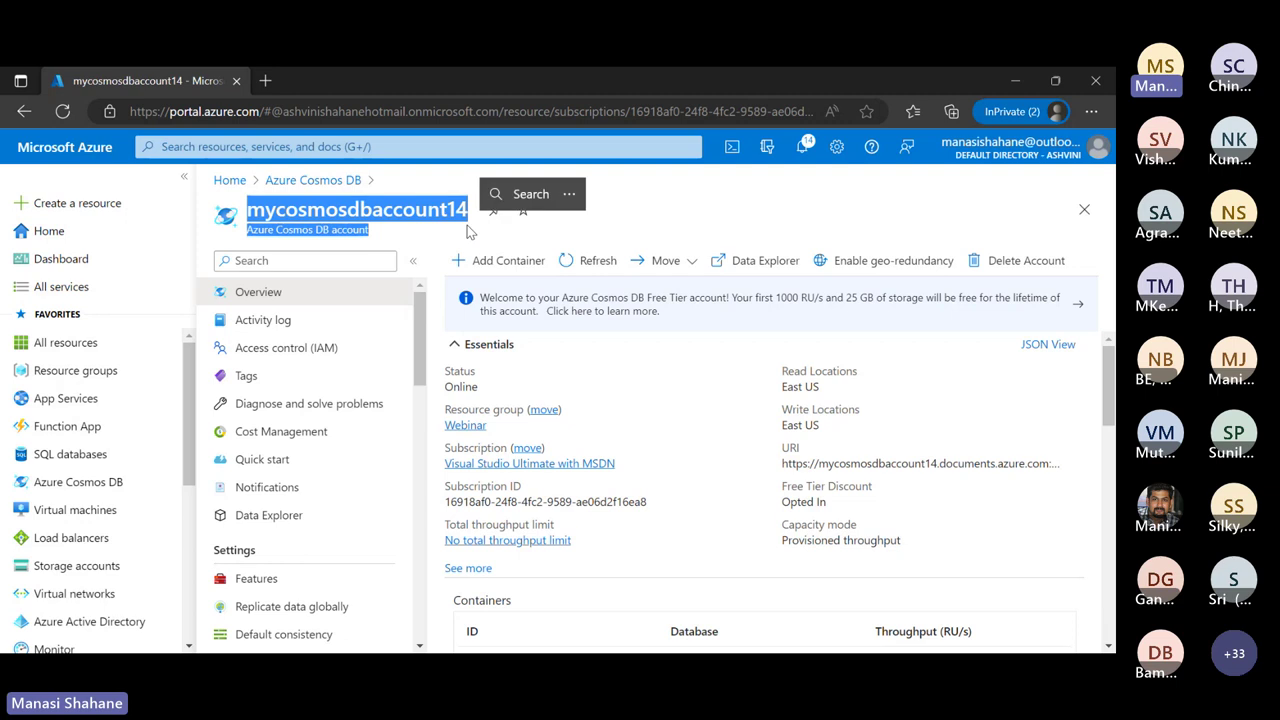
click(381, 211)
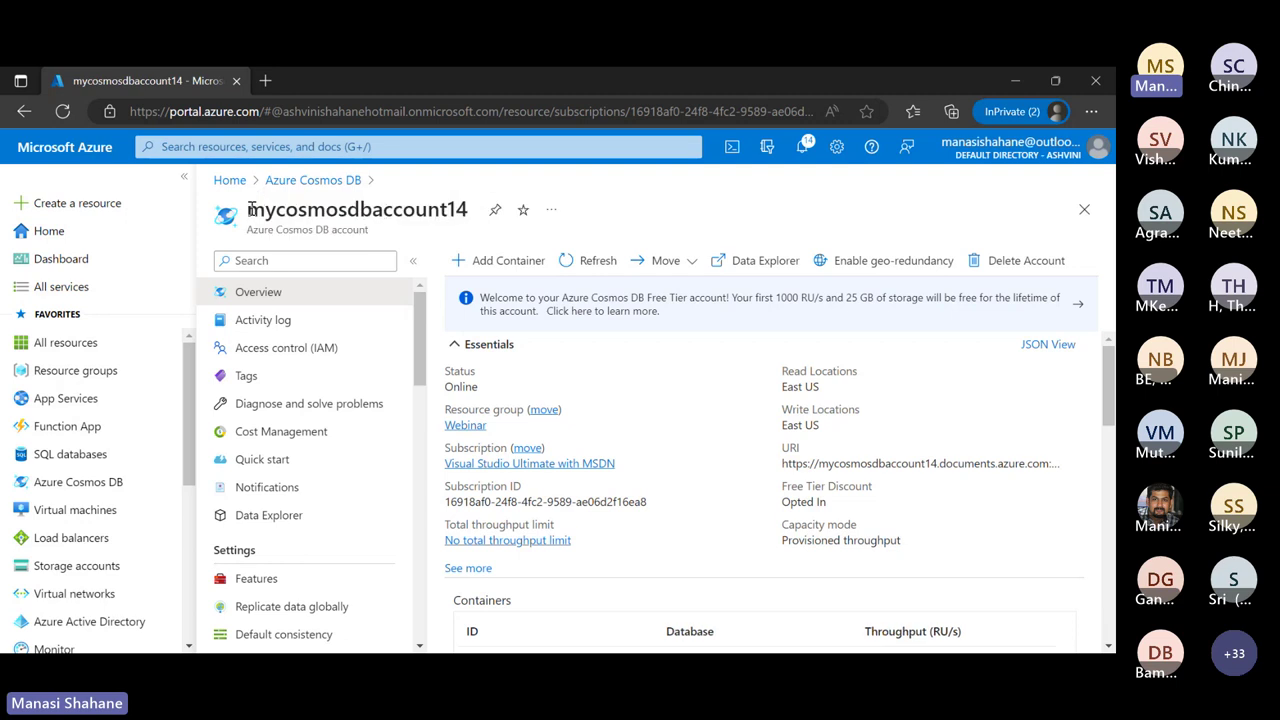
drag(248, 210, 468, 212)
key(ctrl+c)
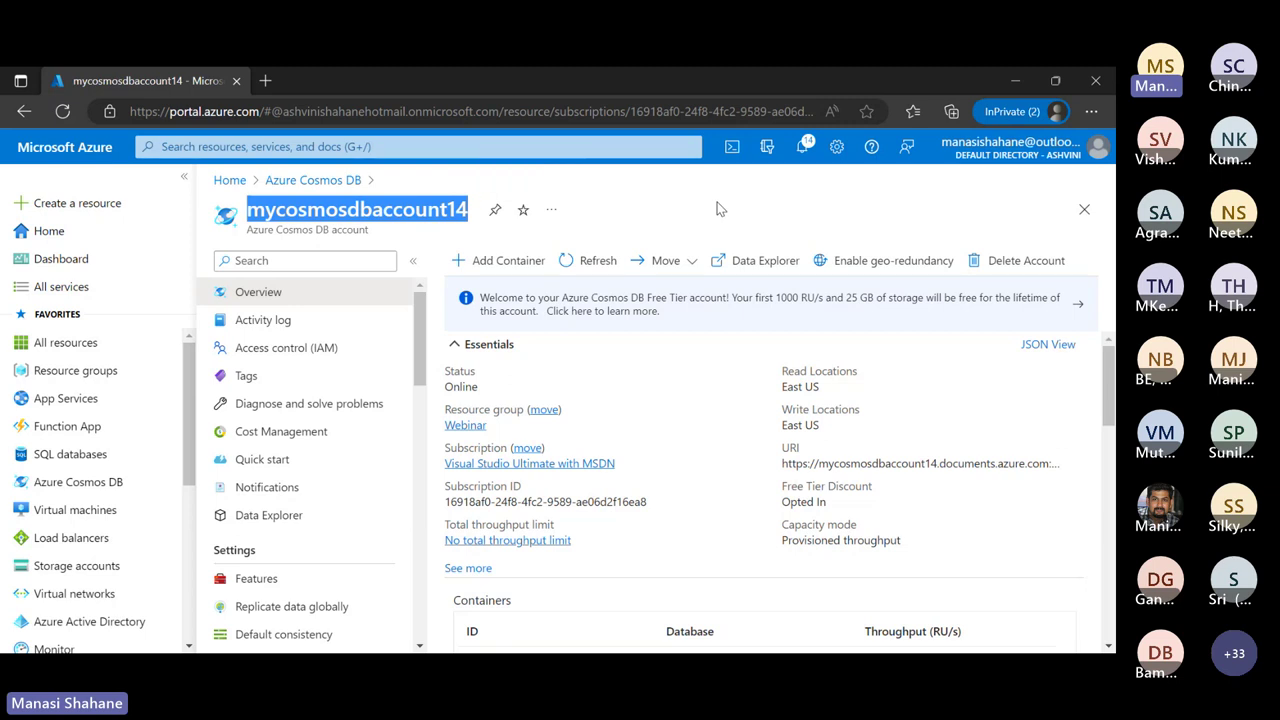
Delete the account, skipping feedback and confirming with the pasted account name
click(1032, 266)
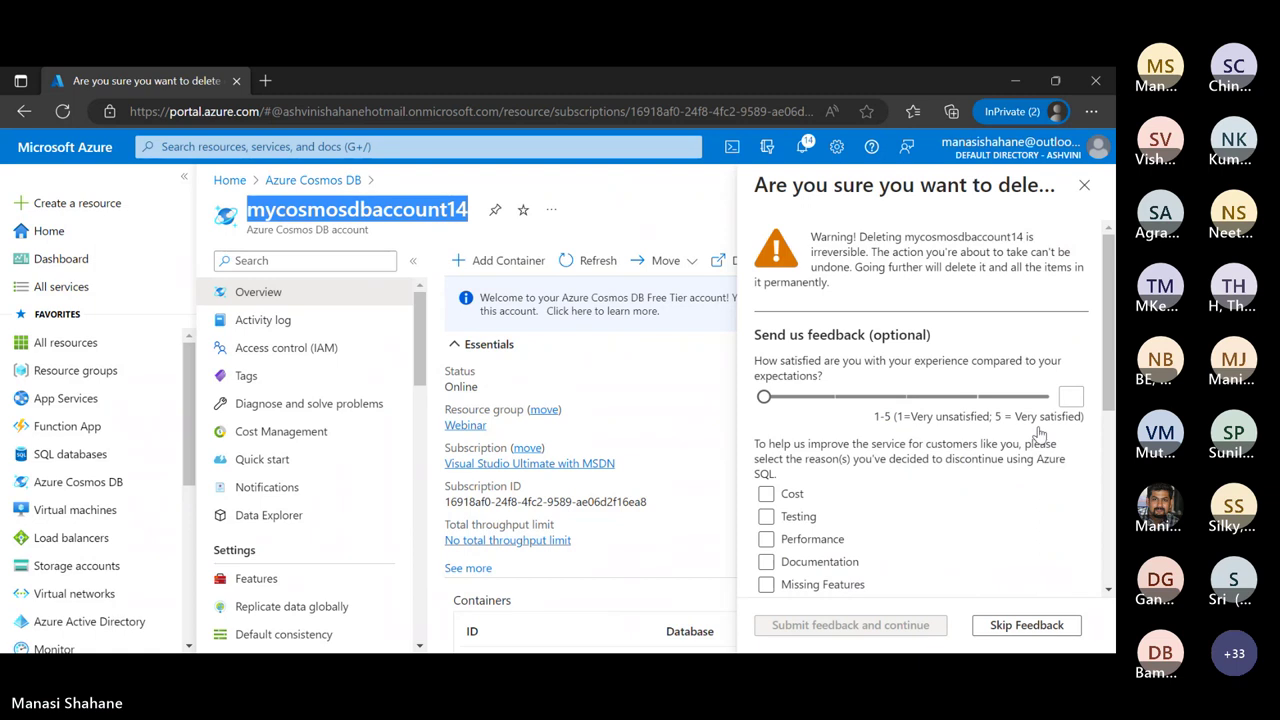
click(1027, 625)
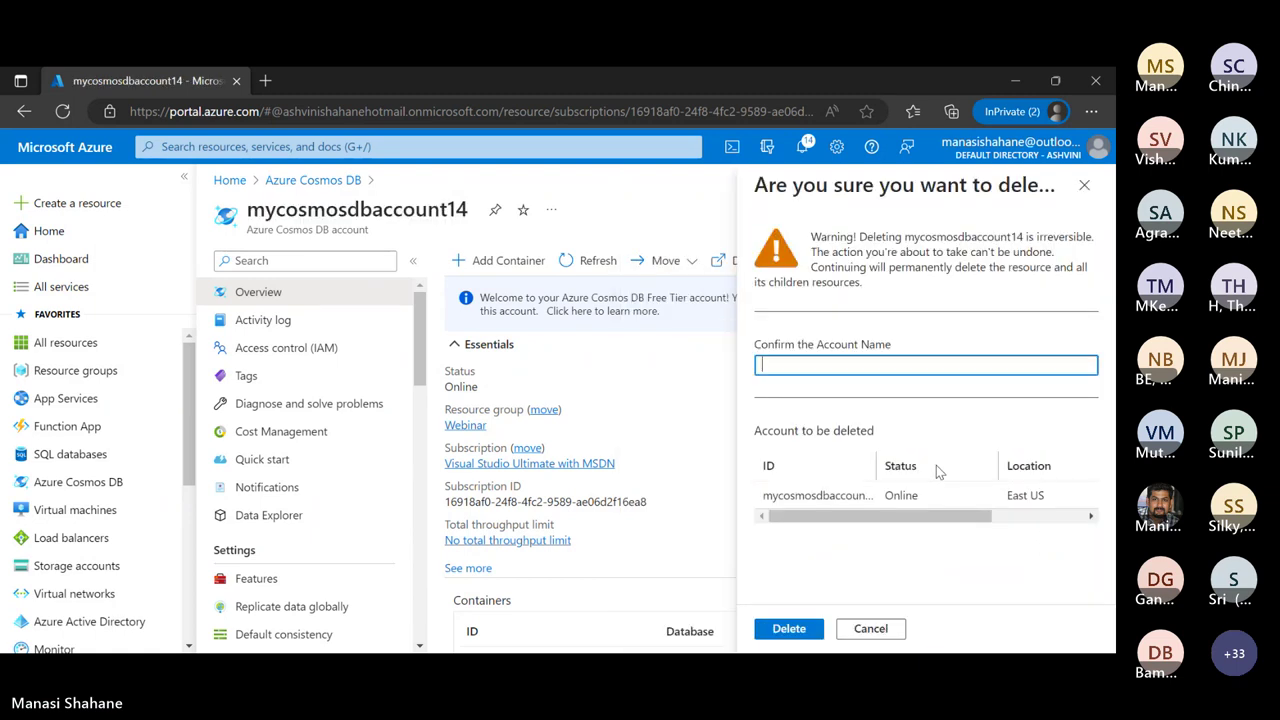
key(ctrl+v)
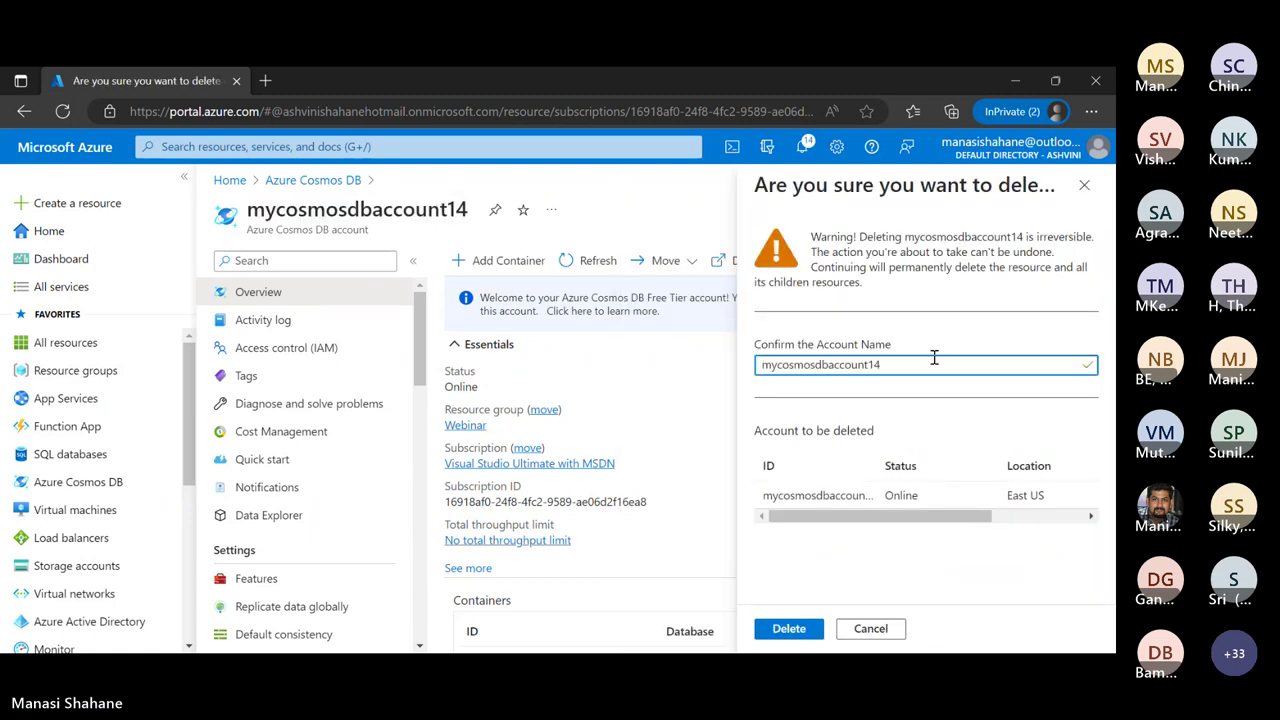
click(787, 628)
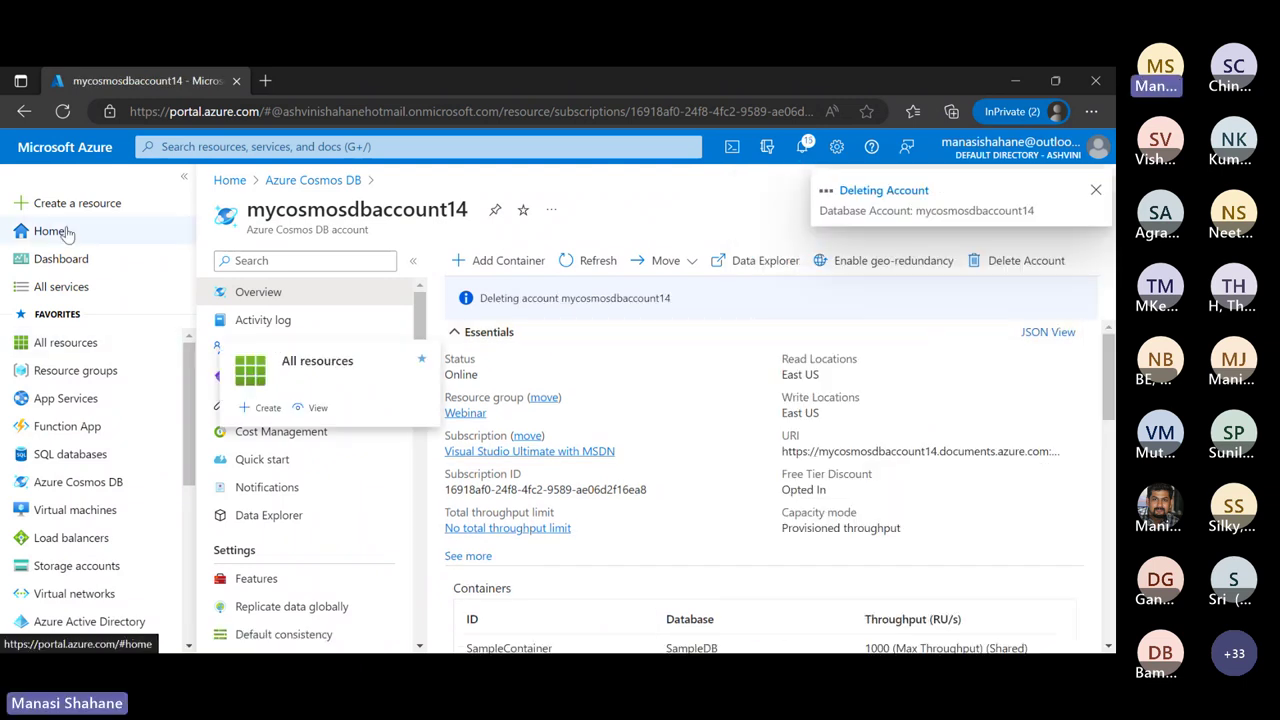
From the Azure home page, browse All services and the AI + machine learning category
click(62, 232)
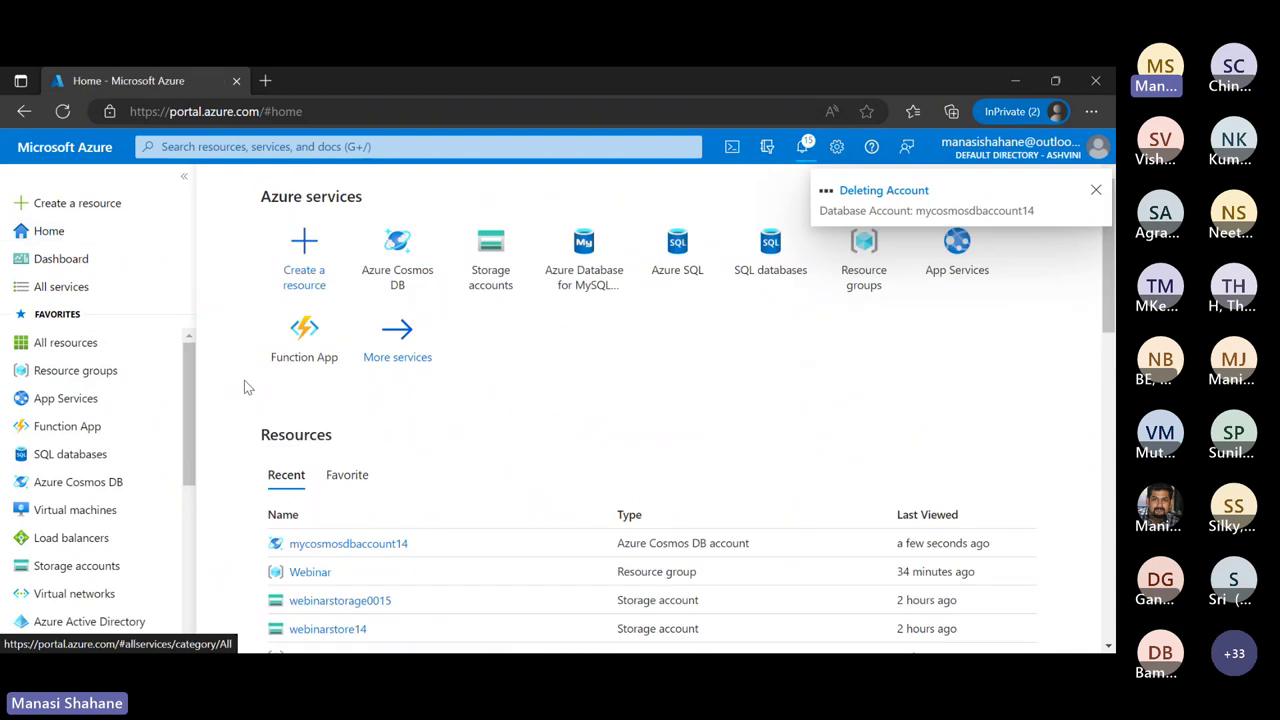
click(88, 294)
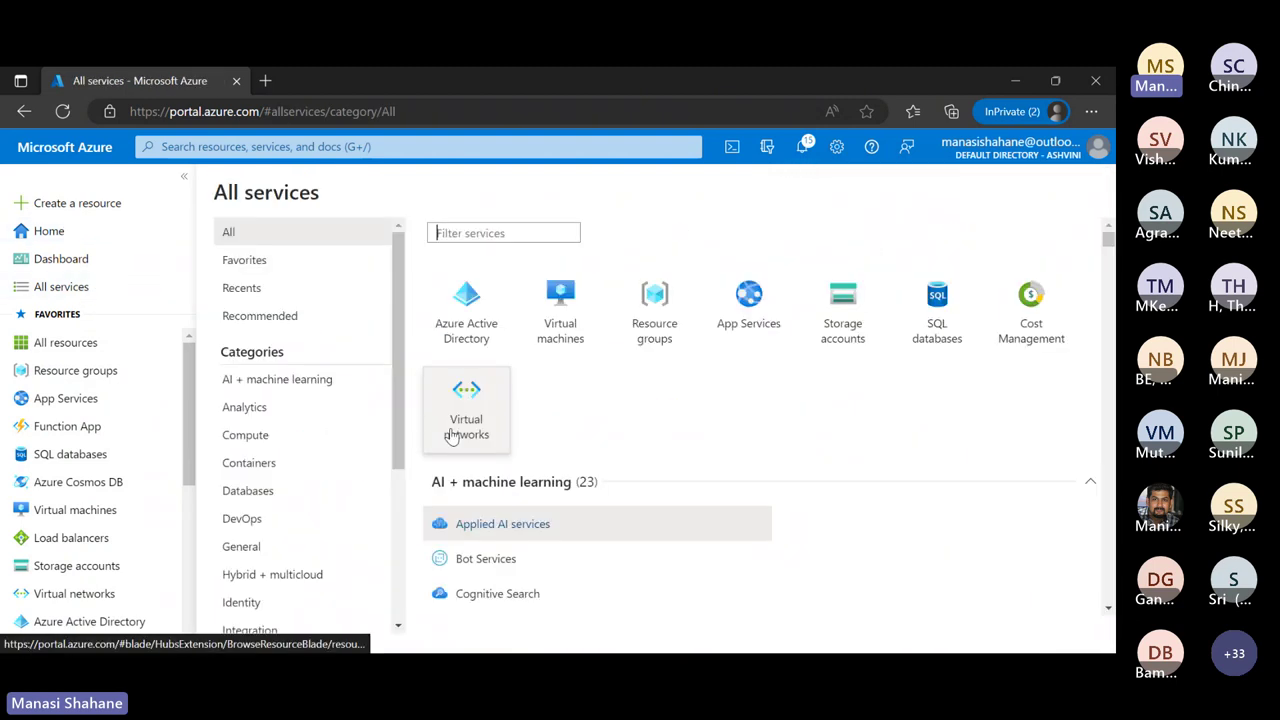
scroll(283, 388, down, 1)
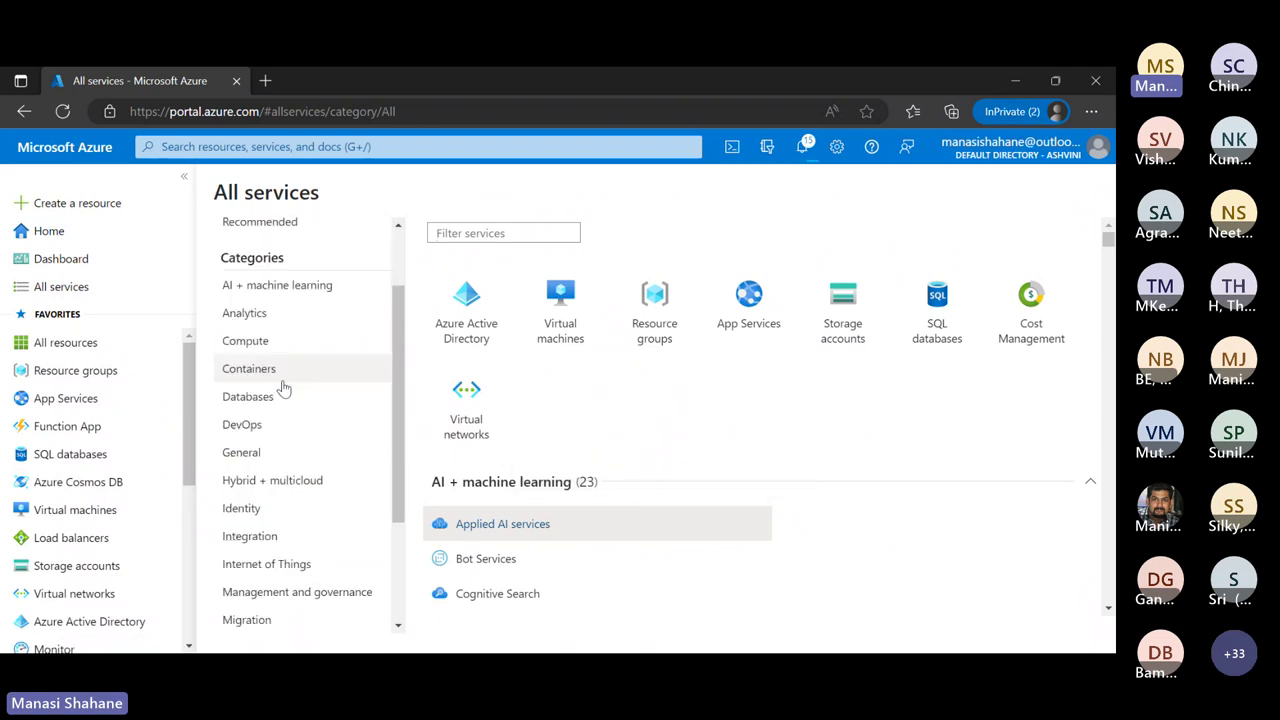
scroll(283, 388, down, 1)
scroll(283, 388, down, 1)
scroll(283, 388, up, 3)
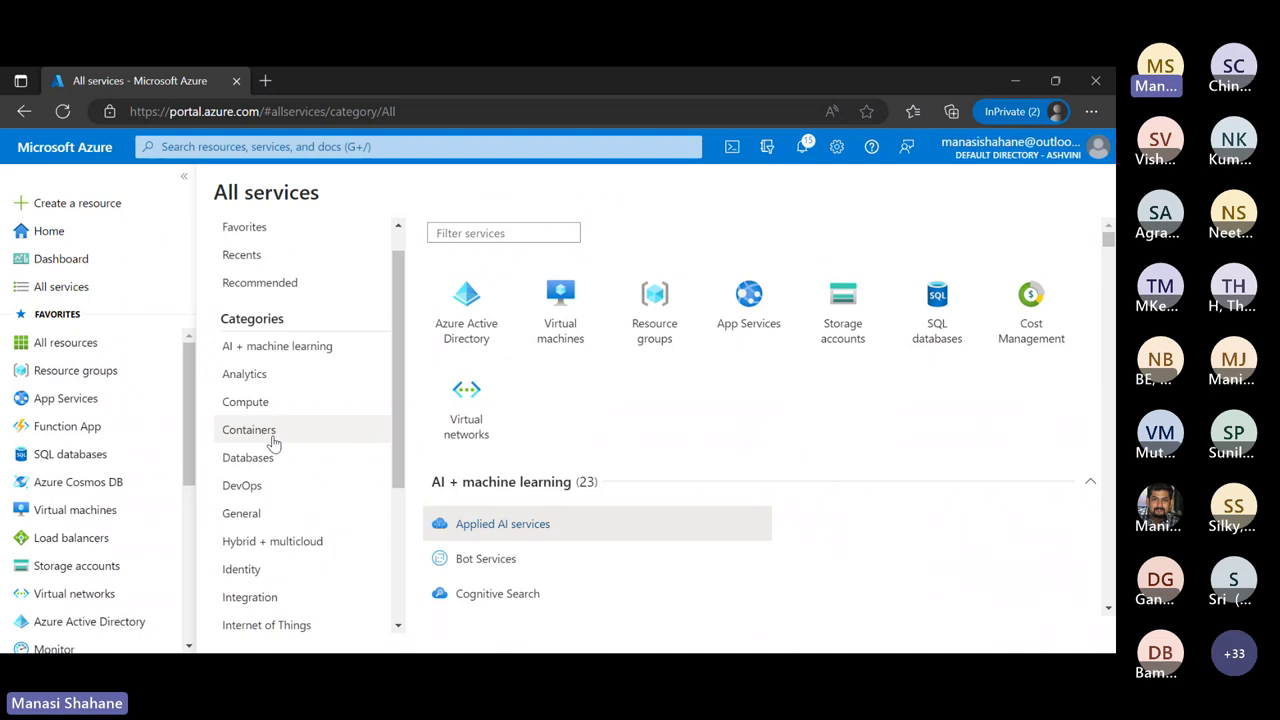
scroll(273, 443, down, 1)
scroll(273, 443, down, 1)
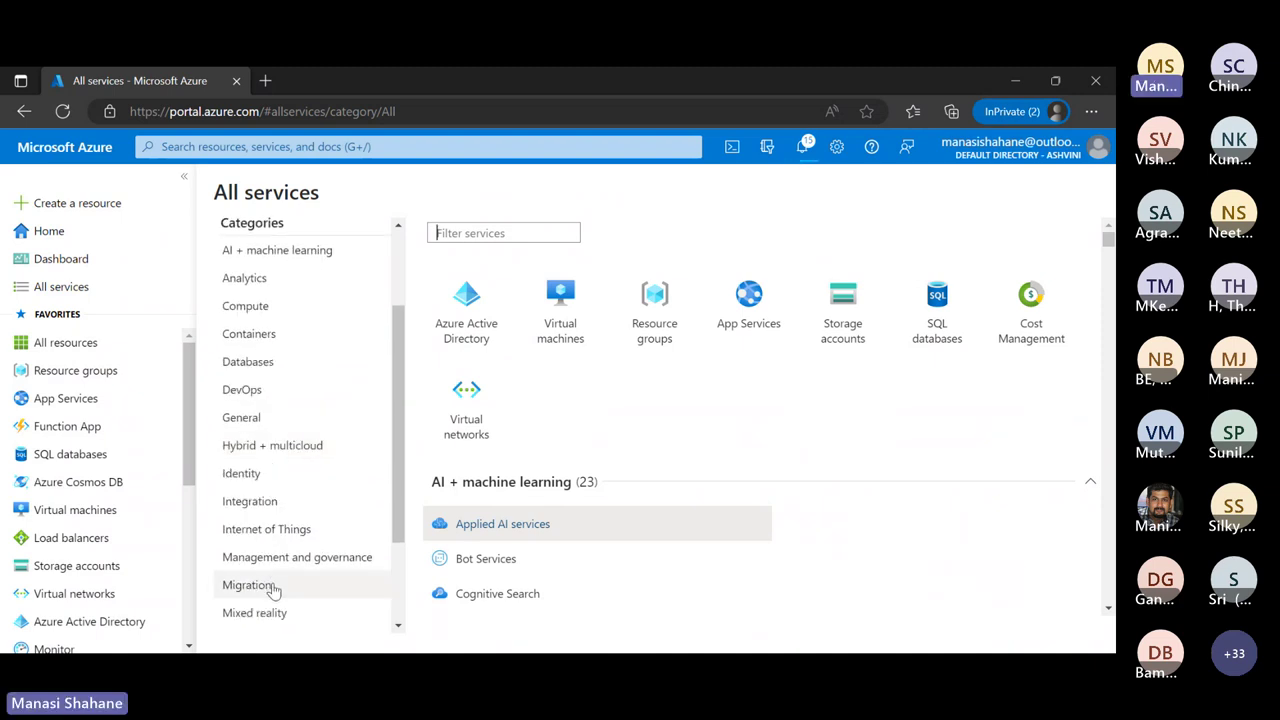
scroll(273, 590, up, 3)
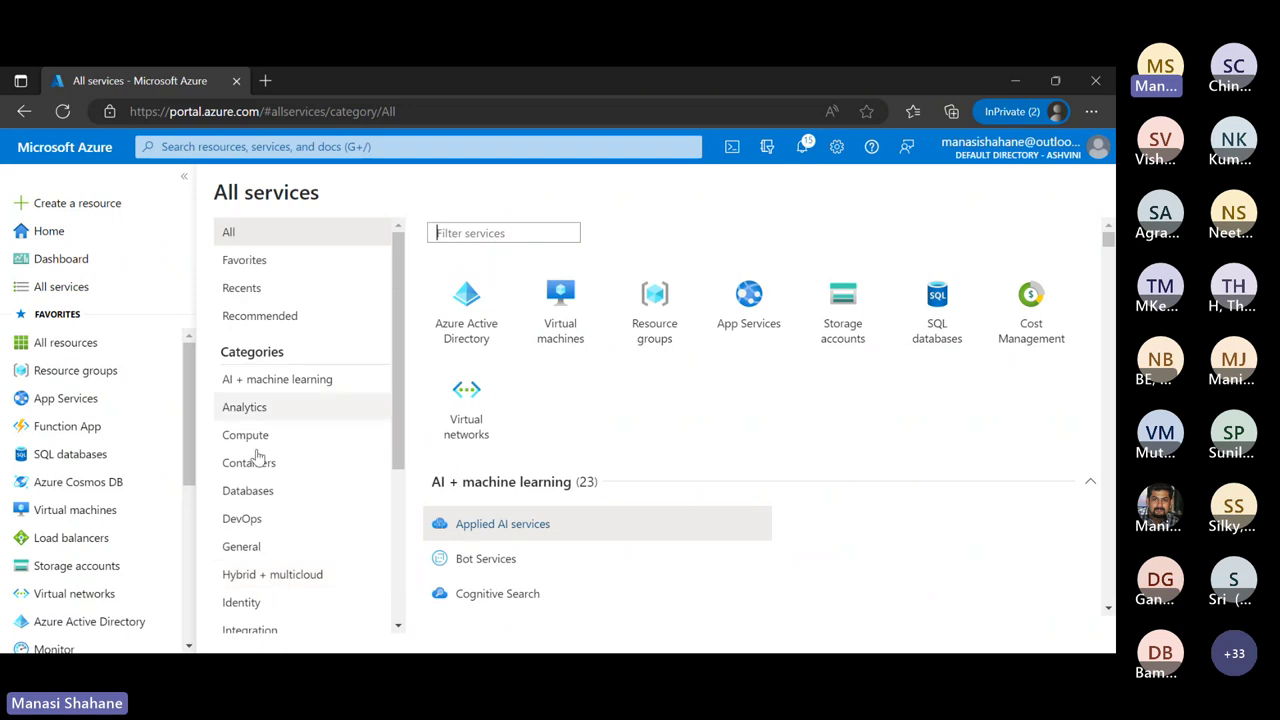
click(287, 384)
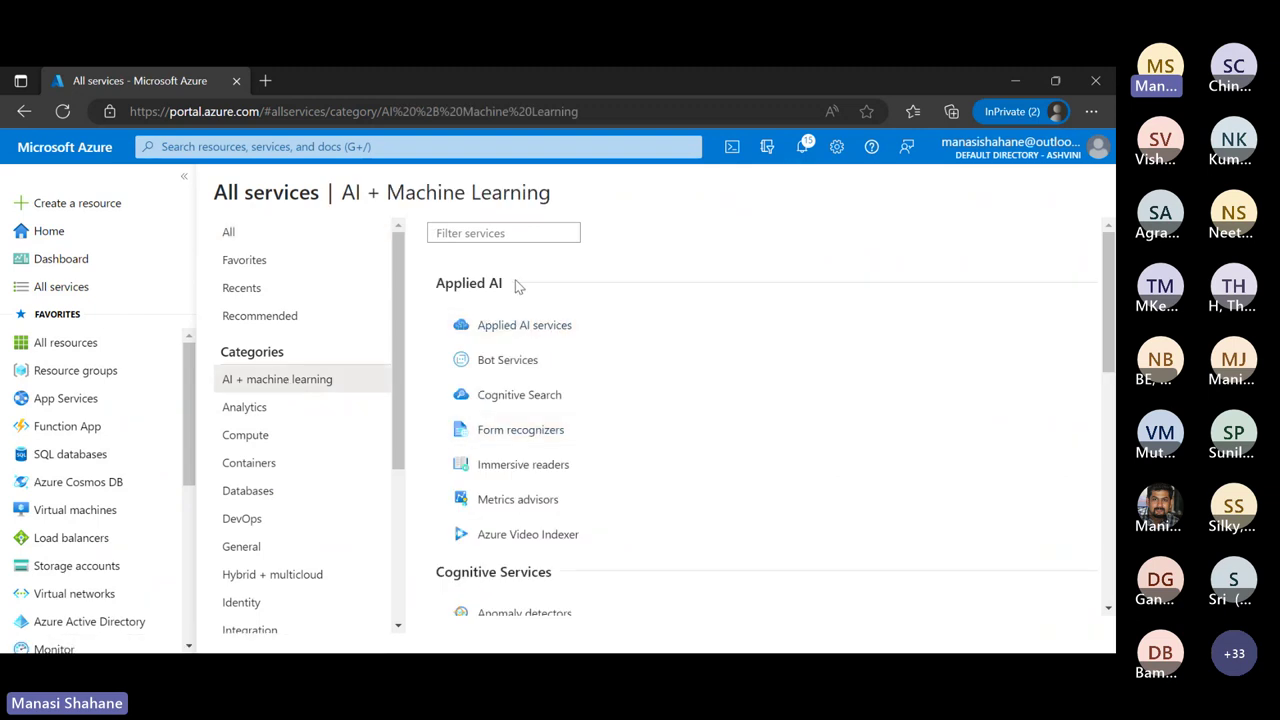
scroll(634, 443, down, 1)
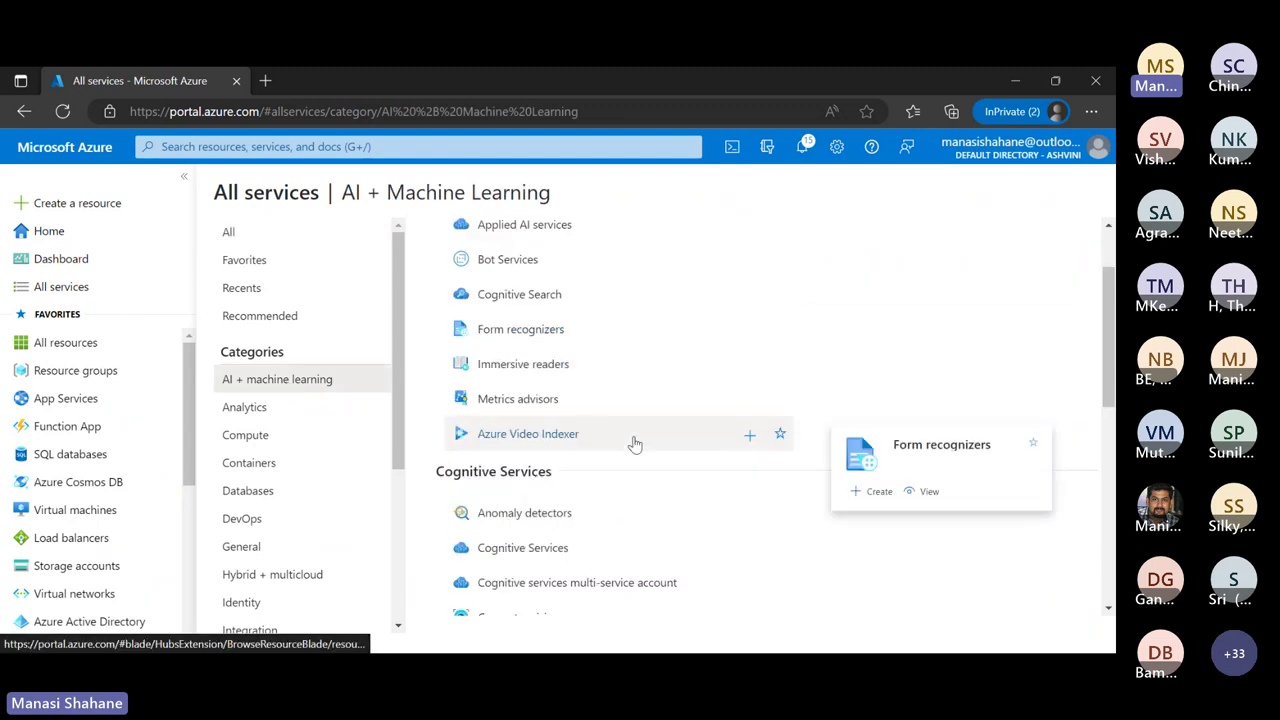
scroll(634, 443, down, 2)
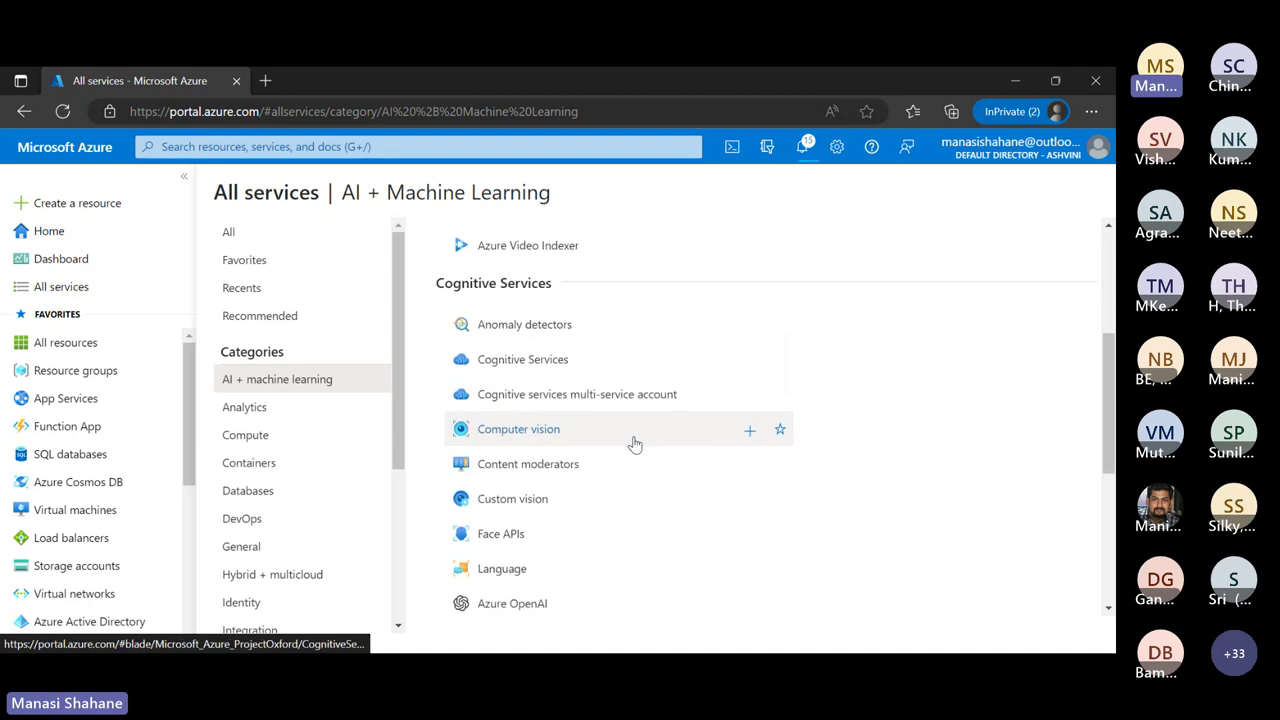
scroll(634, 443, down, 4)
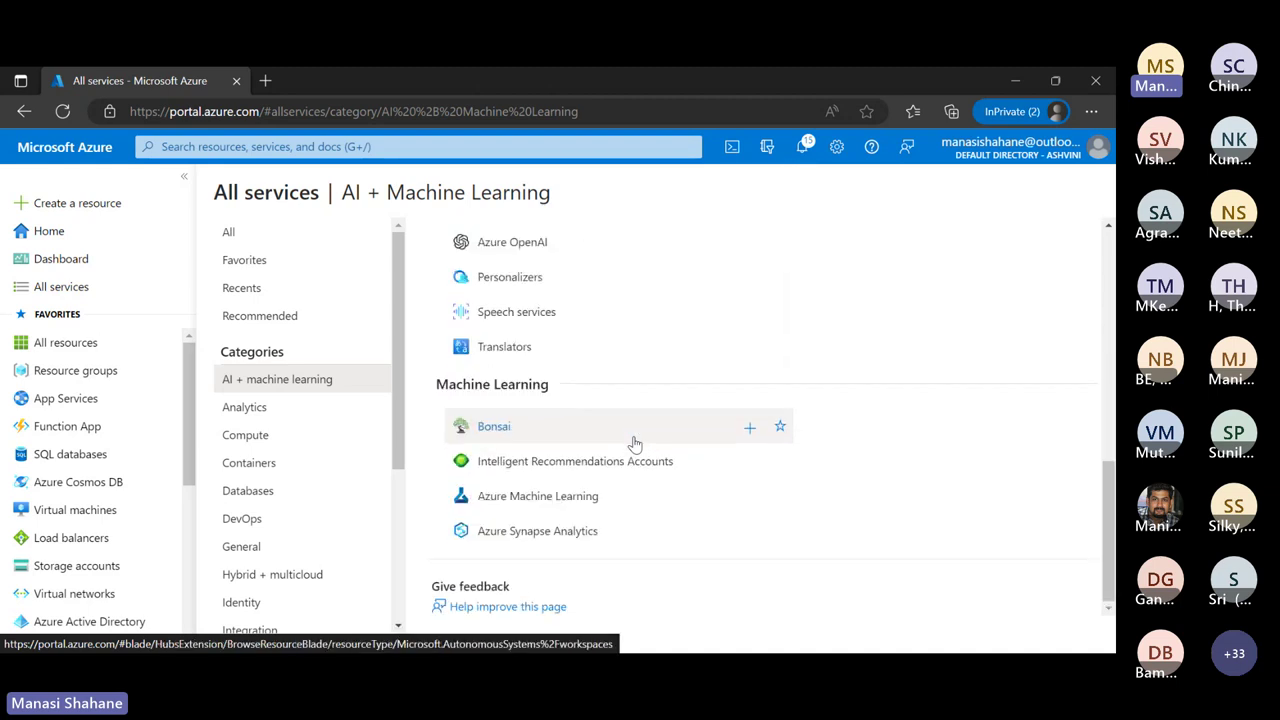
scroll(634, 443, up, 1)
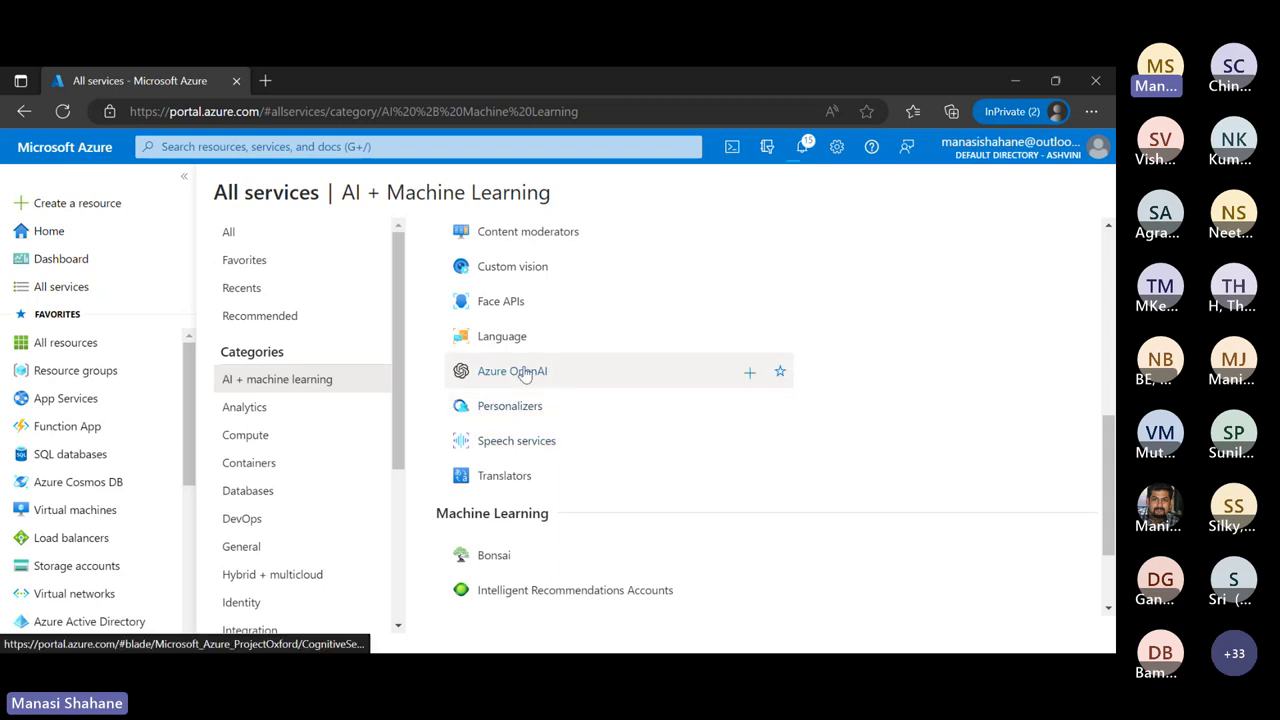
Switch to the Analytics category and scroll down to Azure Synapse Analytics
mouse_move(525, 375)
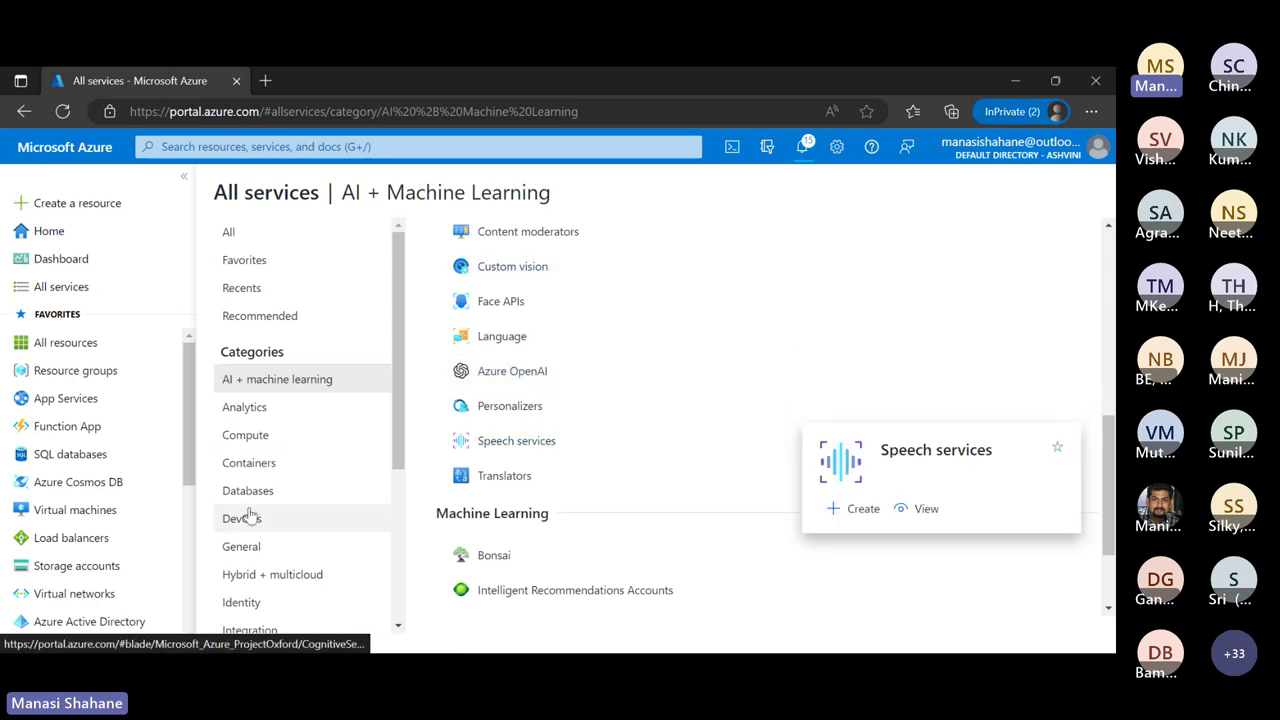
click(270, 414)
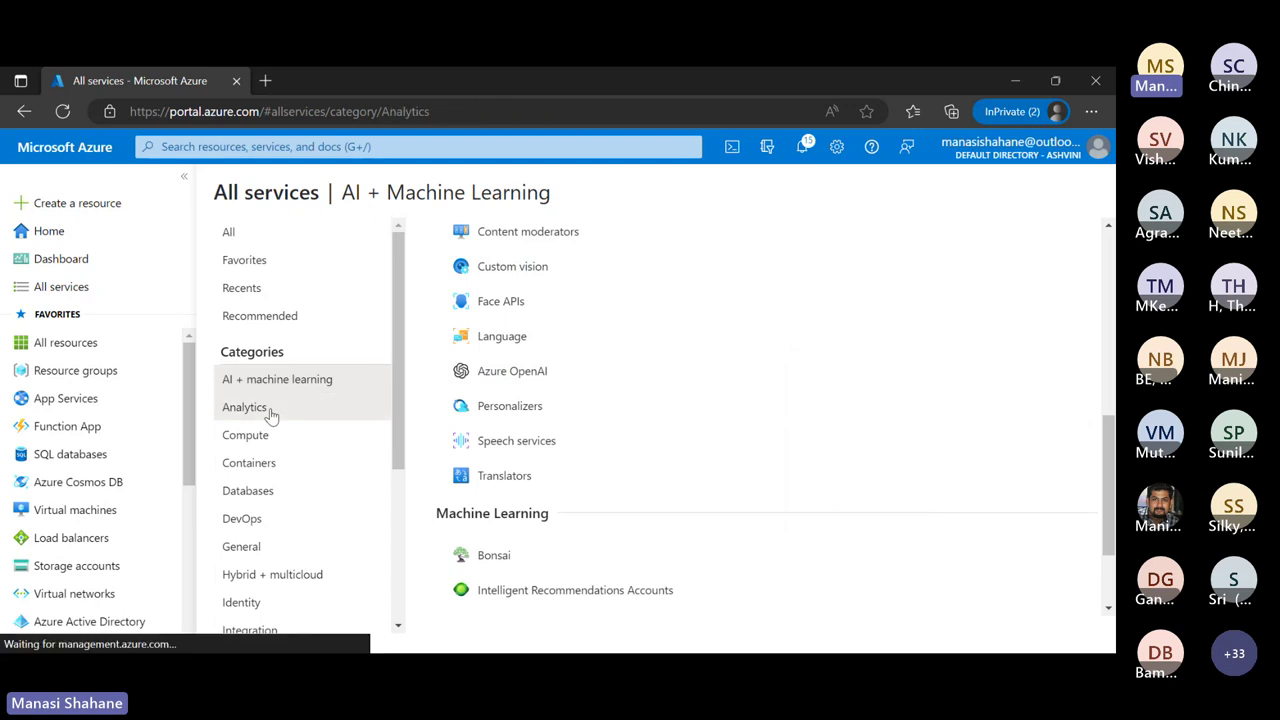
scroll(563, 326, down, 5)
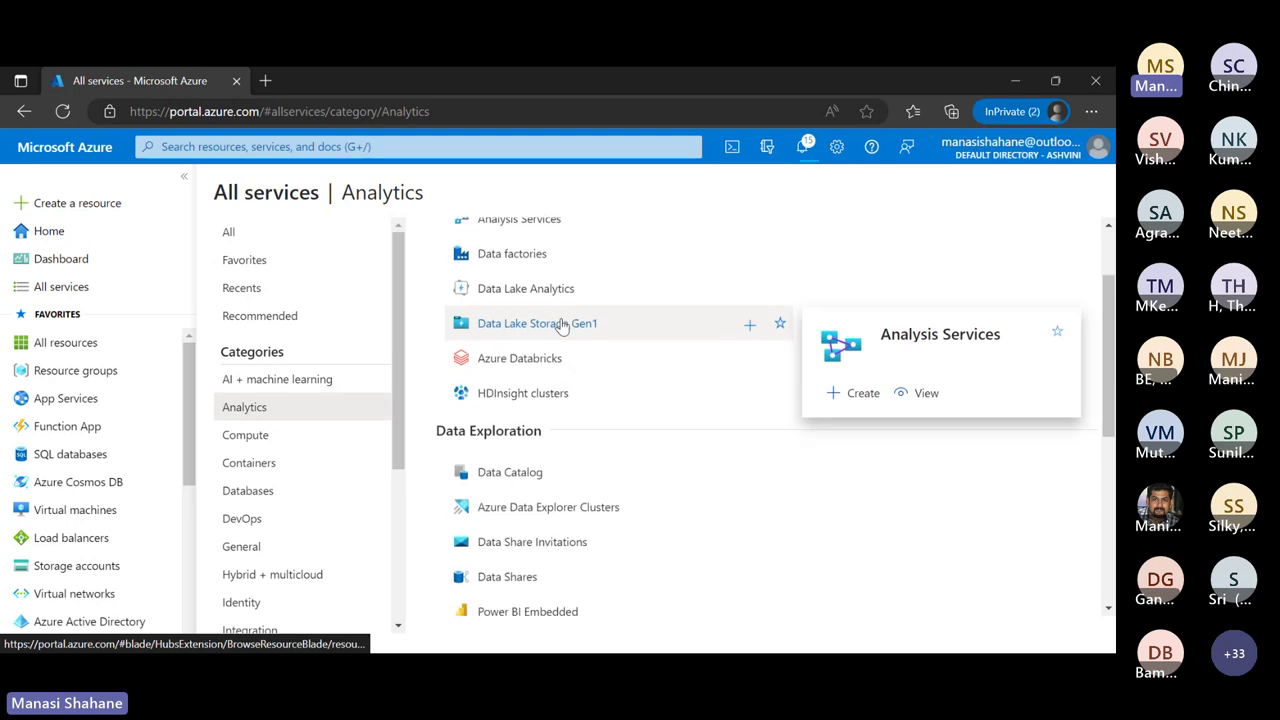
scroll(562, 325, up, 3)
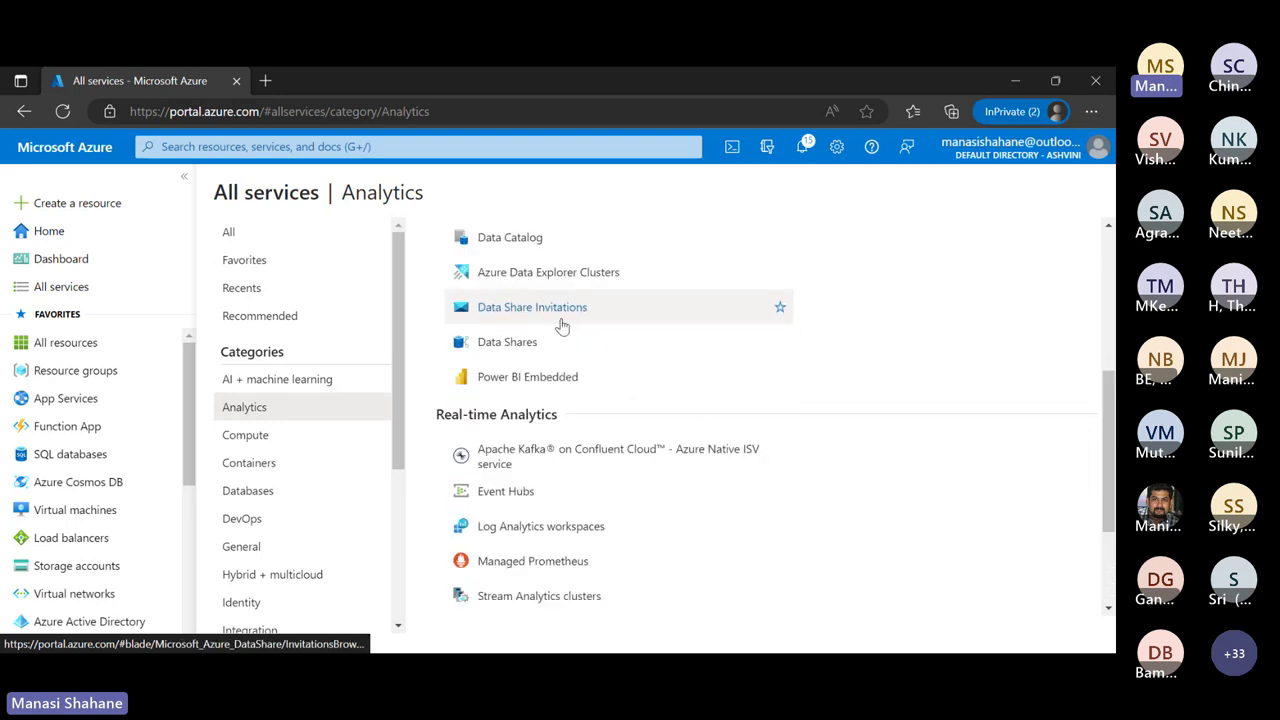
scroll(555, 459, up, 3)
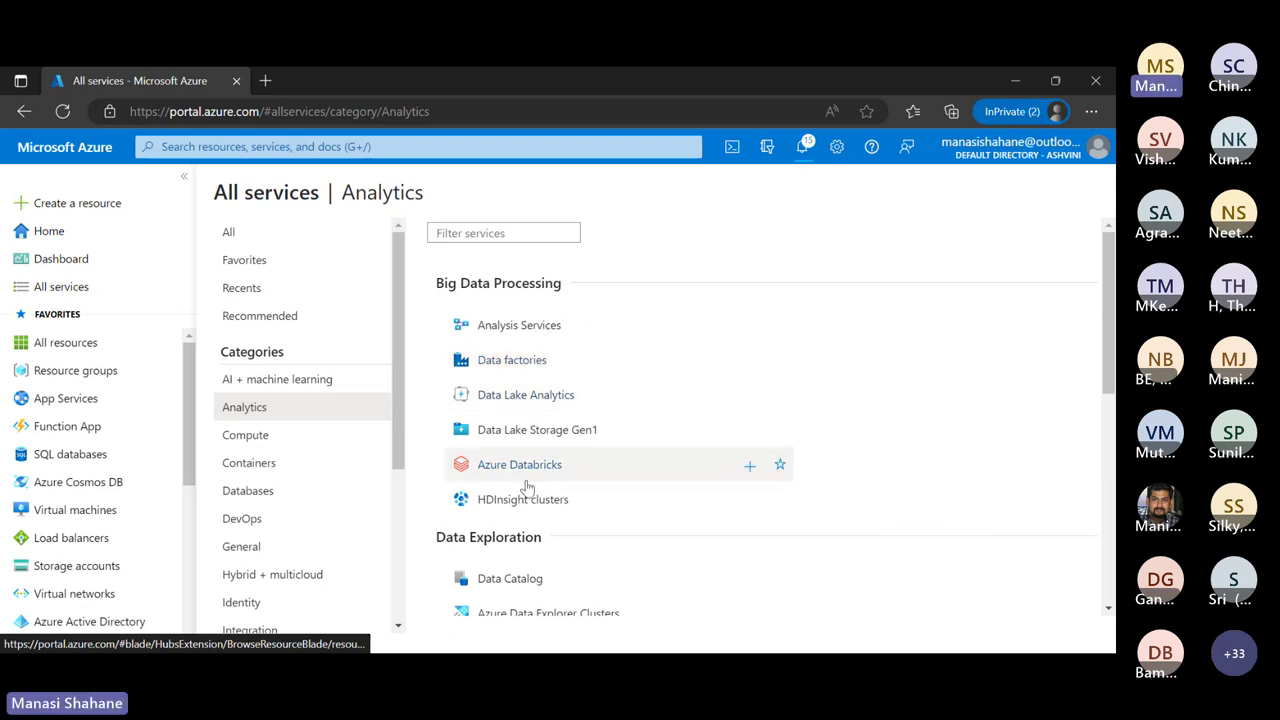
mouse_move(527, 484)
scroll(527, 486, down, 7)
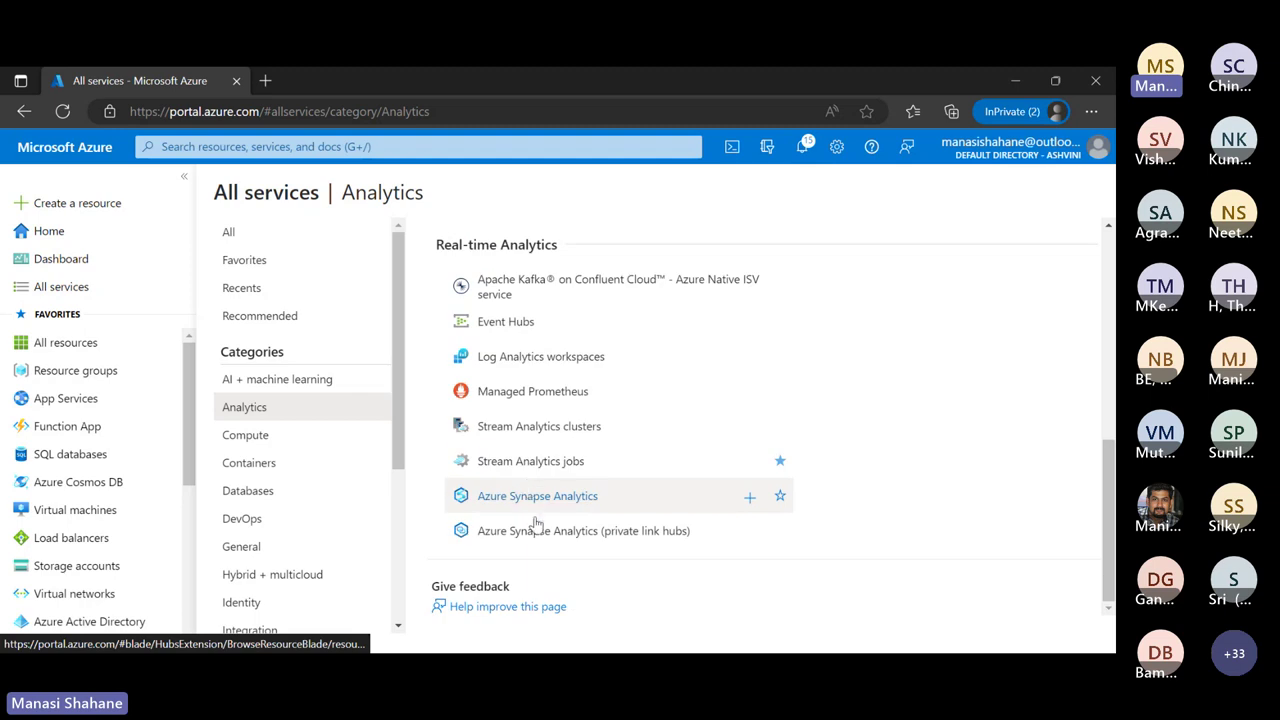
Start a Synapse workspace in resource group Webinar, leaving the managed resource group empty
click(535, 506)
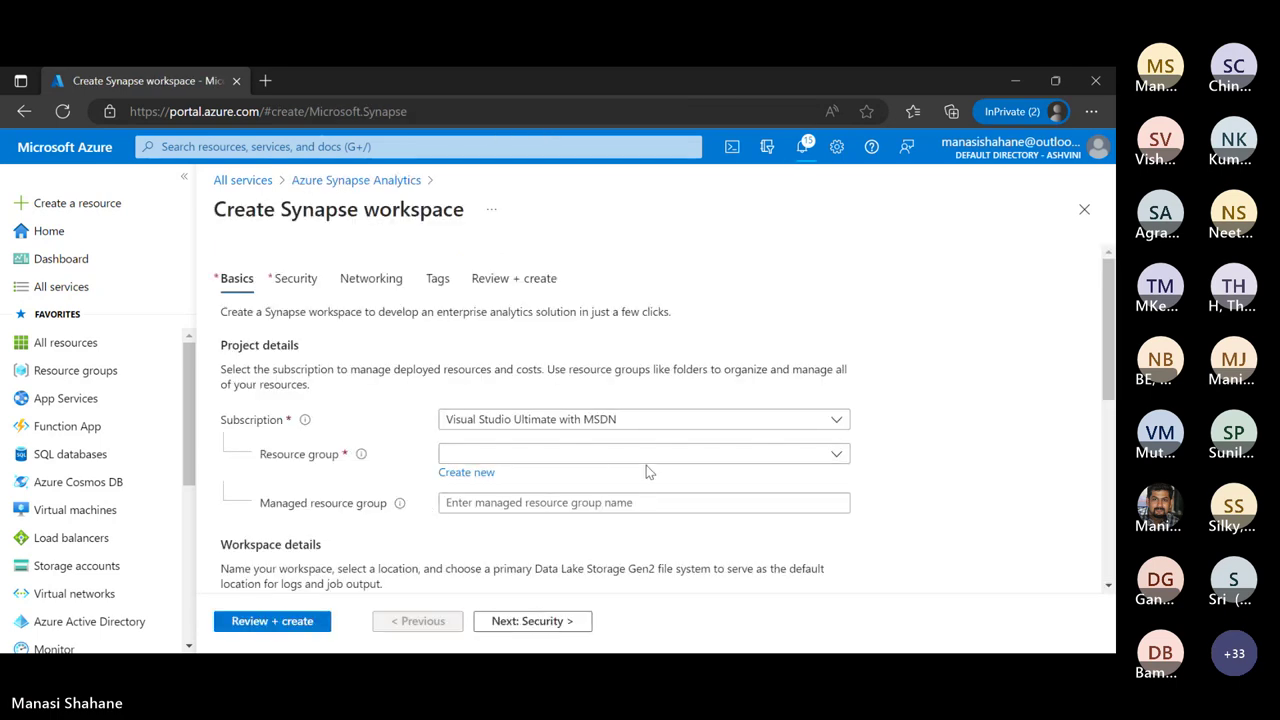
click(646, 456)
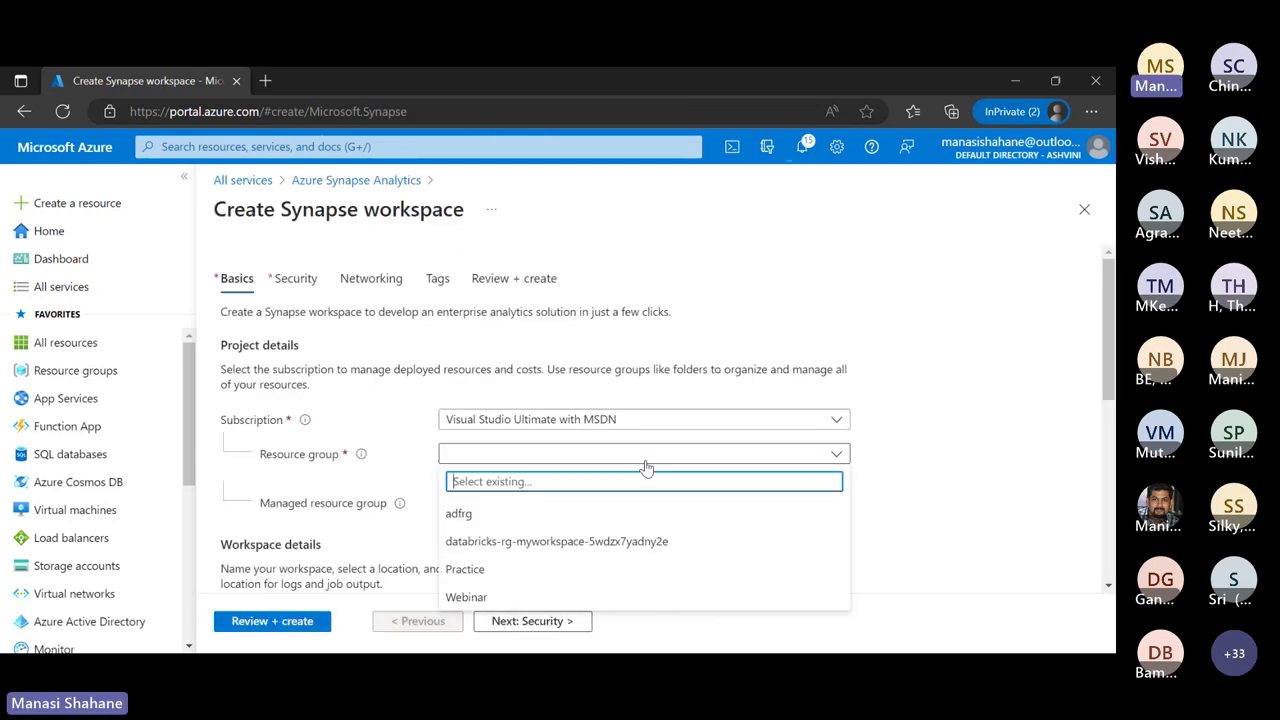
click(516, 594)
scroll(740, 410, down, 2)
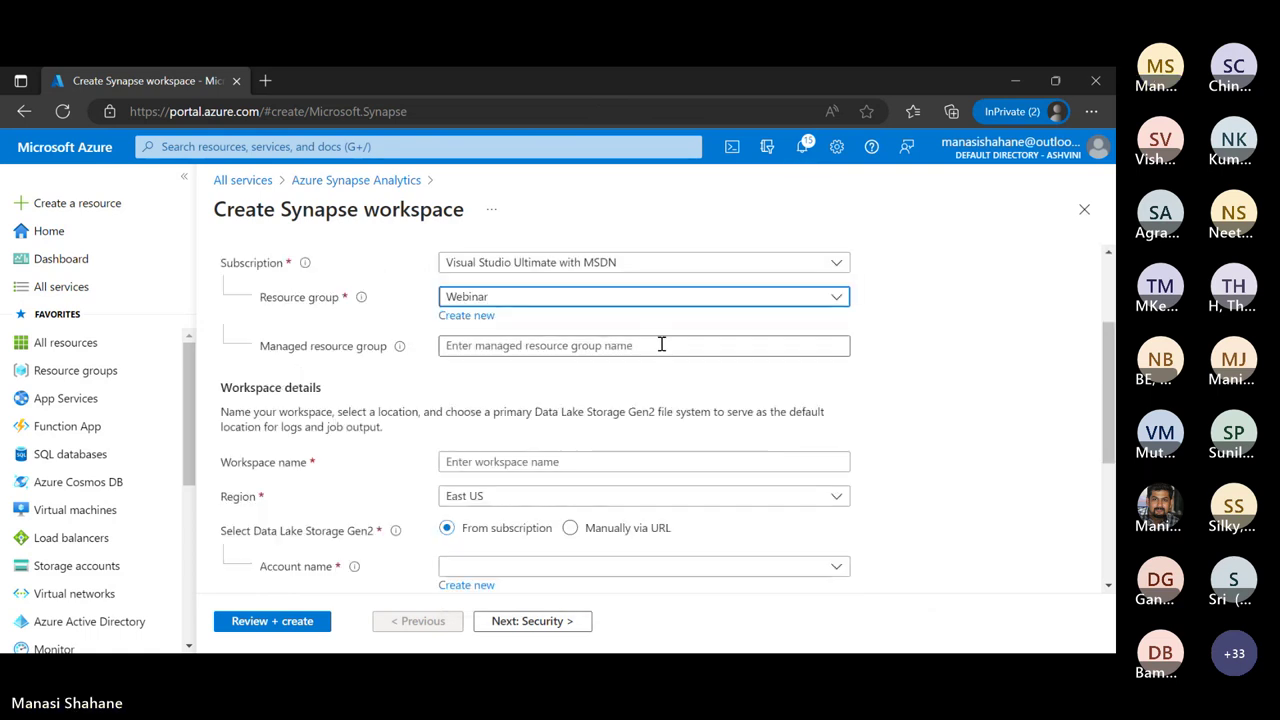
click(661, 345)
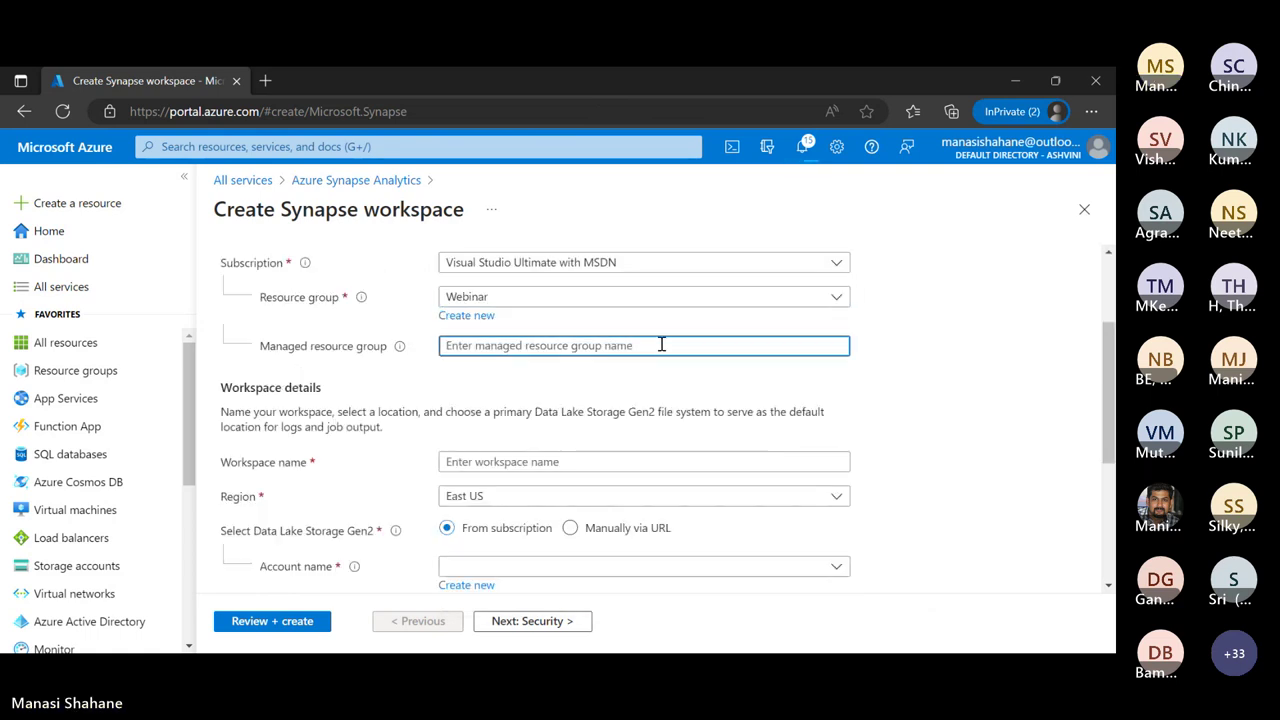
scroll(810, 406, down, 1)
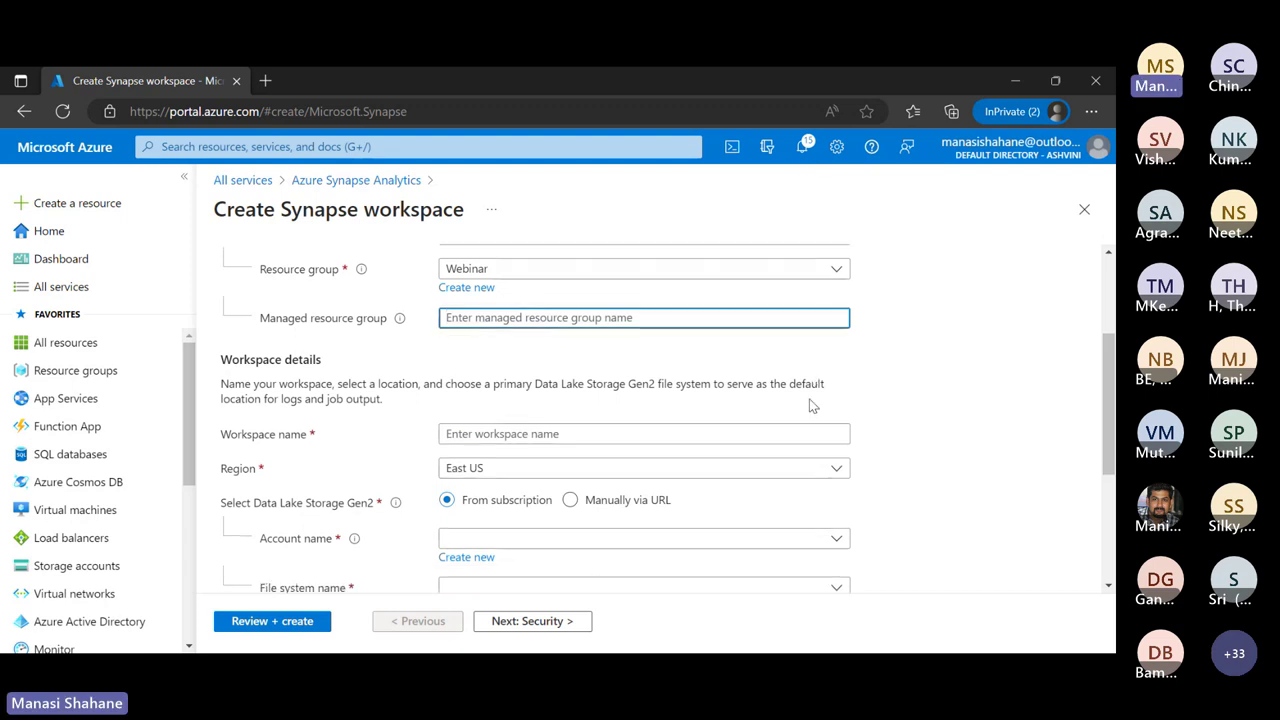
click(907, 368)
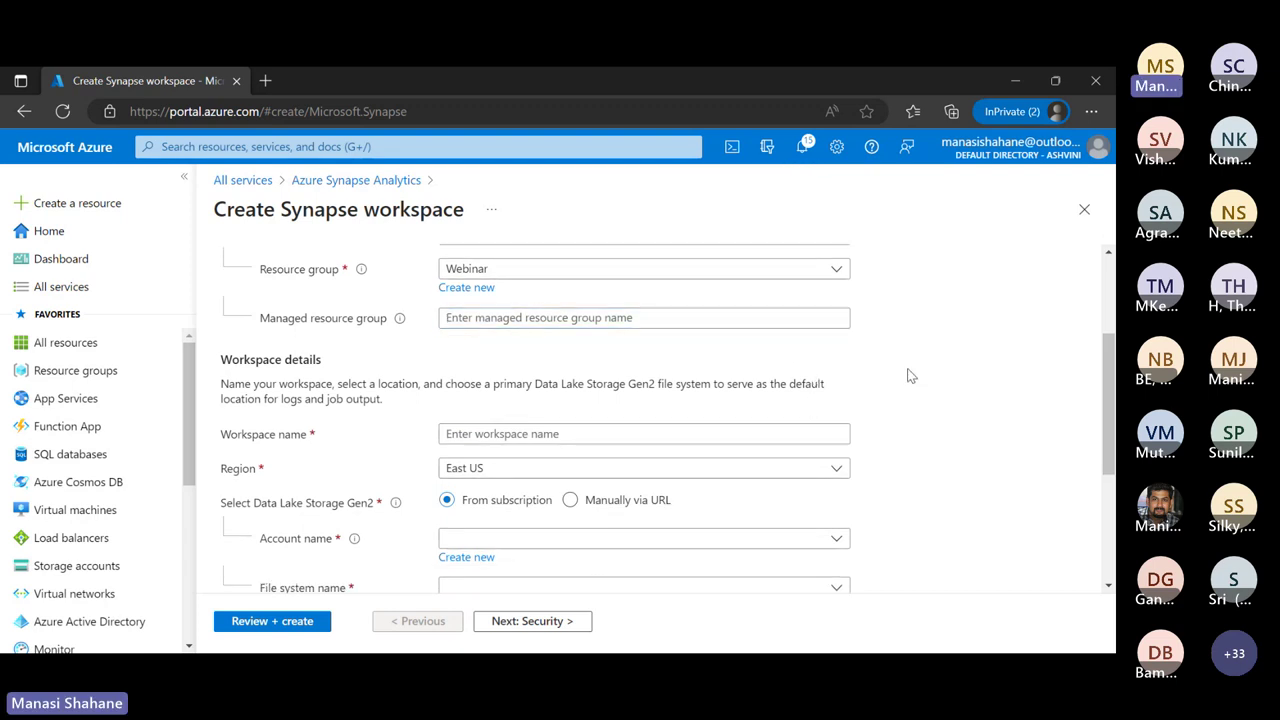
Enter the workspace name, adjusting digits until myworkspace0014 is accepted as available
click(573, 436)
text(mywo)
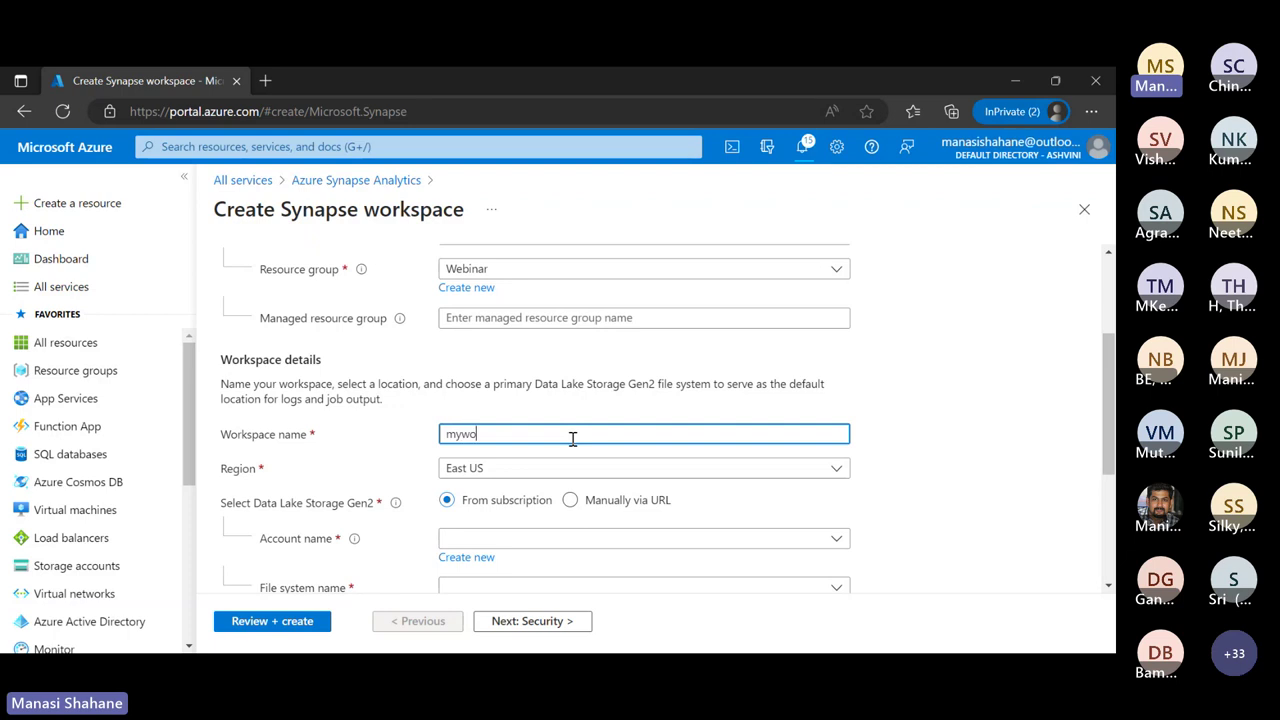
text(rkspace)
scroll(908, 540, down, 1)
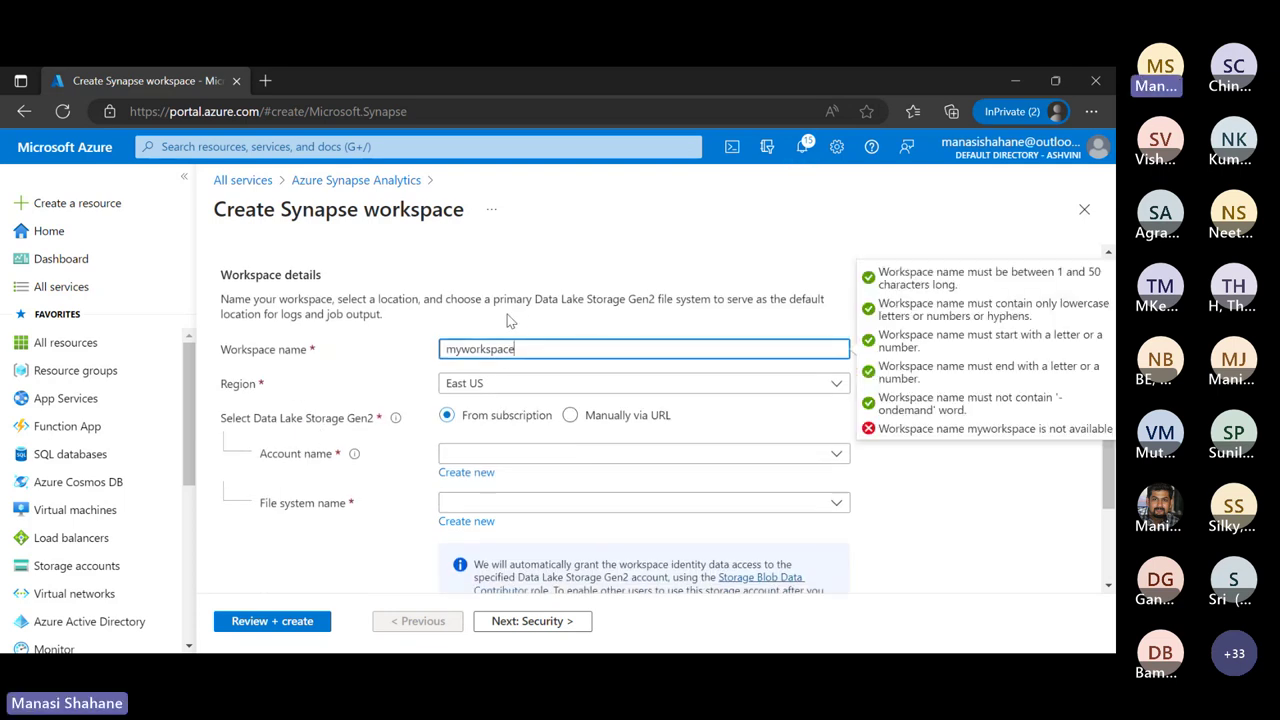
text(19)
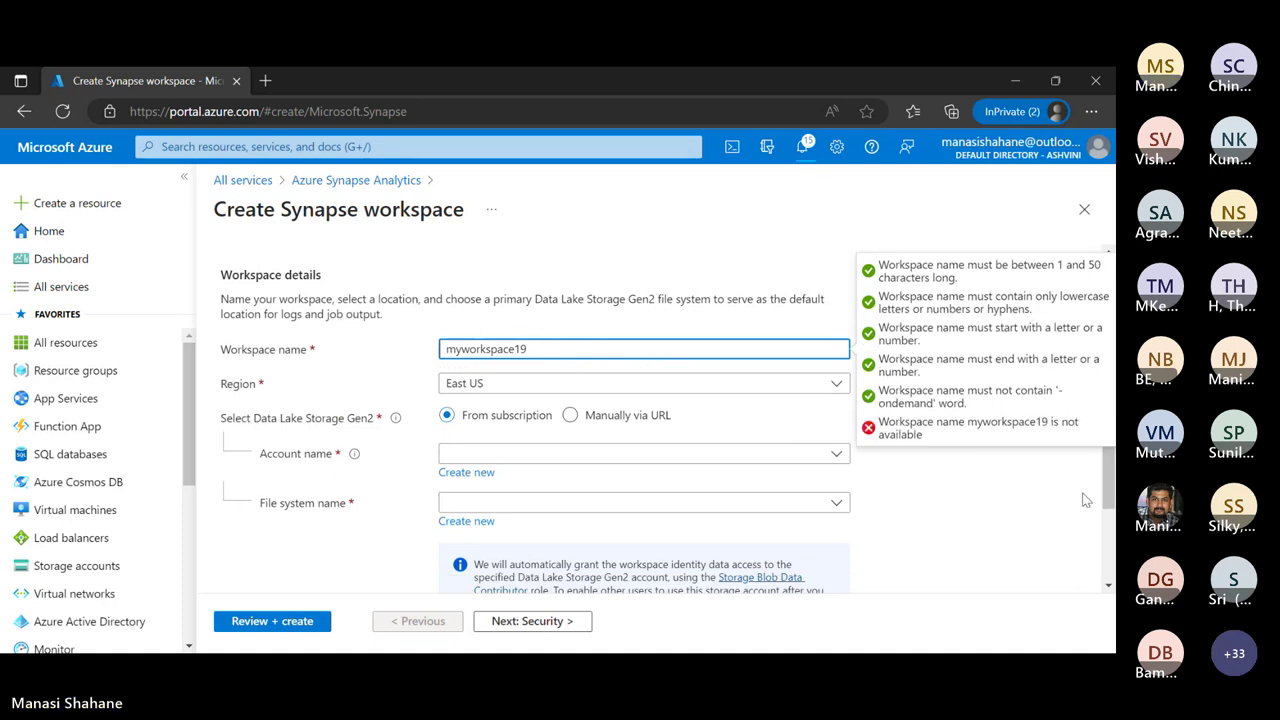
key(BackSpace)
text(4)
key(Left)
key(Left)
text(00)
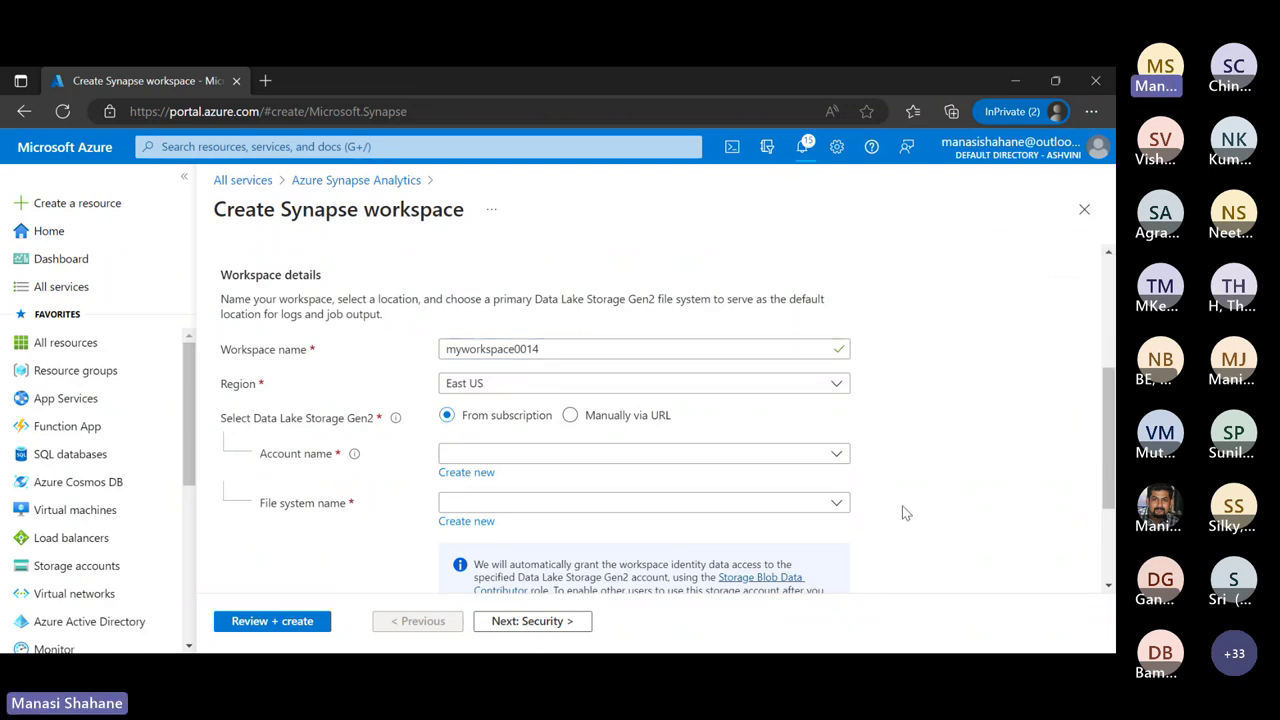
scroll(903, 510, down, 1)
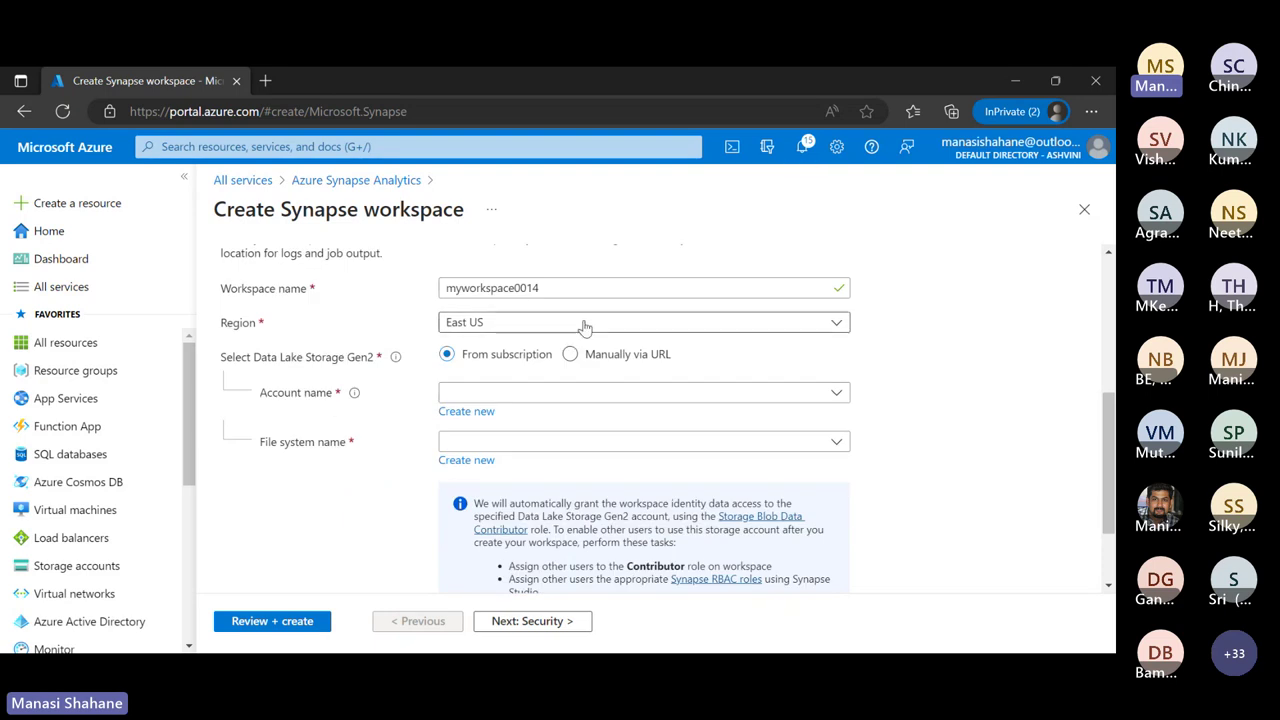
scroll(975, 467, down, 1)
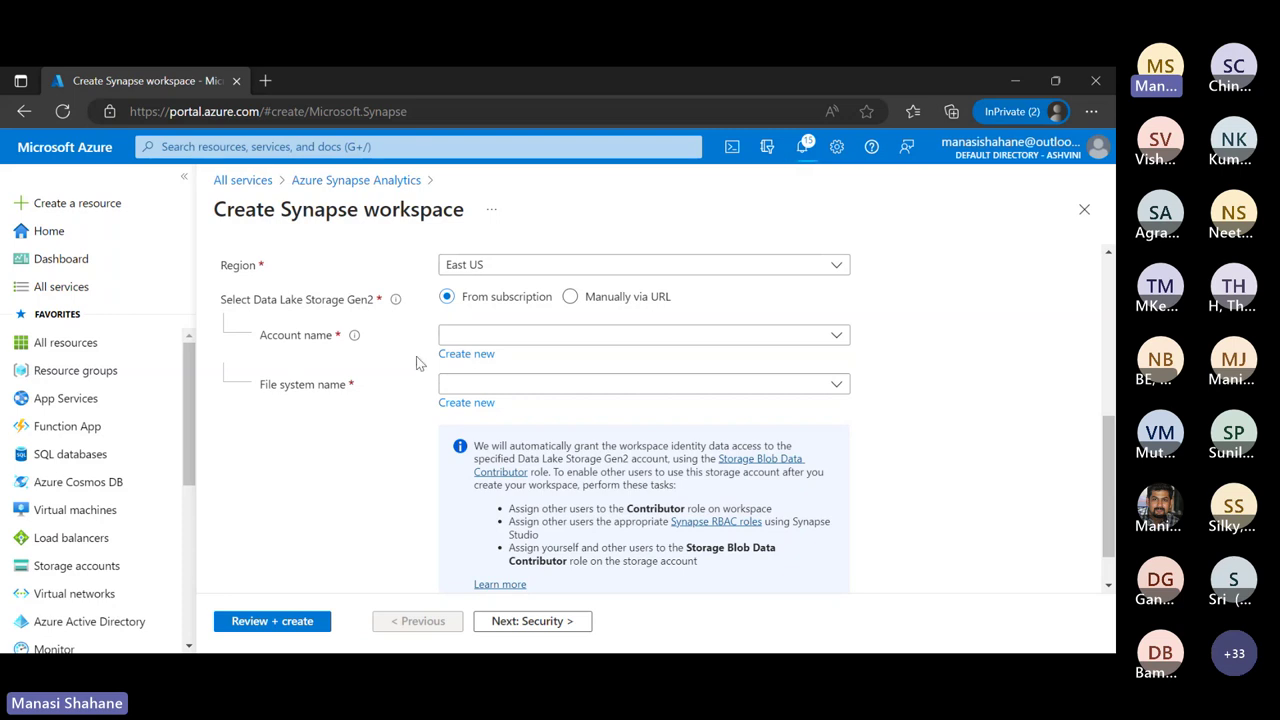
Select webinarstorage0015 as the Data Lake Storage Gen2 account, with file system data
click(695, 344)
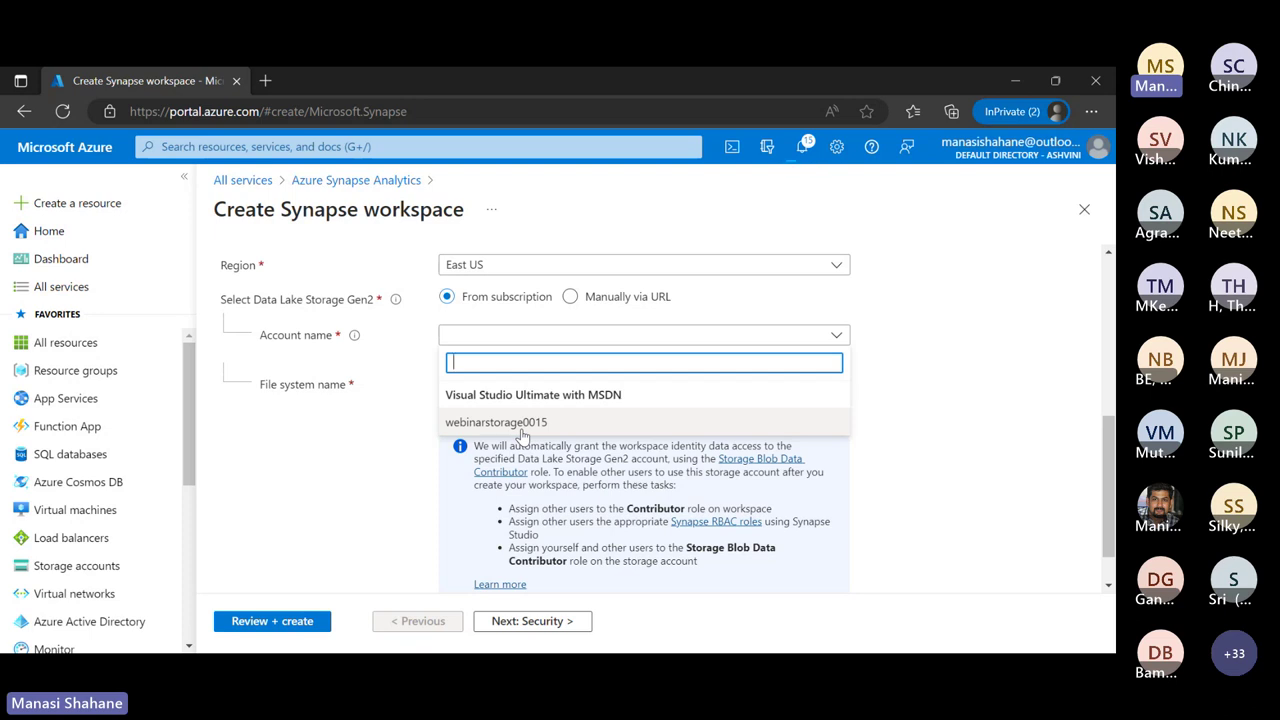
click(521, 430)
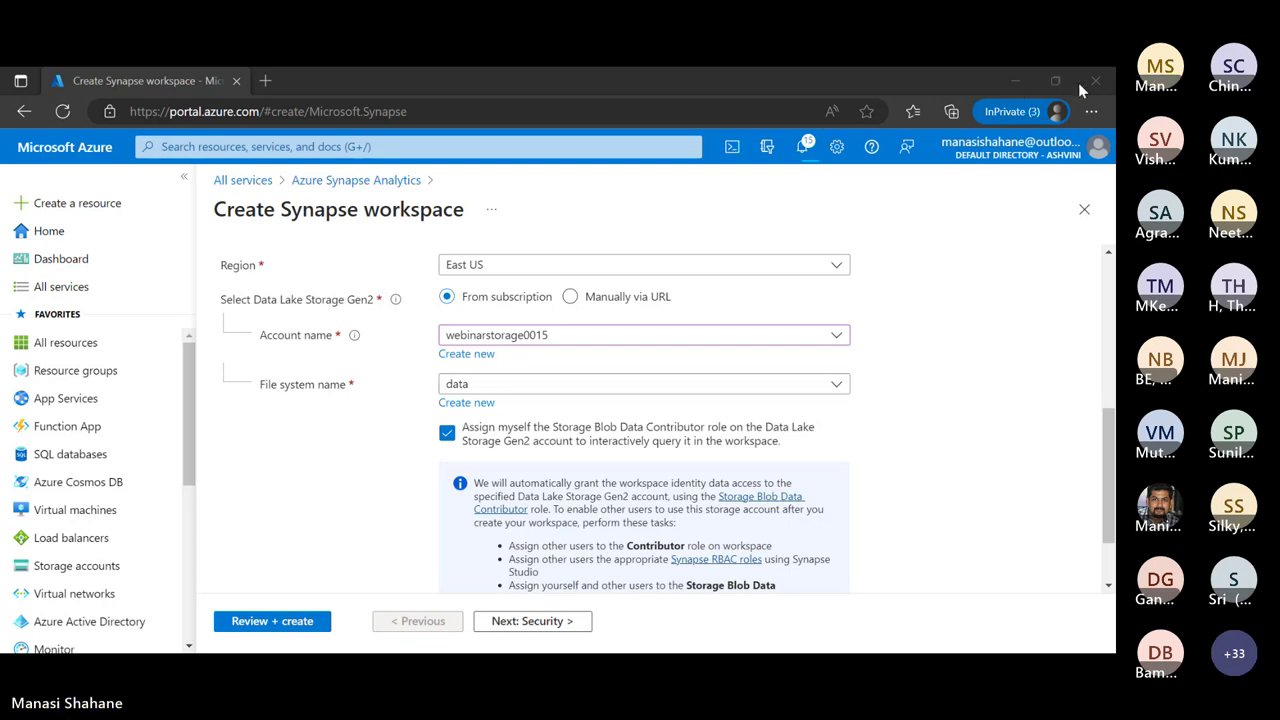
scroll(567, 492, down, 2)
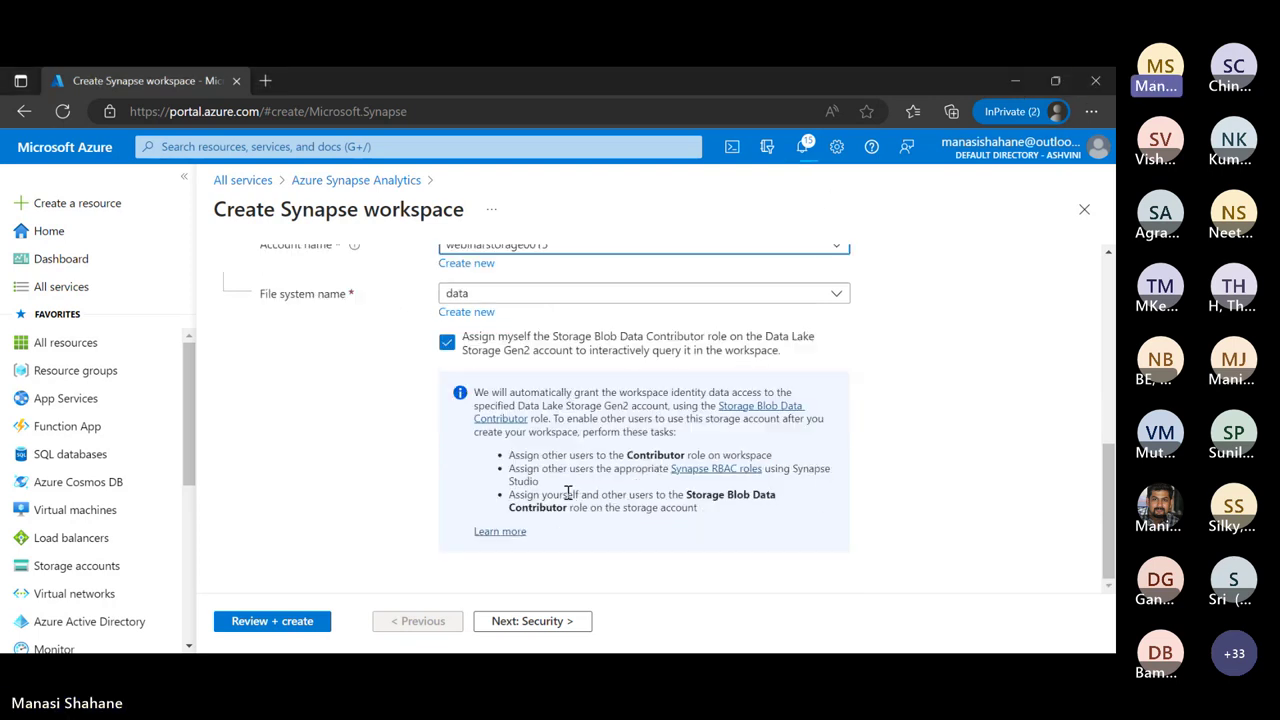
scroll(567, 492, up, 10)
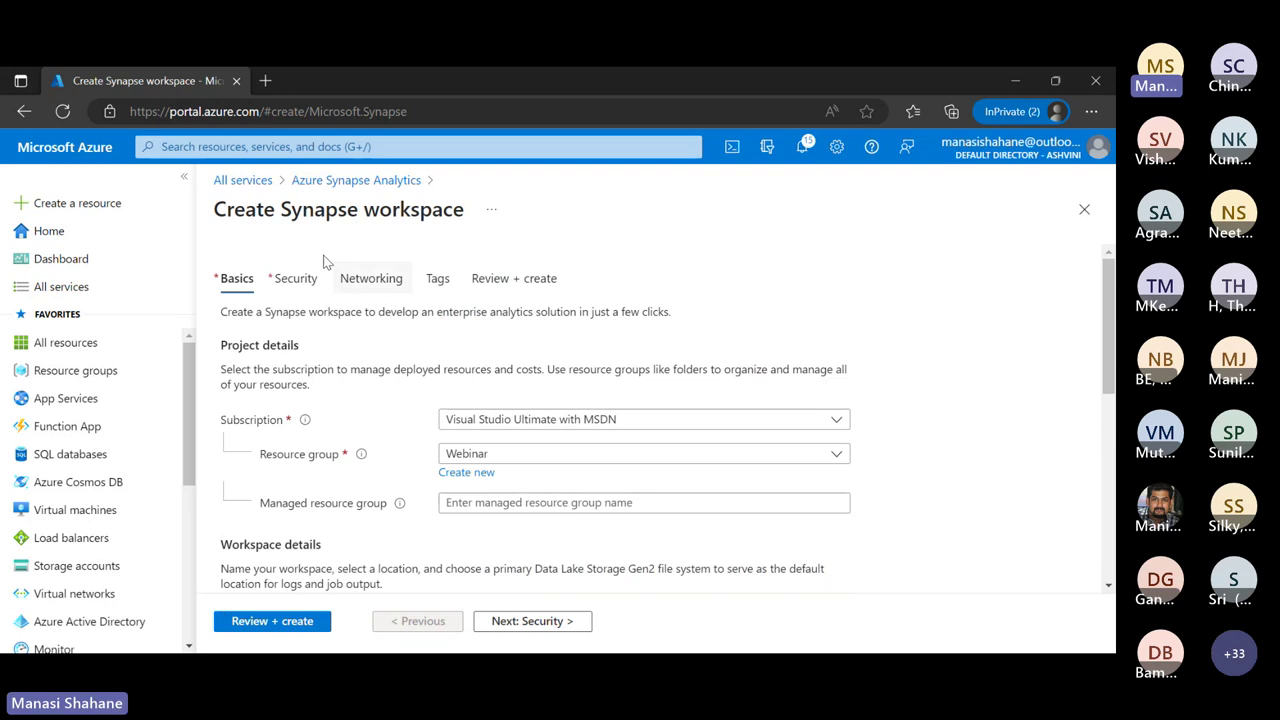
Check the Security settings, then run Review + create until validation succeeds
click(303, 287)
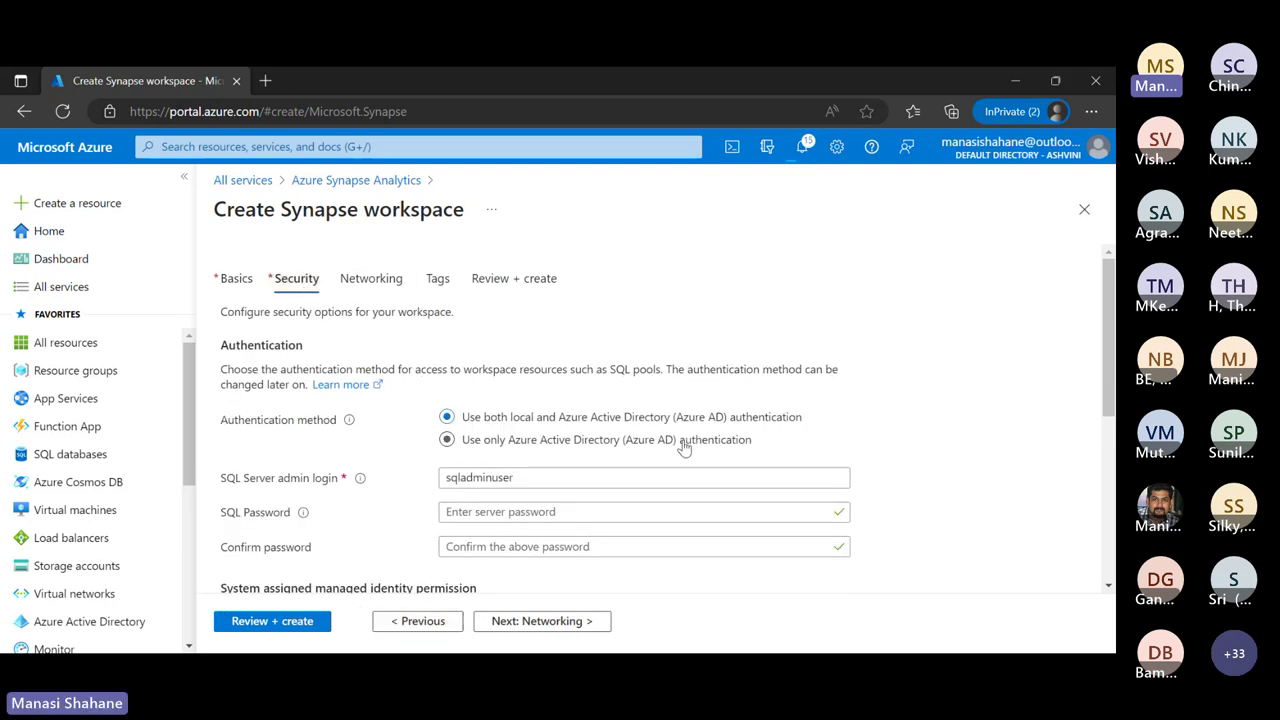
scroll(684, 441, down, 1)
scroll(684, 441, up, 1)
click(282, 628)
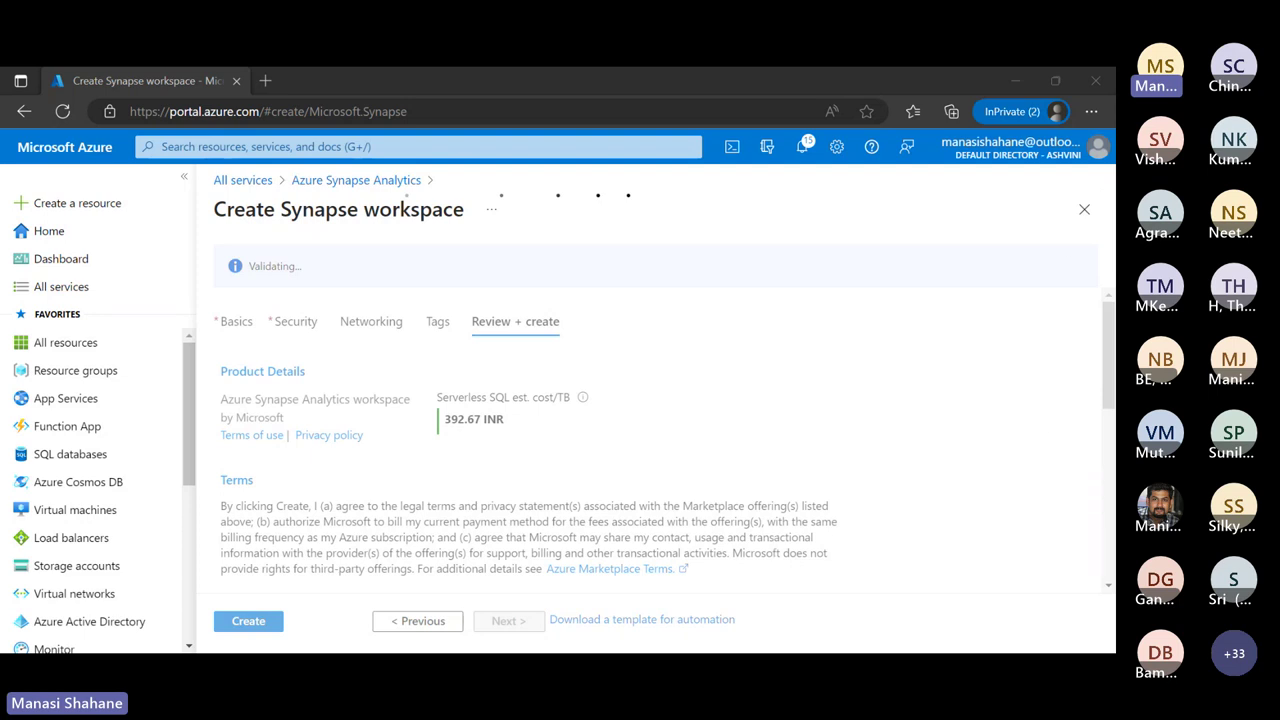
scroll(722, 385, down, 3)
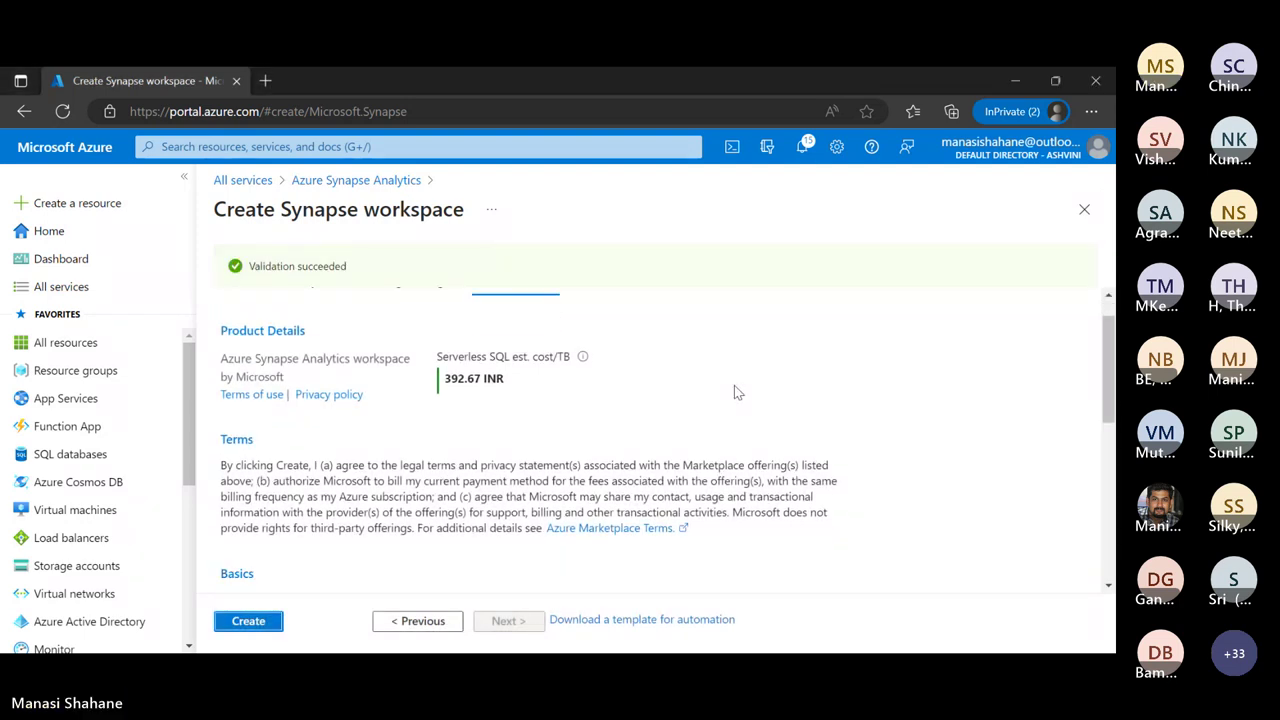
scroll(734, 392, up, 5)
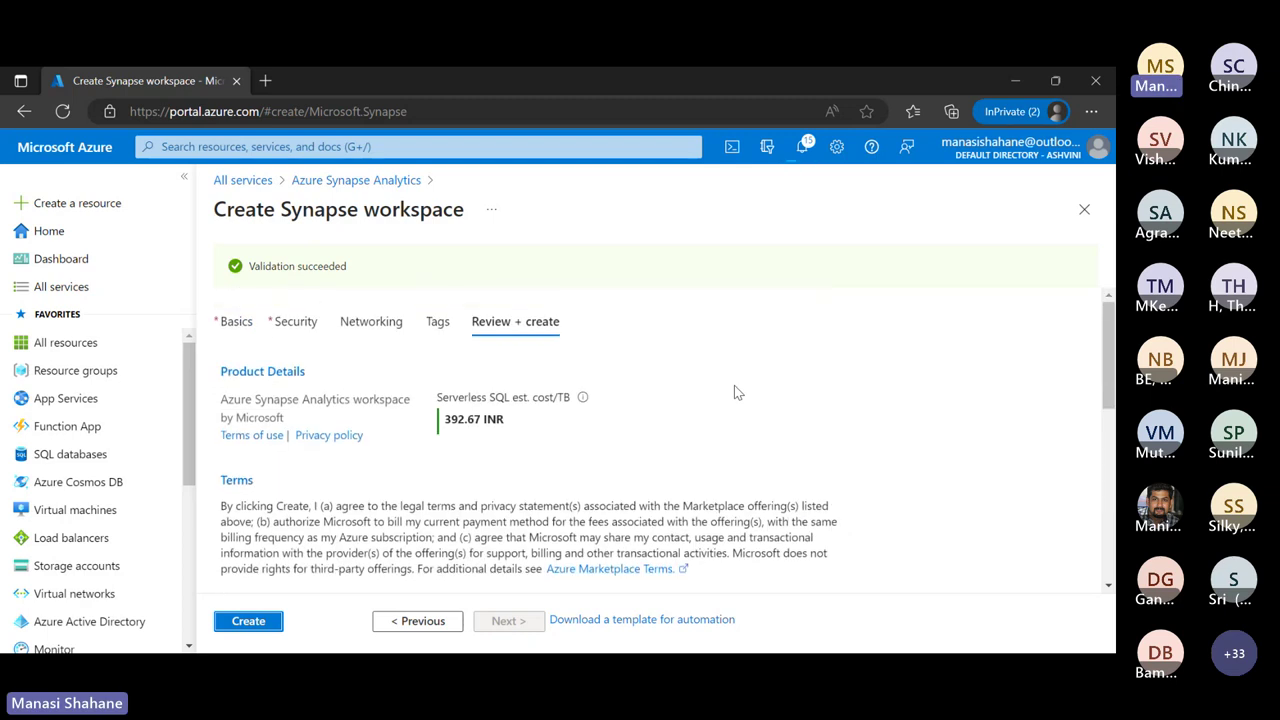
scroll(734, 392, down, 1)
scroll(736, 390, down, 2)
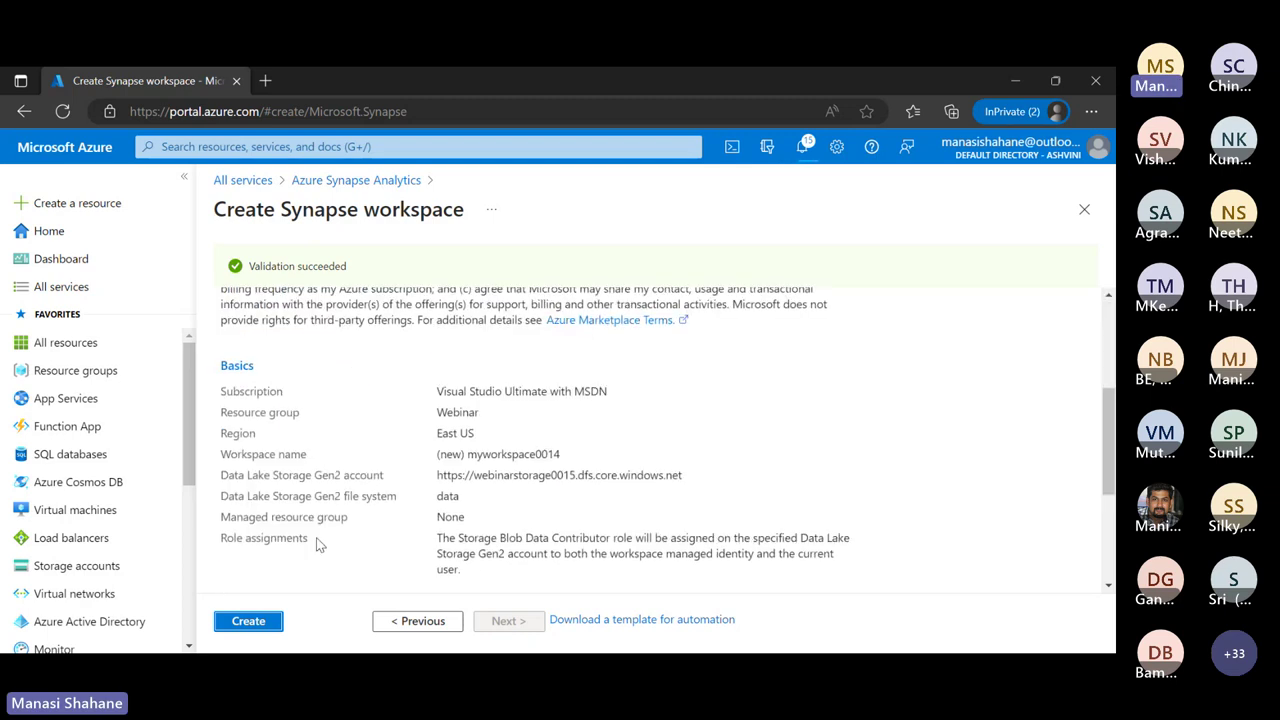
Create the workspace and wait until the Microsoft.Azure.SynapseAnalytics deployment is complete
click(252, 621)
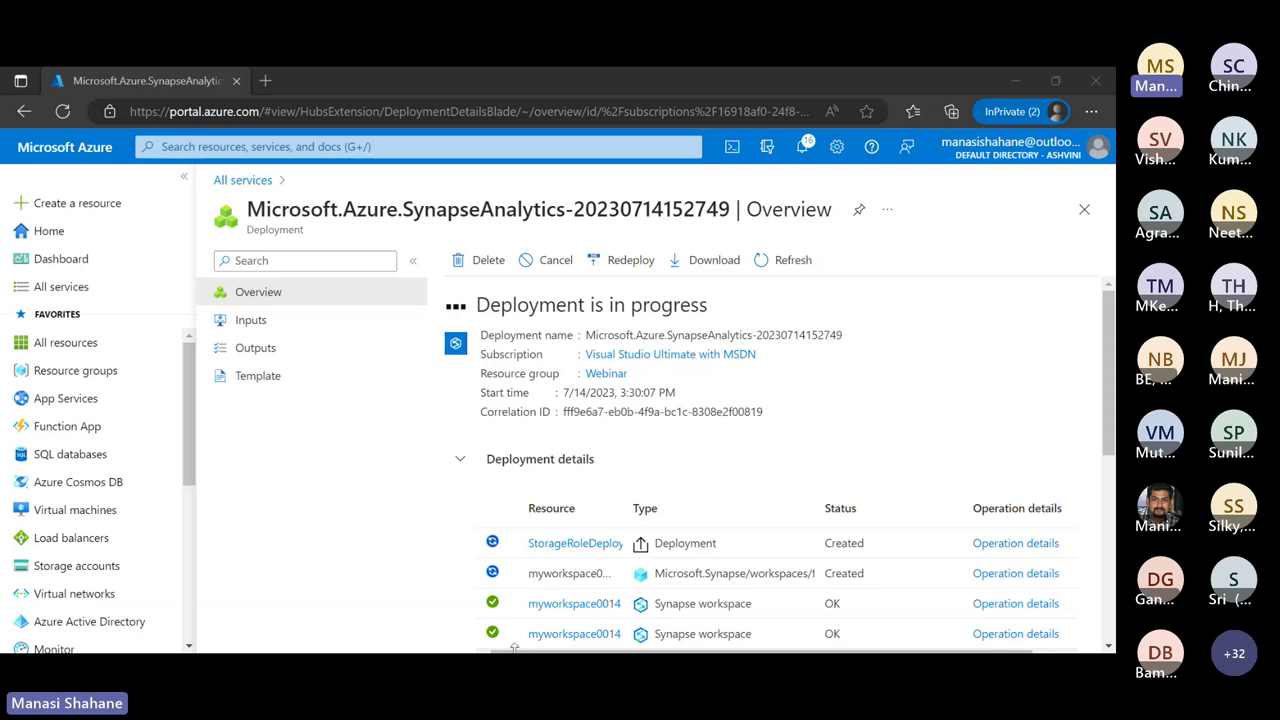
Go to the Webinar resource group and open the myworkspace0014 workspace overview
click(412, 150)
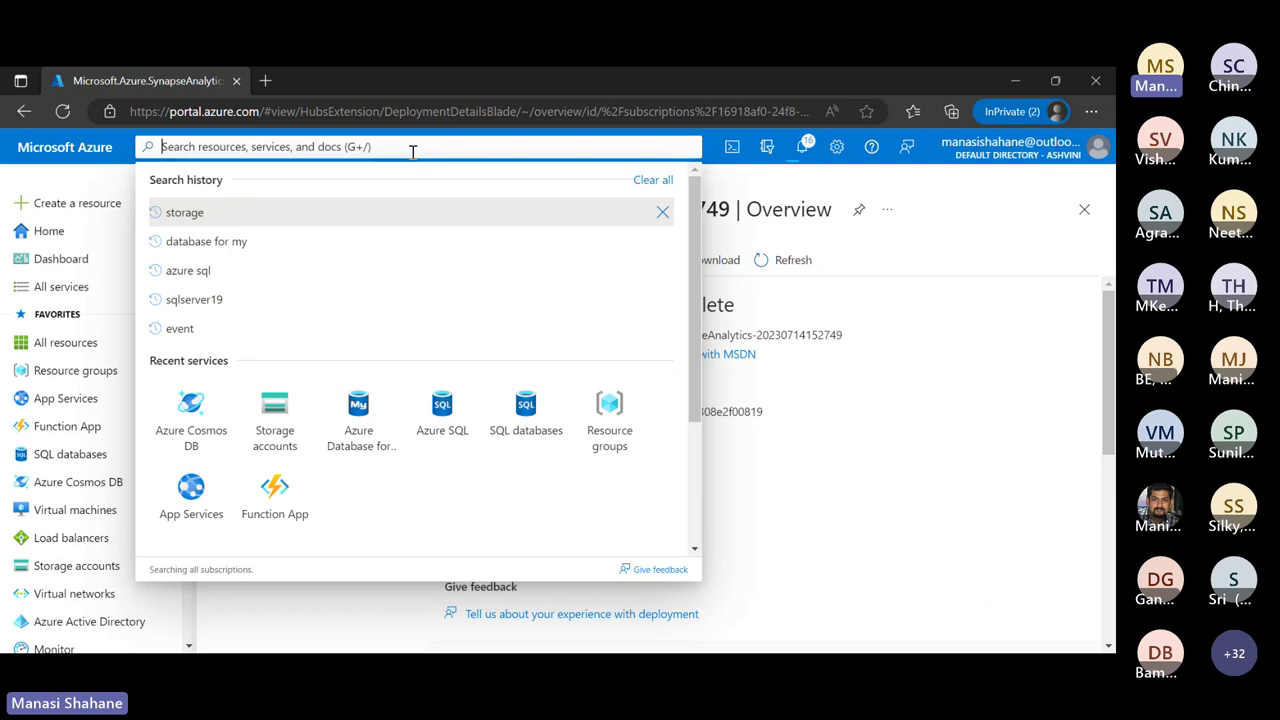
text(az)
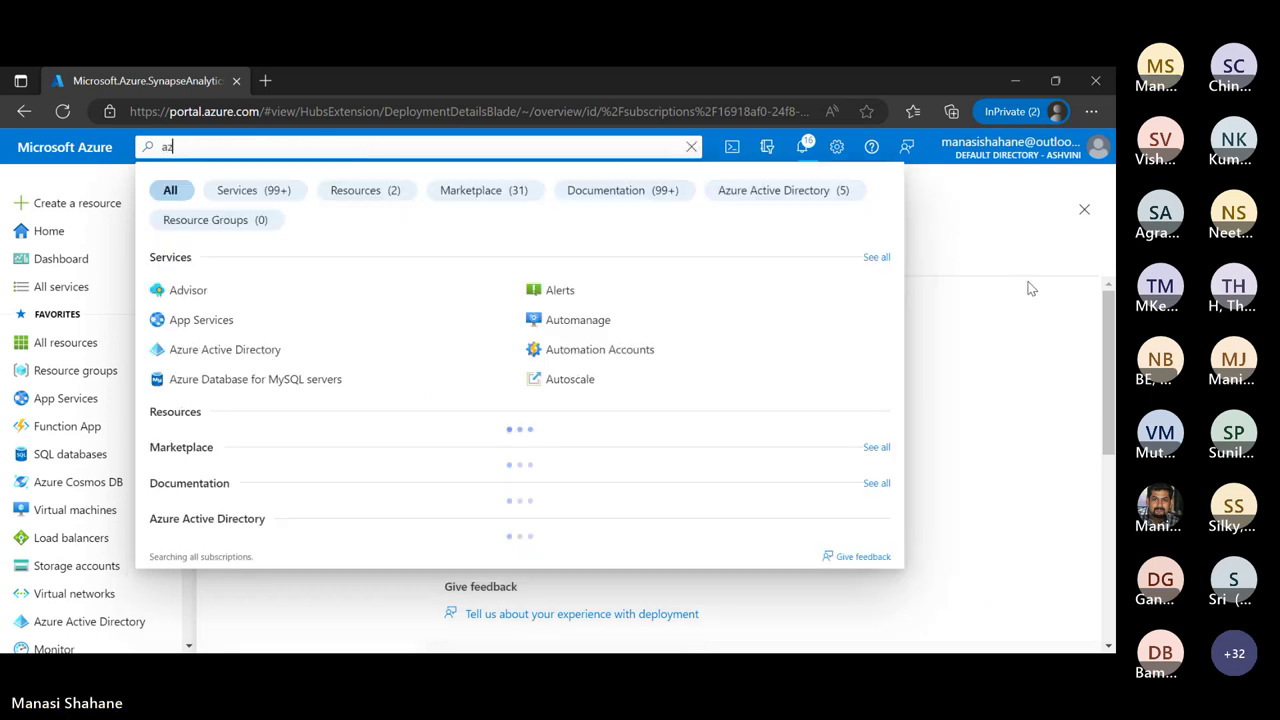
text(ure)
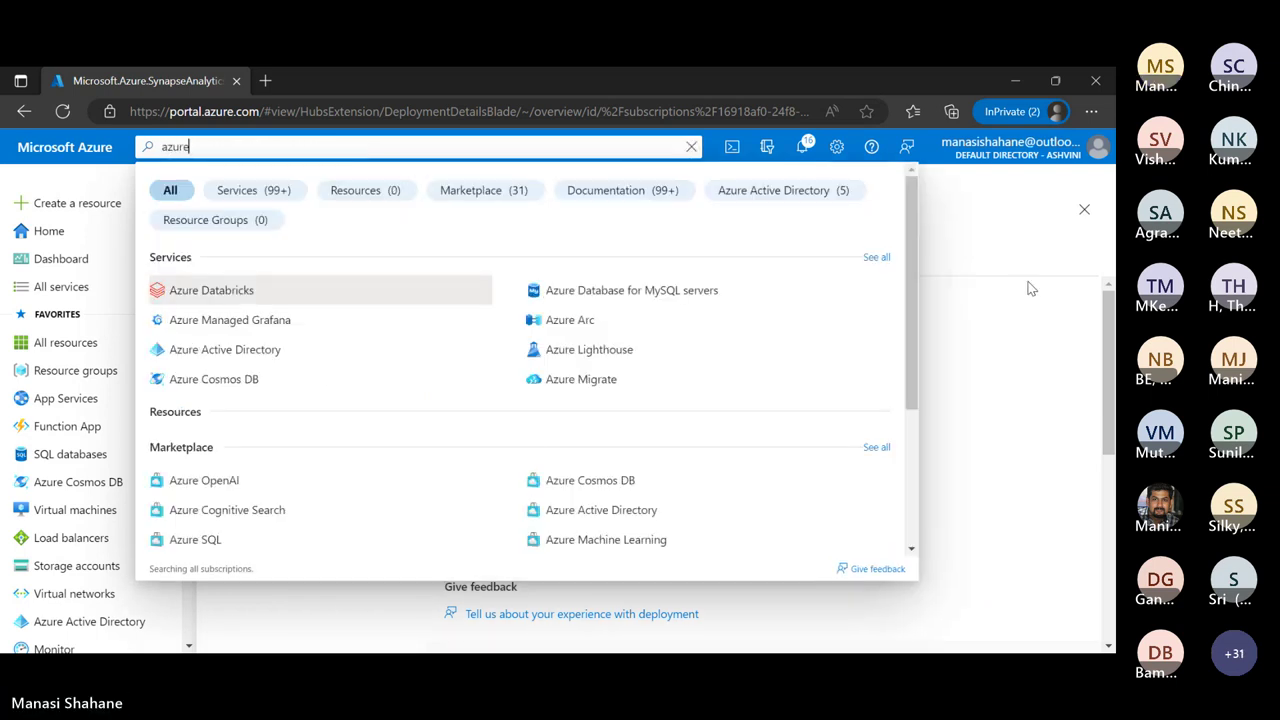
text( sy)
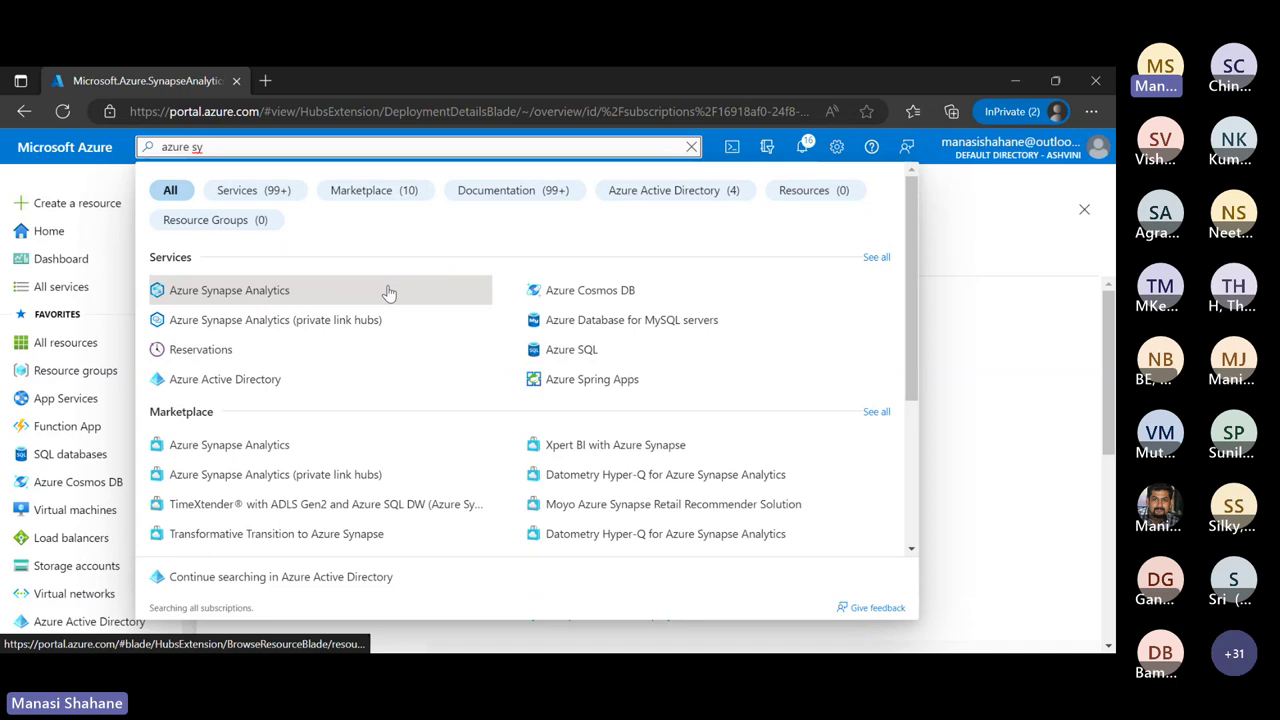
click(1030, 346)
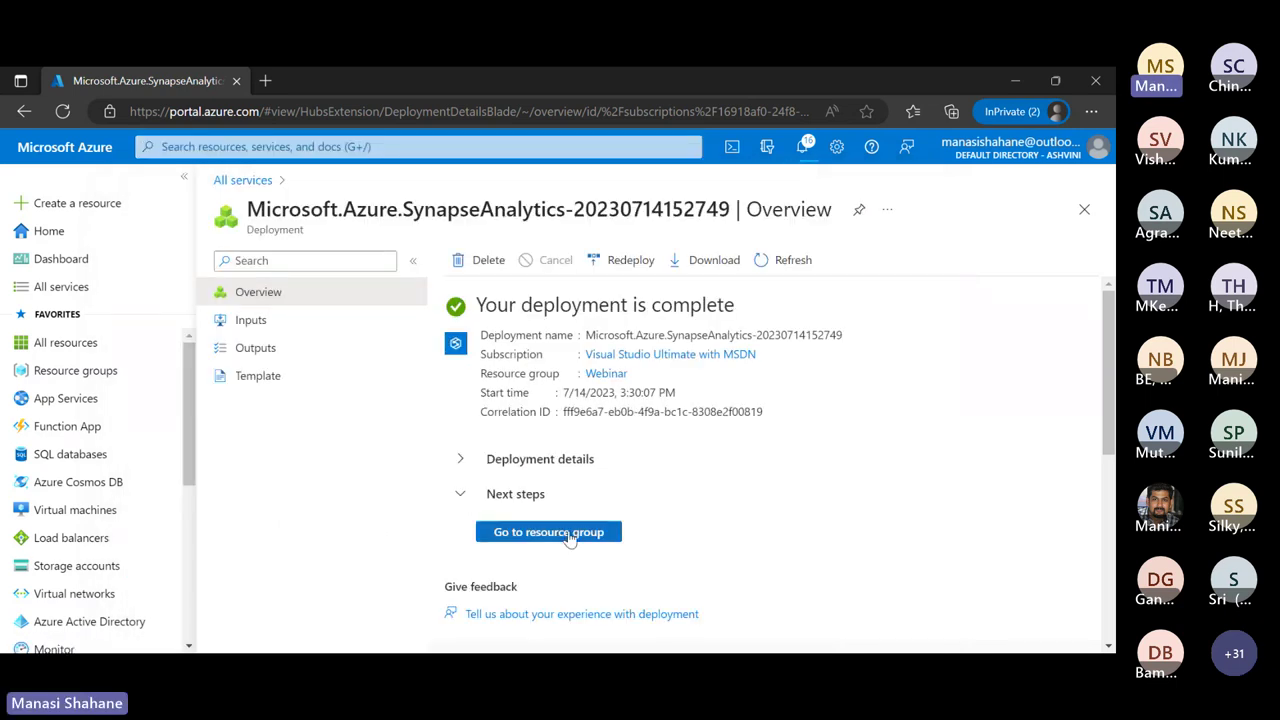
click(569, 538)
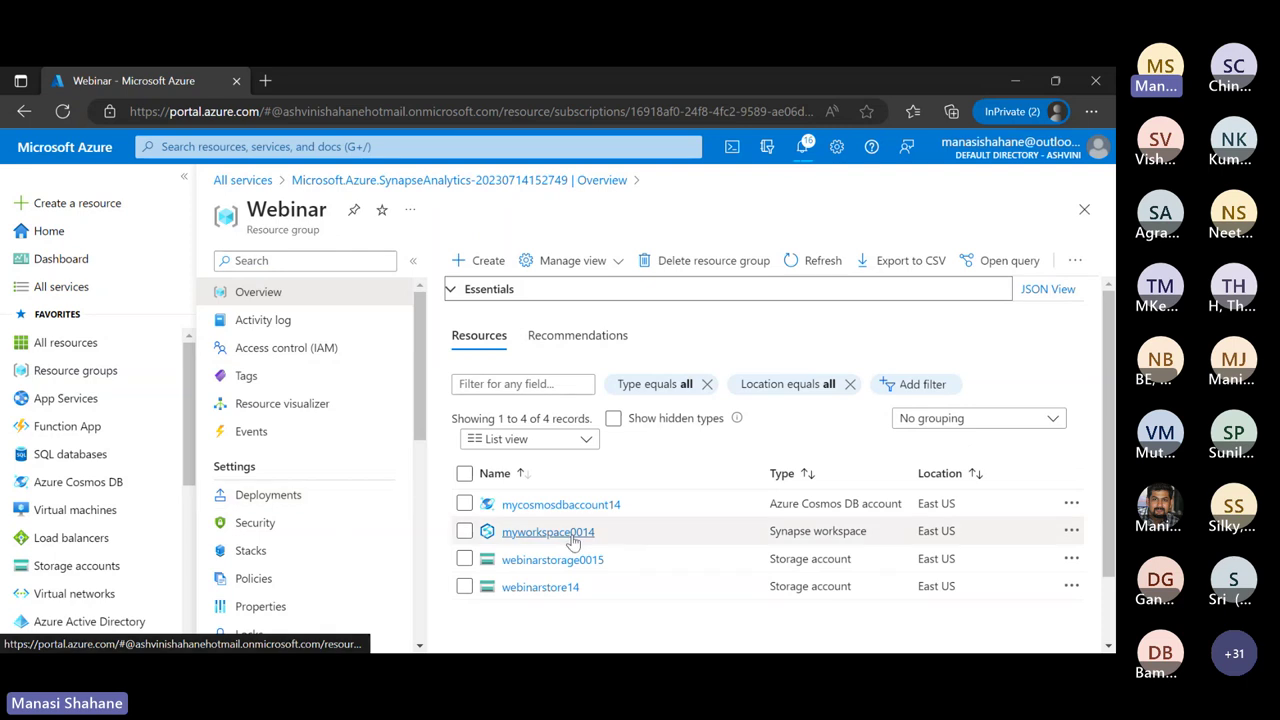
click(571, 536)
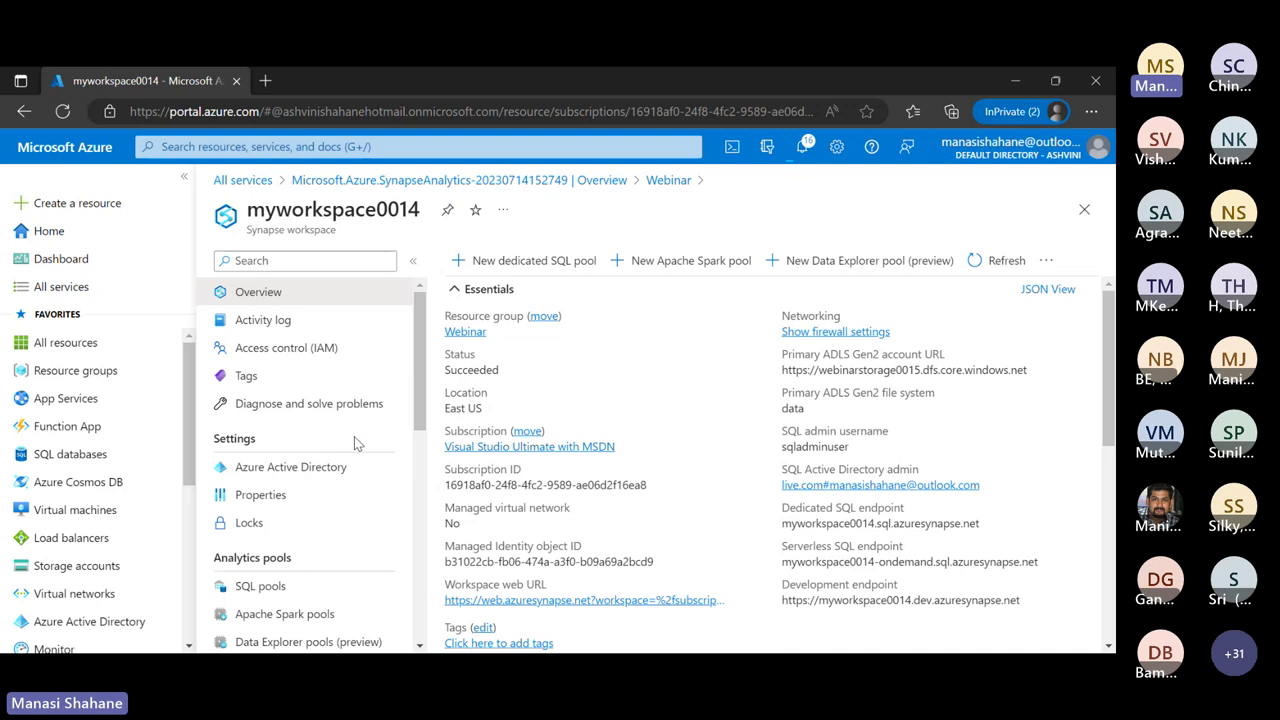
scroll(354, 436, down, 2)
scroll(354, 436, up, 2)
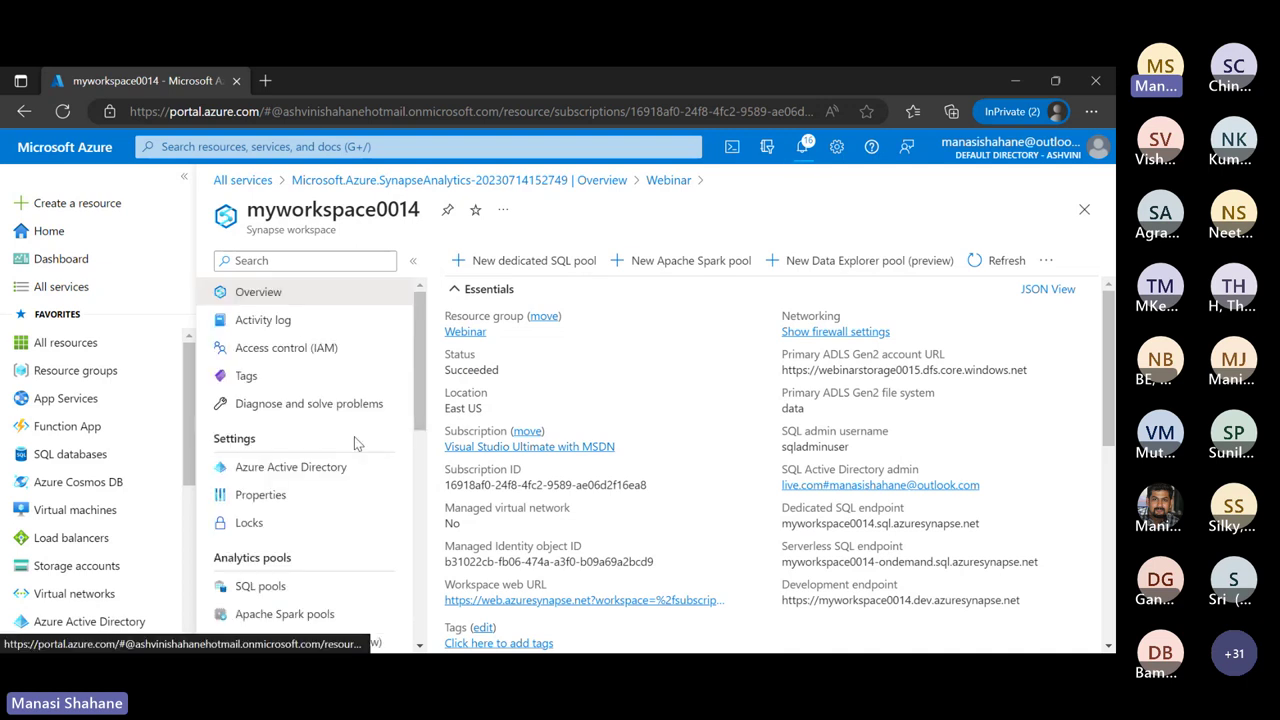
scroll(354, 436, down, 2)
scroll(354, 436, up, 2)
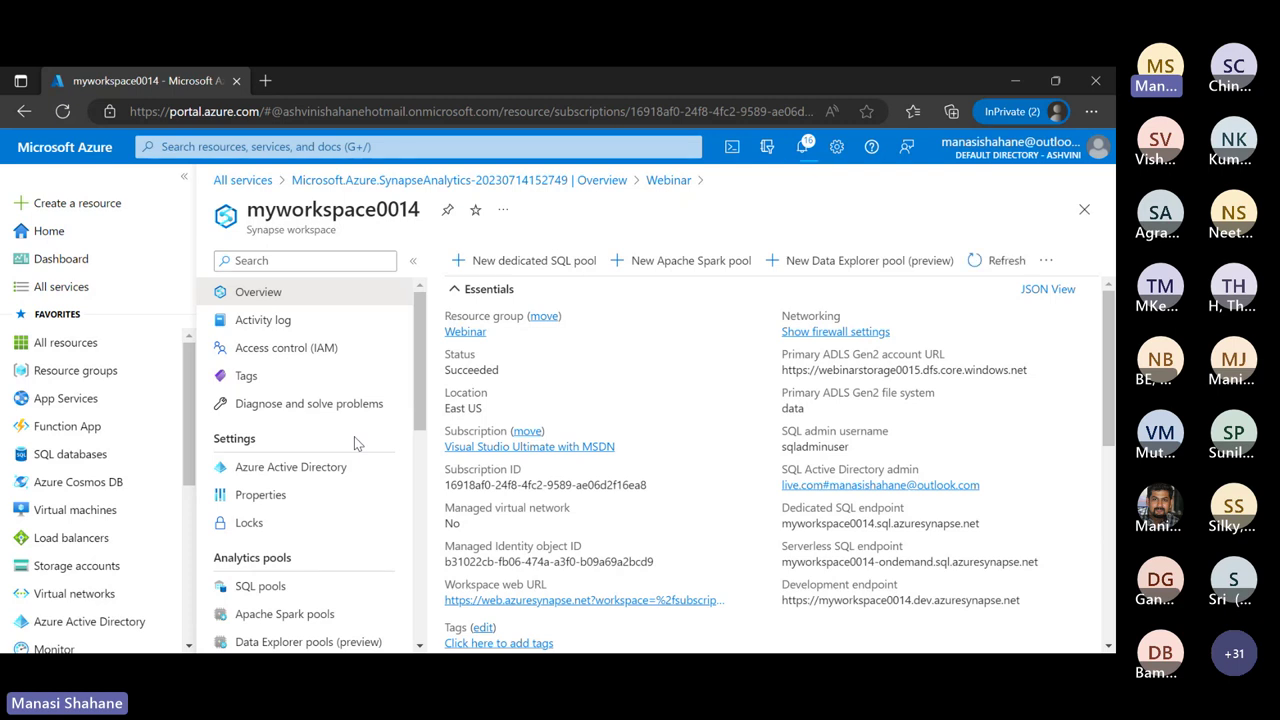
scroll(354, 437, down, 2)
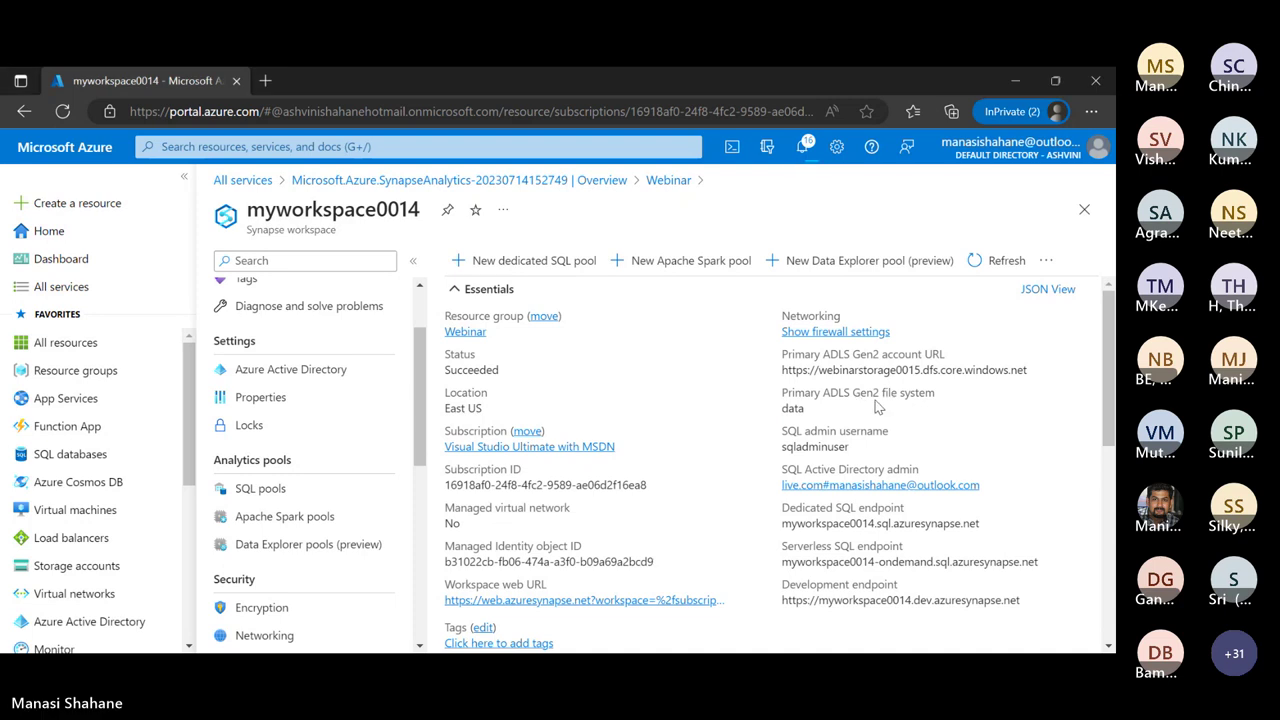
scroll(417, 475, up, 2)
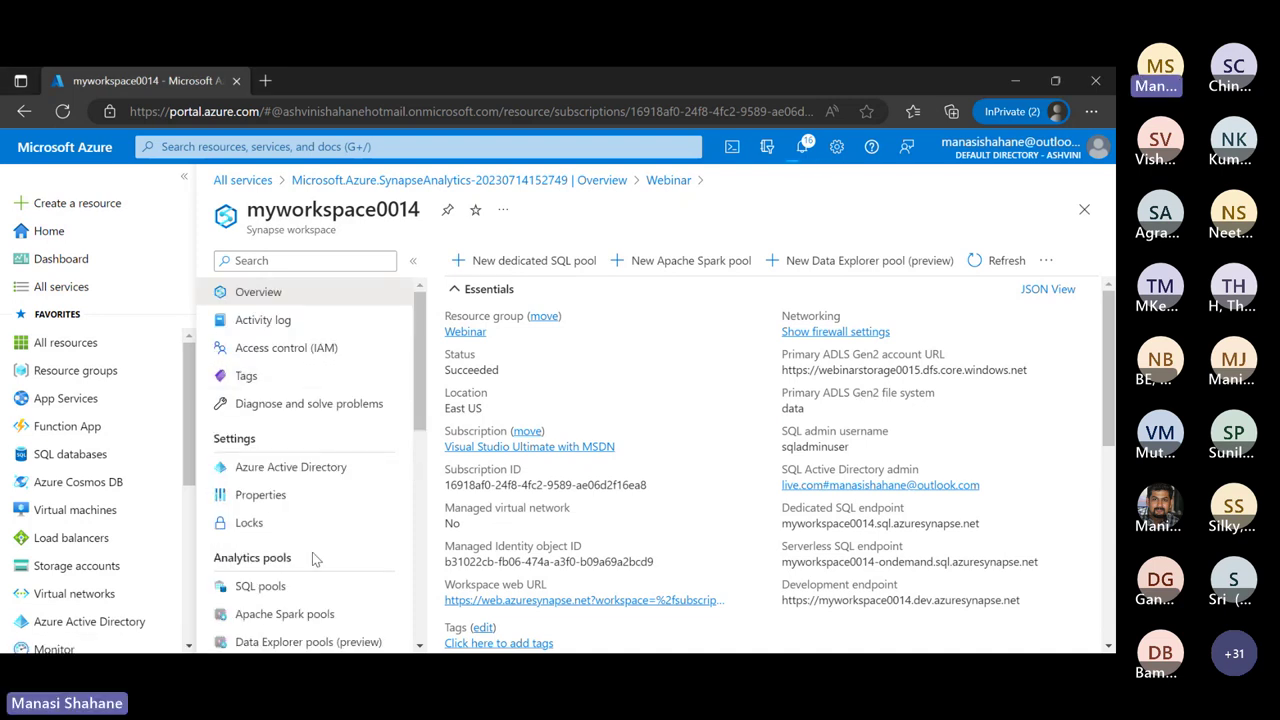
scroll(312, 552, down, 3)
scroll(312, 555, down, 2)
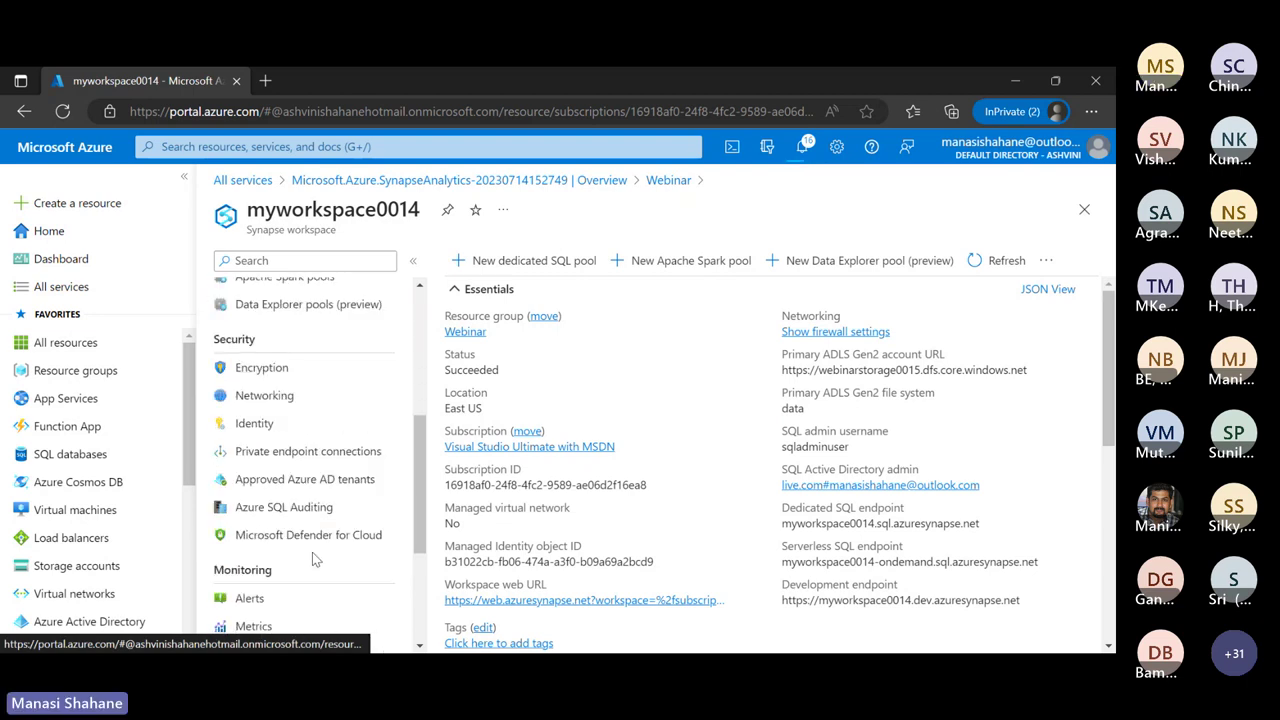
scroll(312, 555, up, 5)
click(1046, 260)
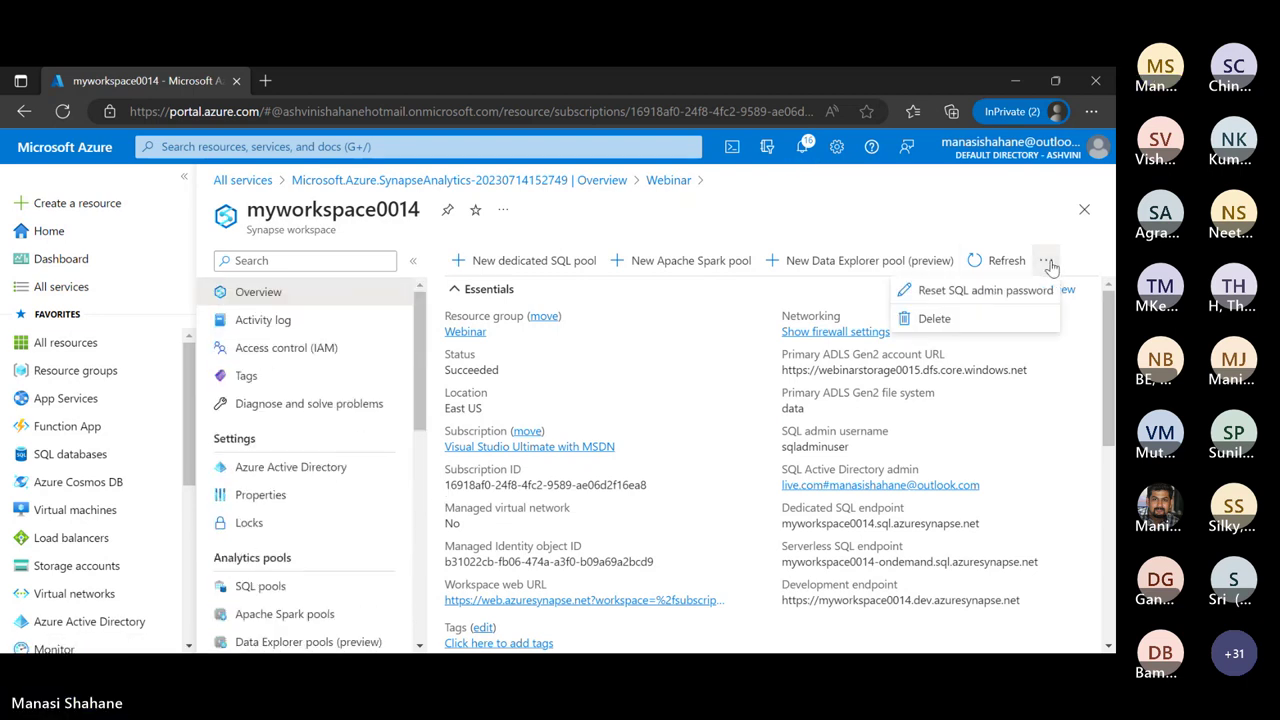
click(684, 340)
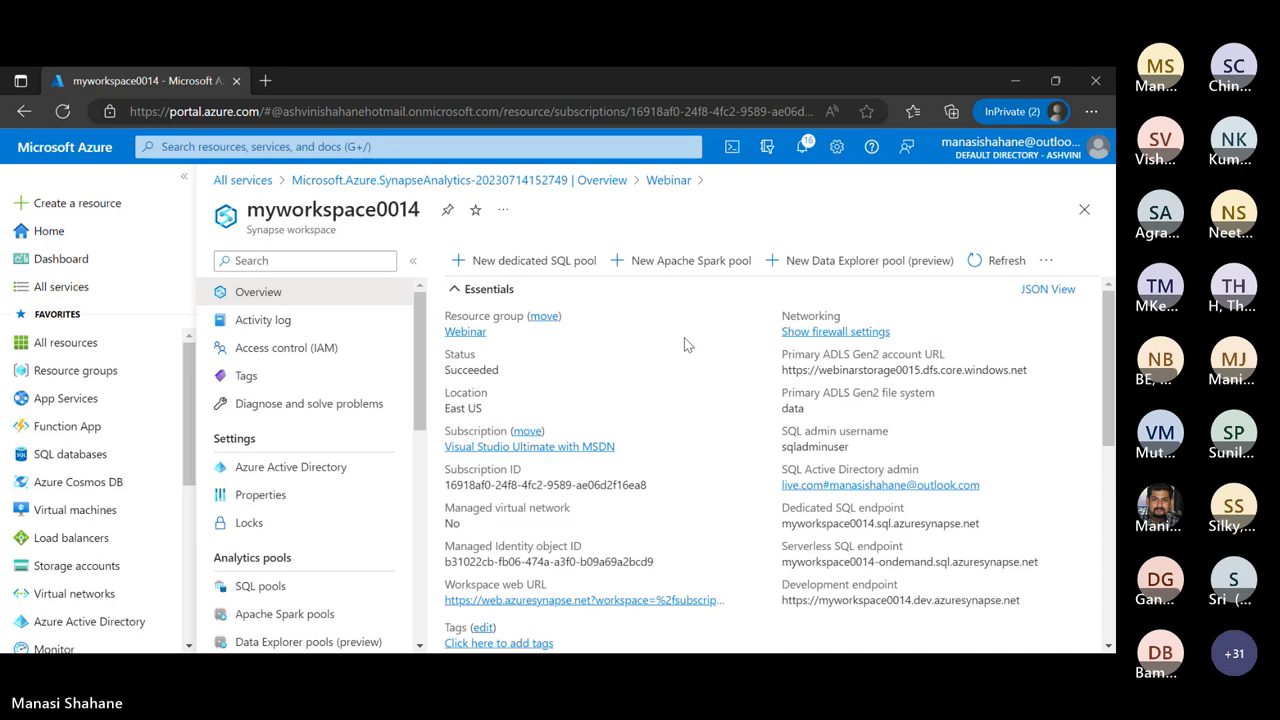
scroll(325, 521, down, 1)
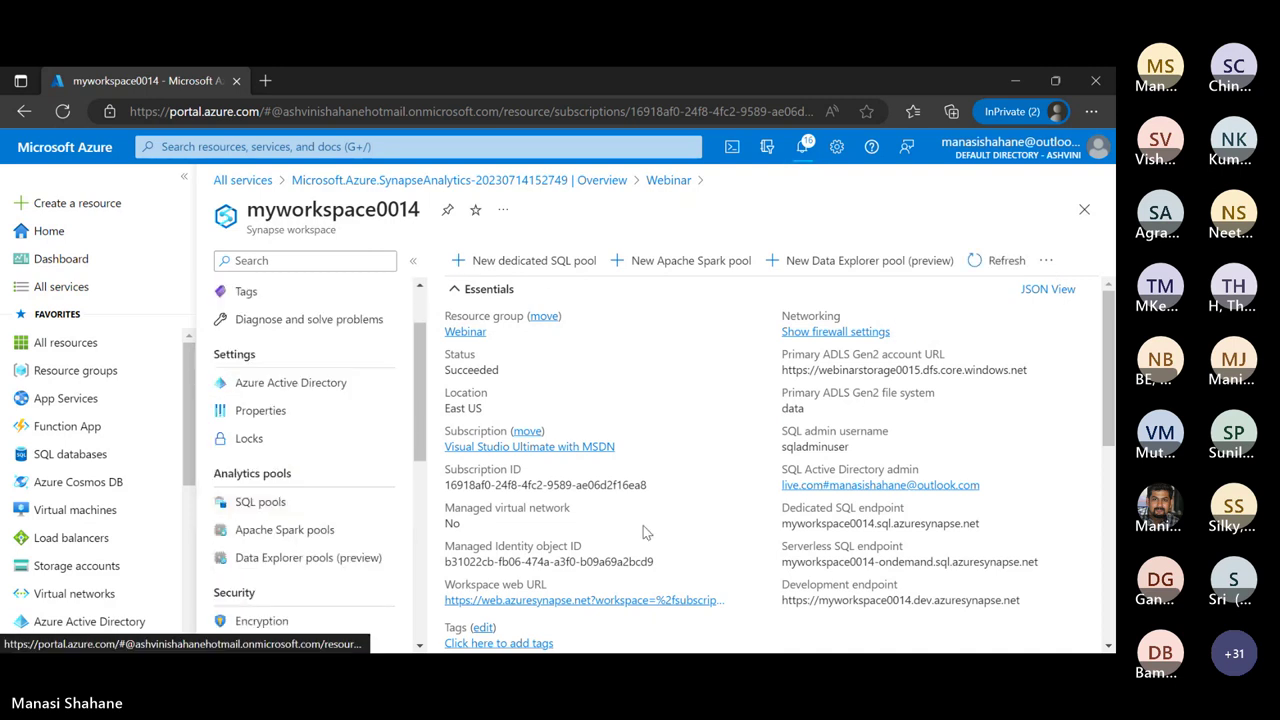
scroll(607, 548, down, 2)
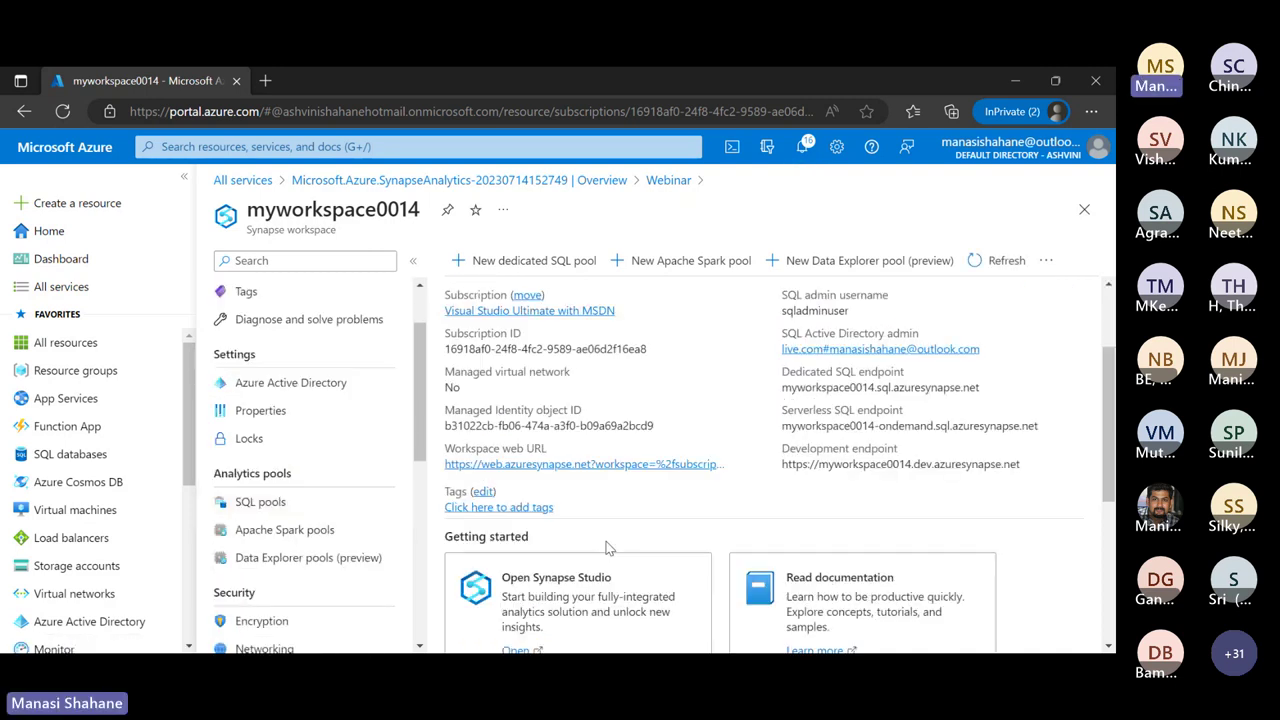
Launch Synapse Studio from the workspace web URL, dismiss the cookie notice, and open the Data hub
click(627, 464)
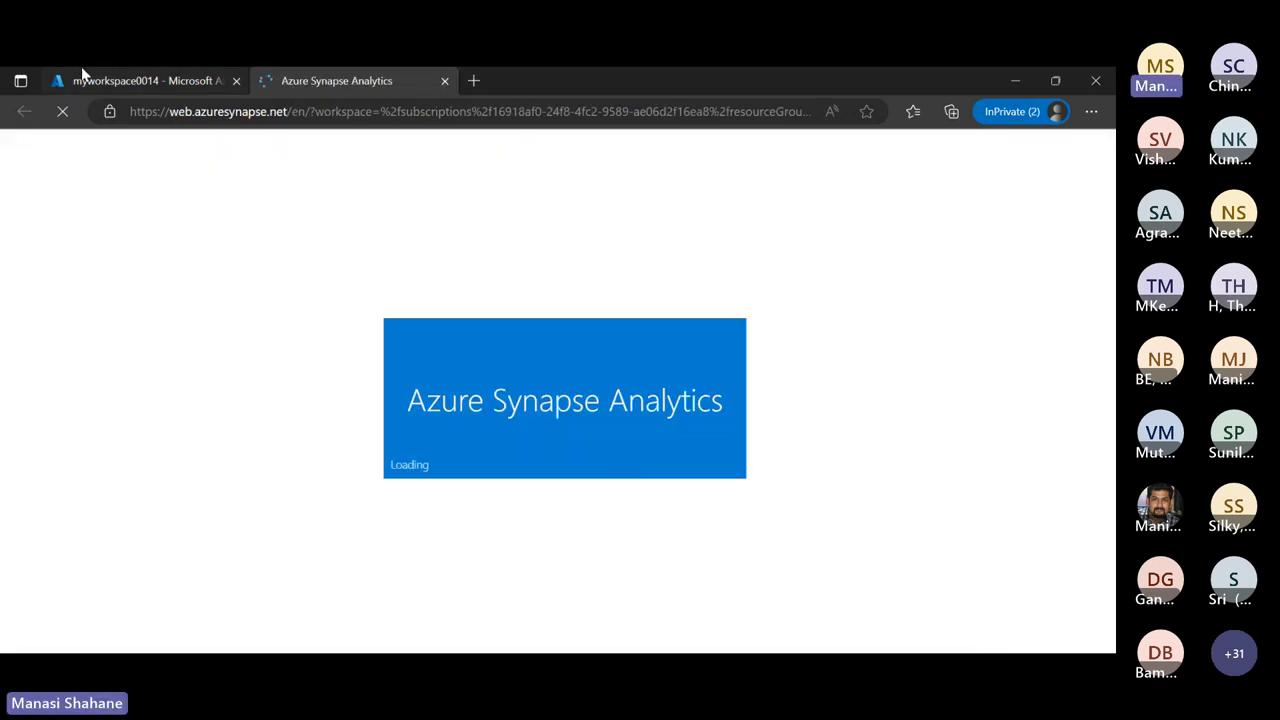
click(113, 82)
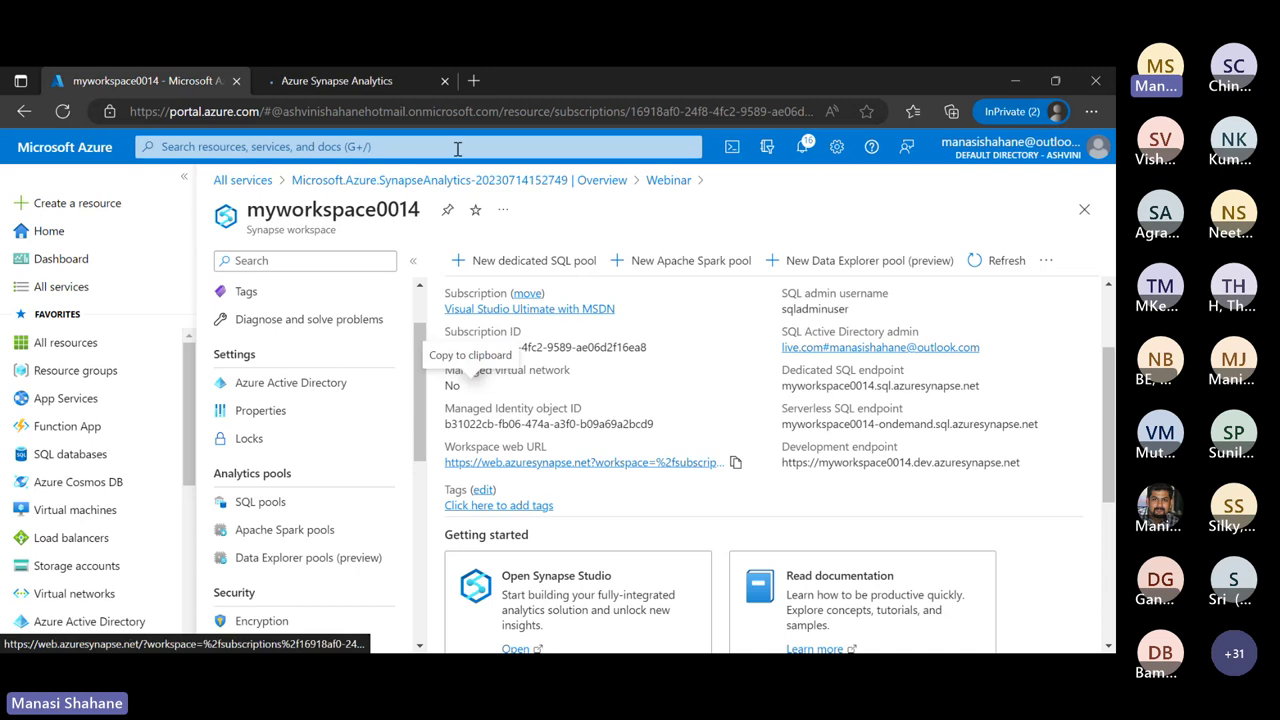
click(362, 89)
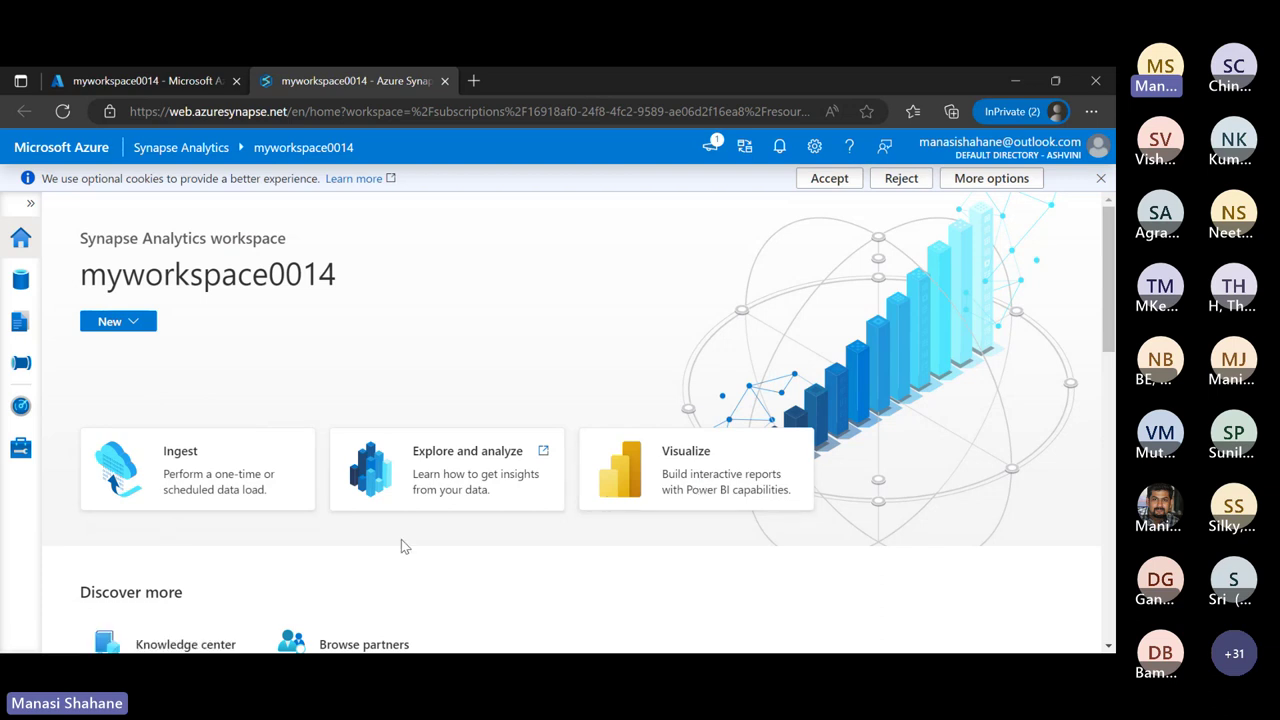
scroll(401, 539, down, 1)
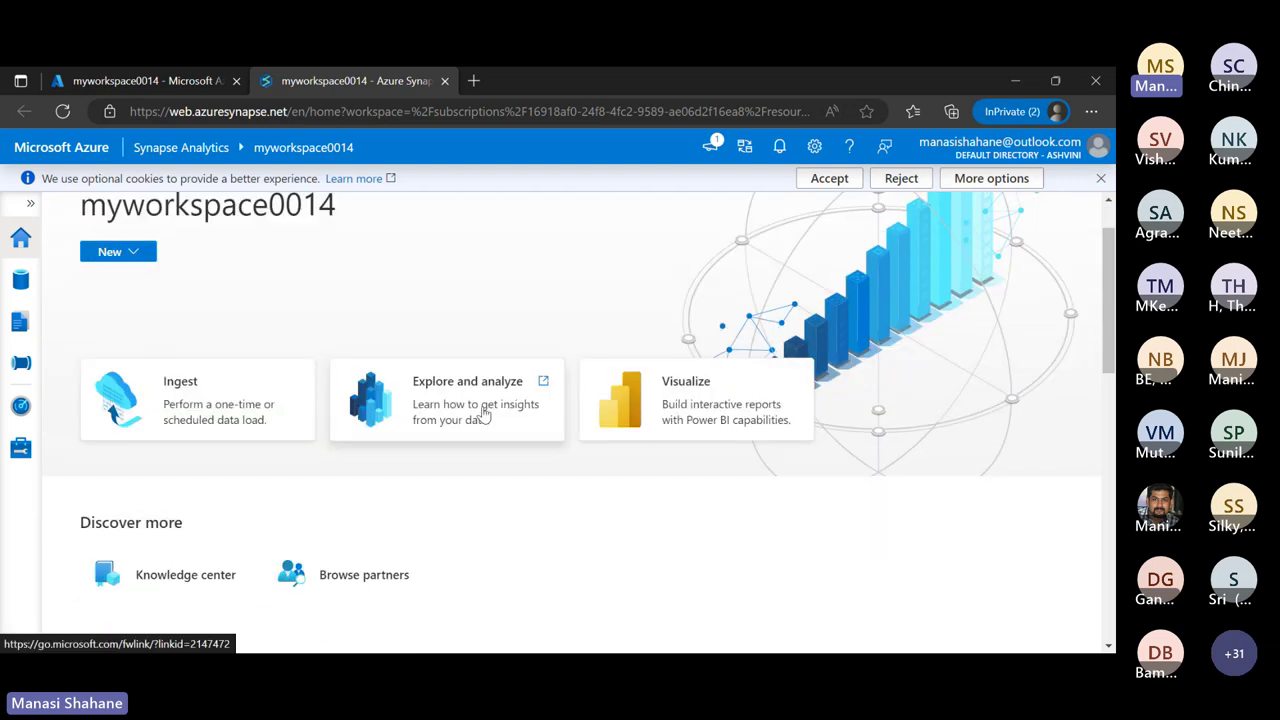
scroll(328, 563, up, 1)
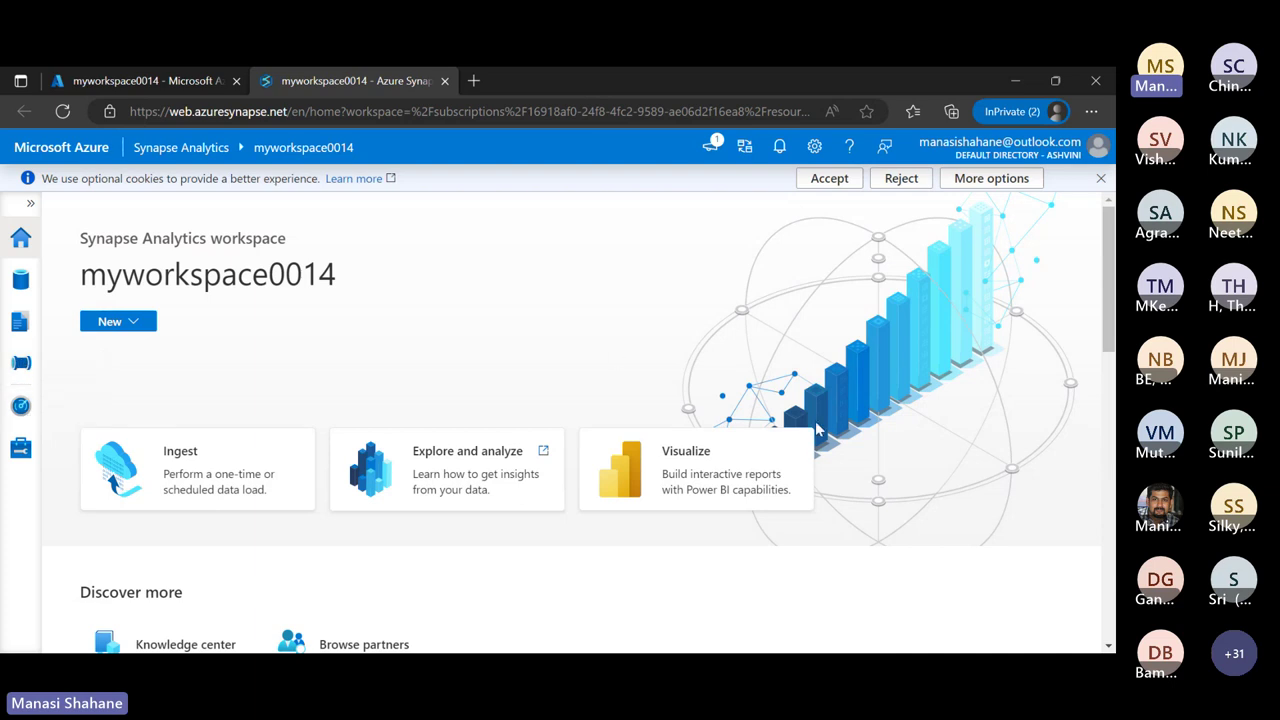
click(1101, 178)
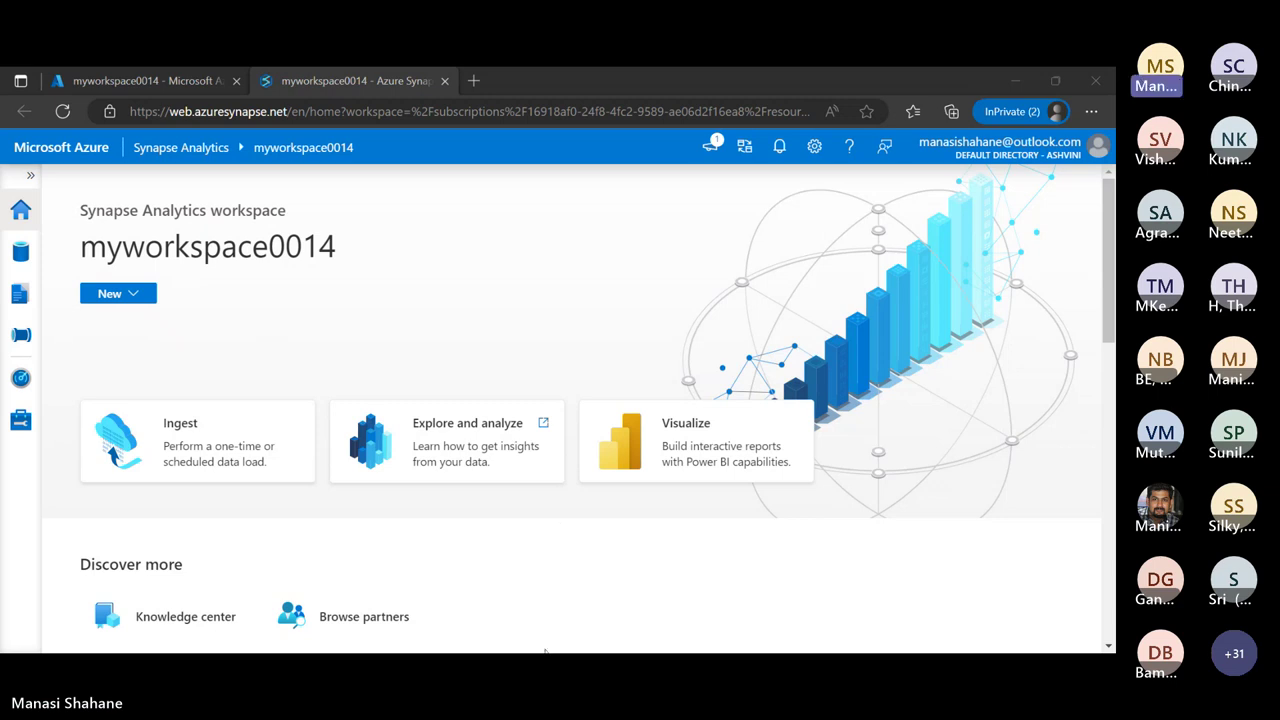
click(146, 294)
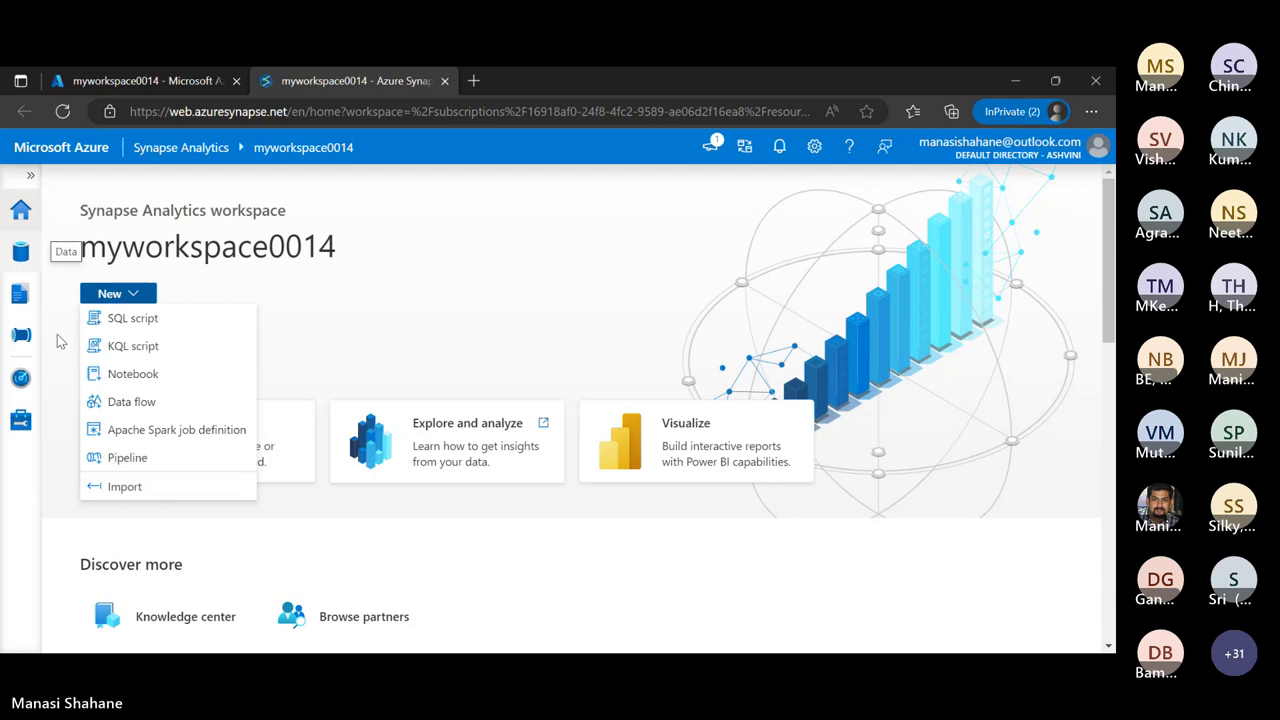
click(24, 255)
click(22, 254)
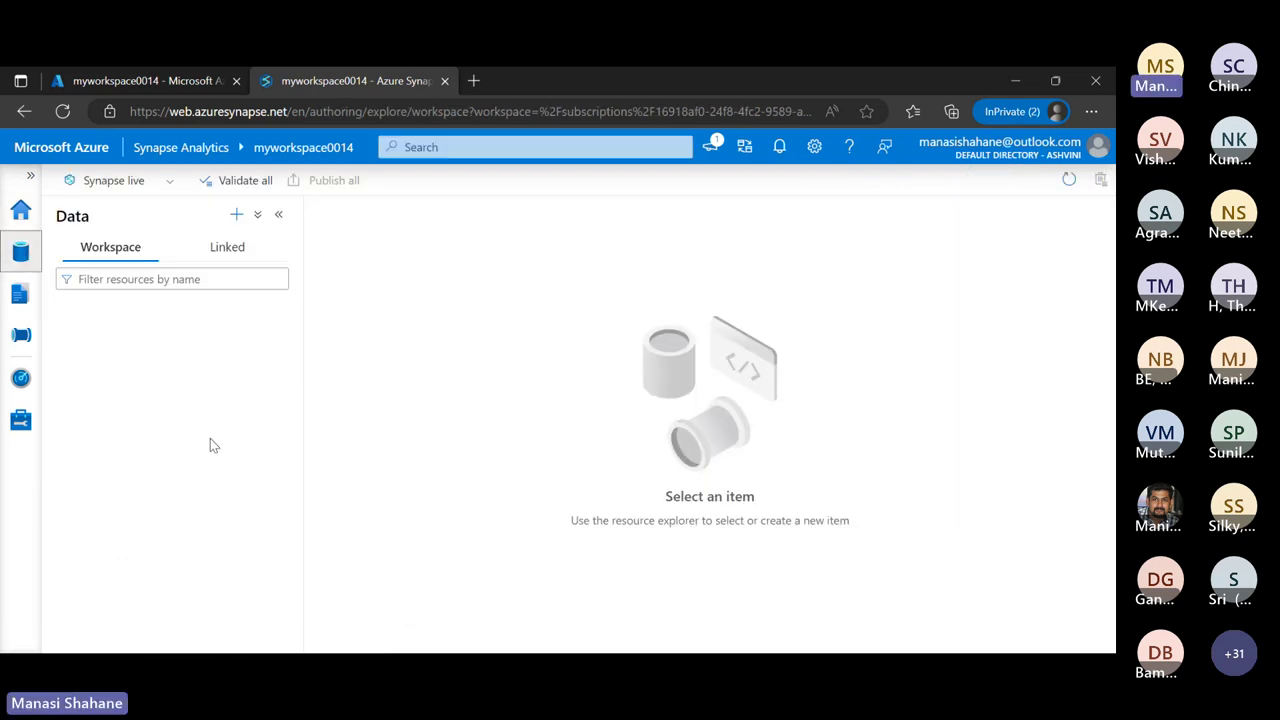
In the Linked tab, expand myworkspace0014's ADLS Gen2 storage and open the data (Primary) container
click(228, 254)
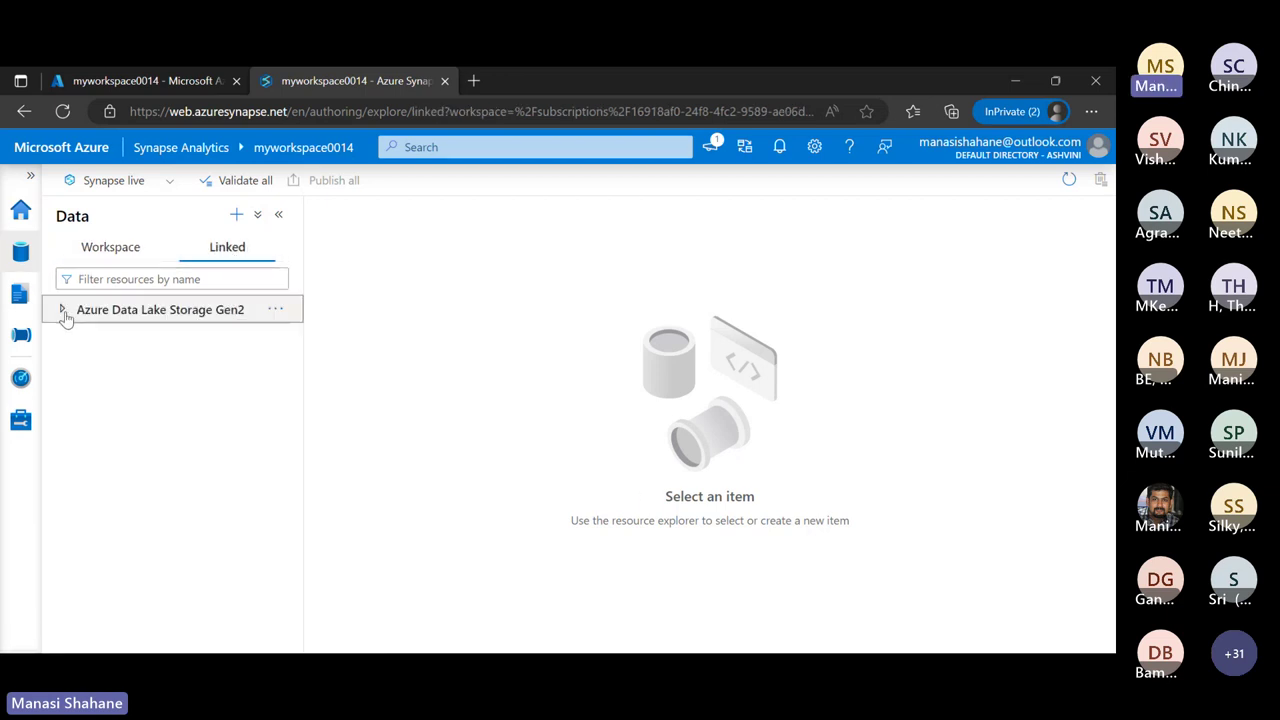
click(63, 312)
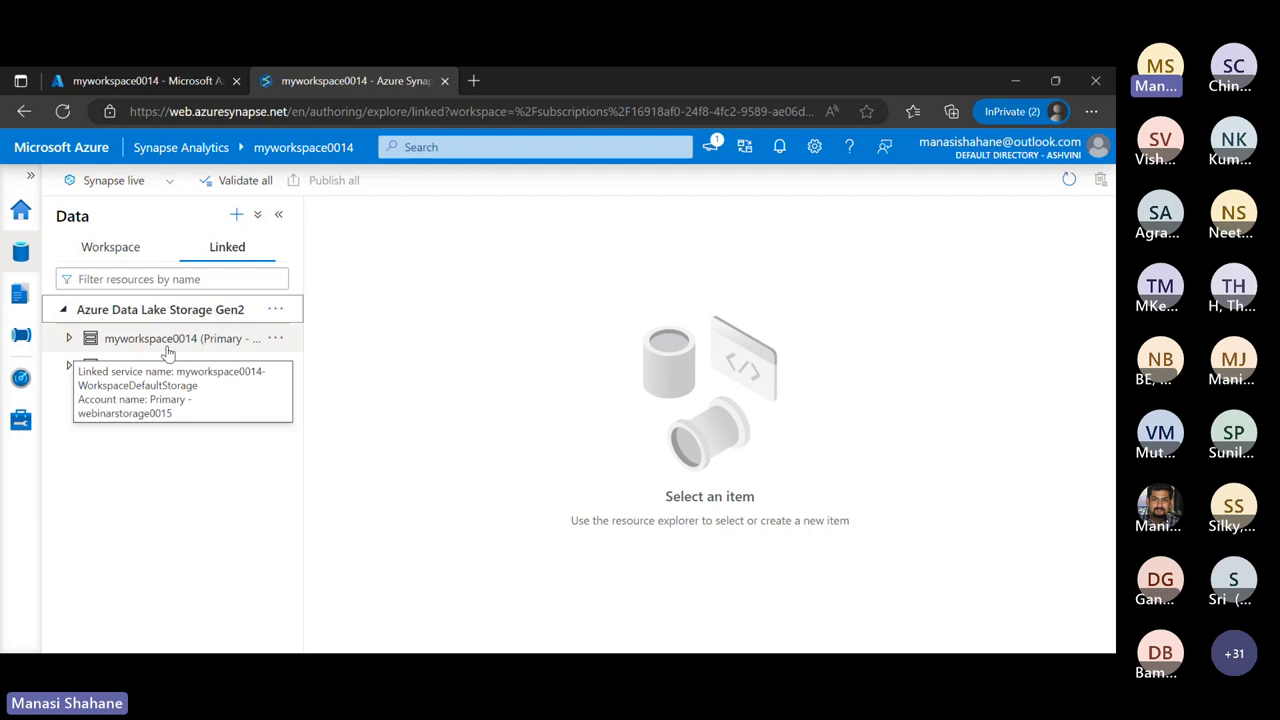
click(69, 339)
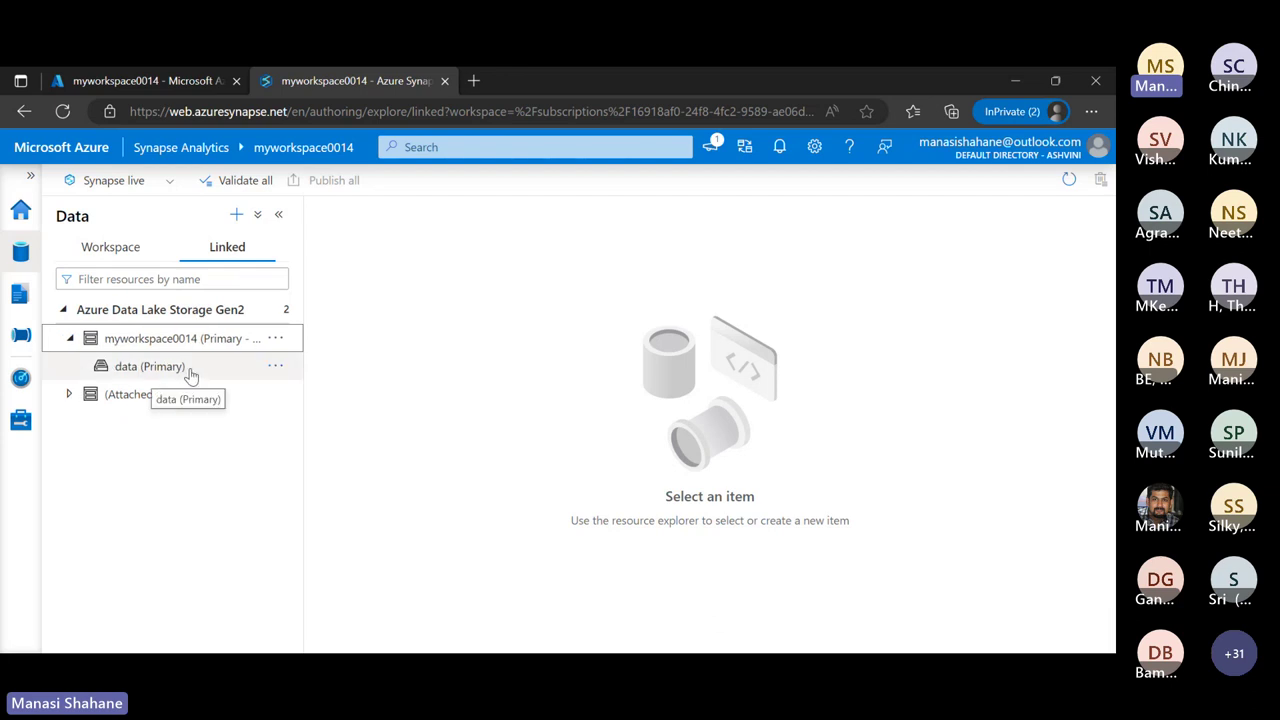
click(275, 367)
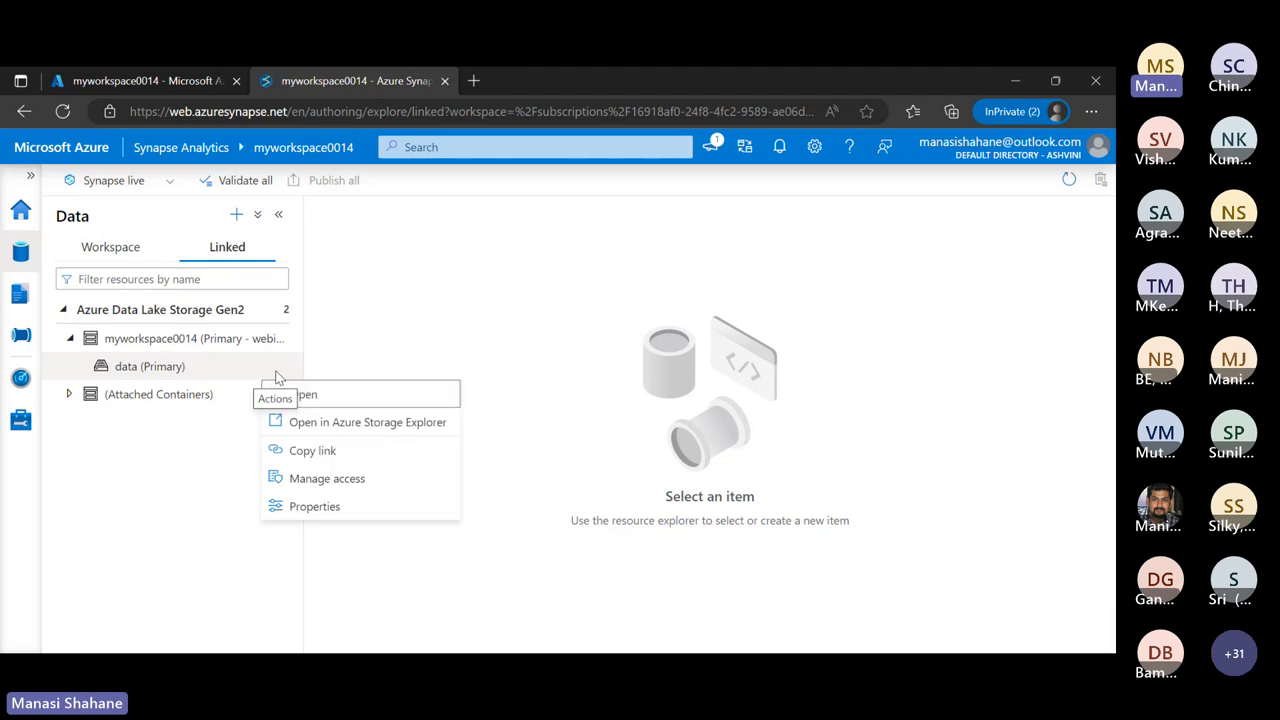
click(178, 366)
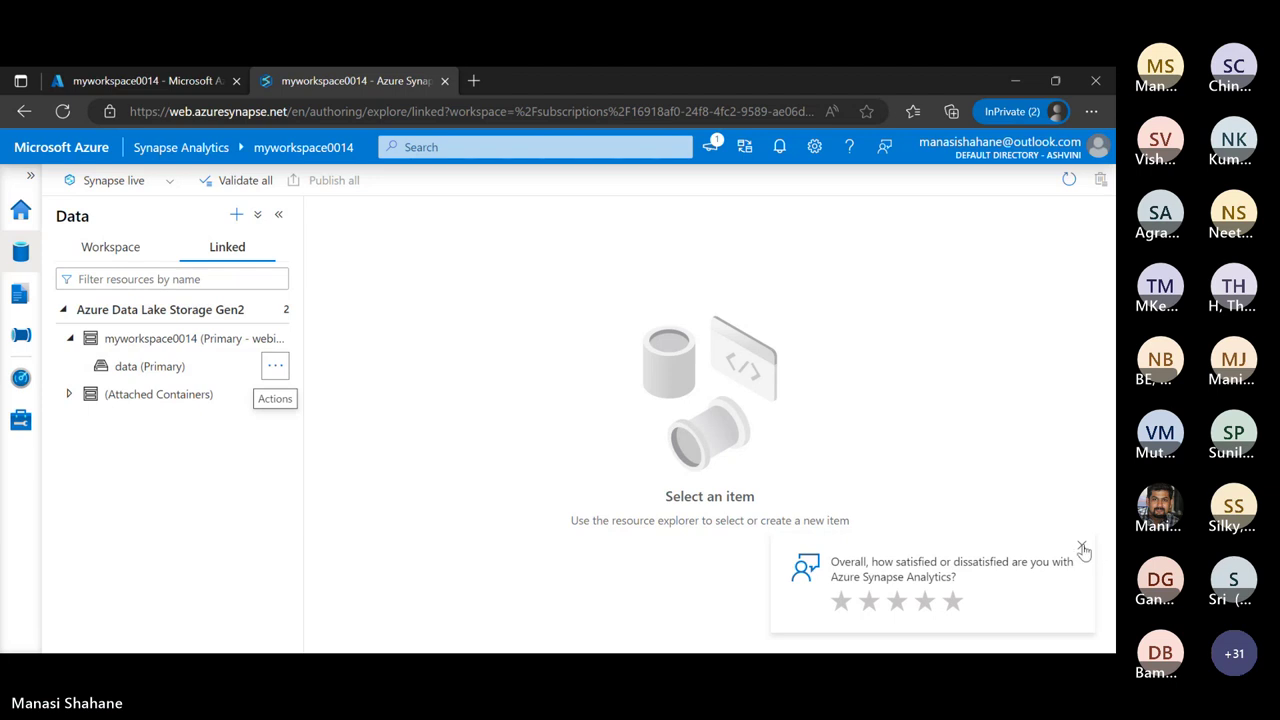
click(1081, 547)
click(145, 364)
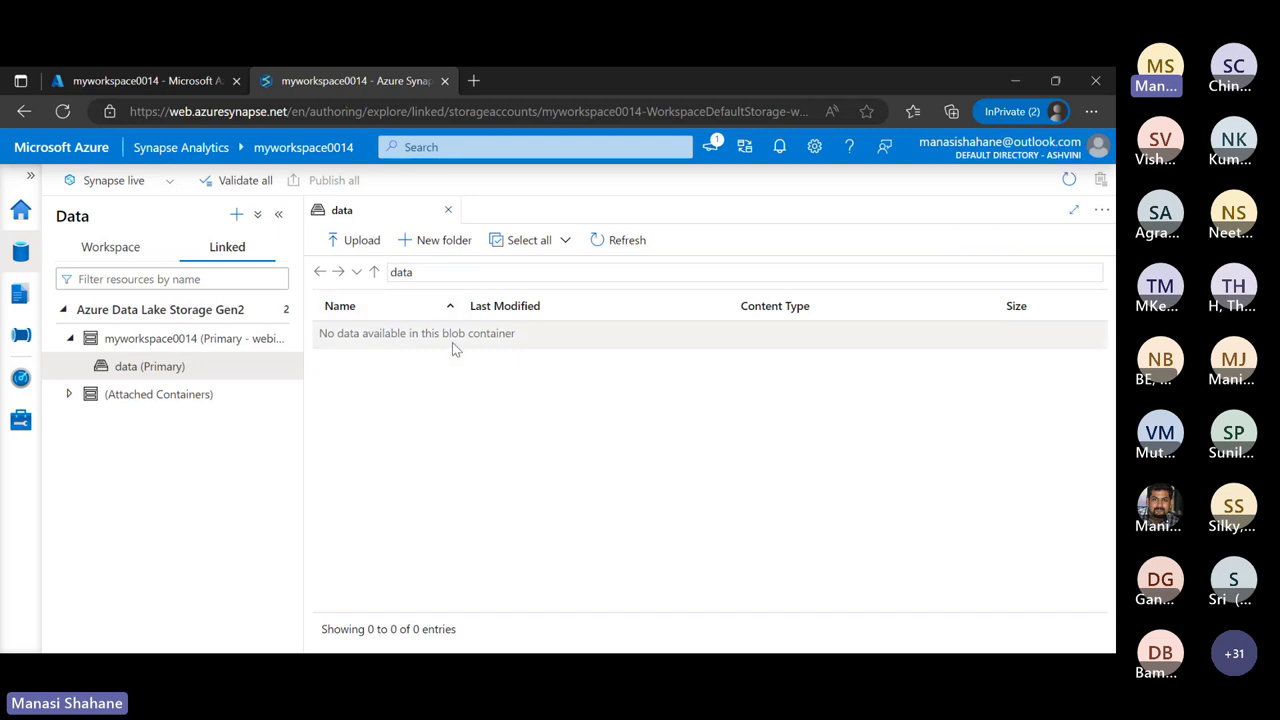
Pick green_tripdata_2023-01 (1).parquet from Downloads and upload the 1.4 MB file
click(346, 244)
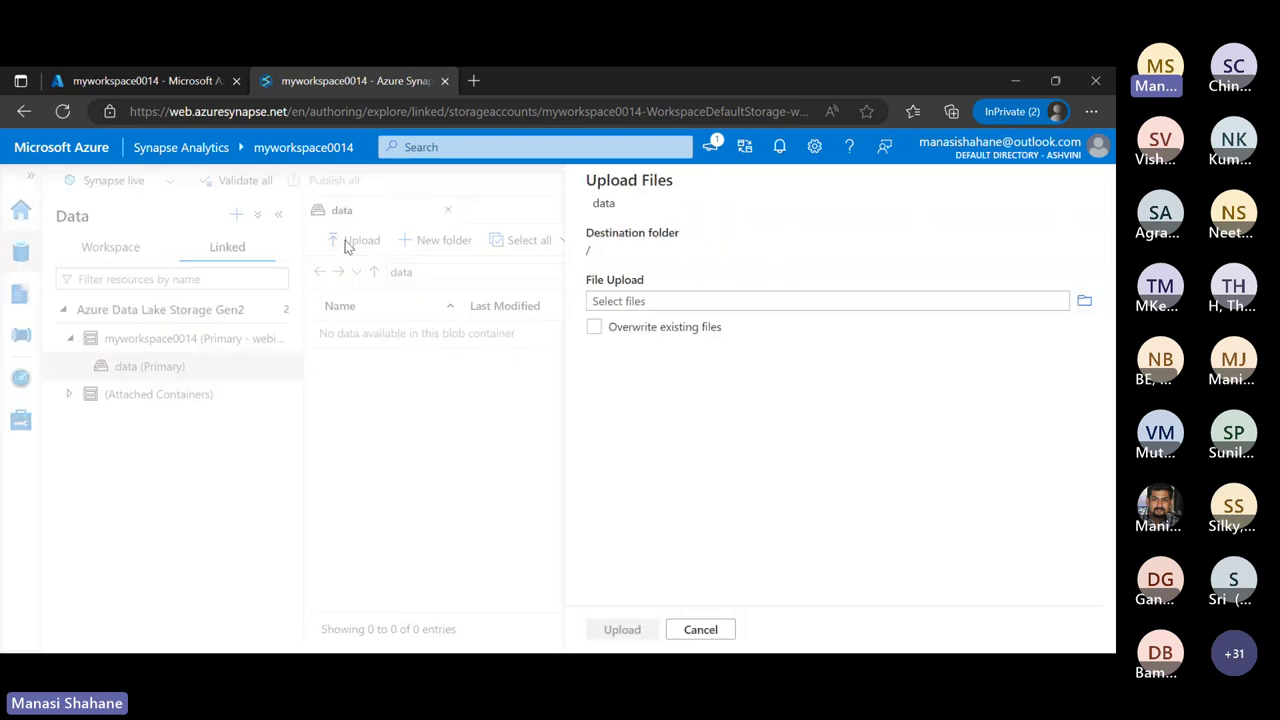
click(1086, 304)
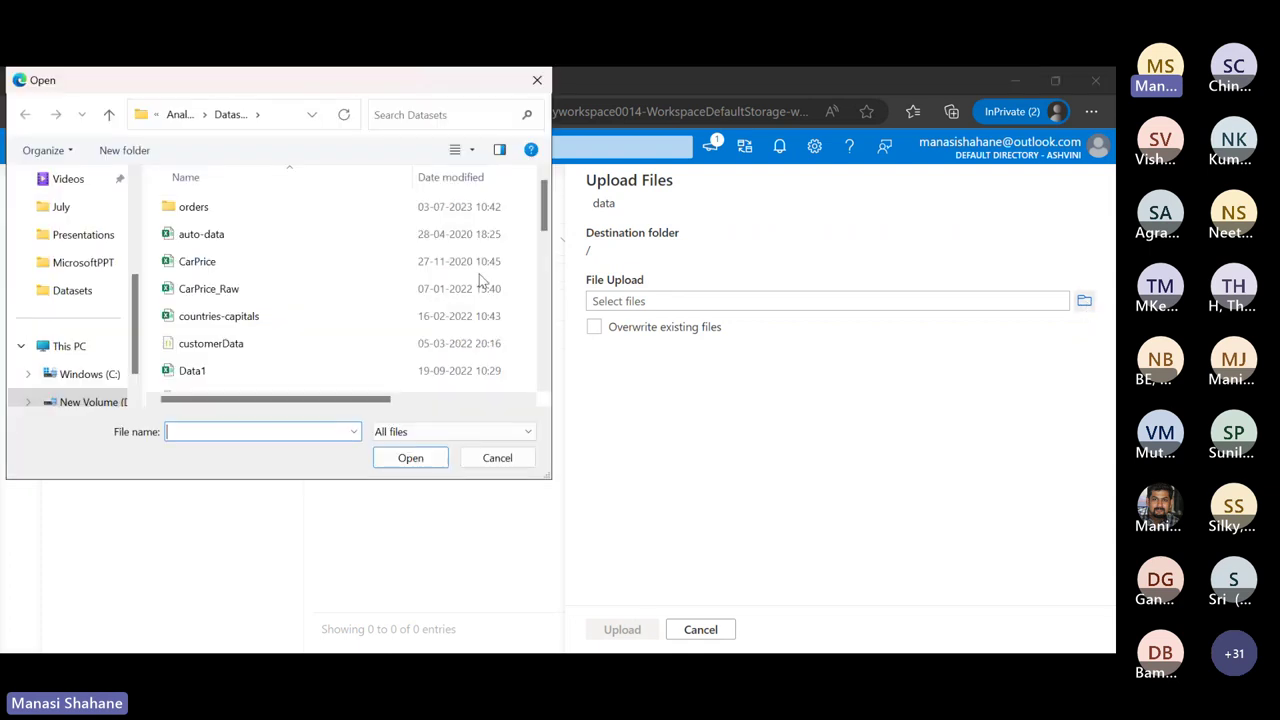
scroll(90, 226, up, 3)
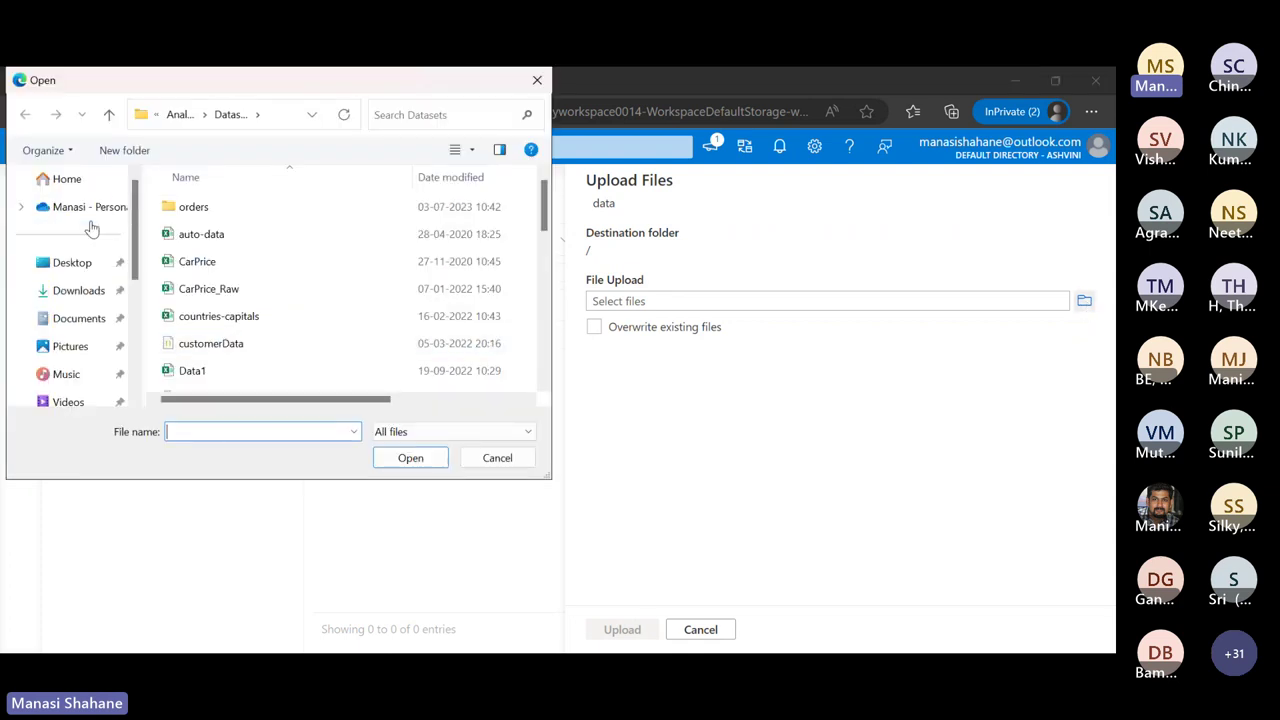
click(92, 292)
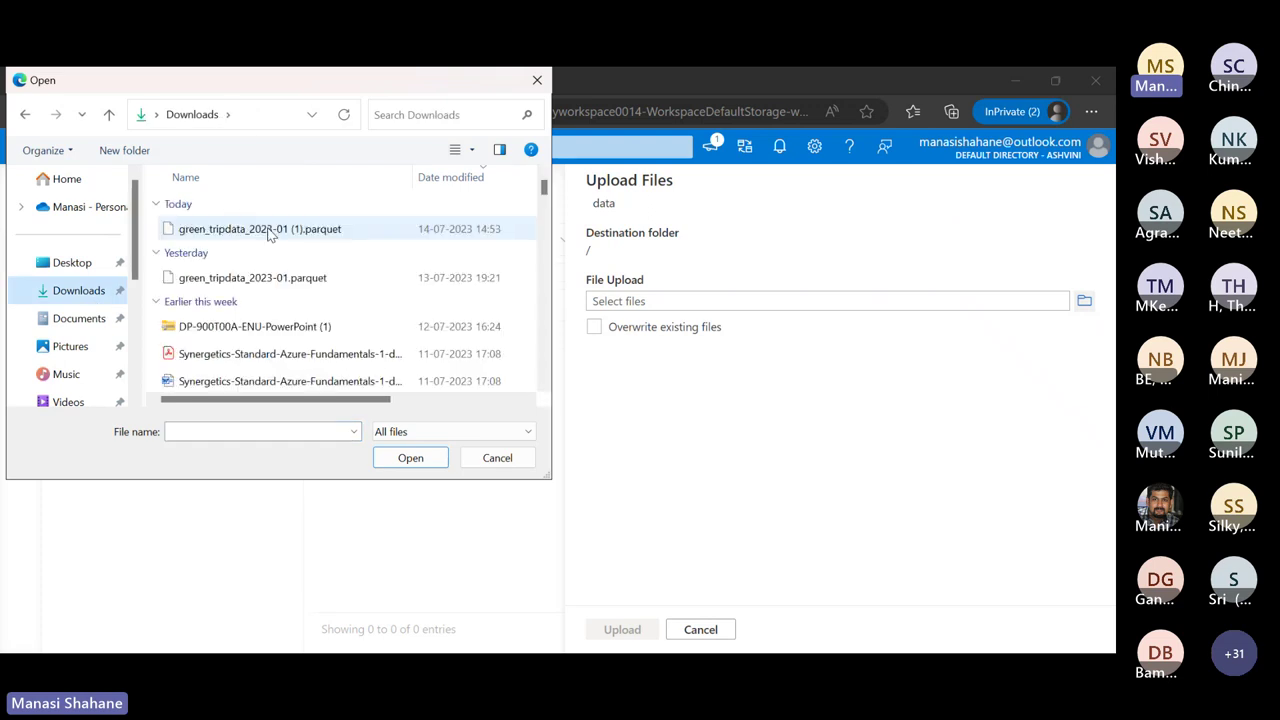
click(268, 231)
click(421, 465)
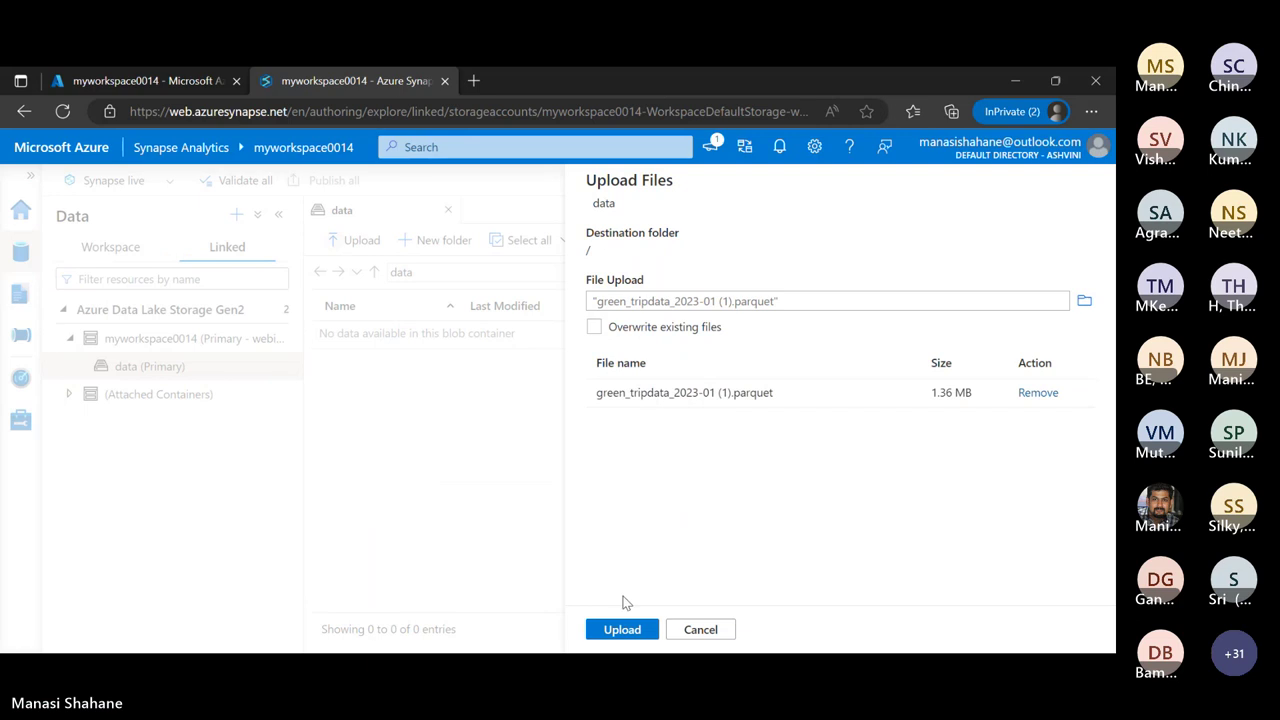
click(622, 630)
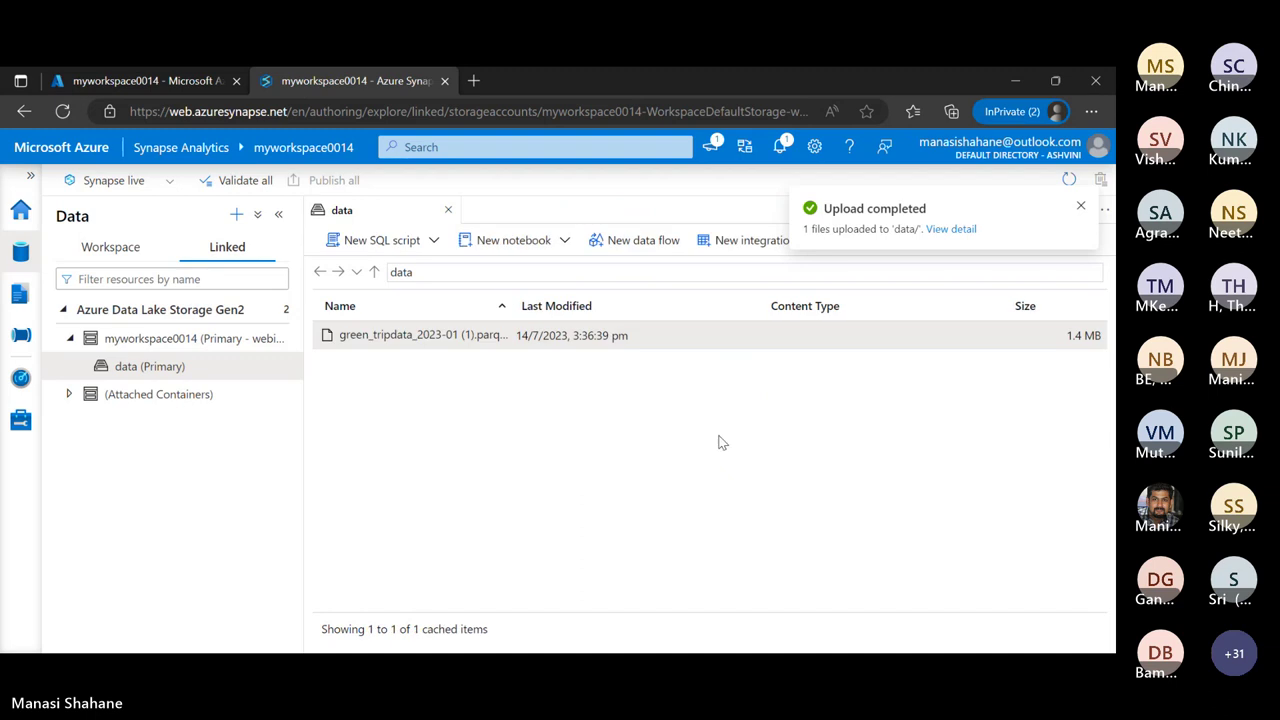
mouse_move(298, 368)
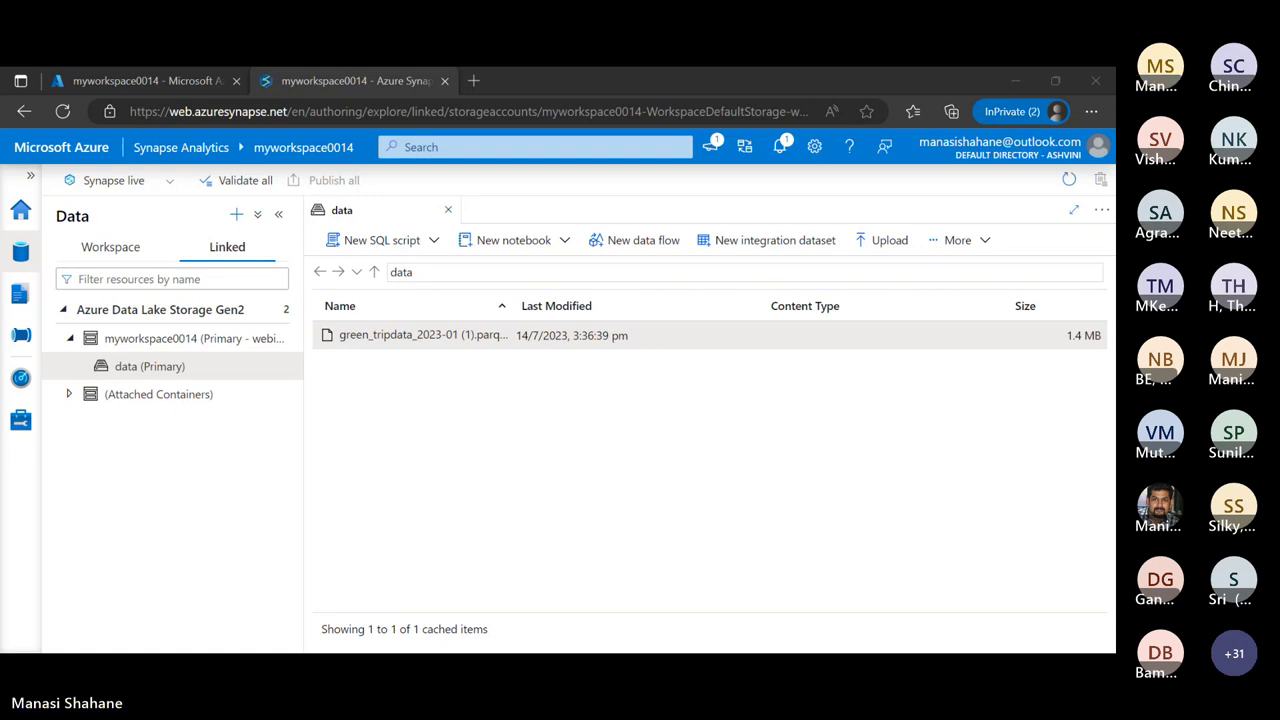
click(283, 367)
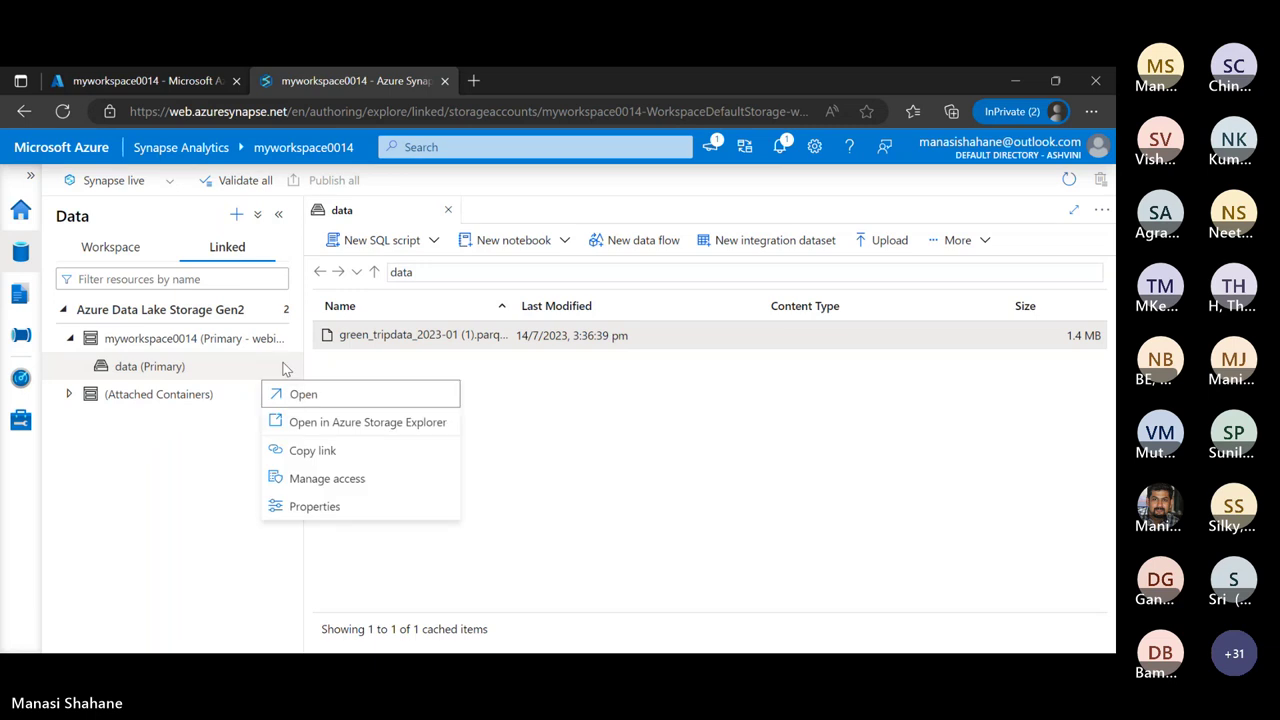
click(510, 385)
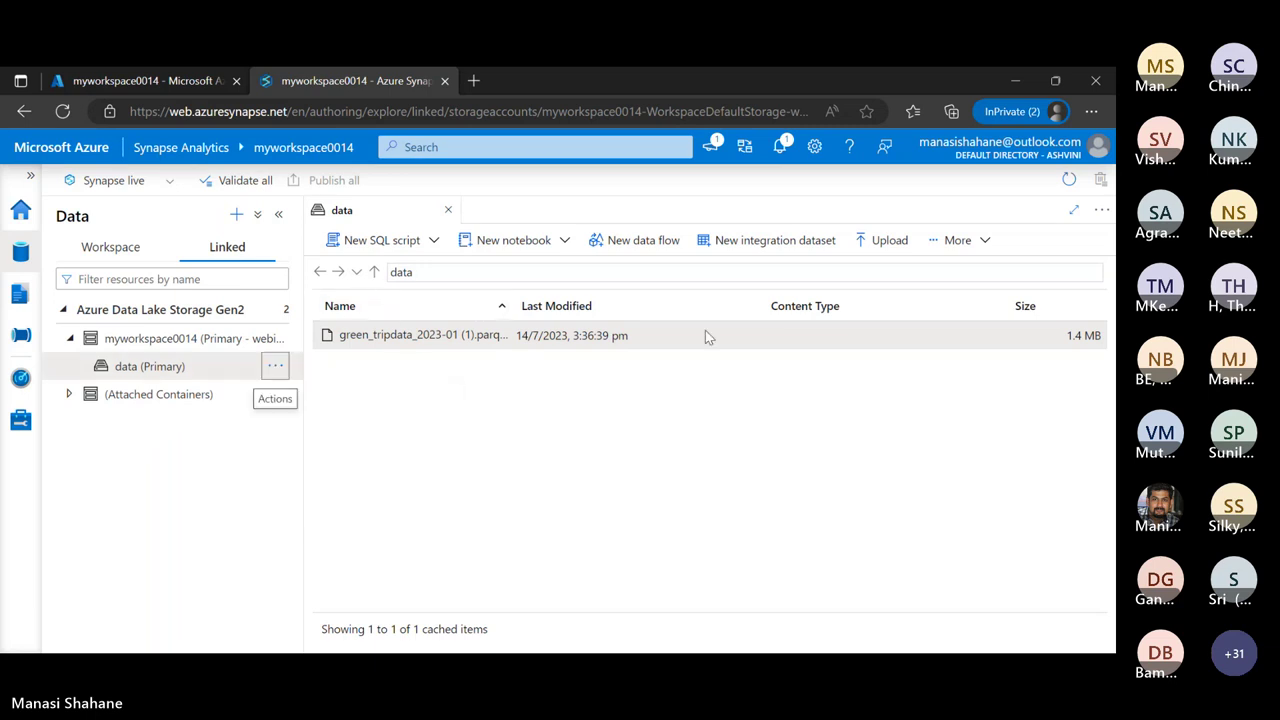
In the Azure portal, open the Containers list of storage account webinarstorage0015
click(178, 87)
mouse_move(133, 527)
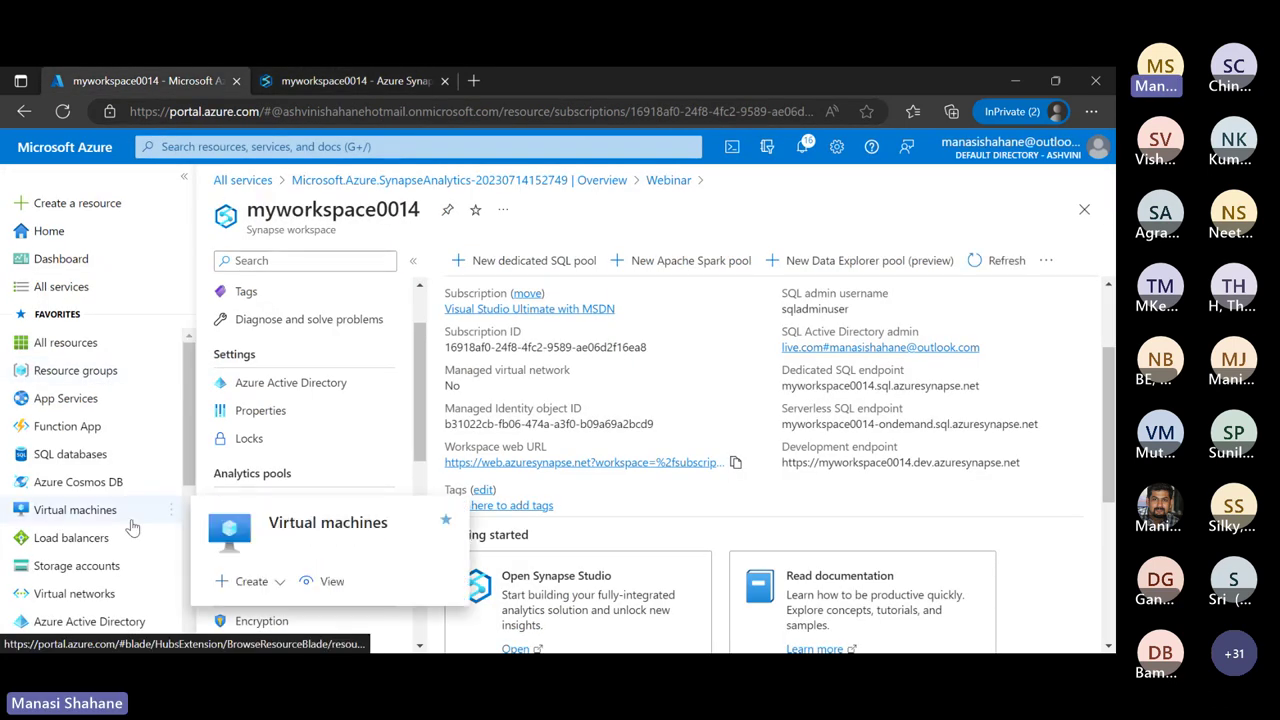
click(82, 565)
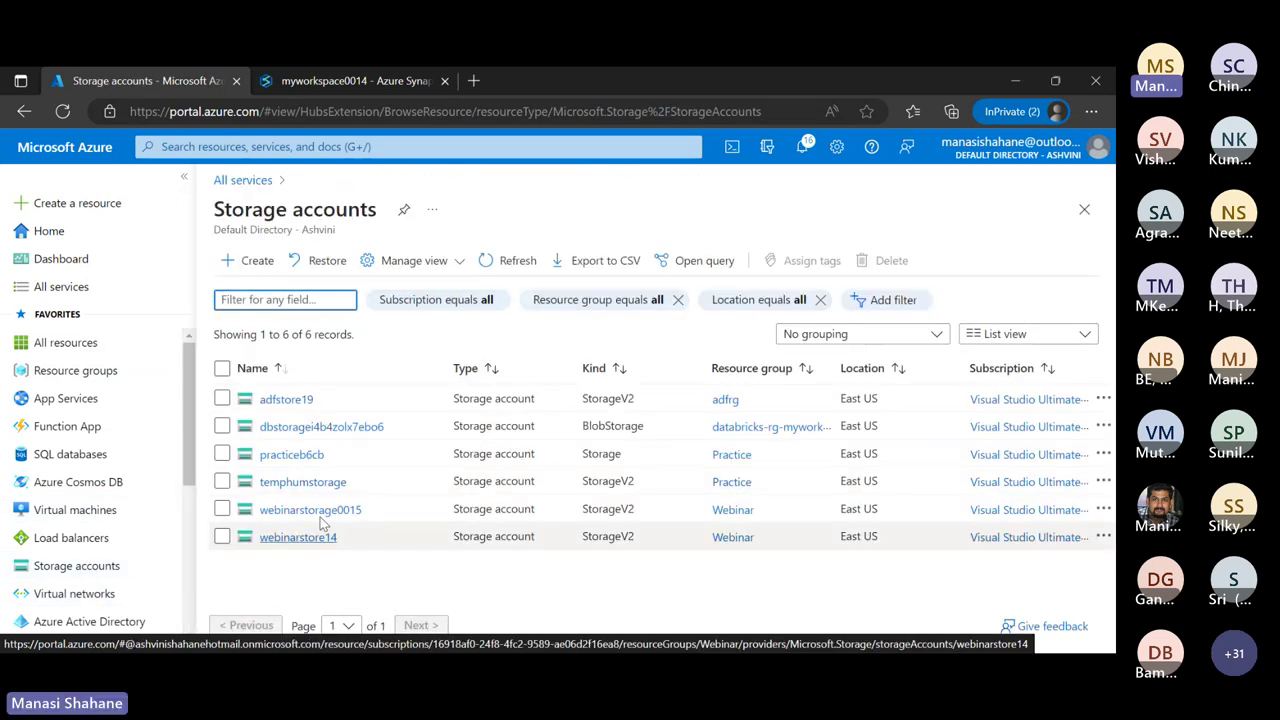
click(316, 511)
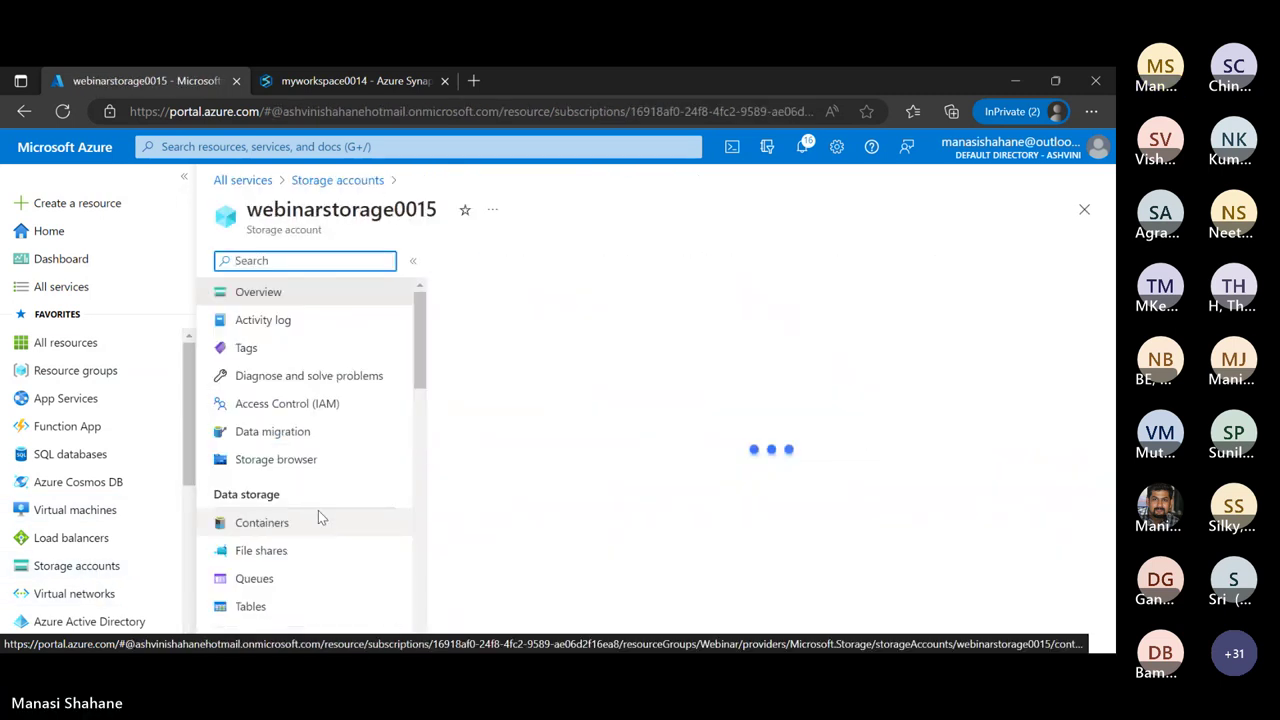
click(262, 551)
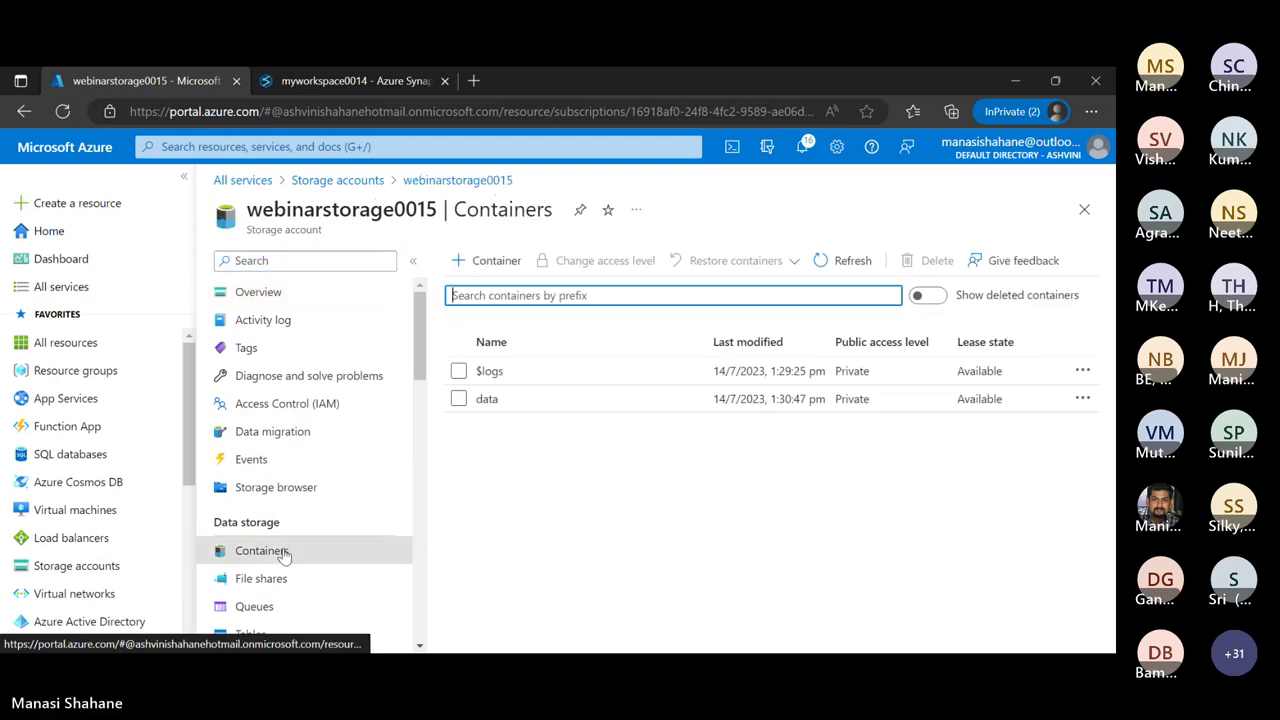
Confirm the green_tripdata parquet file is in the data container, then return to Containers
click(507, 403)
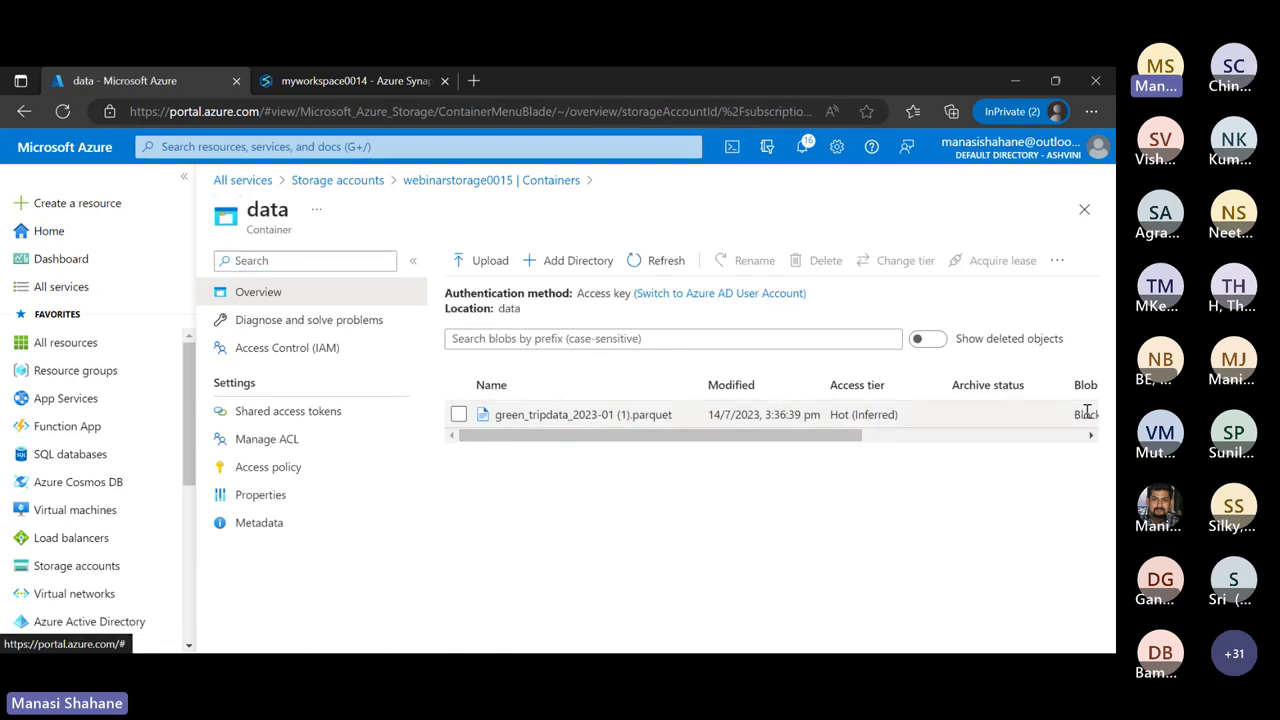
scroll(868, 428, right, 5)
scroll(868, 428, left, 5)
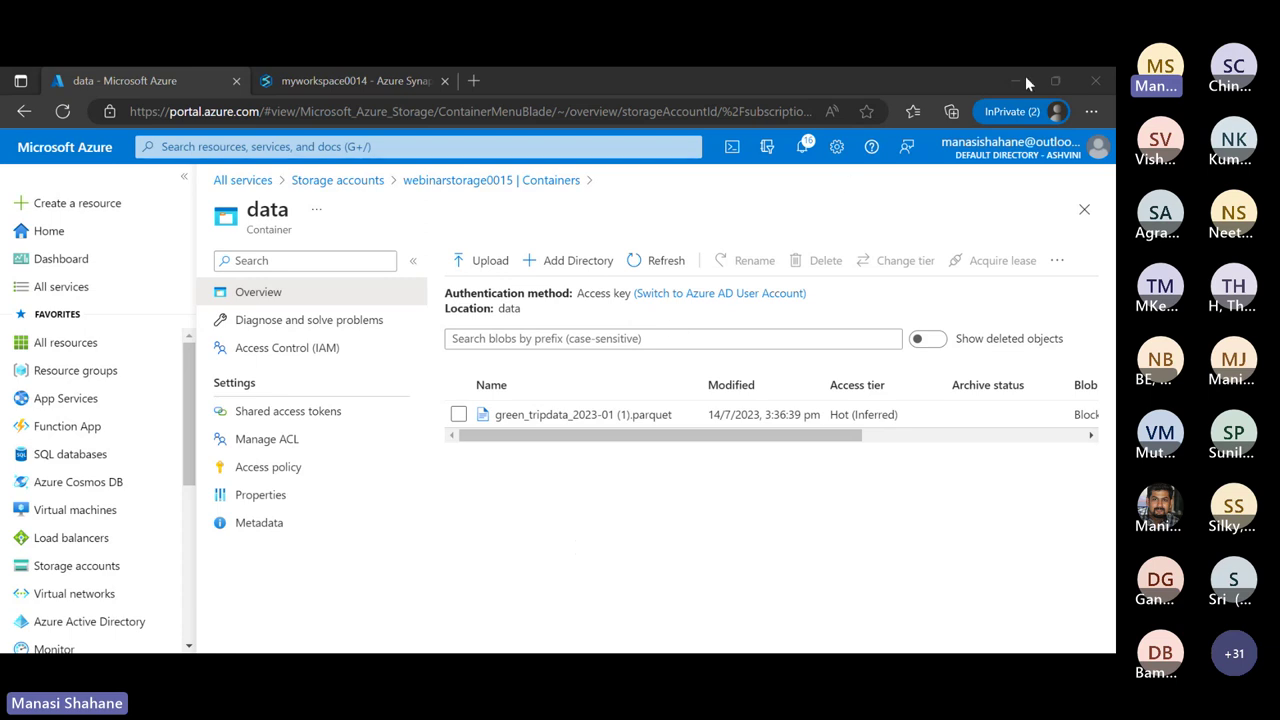
click(612, 338)
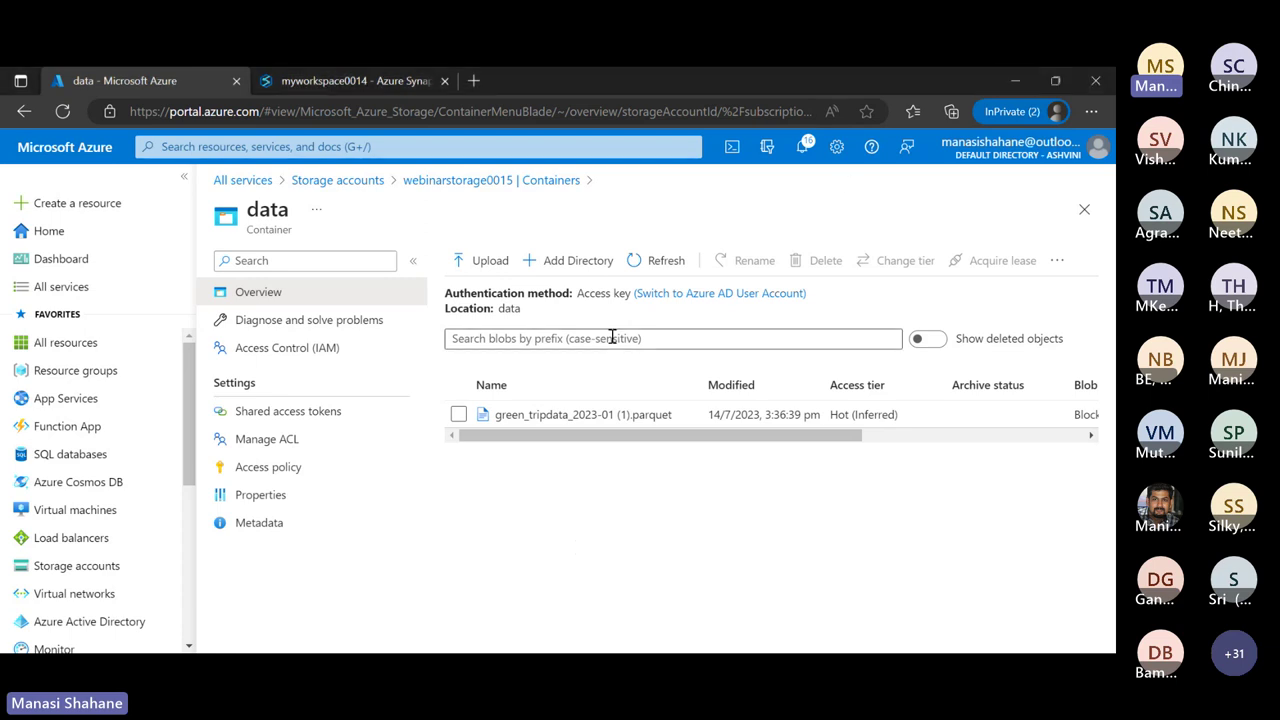
click(511, 182)
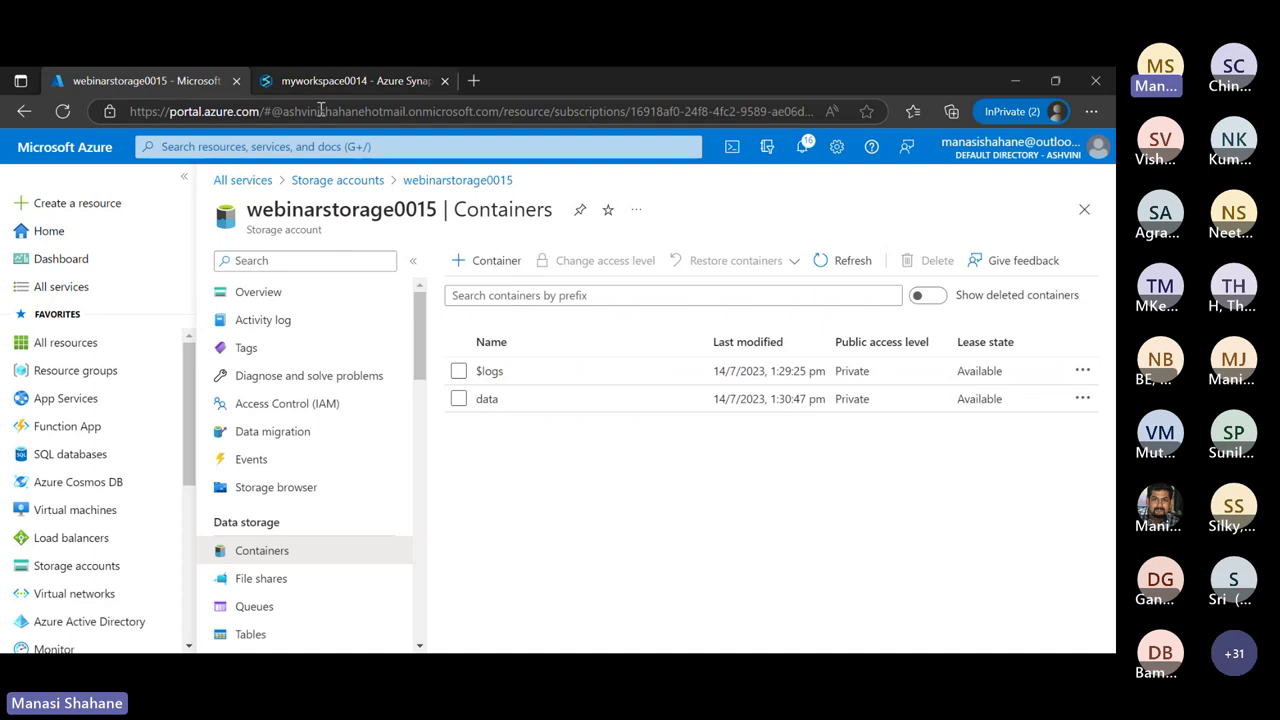
Review the file's New notebook and New SQL script options, go Home, then close Synapse Studio
click(341, 84)
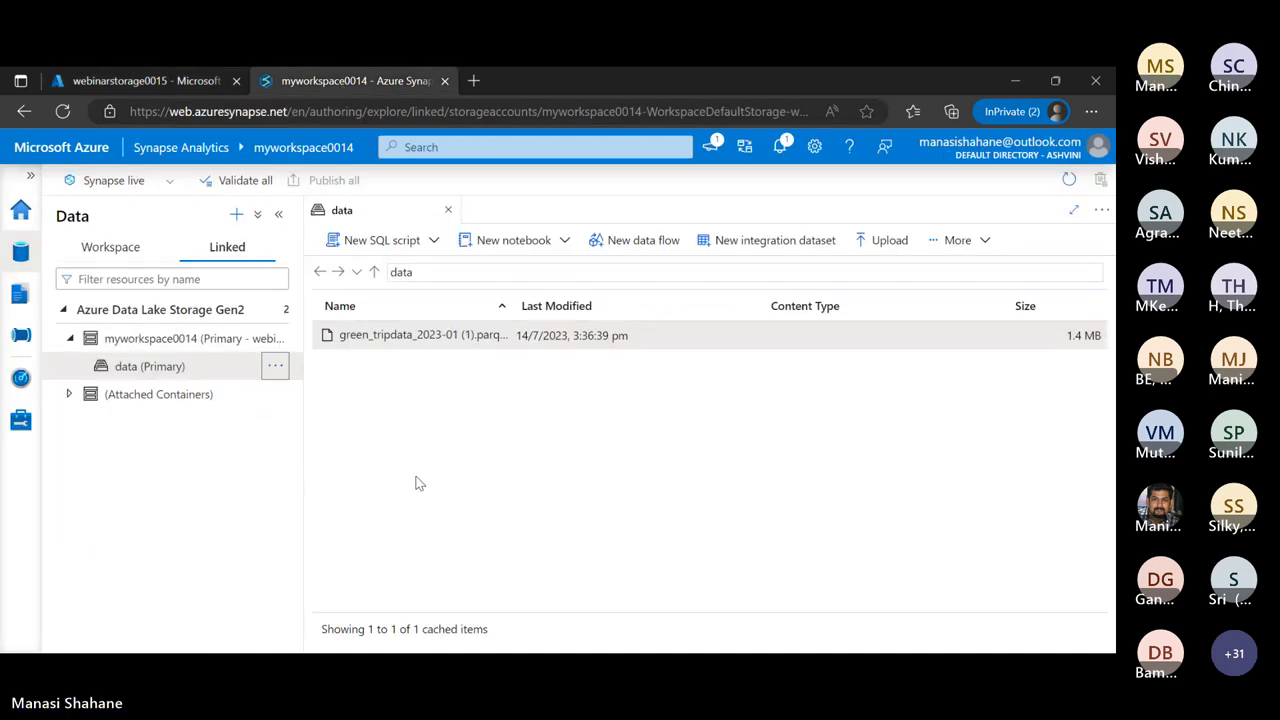
click(564, 241)
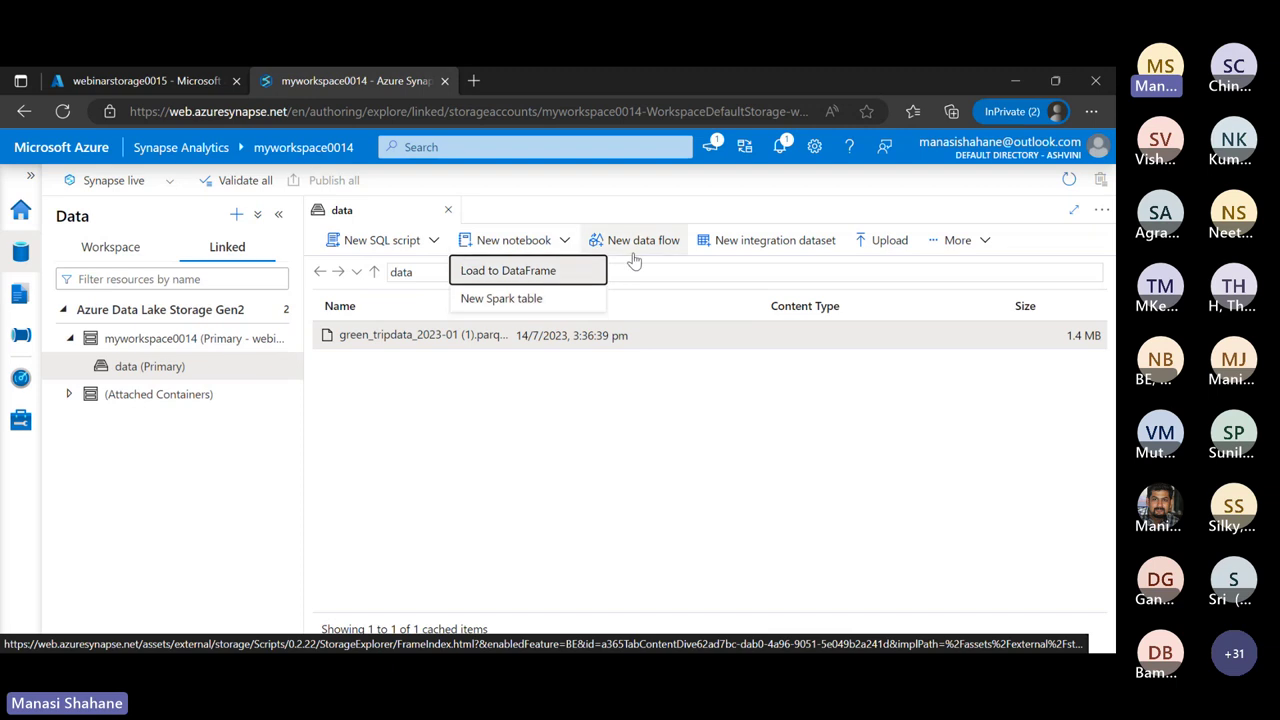
click(434, 241)
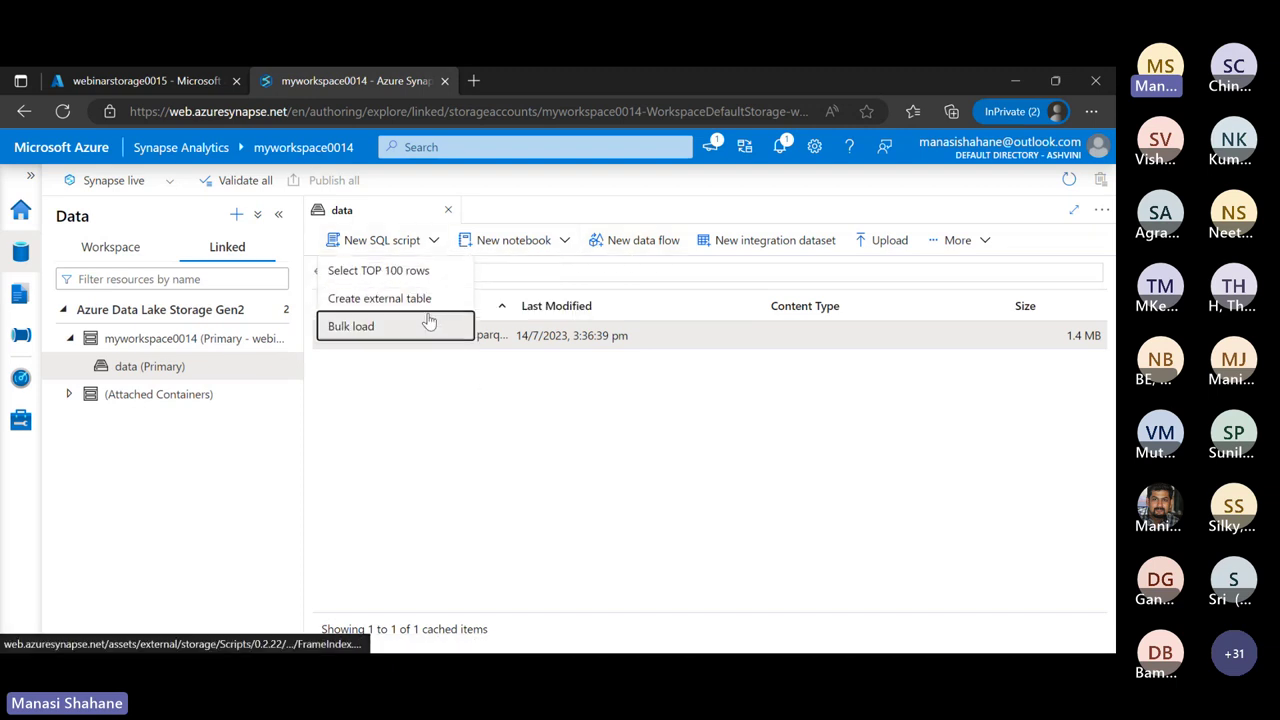
click(531, 455)
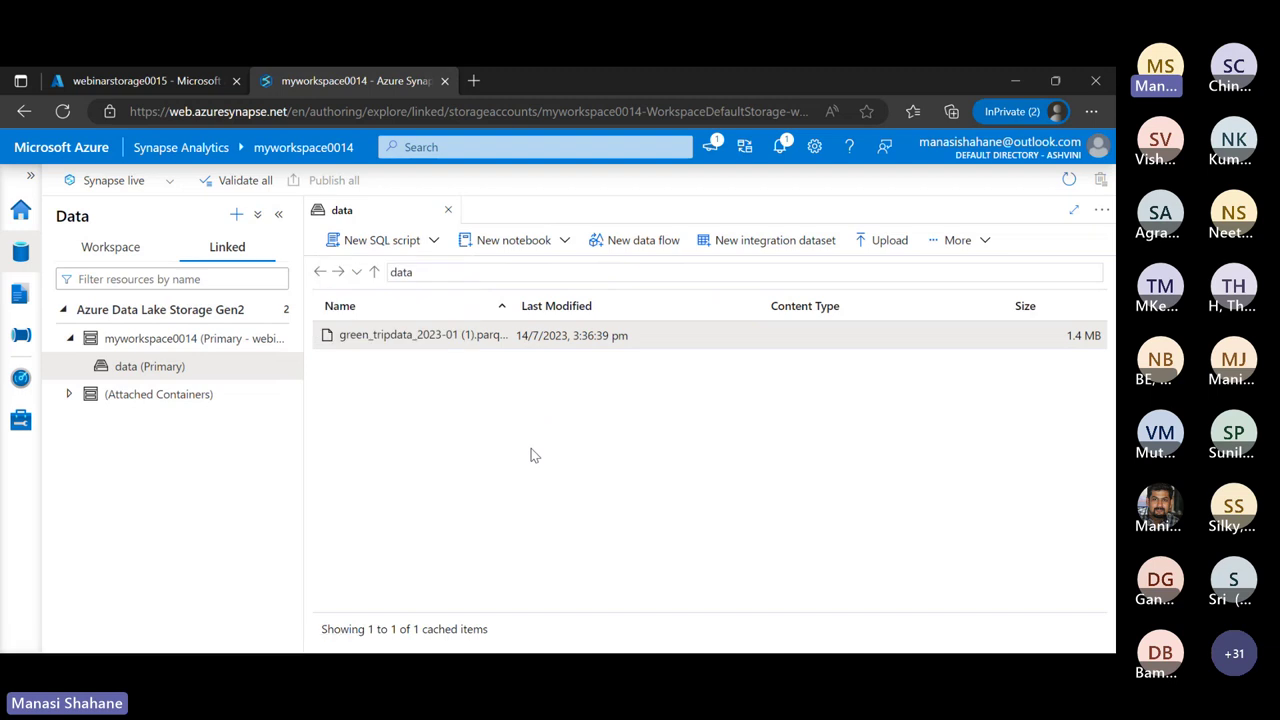
click(20, 218)
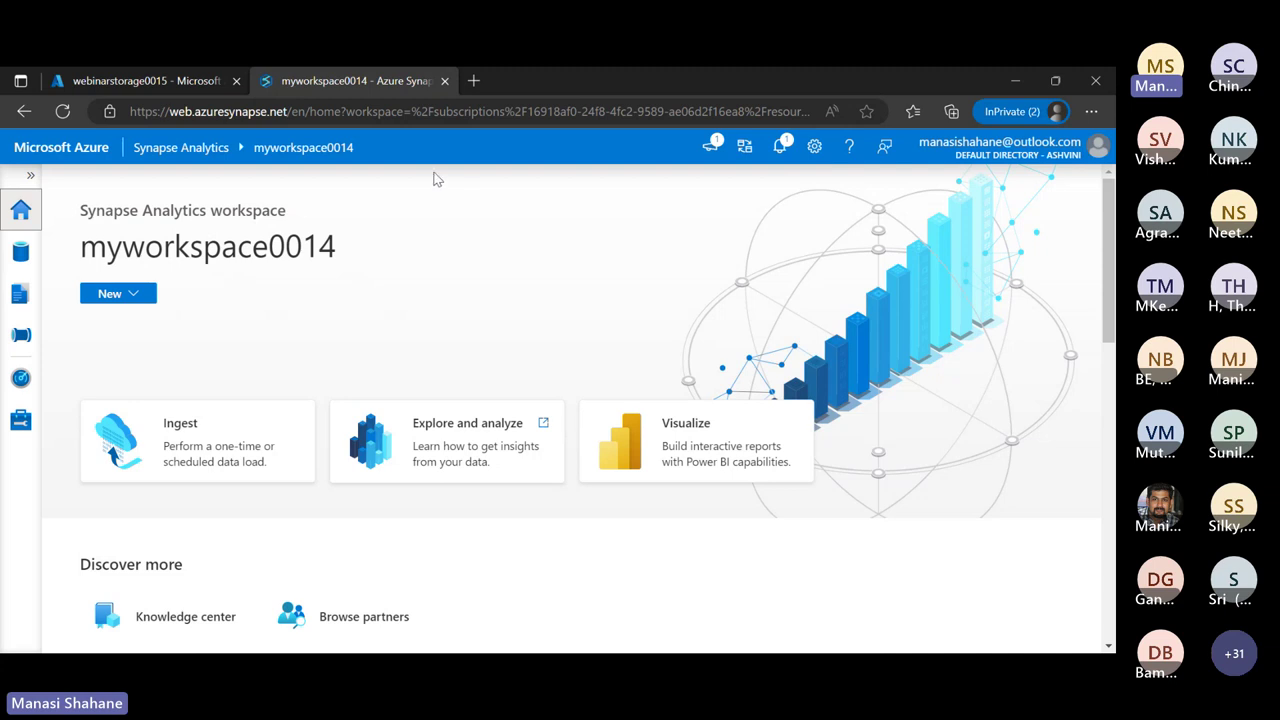
click(445, 81)
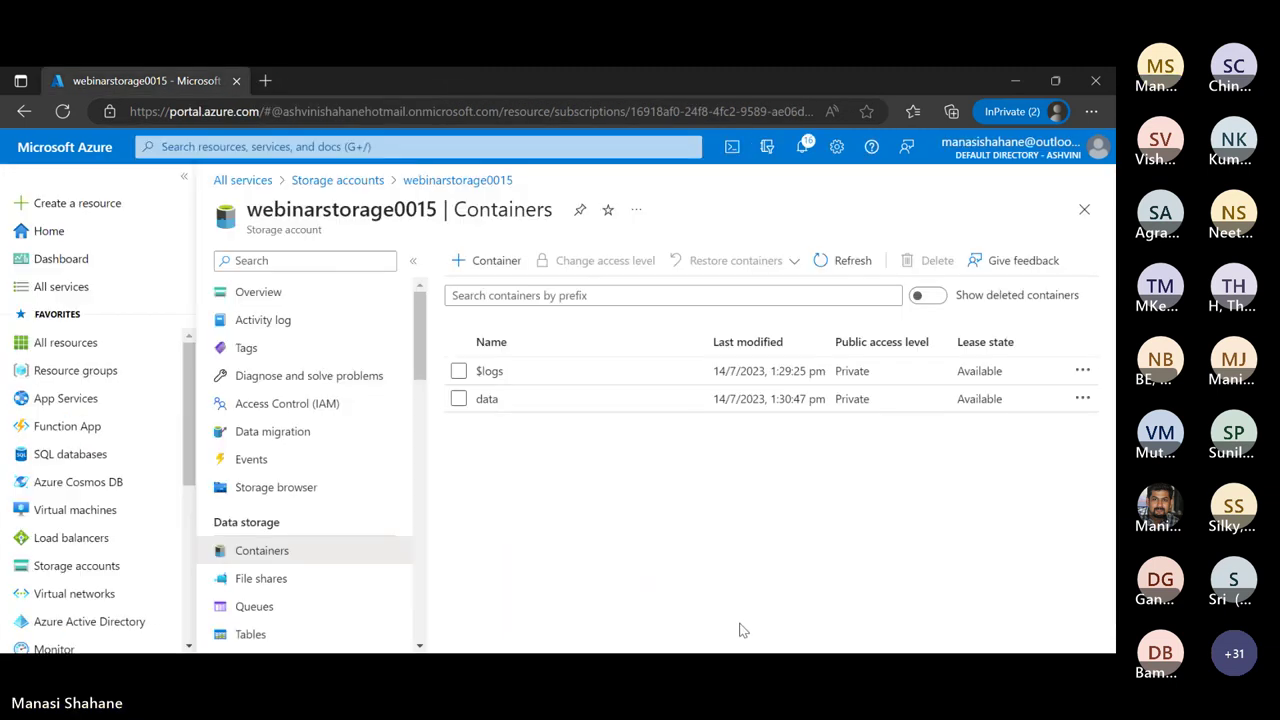
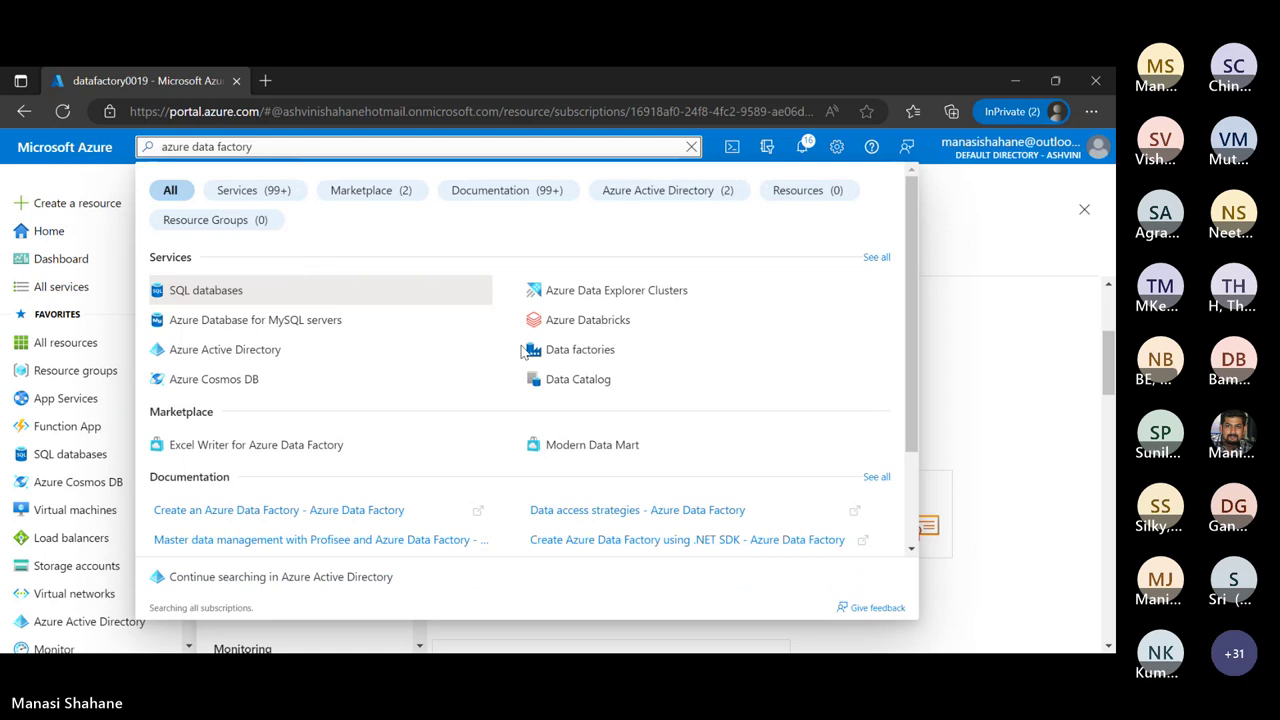
Open the datafactory0019 overview page from Data factories and scroll to its Launch studio option
click(593, 349)
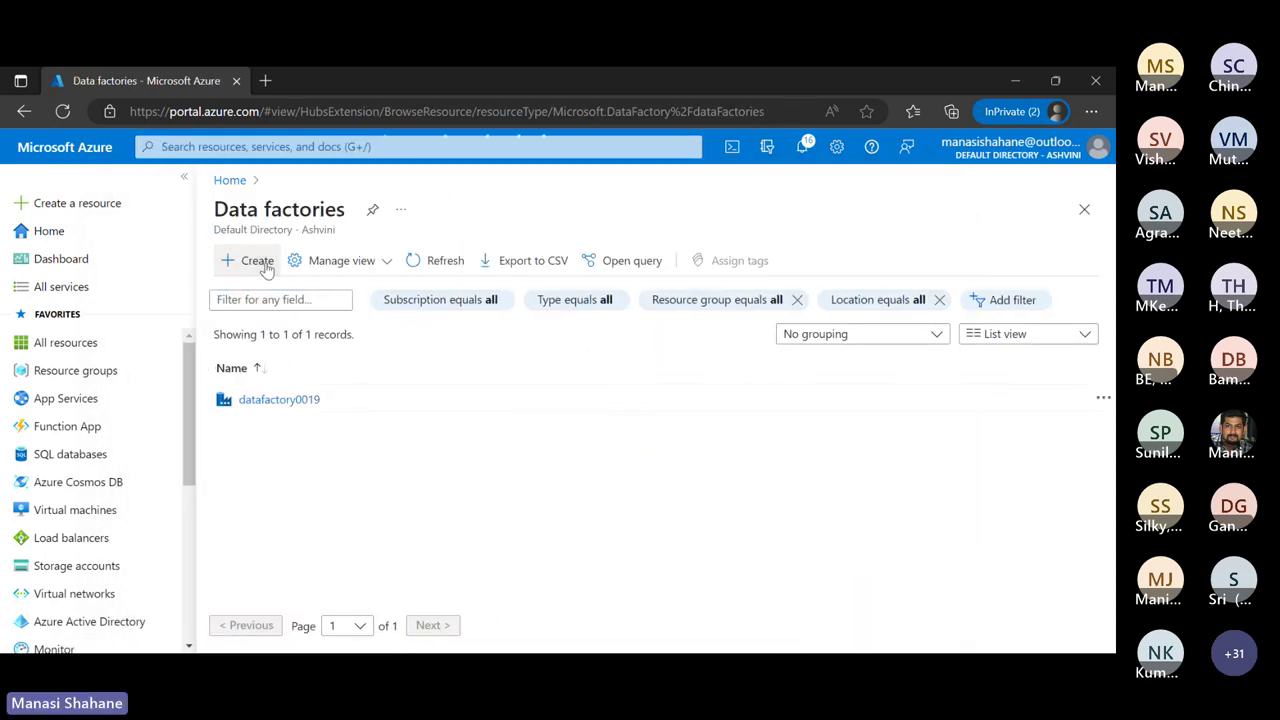
click(265, 263)
scroll(547, 515, down, 1)
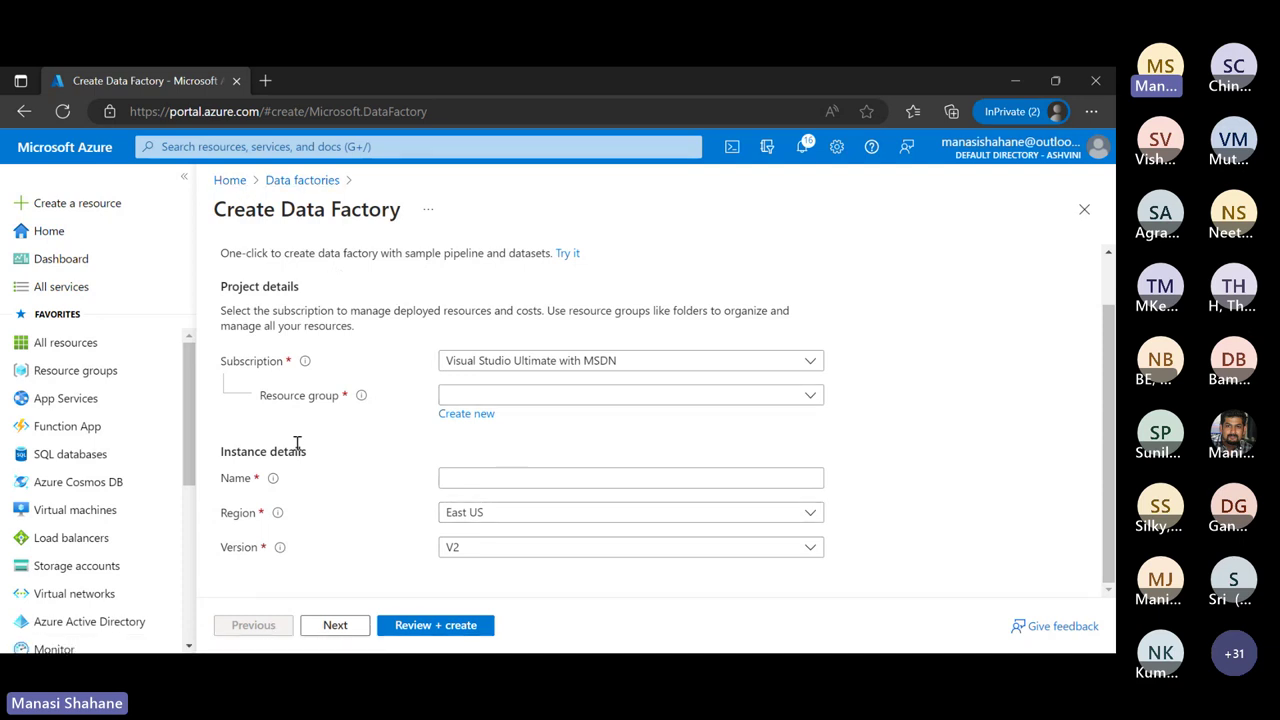
click(231, 182)
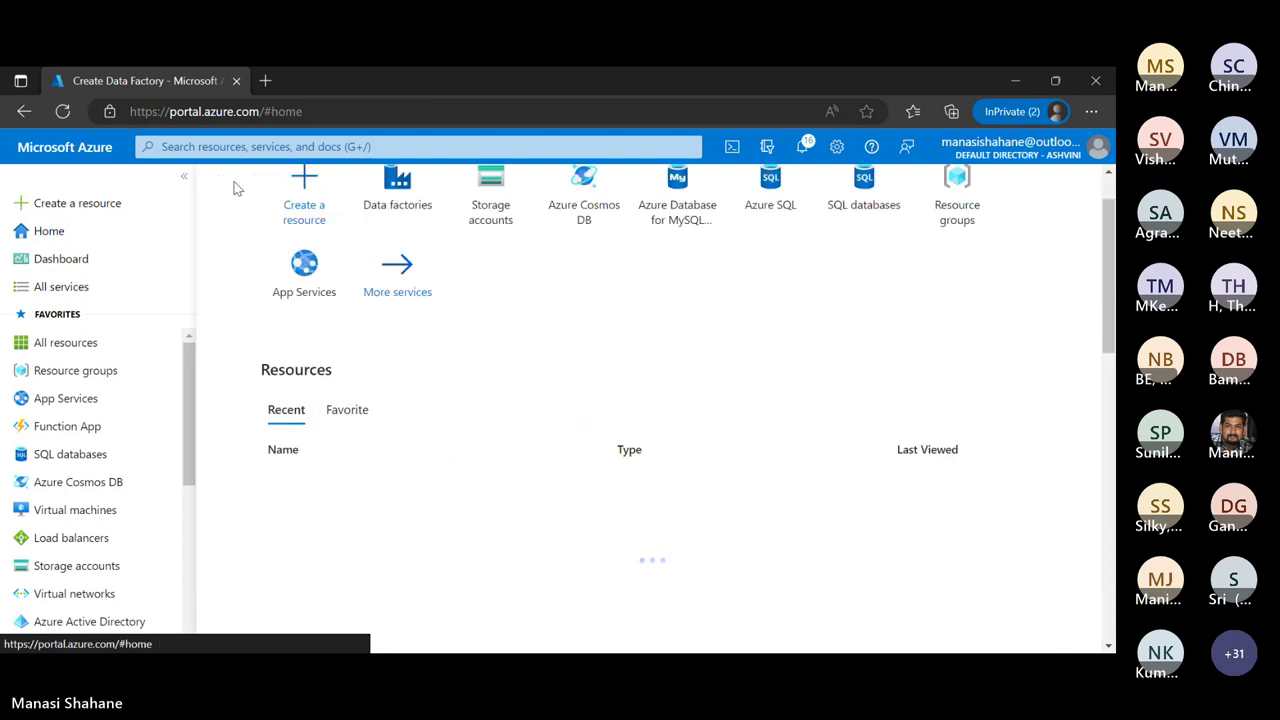
click(400, 175)
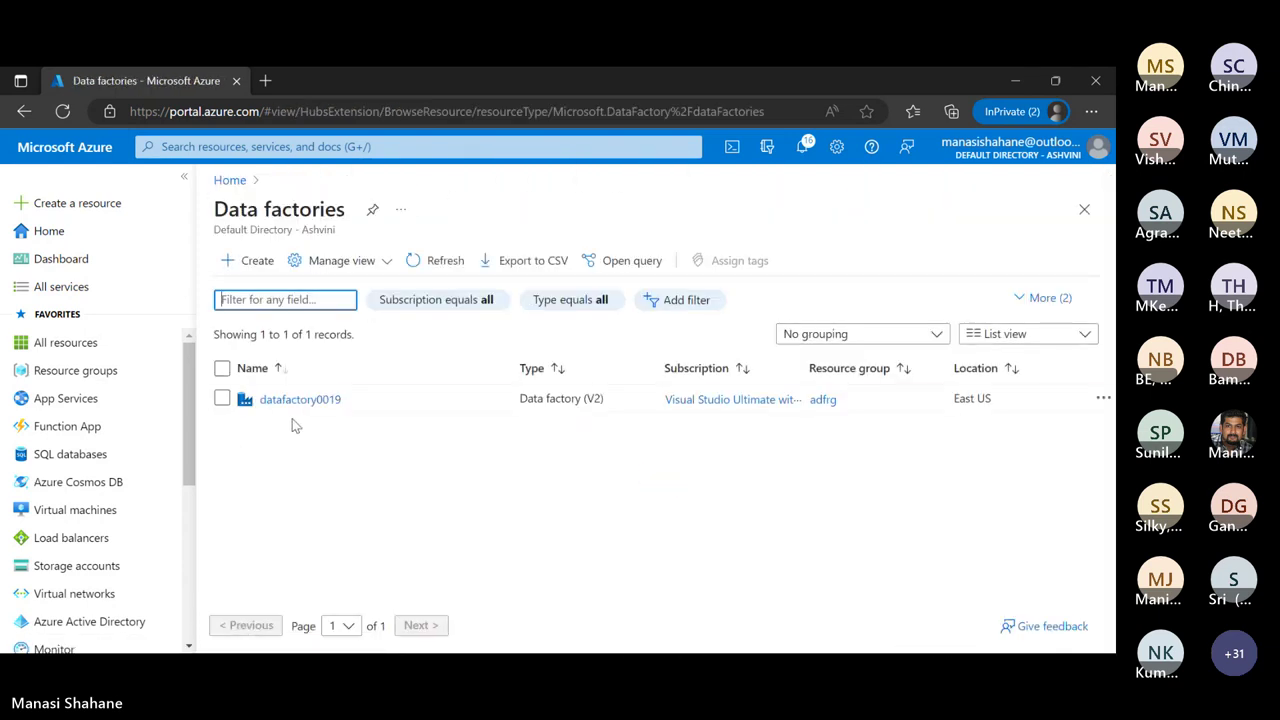
click(294, 401)
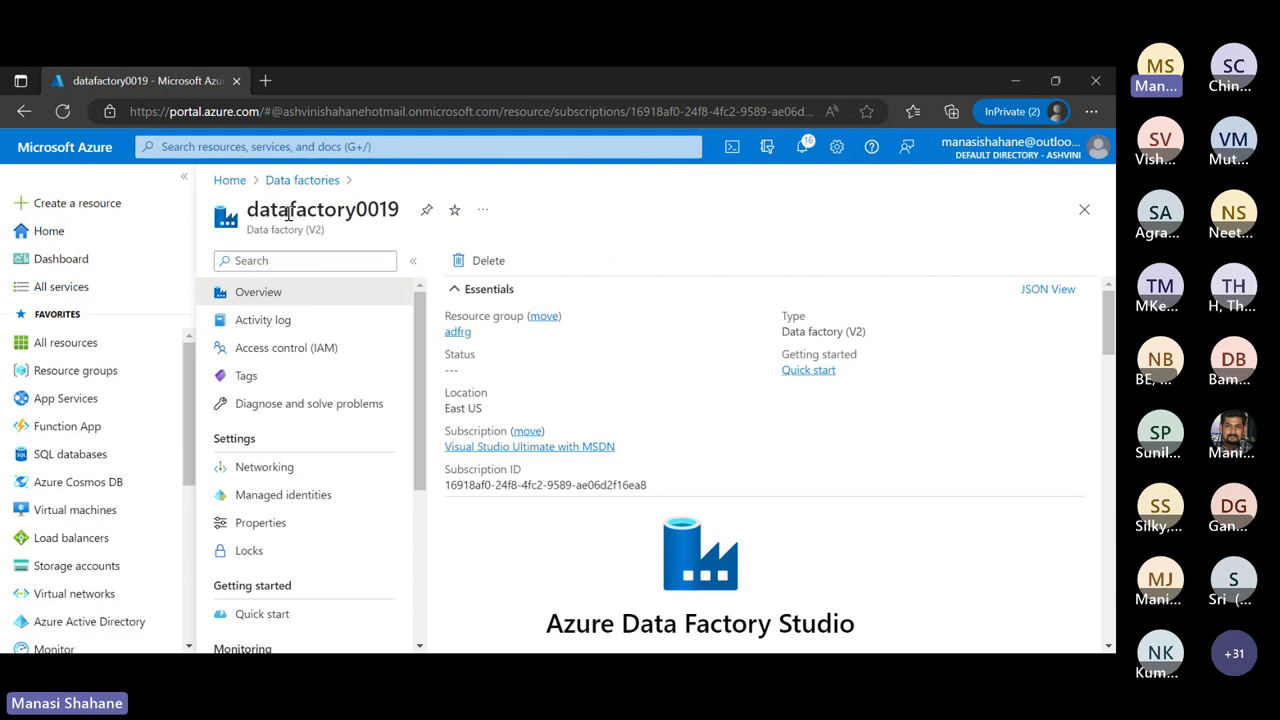
scroll(700, 460, down, 3)
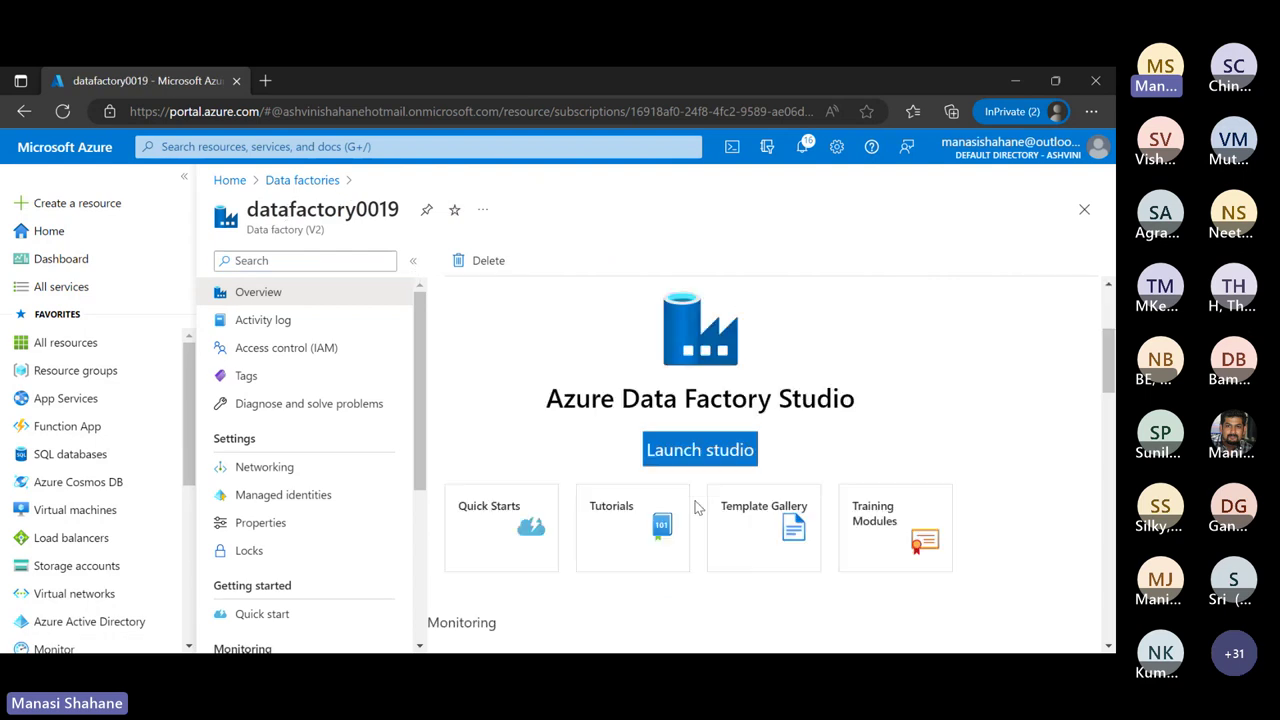
Launch Data Factory Studio for datafactory0019 and dismiss the Git repository setup banner
click(705, 393)
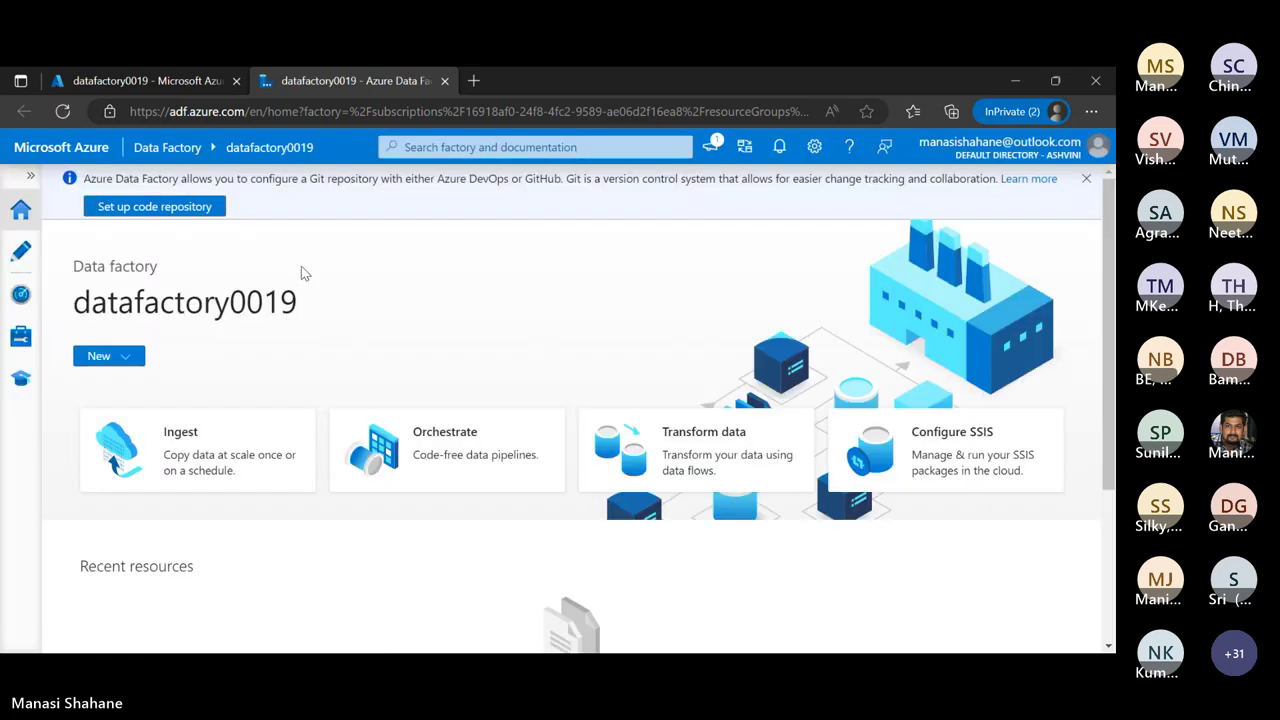
scroll(301, 266, down, 1)
scroll(301, 266, up, 1)
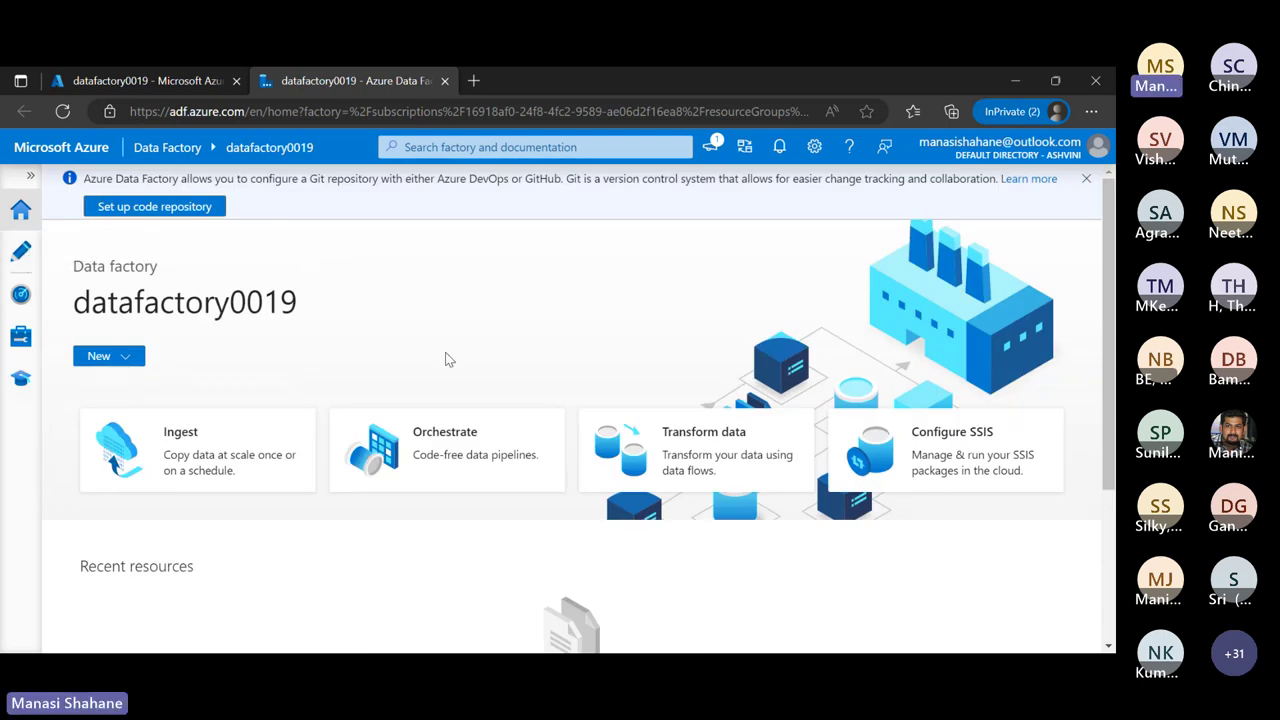
click(1086, 178)
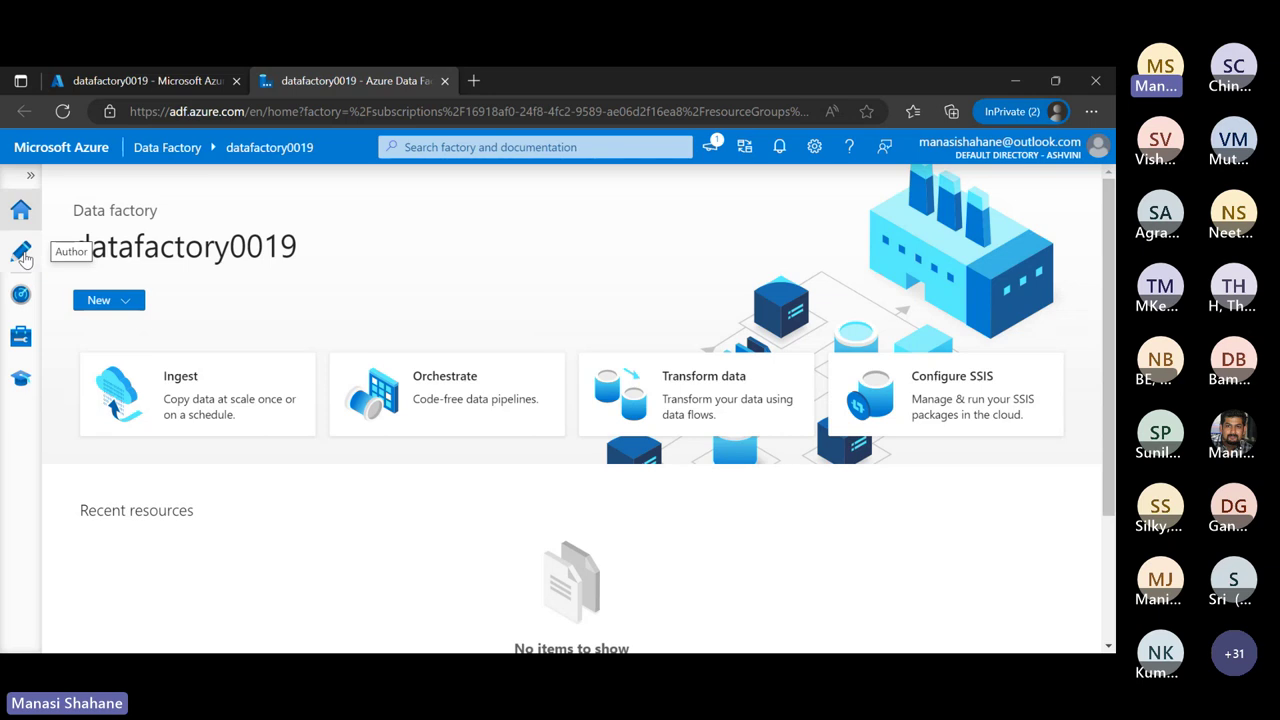
Open the CopyPipeline_BlobToBlob pipeline from Pipelines > CopyPipelines in the Author area
click(22, 254)
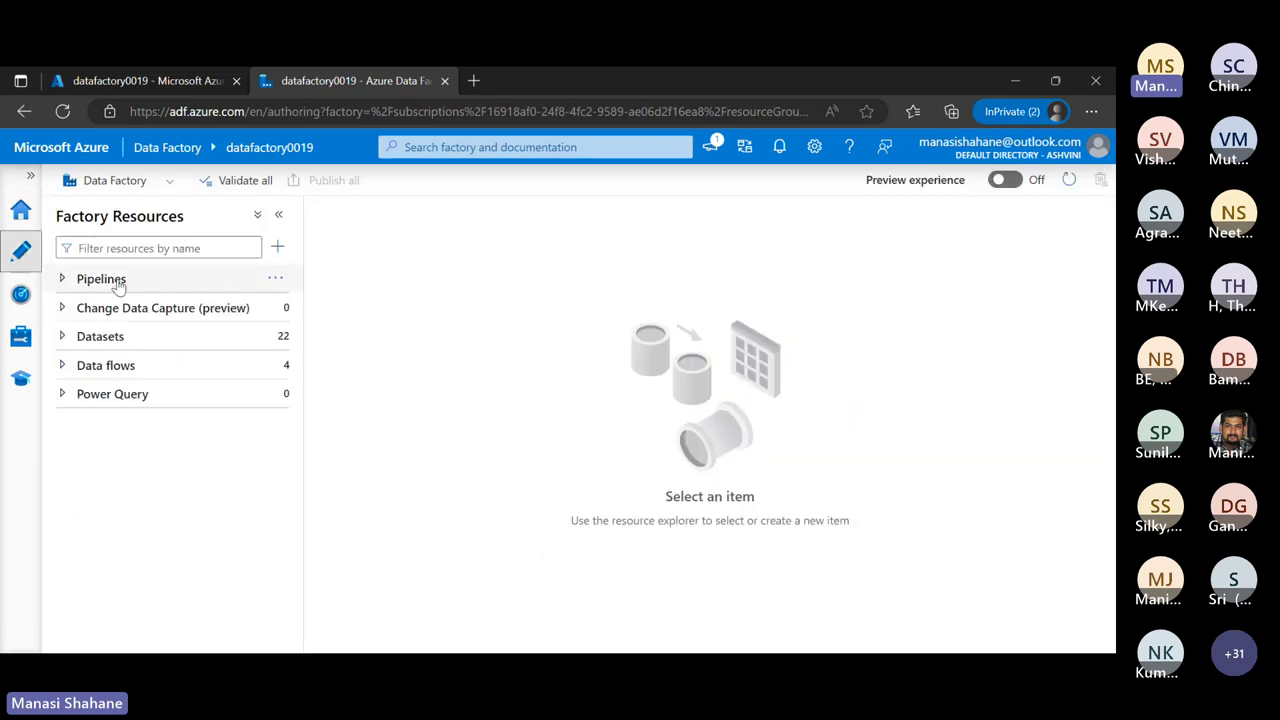
click(114, 280)
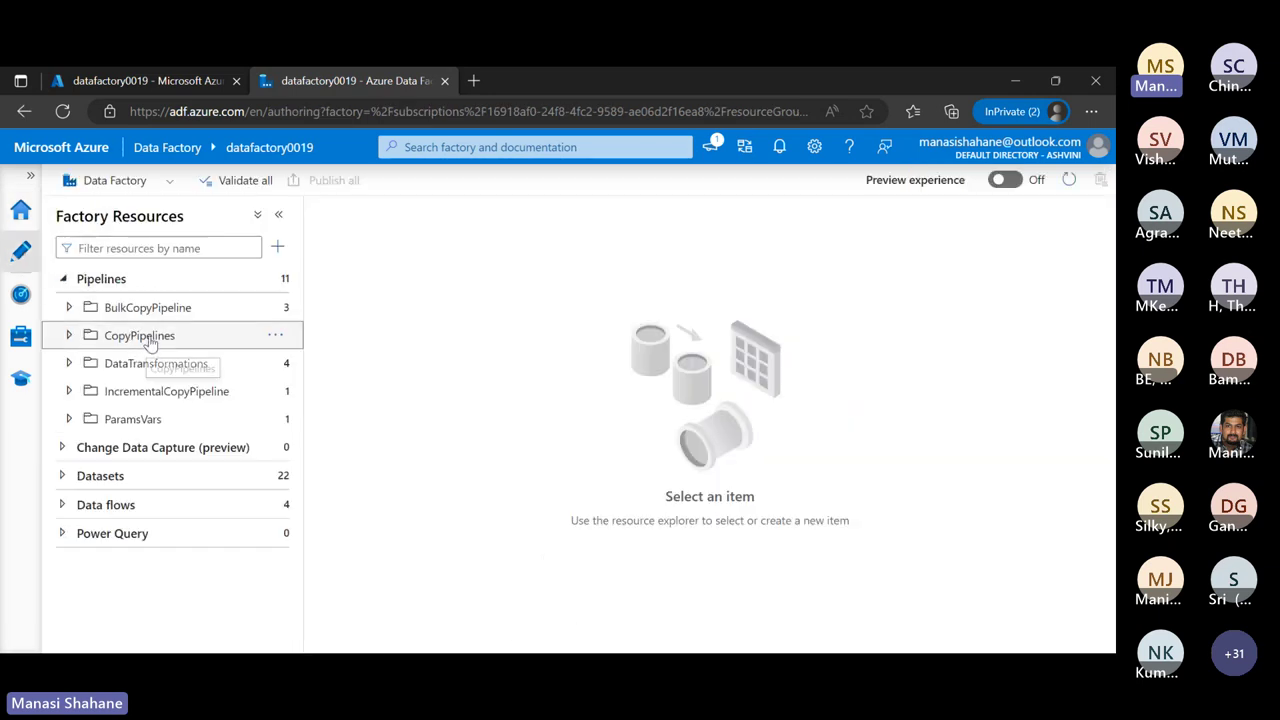
click(146, 338)
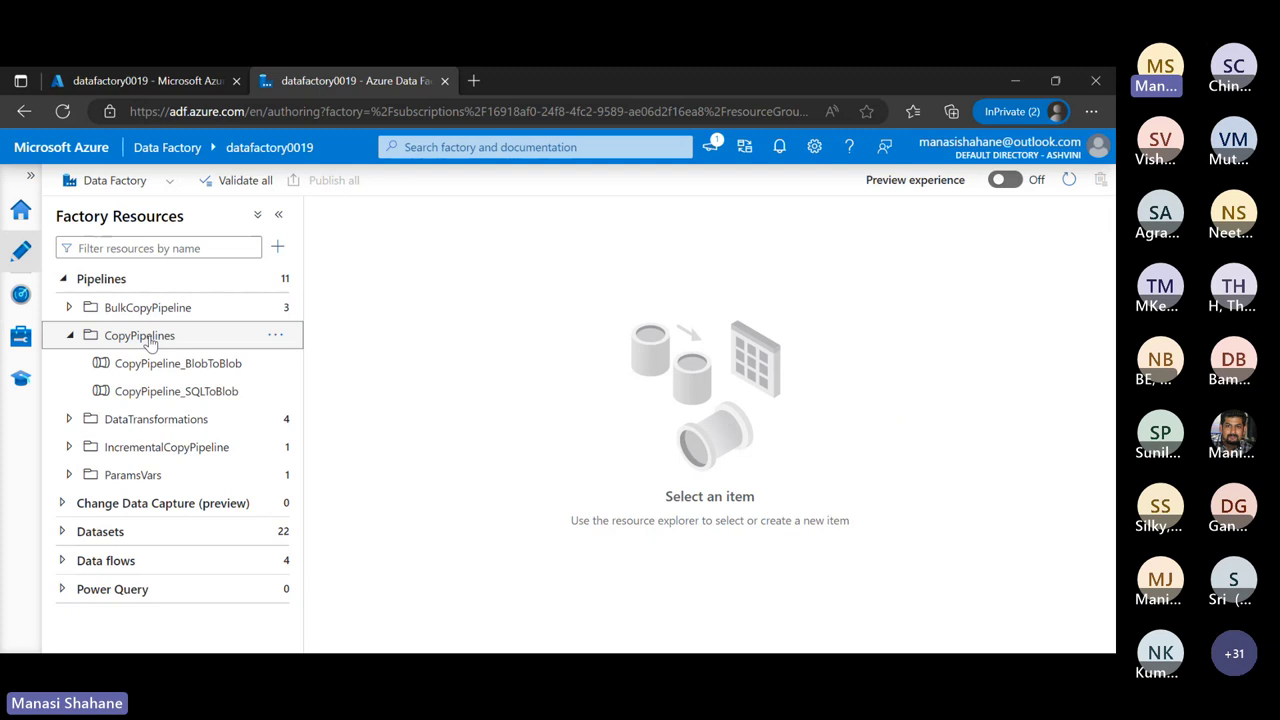
click(191, 372)
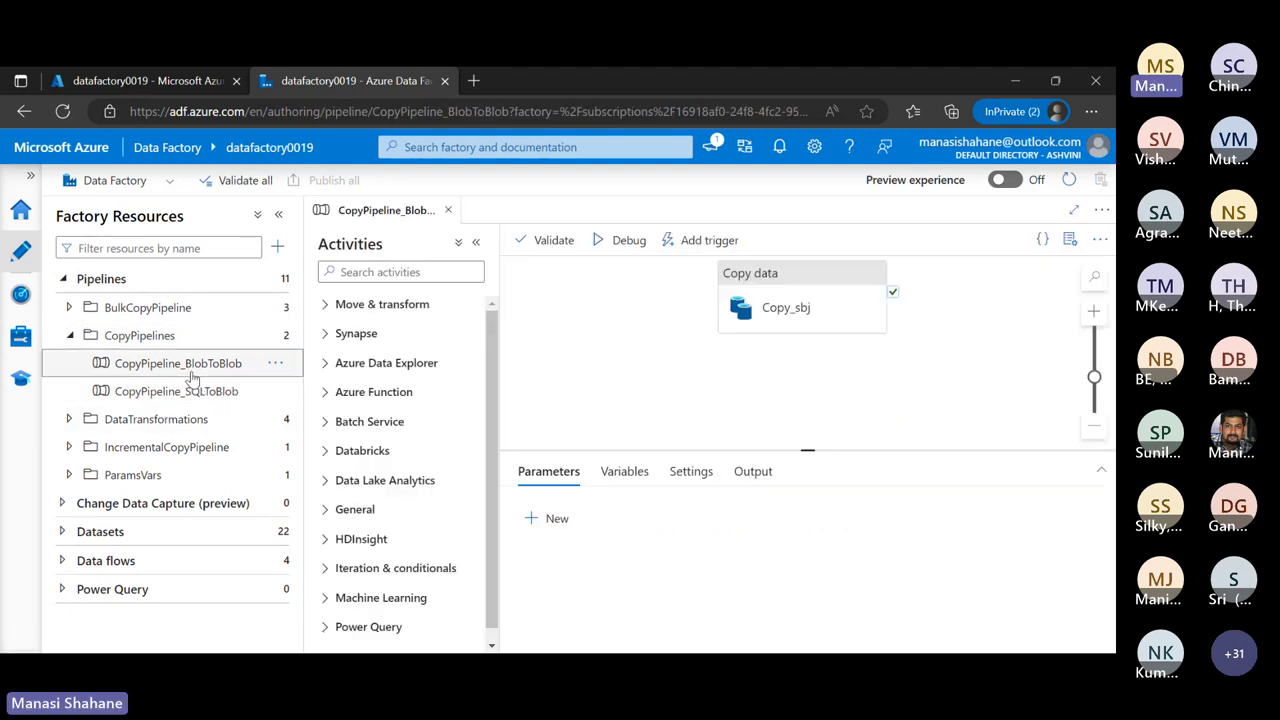
scroll(609, 386, up, 1)
scroll(609, 386, down, 2)
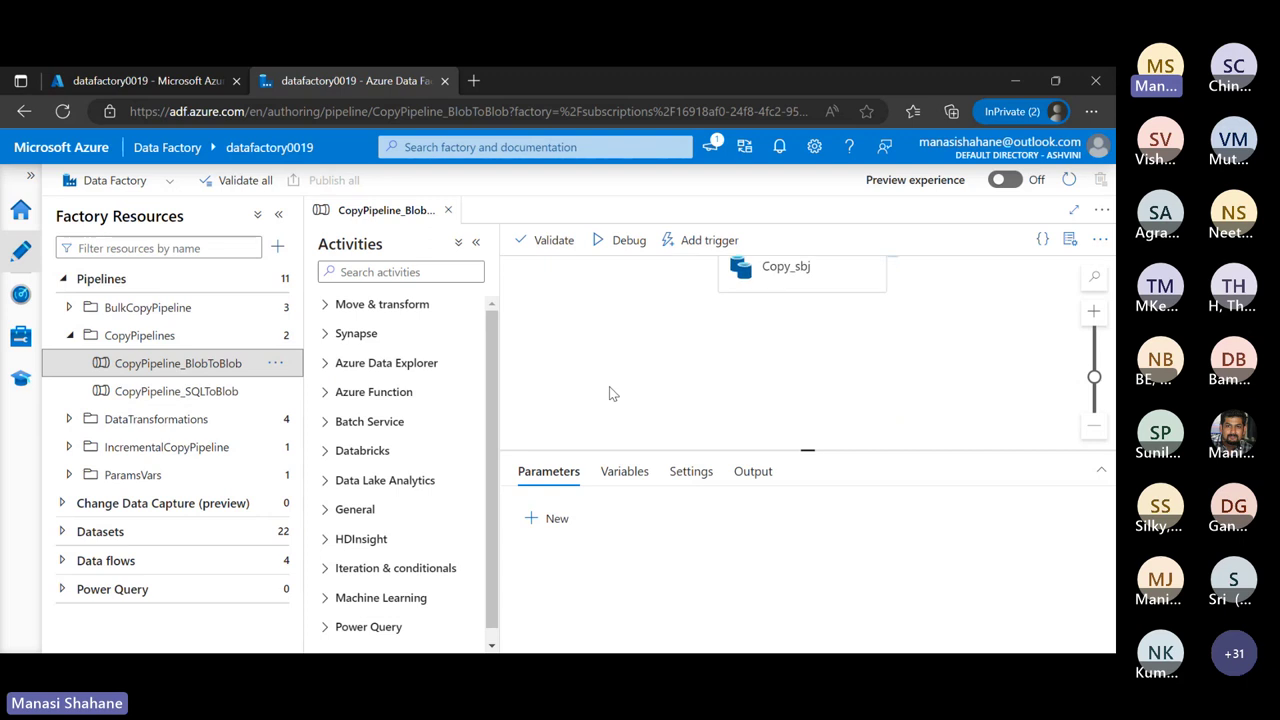
scroll(609, 391, up, 1)
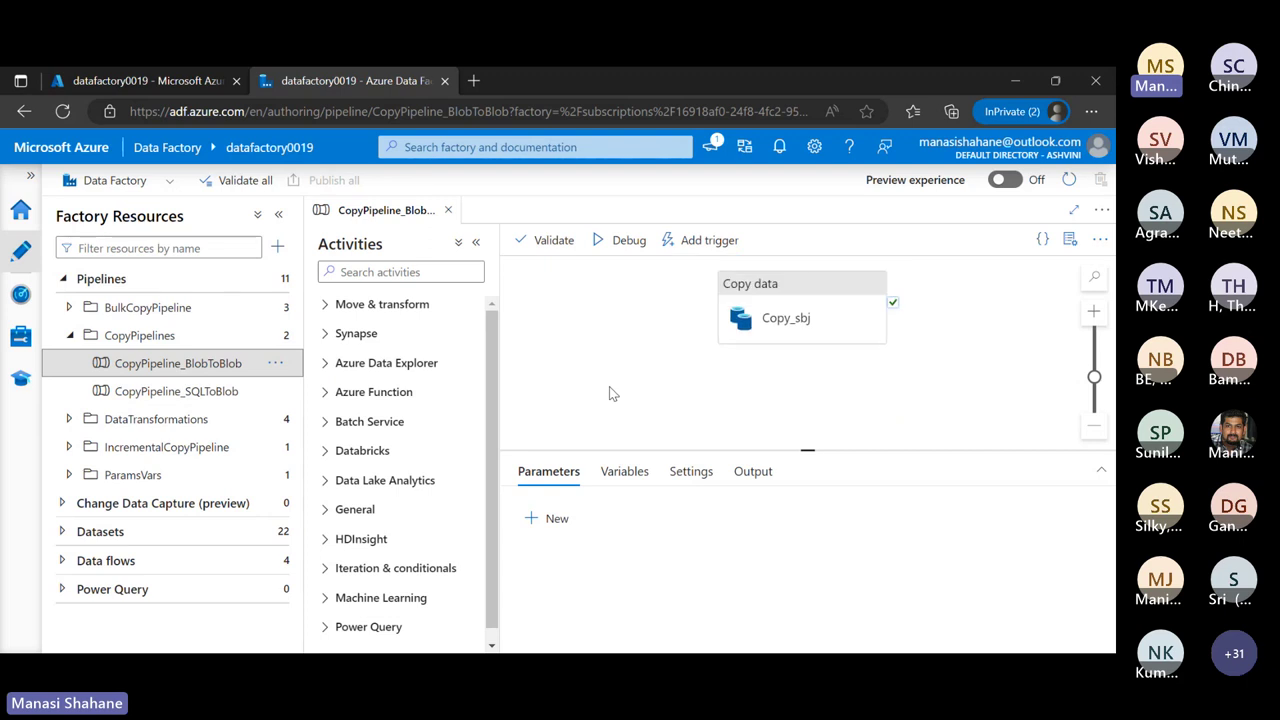
Collapse both side panes and view the Copy_sbj activity's source settings
click(476, 242)
click(279, 218)
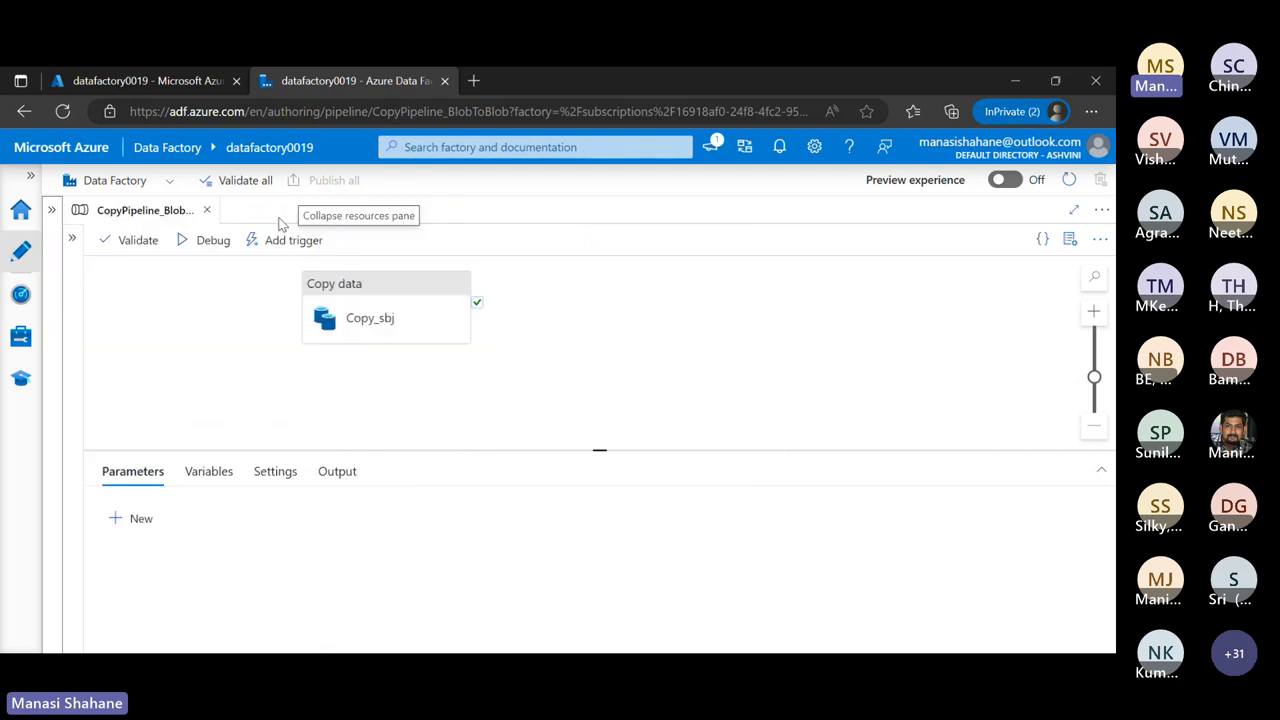
click(378, 318)
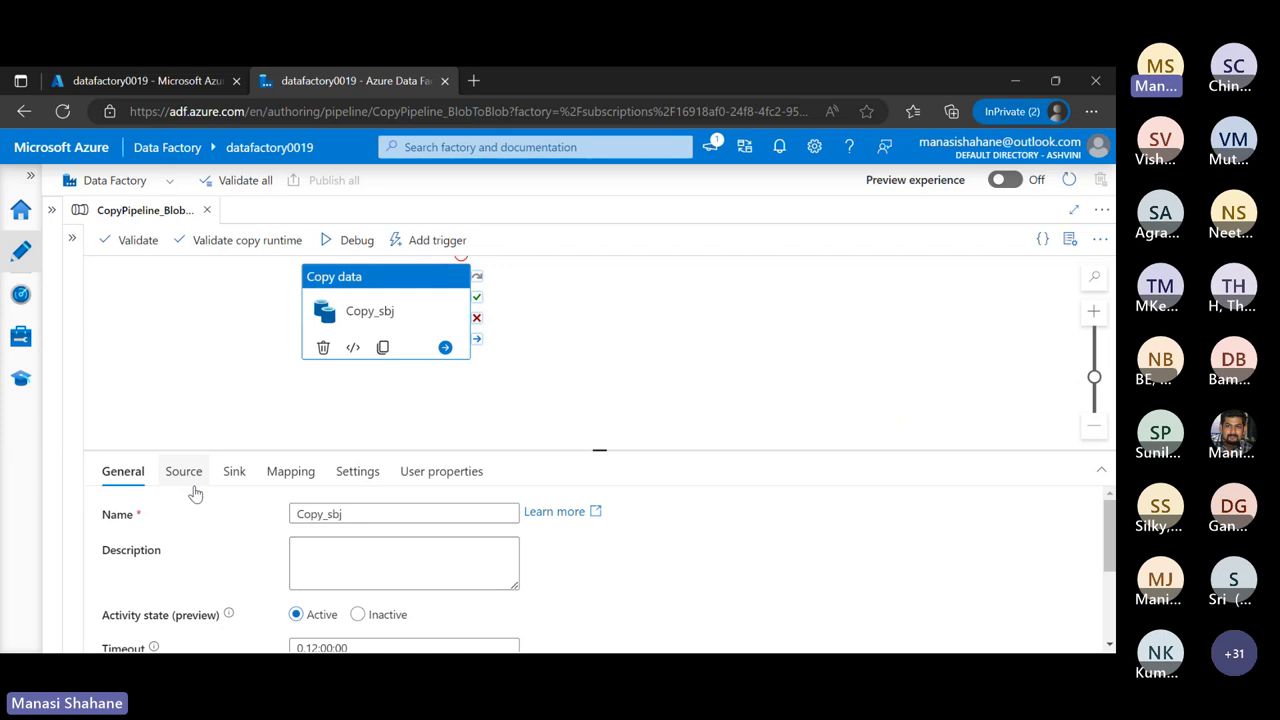
click(194, 490)
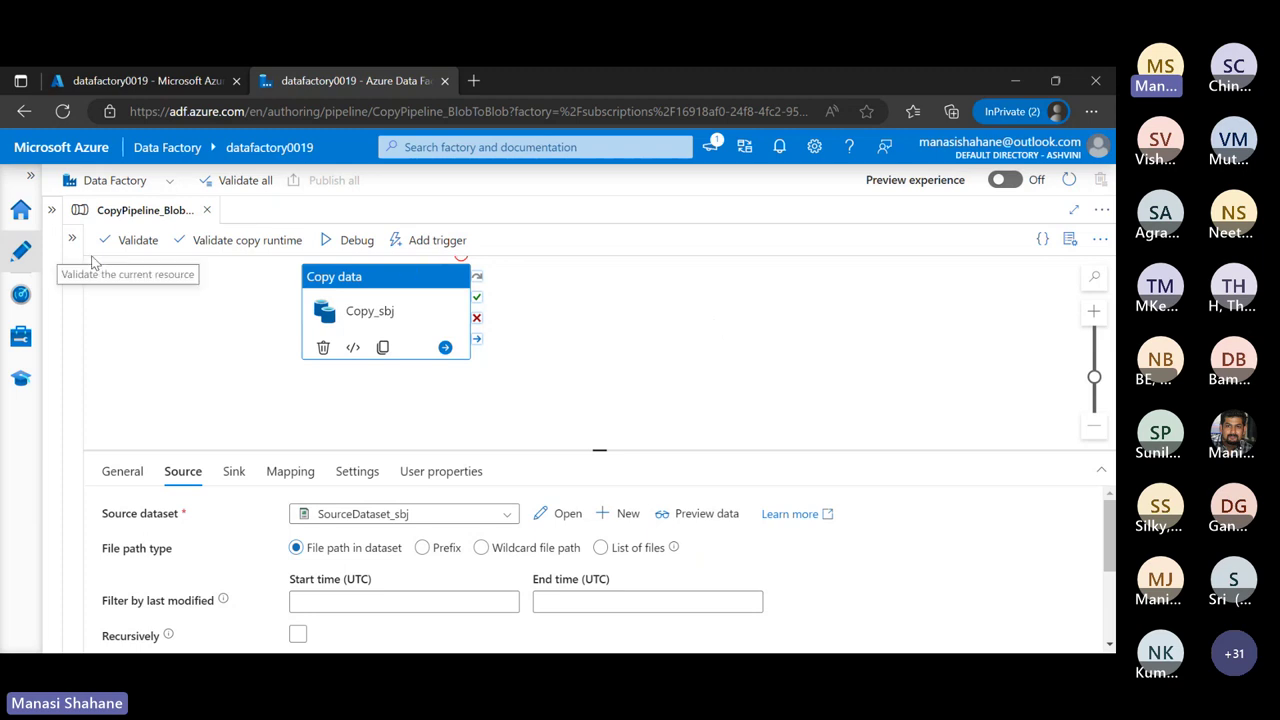
Inspect the blob storage linked service's connection settings in the factory's linked services
click(31, 332)
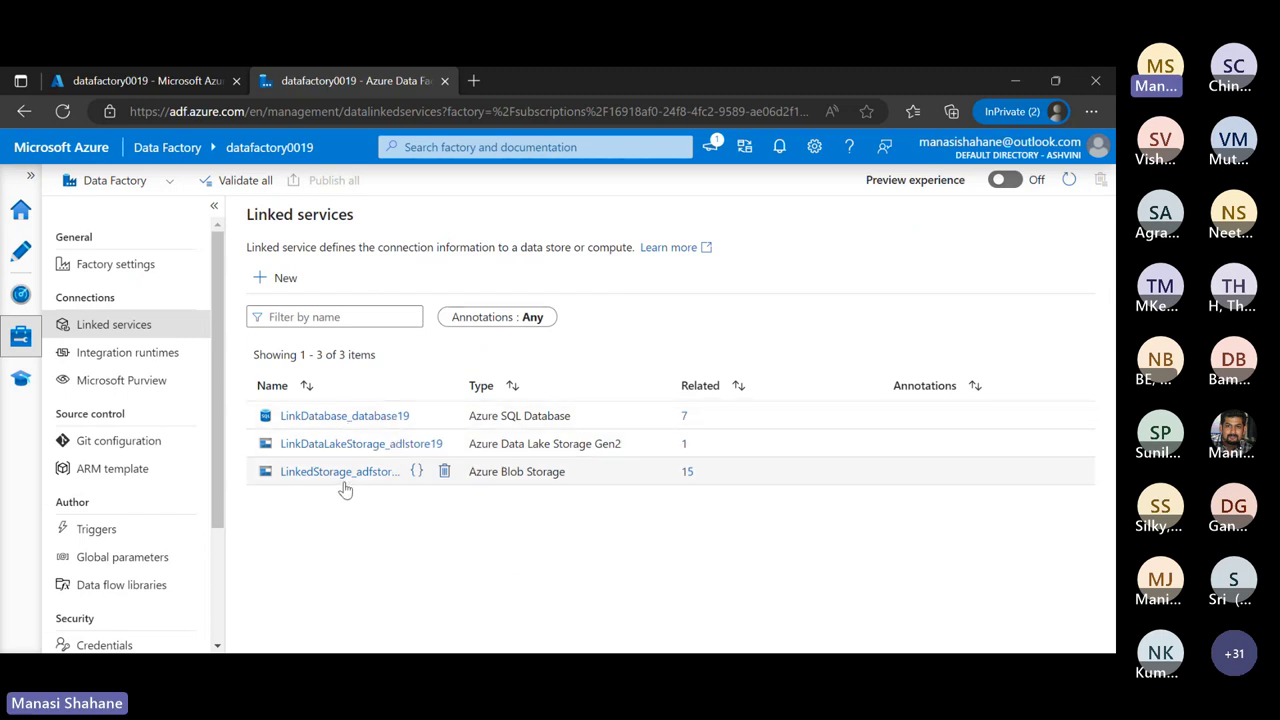
click(344, 482)
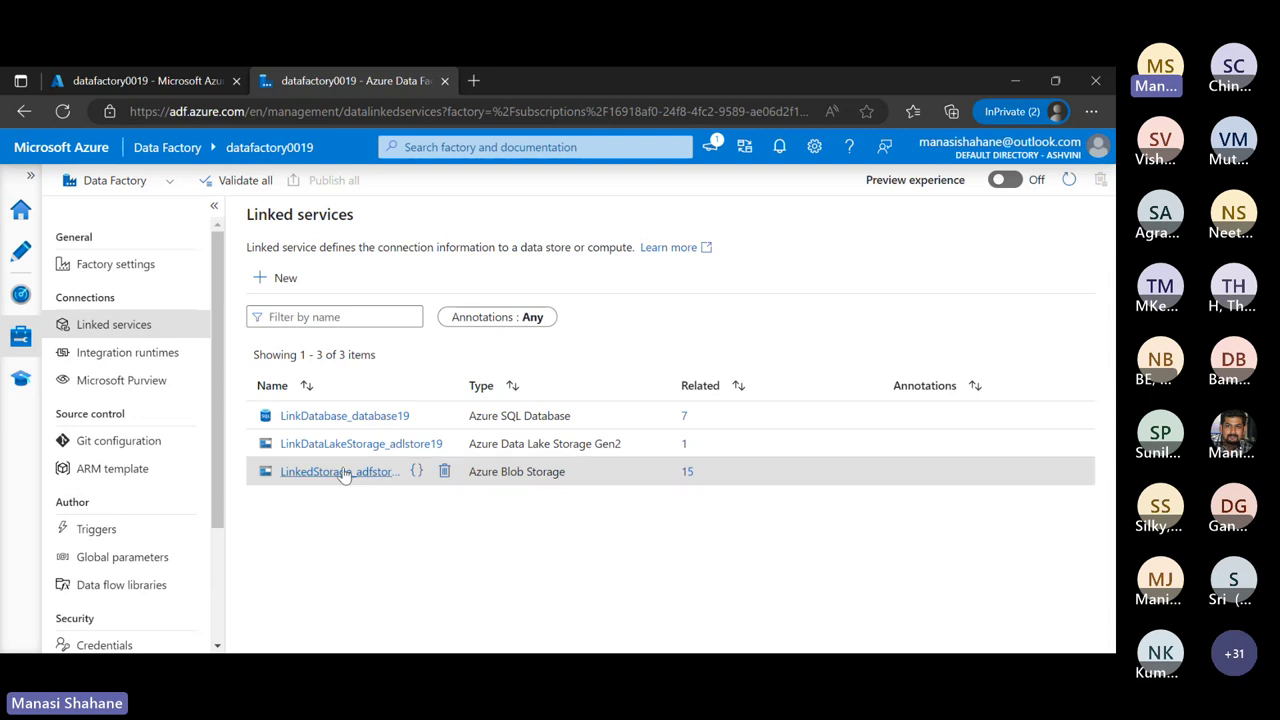
click(344, 472)
scroll(858, 348, down, 5)
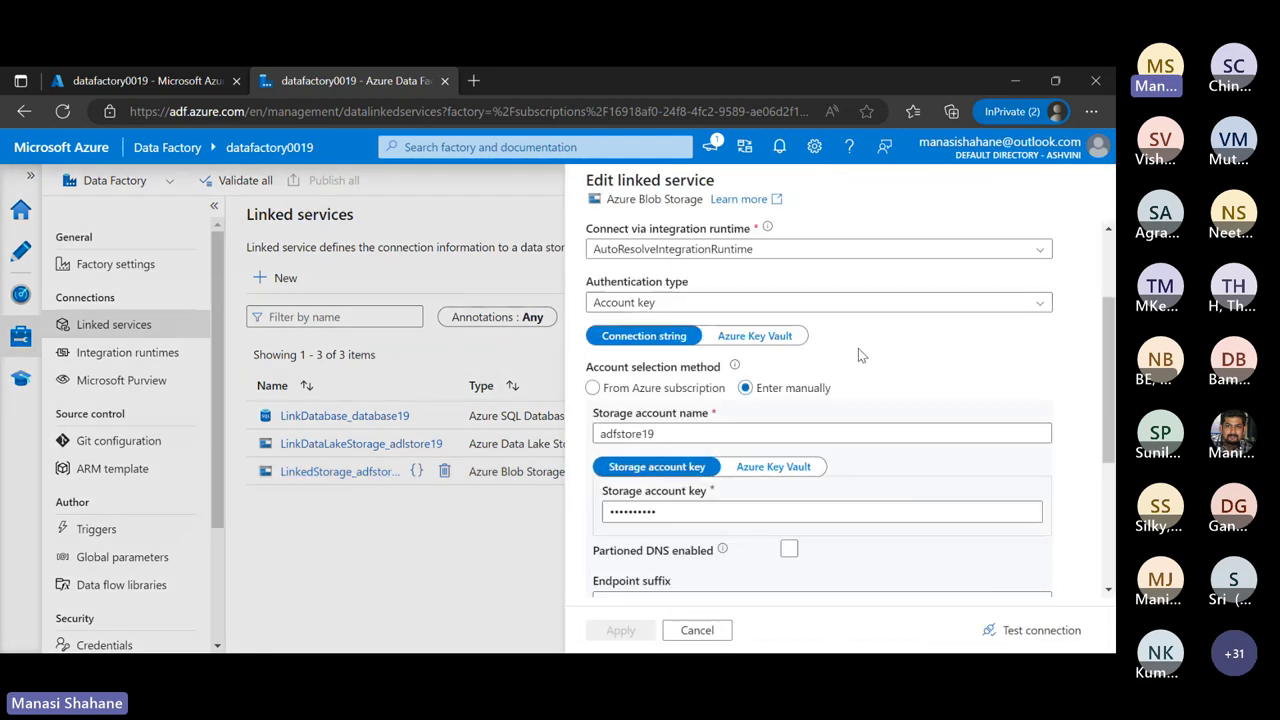
scroll(858, 348, up, 5)
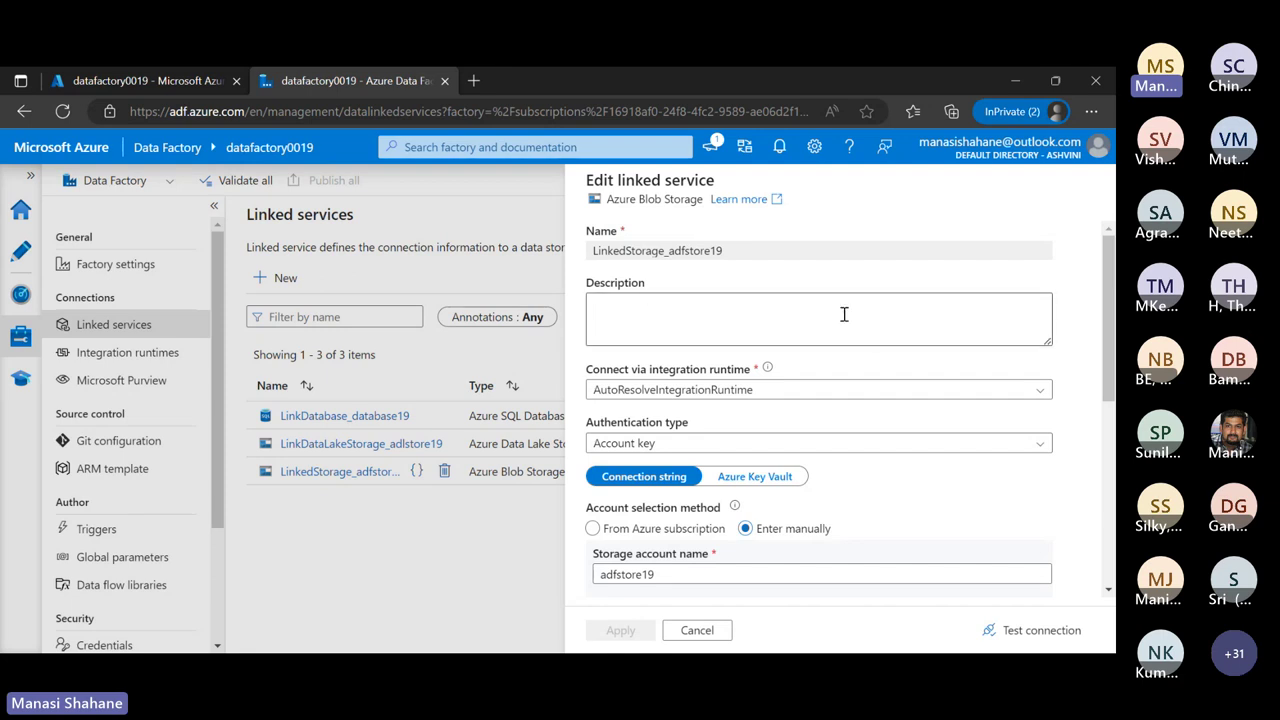
scroll(918, 393, down, 3)
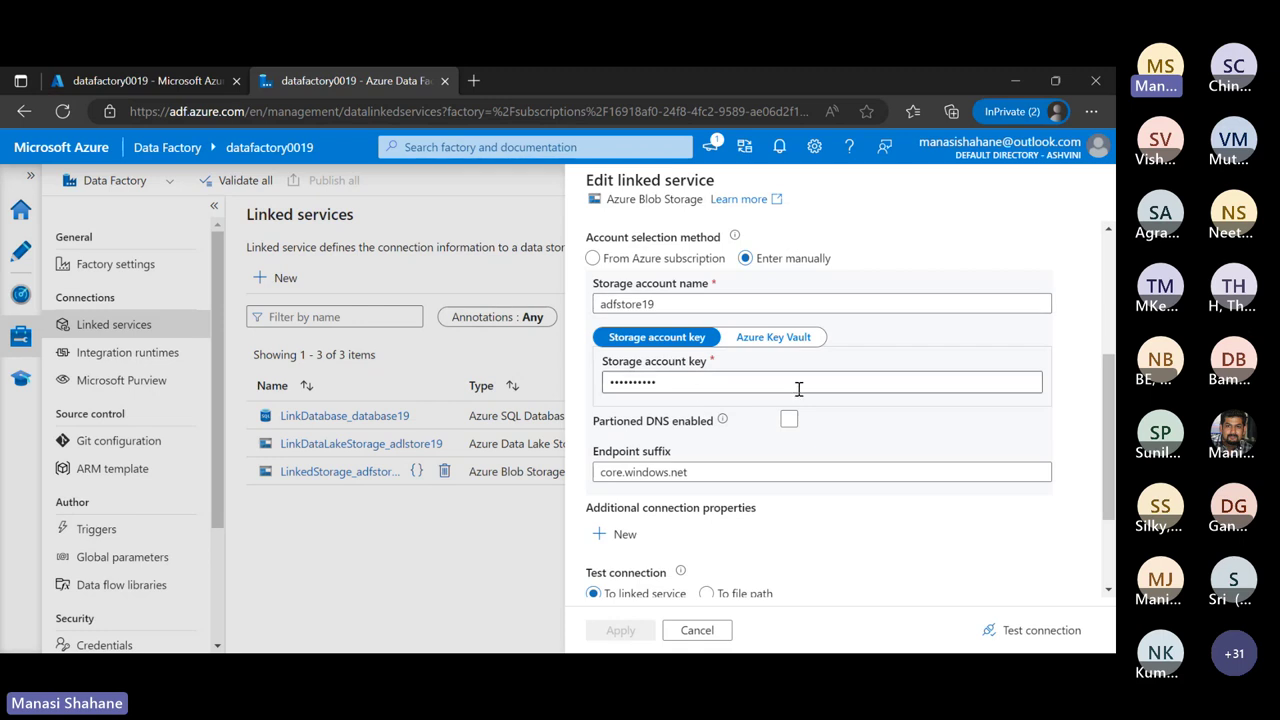
scroll(799, 389, down, 2)
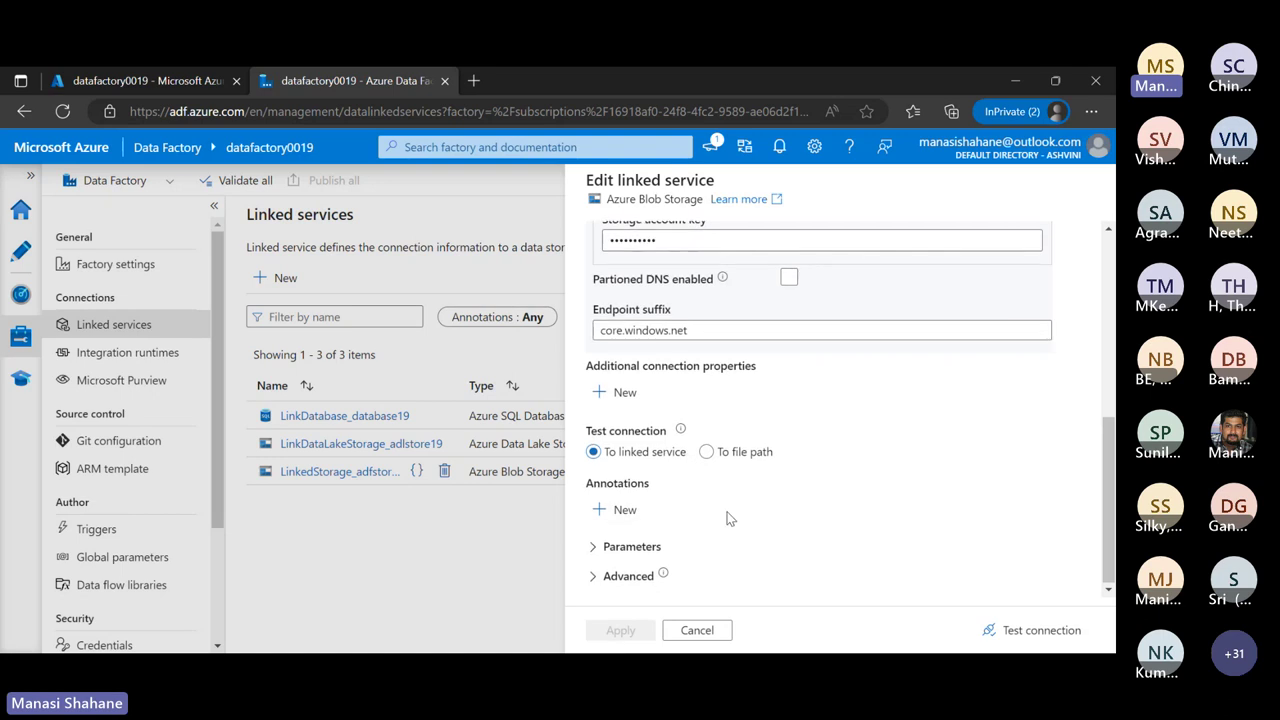
scroll(730, 518, up, 5)
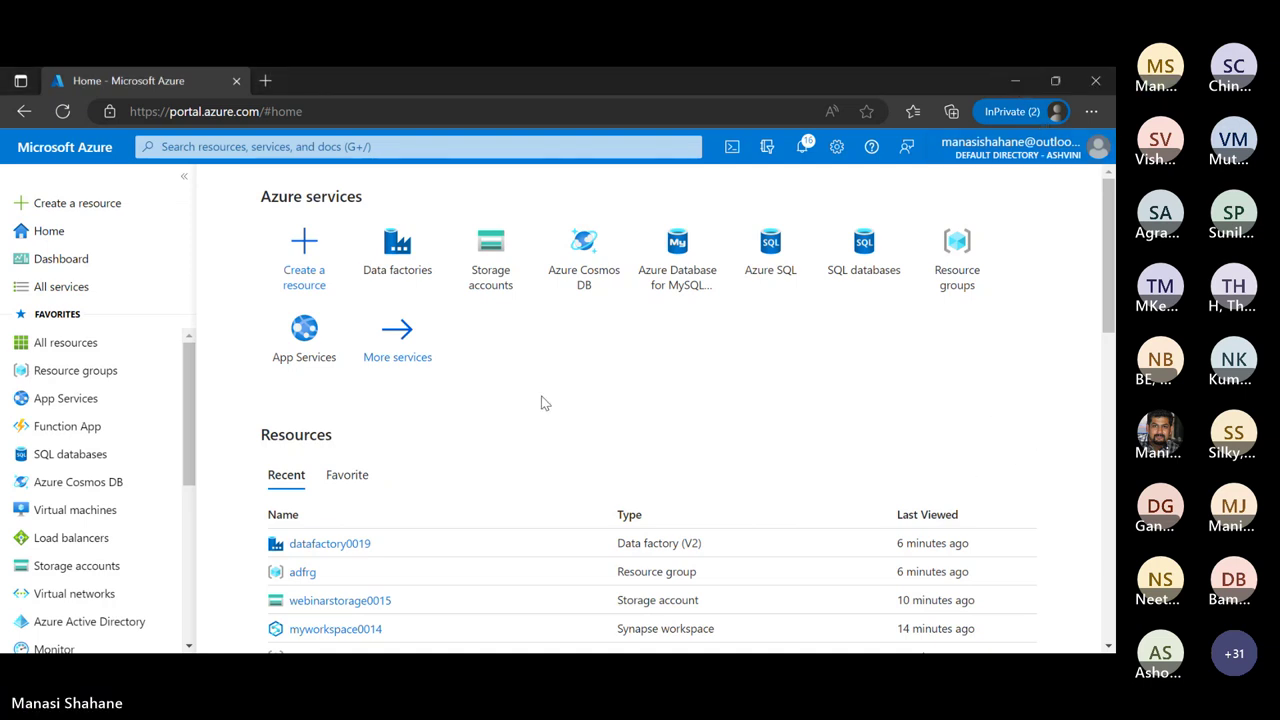
Reopen datafactory0019 from the Data factories list and launch Data Factory Studio again
click(397, 250)
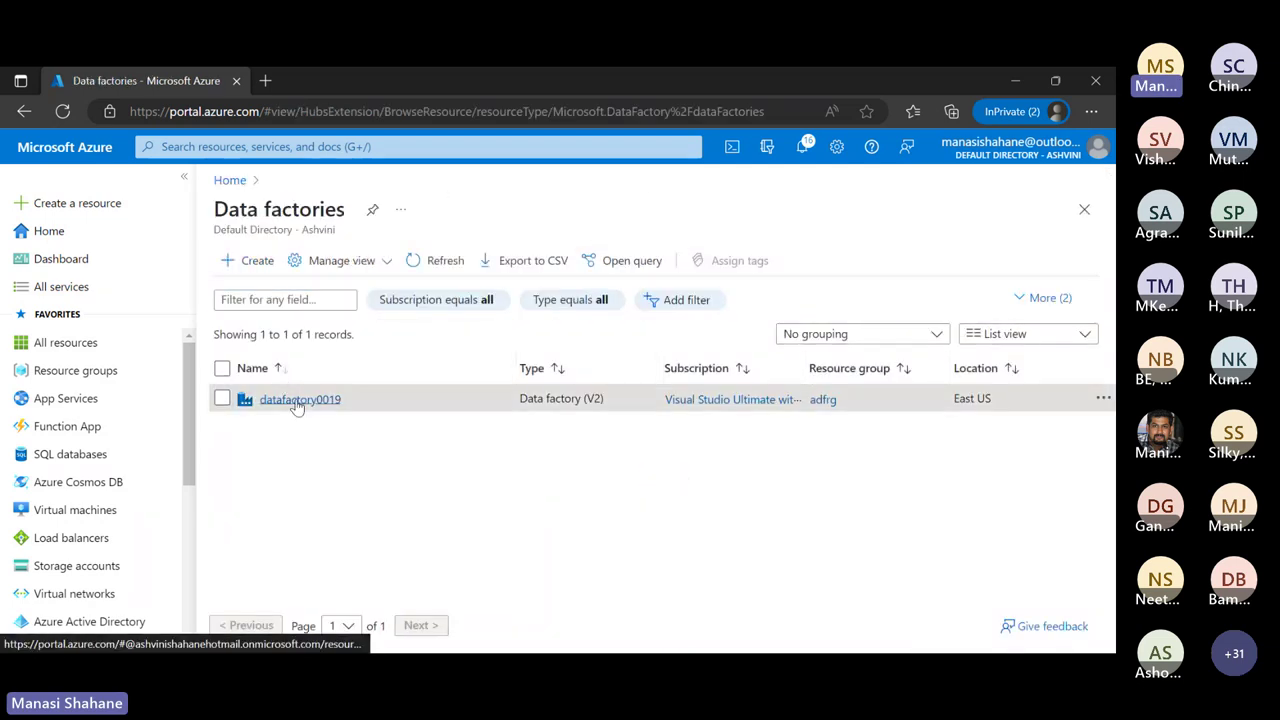
click(297, 400)
scroll(685, 578, down, 2)
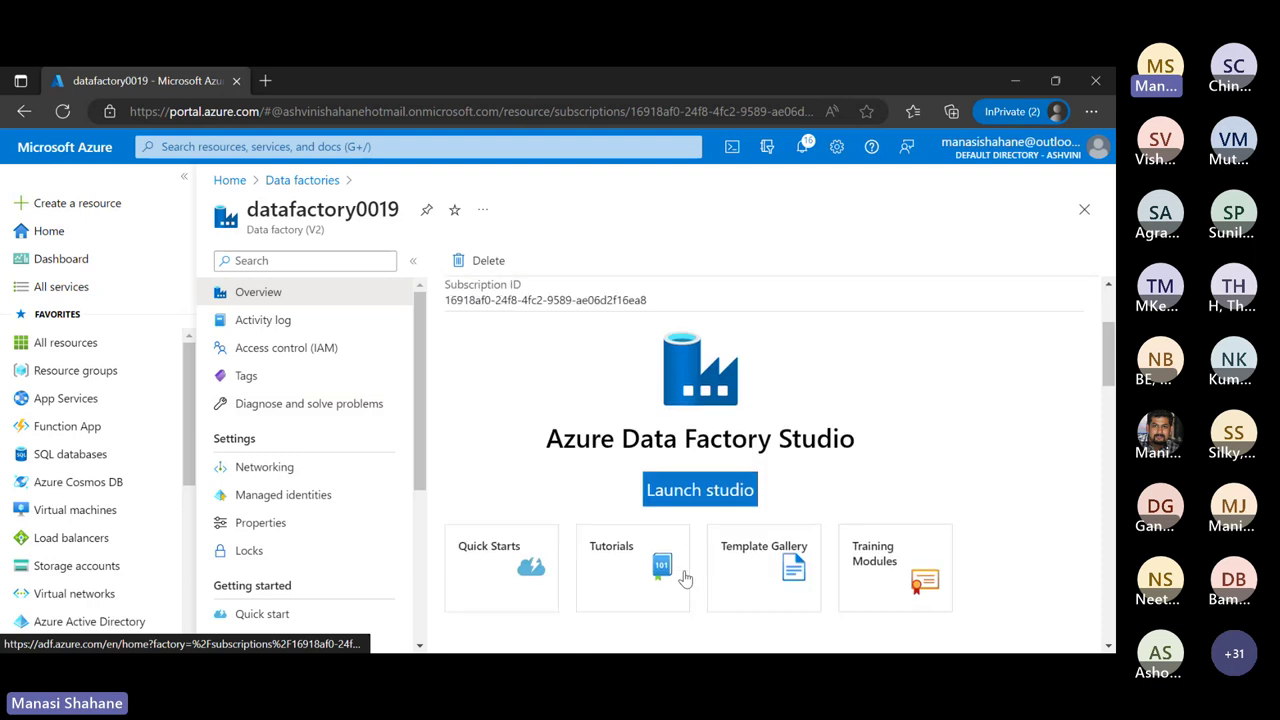
click(716, 478)
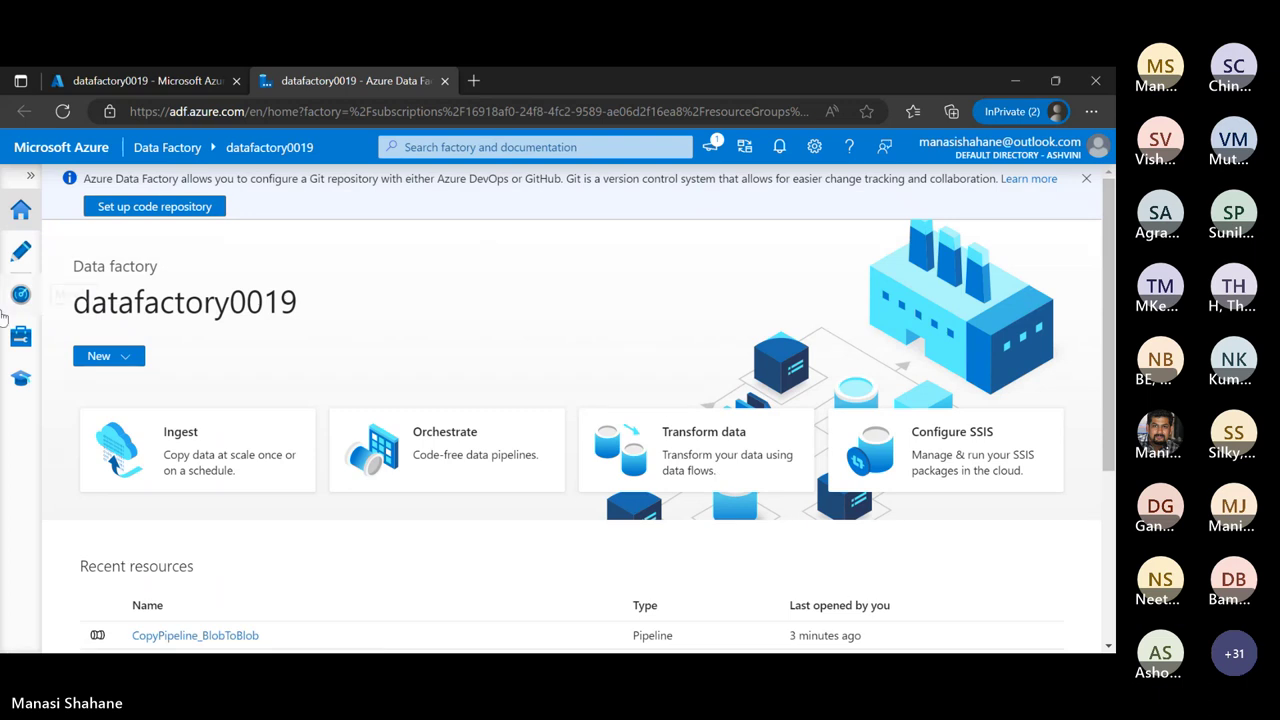
Open the BulkCopy_SinkDataset_BlobToBlob_adfstore19 dataset under Datasets > BulkCopyDatasets > BulkCopyBlobToBlob
click(21, 258)
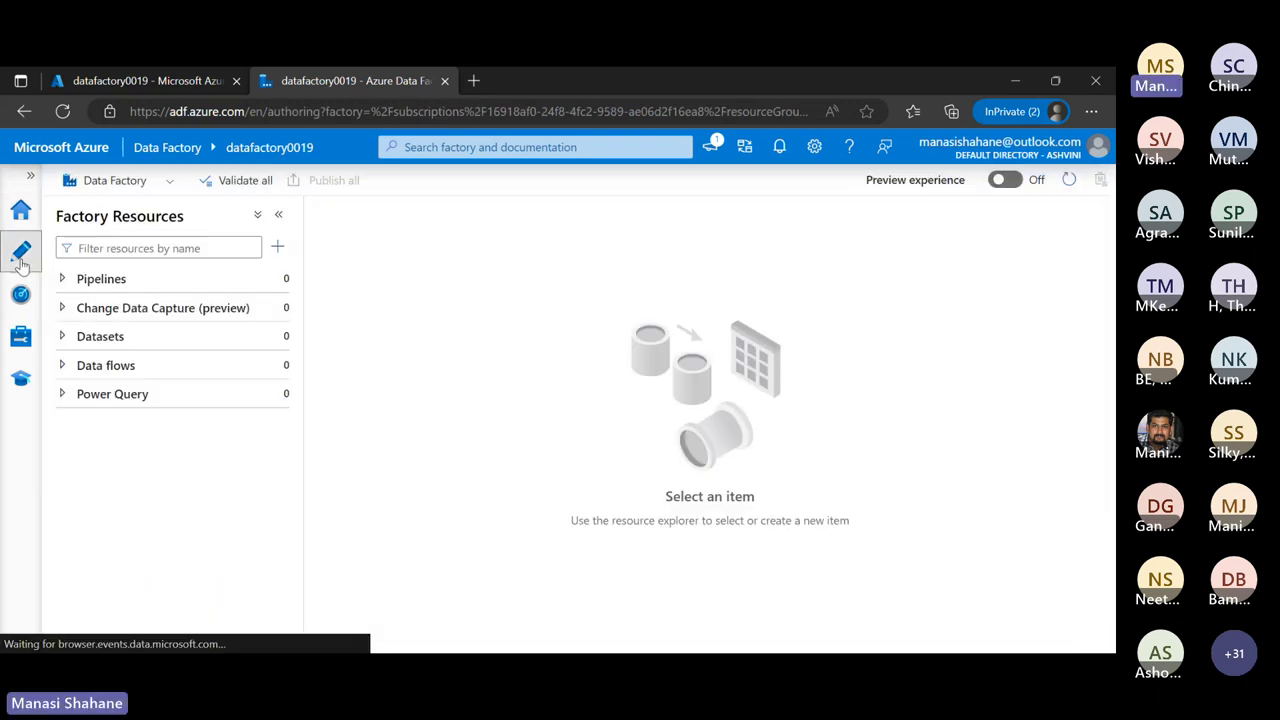
click(107, 344)
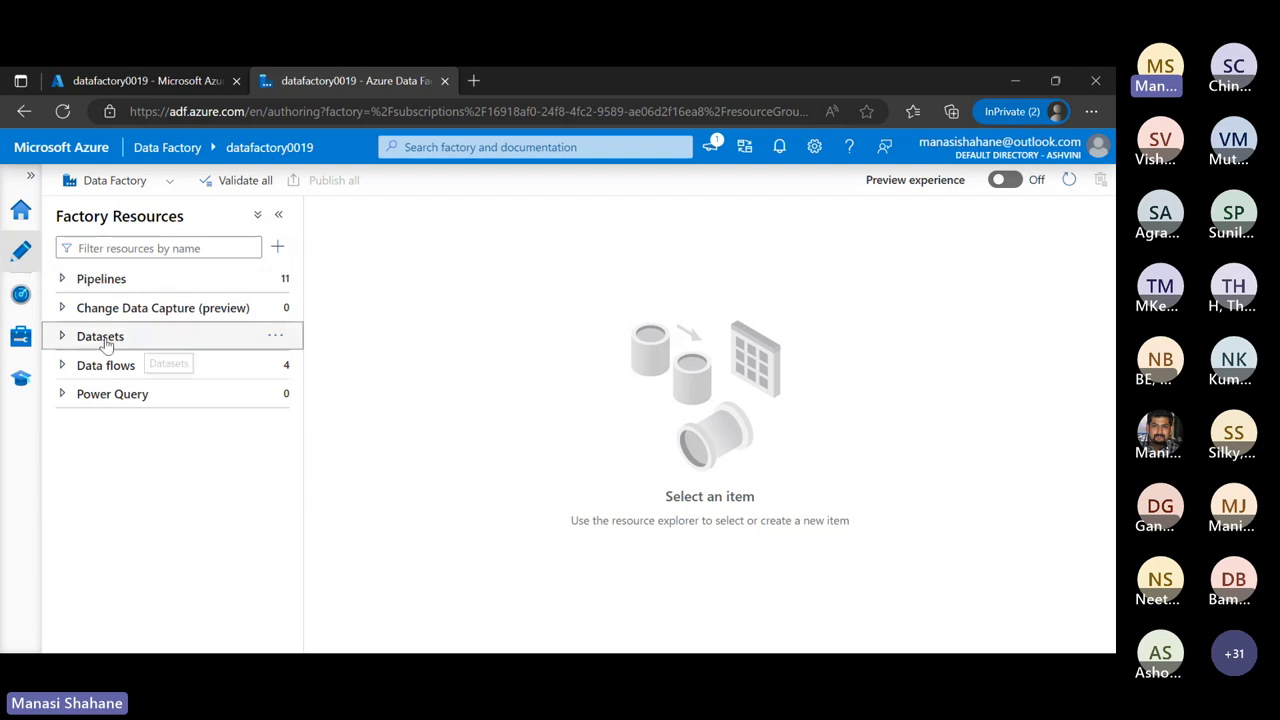
click(131, 372)
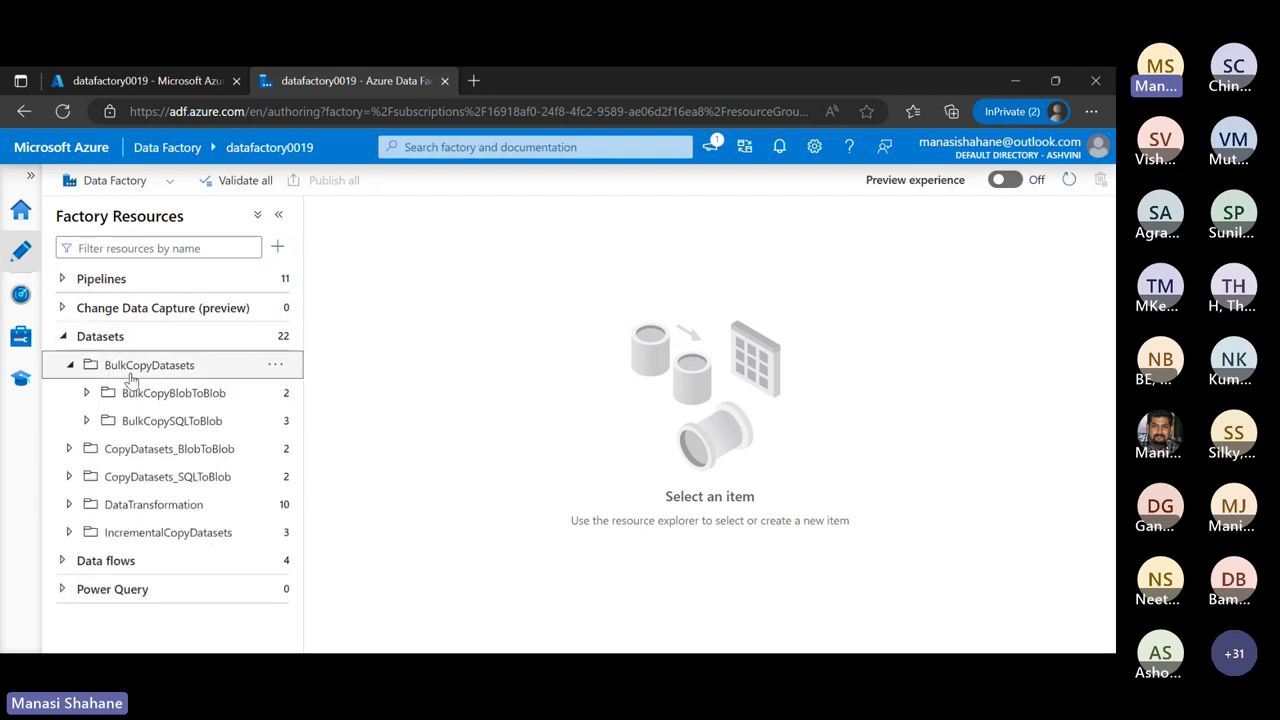
click(174, 395)
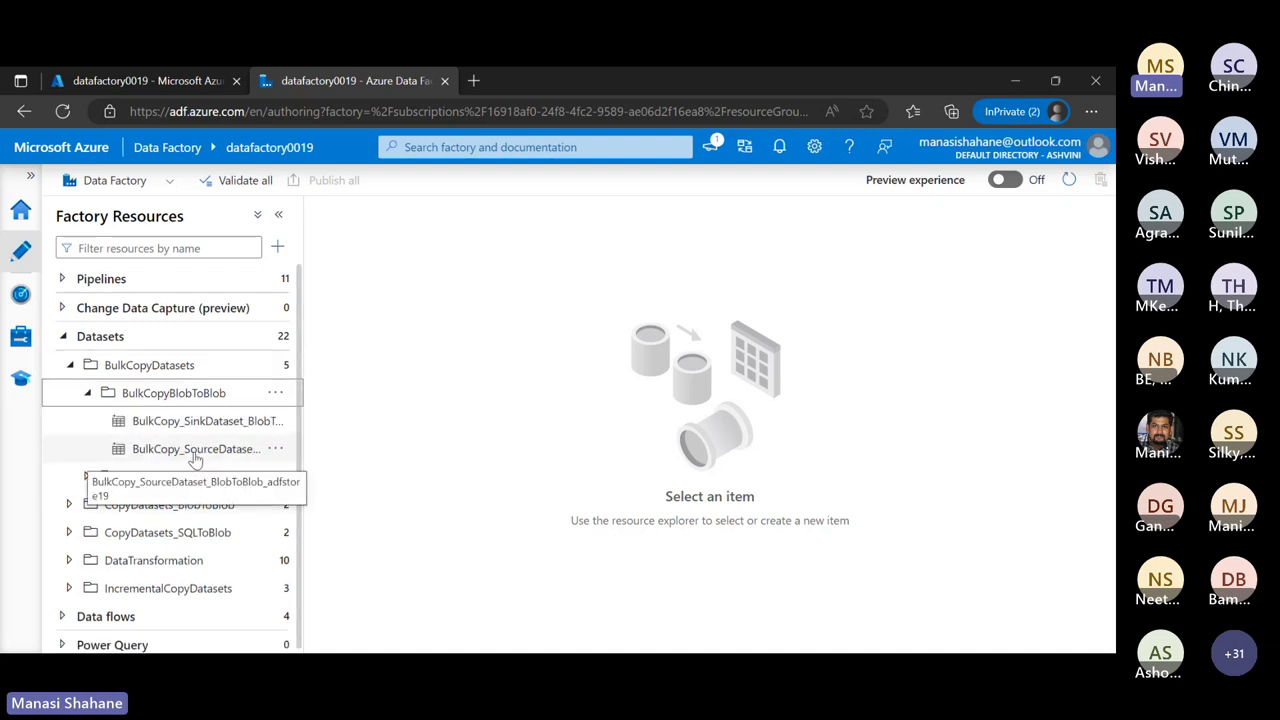
click(197, 428)
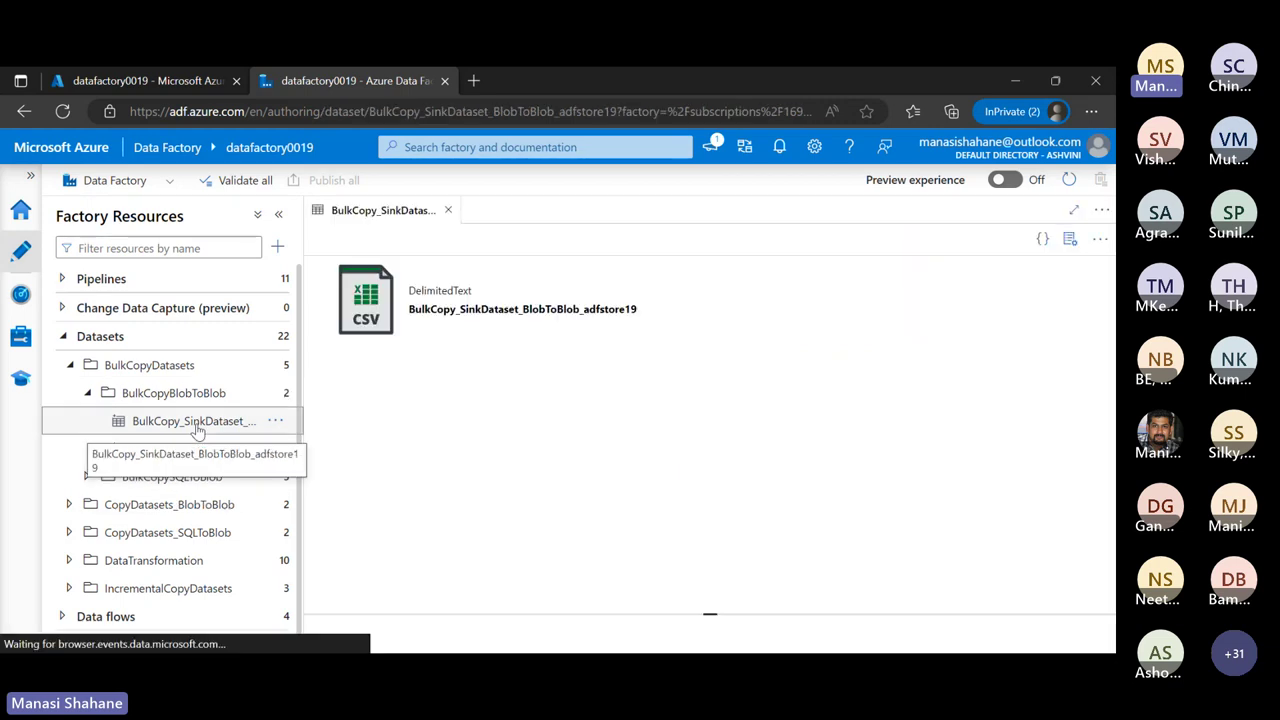
scroll(796, 535, down, 1)
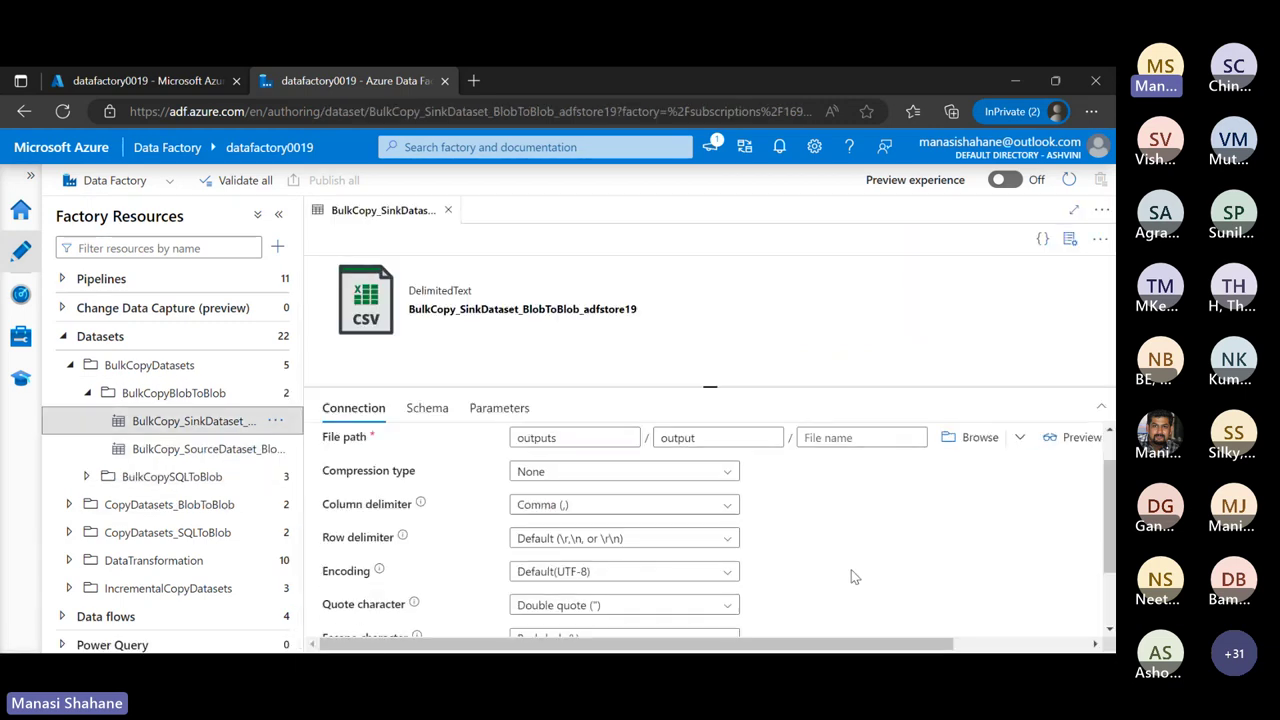
scroll(851, 571, up, 1)
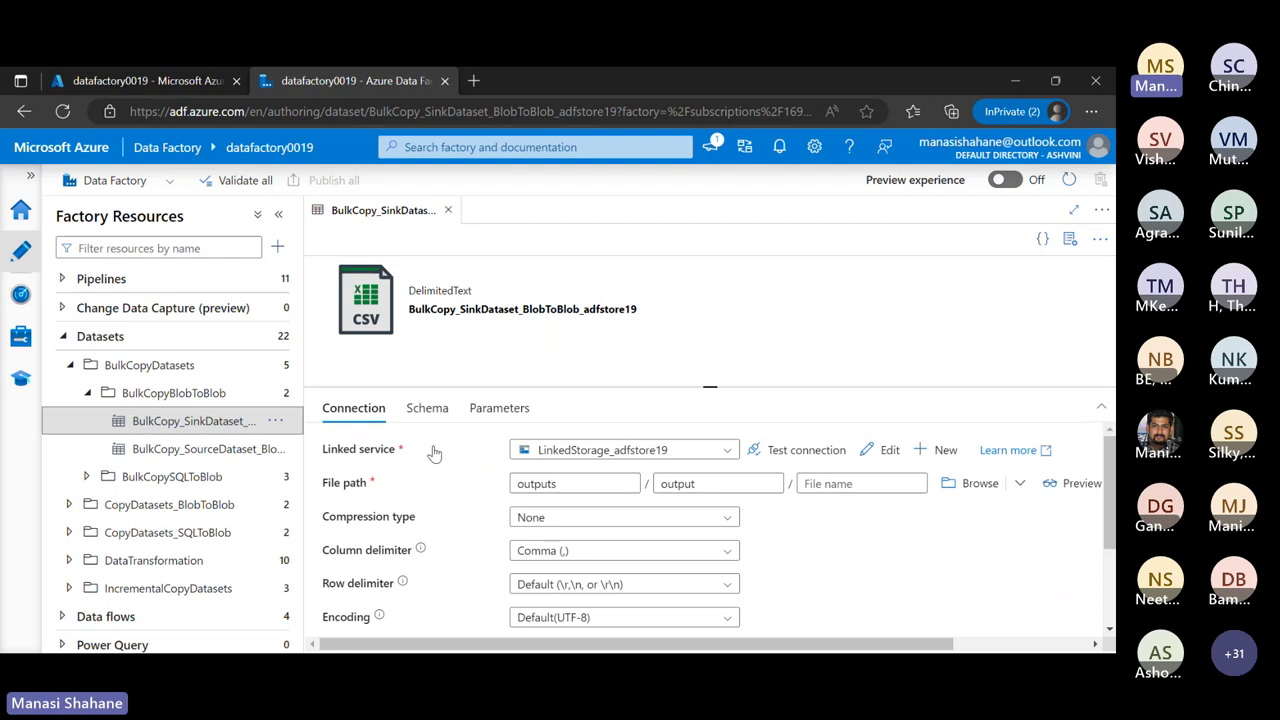
Review the dataset's Schema and Connection (outputs/output) tabs, then collapse the dataset tree
click(431, 410)
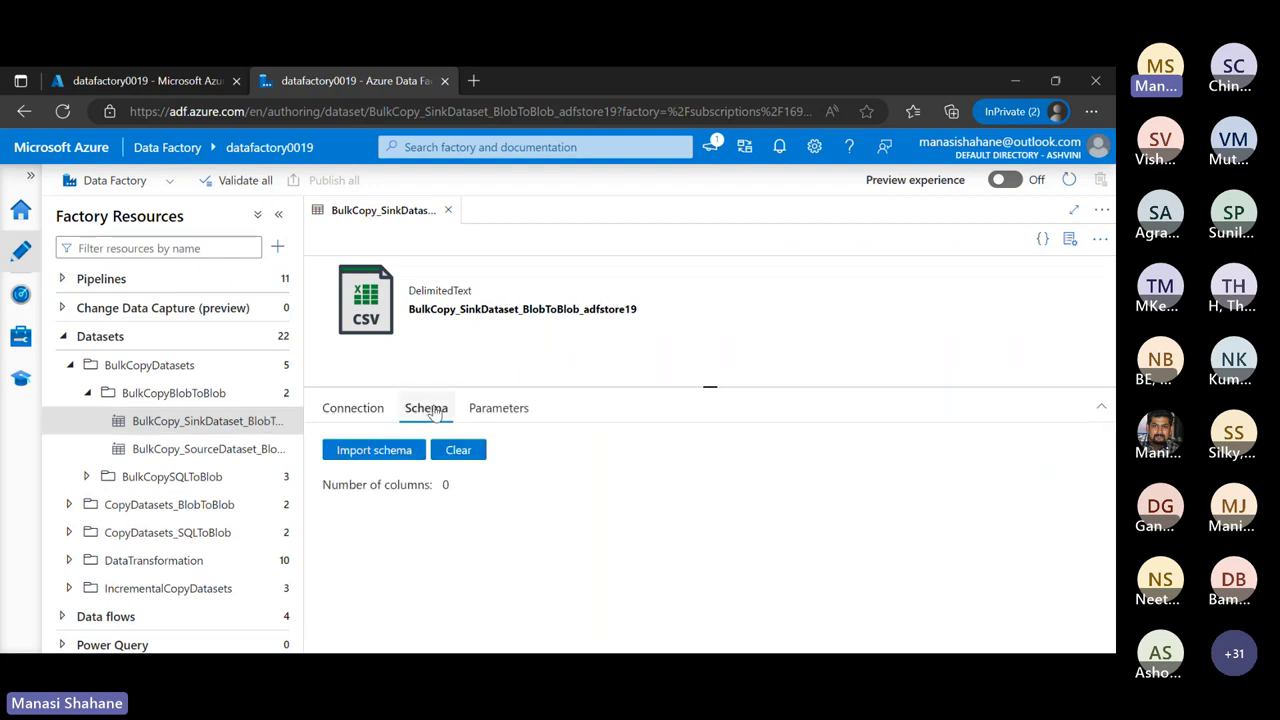
click(352, 410)
scroll(909, 557, down, 1)
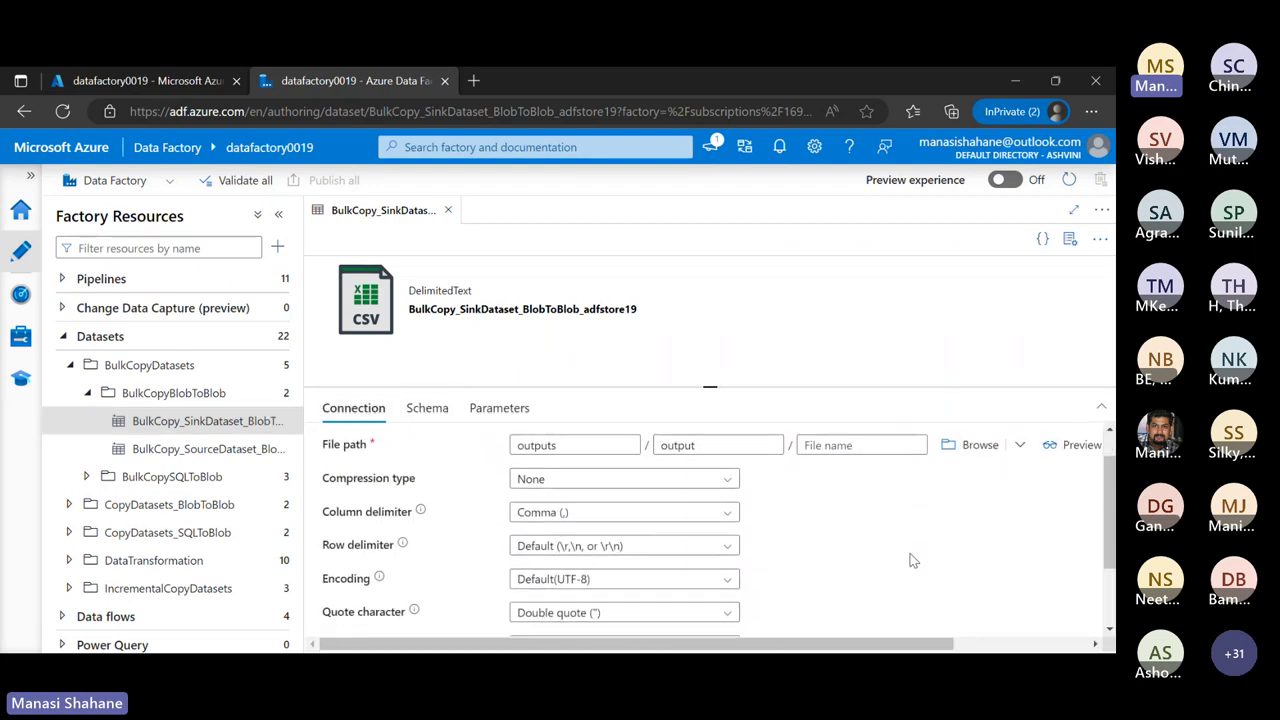
scroll(909, 557, up, 1)
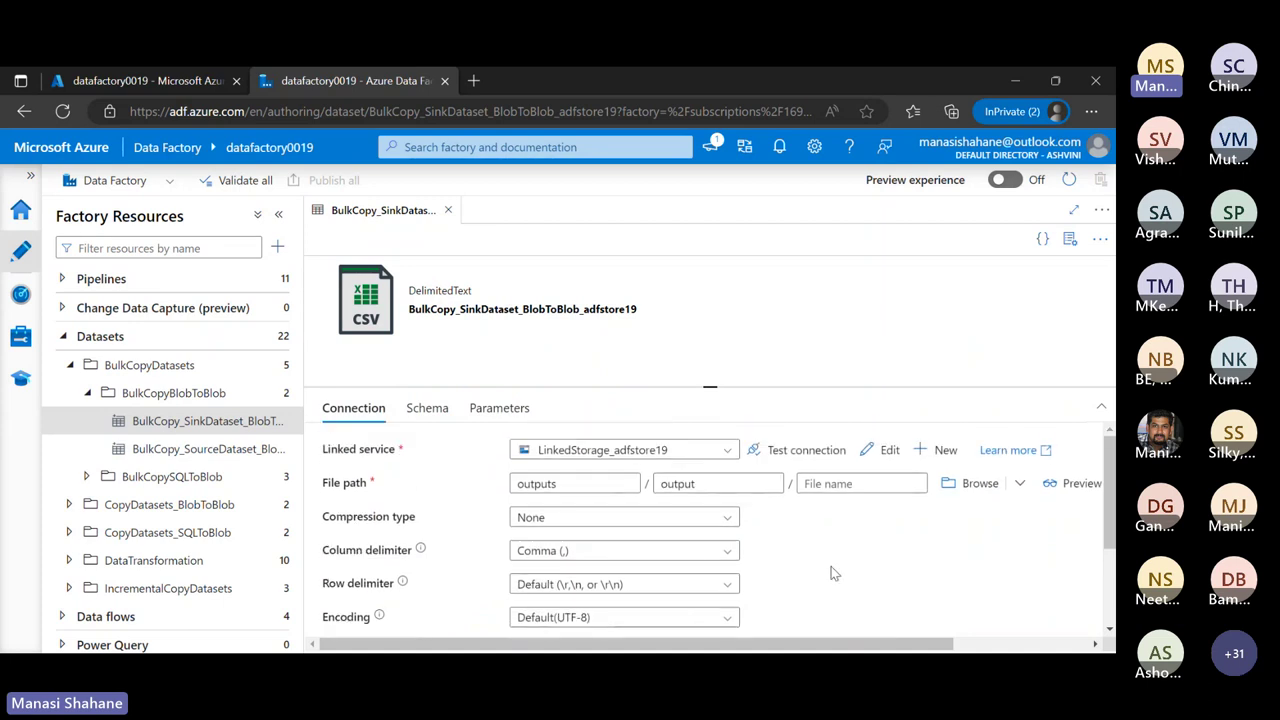
click(70, 365)
click(62, 336)
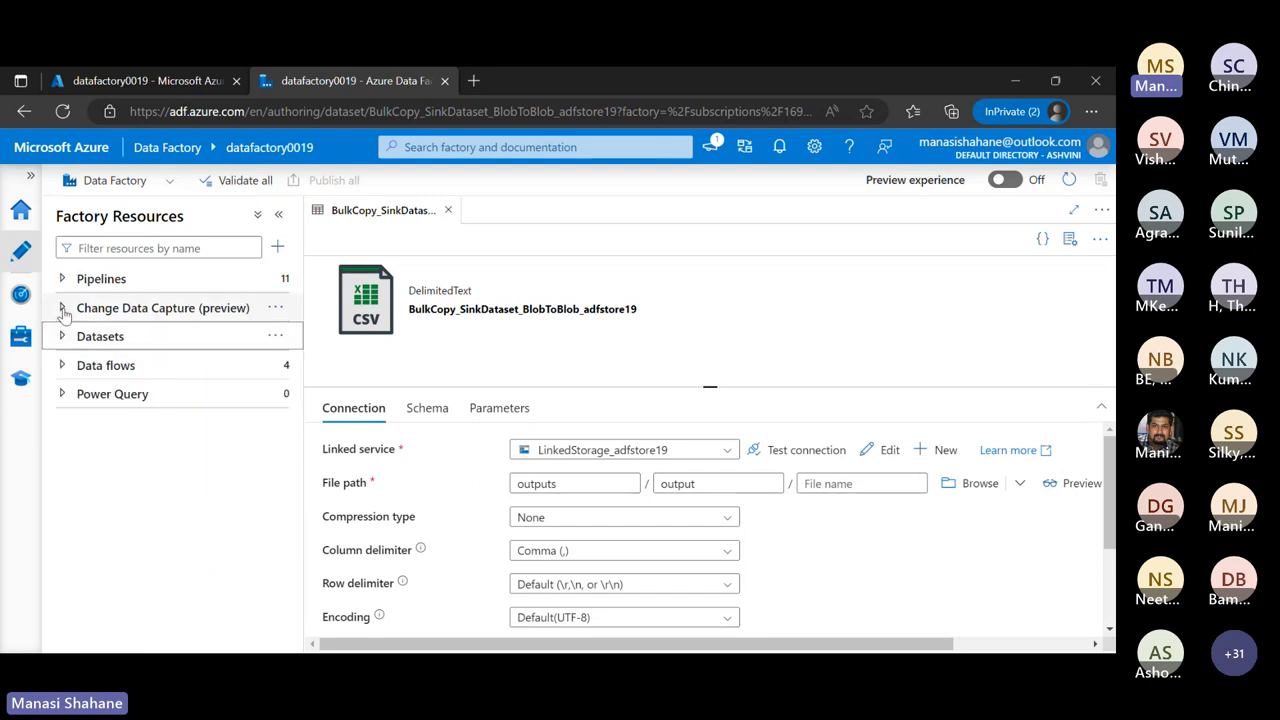
Create a new pipeline and name it Copy
click(91, 283)
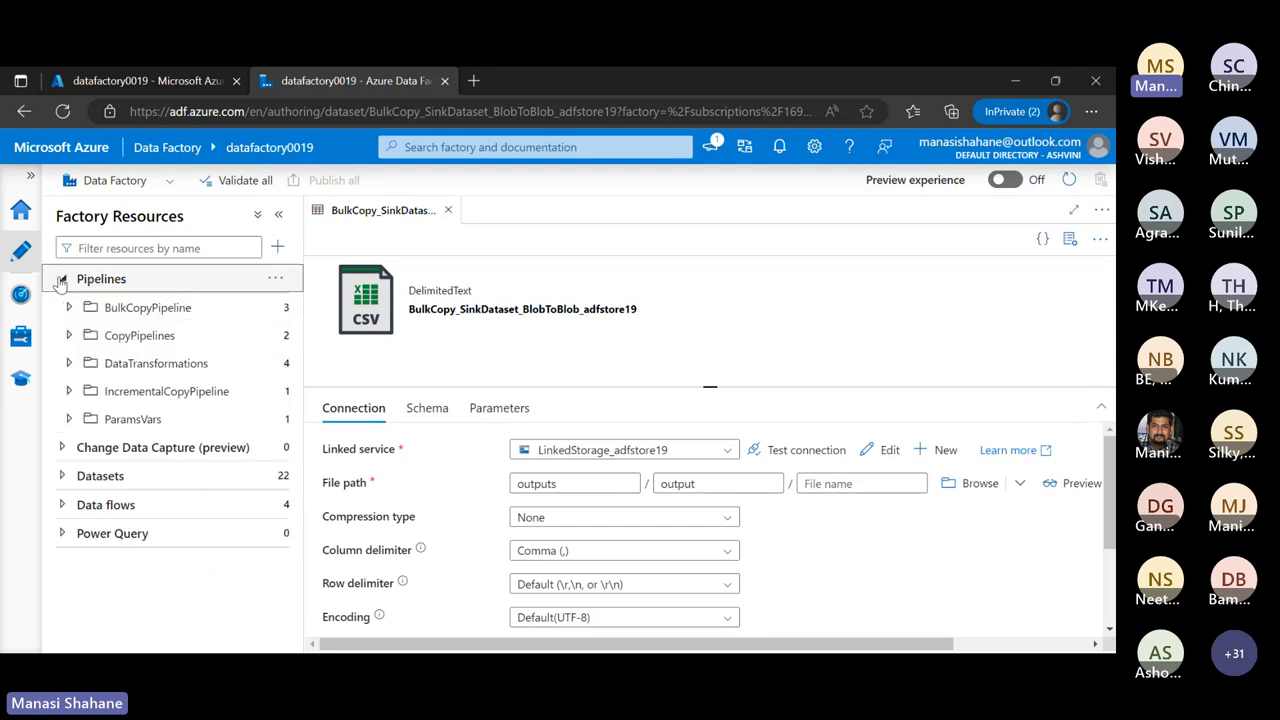
click(279, 287)
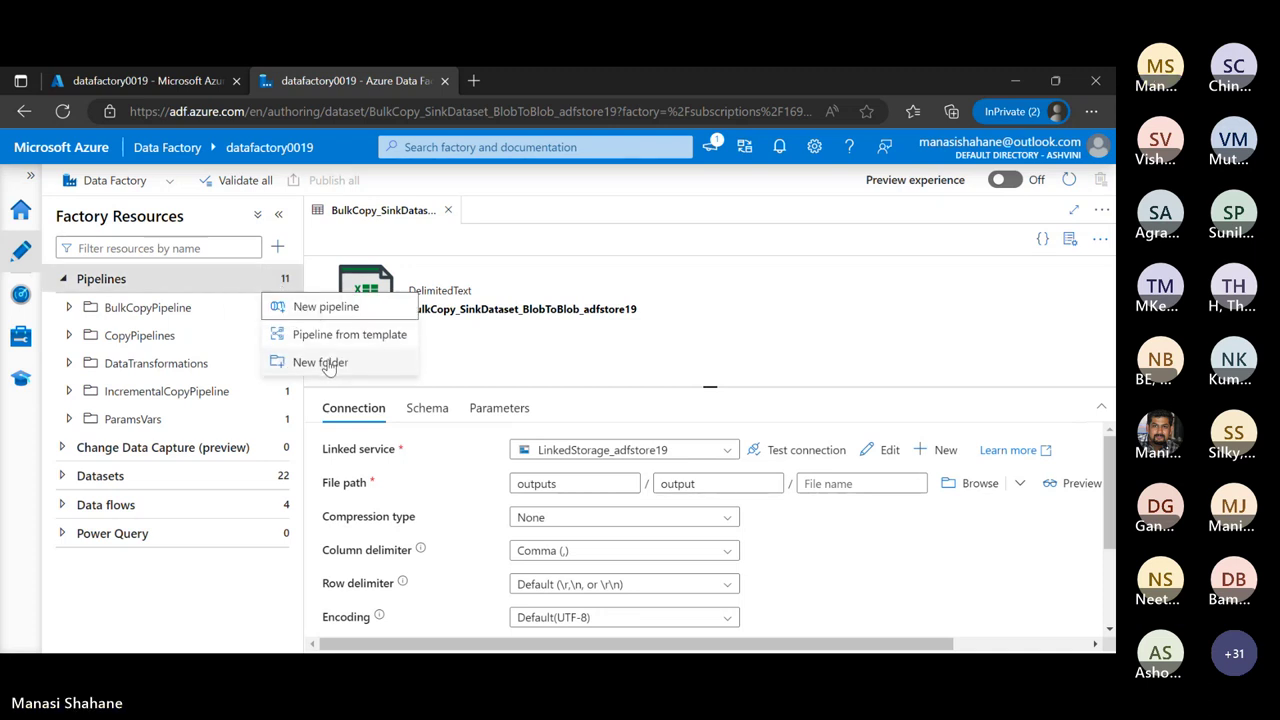
click(318, 307)
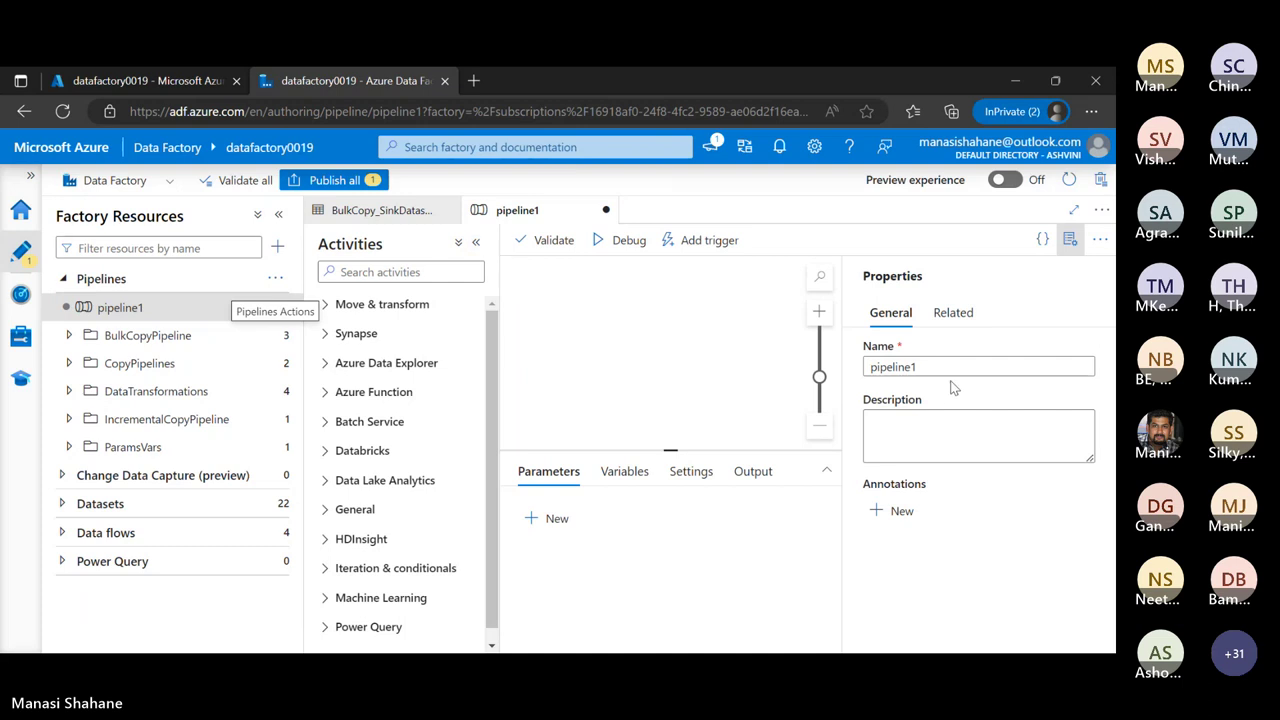
click(955, 368)
key(ctrl+a)
key(BackSpace)
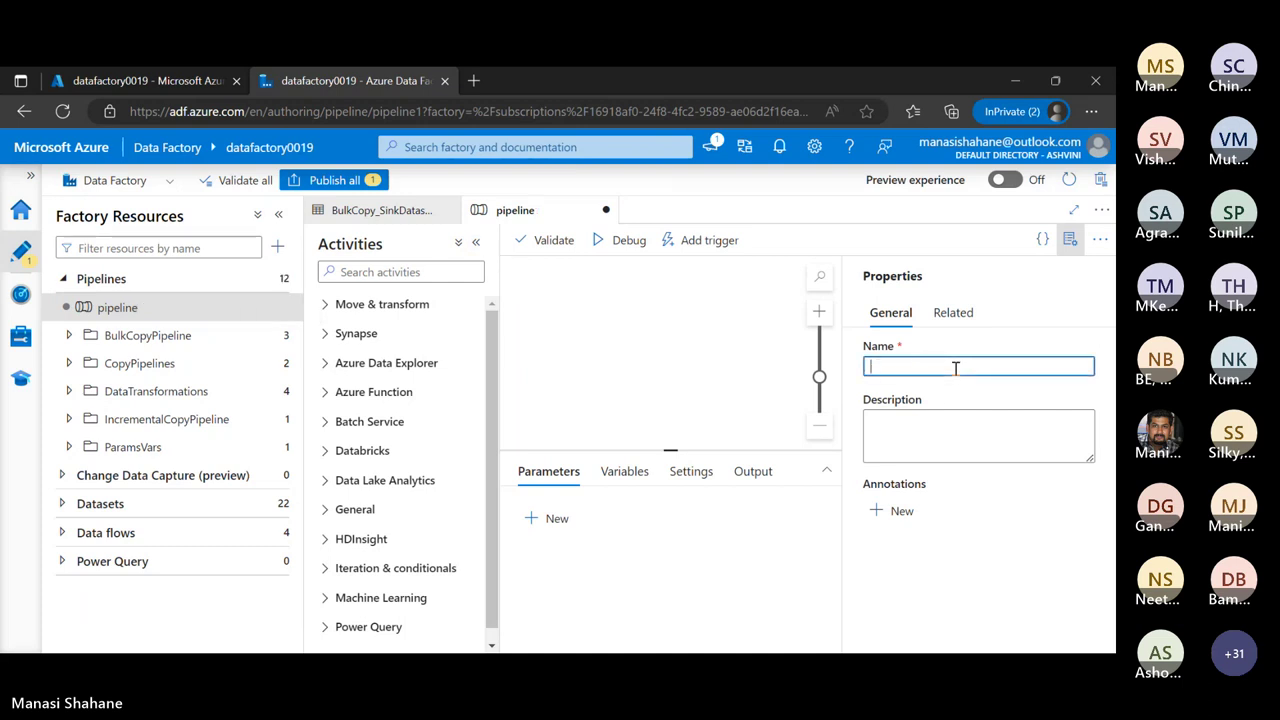
text(Copy)
Add a Copy data activity from Move & transform and view its Source settings
click(1070, 240)
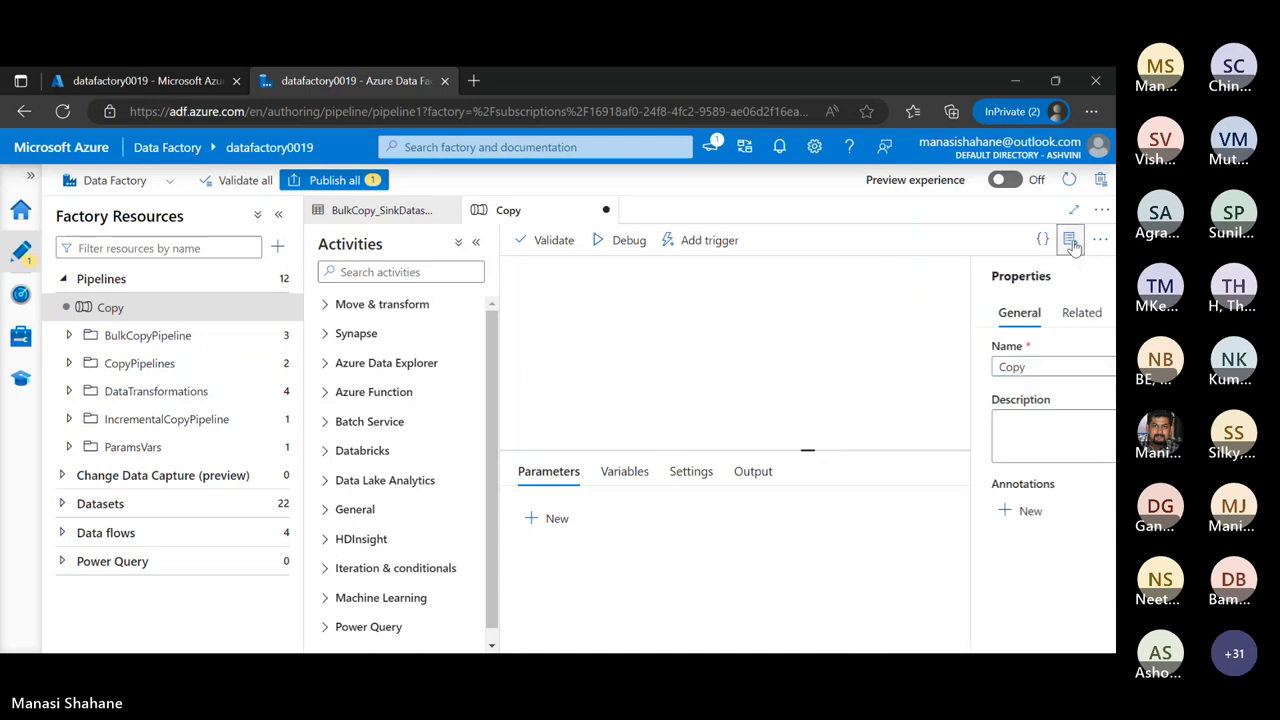
click(372, 305)
drag(376, 341, 691, 334)
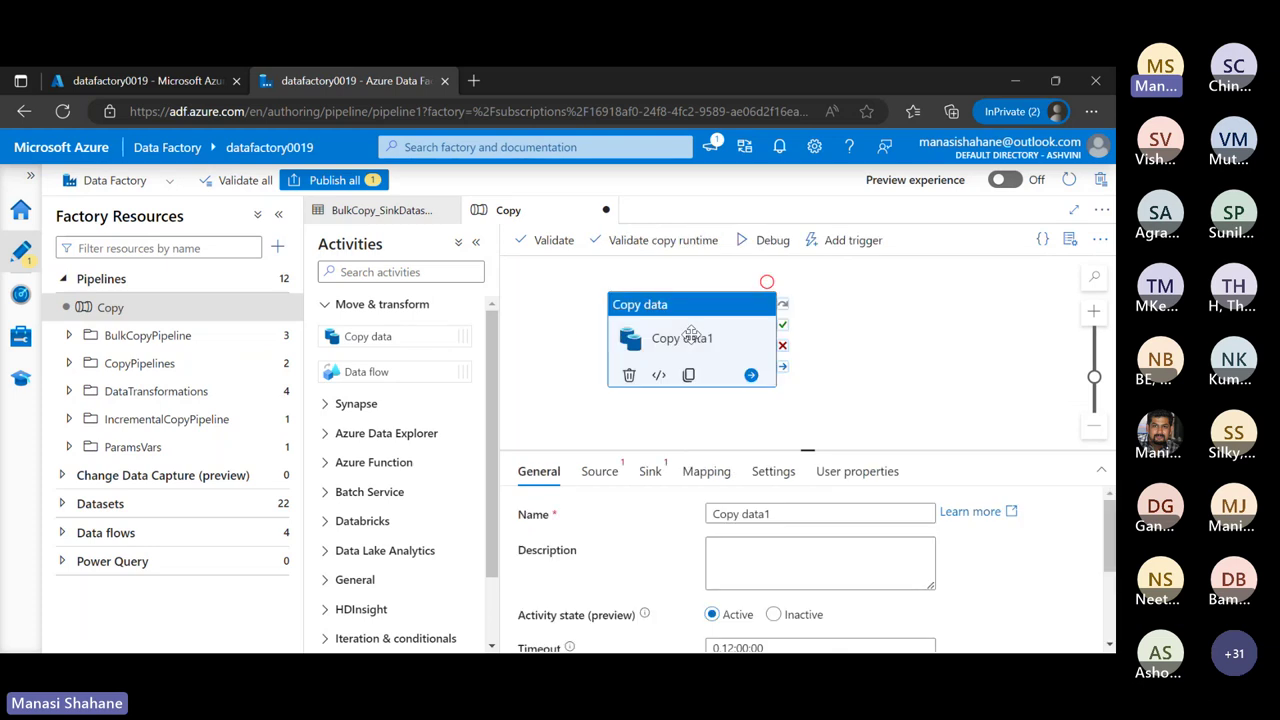
click(606, 478)
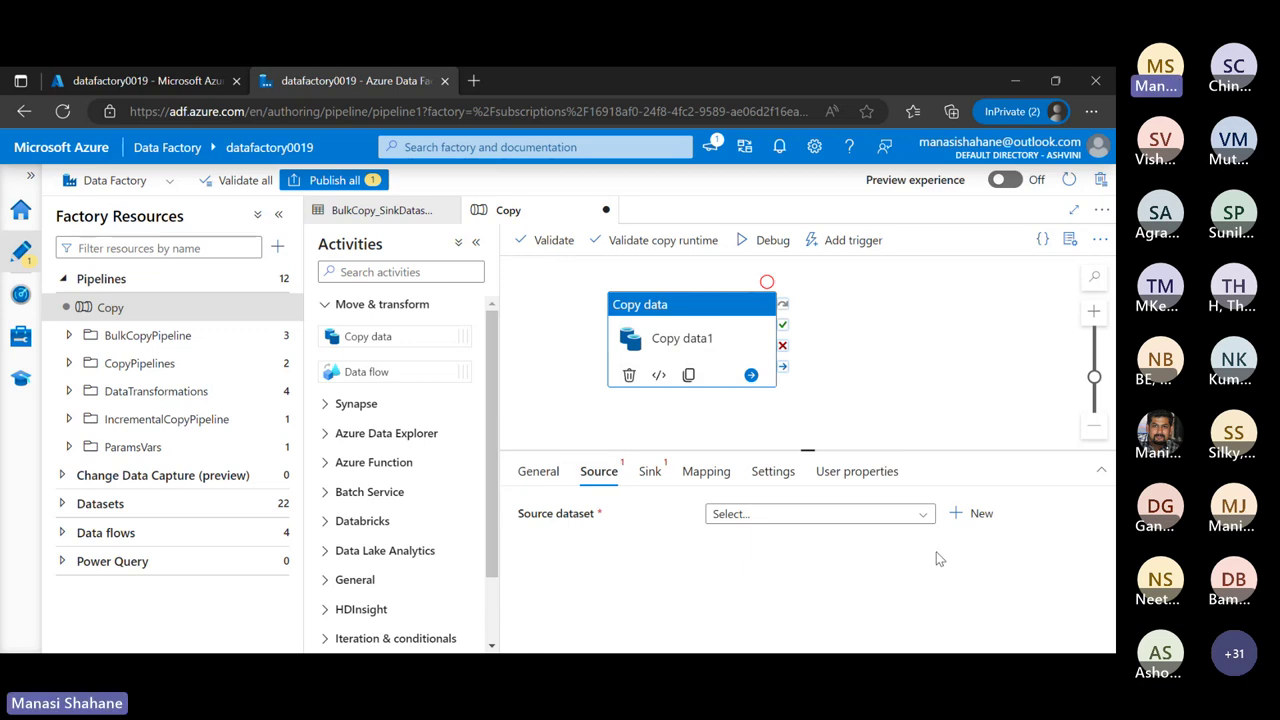
Start a new Azure Blob Storage source dataset in DelimitedText format
click(983, 513)
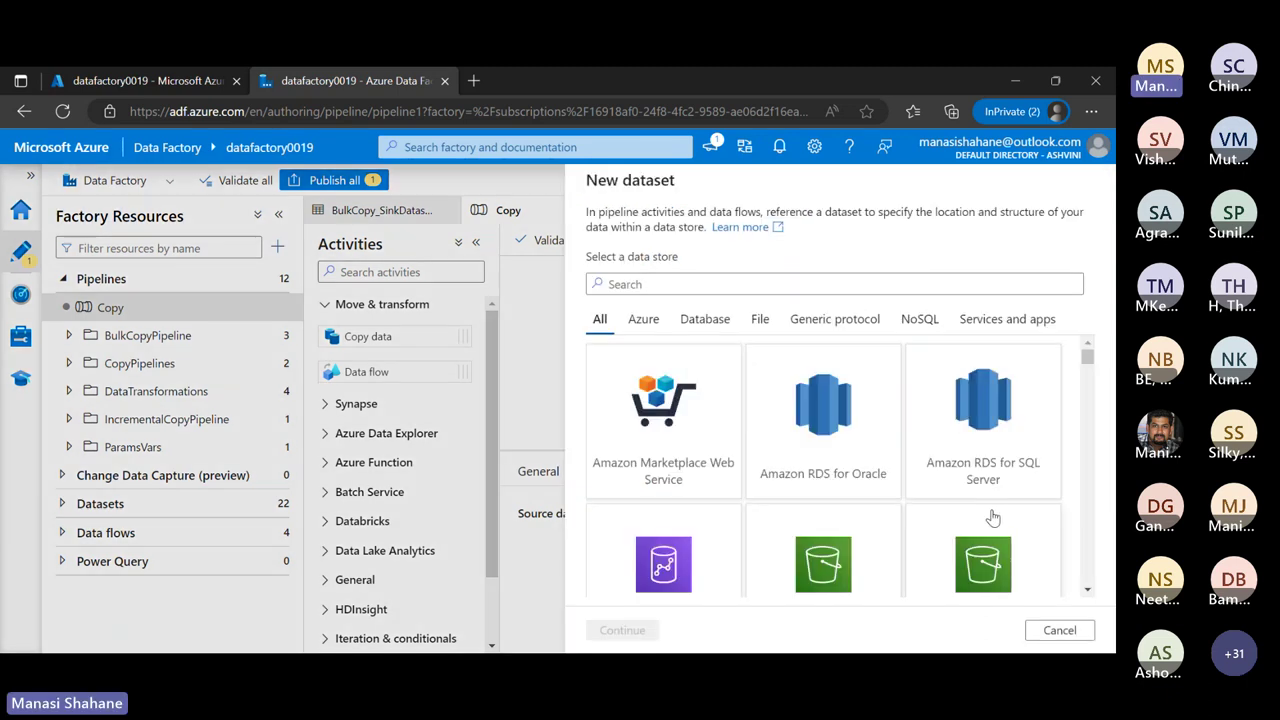
click(640, 320)
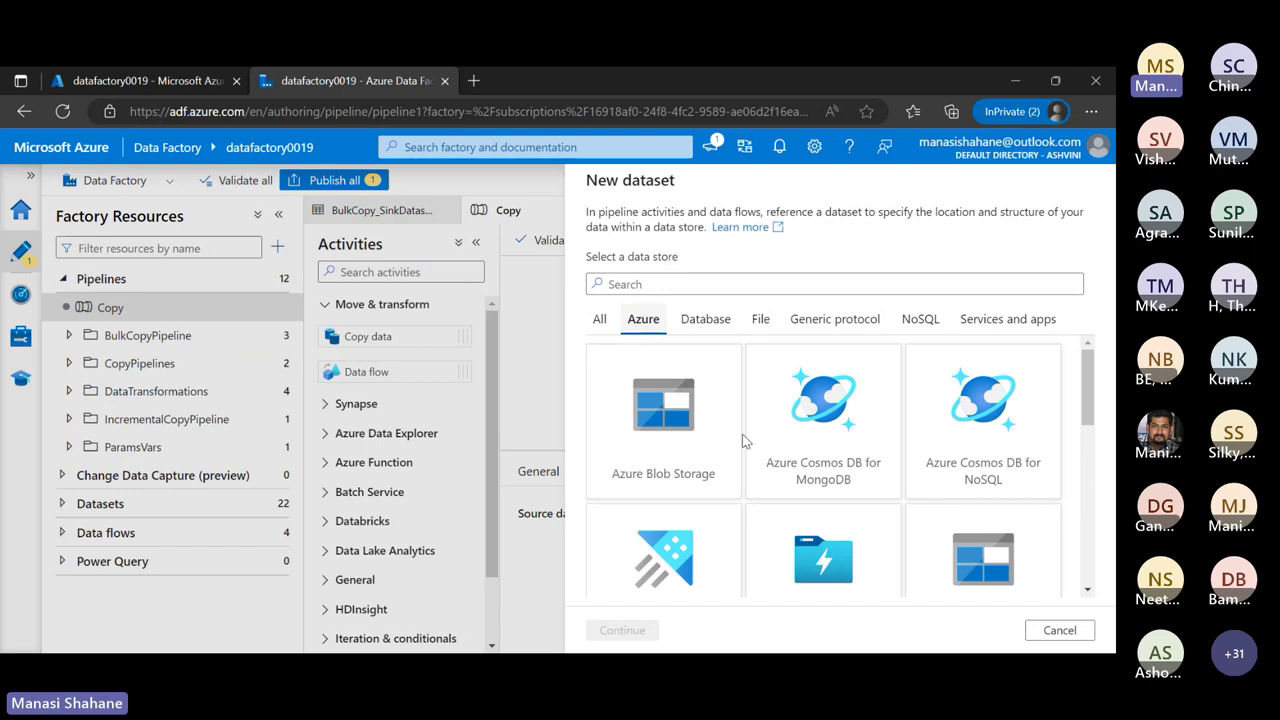
click(695, 435)
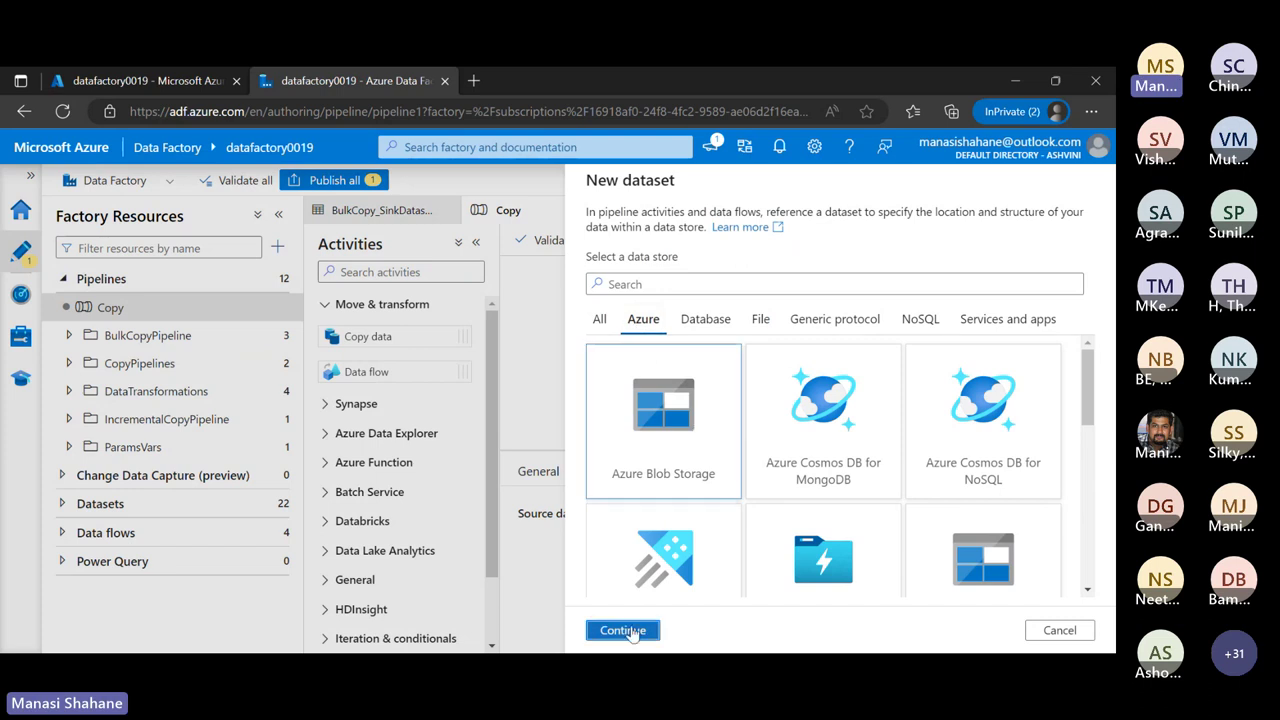
click(620, 630)
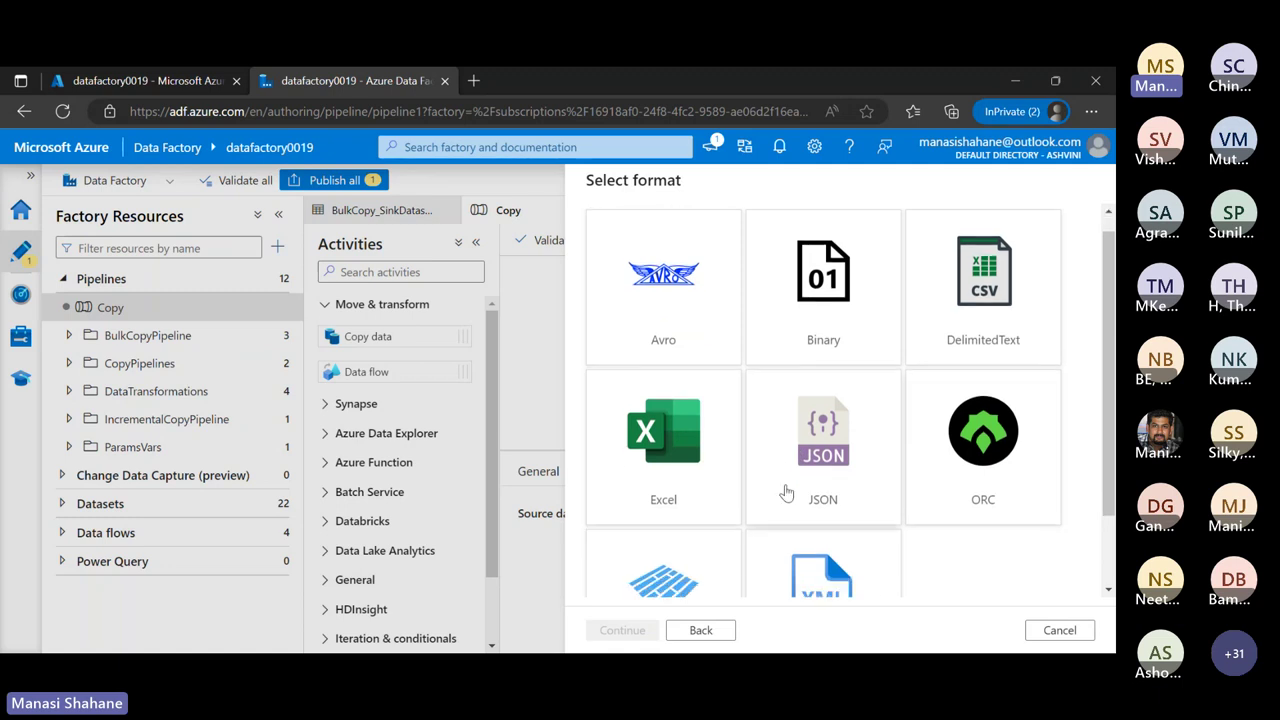
scroll(787, 492, down, 2)
scroll(787, 492, up, 2)
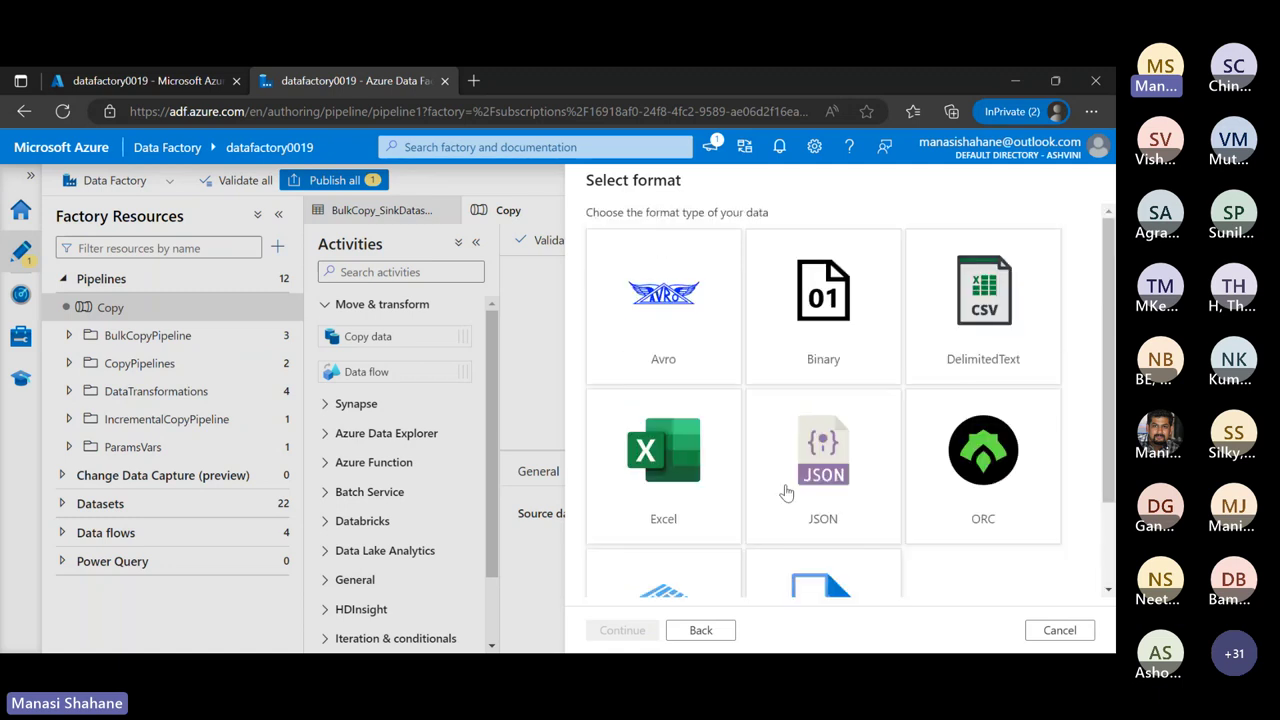
click(1015, 299)
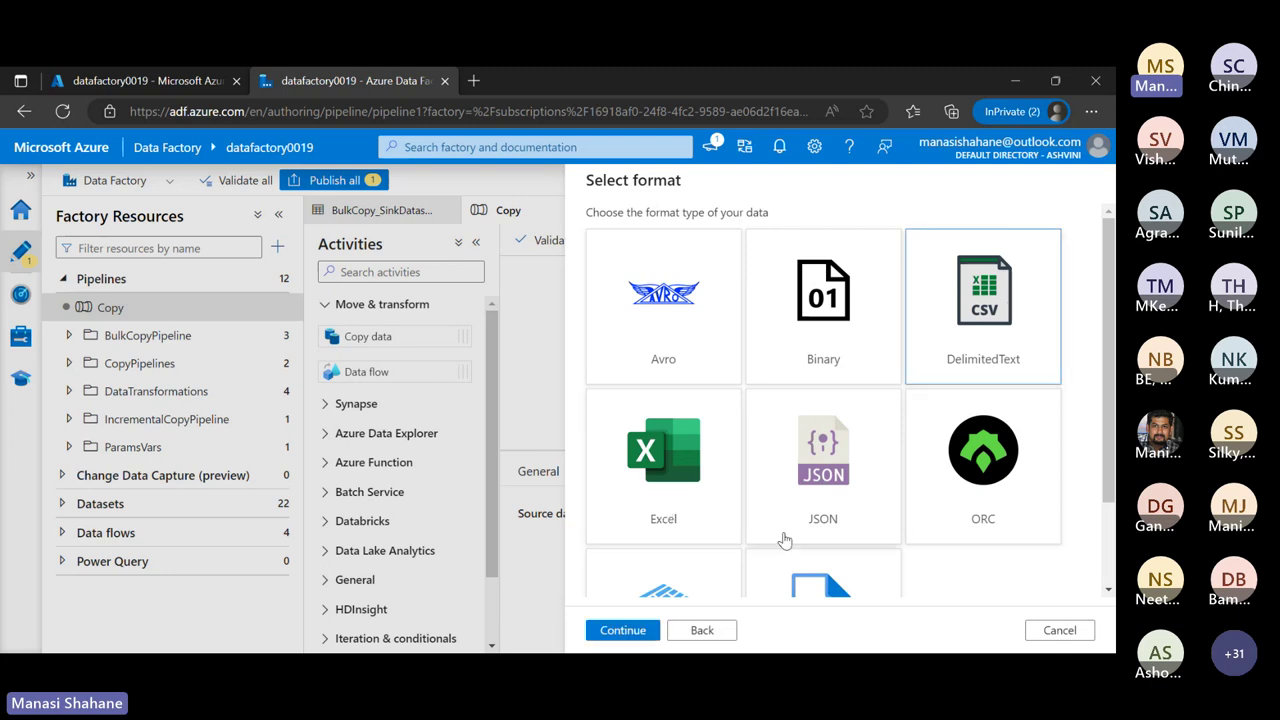
scroll(824, 311, down, 2)
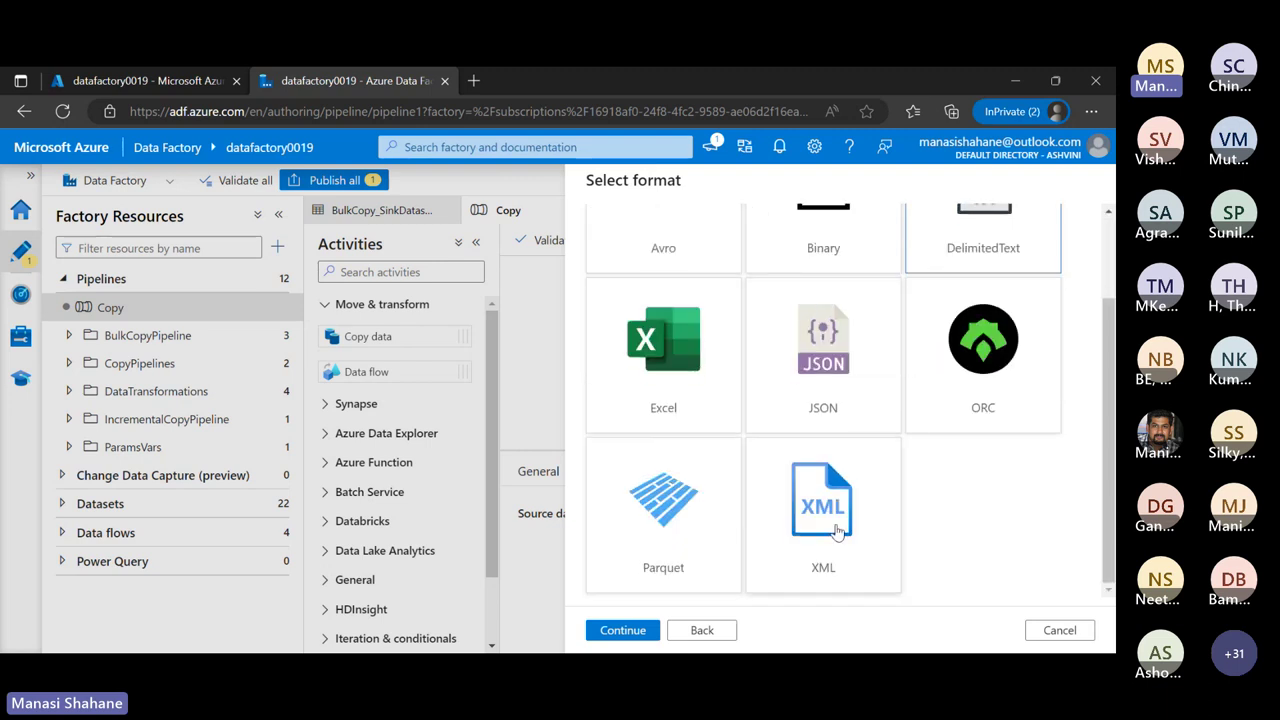
scroll(837, 532, up, 2)
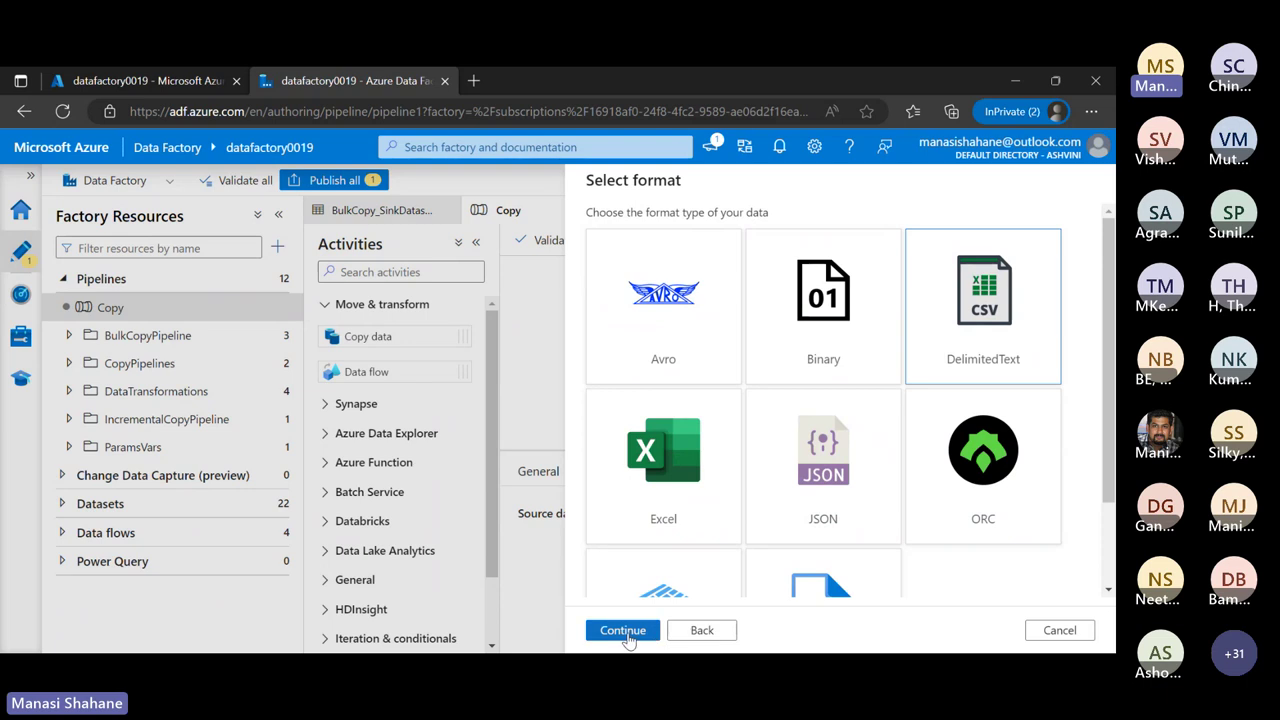
click(624, 631)
Name the new dataset SourceLink and show its Linked service choices
click(707, 230)
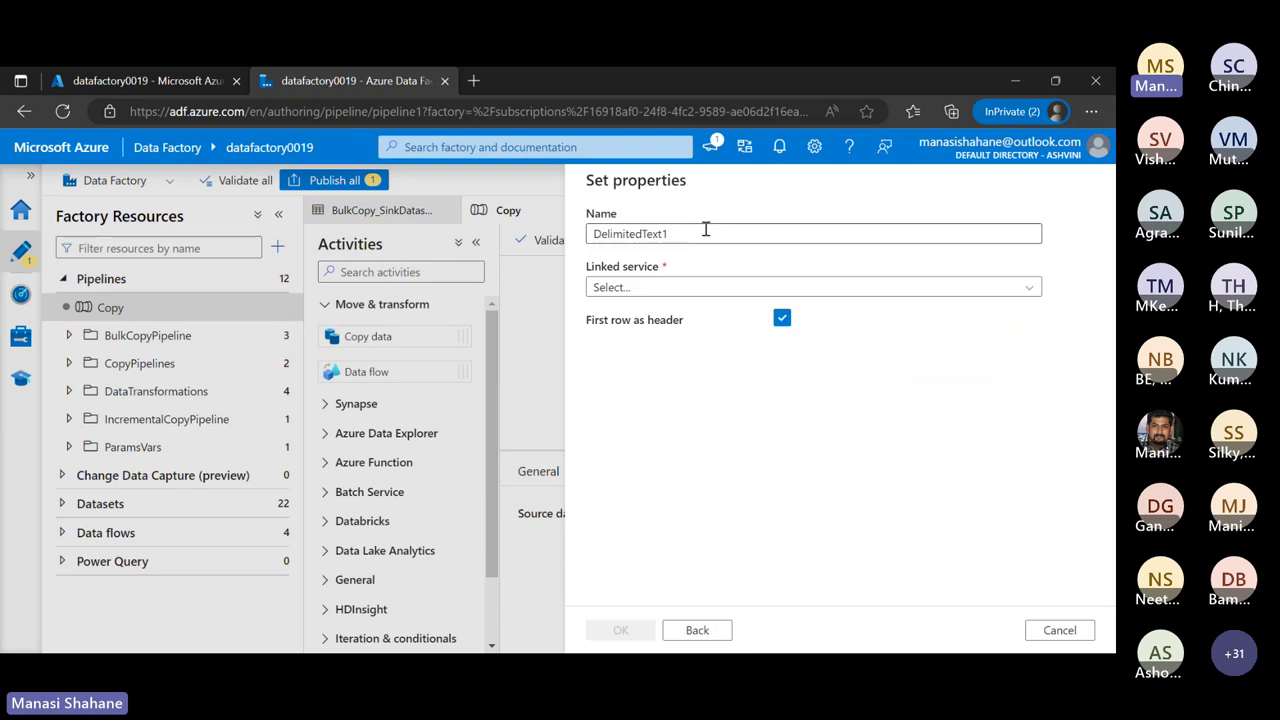
key(BackSpace)
key(BackSpace)
key(BackSpace)
key(BackSpace)
key(BackSpace)
key(BackSpace)
key(BackSpace)
key(BackSpace)
key(BackSpace)
key(BackSpace)
key(BackSpace)
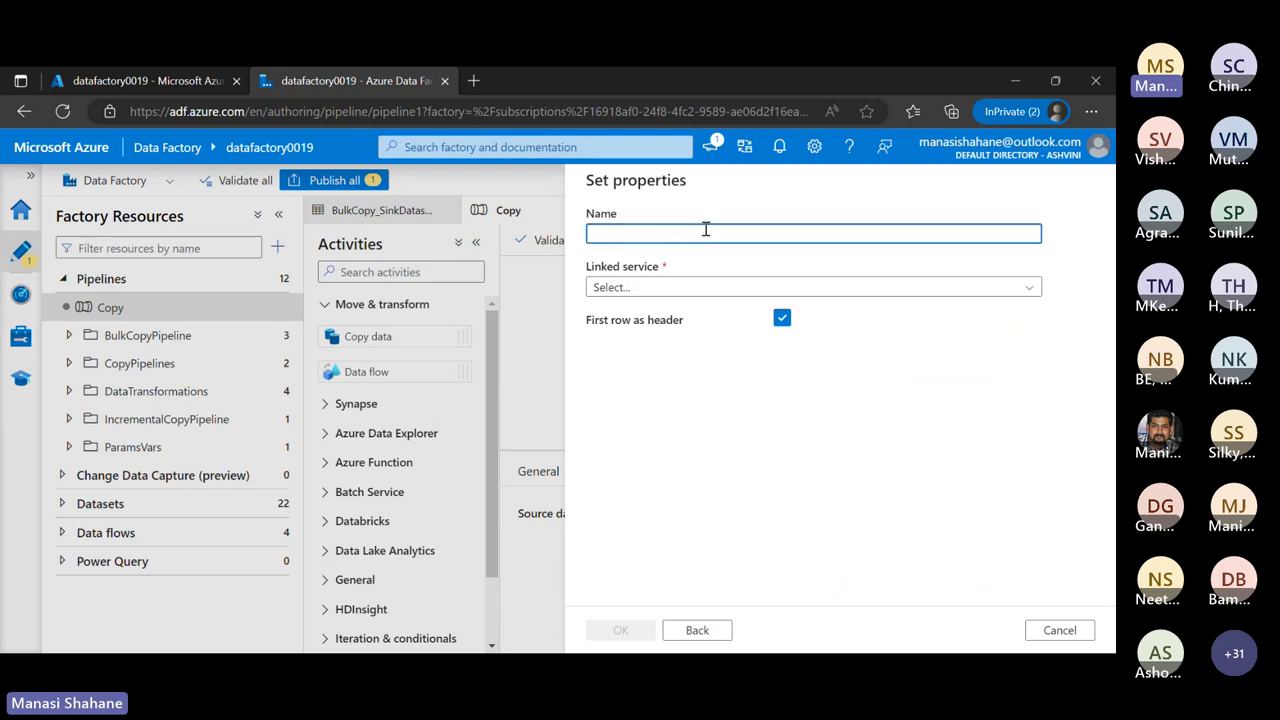
text(SourceLink)
click(721, 288)
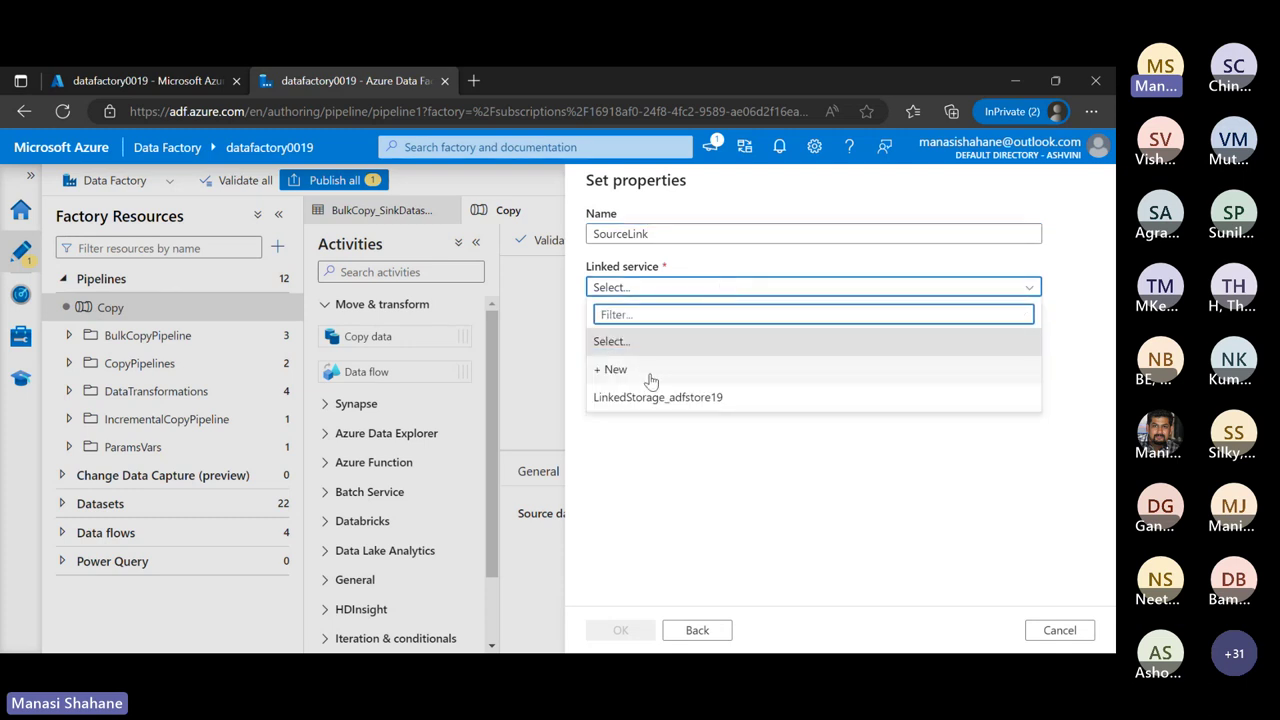
Set up a new linked service on the Visual Studio Ultimate with MSDN subscription and adfstore19
click(650, 372)
click(700, 251)
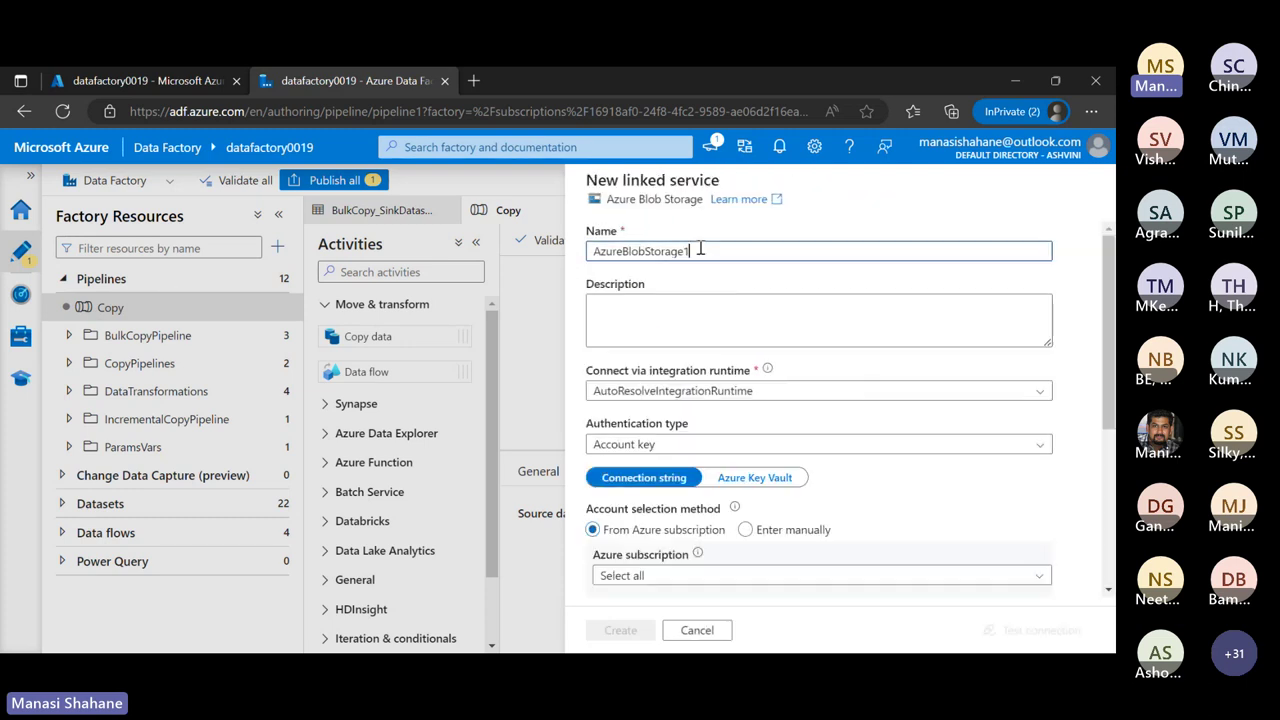
key(BackSpace)
key(BackSpace)
key(BackSpace)
key(BackSpace)
key(BackSpace)
key(BackSpace)
key(BackSpace)
key(BackSpace)
key(BackSpace)
key(BackSpace)
key(BackSpace)
key(BackSpace)
key(BackSpace)
key(BackSpace)
key(BackSpace)
key(BackSpace)
key(BackSpace)
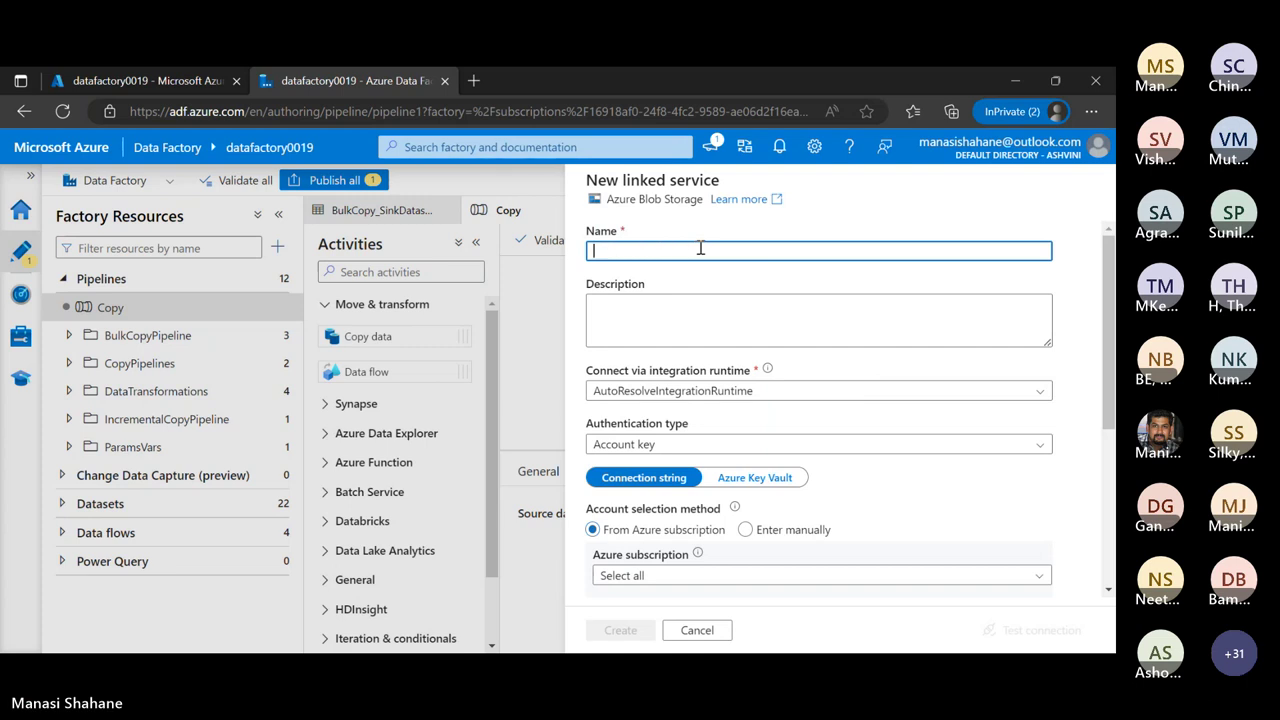
scroll(800, 423, down, 1)
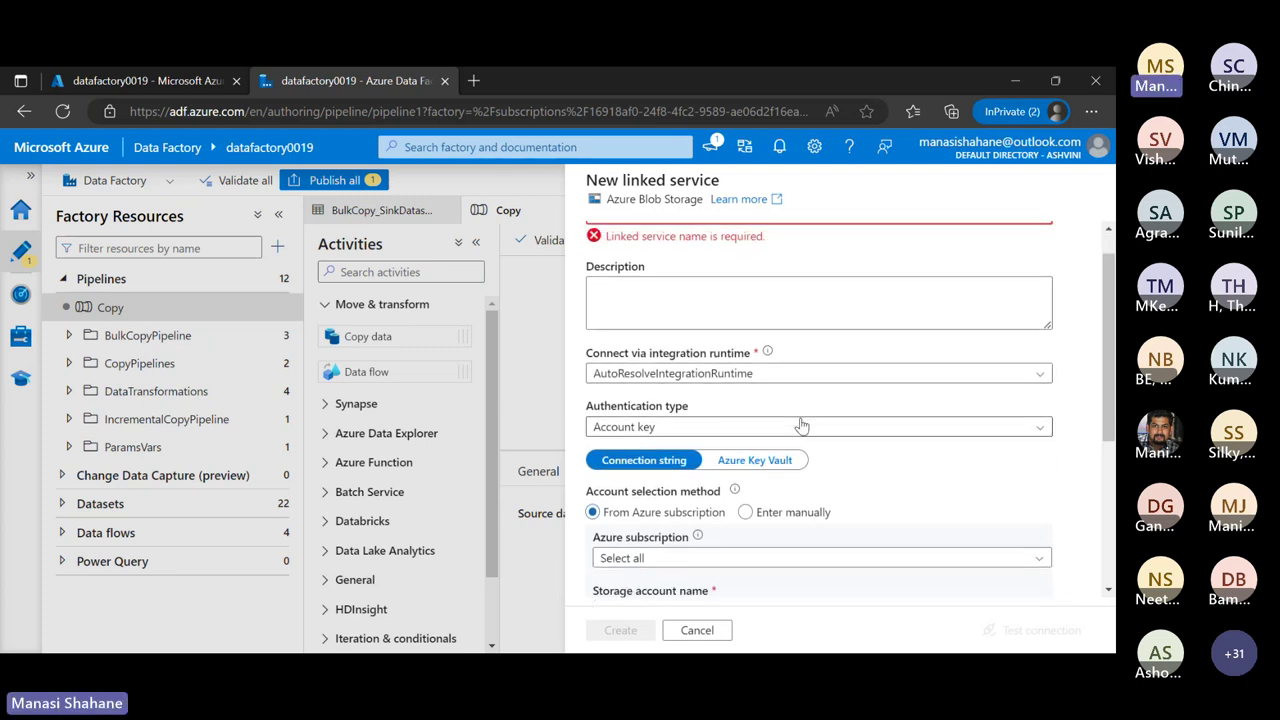
scroll(800, 423, up, 1)
scroll(800, 425, down, 2)
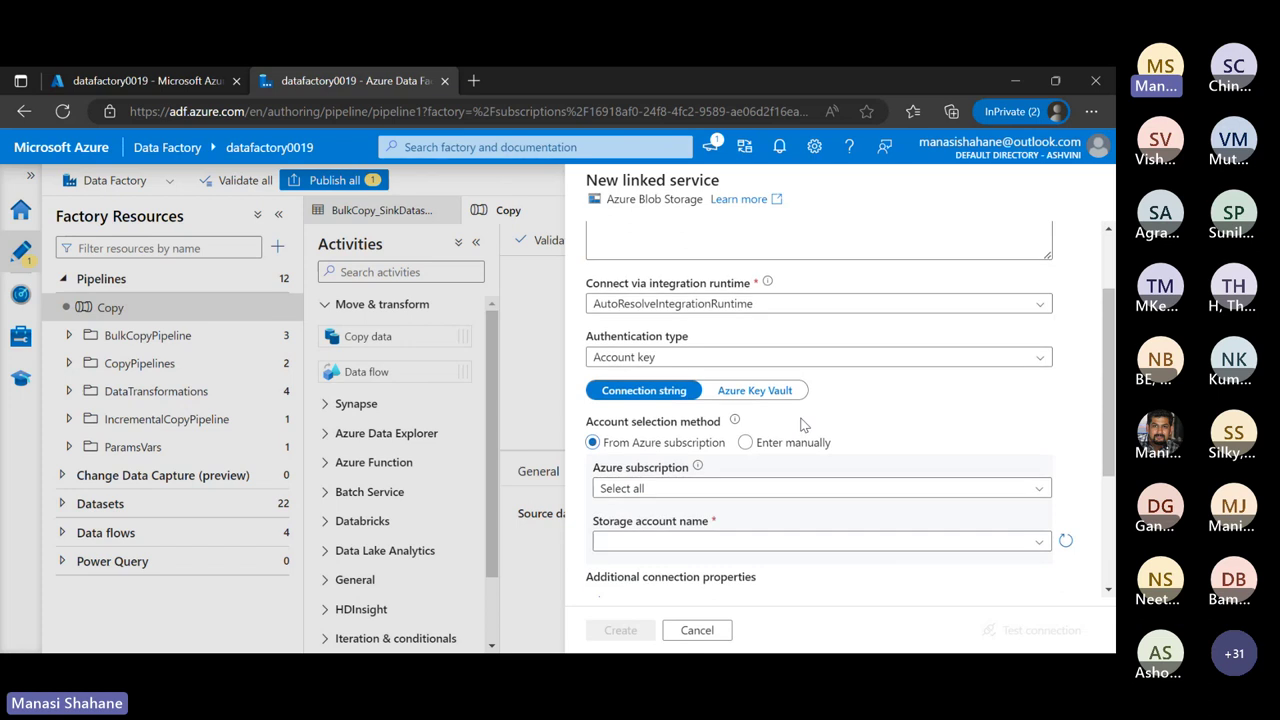
scroll(815, 430, down, 1)
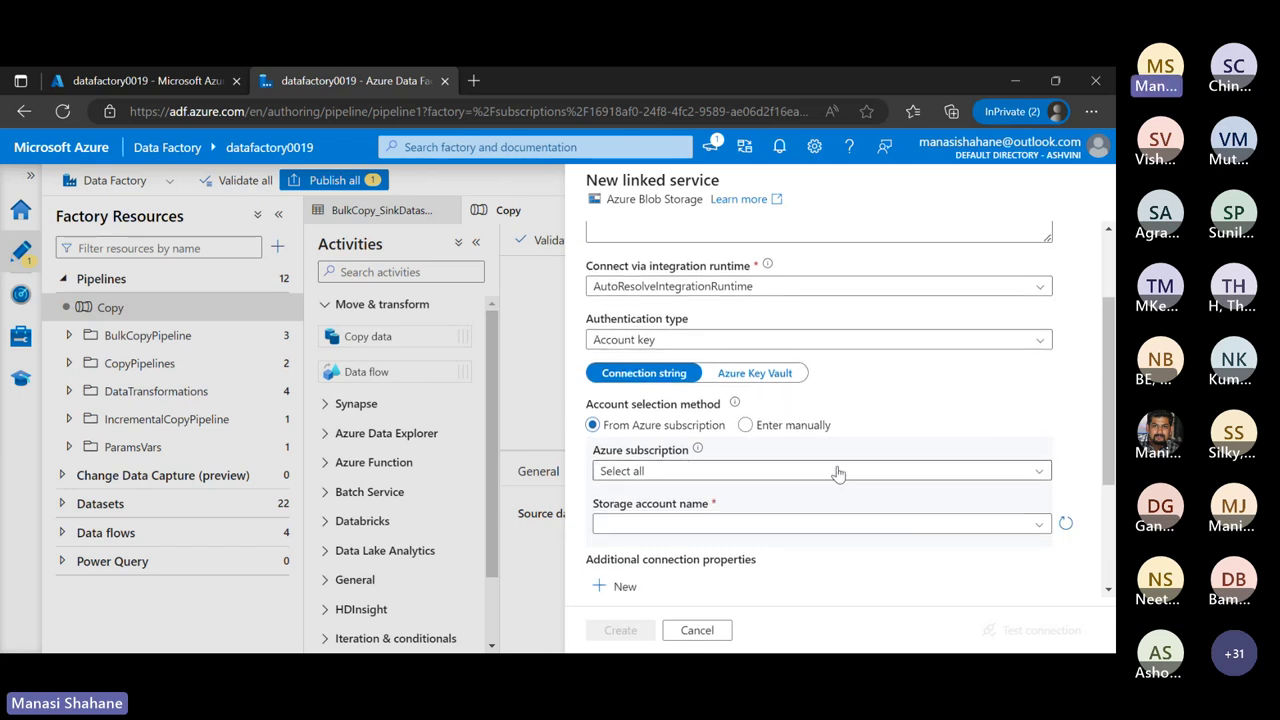
click(832, 480)
click(831, 527)
scroll(829, 523, down, 3)
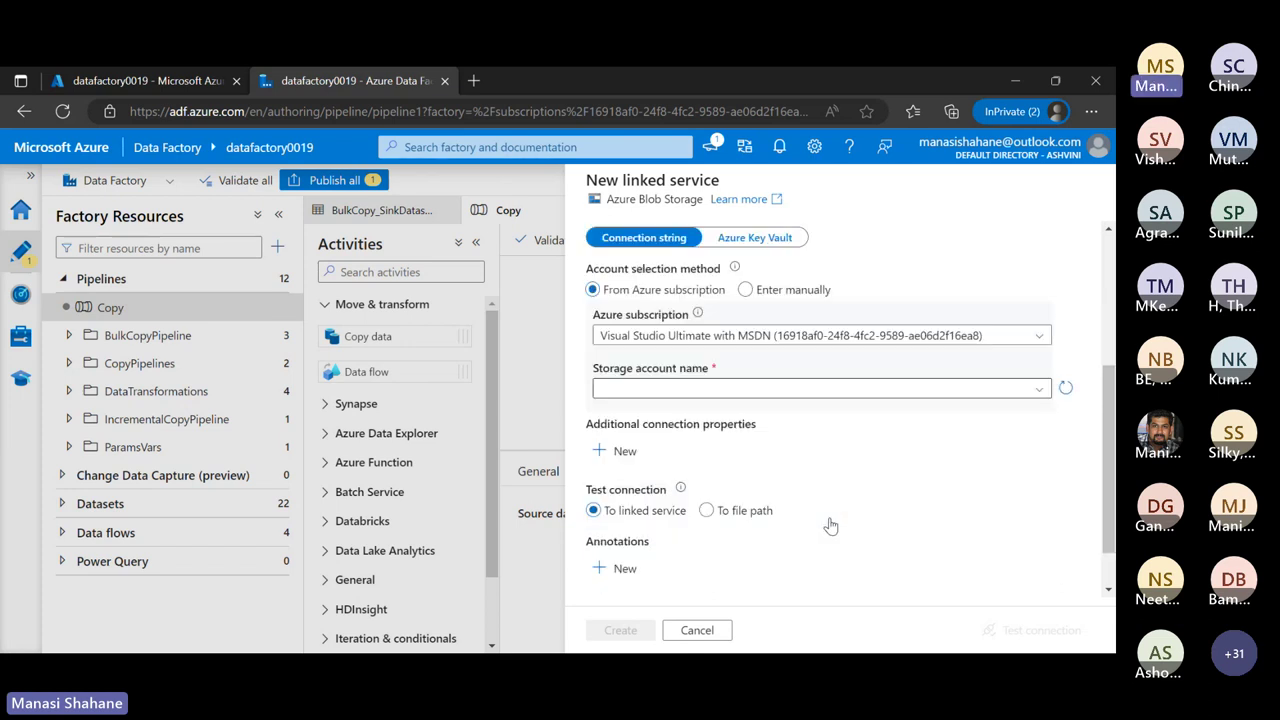
click(862, 390)
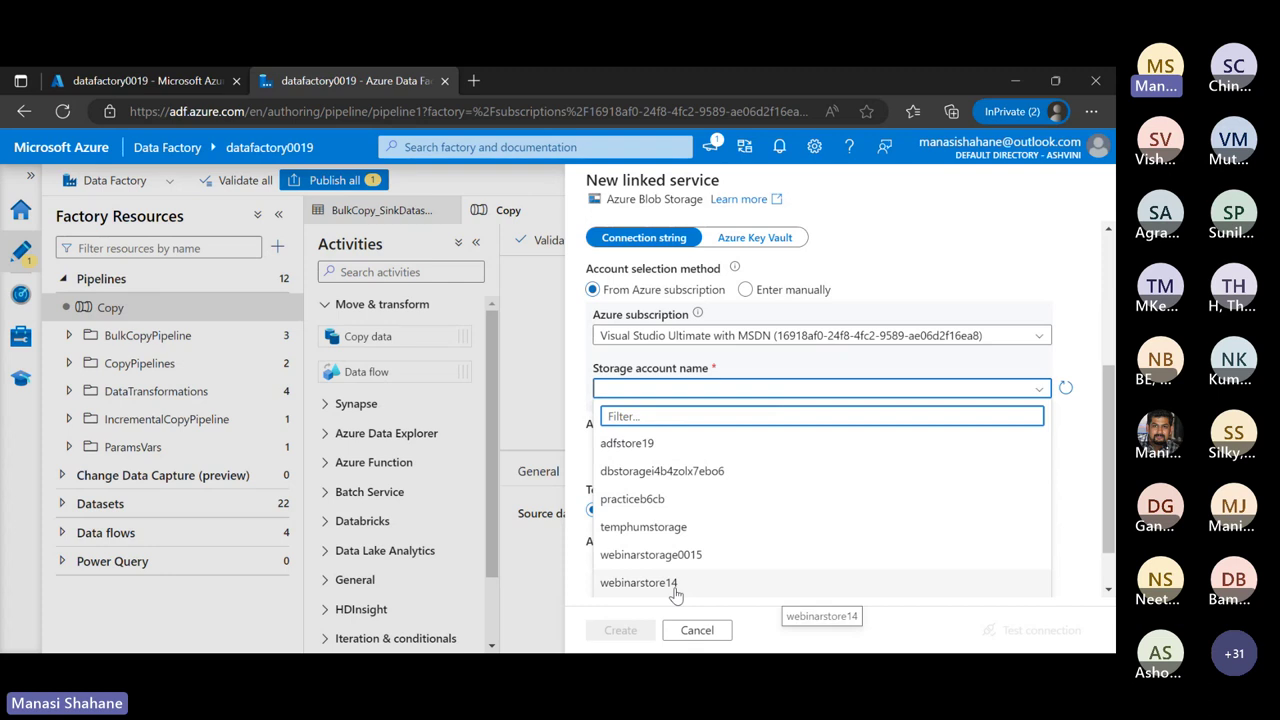
click(646, 445)
Name the linked service Link1, create it, and rename the dataset SourceData
scroll(777, 477, down, 1)
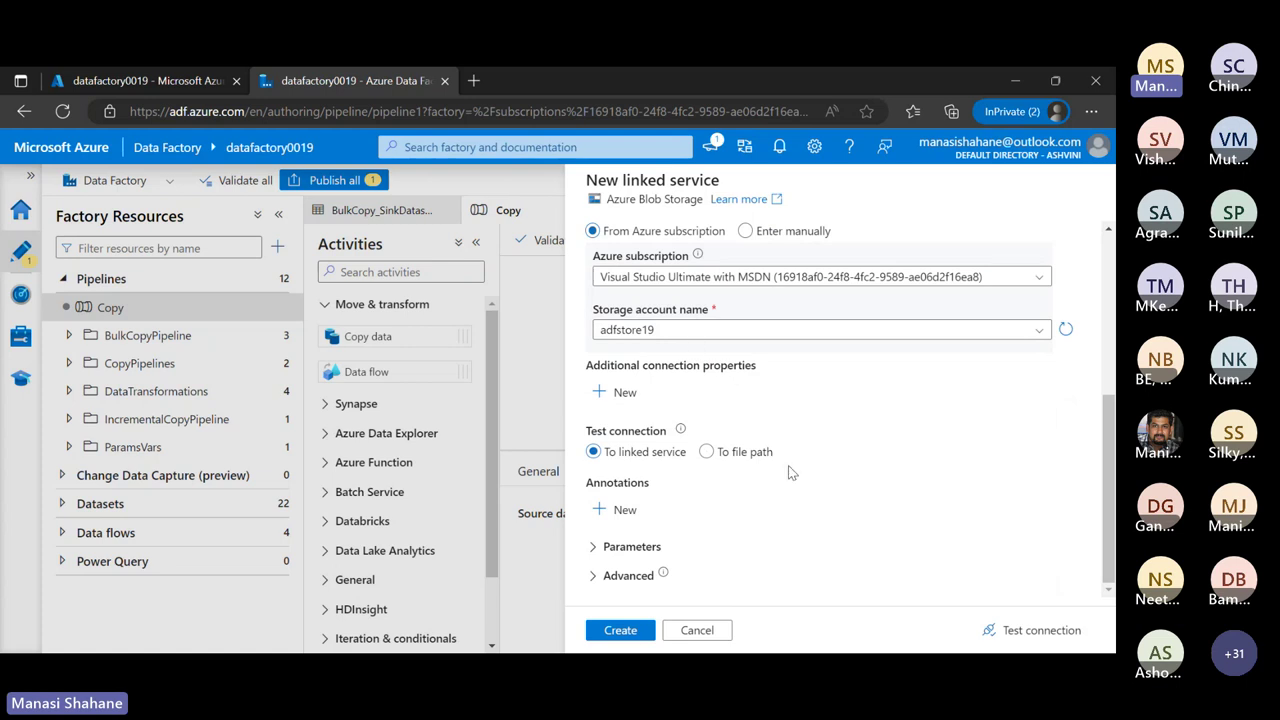
scroll(788, 465, up, 5)
click(665, 248)
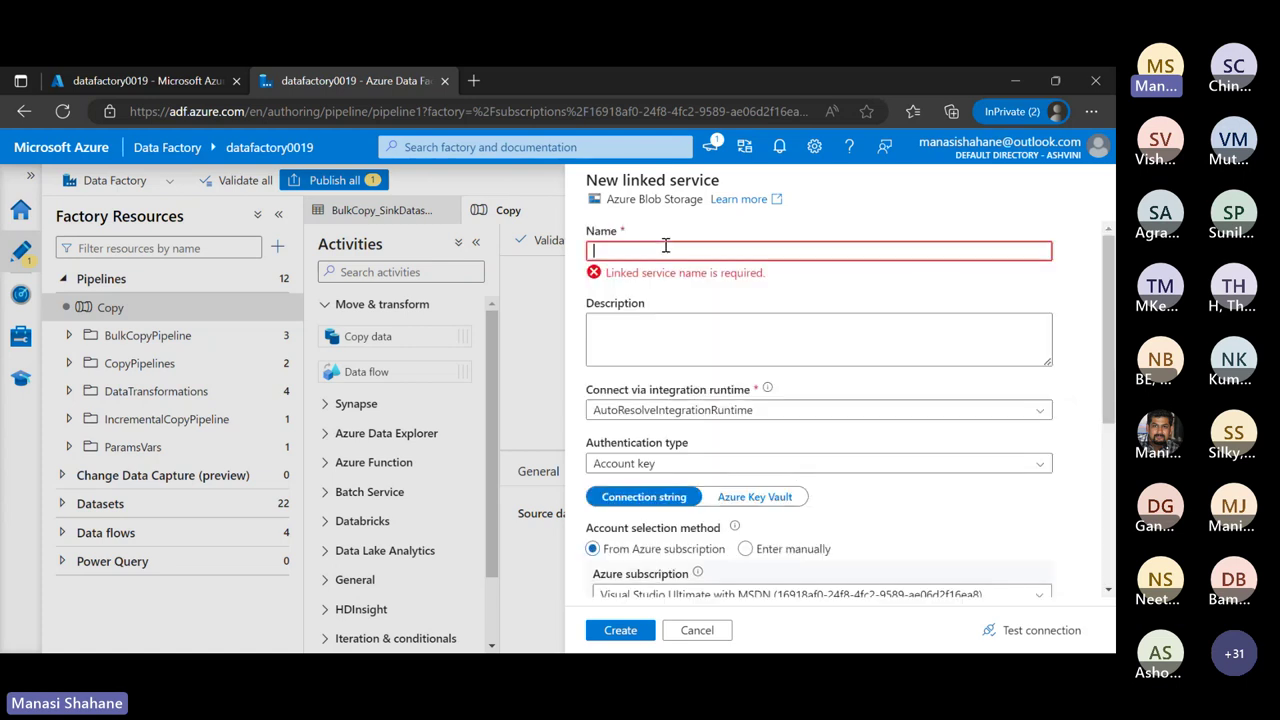
text(Link1)
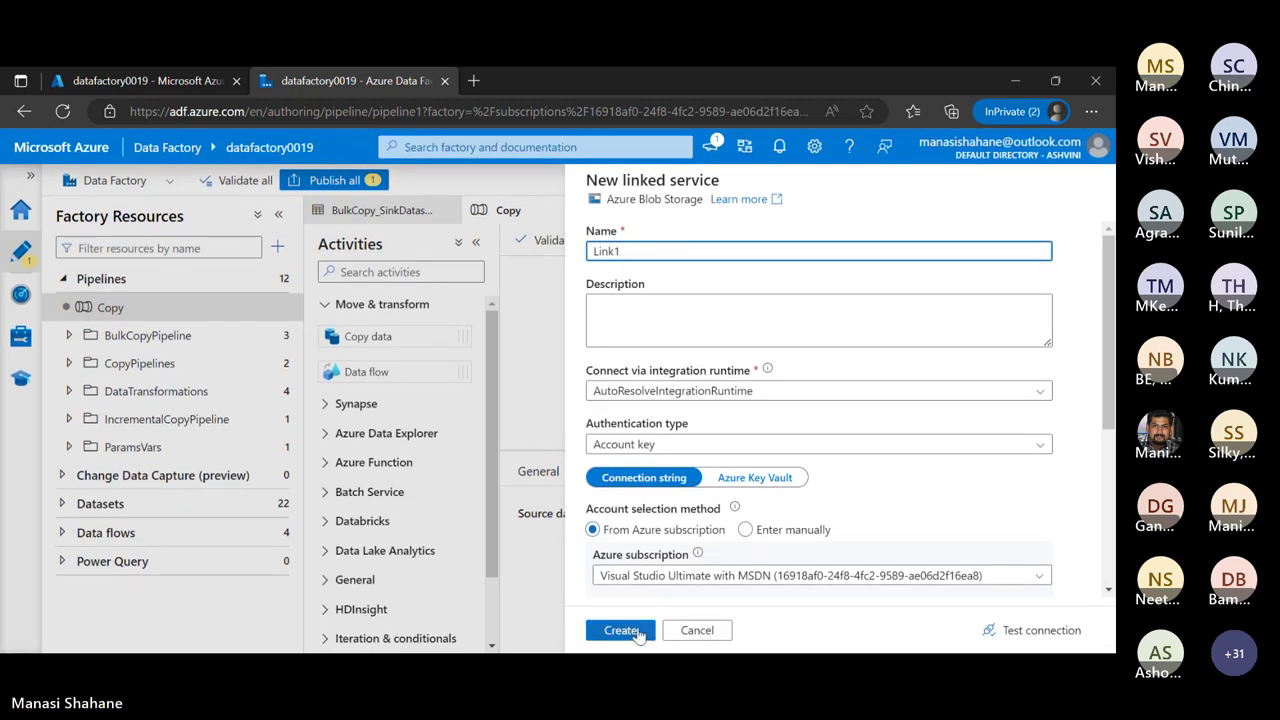
click(625, 631)
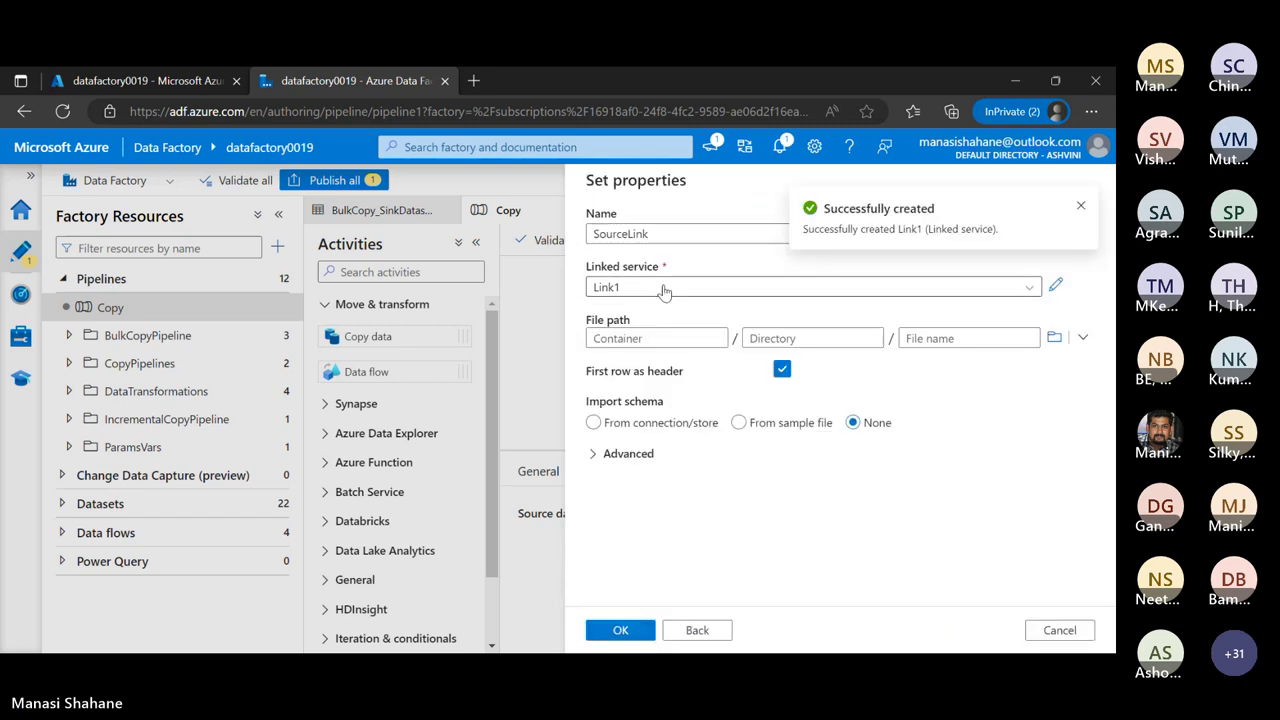
click(673, 232)
key(BackSpace)
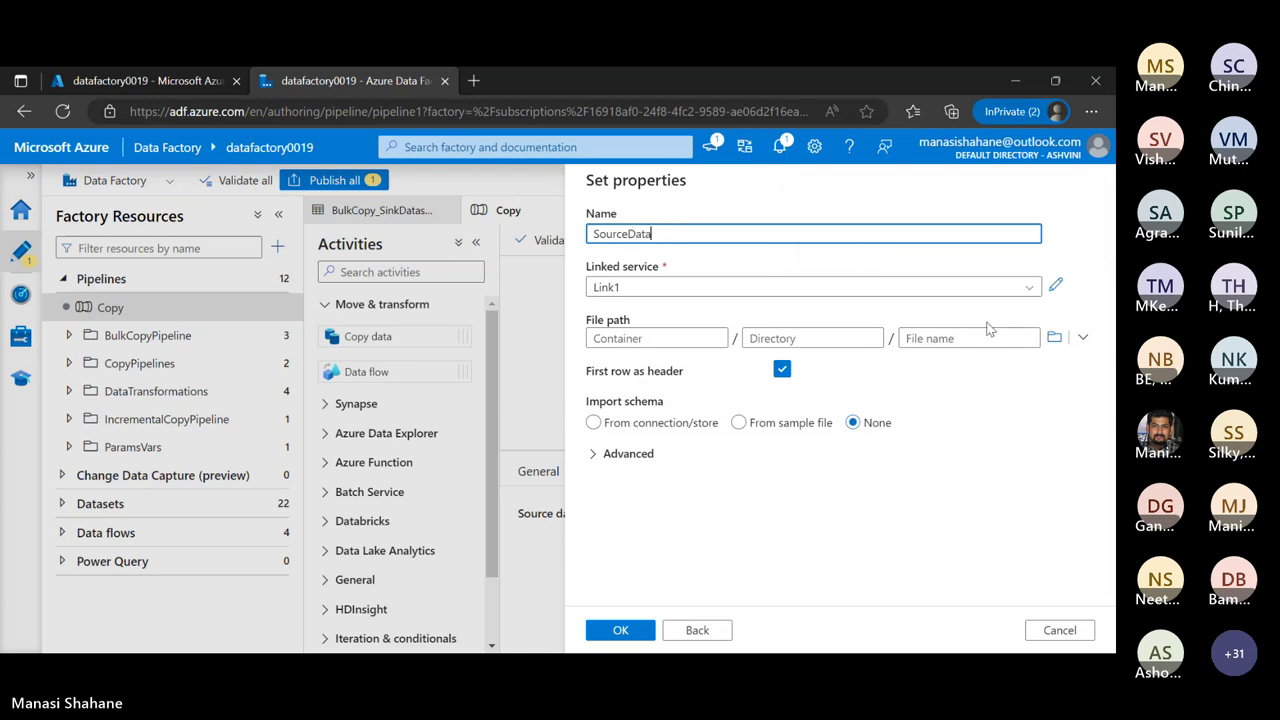
Point SourceData at data/LoanData_Raw (2).csv with a header row and finish the dataset
click(1058, 340)
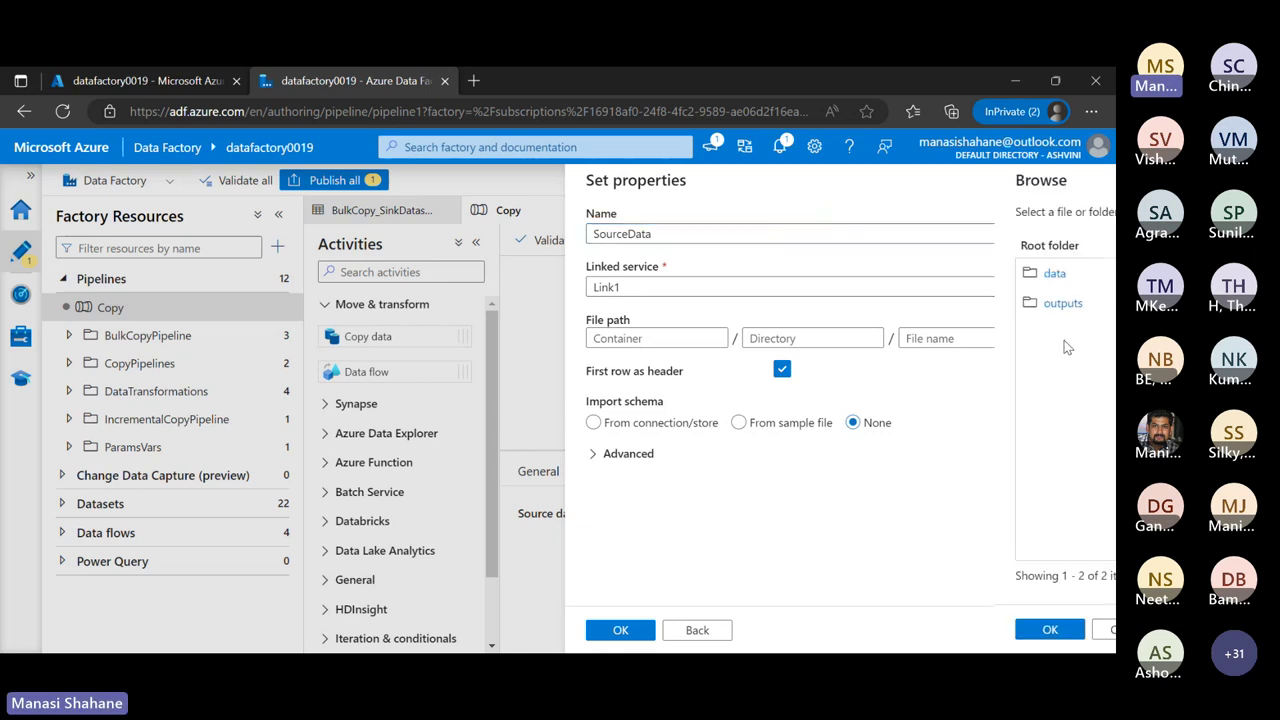
click(628, 276)
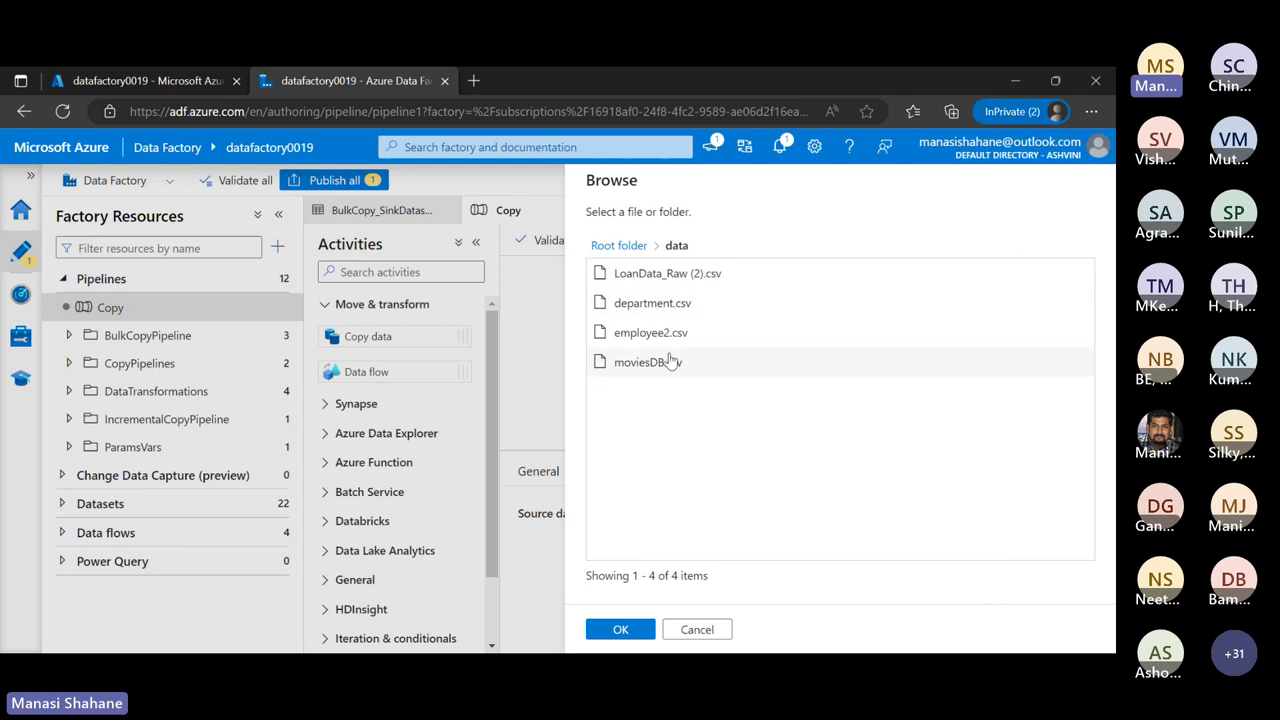
click(677, 284)
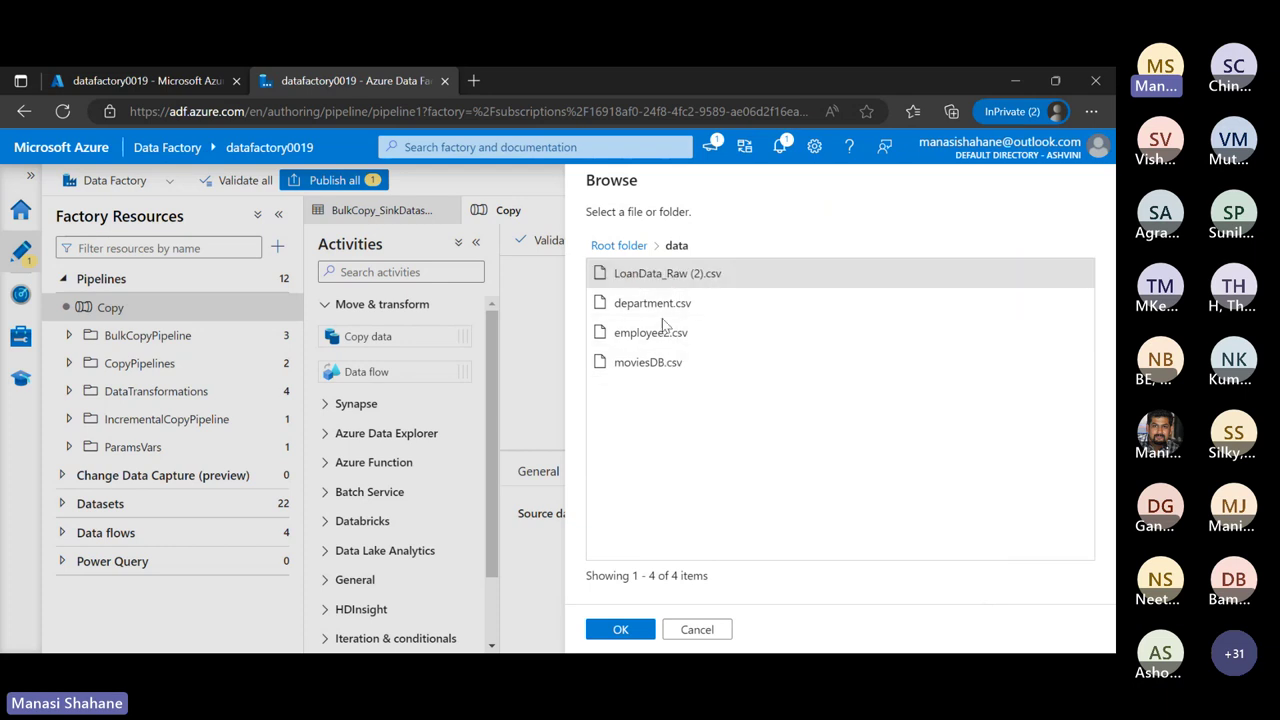
click(622, 630)
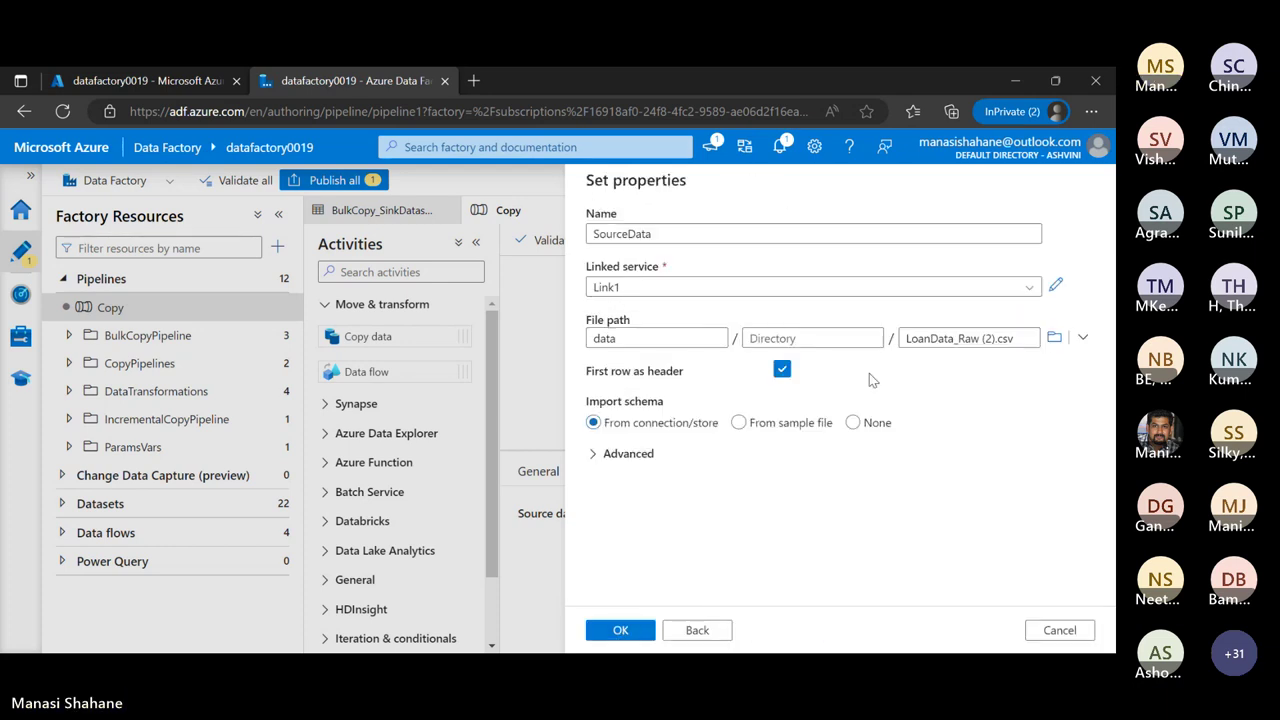
click(817, 342)
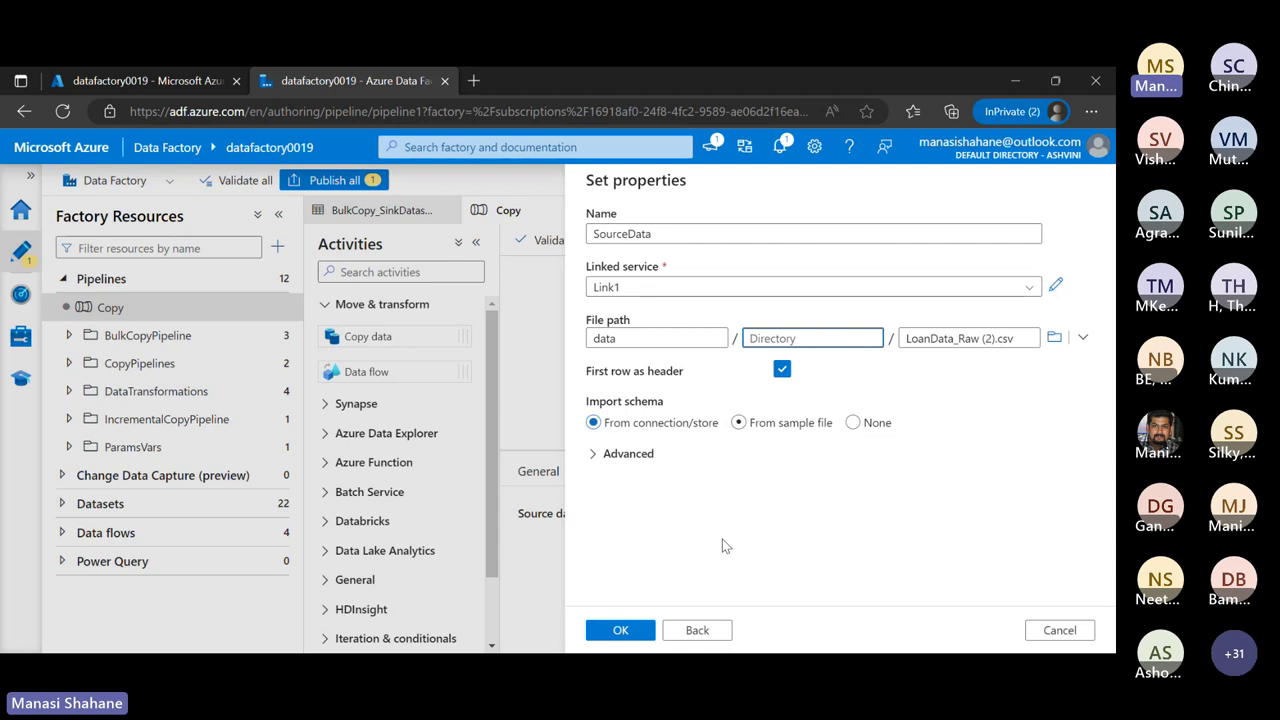
click(637, 631)
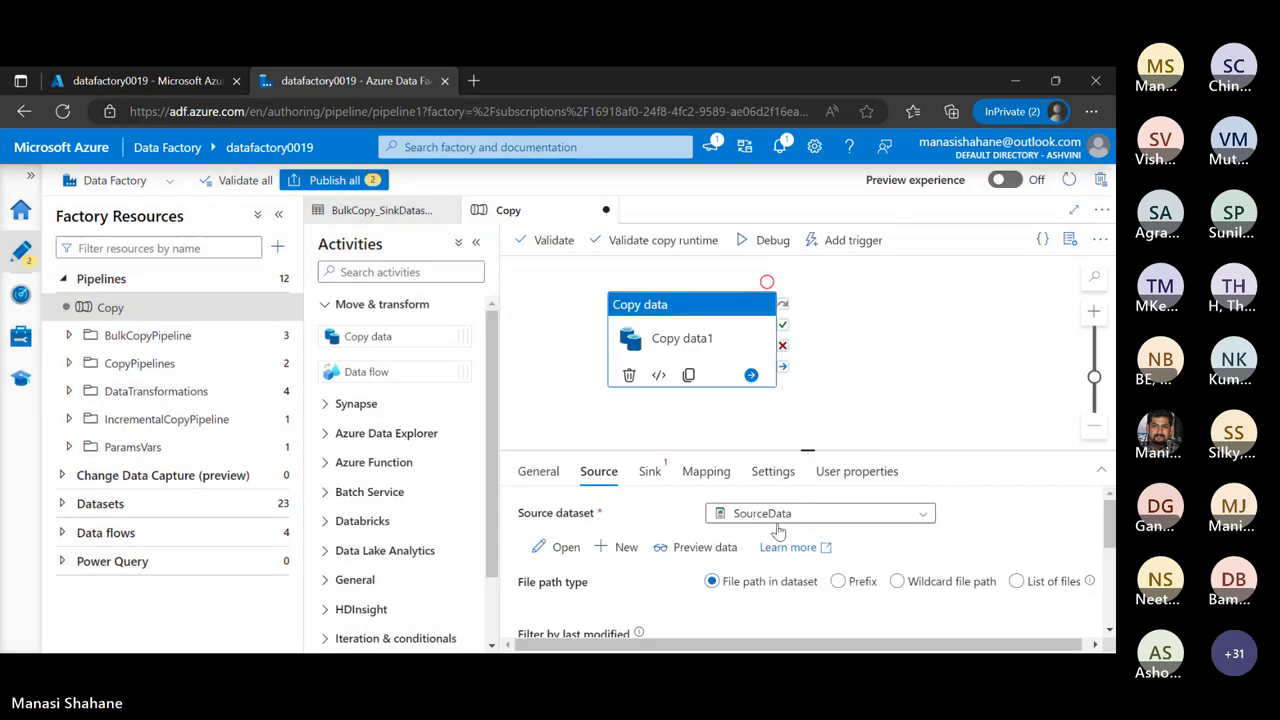
In the copy activity's sink settings, start creating a new sink dataset
click(652, 472)
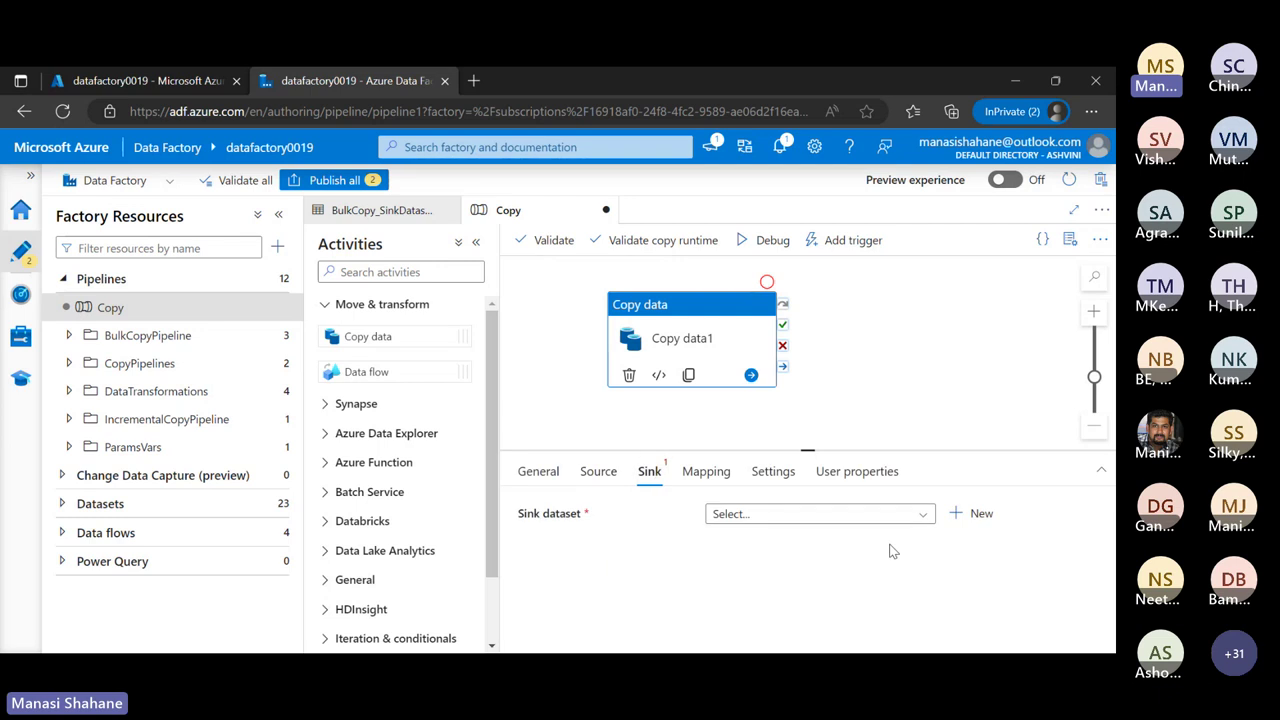
click(925, 516)
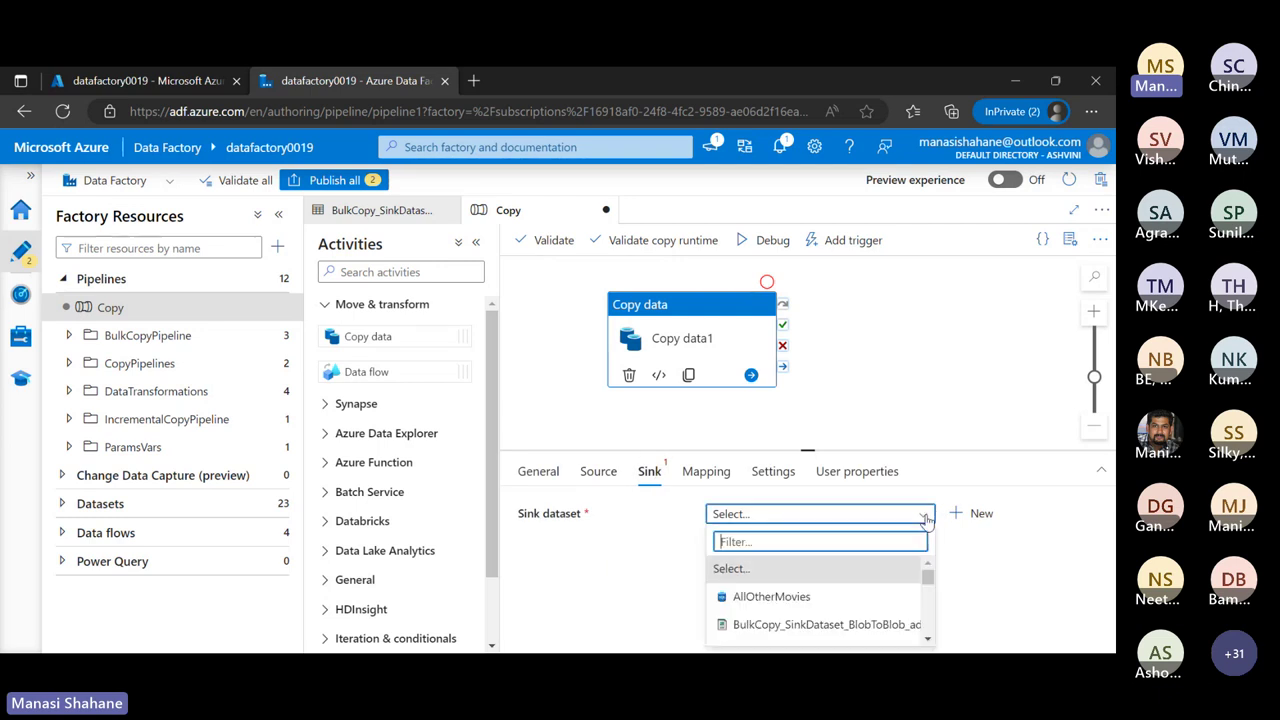
click(982, 514)
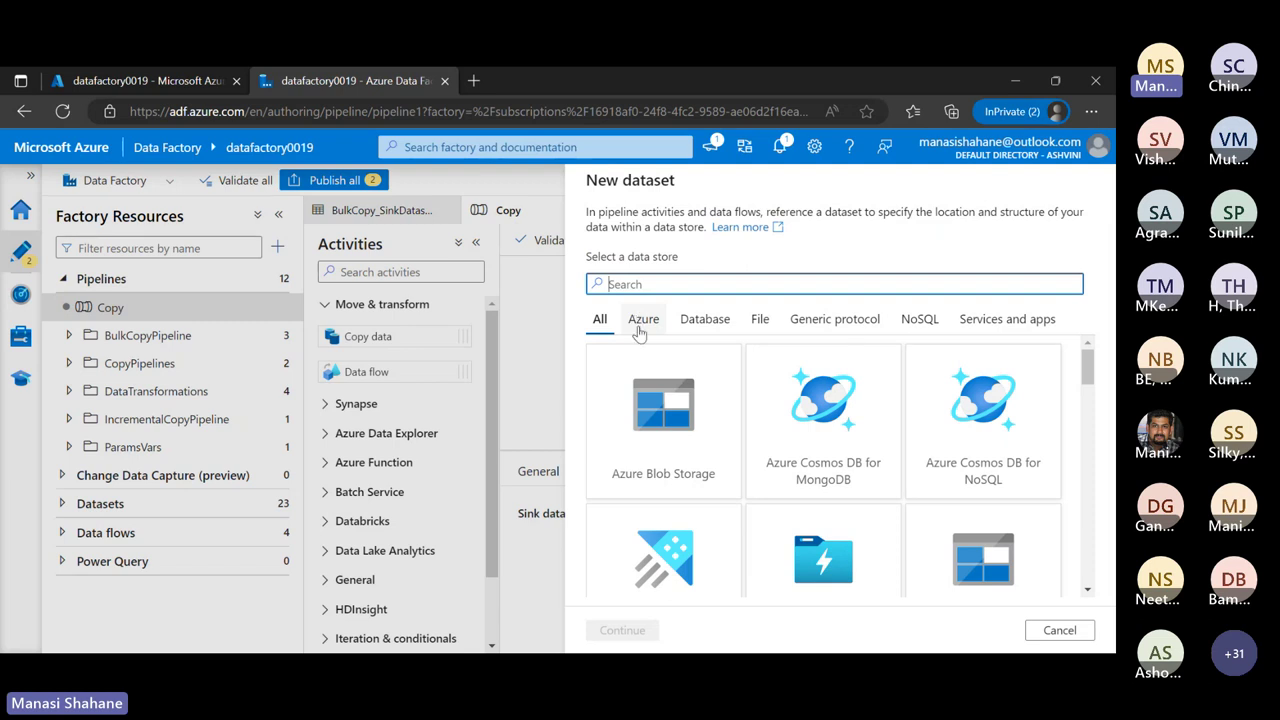
scroll(660, 432, down, 2)
scroll(660, 432, down, 8)
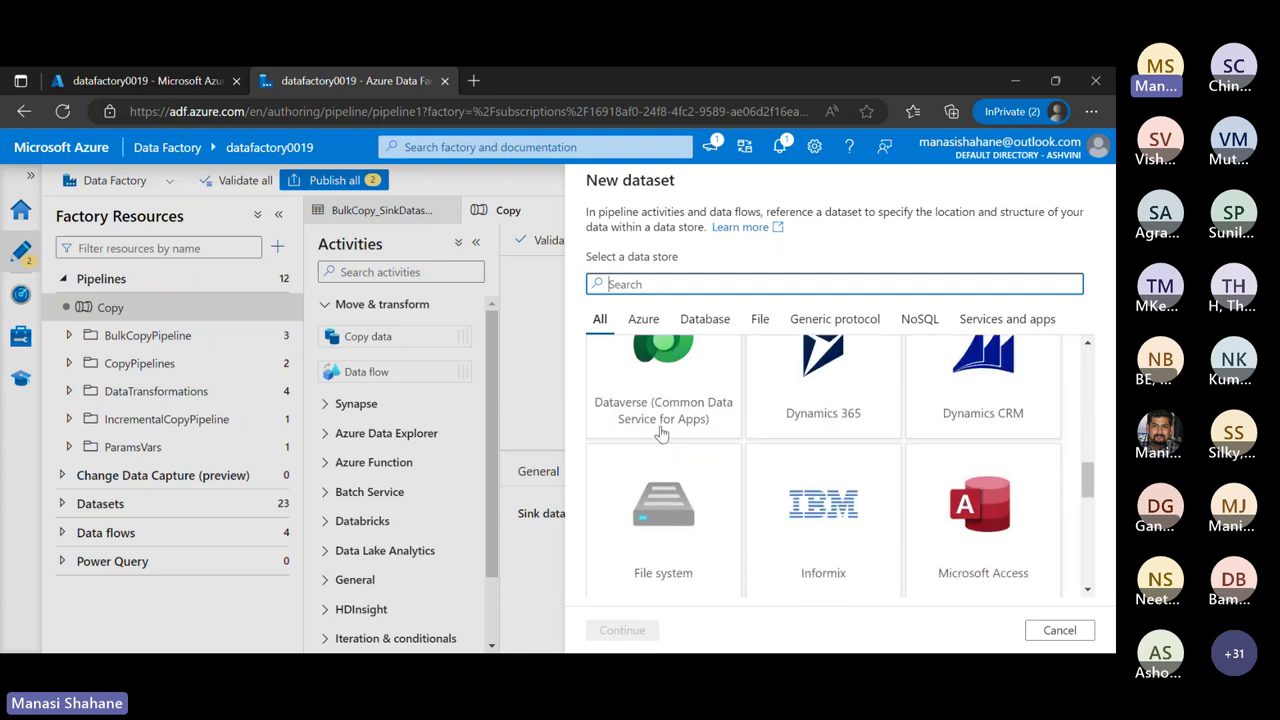
scroll(660, 432, down, 2)
scroll(660, 432, down, 5)
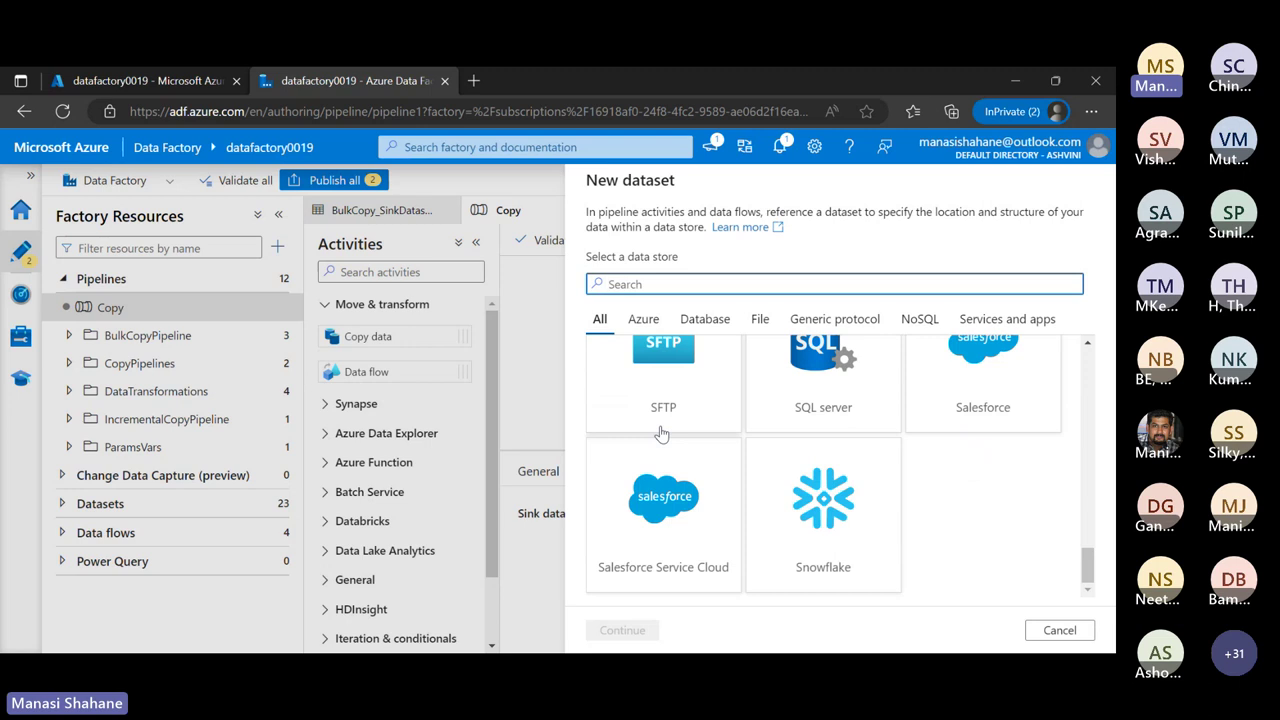
scroll(660, 432, up, 5)
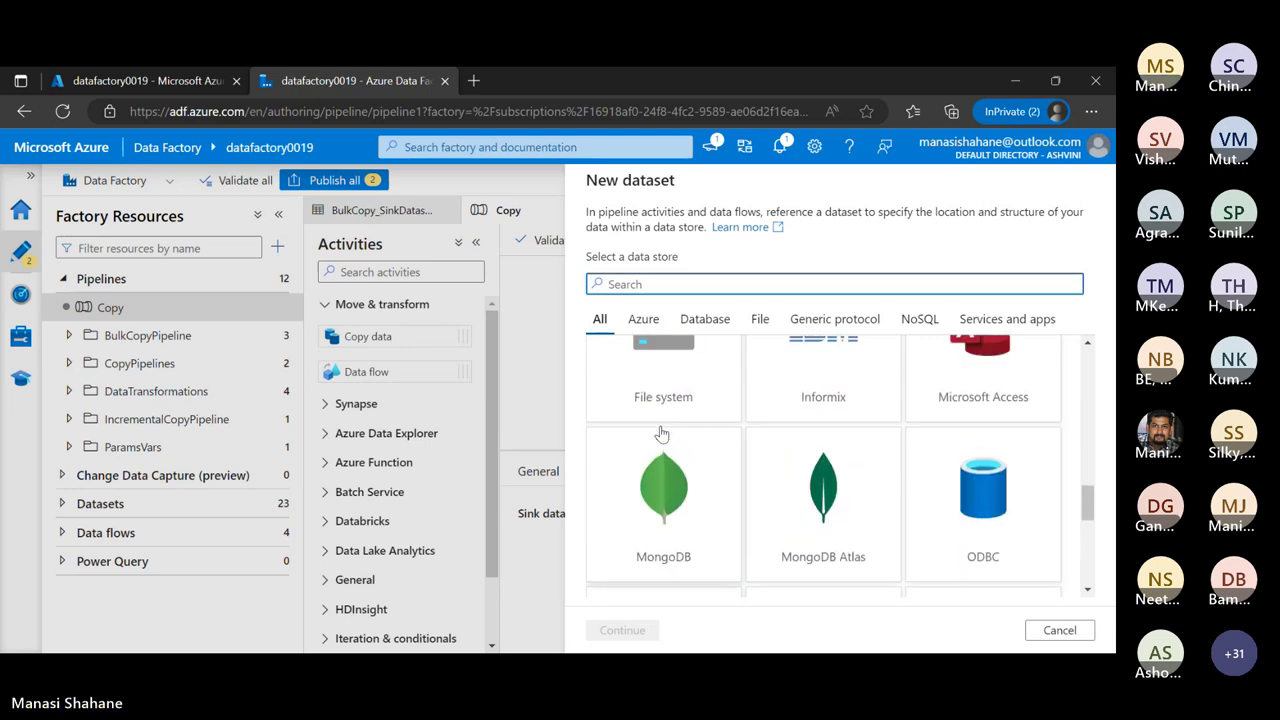
scroll(660, 432, up, 3)
After browsing the data store categories, pick Azure Blob Storage under Azure and continue
drag(712, 320, 751, 505)
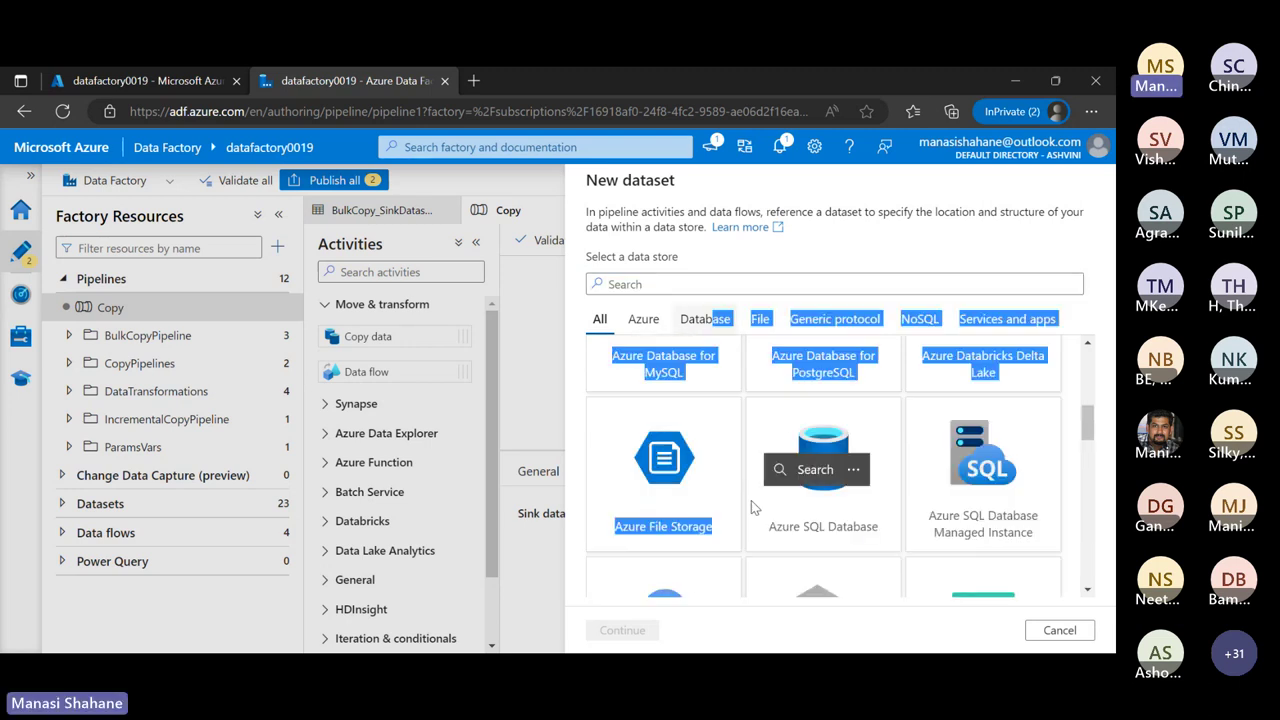
click(842, 239)
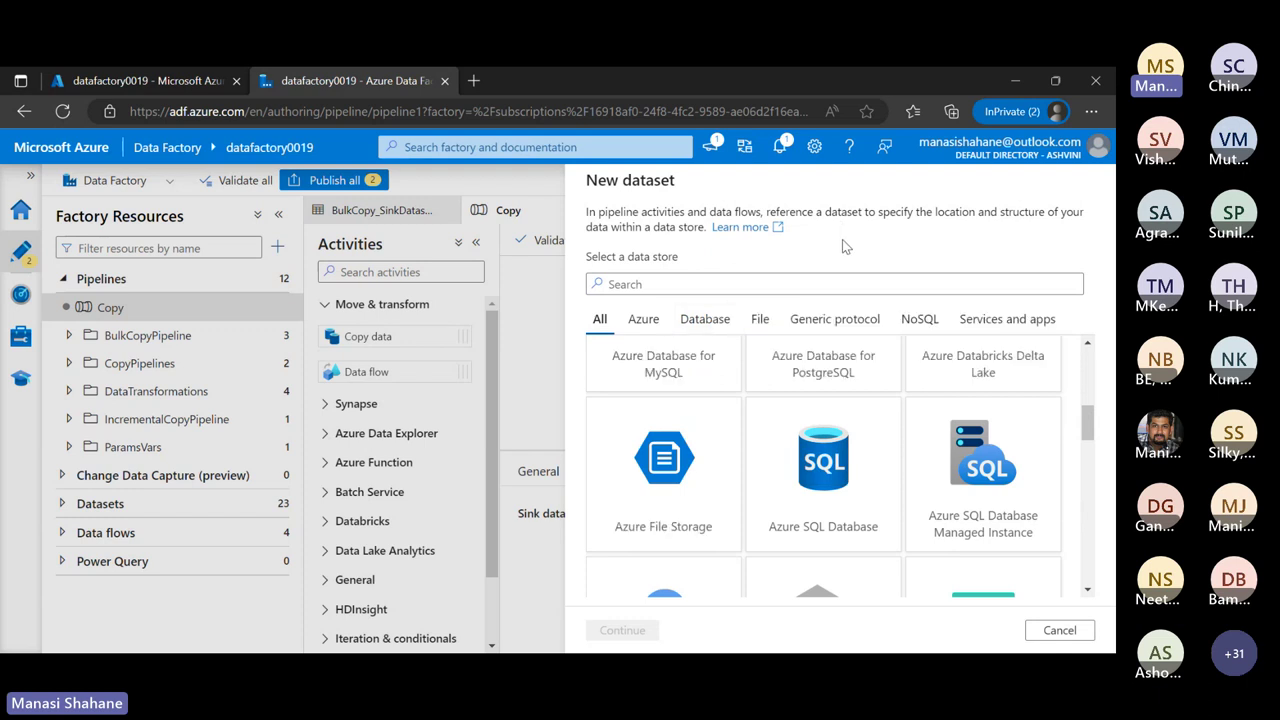
click(692, 319)
scroll(750, 505, down, 1)
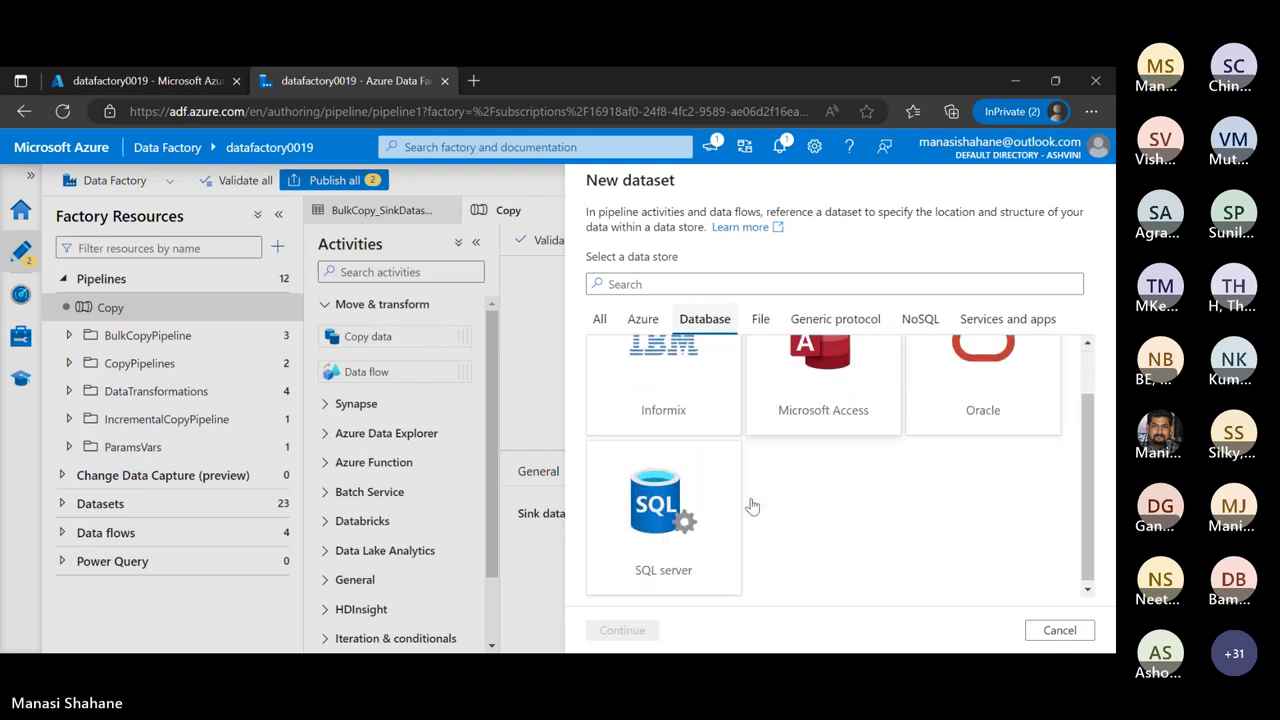
click(903, 318)
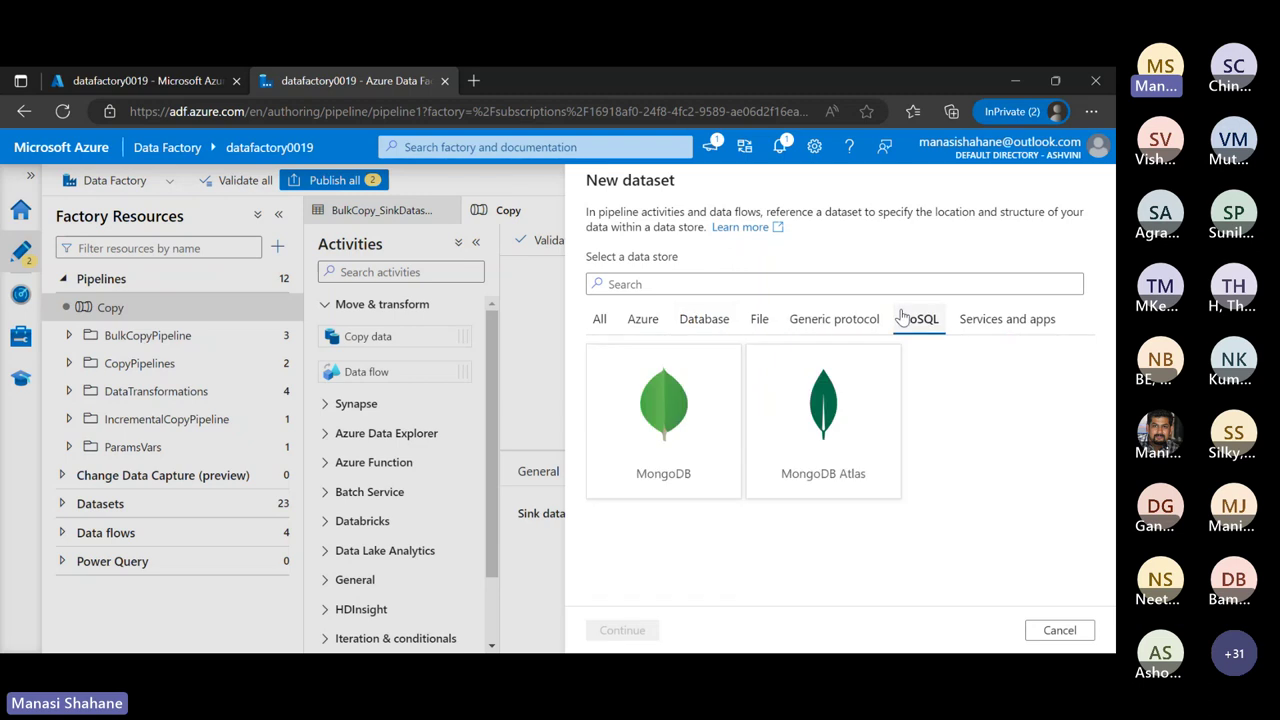
click(820, 318)
click(1005, 318)
scroll(884, 470, down, 2)
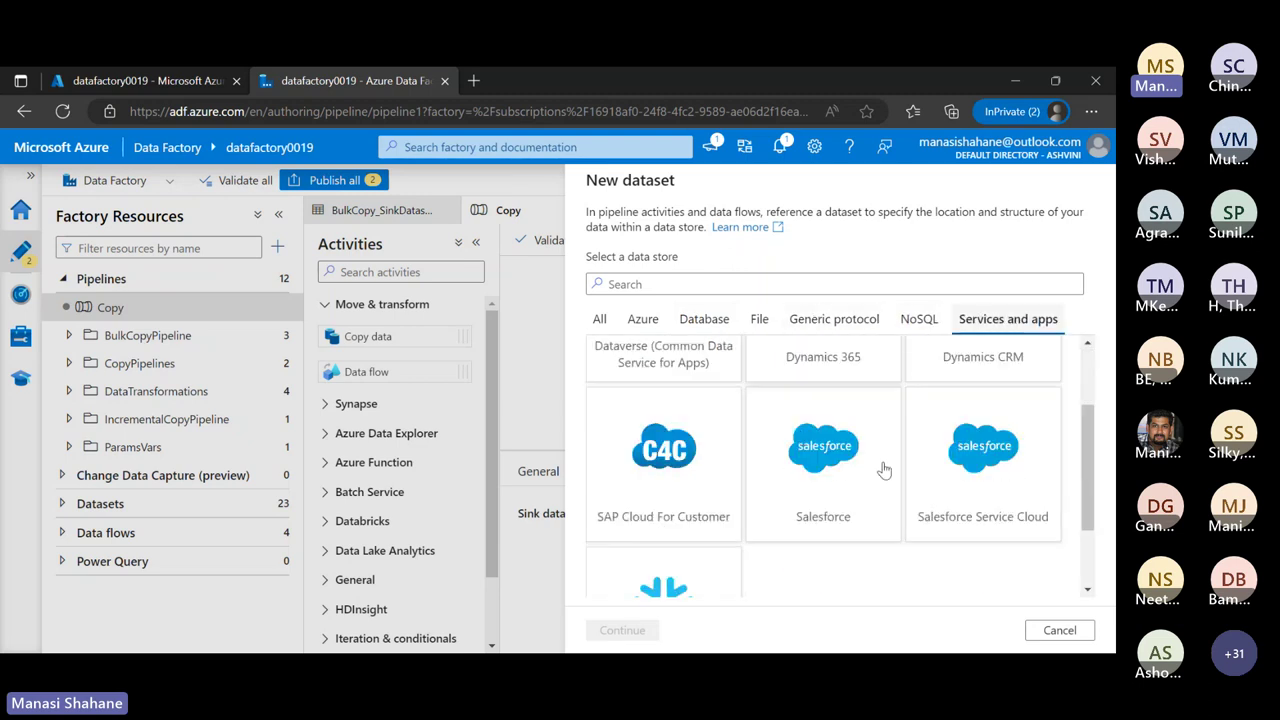
scroll(884, 470, down, 1)
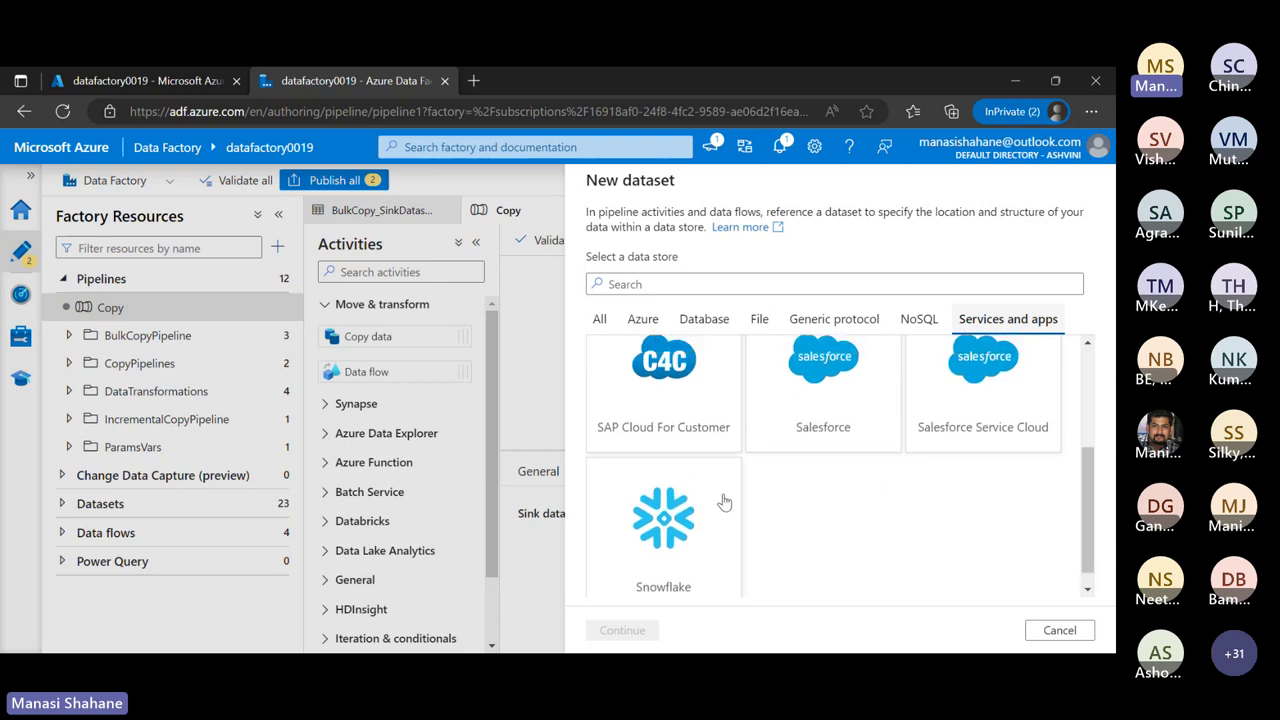
scroll(715, 480, up, 3)
click(645, 318)
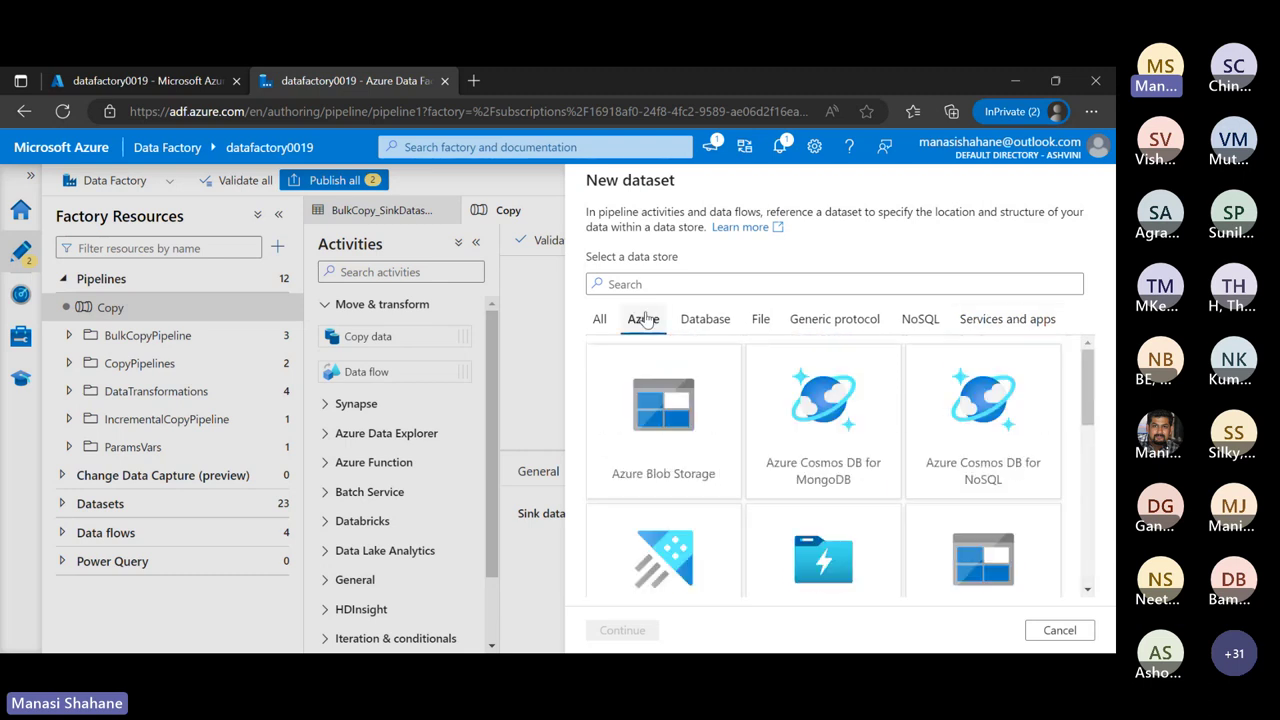
click(676, 470)
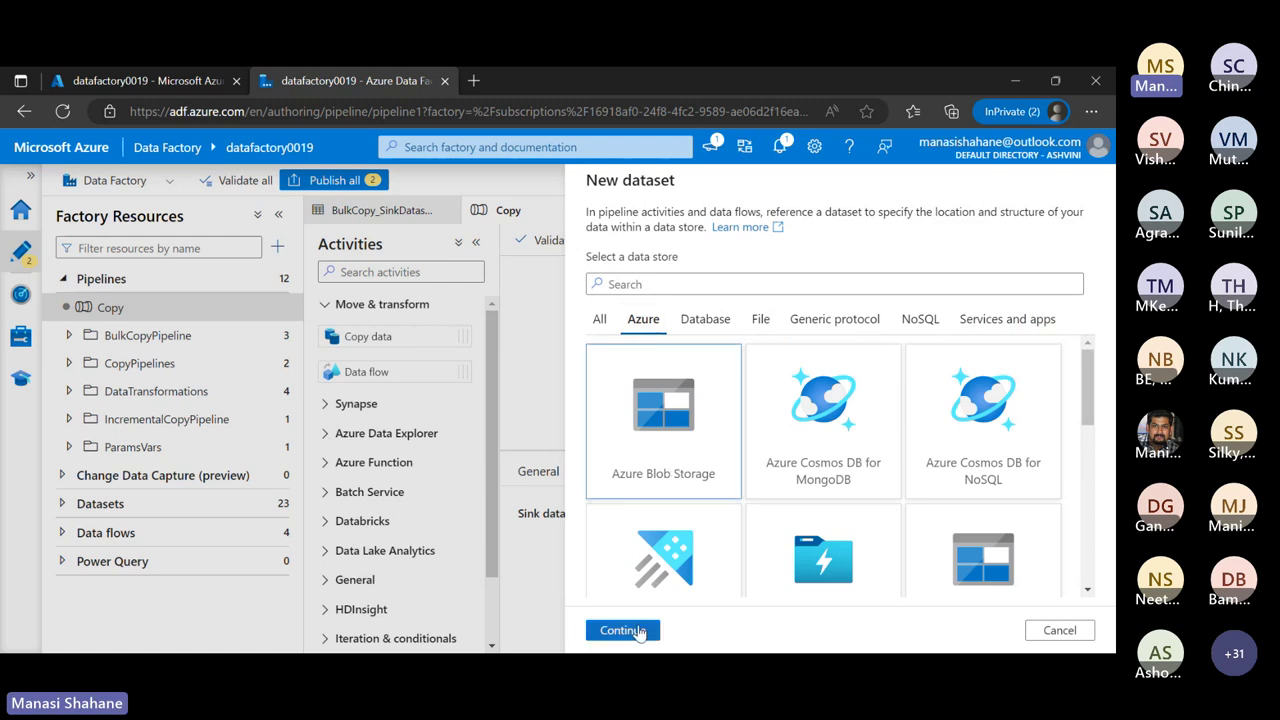
click(622, 630)
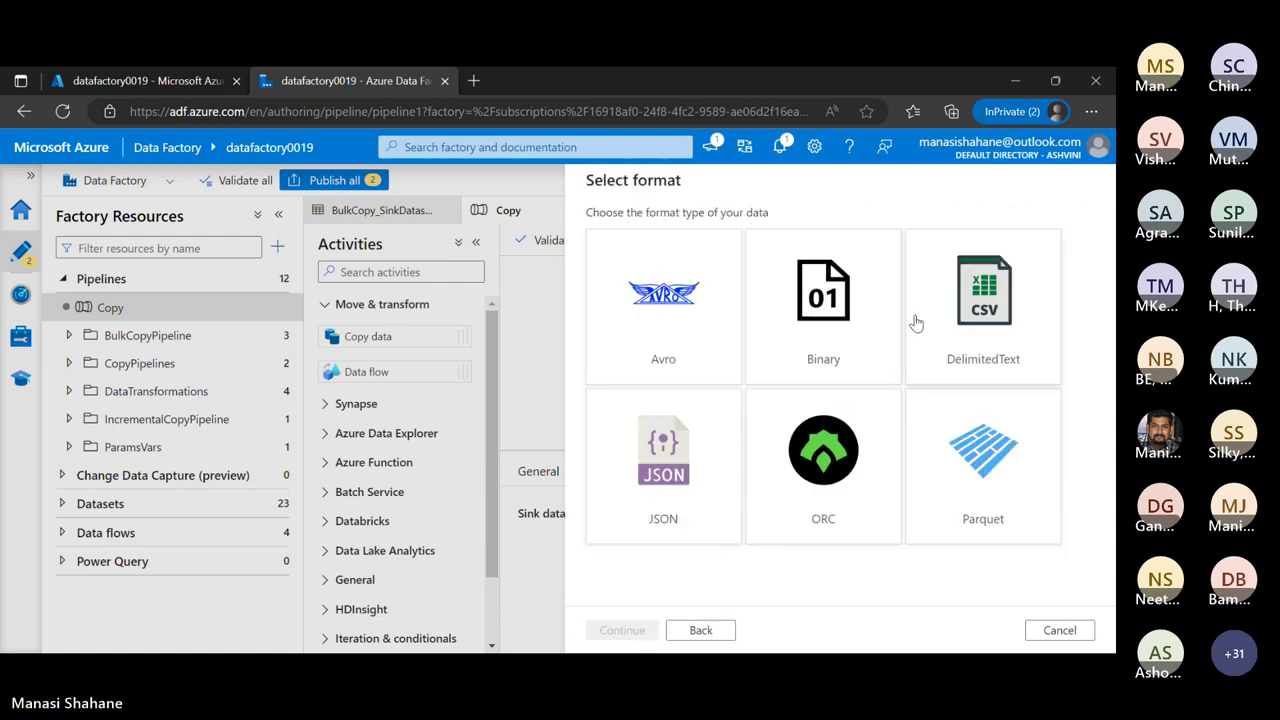
Choose JSON as the format and name the new sink dataset DestinationData
click(707, 451)
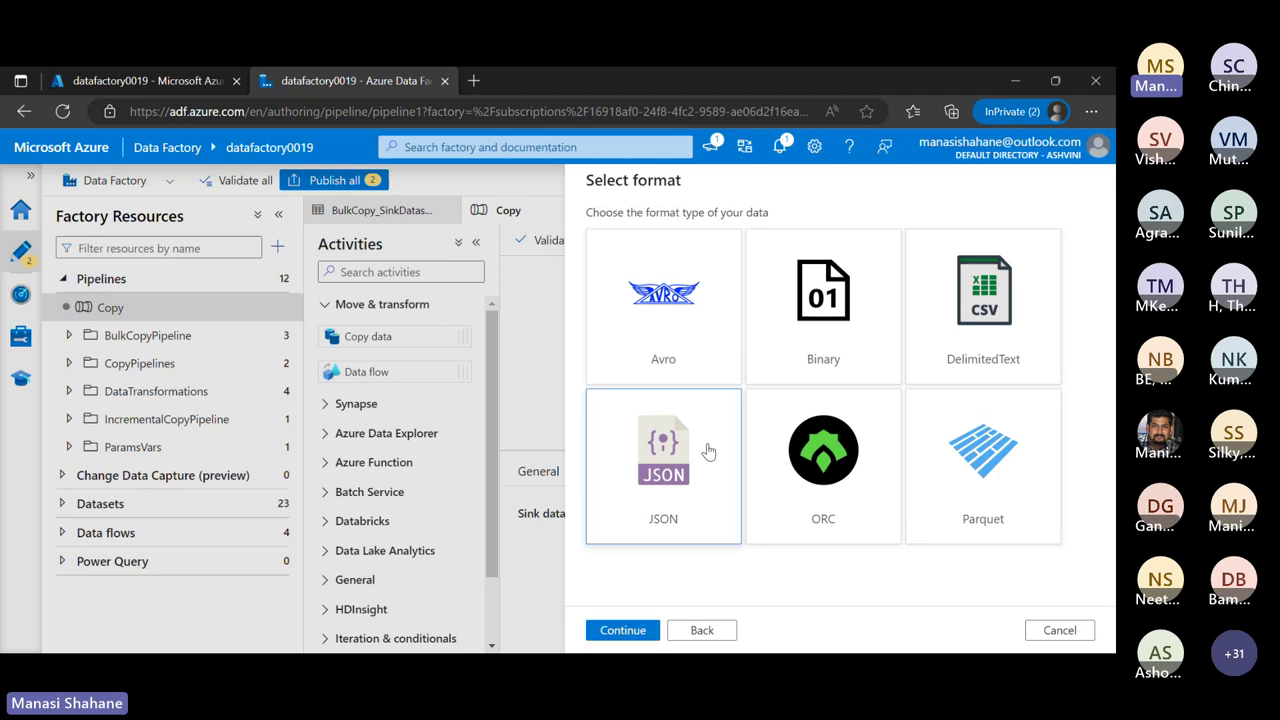
click(634, 634)
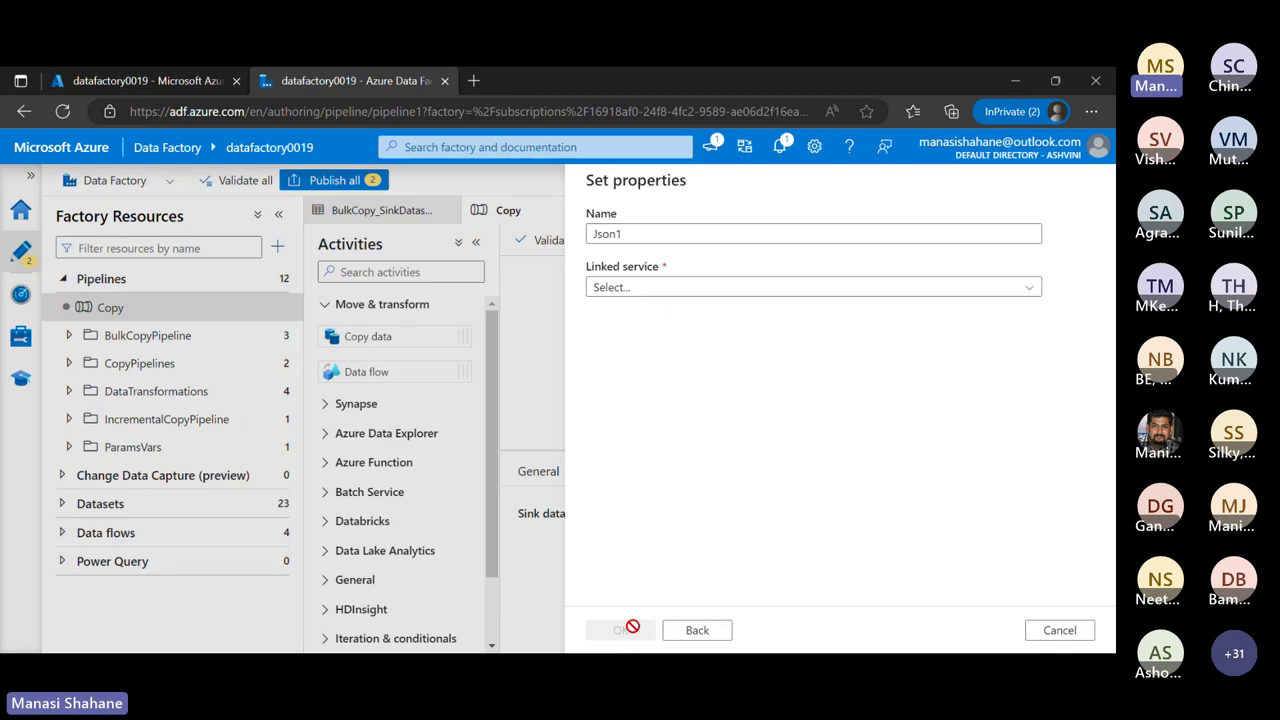
click(707, 234)
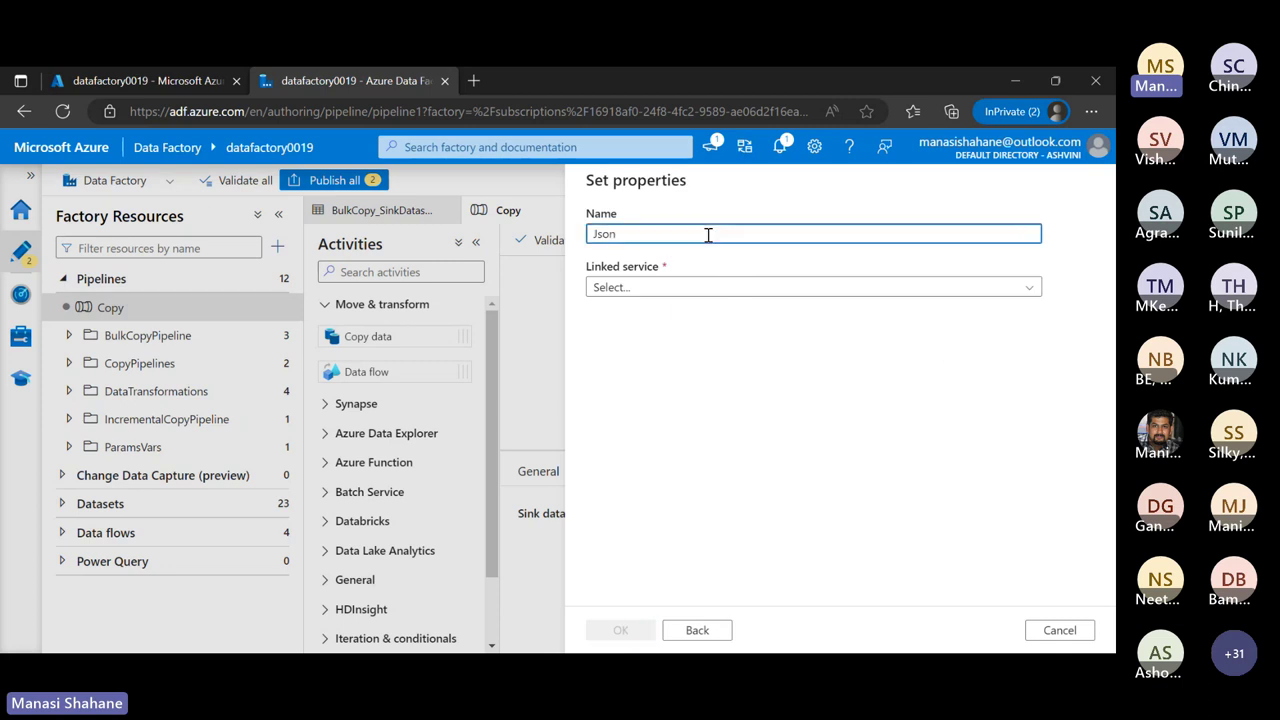
key(BackSpace)
key(BackSpace)
key(BackSpace)
key(BackSpace)
text(Desto)
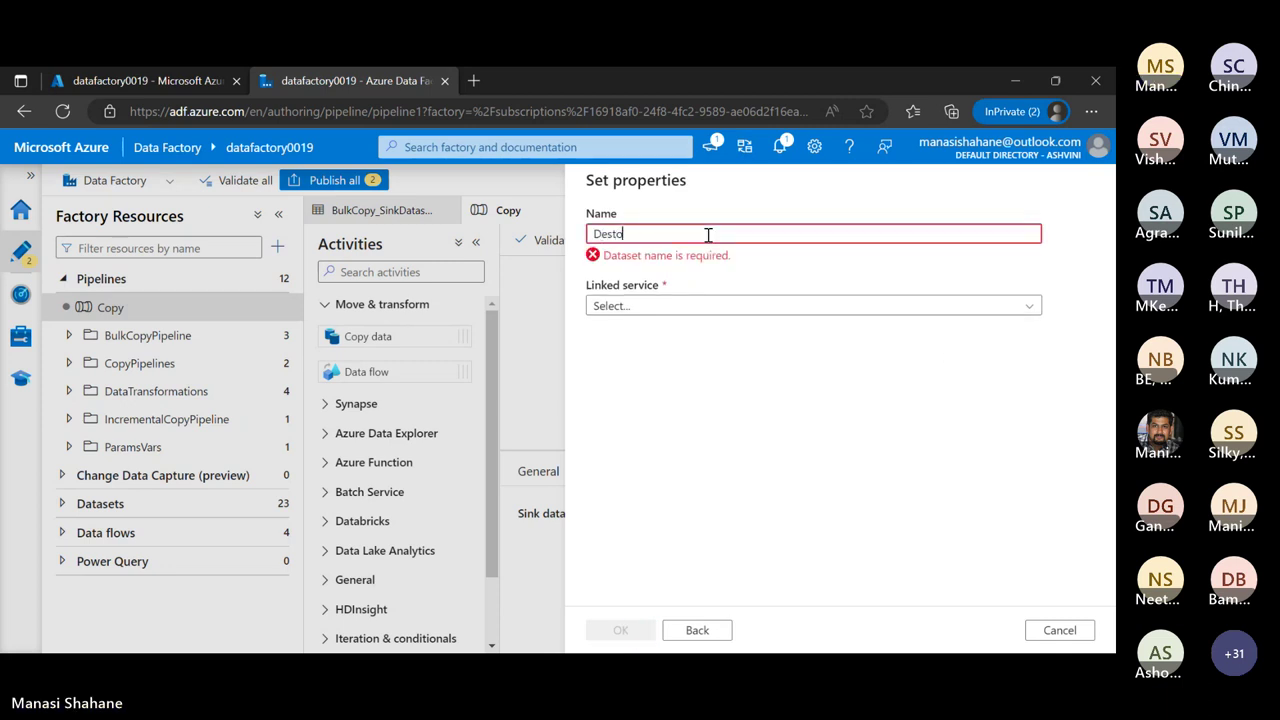
key(BackSpace)
text(inationdata)
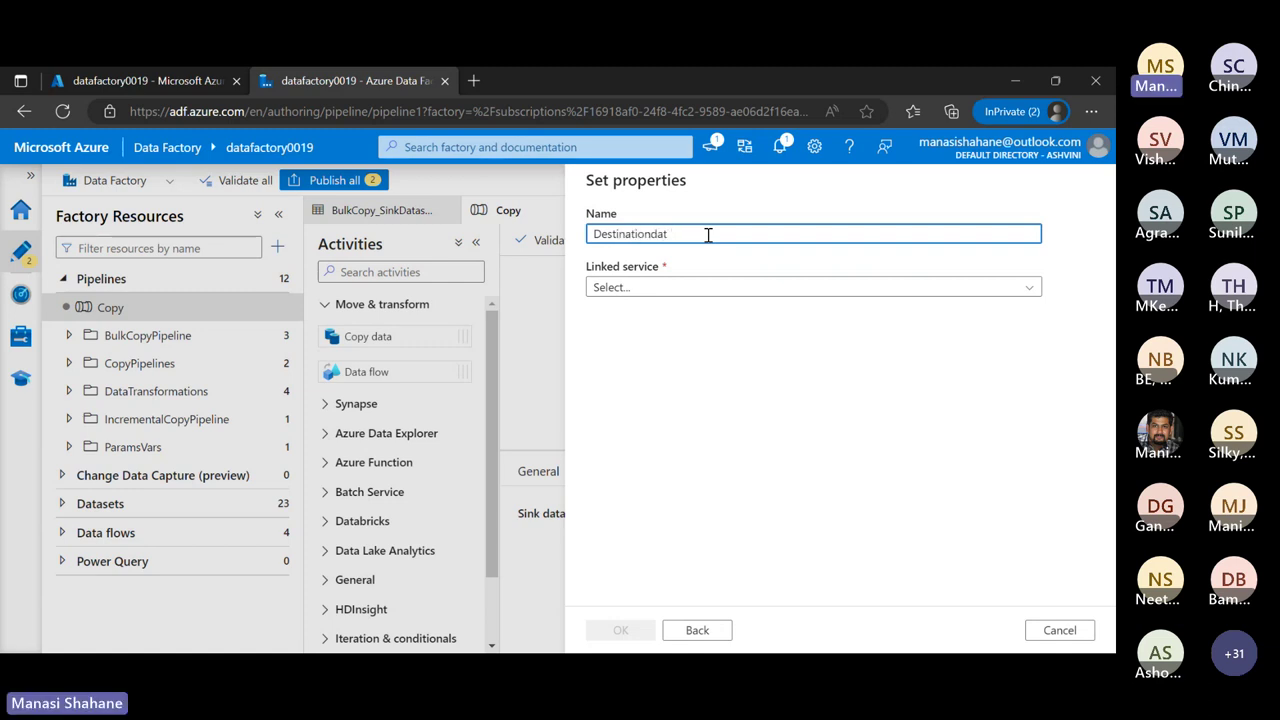
key(BackSpace)
key(BackSpace)
key(BackSpace)
text(Data)
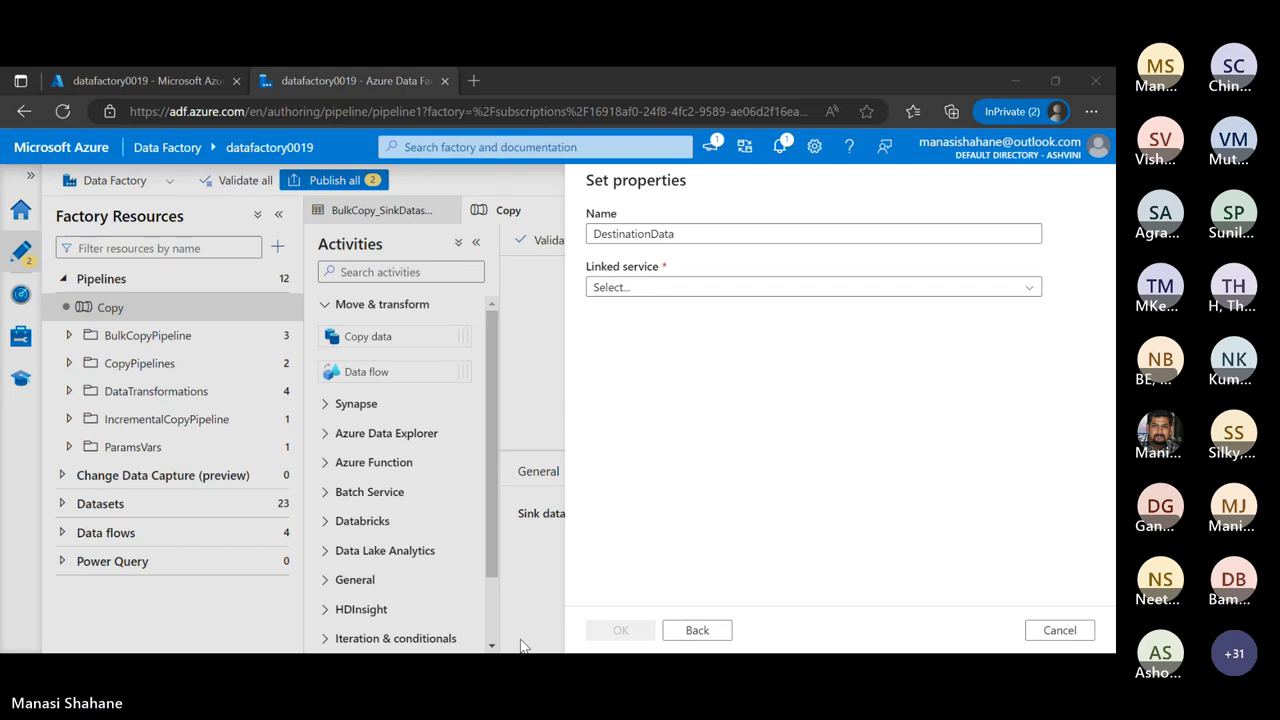
Set the dataset's linked service to Link1 and its file path to outputs/Loan.json
click(688, 288)
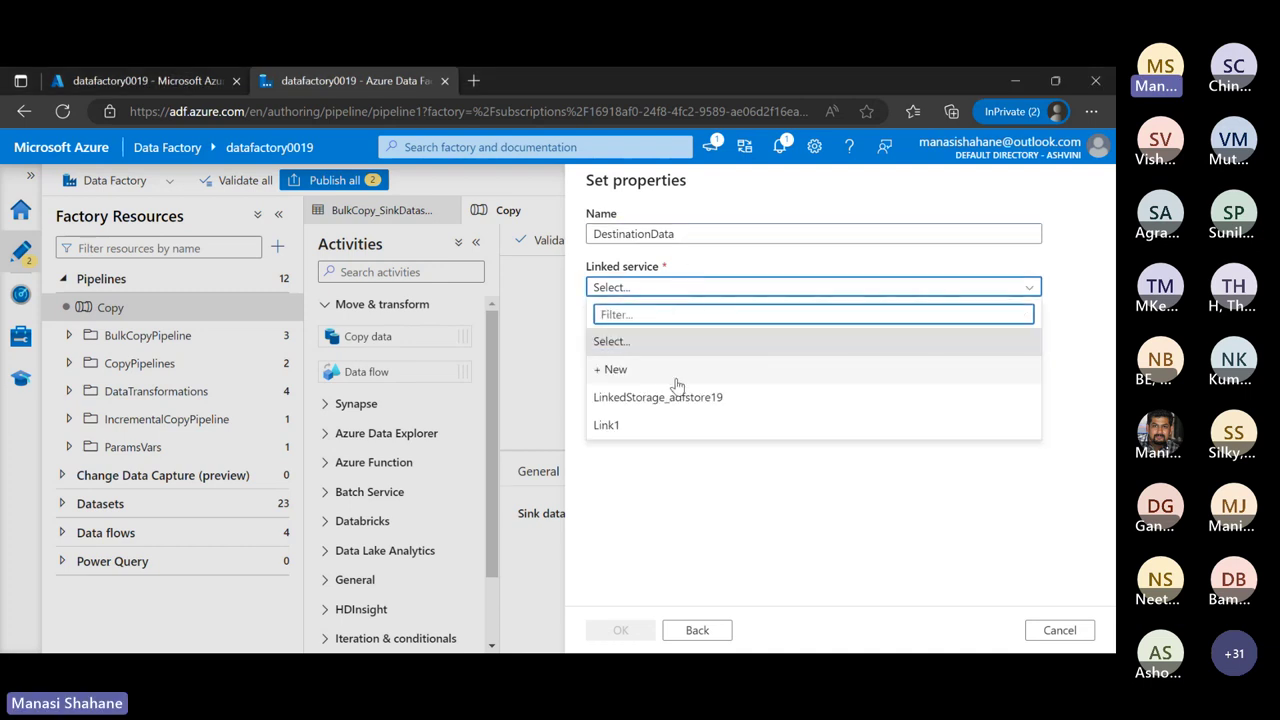
click(638, 438)
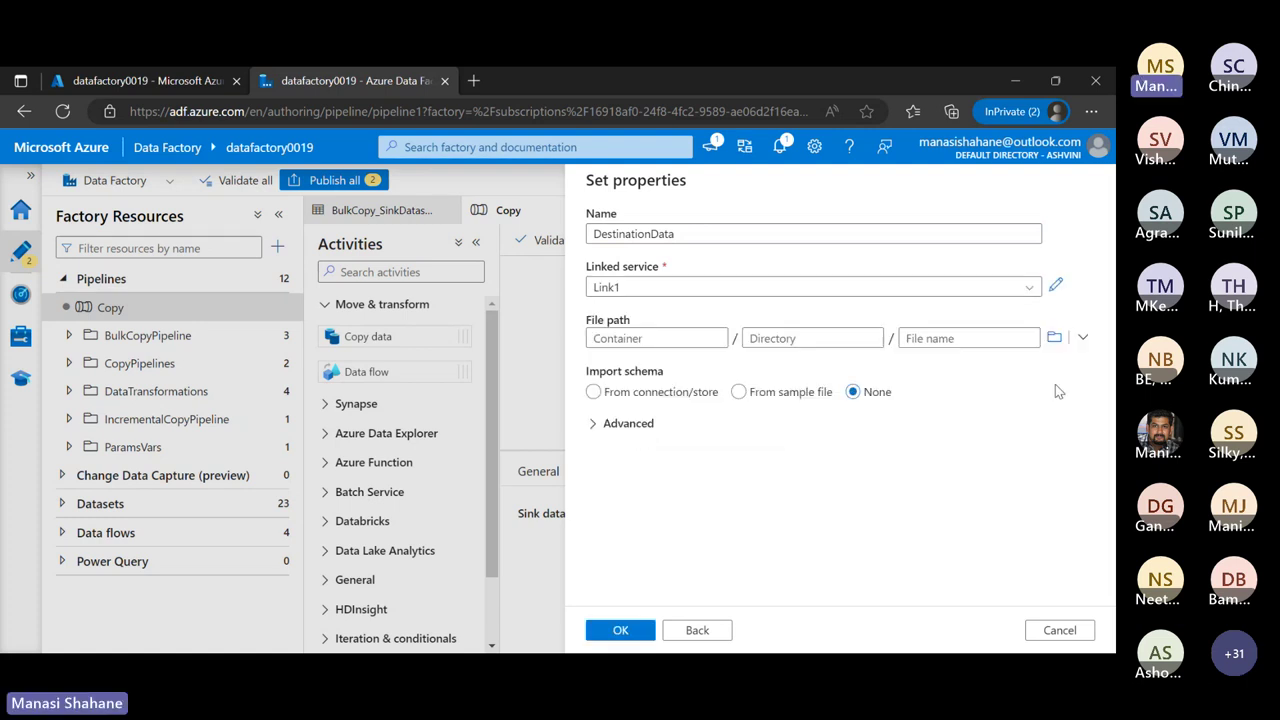
click(1056, 340)
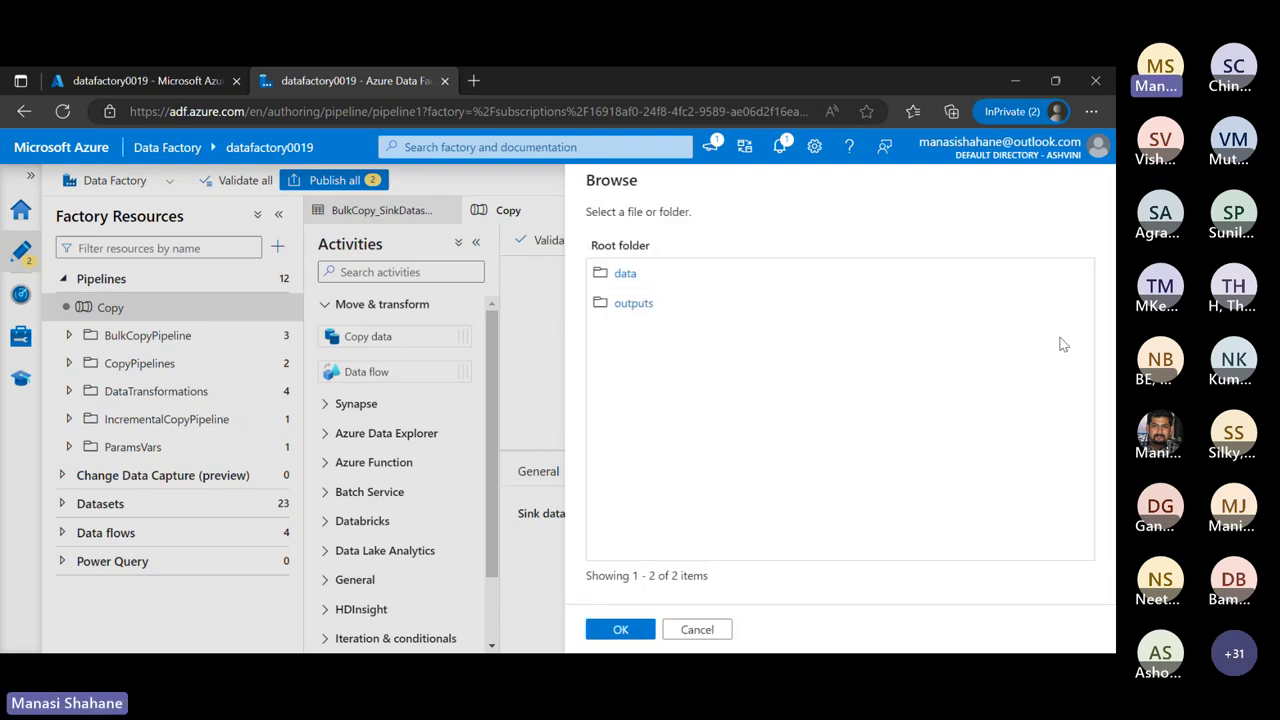
click(633, 304)
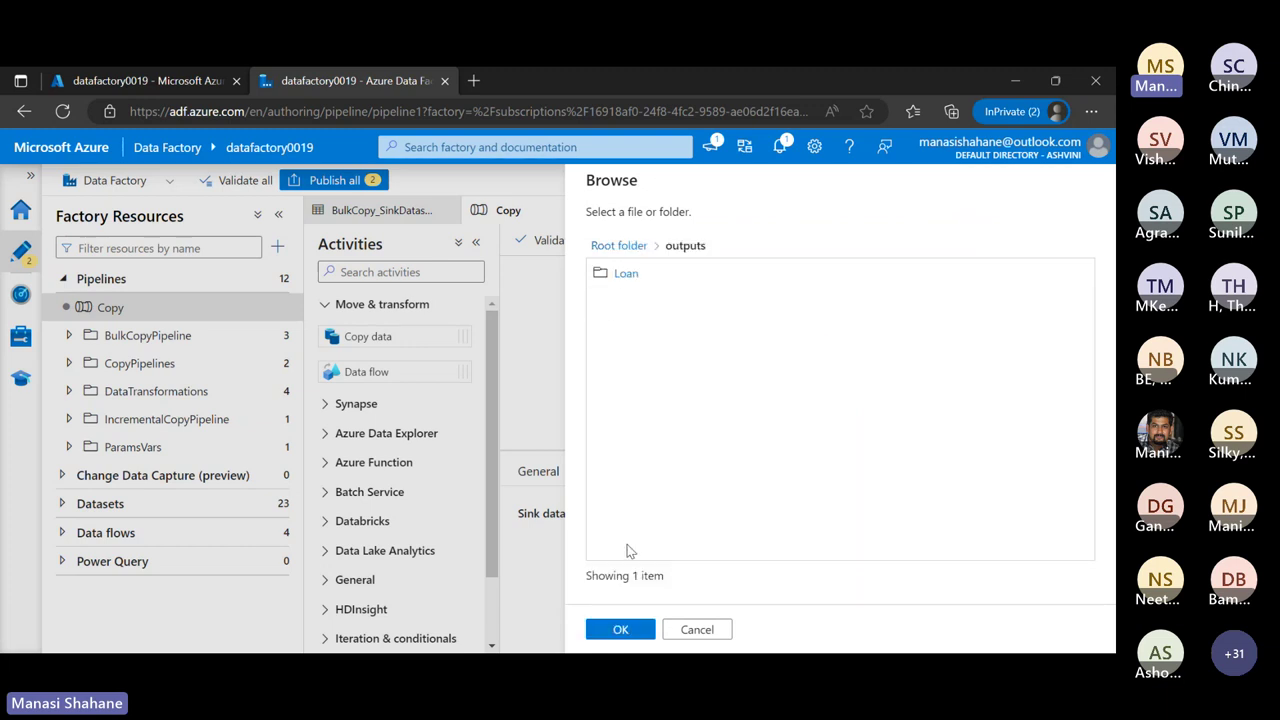
click(621, 630)
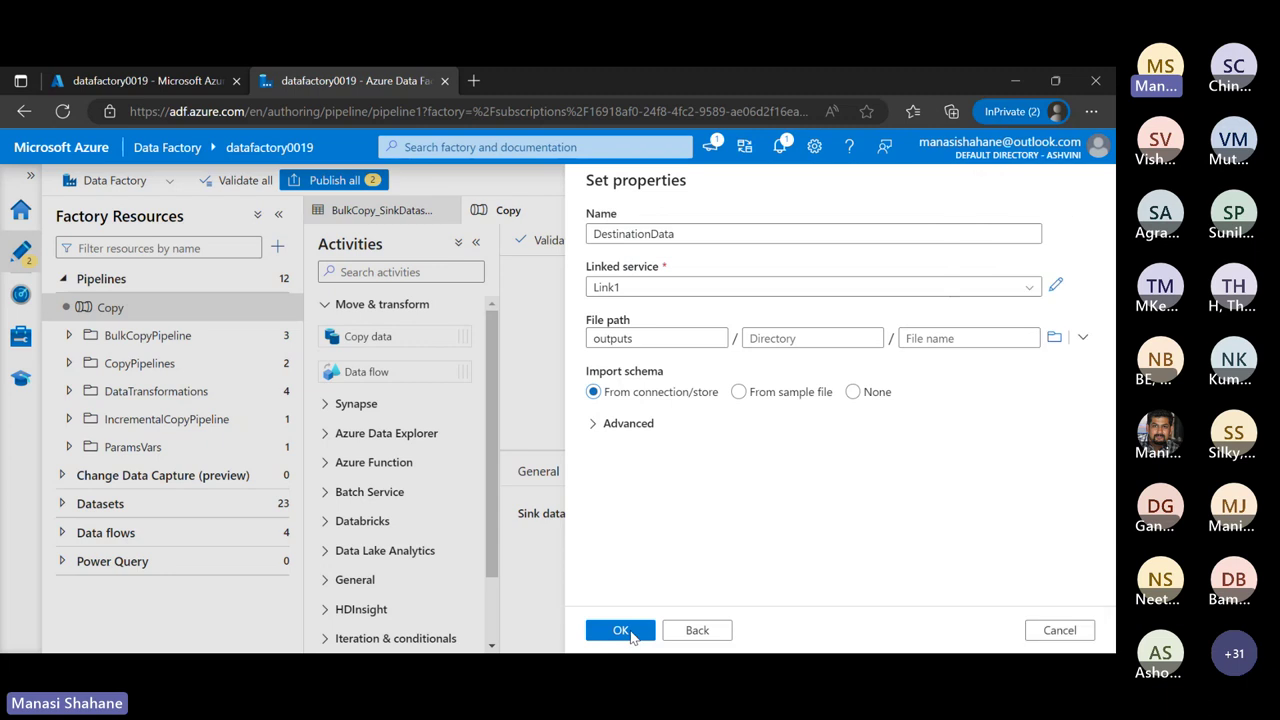
click(946, 338)
text(L)
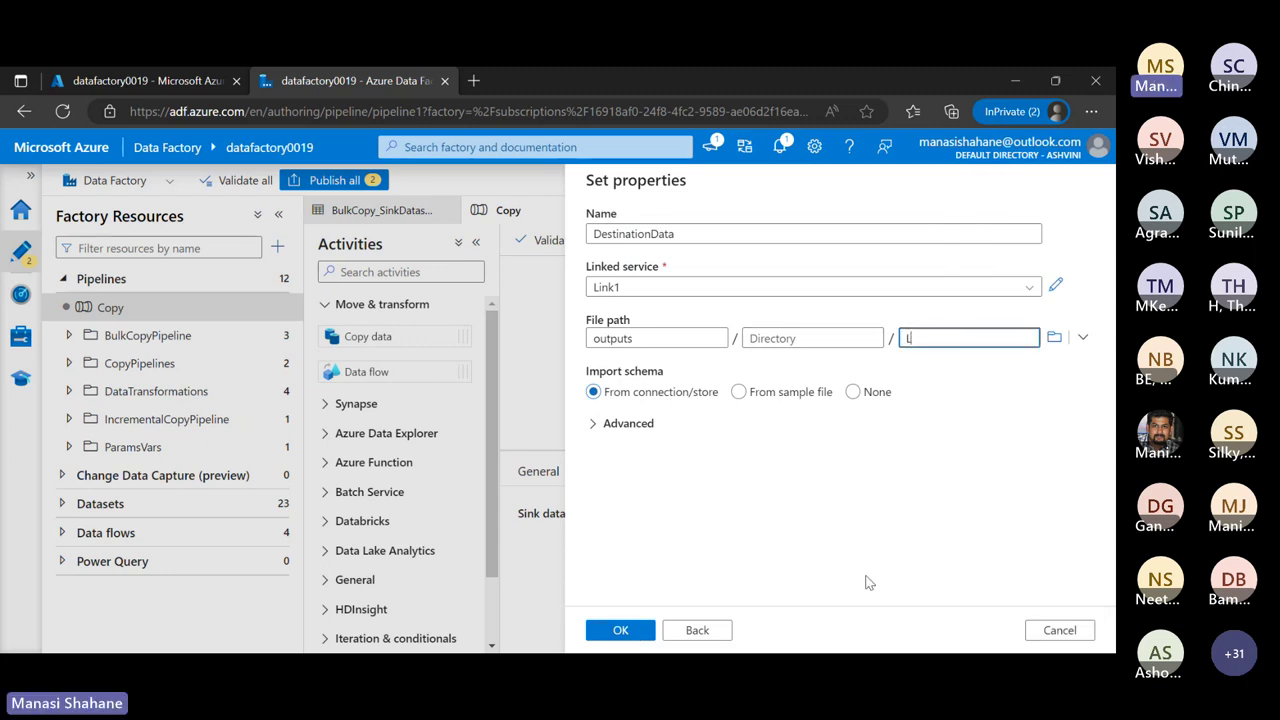
text(oan.json)
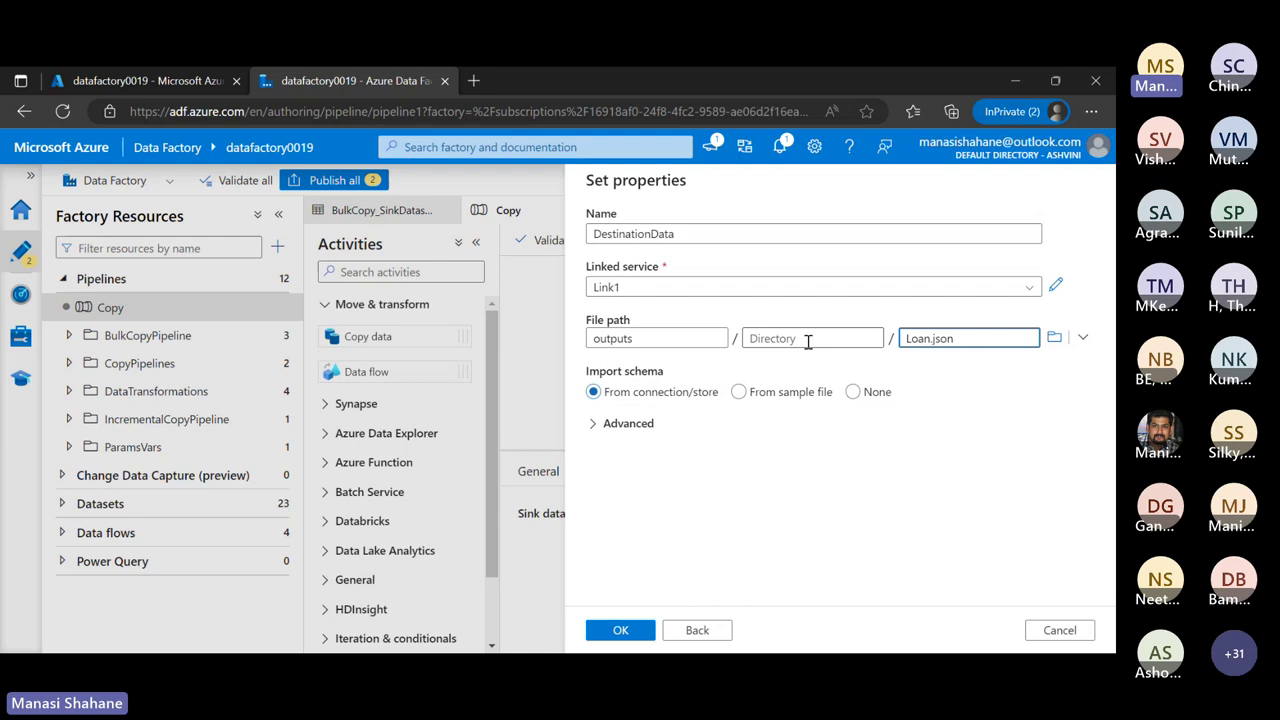
Set Import schema to None, save the dataset, and collapse the Activities pane
click(852, 392)
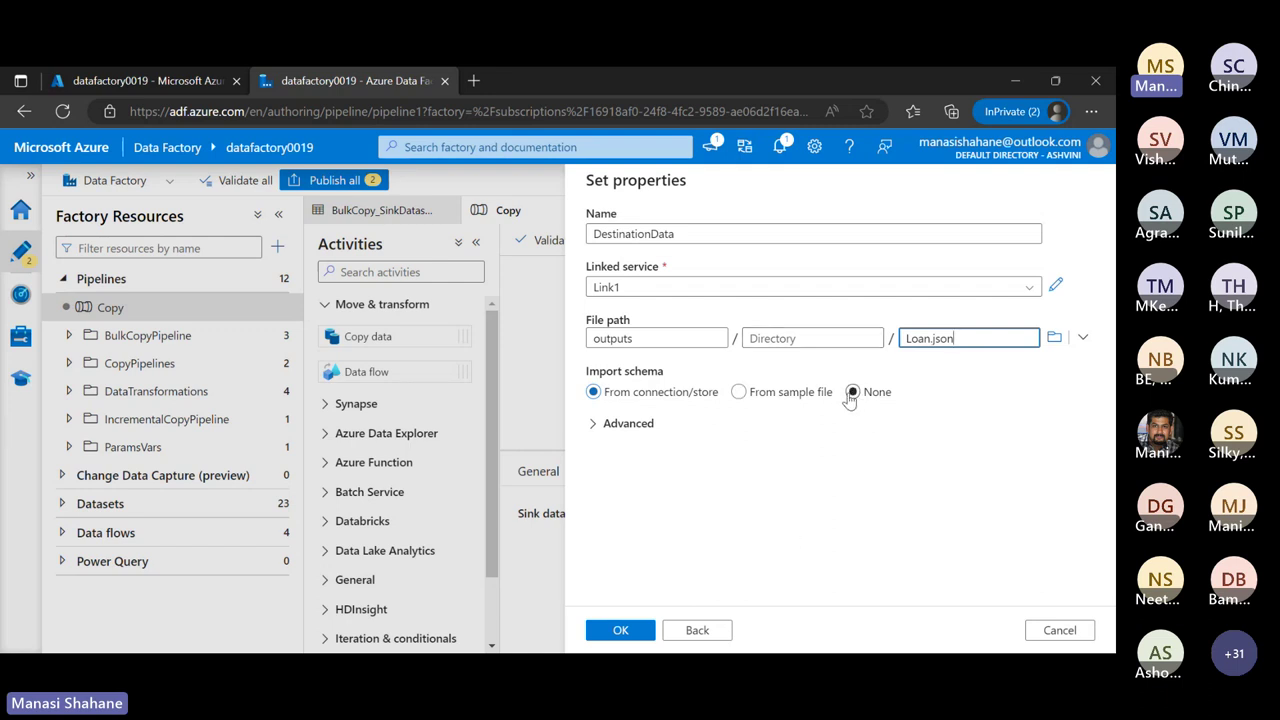
click(851, 393)
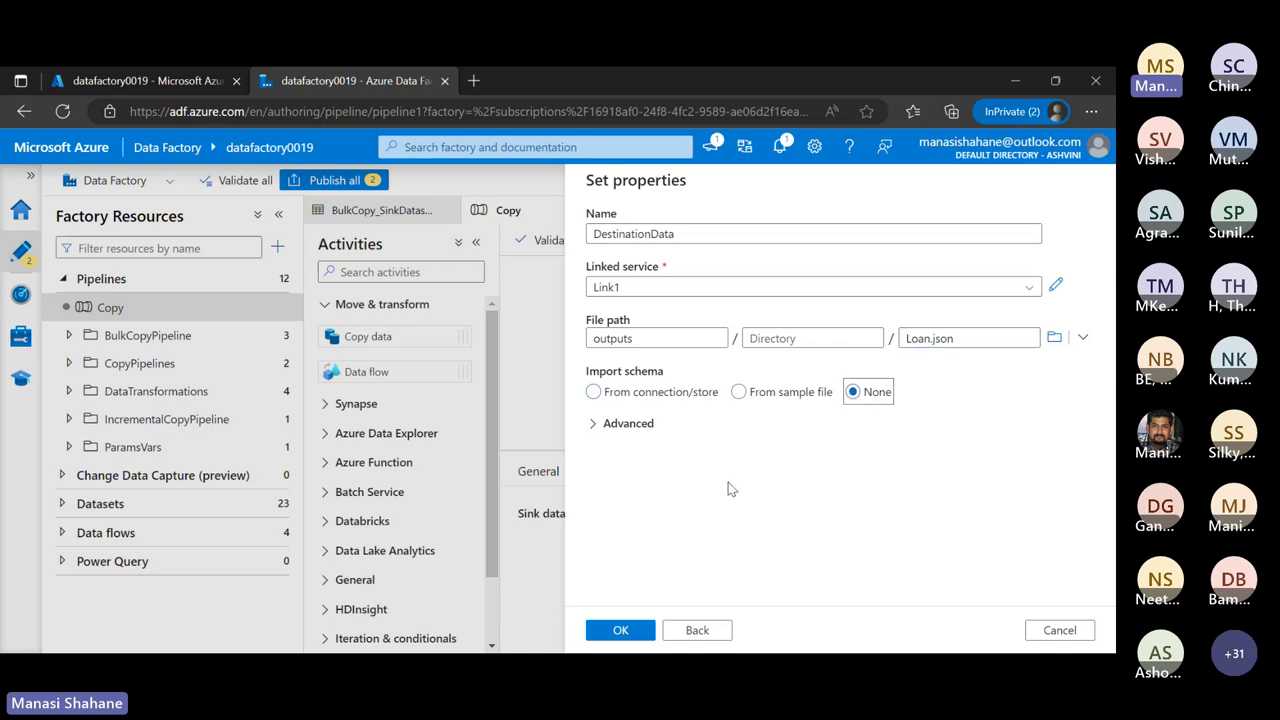
click(621, 631)
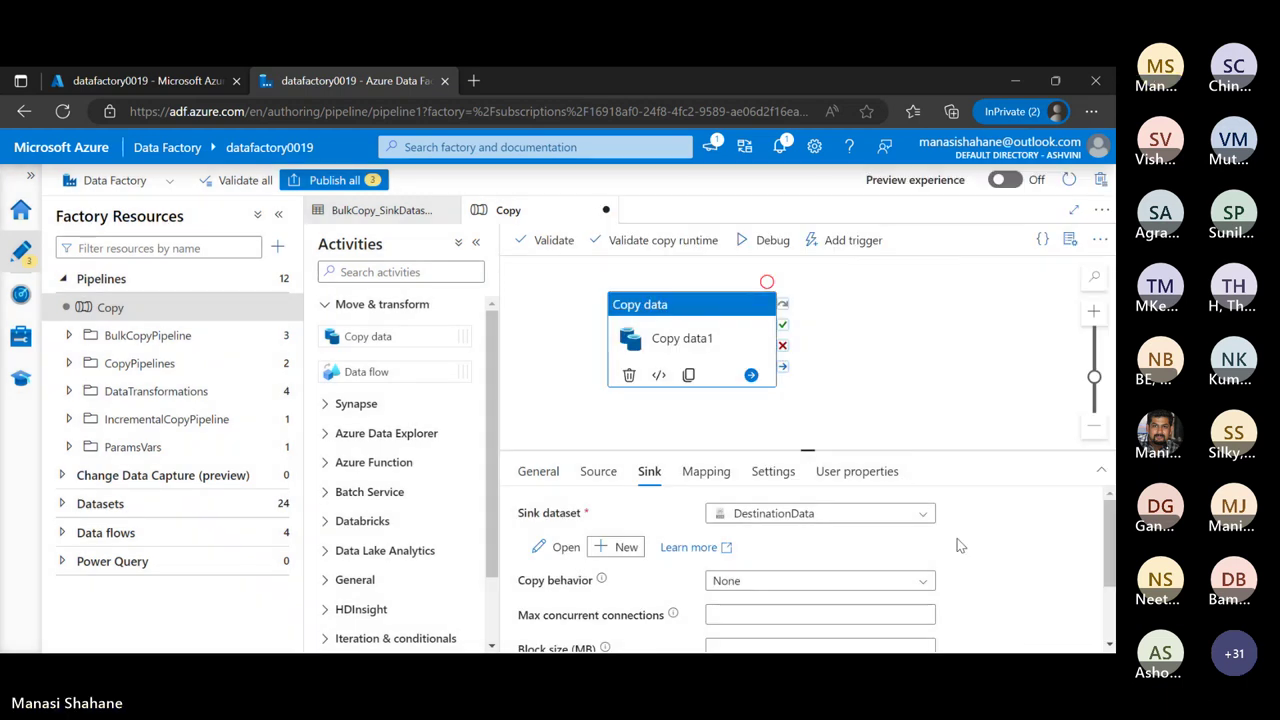
scroll(958, 545, down, 1)
scroll(958, 545, up, 1)
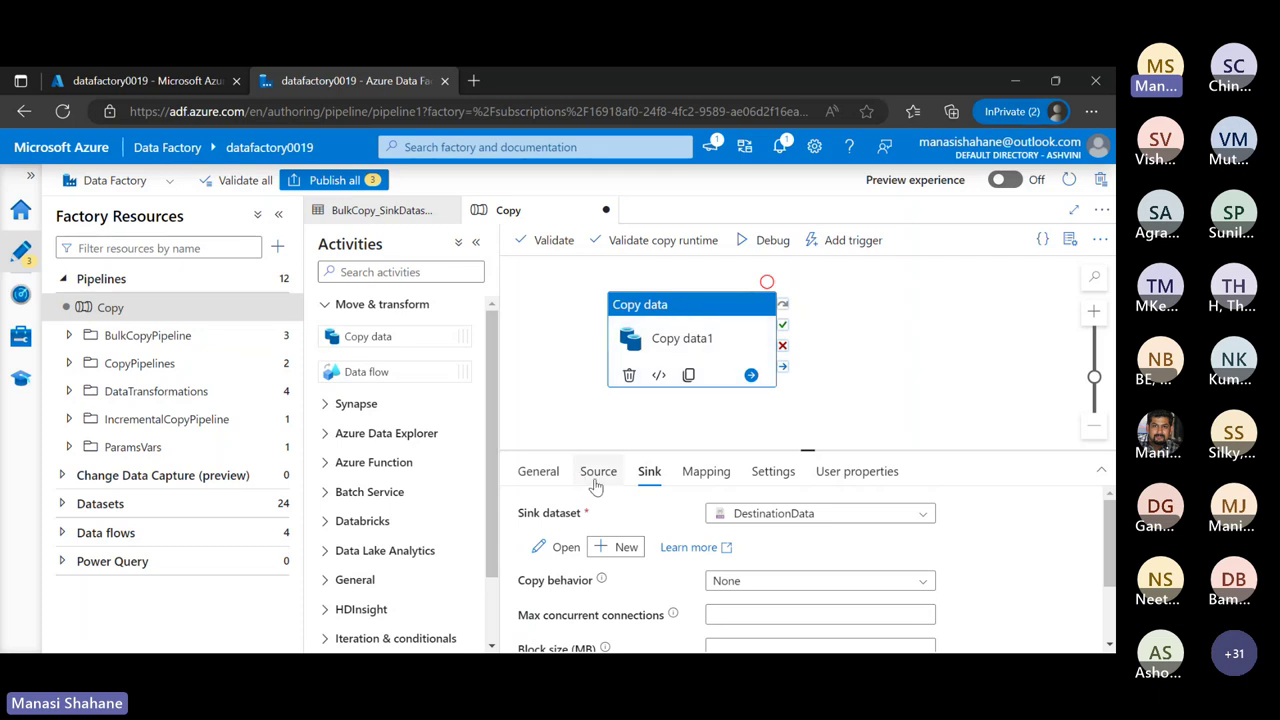
scroll(808, 560, down, 2)
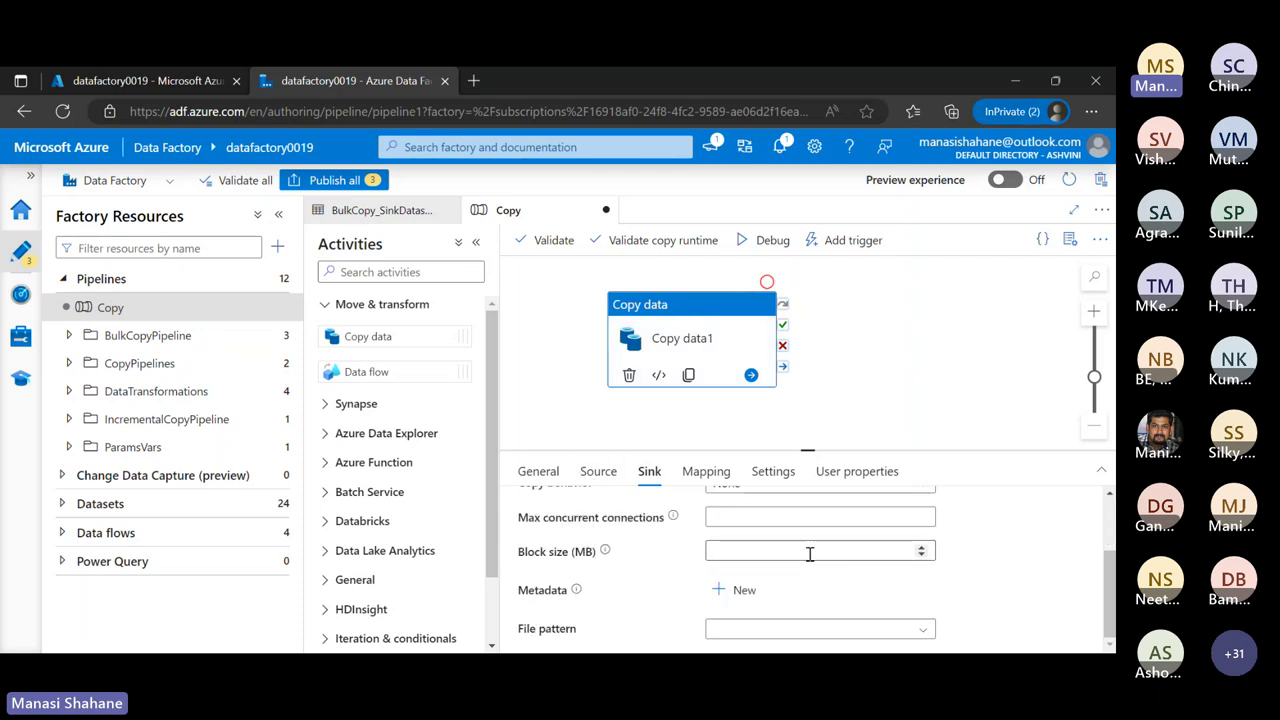
scroll(810, 555, up, 1)
scroll(810, 555, up, 1)
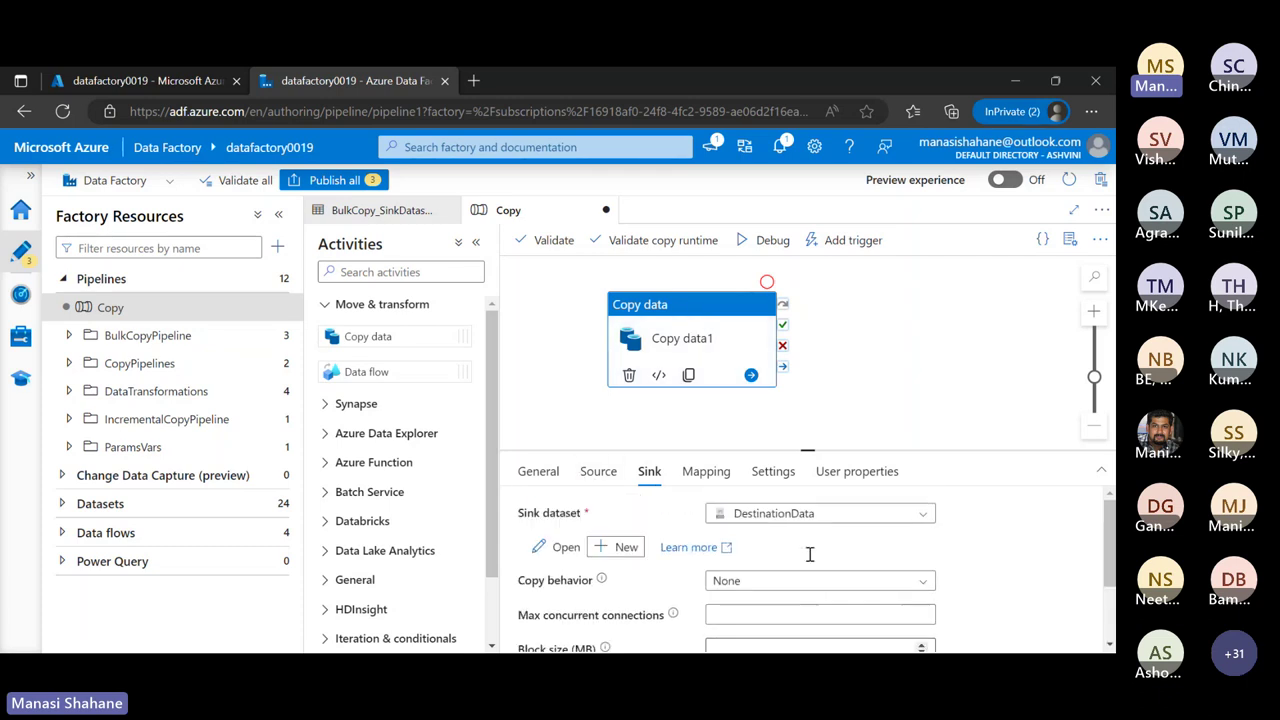
click(476, 245)
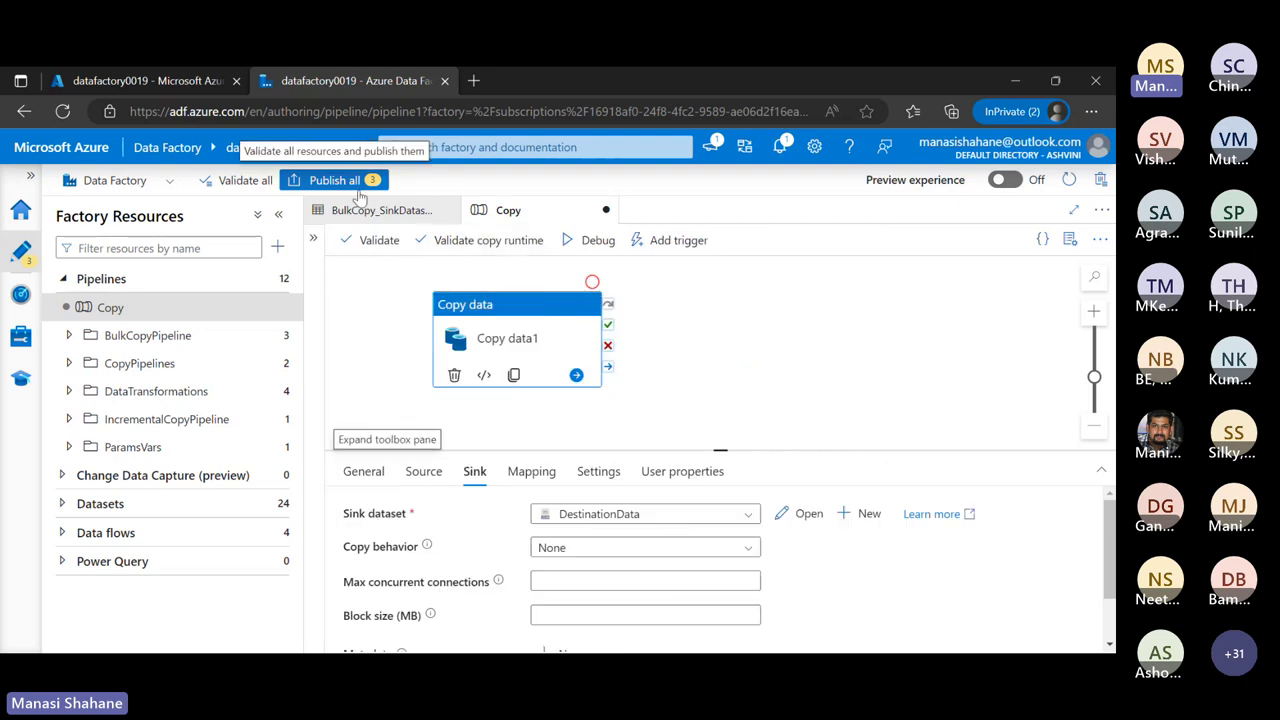
Publish the pipeline and both datasets, then clear the Publishing completed notification
click(359, 190)
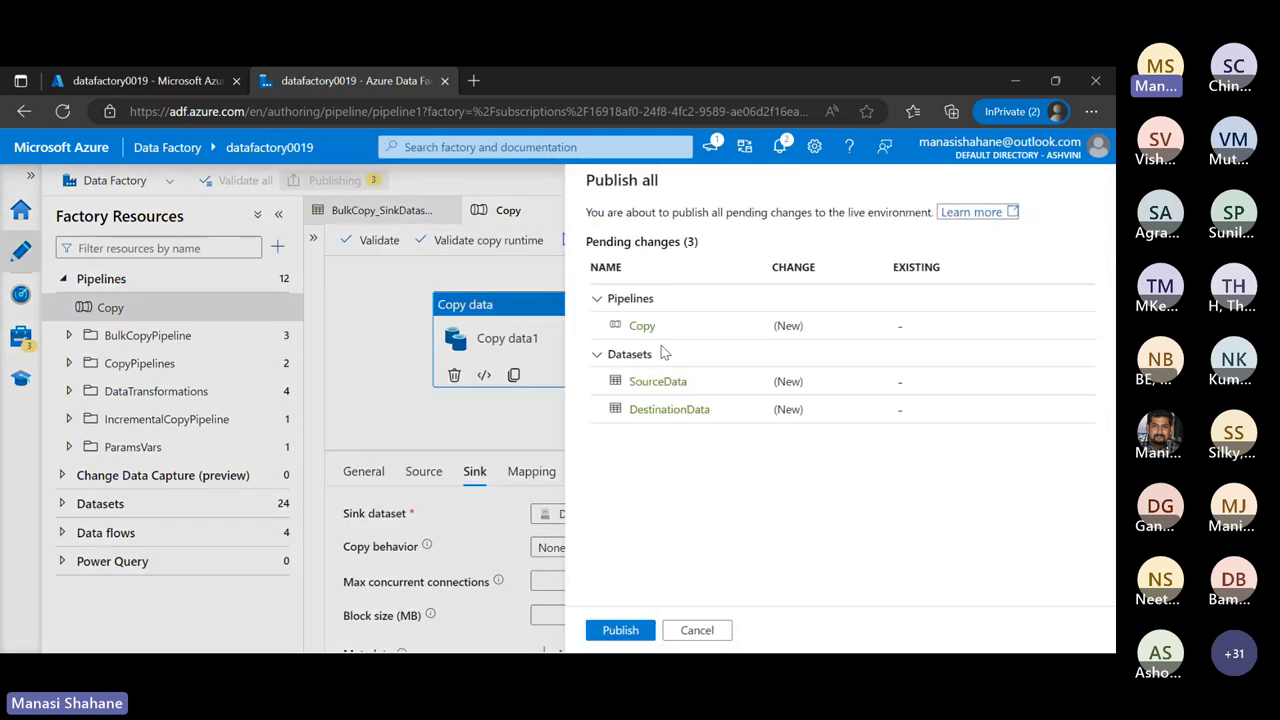
click(621, 630)
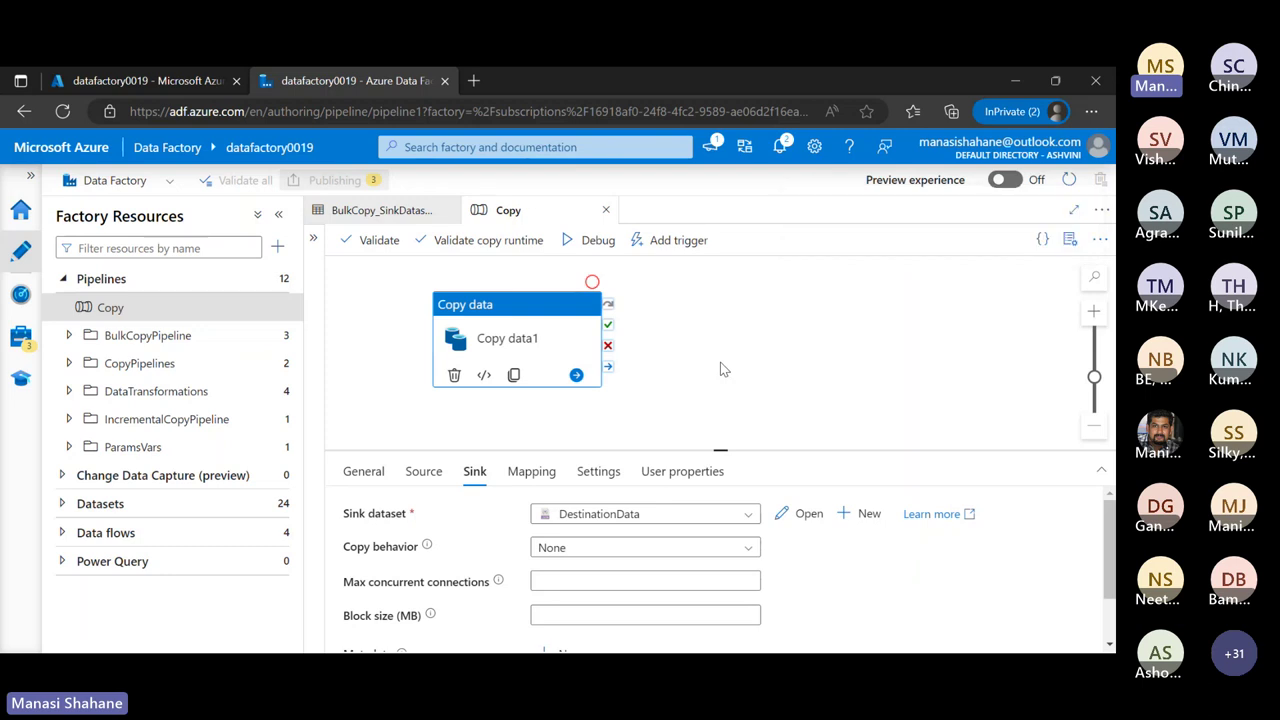
click(783, 147)
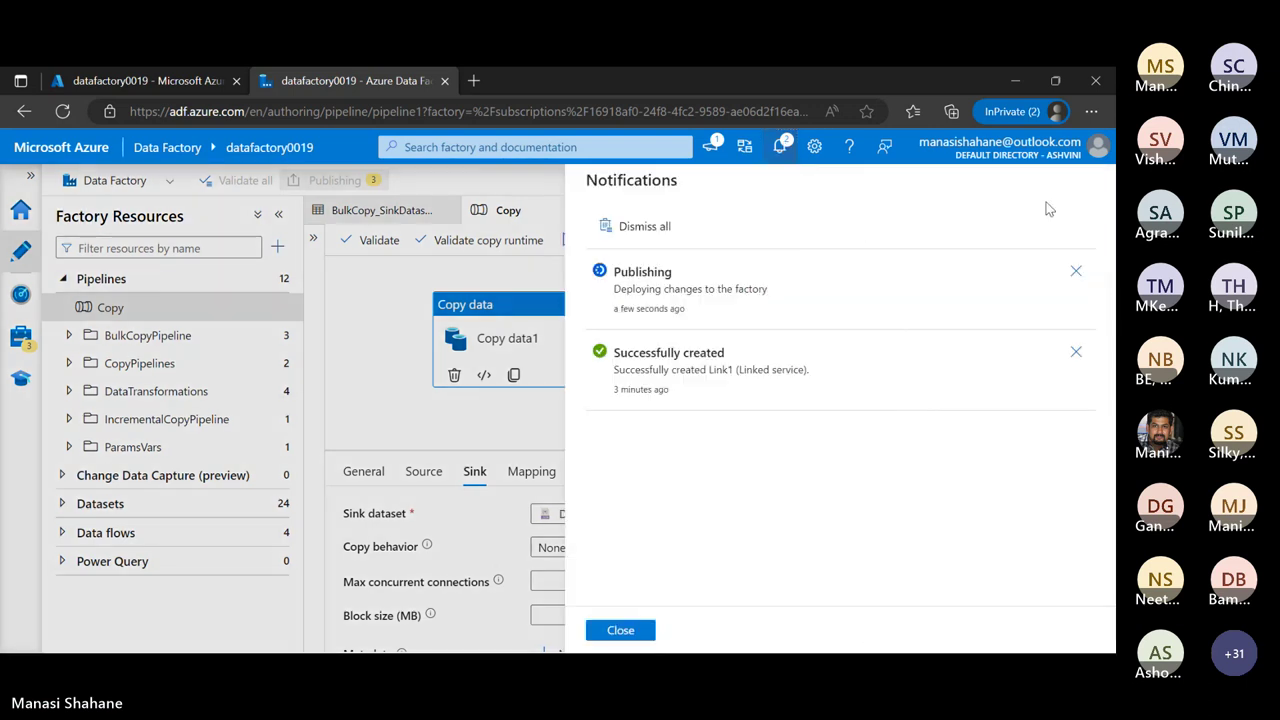
click(638, 630)
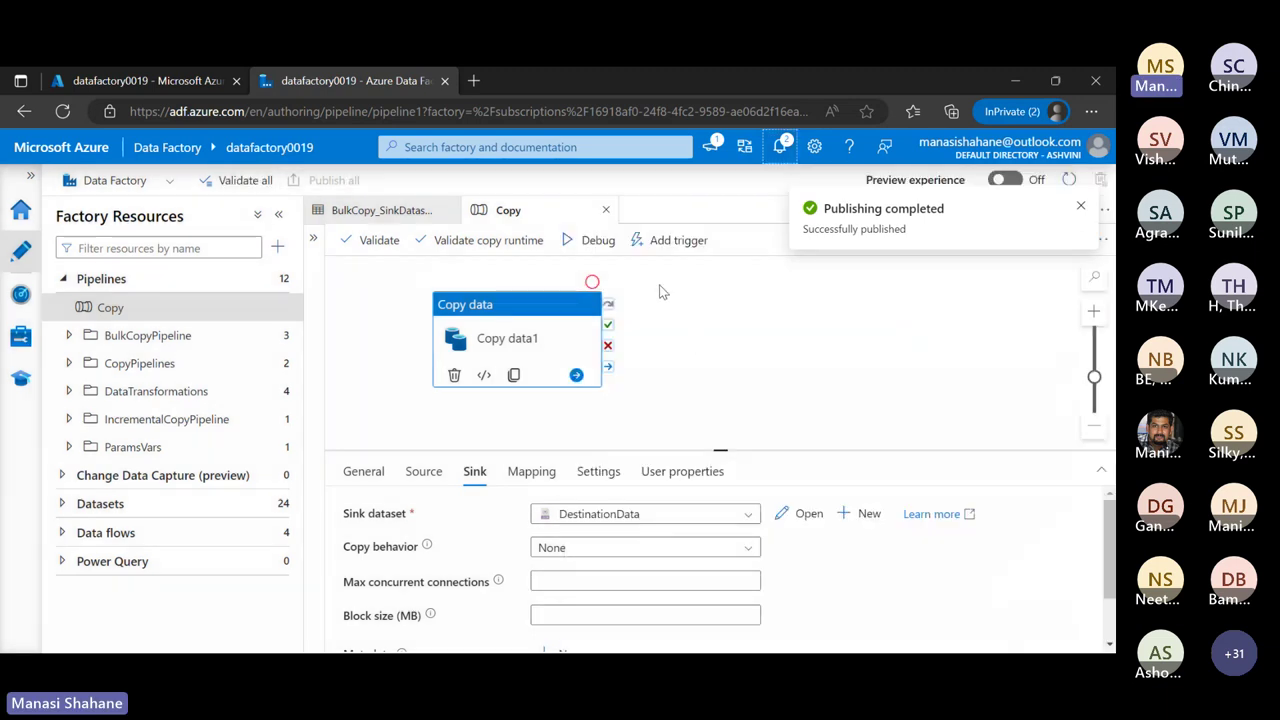
click(1080, 206)
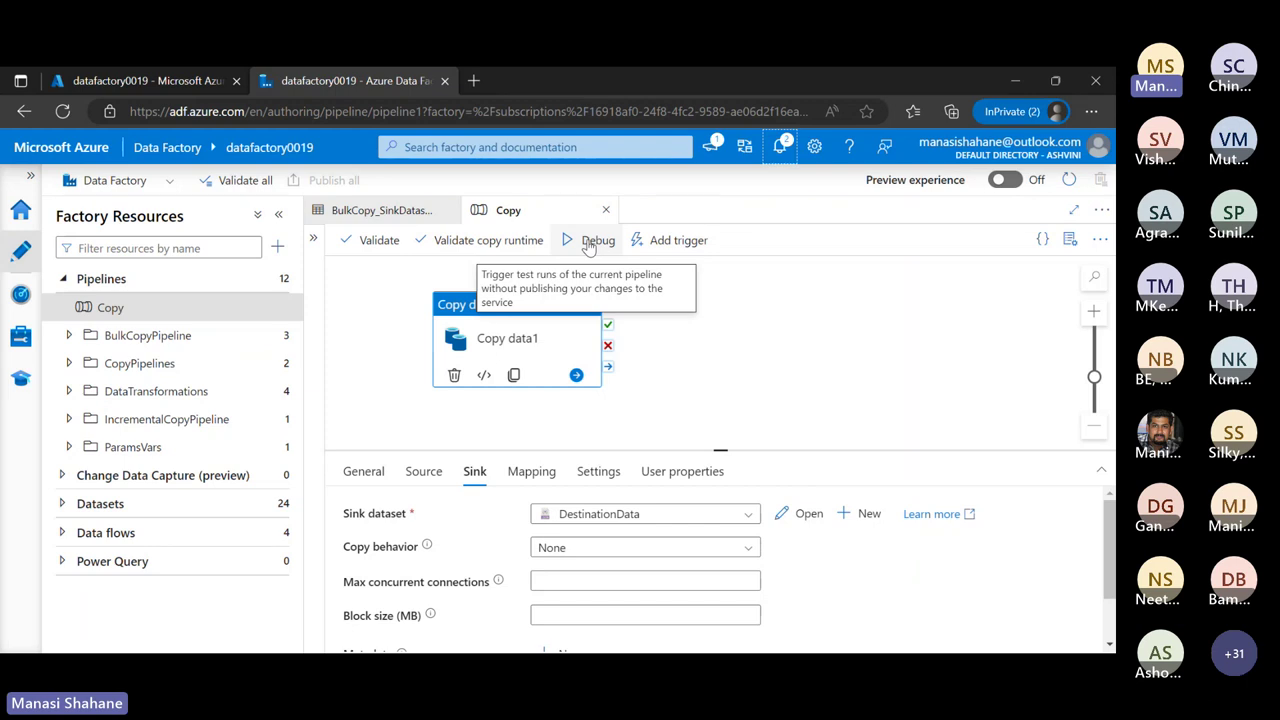
Trigger the Copy pipeline to run now
click(678, 241)
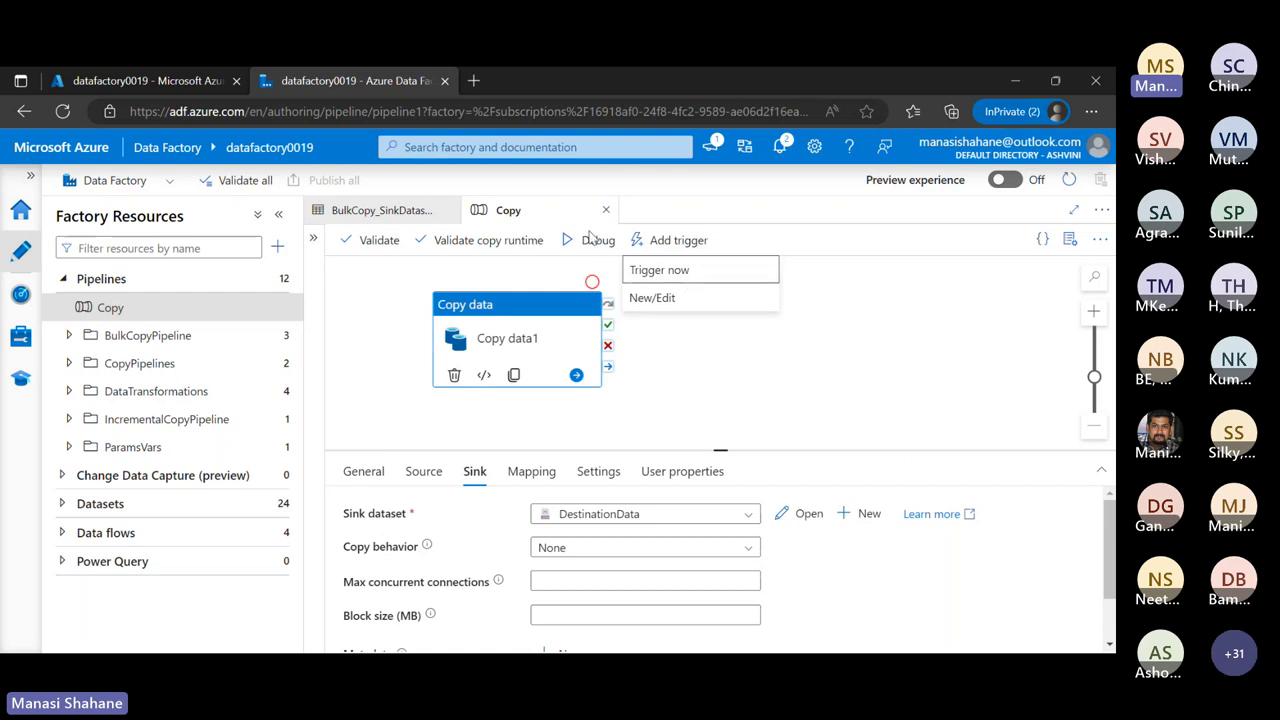
click(711, 270)
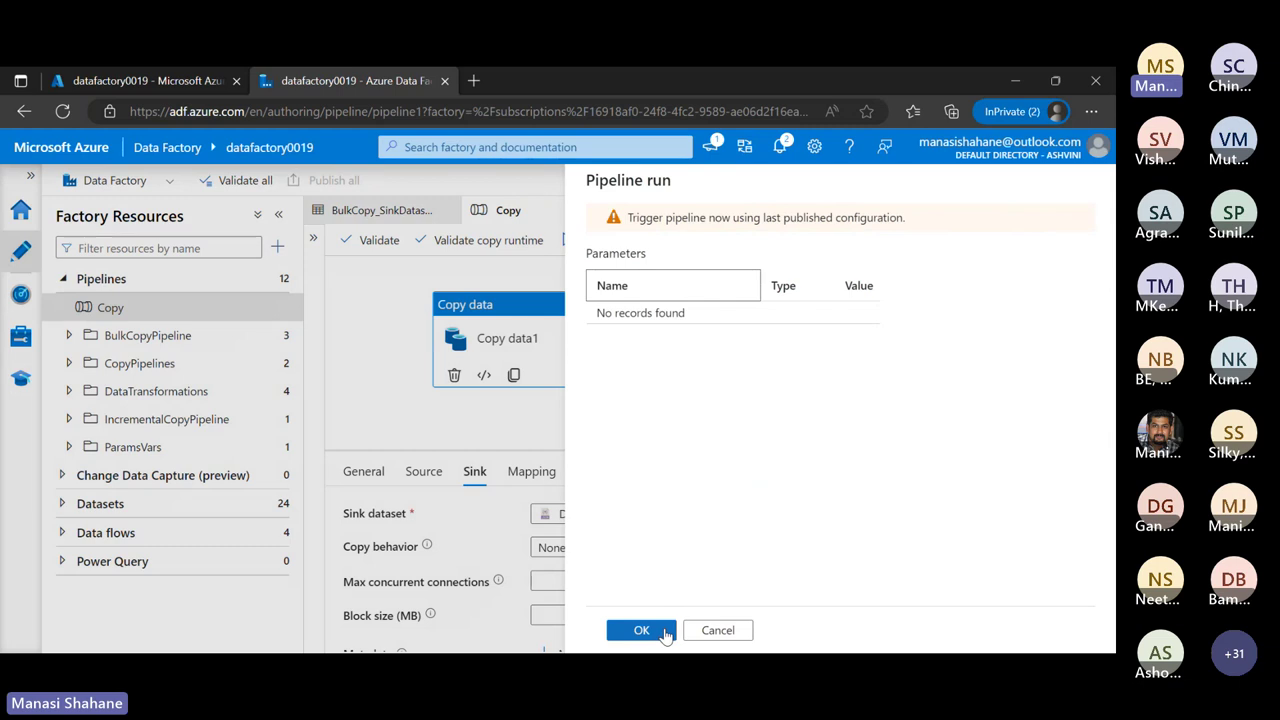
click(665, 632)
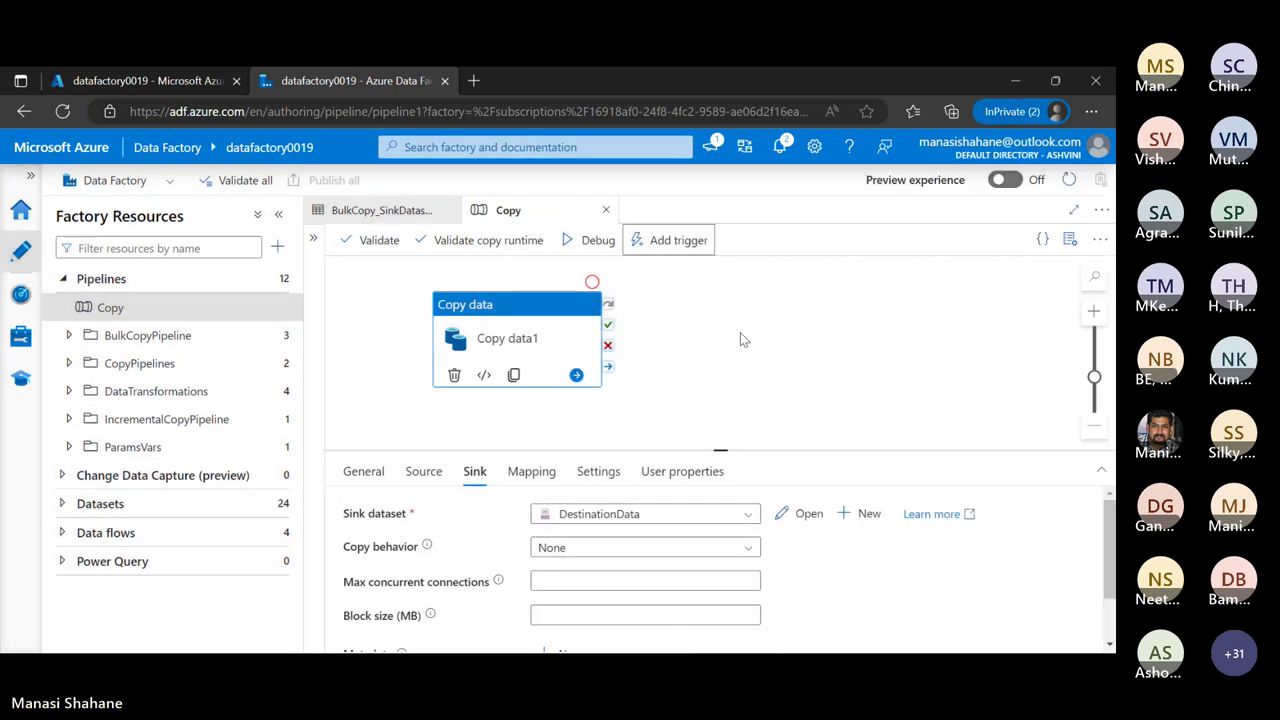
click(1030, 93)
Confirm the Run Succeeded notification, clear notifications, and switch to the Azure portal tab
click(780, 147)
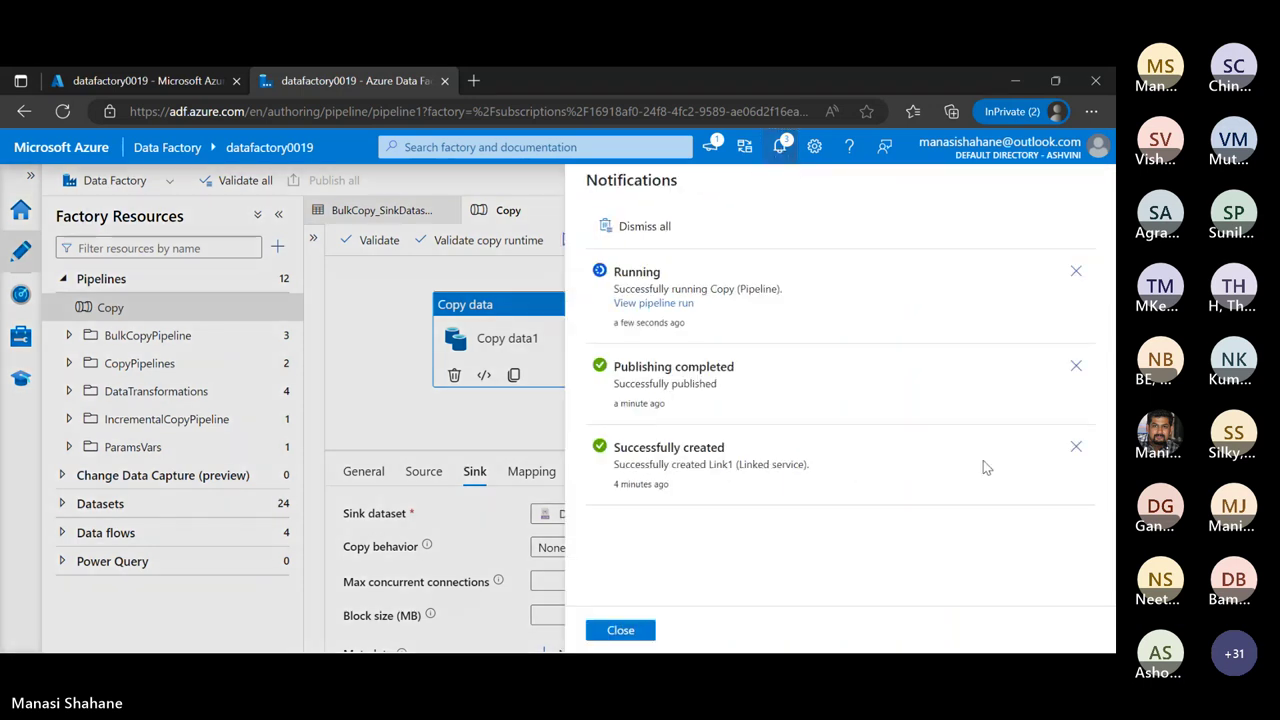
click(1077, 449)
click(1076, 366)
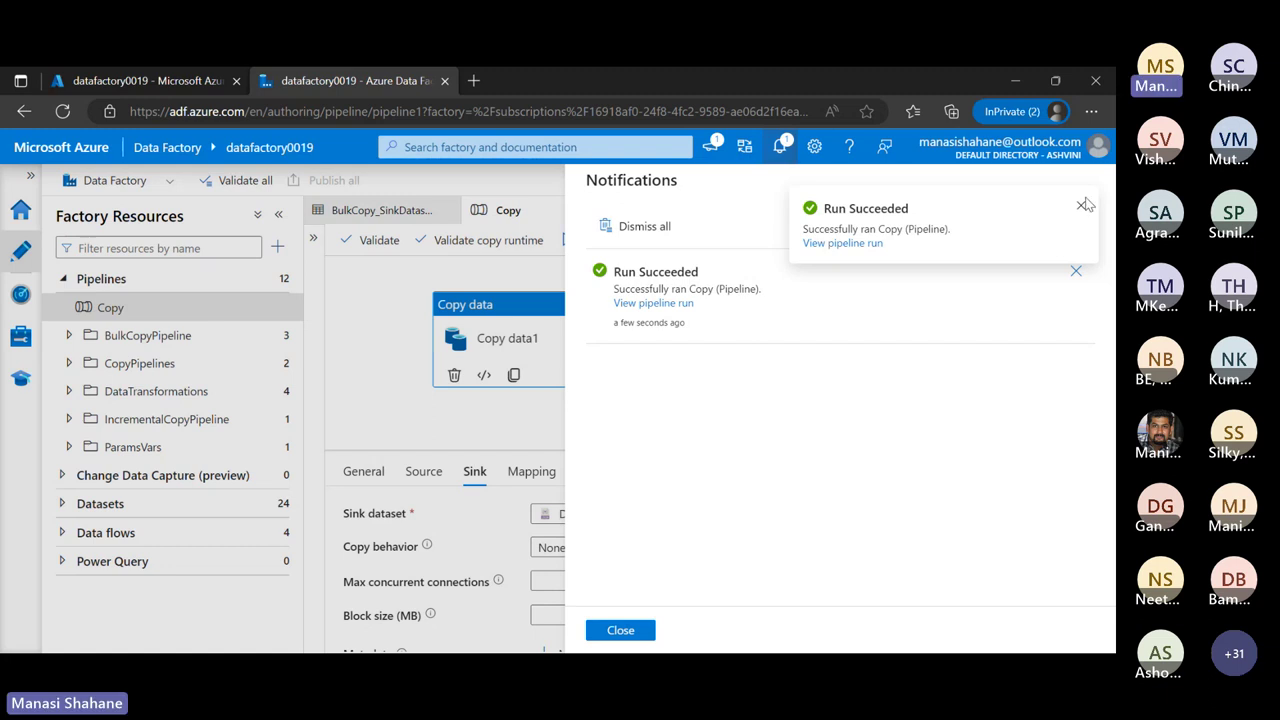
click(1081, 208)
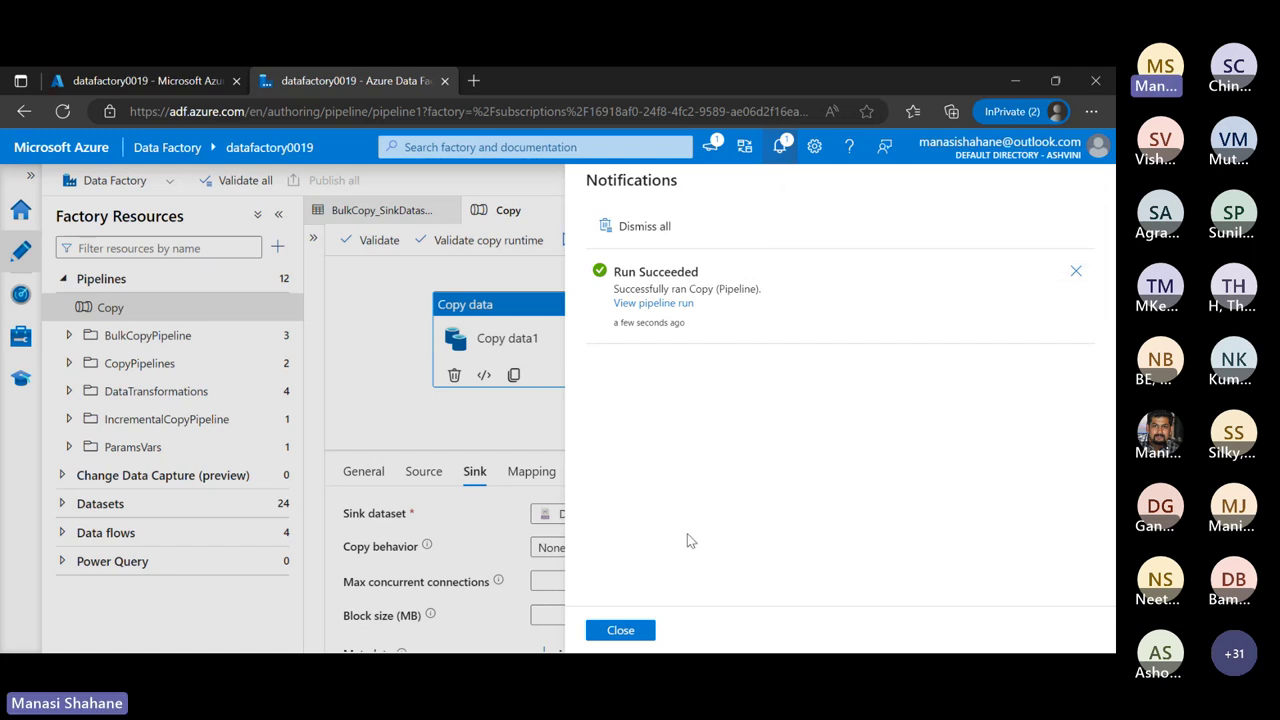
click(643, 630)
click(172, 82)
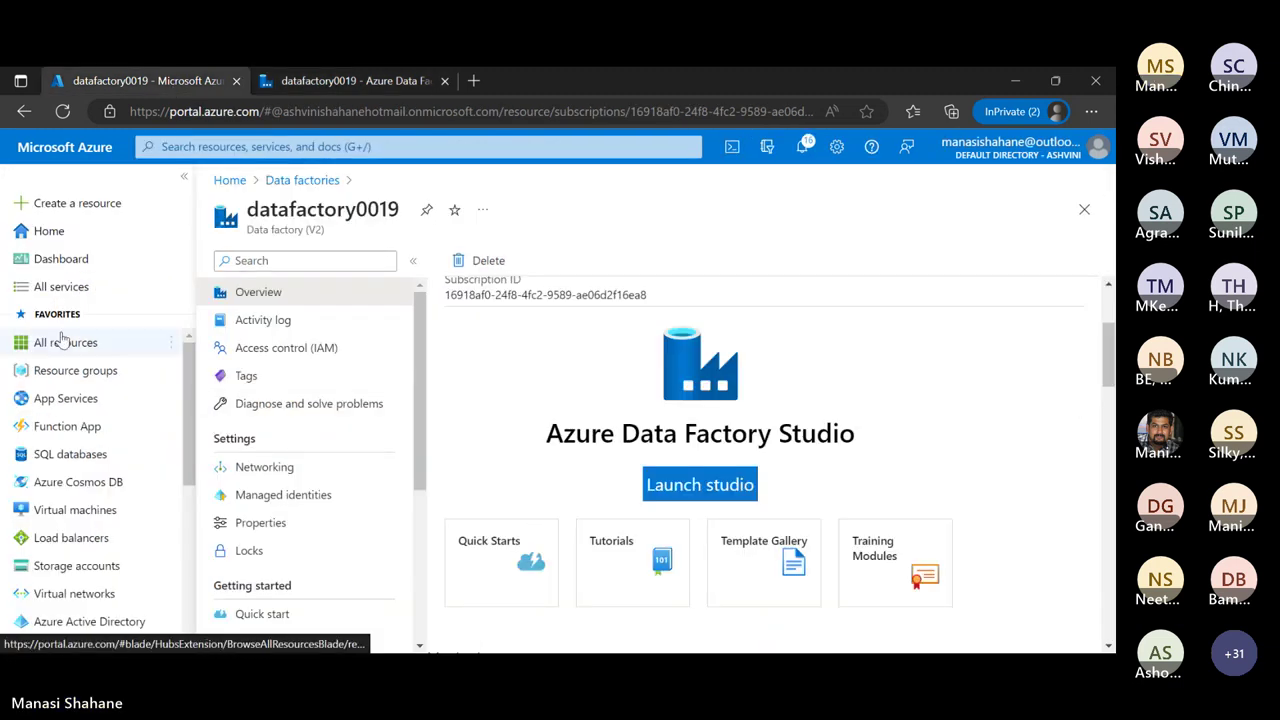
Go to storage account adfstore19's outputs container and open the Loan.json blob
click(90, 565)
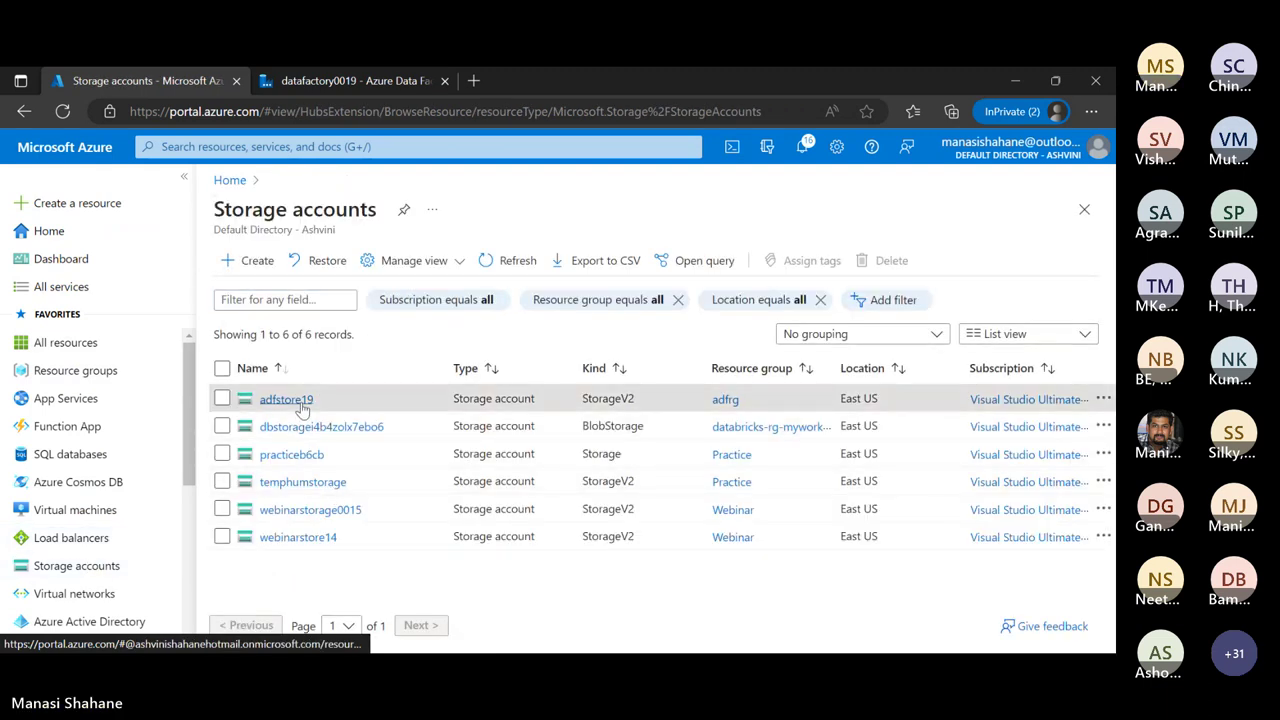
click(300, 402)
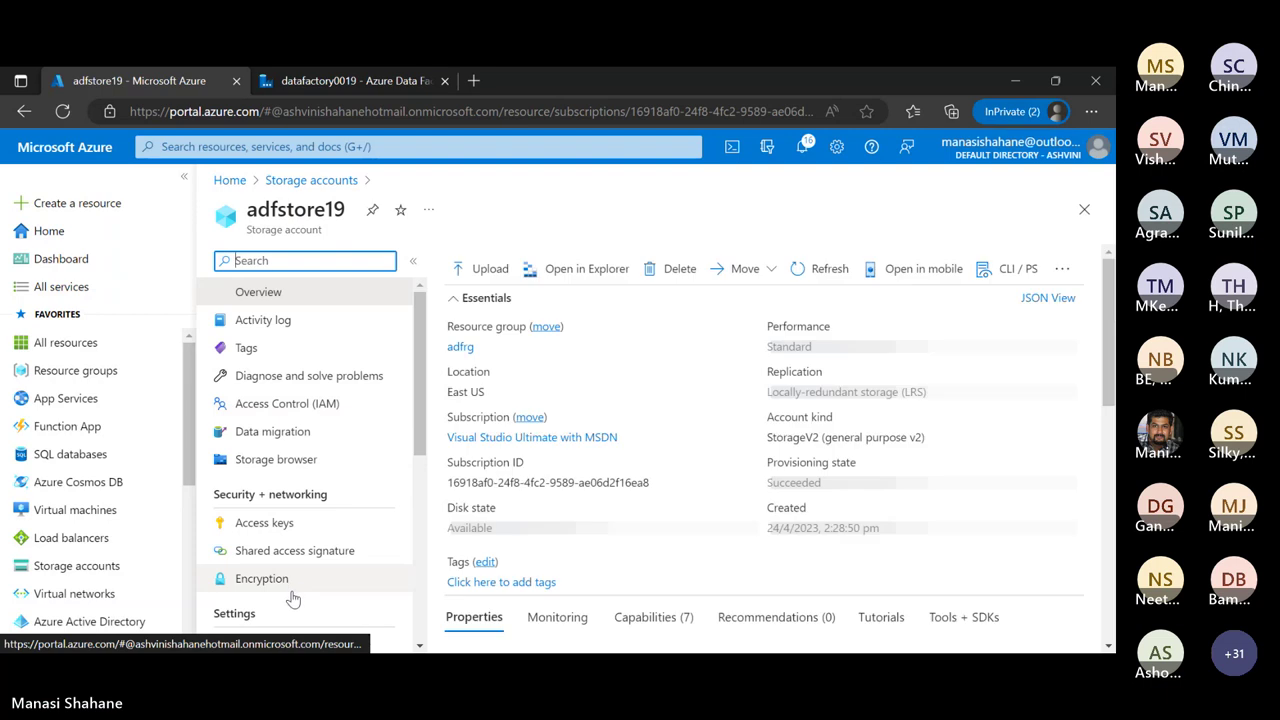
scroll(310, 537, down, 2)
click(250, 400)
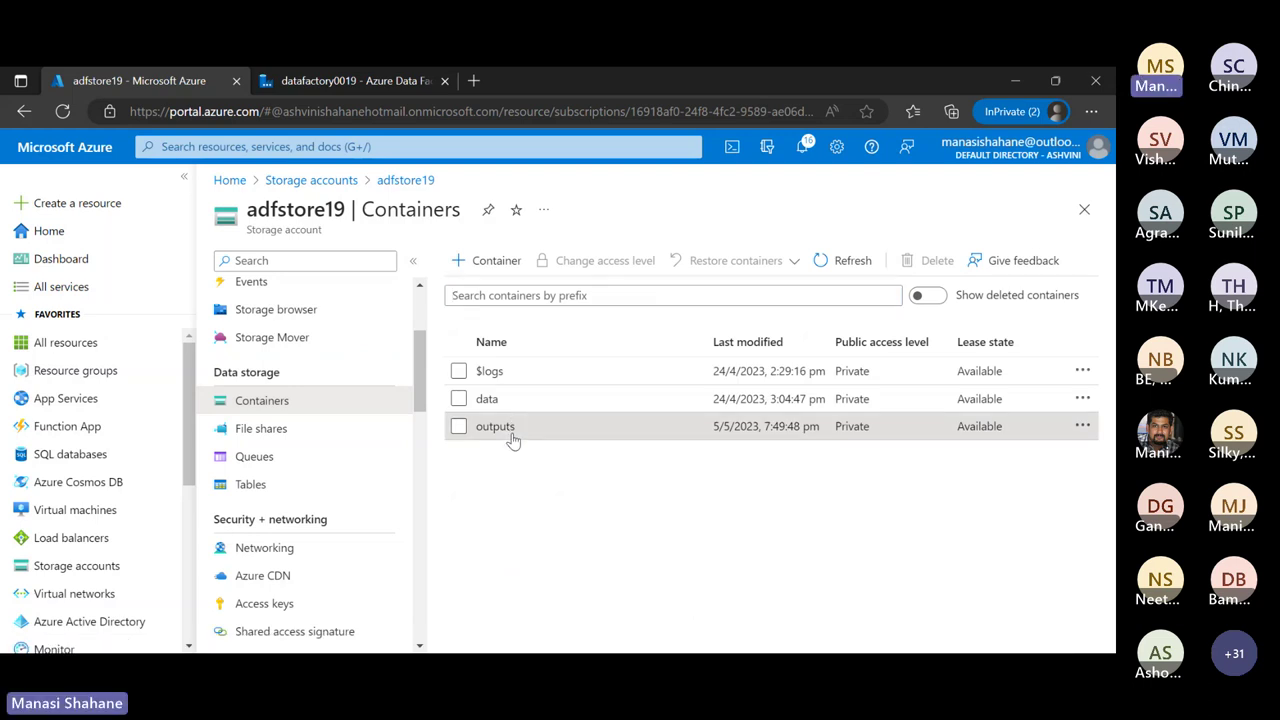
click(512, 430)
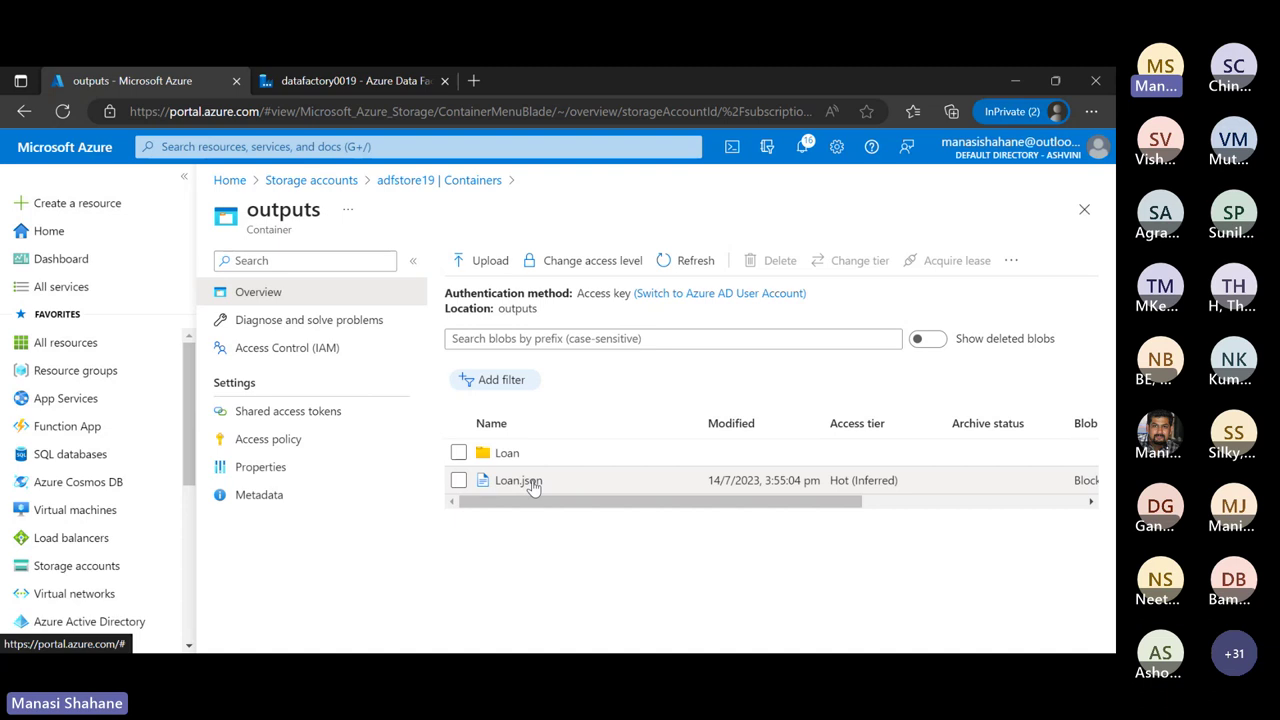
click(520, 481)
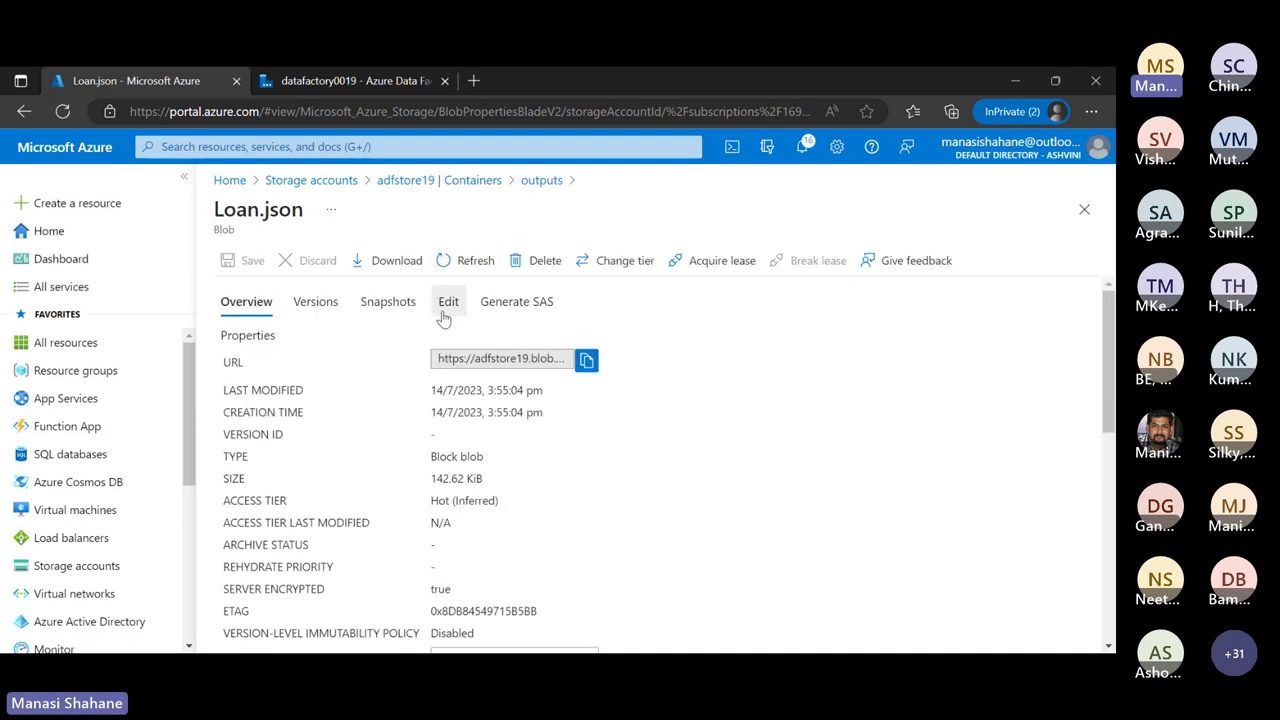
Check Loan.json's loan records in the Edit view, then return to Data Factory Studio
click(445, 312)
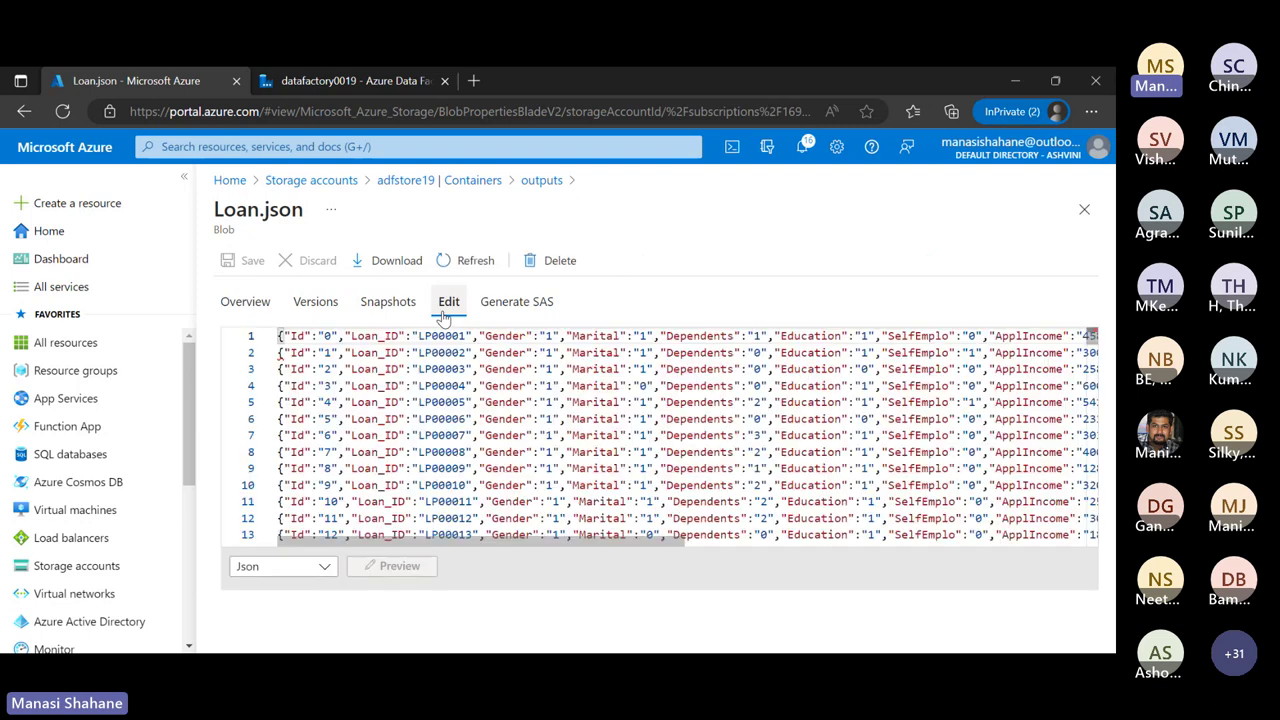
scroll(453, 438, down, 6)
scroll(453, 438, up, 6)
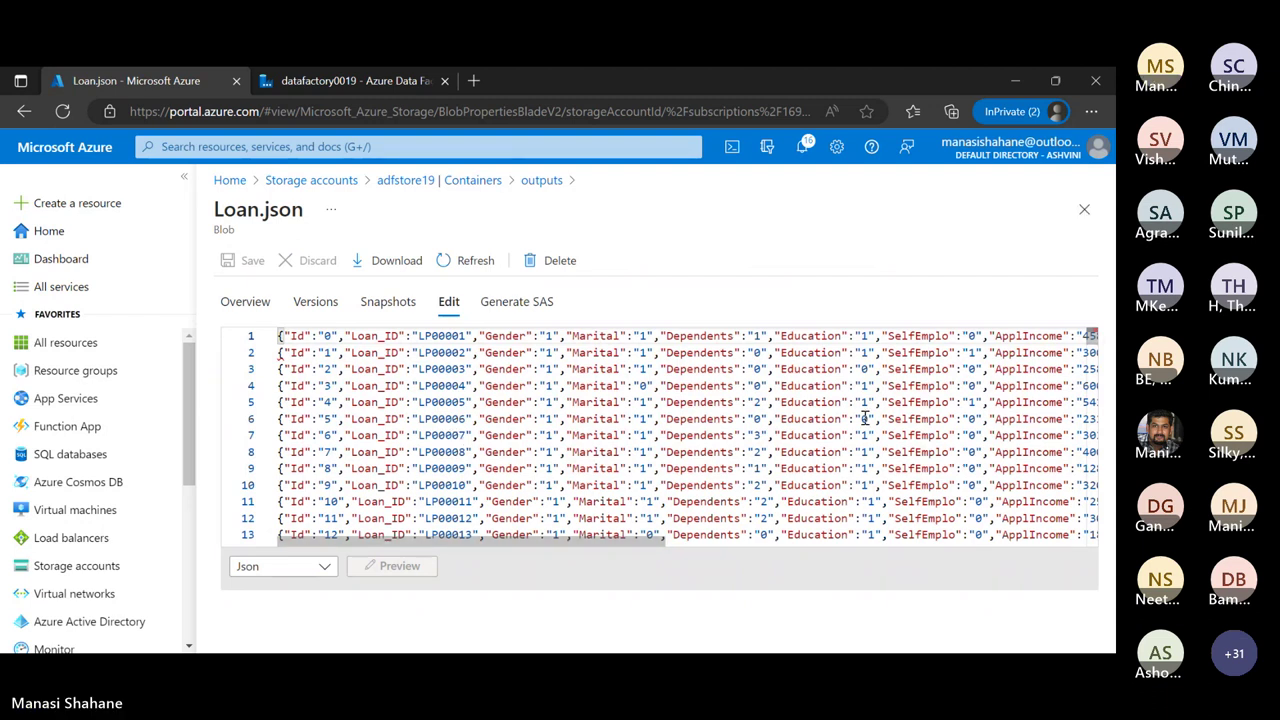
click(1085, 216)
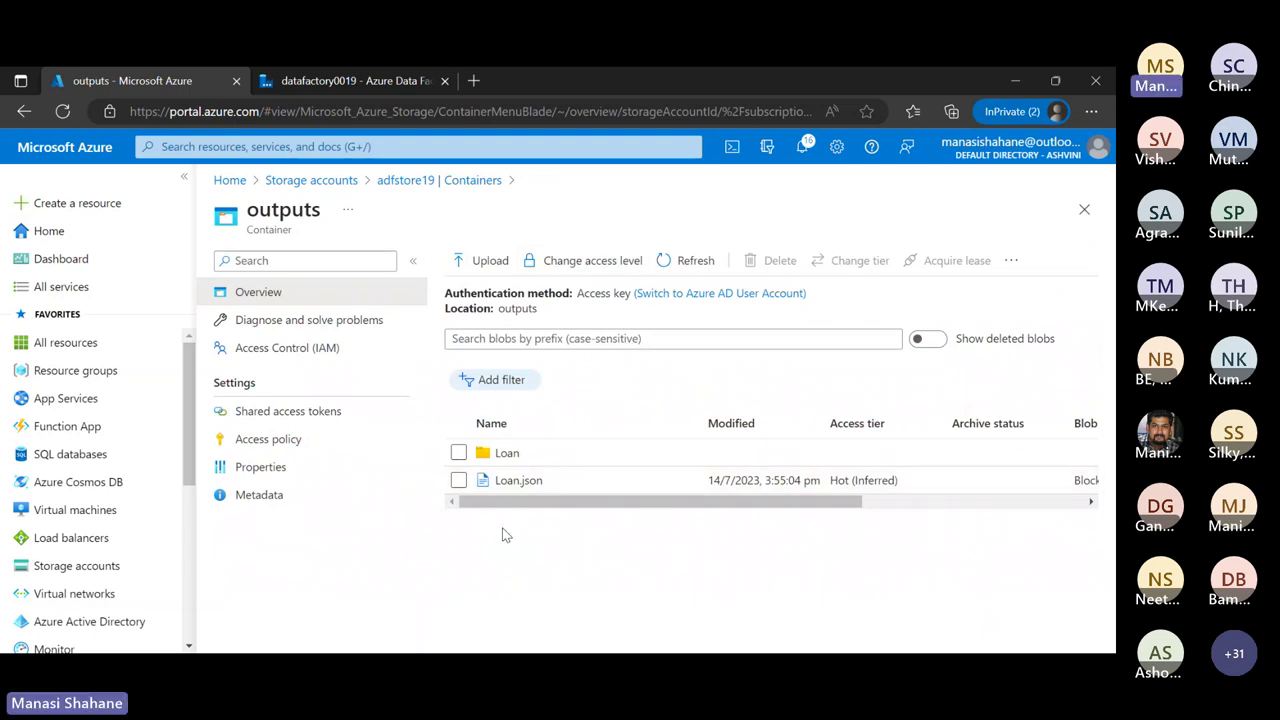
click(458, 480)
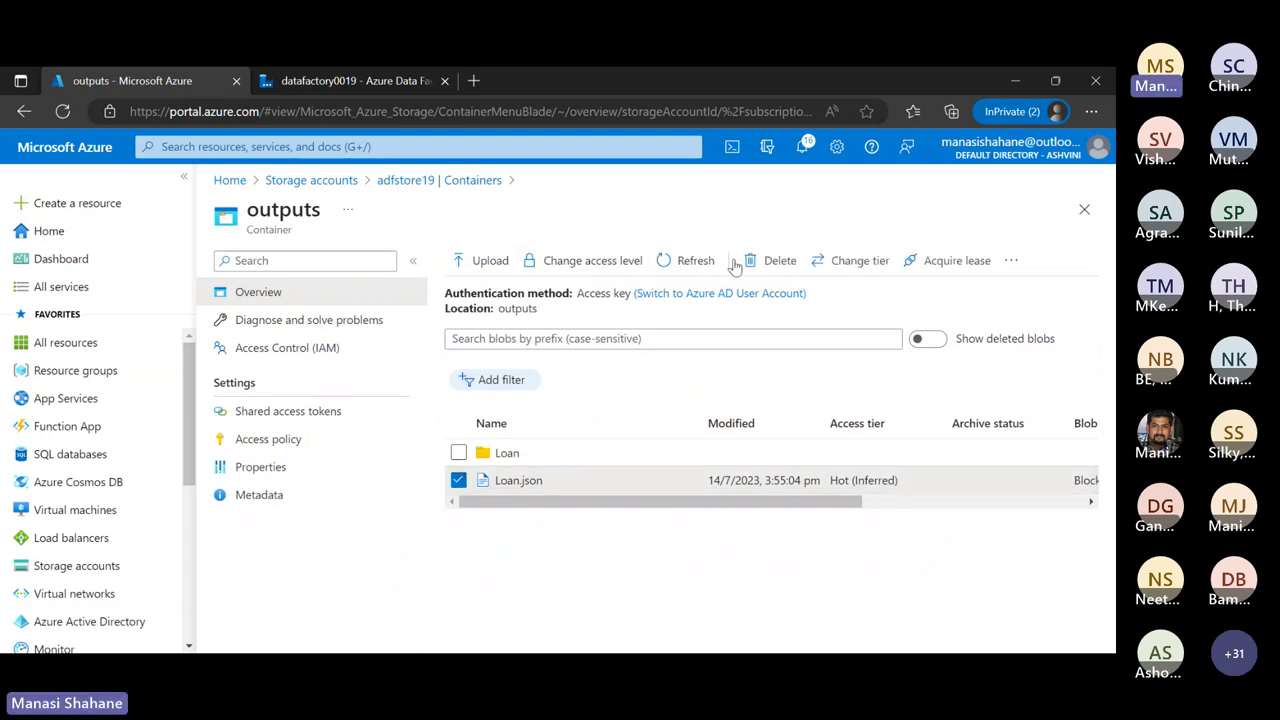
click(458, 480)
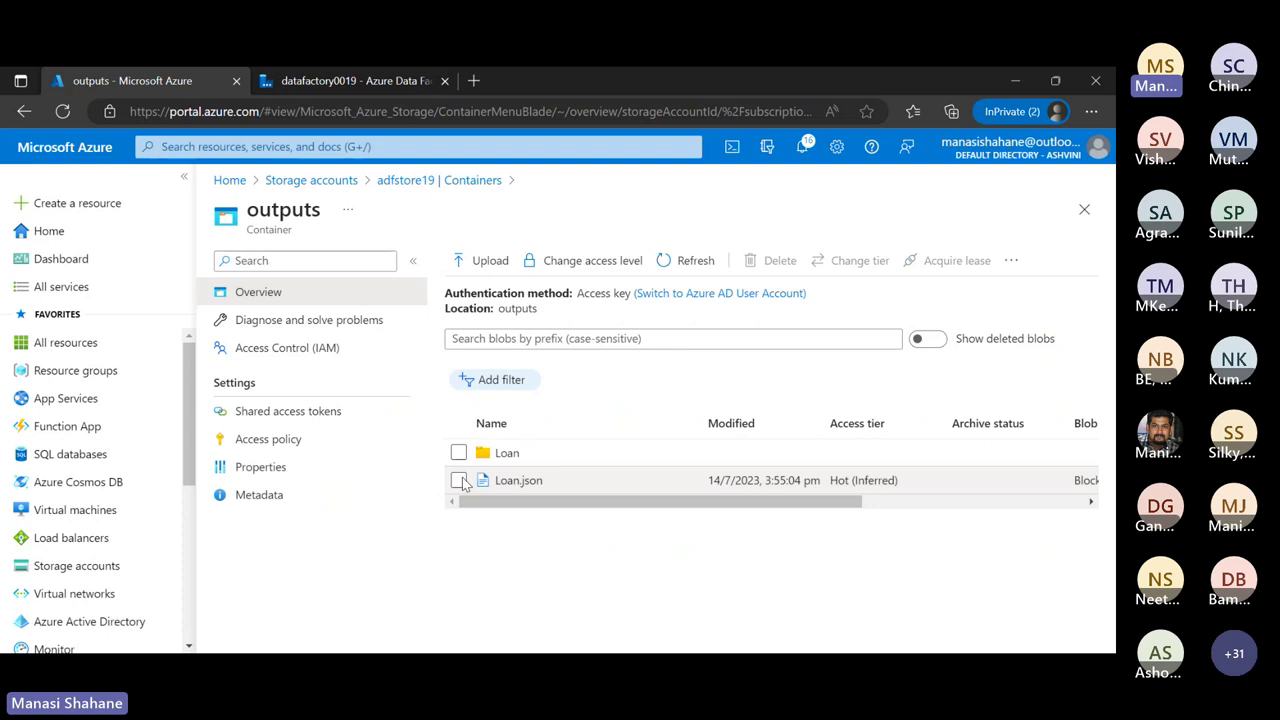
click(437, 186)
click(368, 88)
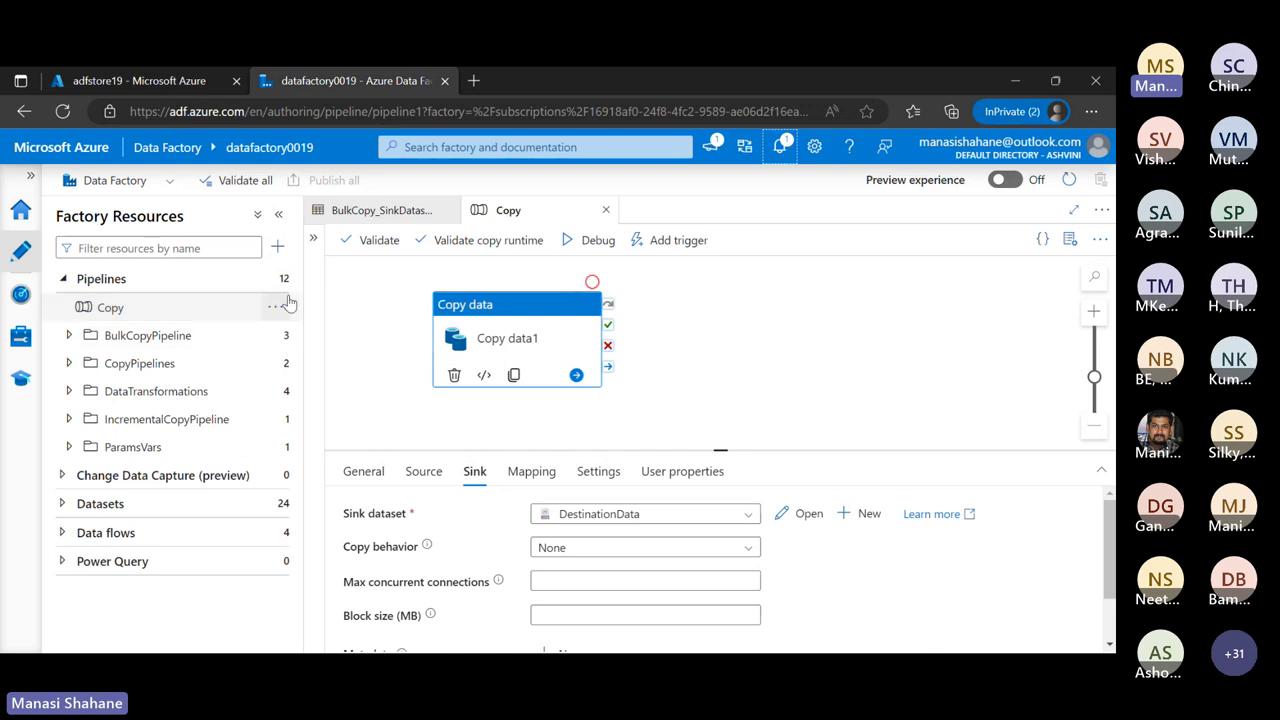
Delete the Copy pipeline from its Actions menu and confirm the deletion
mouse_move(280, 310)
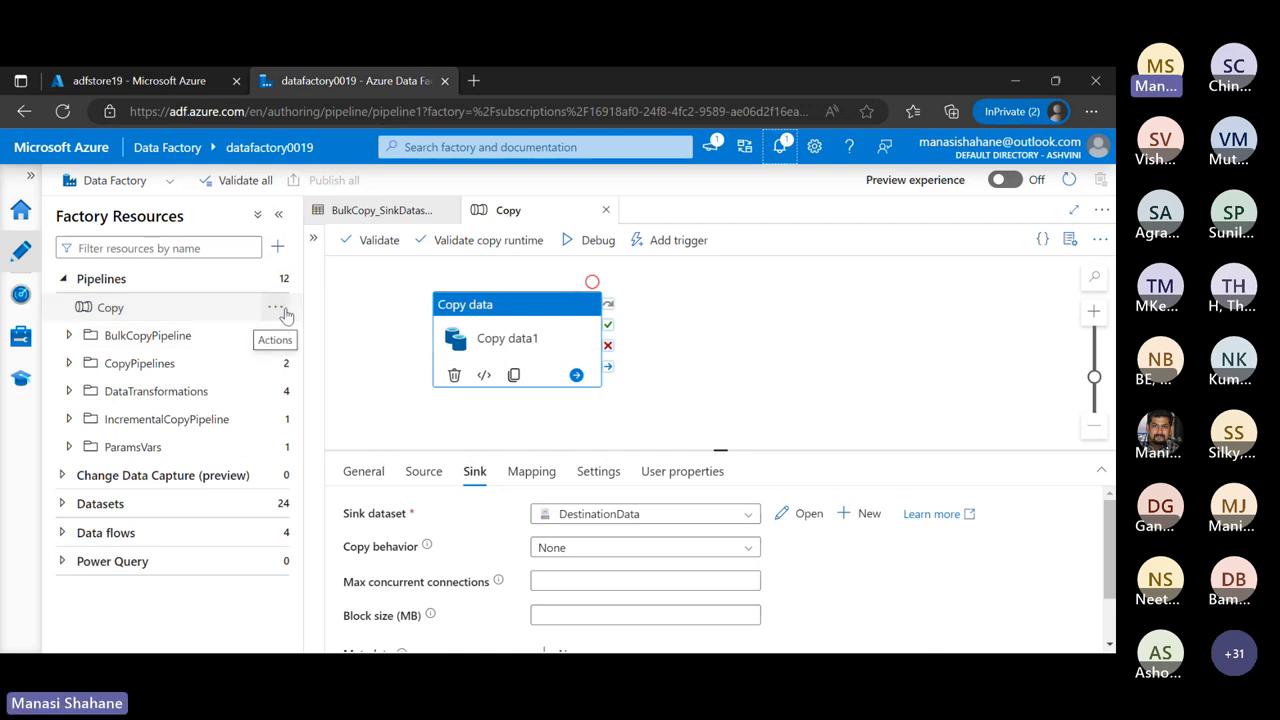
click(278, 310)
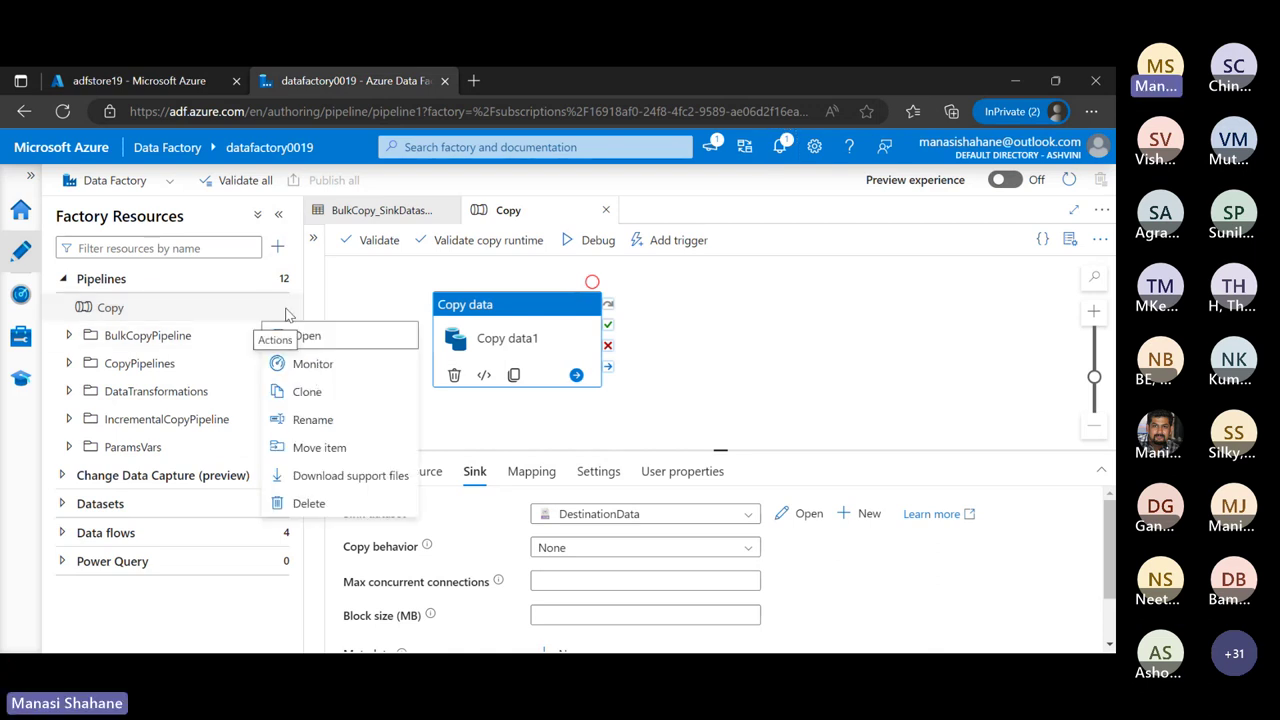
click(333, 503)
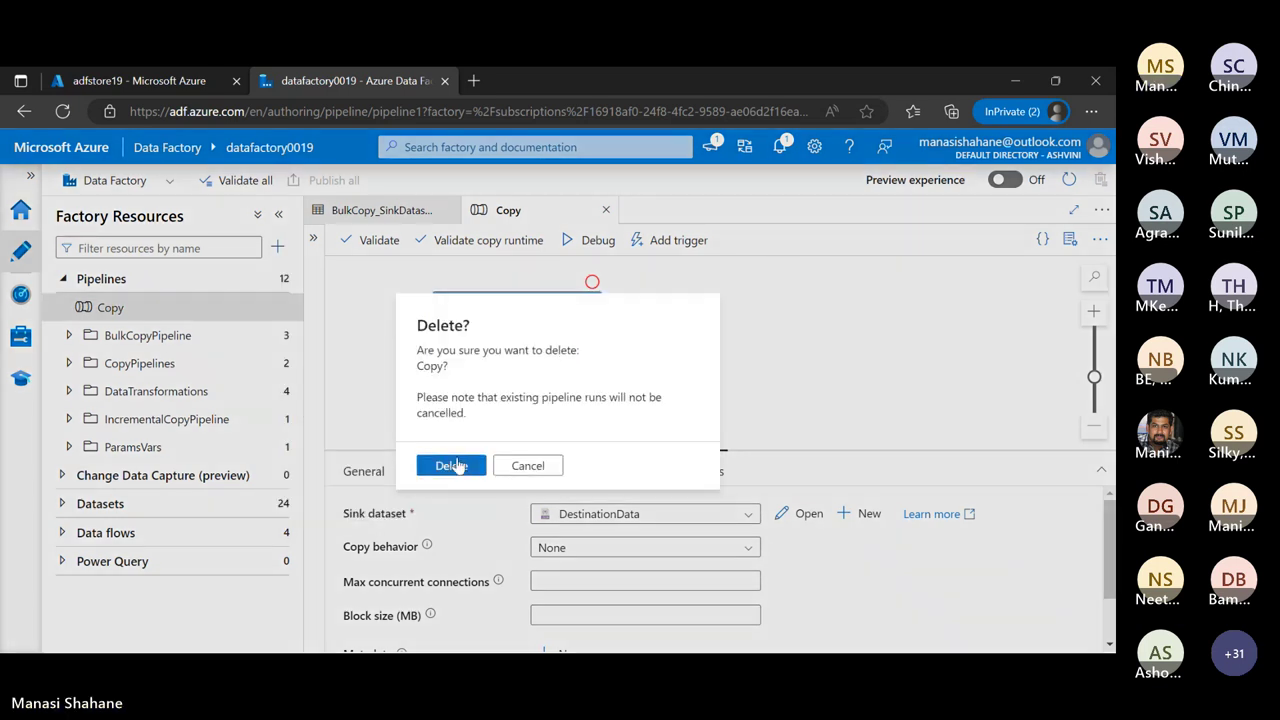
click(449, 463)
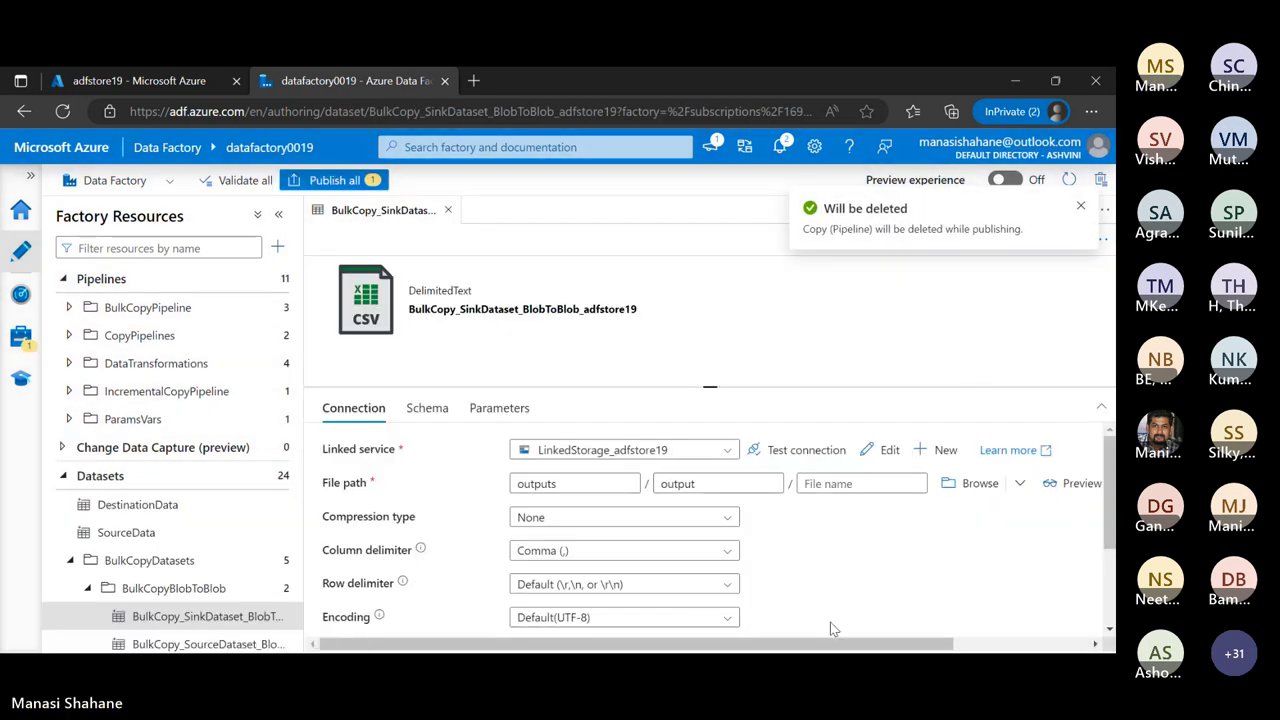
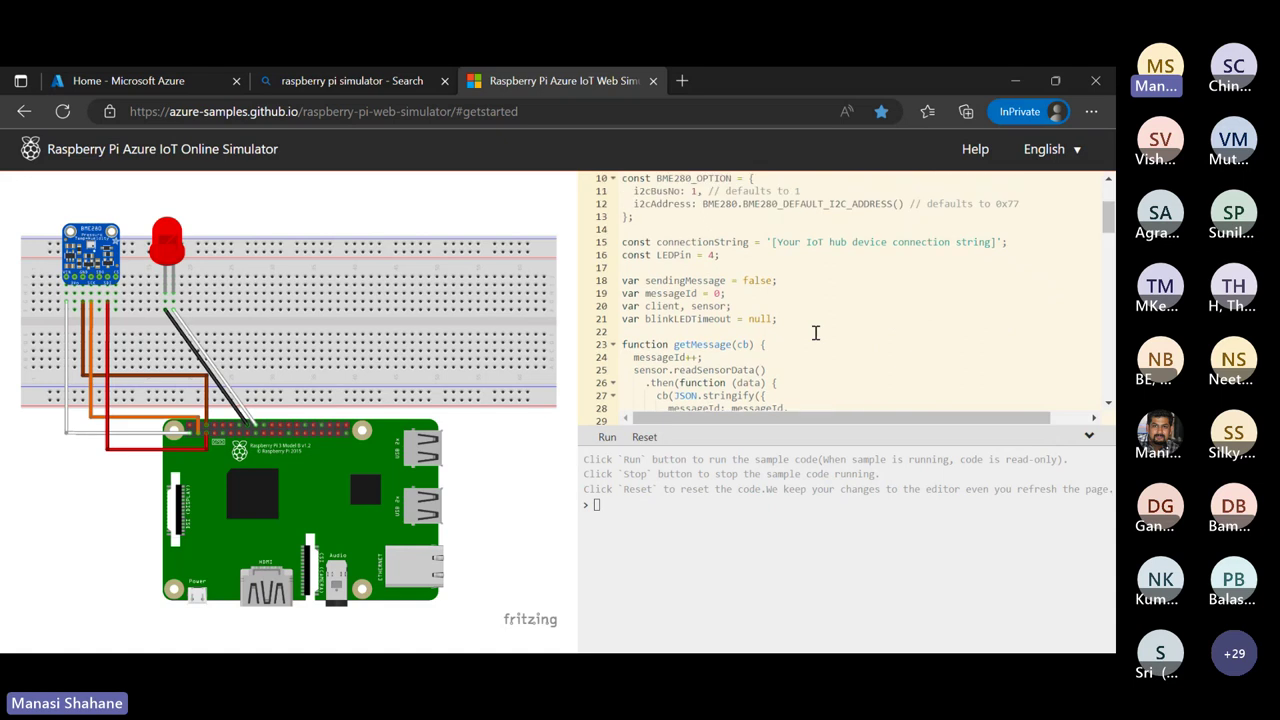
Scroll the simulator's sample code, then switch to the Azure portal home page
scroll(814, 331, down, 2)
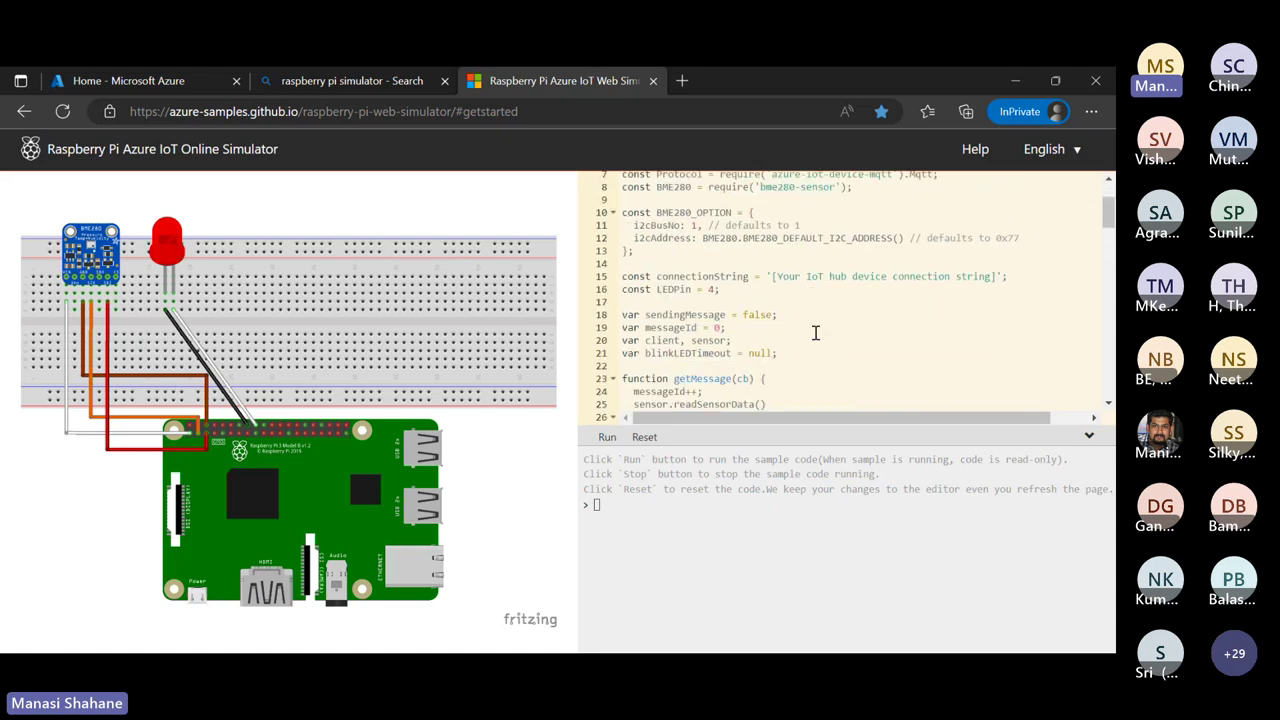
click(104, 80)
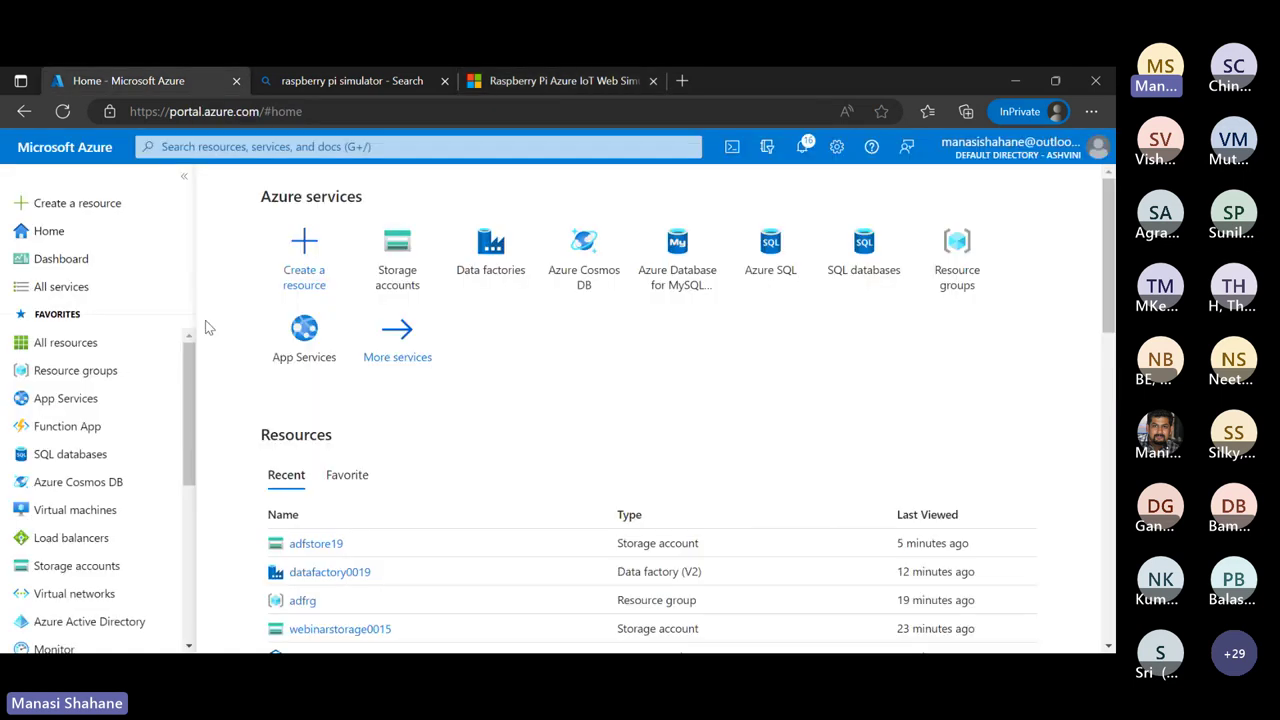
Copy the temphum device's primary connection string from temphumhub's Devices list via the AZ-220 dashboard
click(62, 259)
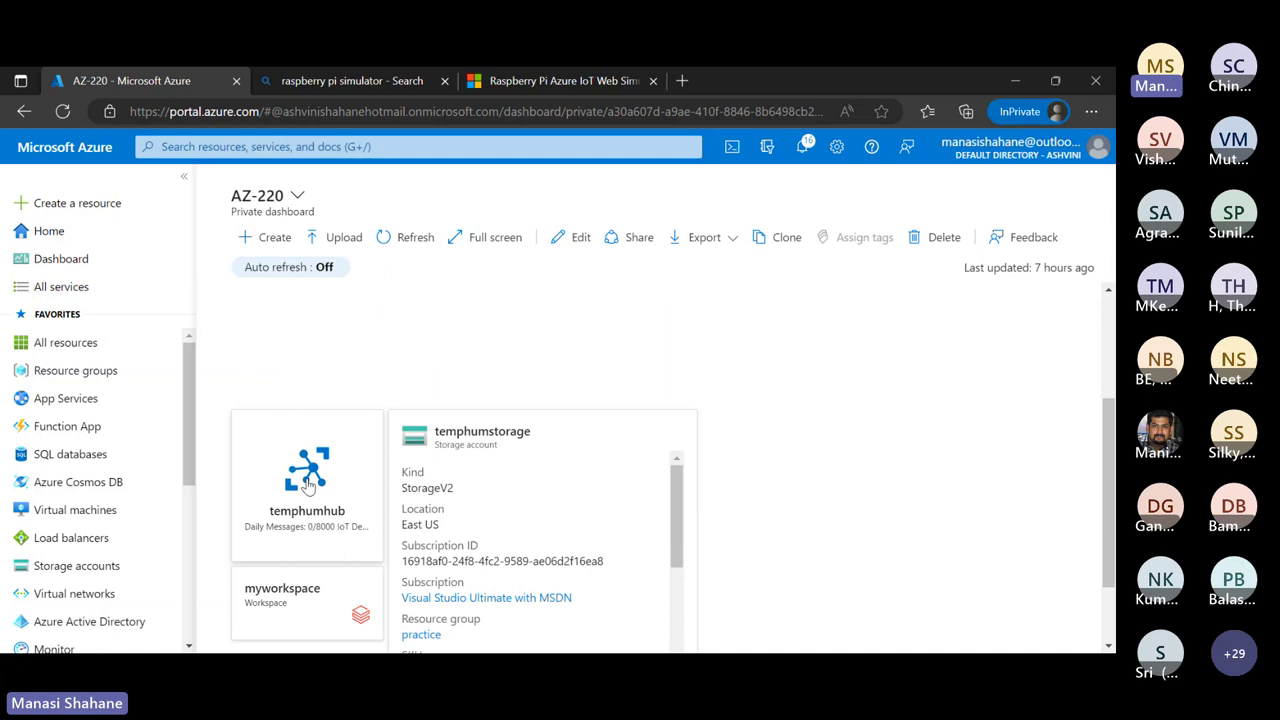
click(307, 484)
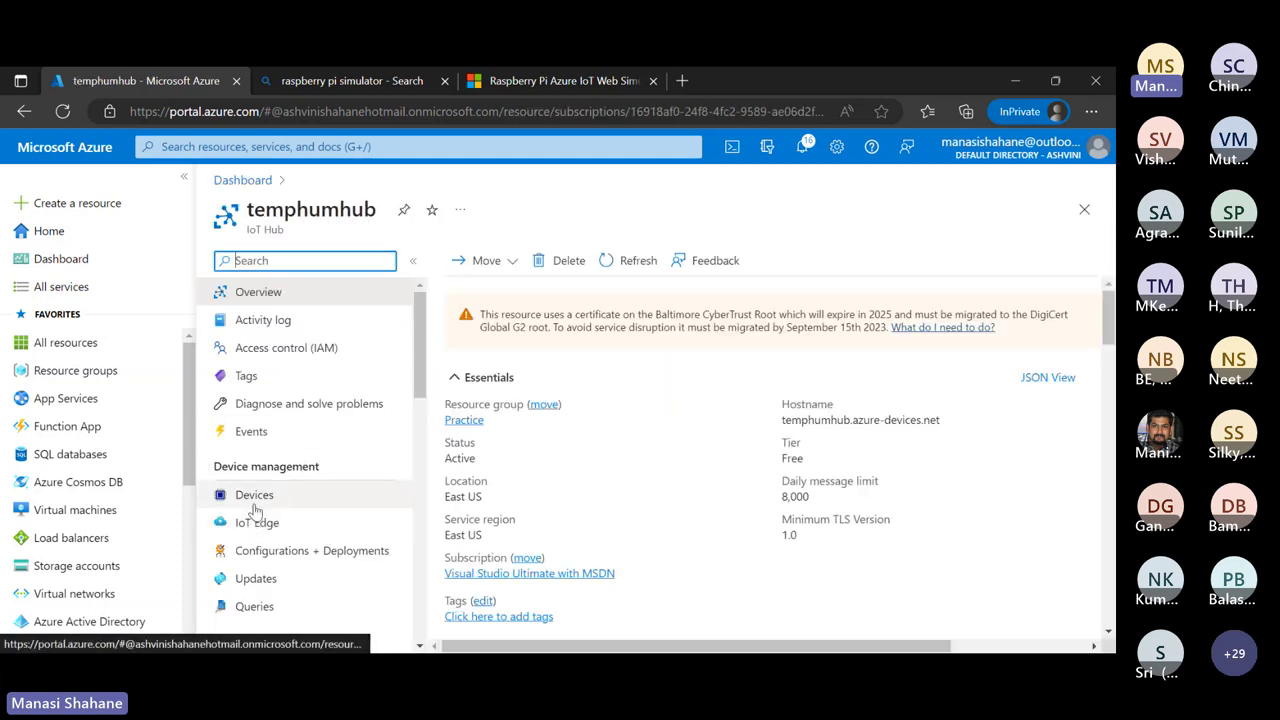
click(609, 81)
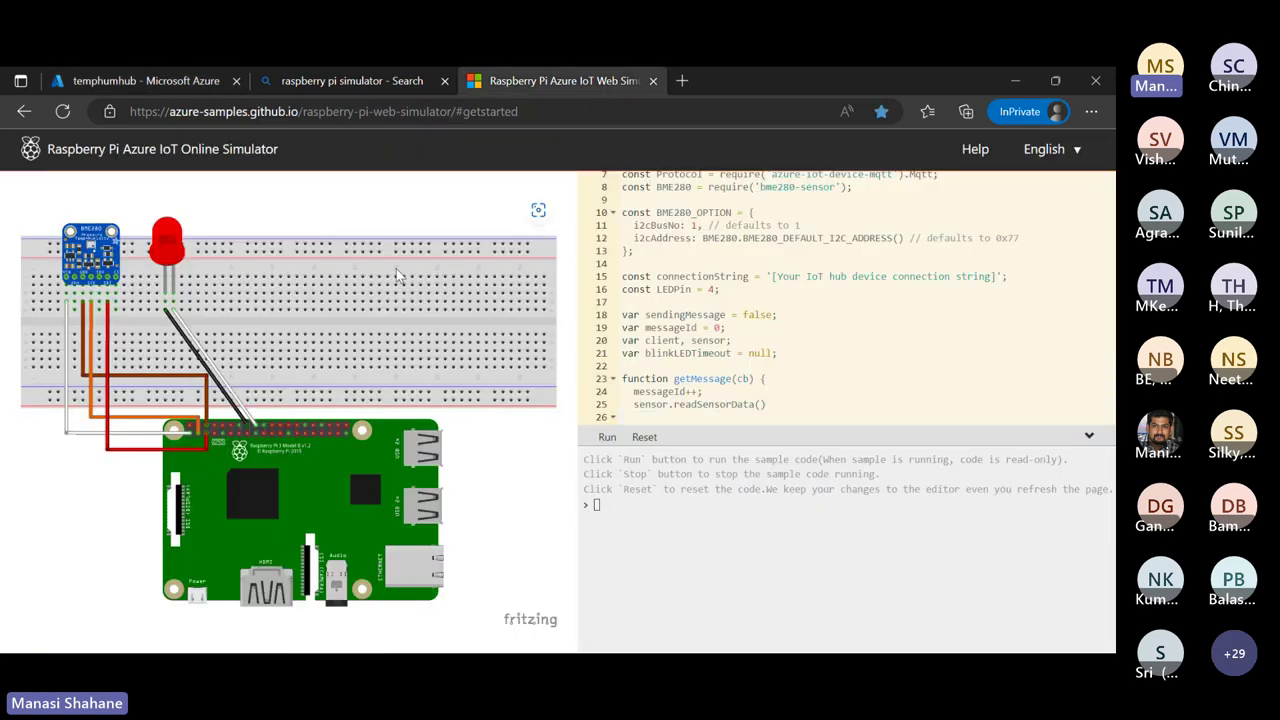
click(172, 86)
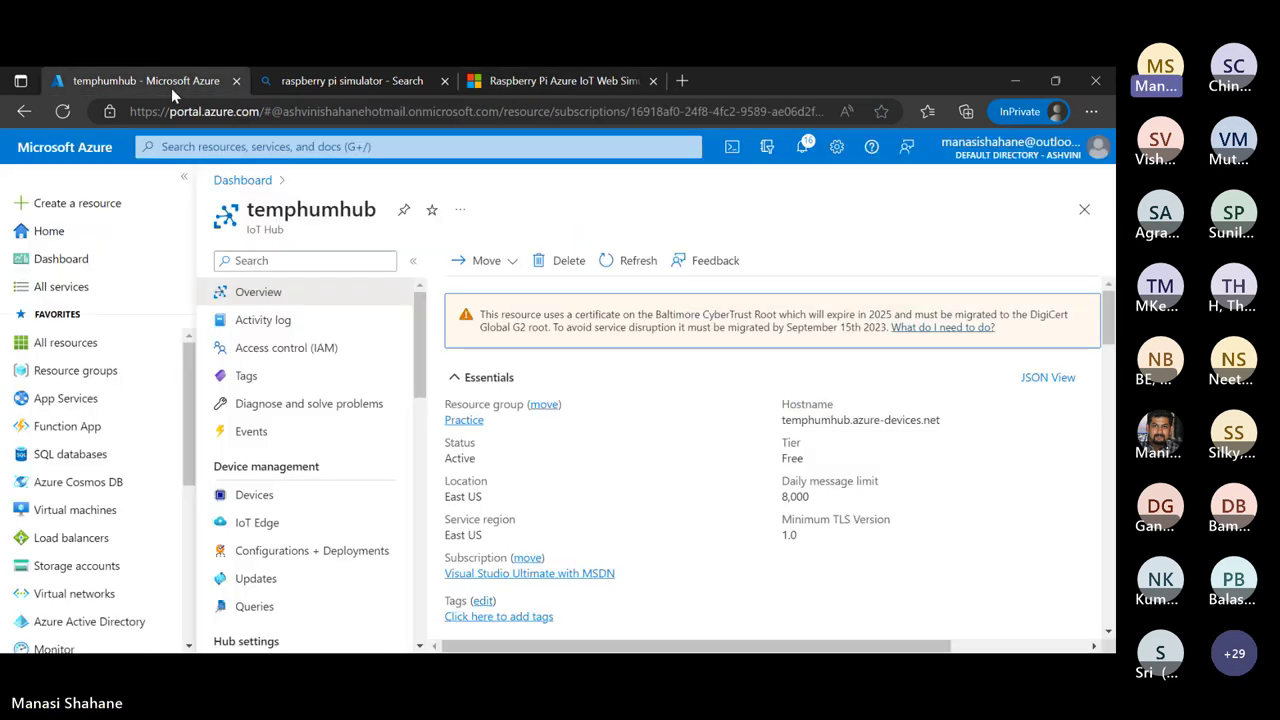
click(245, 500)
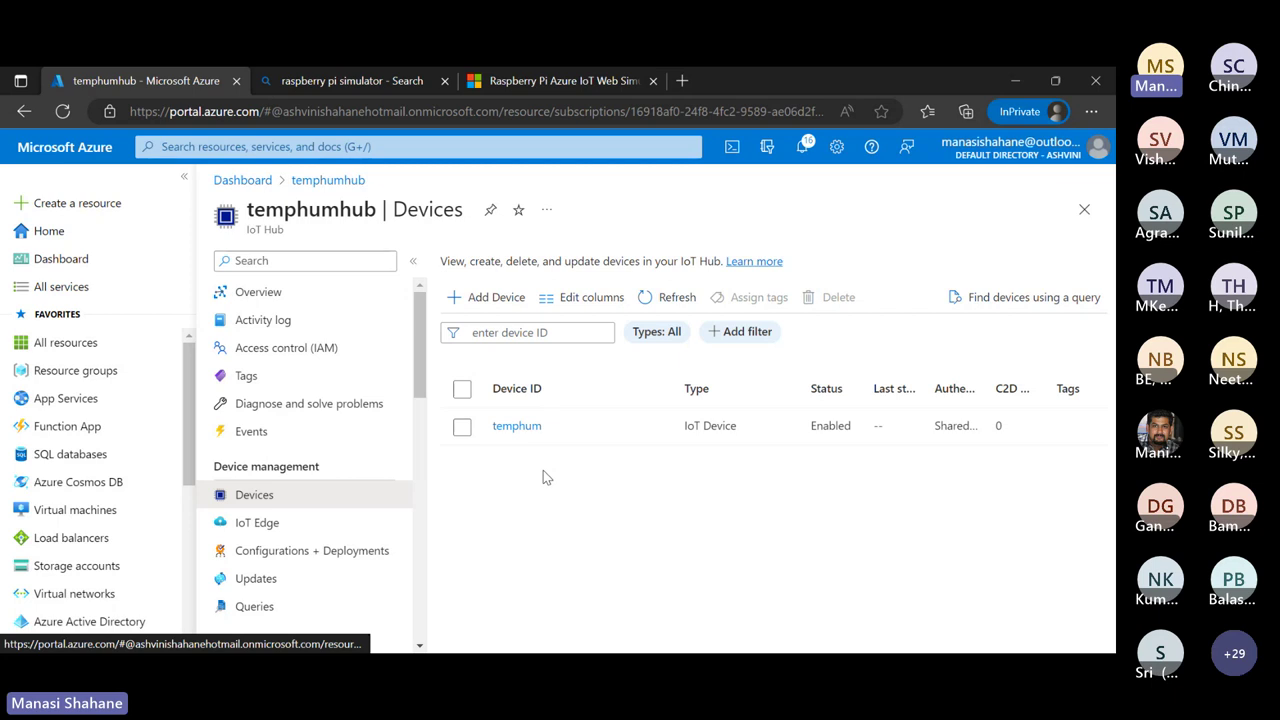
click(516, 427)
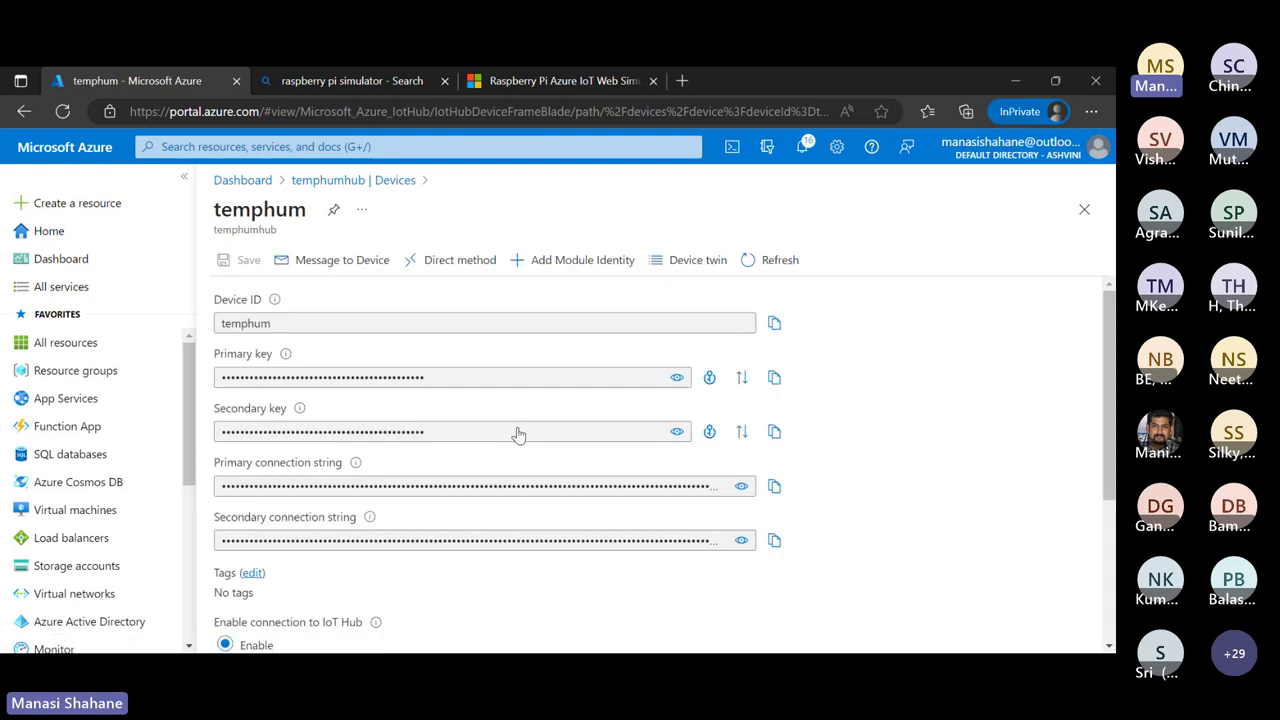
click(774, 487)
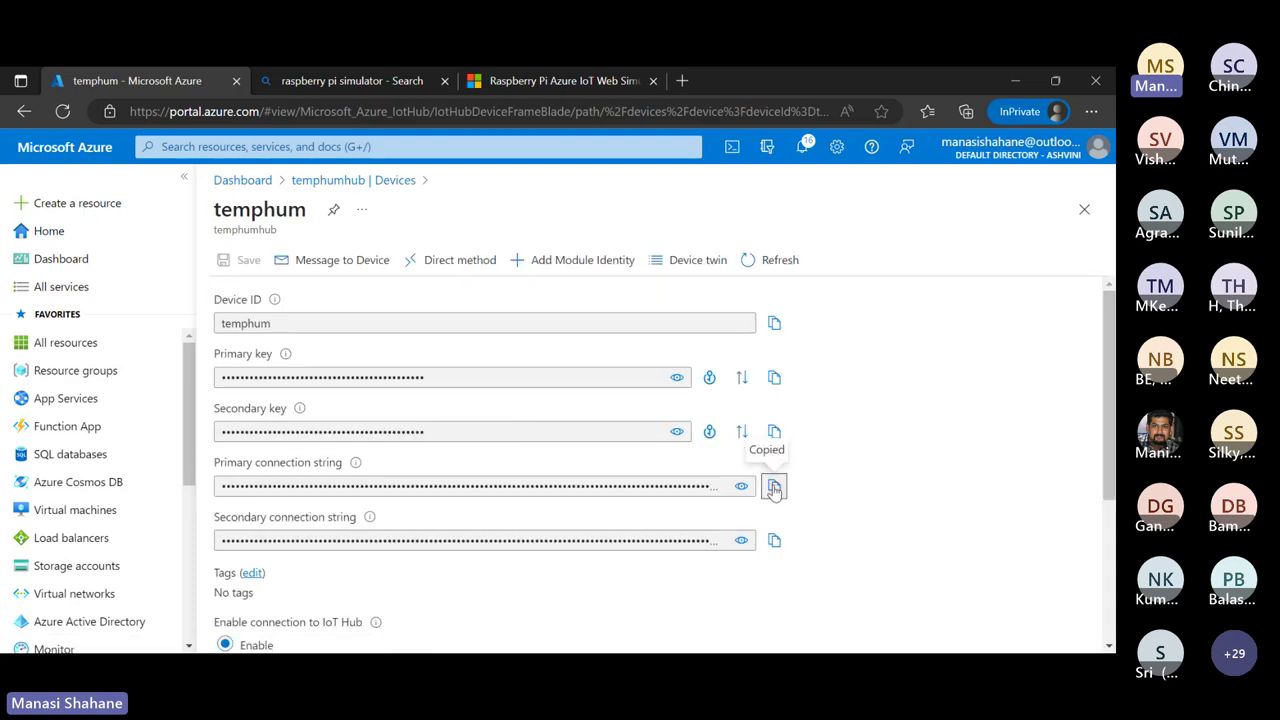
Replace the line 15 connection string placeholder in the simulator code with the copied string
click(570, 81)
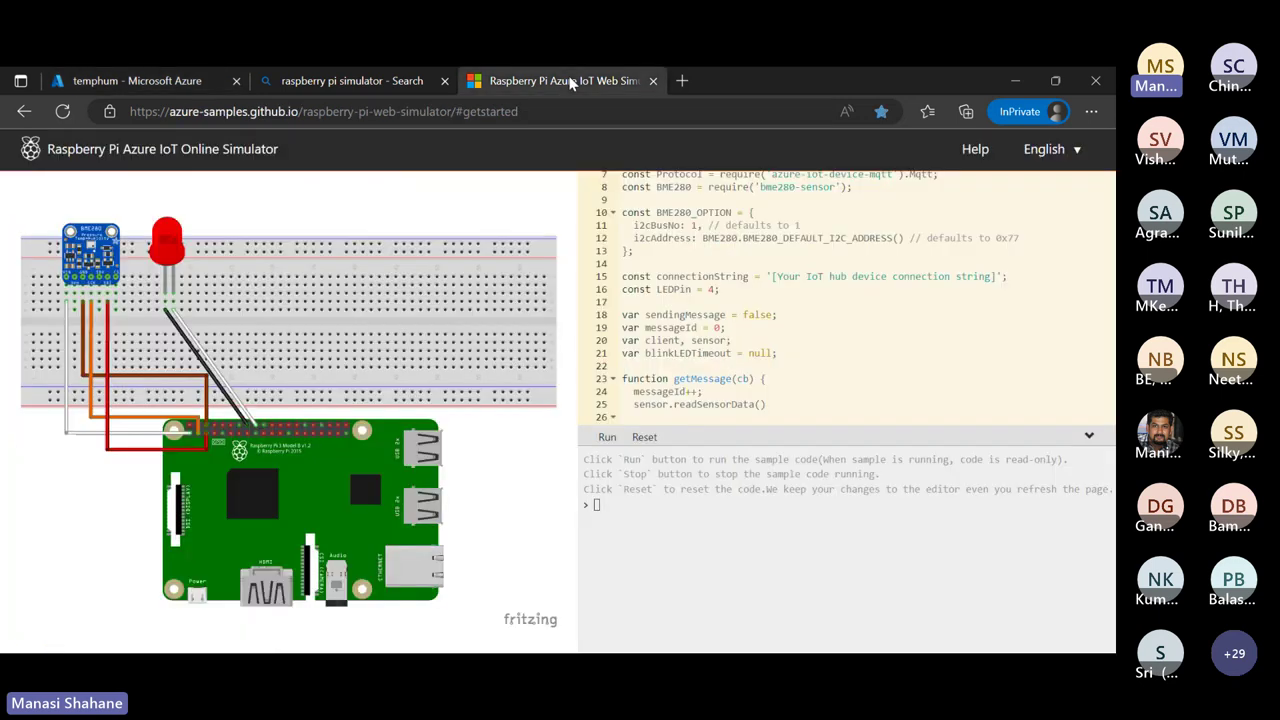
click(744, 276)
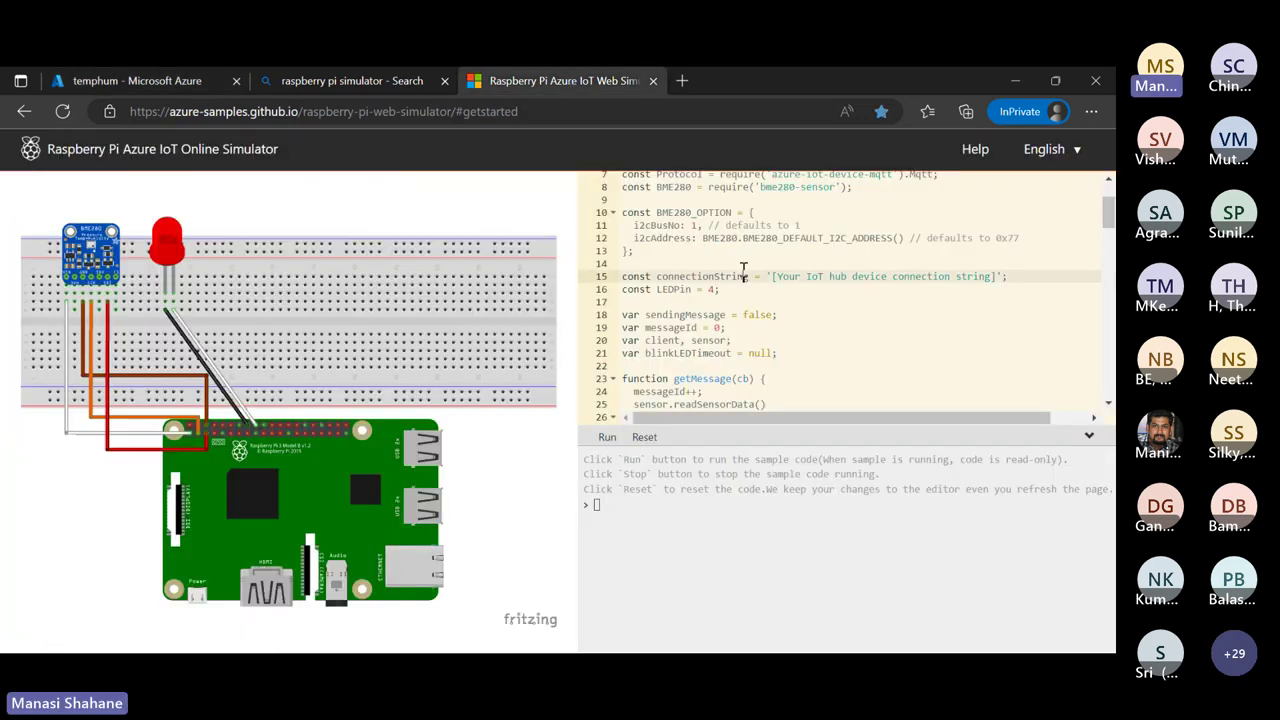
click(763, 276)
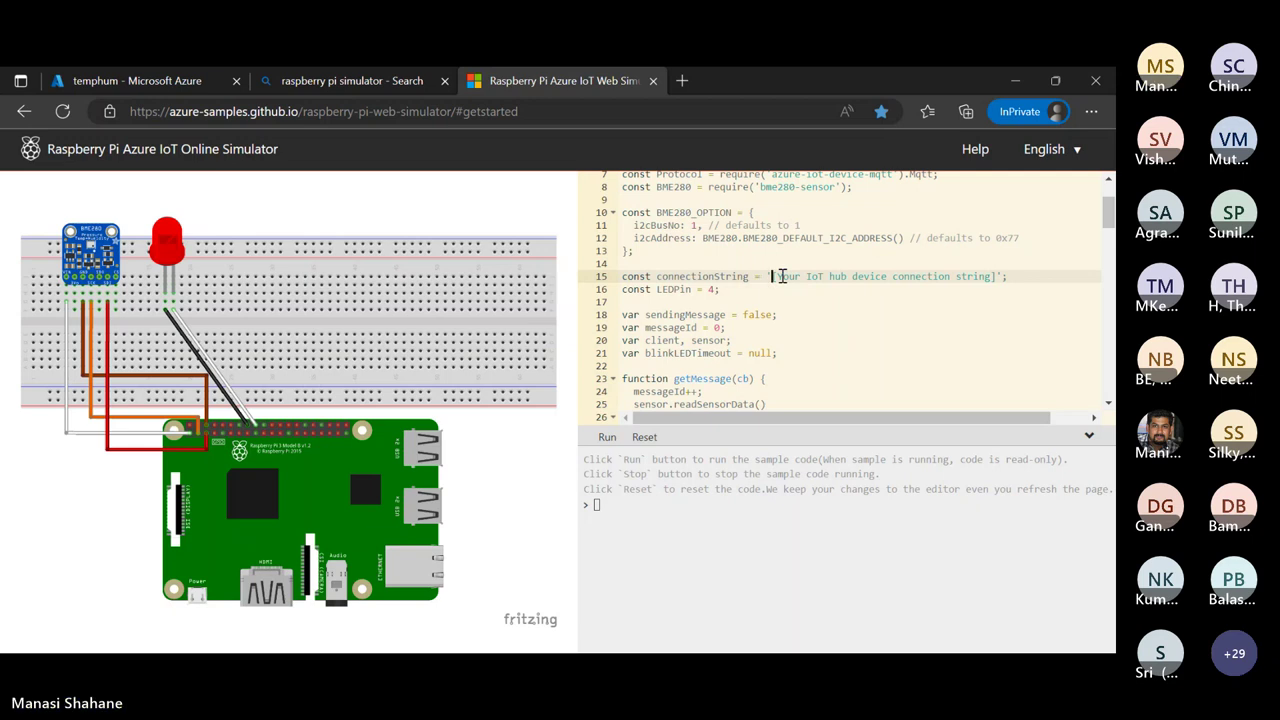
key(shift+Right)
key(shift+Right)
key(shift+Right)
key(shift+Right)
key(shift+Right)
key(shift+Right)
key(shift+Right)
key(shift+Right)
key(shift+Right)
key(shift+Right)
key(shift+Right)
key(shift+Right)
key(shift+Right)
key(shift+Right)
key(shift+Right)
key(shift+Right)
key(shift+Right)
key(shift+Right)
key(shift+Right)
key(shift+Right)
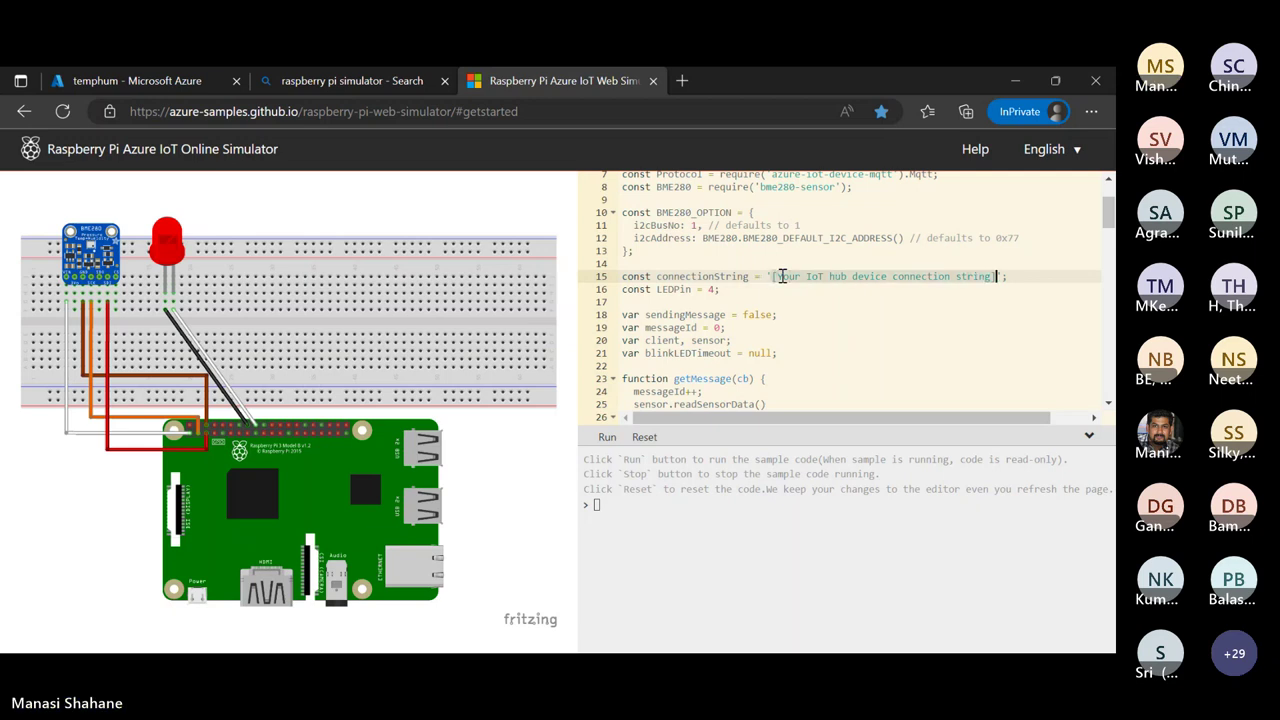
key(ctrl+v)
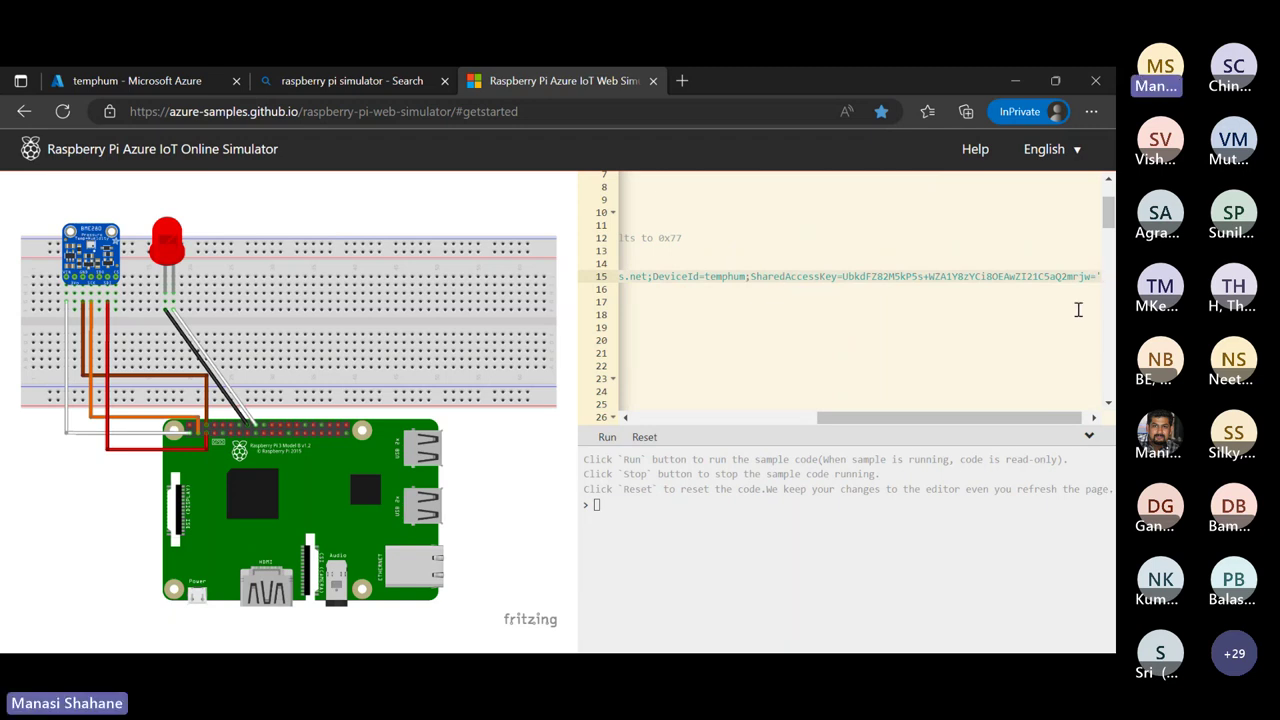
Scroll through the edited code to check the pasted connectionString value
scroll(1078, 310, right, 1)
scroll(1078, 310, left, 10)
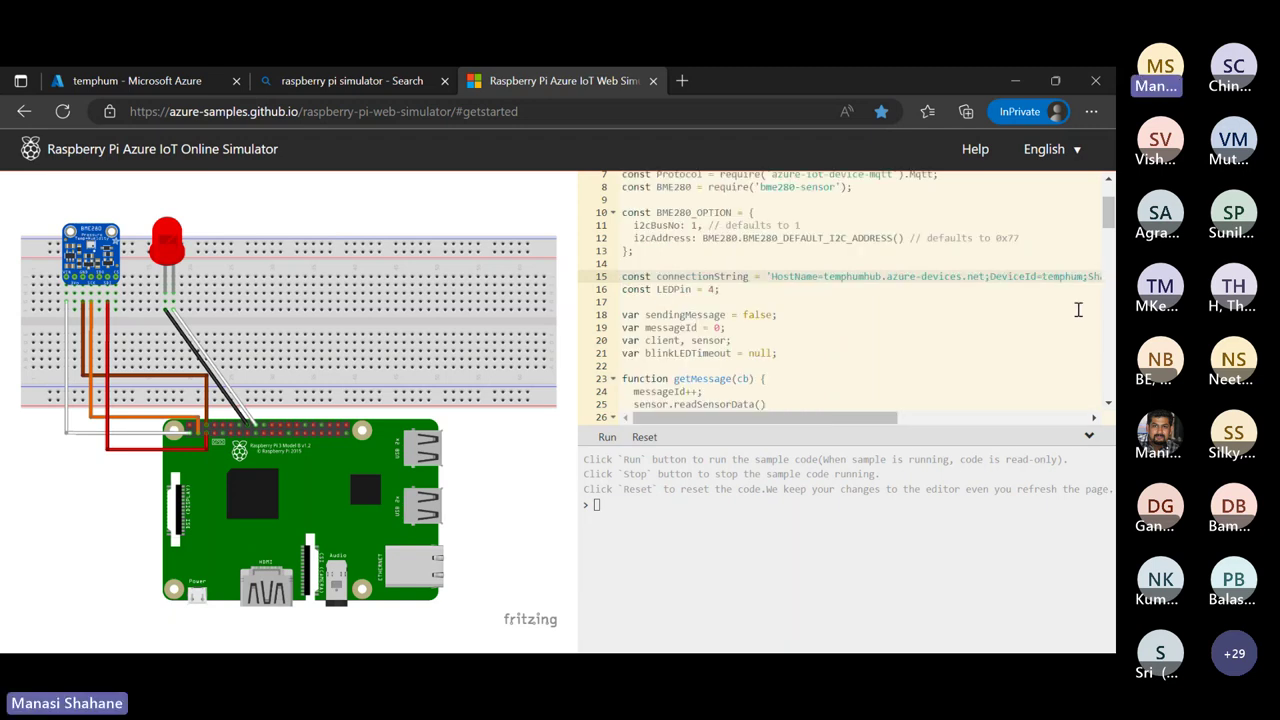
click(944, 350)
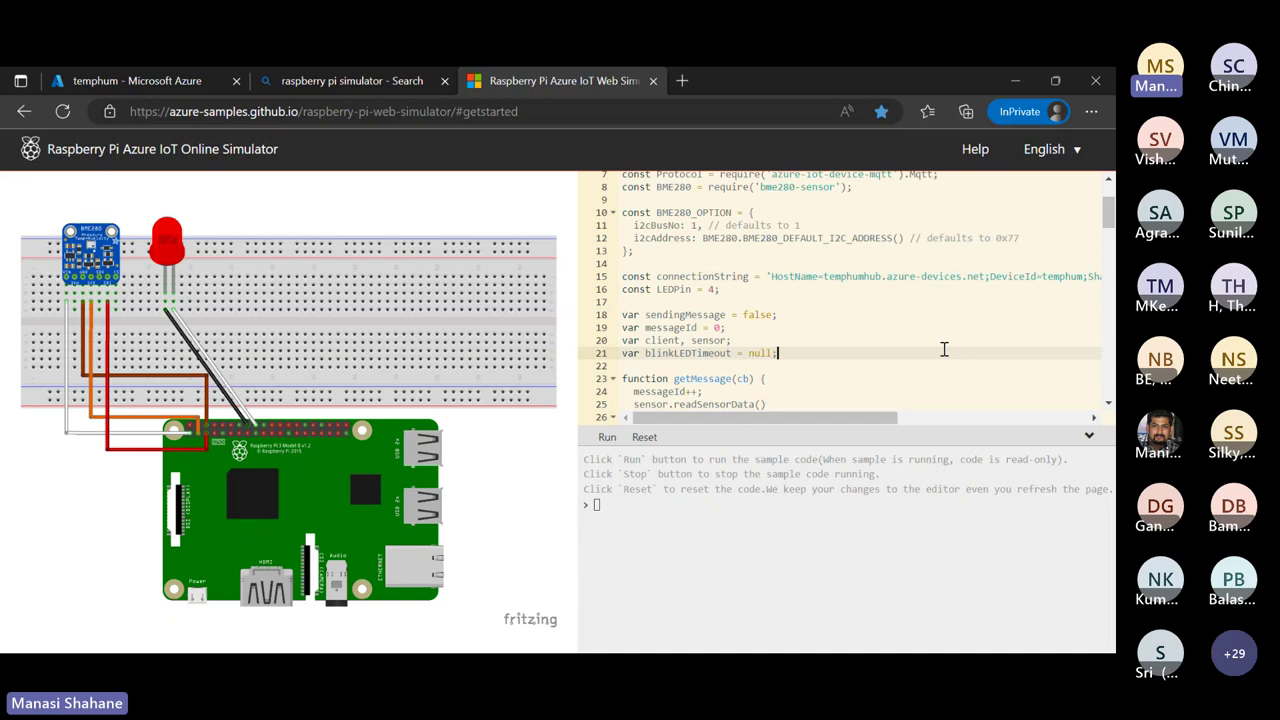
scroll(944, 349, right, 6)
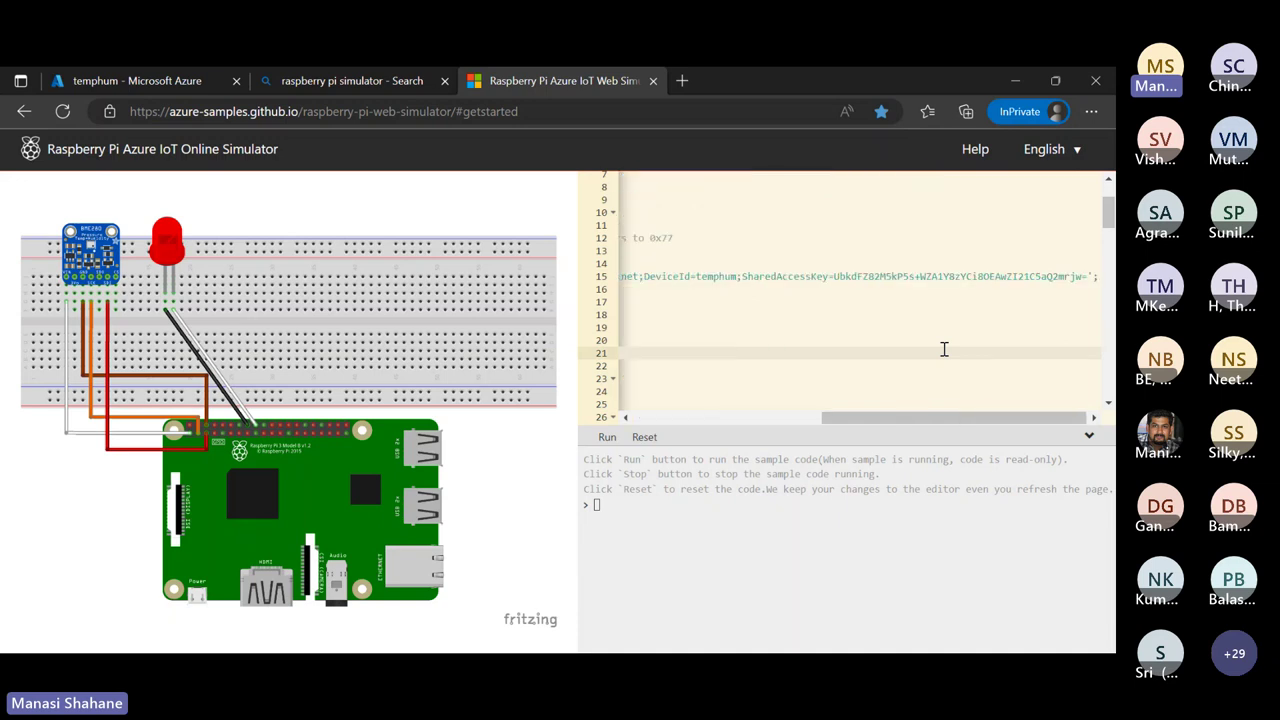
scroll(944, 349, left, 6)
scroll(944, 349, up, 5)
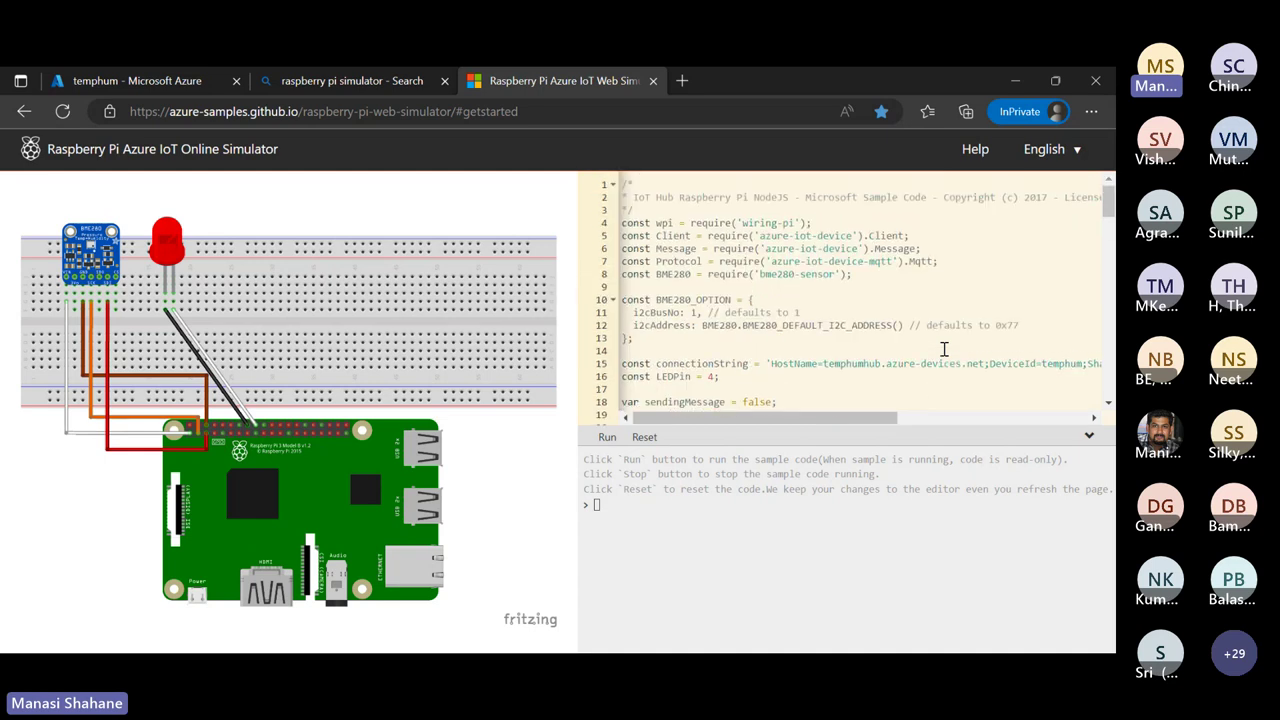
scroll(944, 349, down, 10)
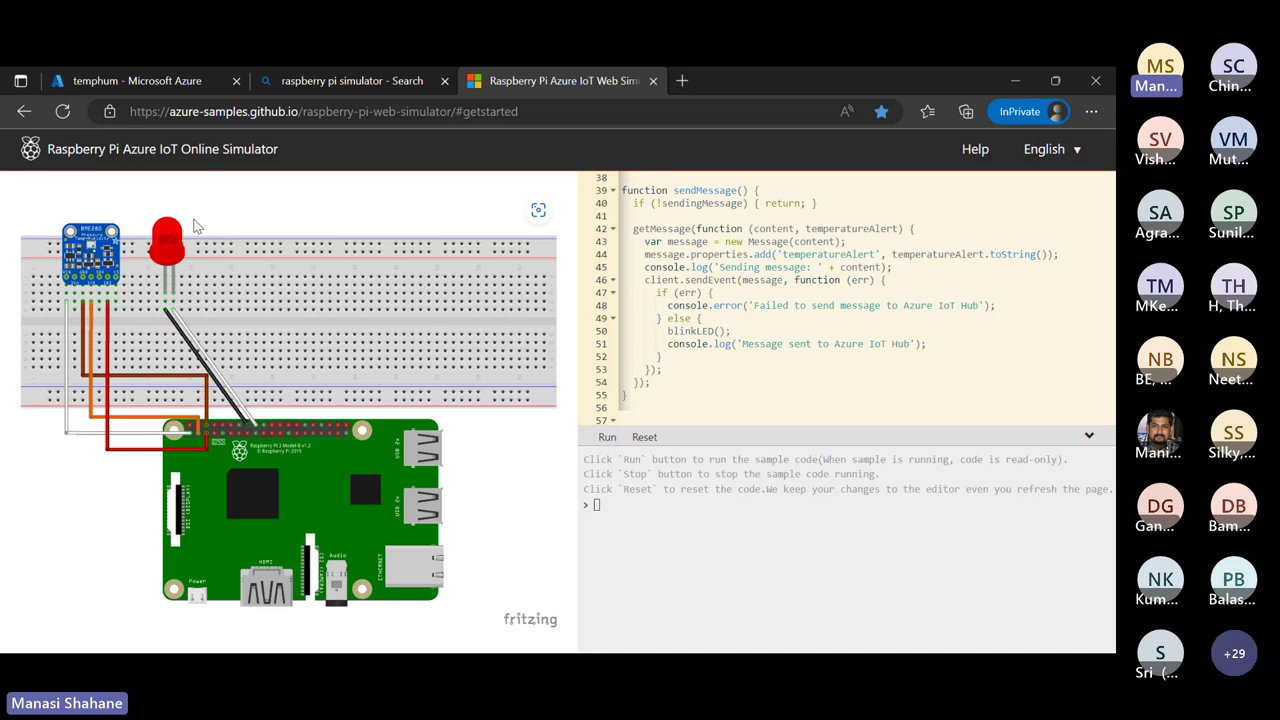
scroll(811, 303, up, 5)
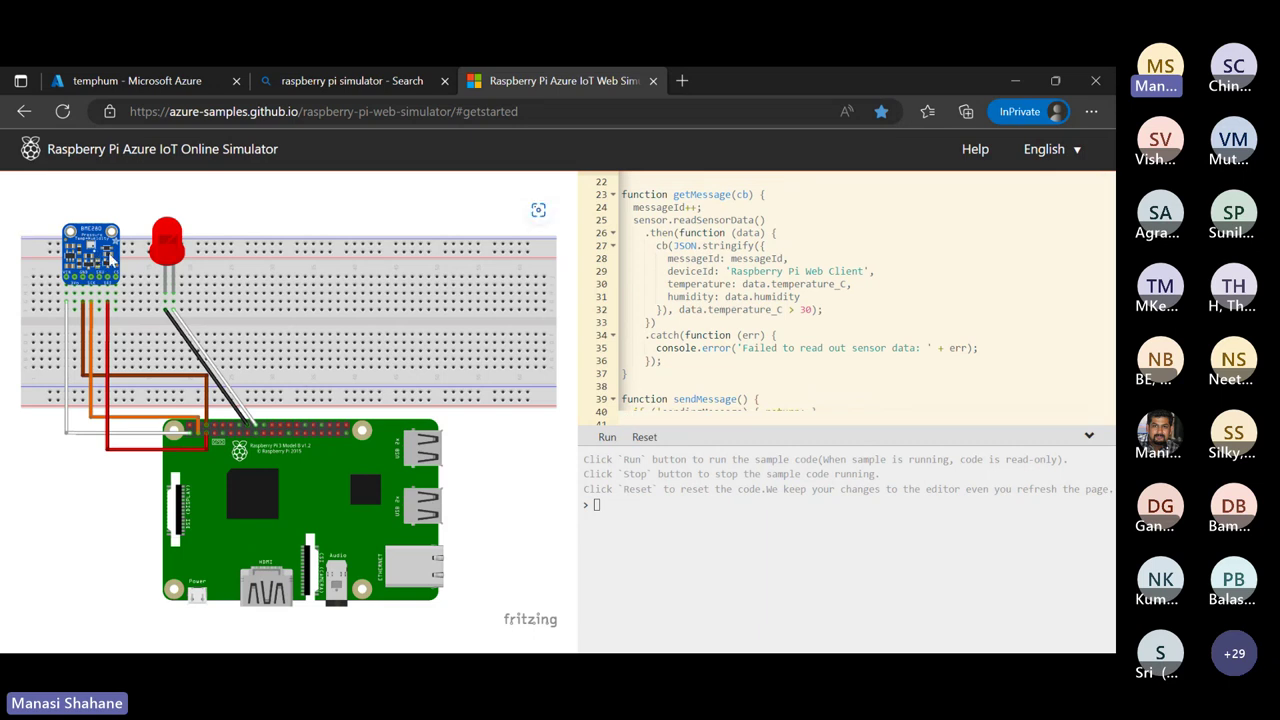
scroll(680, 290, up, 4)
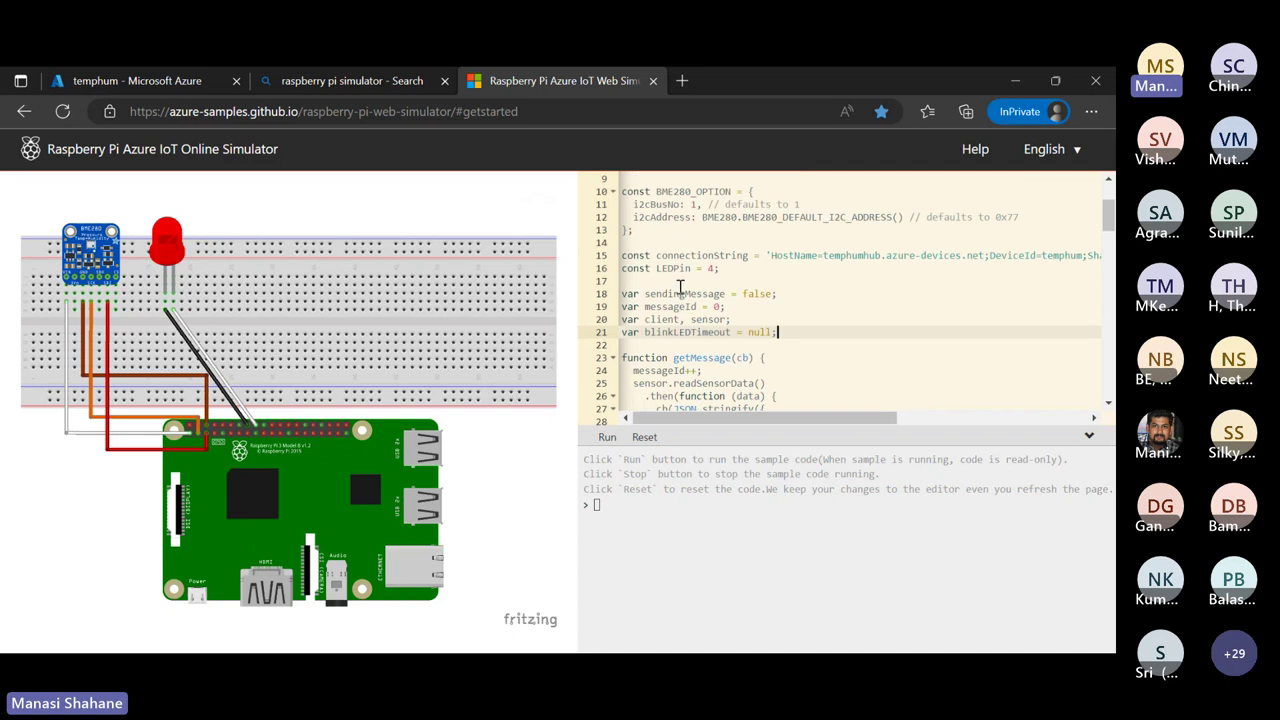
scroll(680, 287, up, 2)
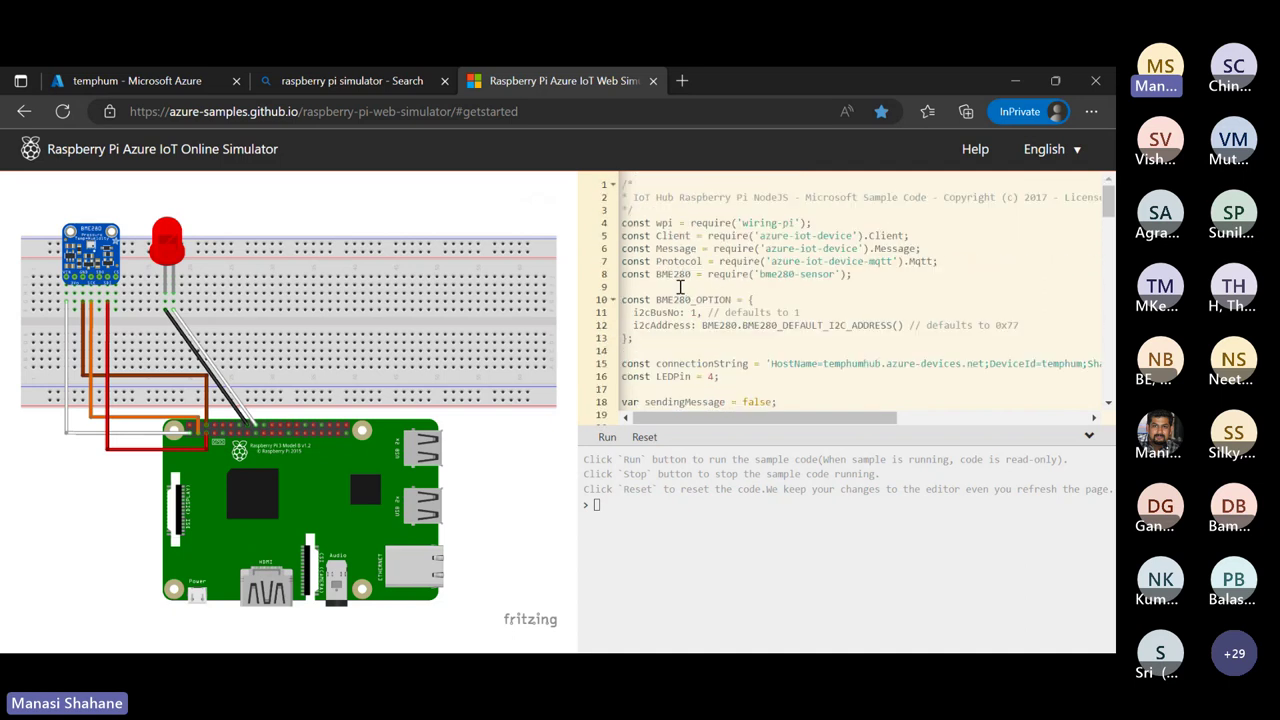
Run the simulator's sample code to send messages and close the simulator search tab
click(600, 440)
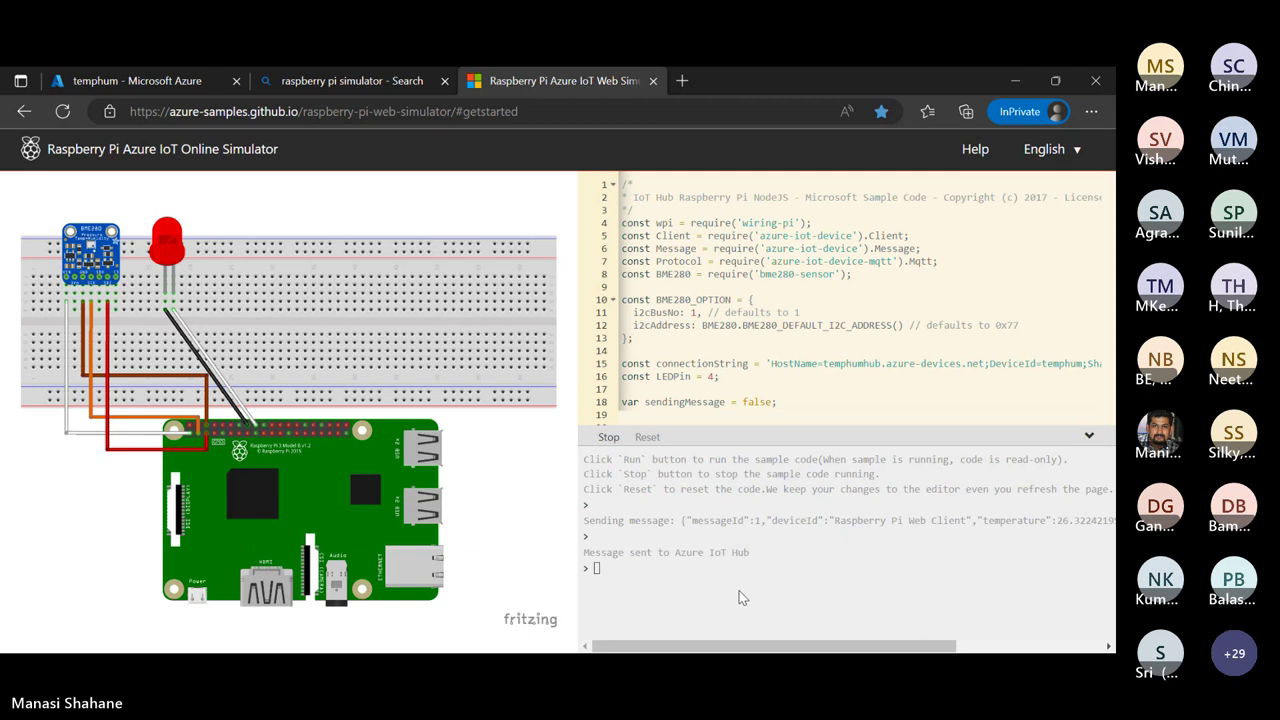
scroll(816, 565, right, 5)
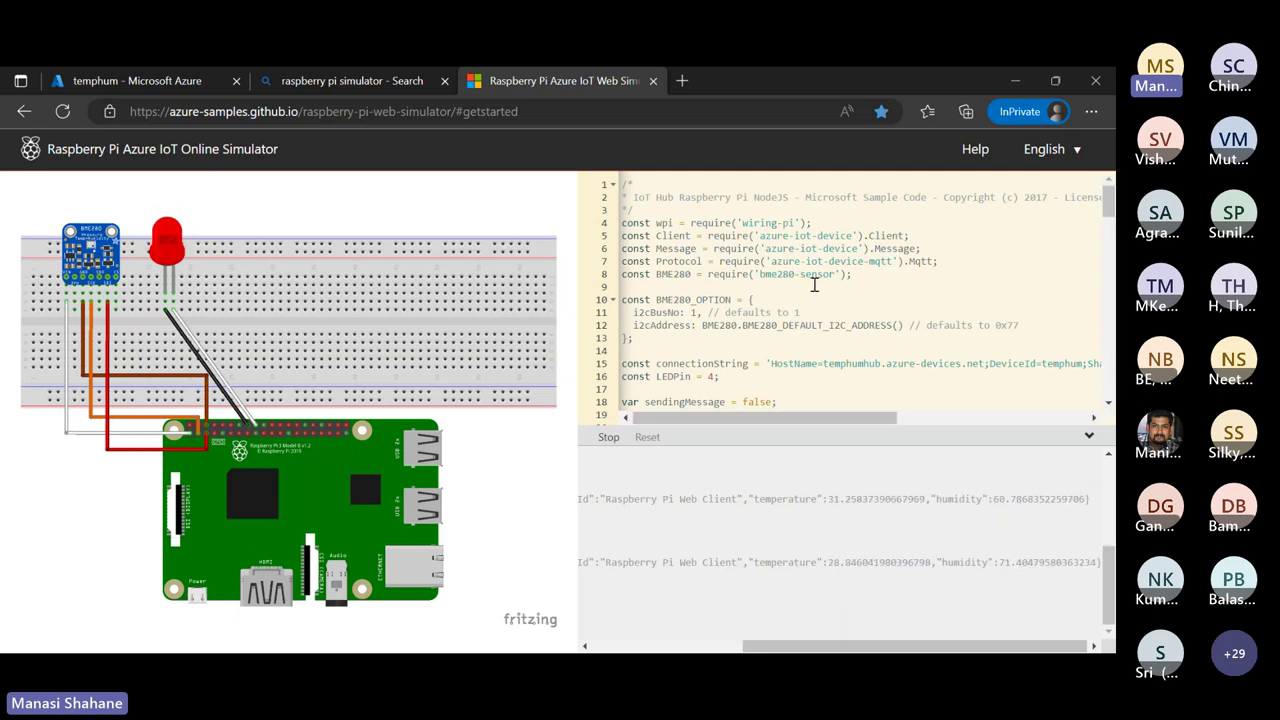
click(436, 80)
scroll(826, 316, left, 2)
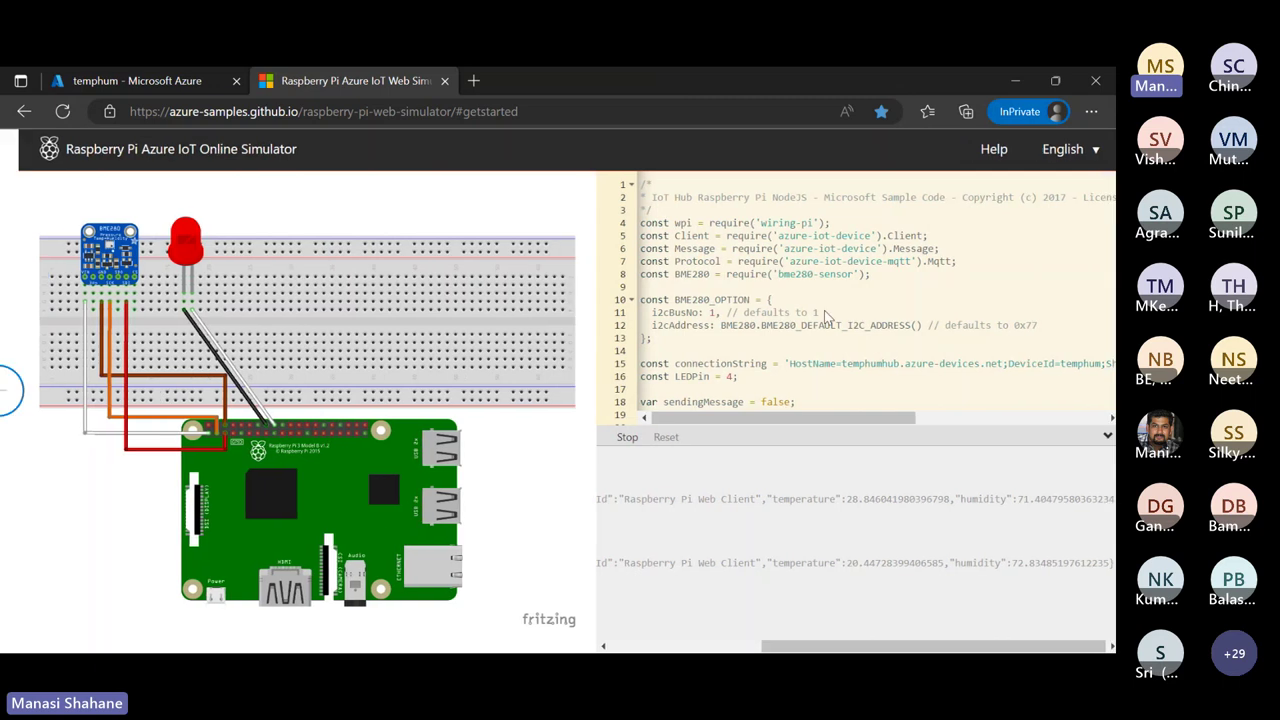
scroll(826, 314, left, 2)
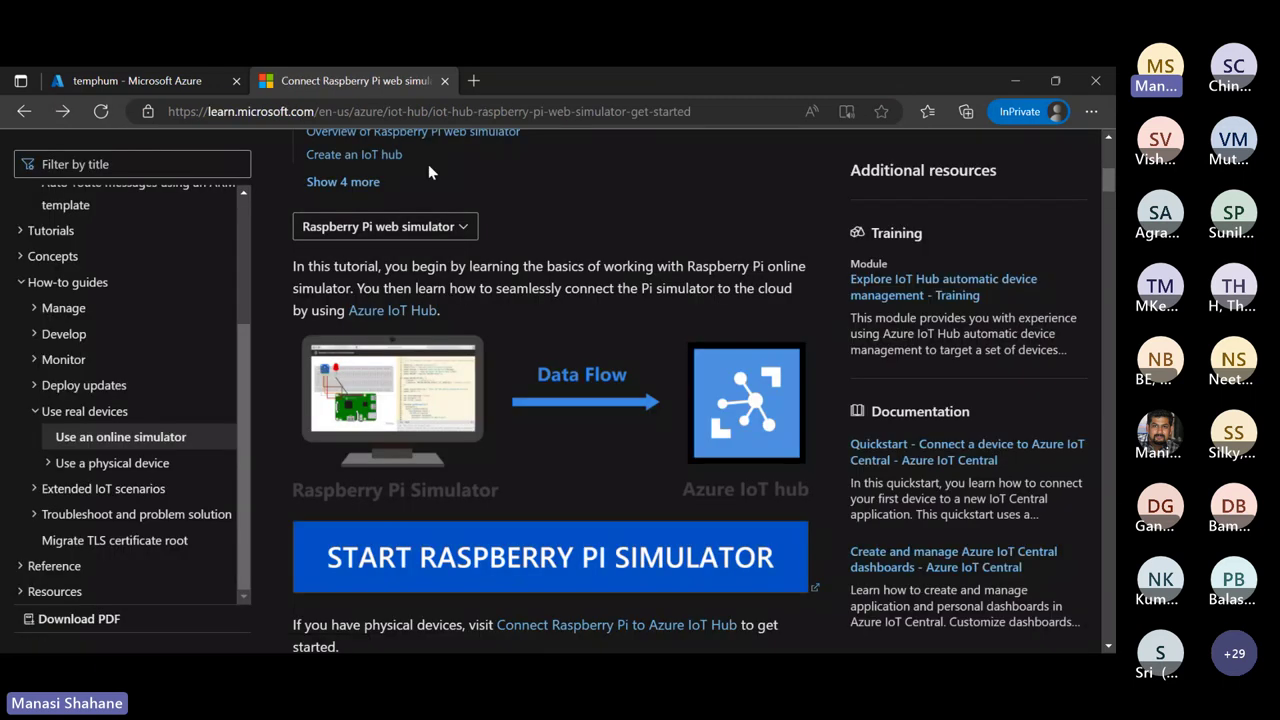
Rerun the sample code, then return to the portal's temphum device page
click(61, 112)
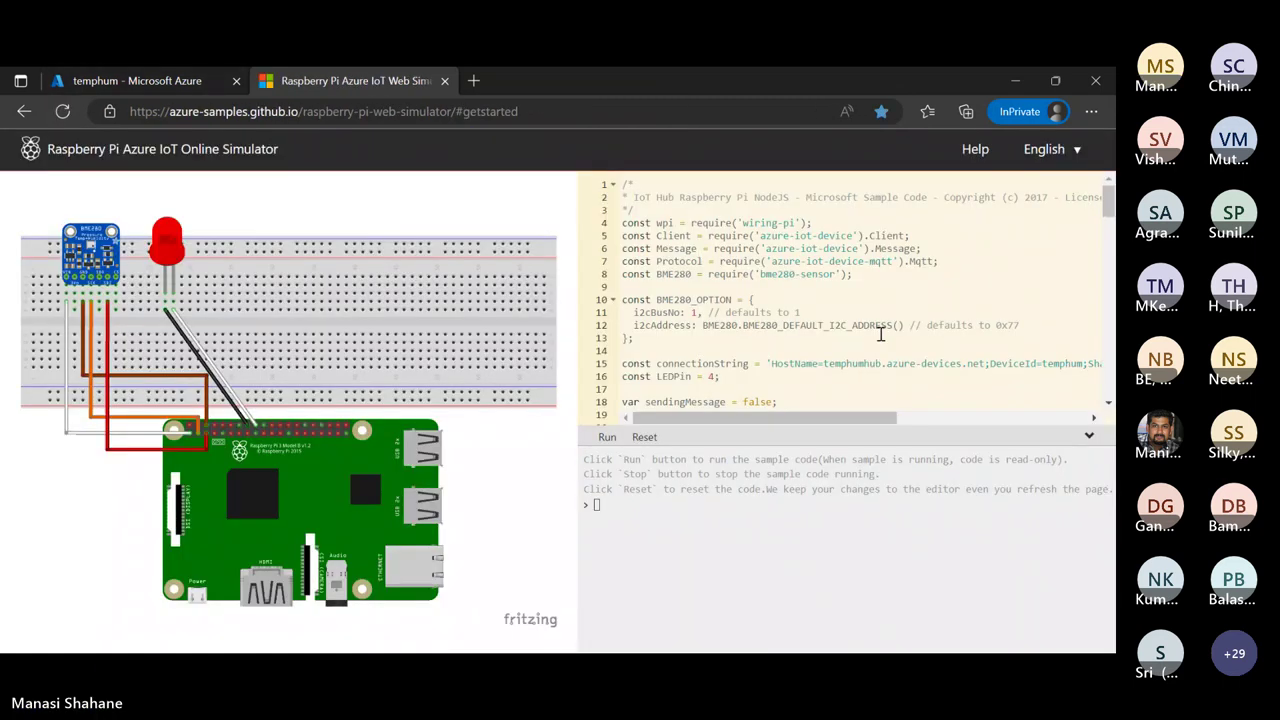
click(885, 336)
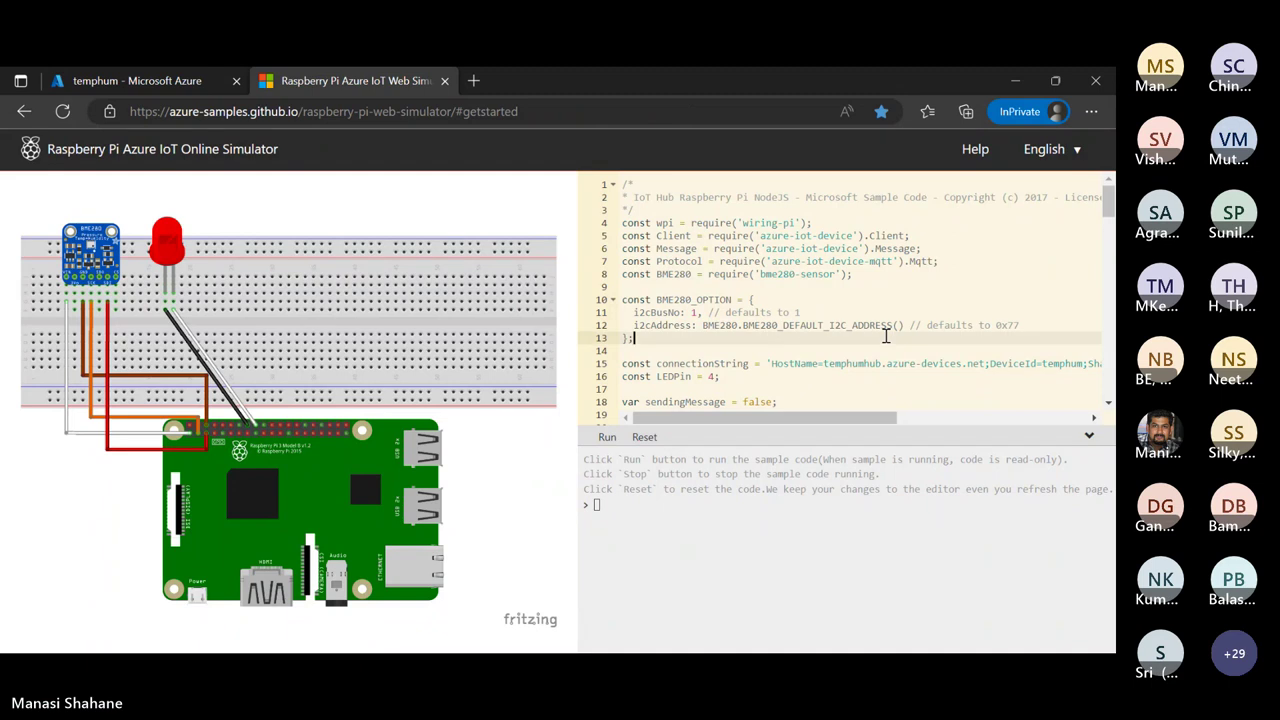
click(607, 437)
scroll(846, 310, down, 20)
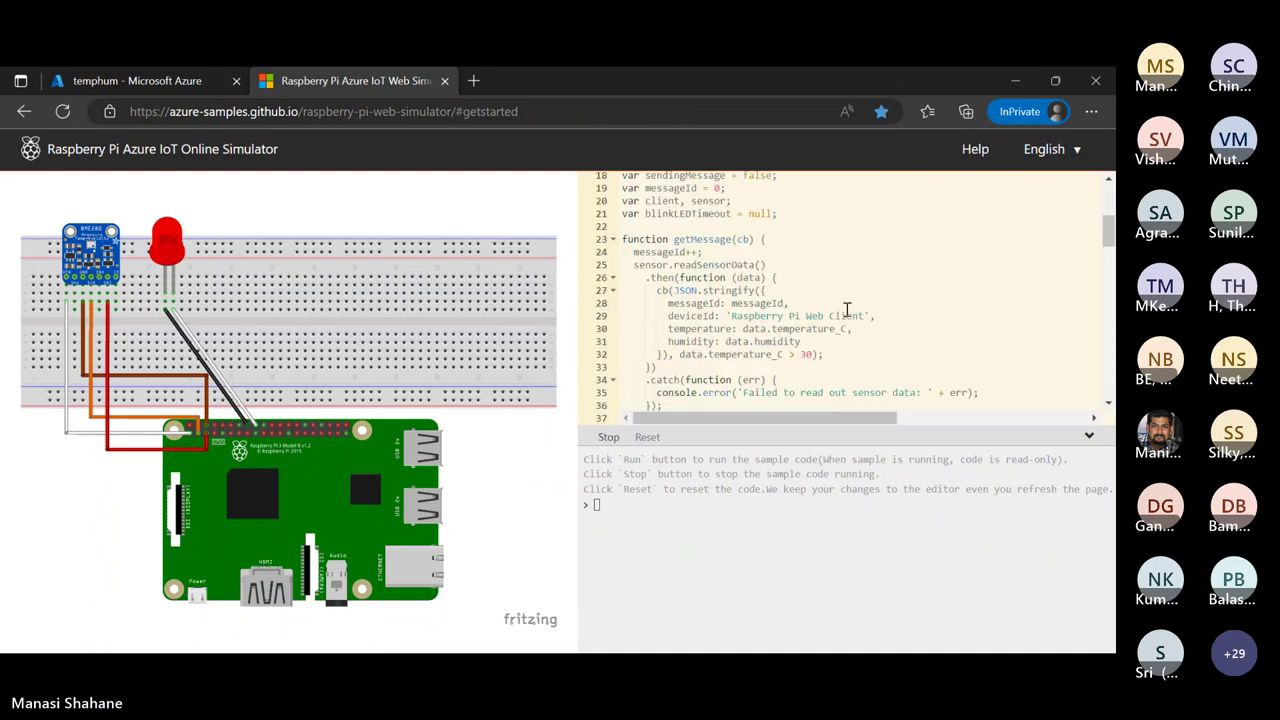
scroll(846, 310, down, 12)
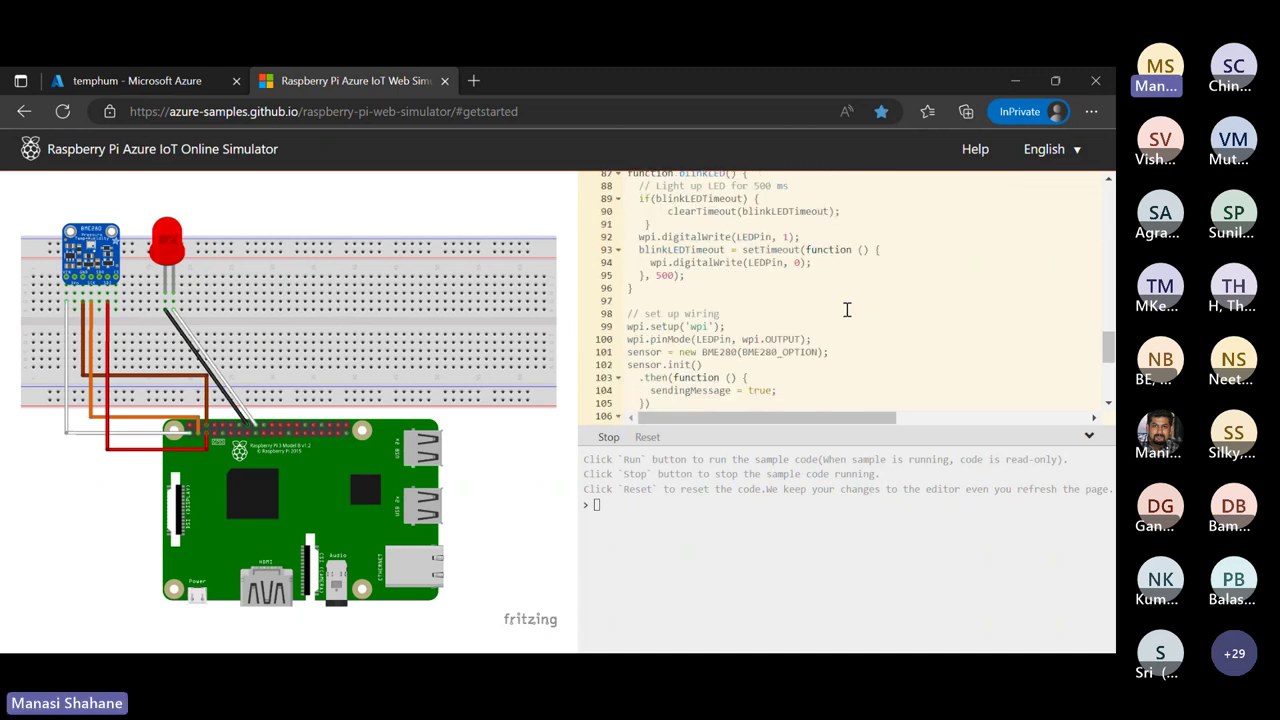
scroll(846, 310, up, 20)
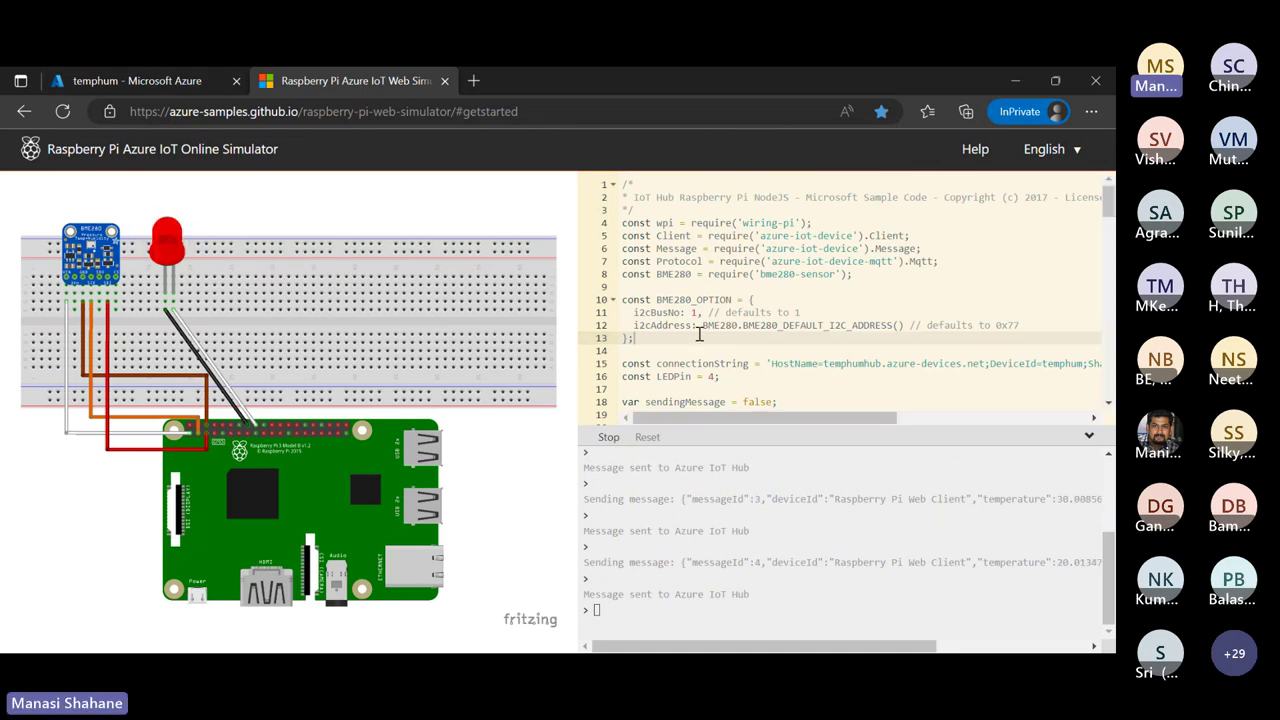
click(169, 80)
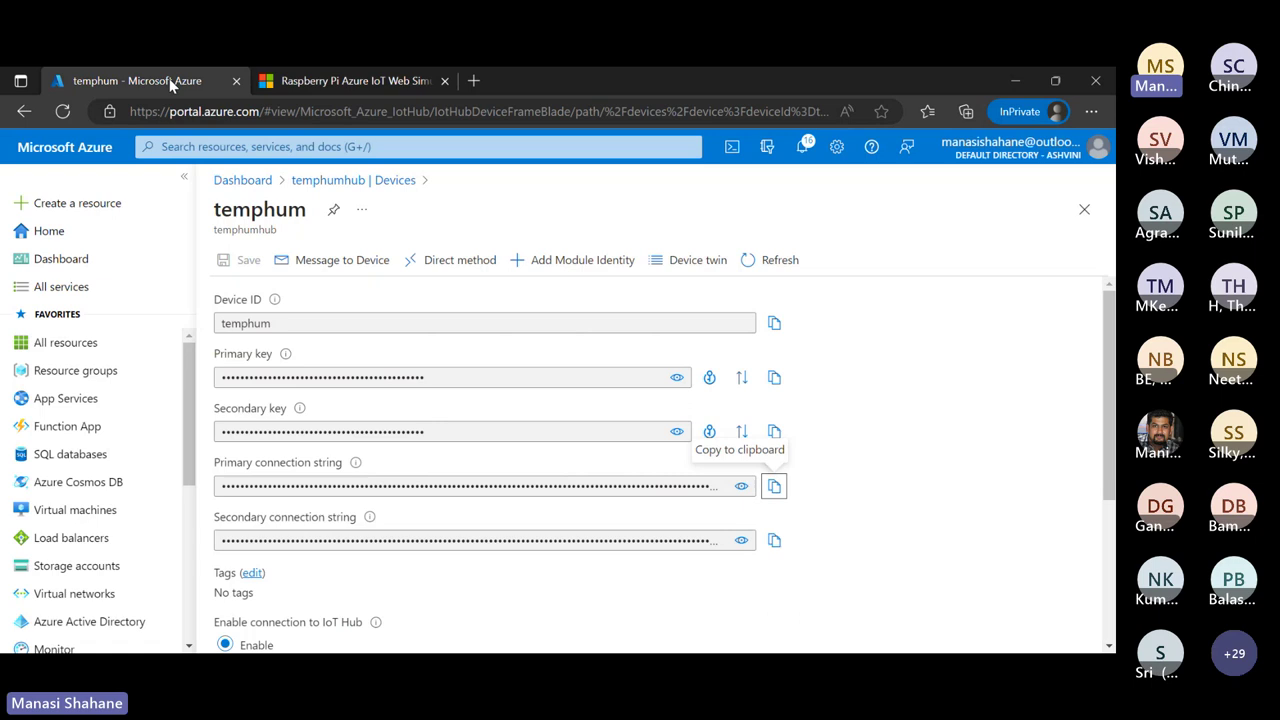
From Azure home, search 'azure stream analytics' and open the Stream Analytics jobs service
click(262, 181)
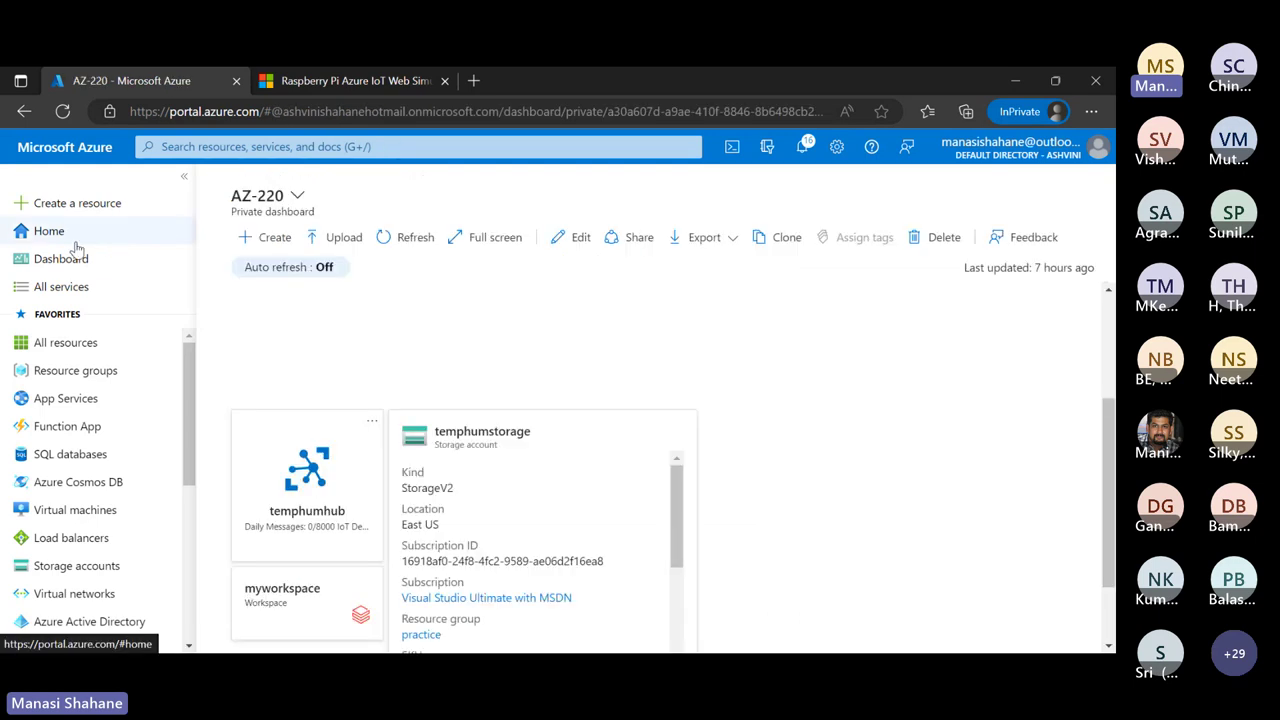
click(75, 243)
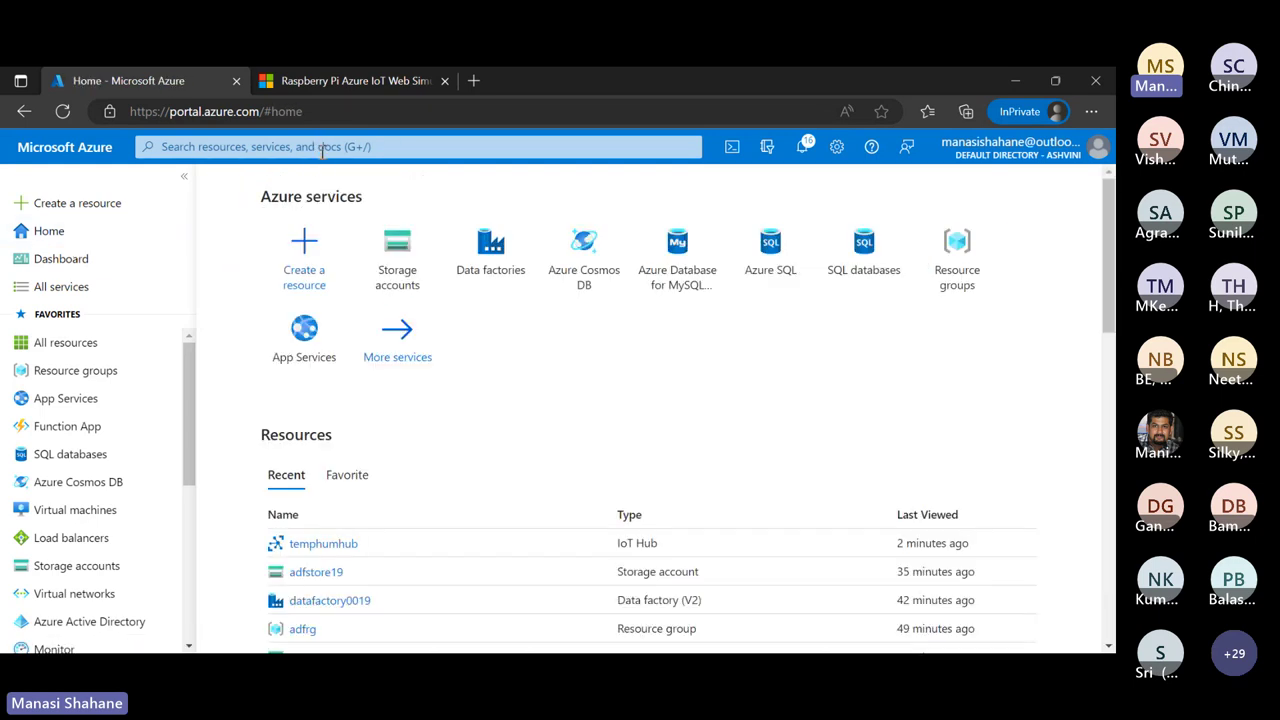
click(321, 146)
text(azure s)
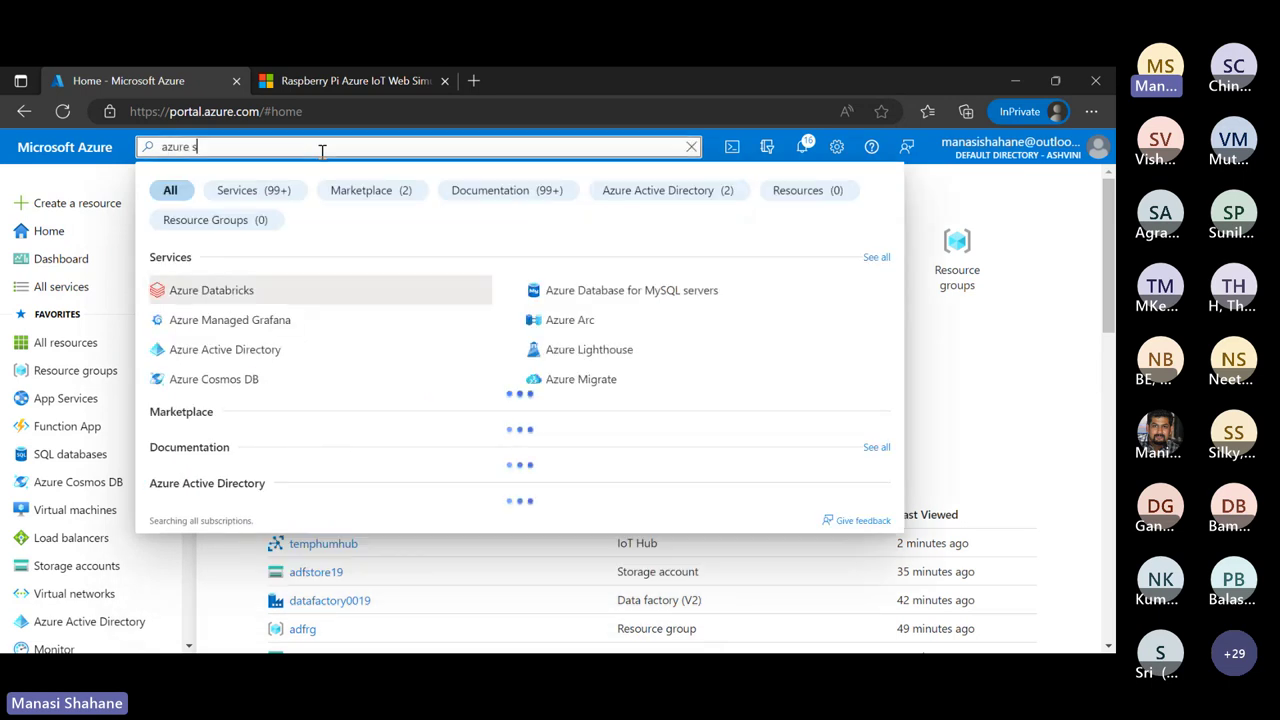
text(ttream ana)
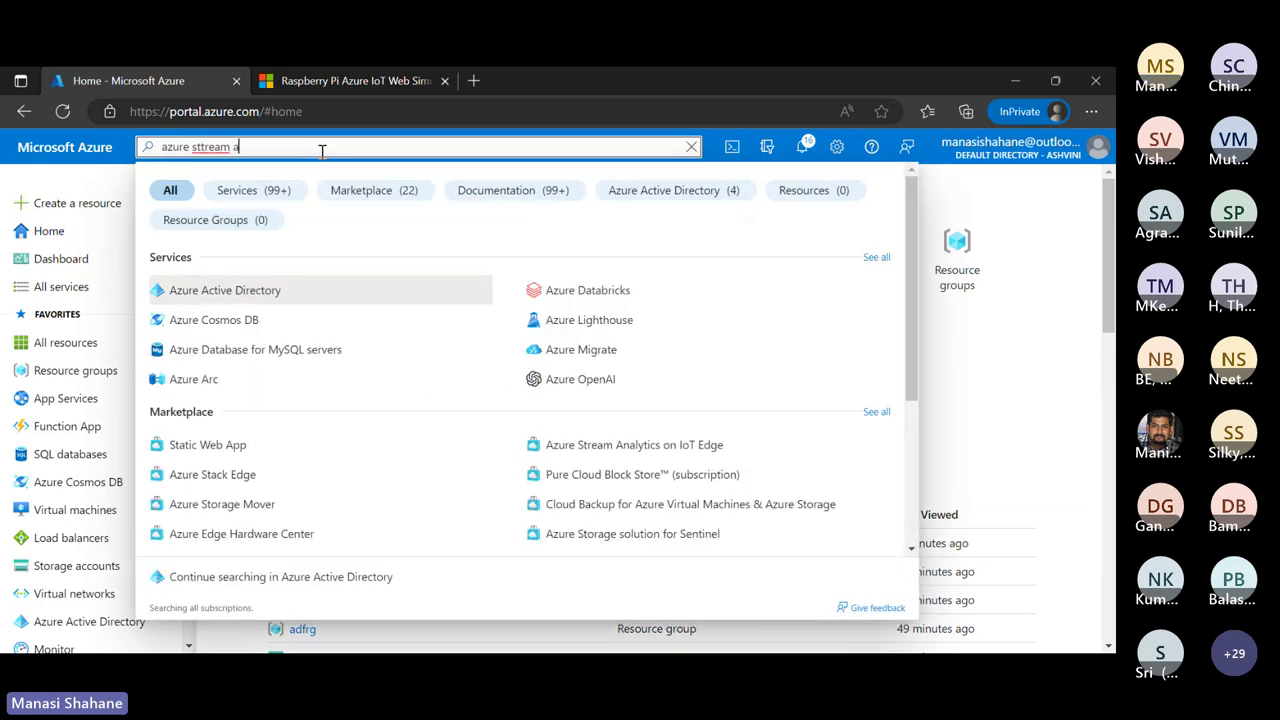
key(BackSpace)
key(BackSpace)
key(BackSpace)
key(BackSpace)
key(BackSpace)
key(BackSpace)
key(BackSpace)
key(BackSpace)
key(BackSpace)
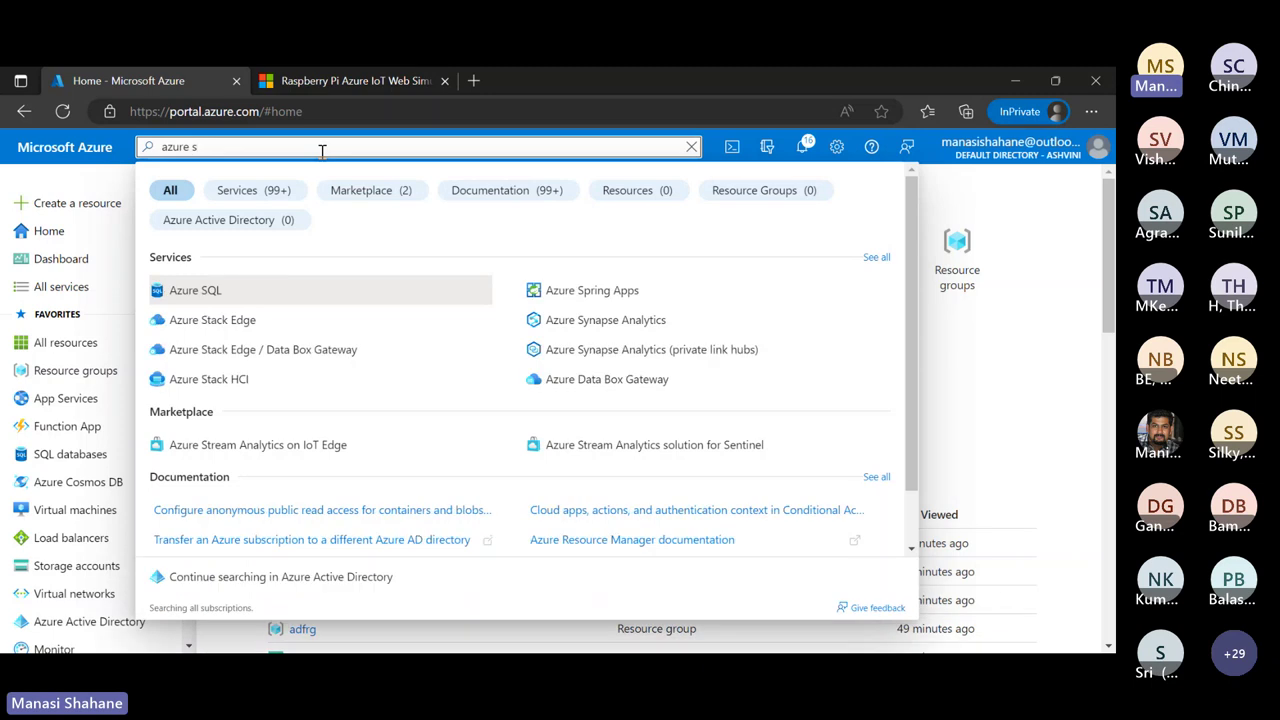
text(ream anal)
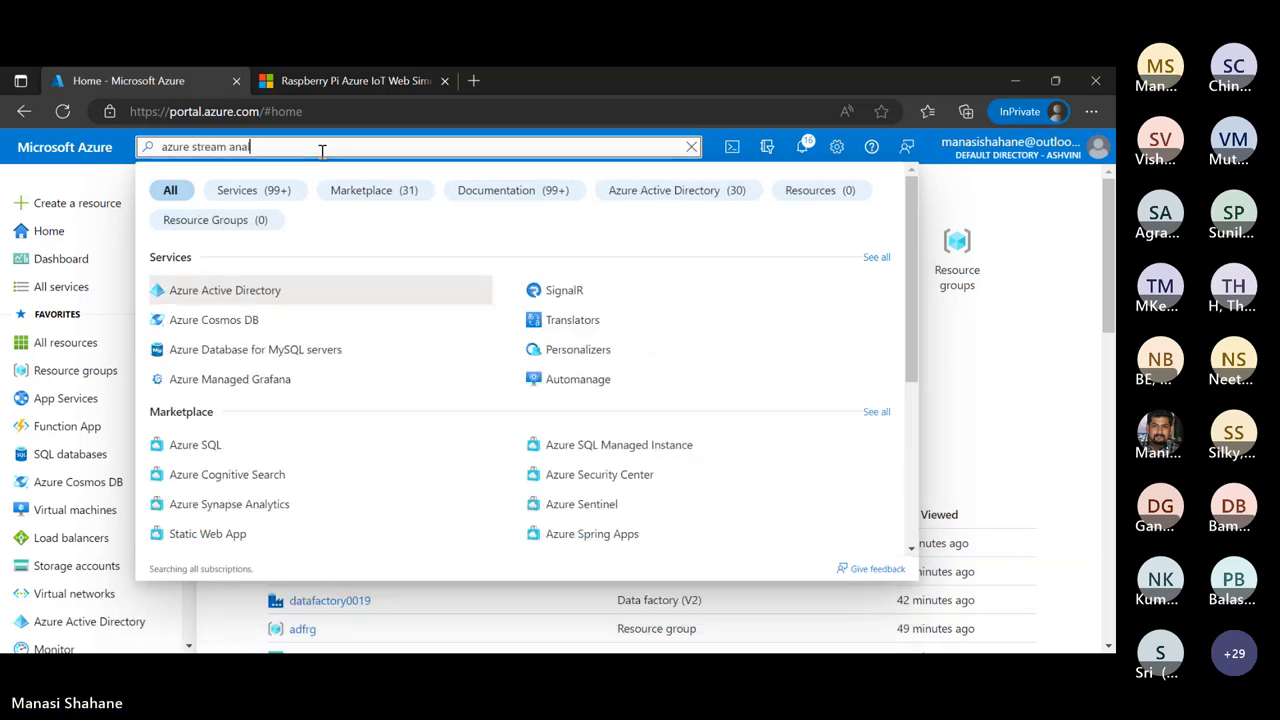
text(ytics)
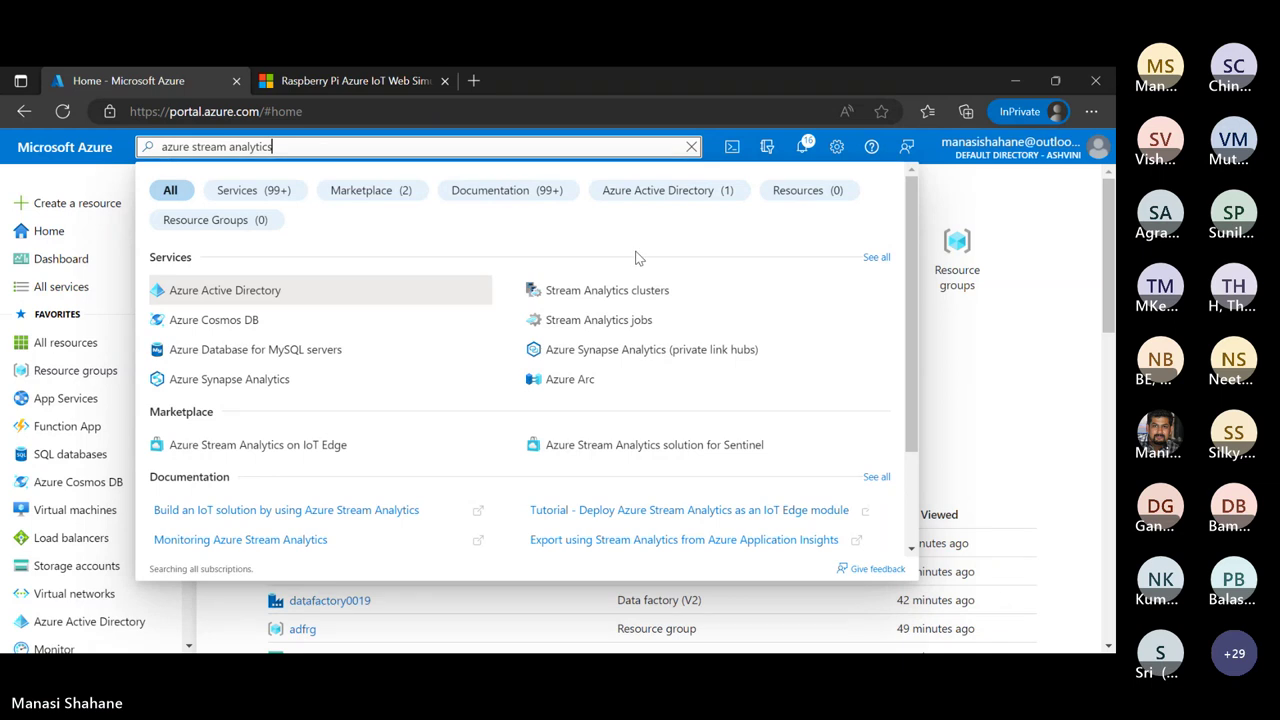
click(624, 320)
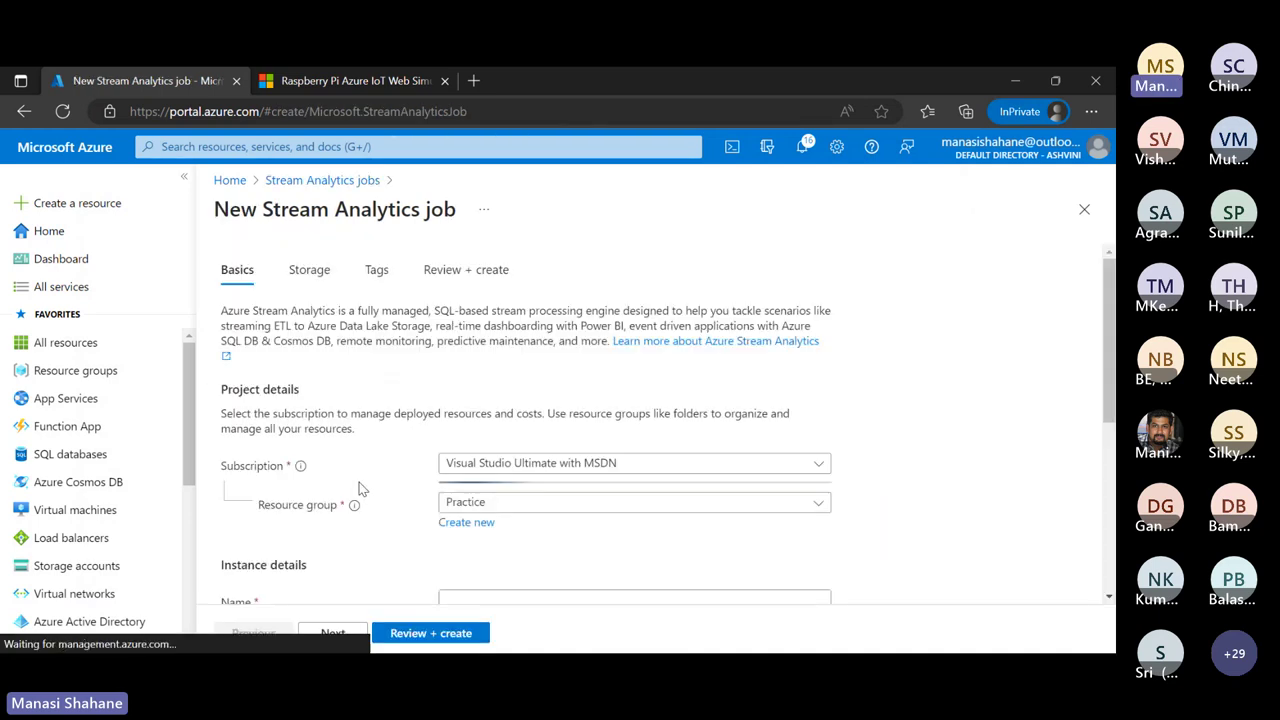
Set resource group Webinar and job name mystreamjob, then run Review + create validation
scroll(935, 450, down, 1)
click(818, 382)
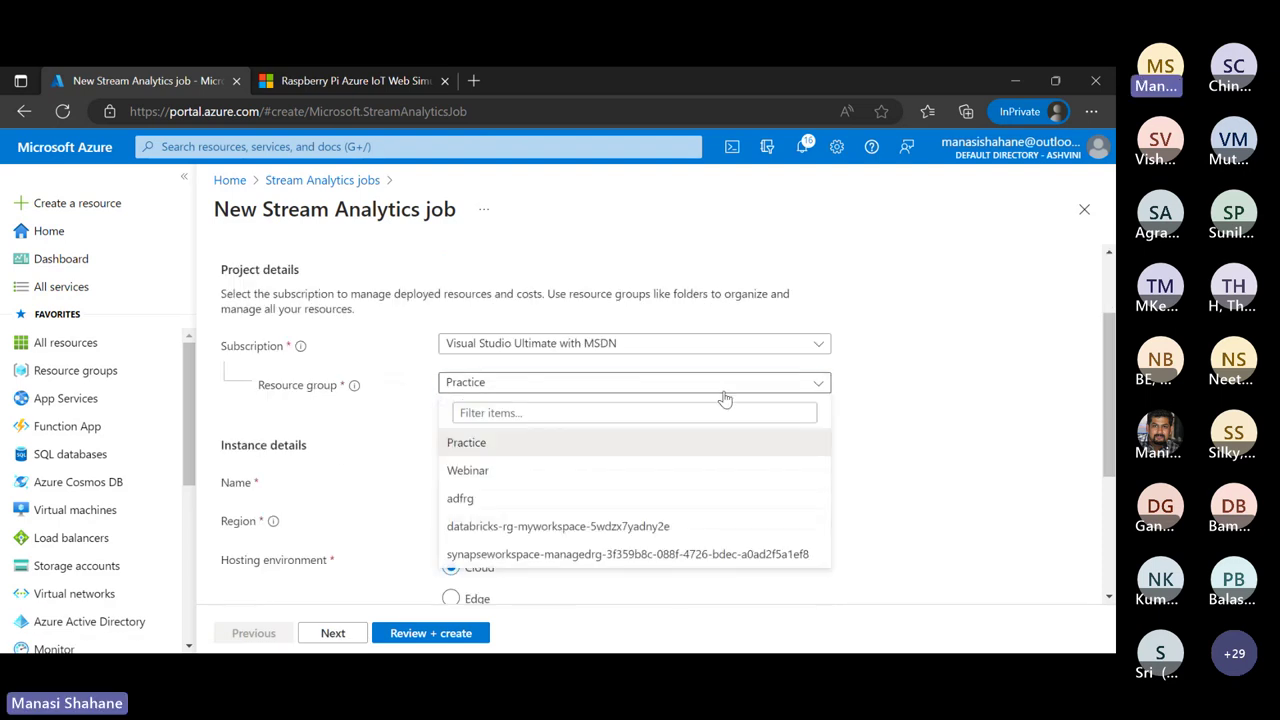
click(517, 472)
scroll(849, 449, down, 1)
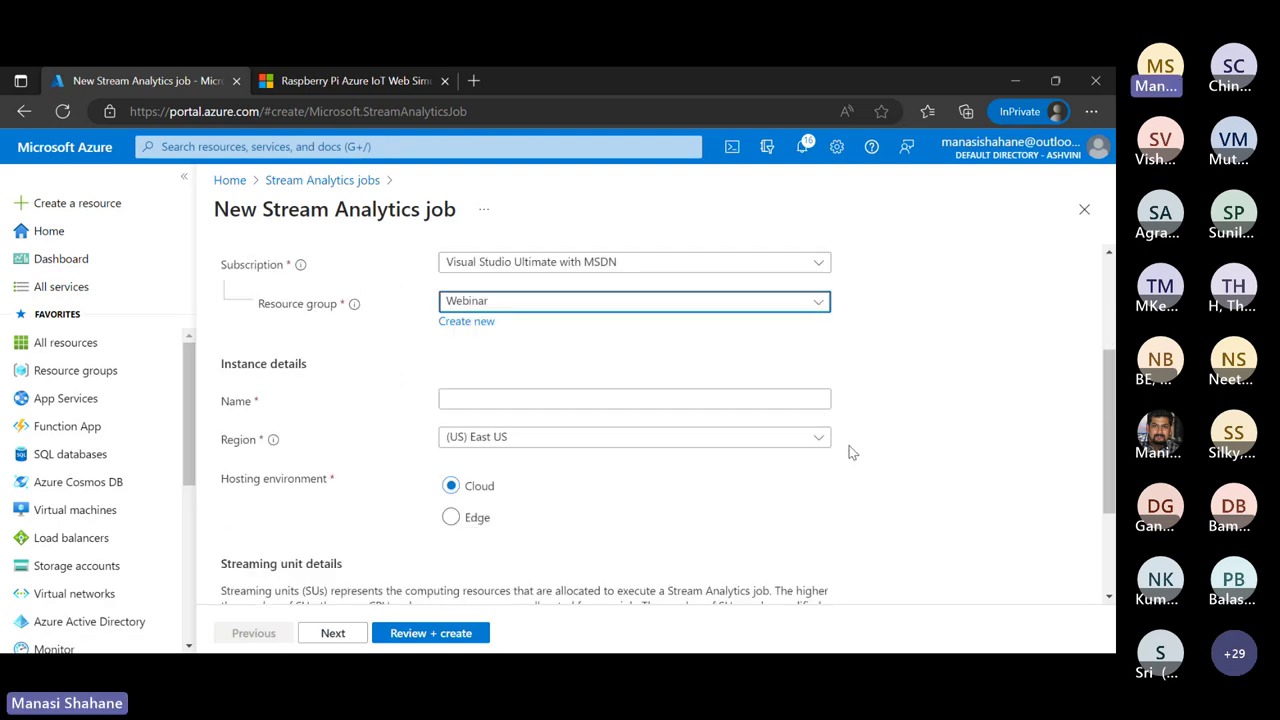
click(652, 403)
text(my)
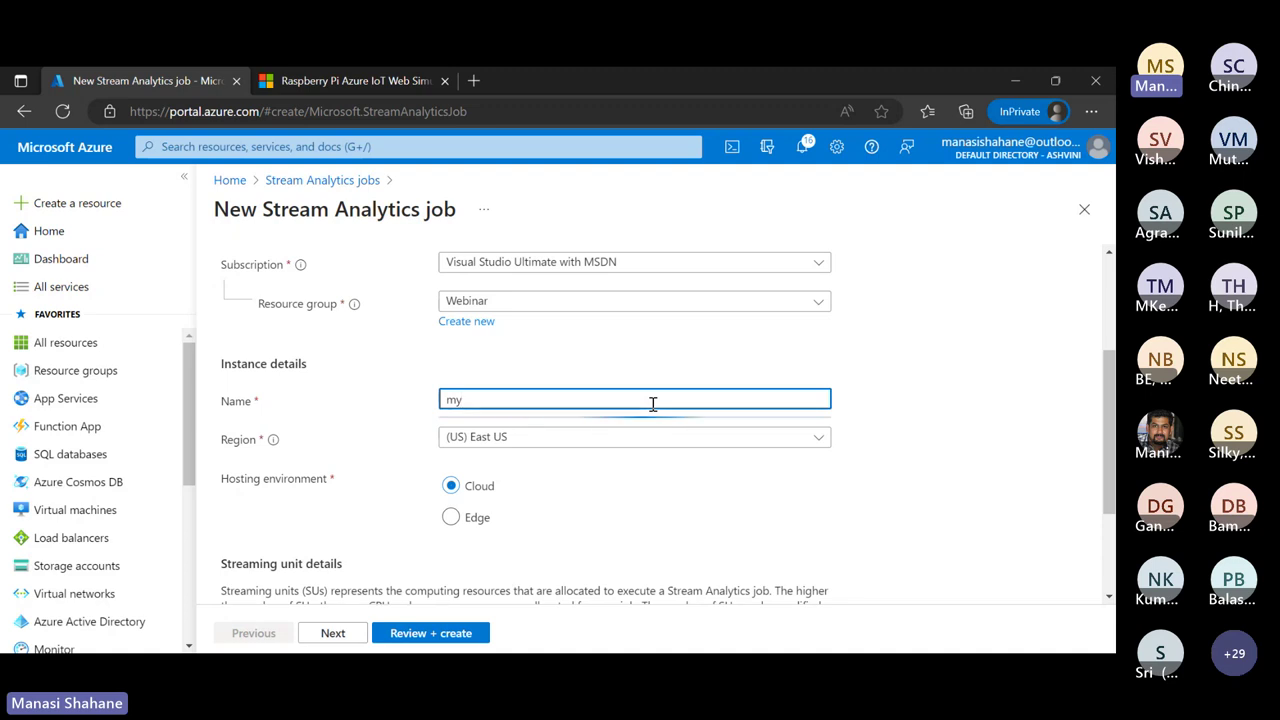
text(stream)
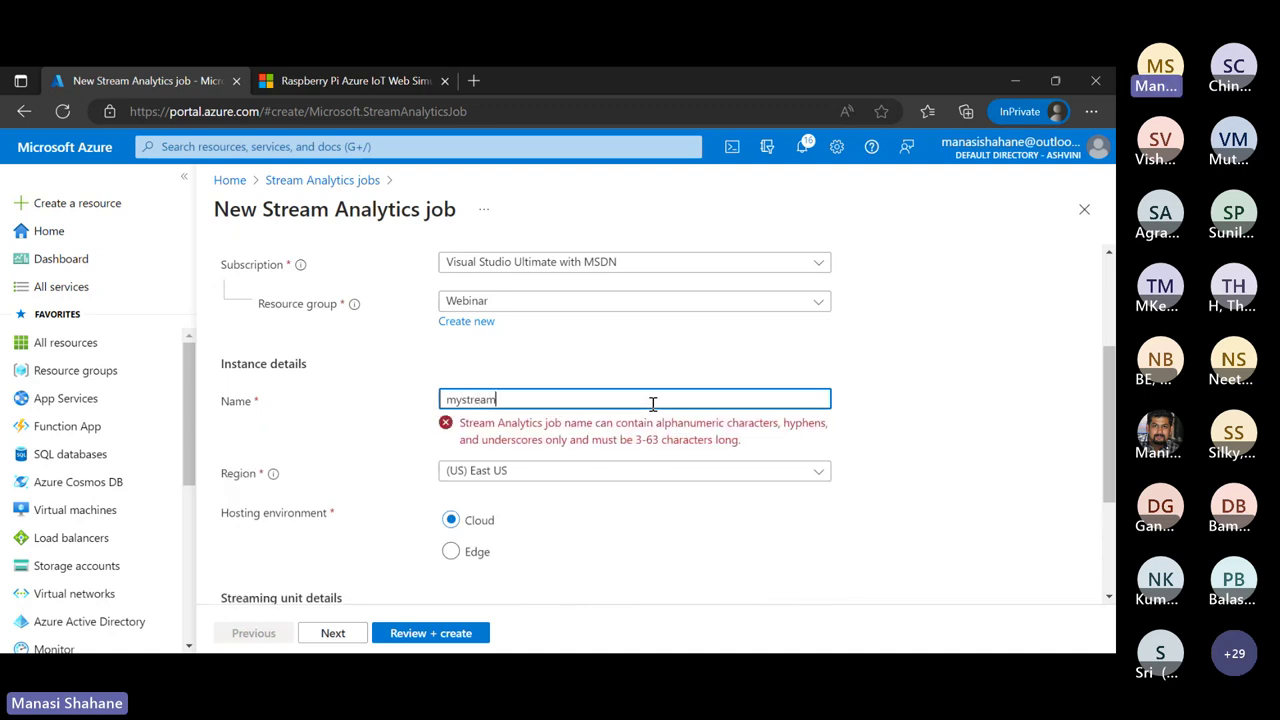
text(job)
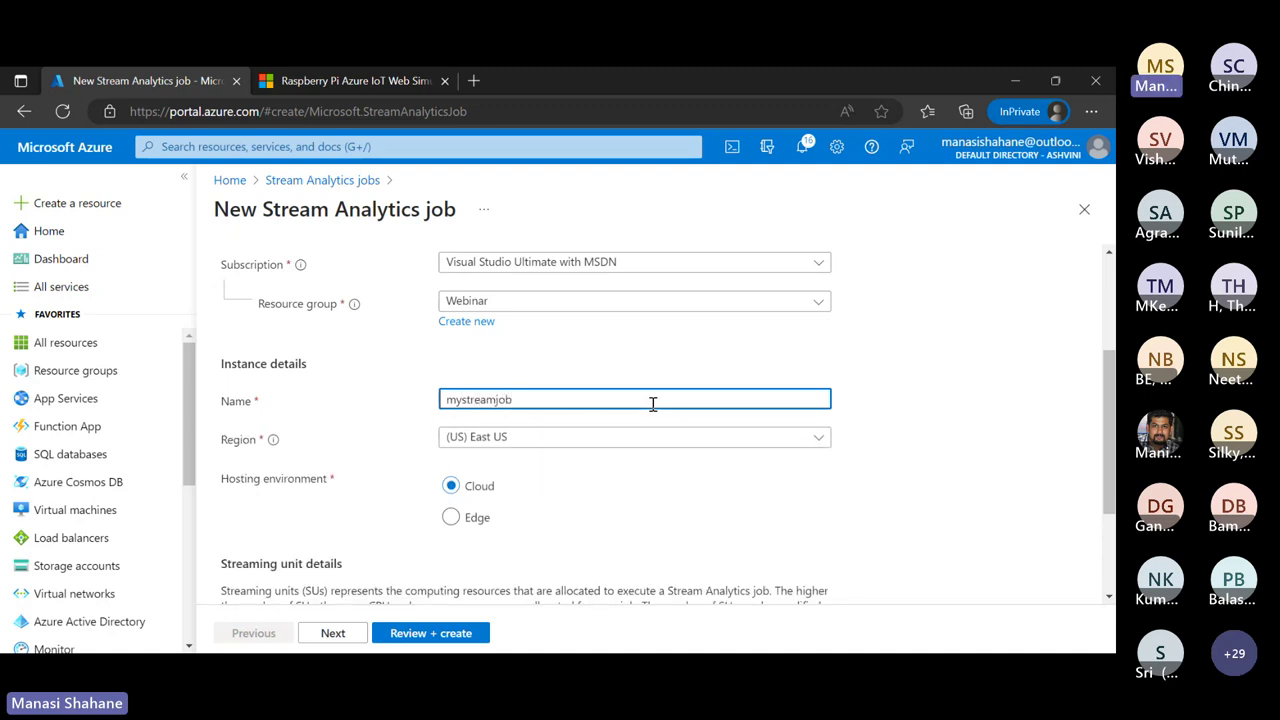
scroll(652, 404, down, 3)
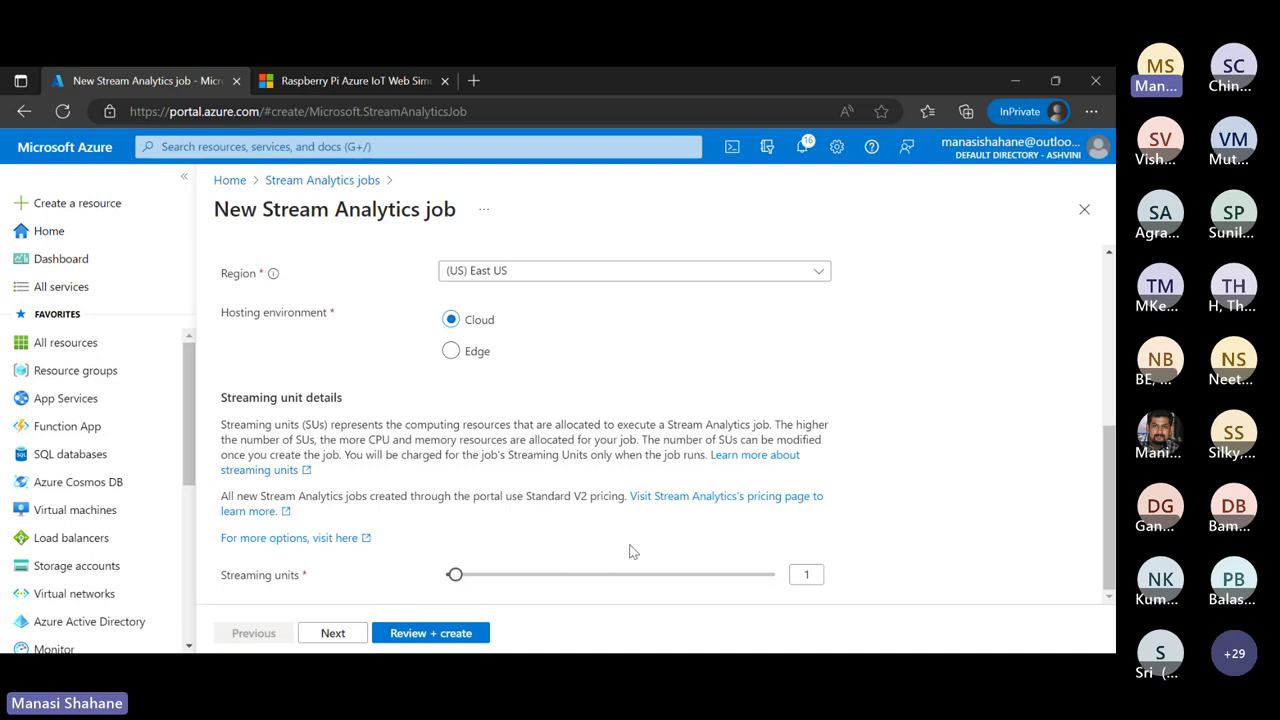
scroll(630, 551, up, 5)
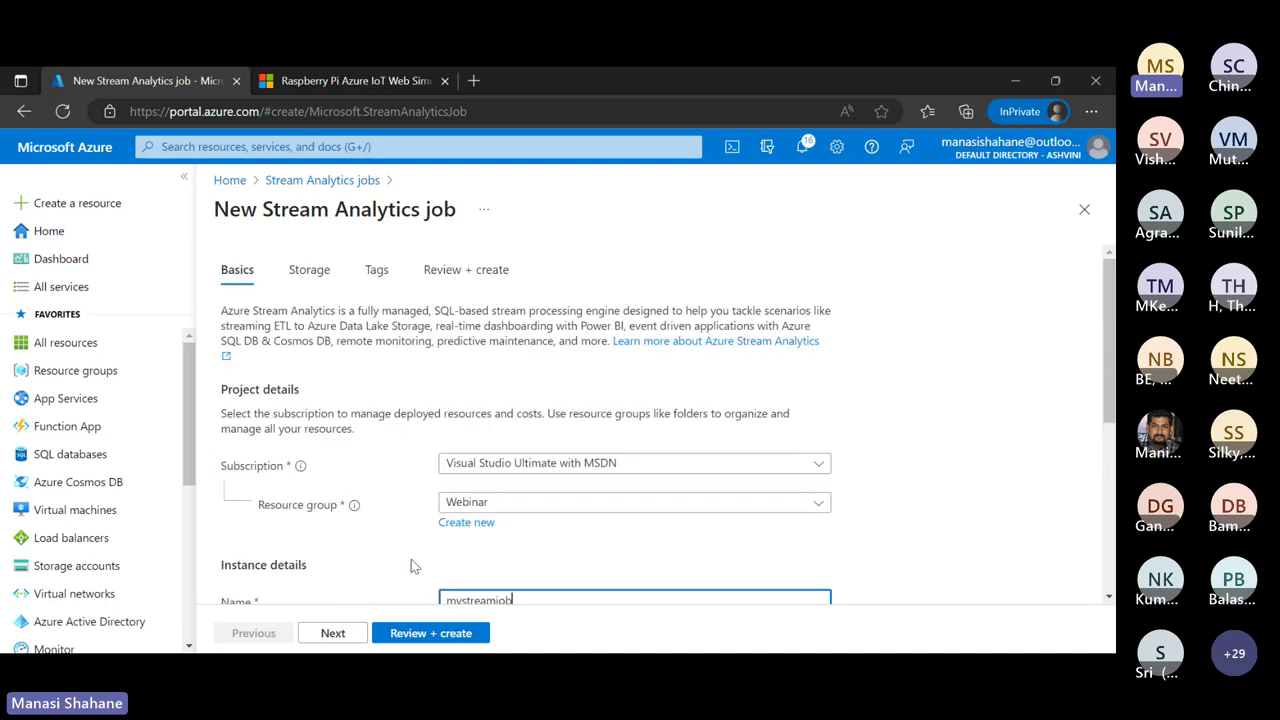
click(424, 635)
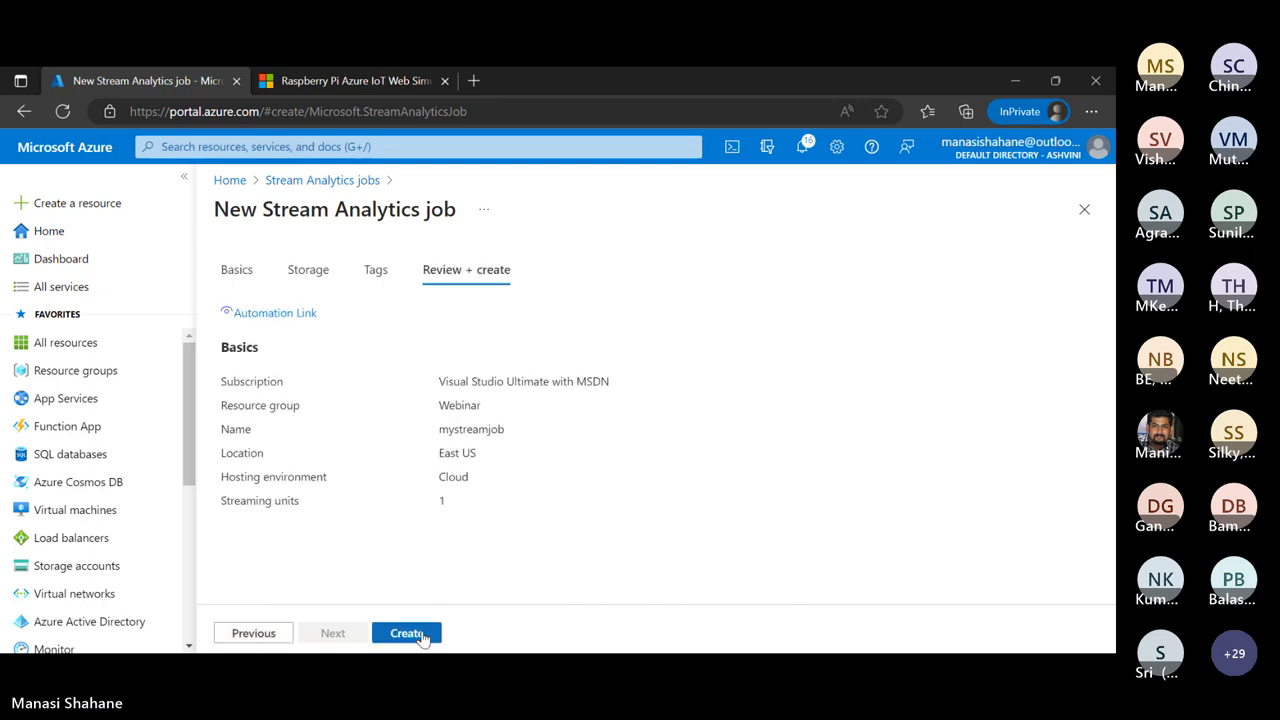
Create mystreamjob, open the deployed job and dismiss the success notification
click(424, 636)
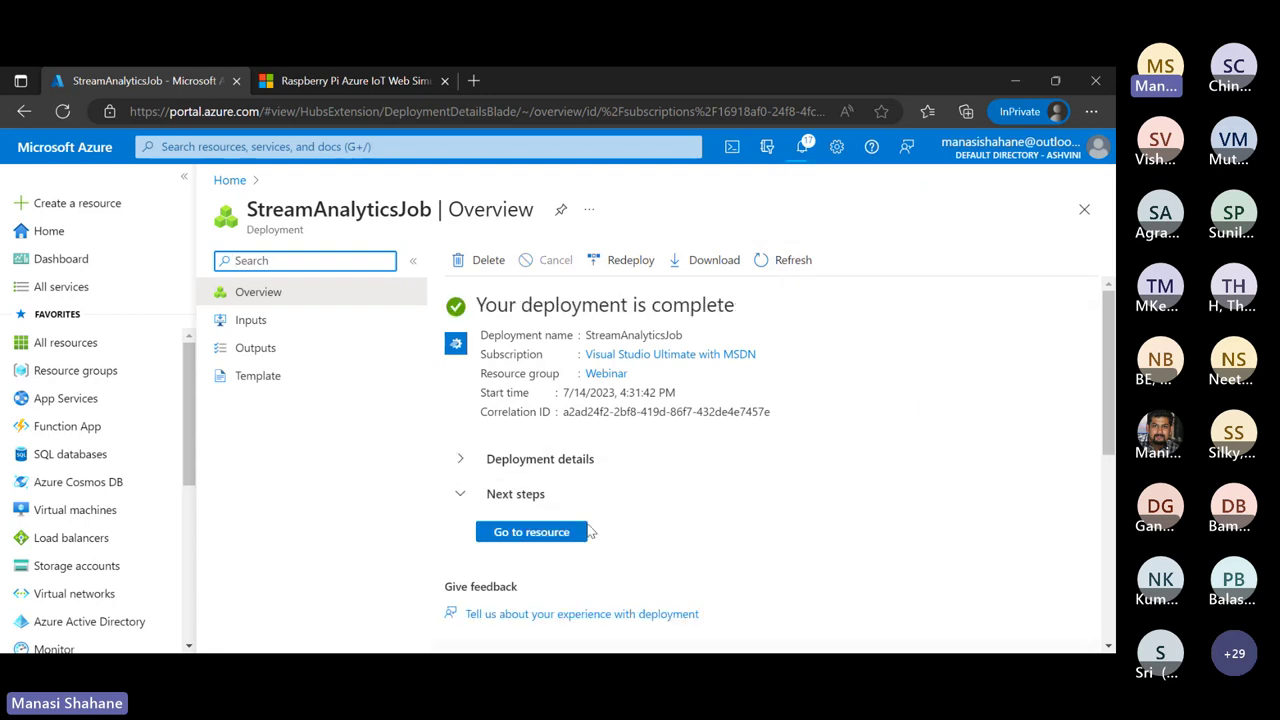
click(531, 532)
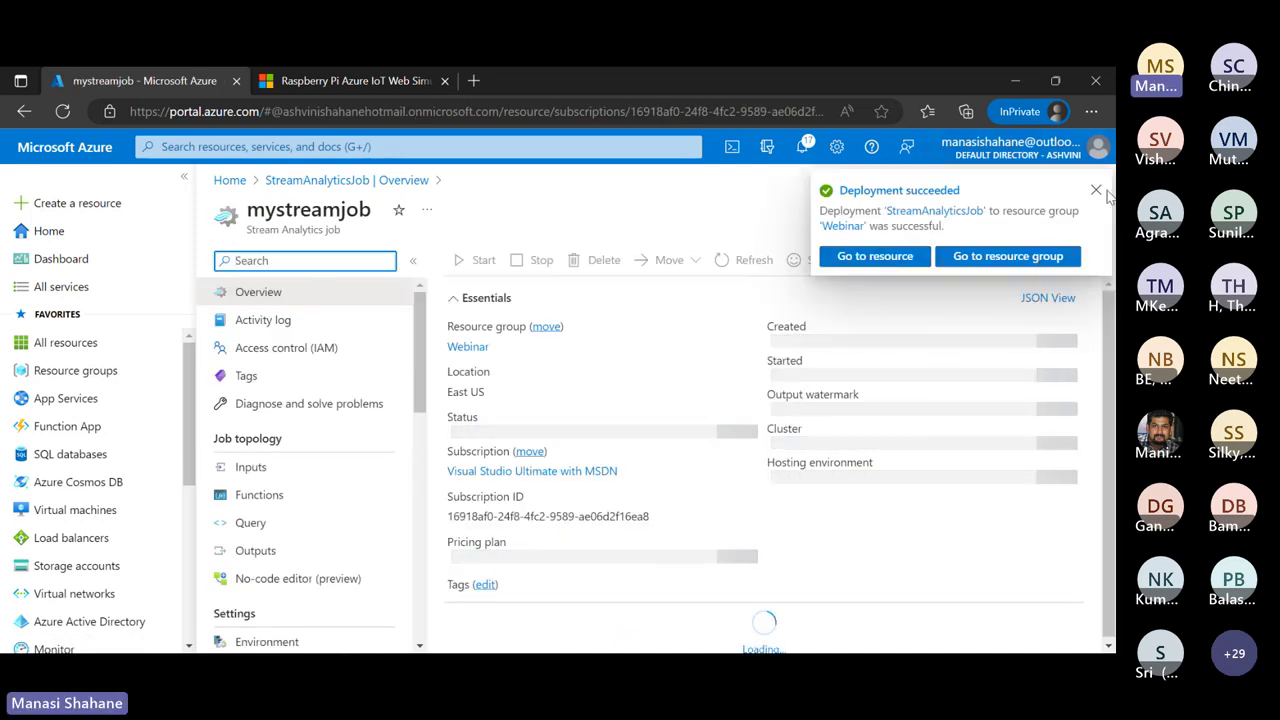
click(1094, 205)
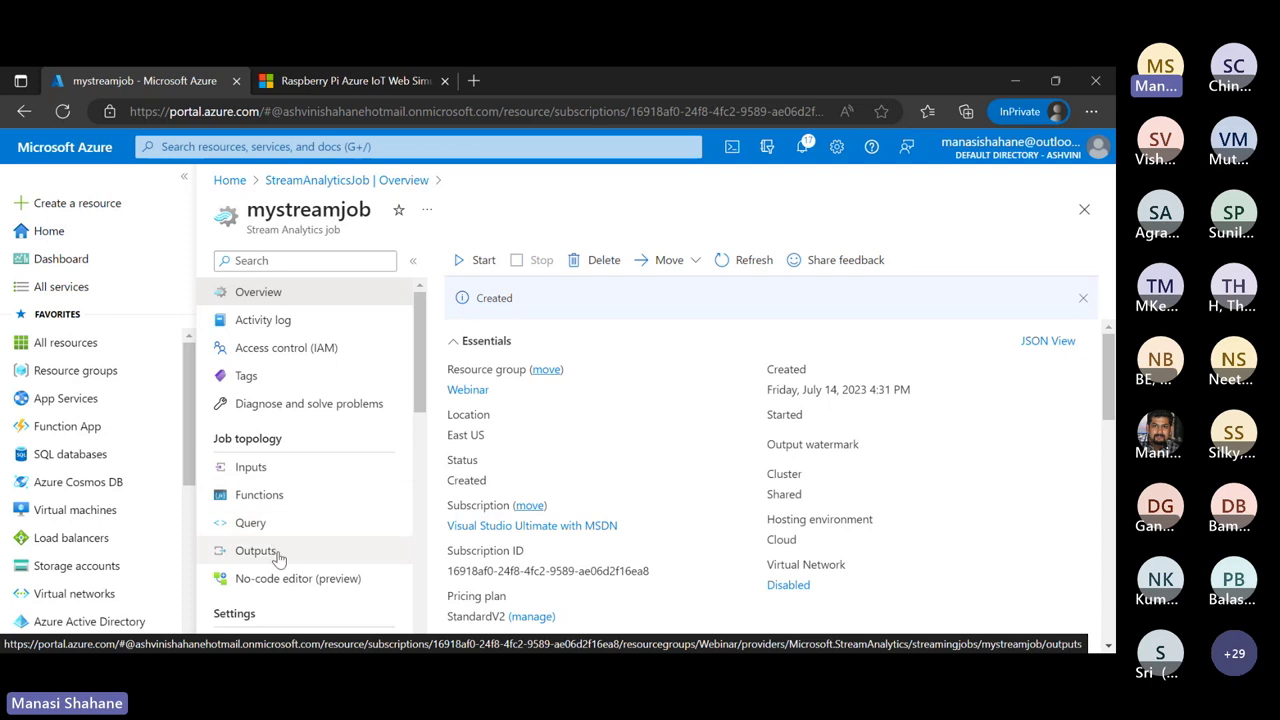
Add and save an IoT Hub input aliased IoTHubInput reading from temphumhub
click(265, 468)
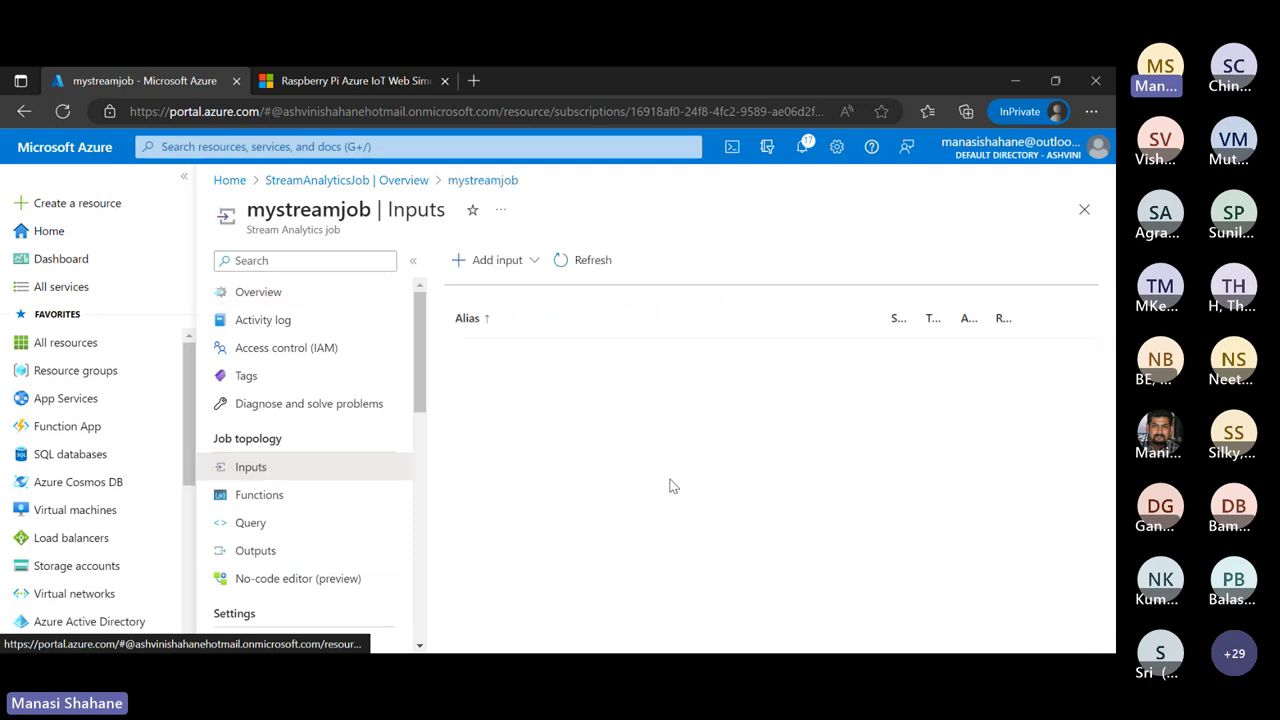
click(526, 262)
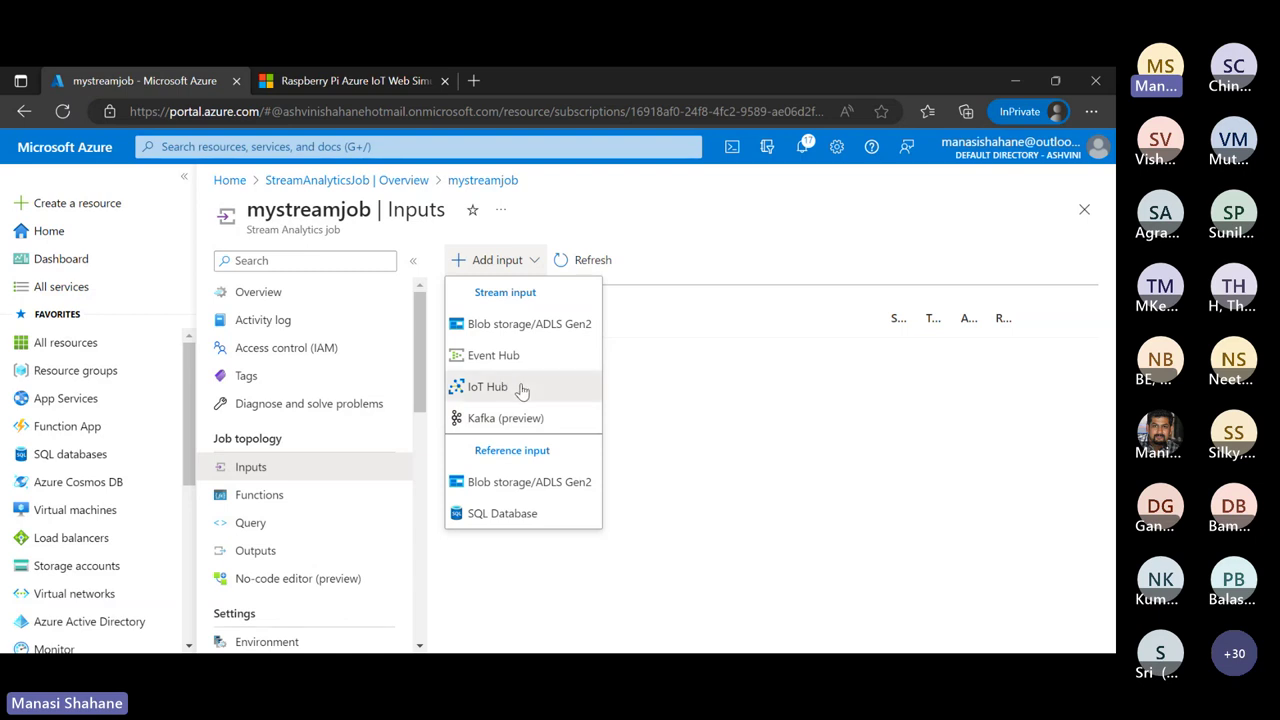
click(521, 390)
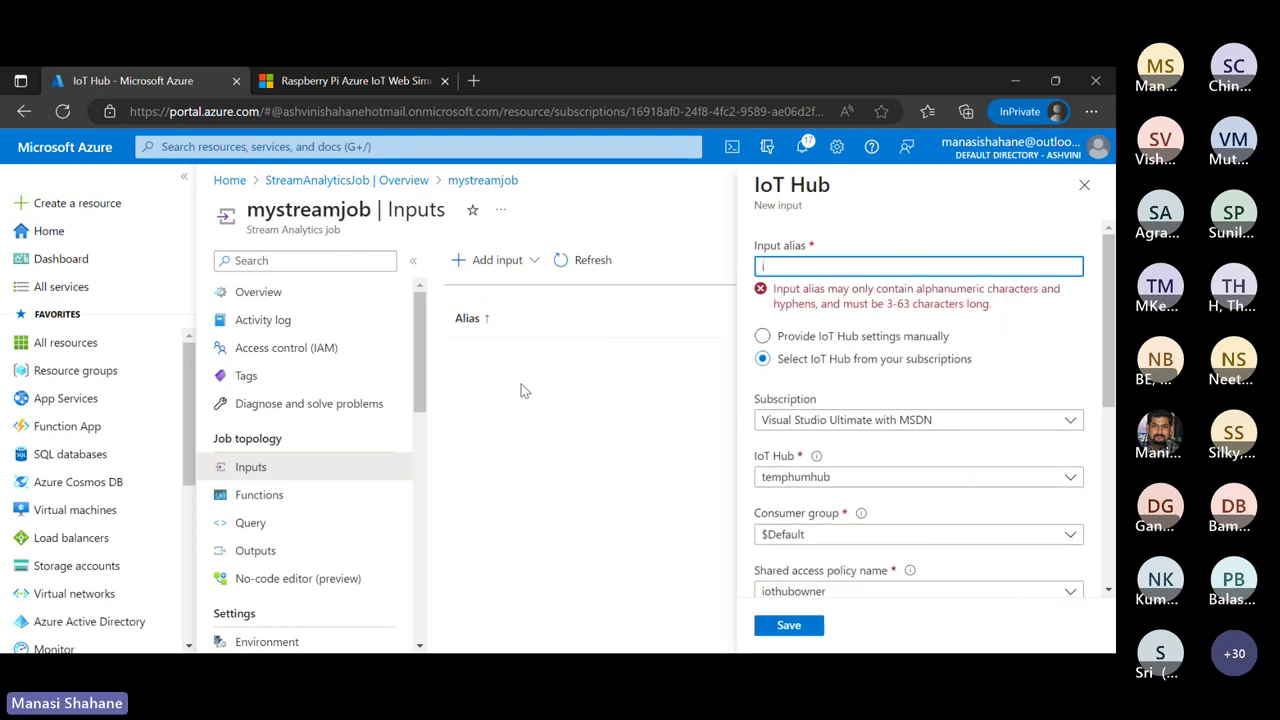
text(IoT)
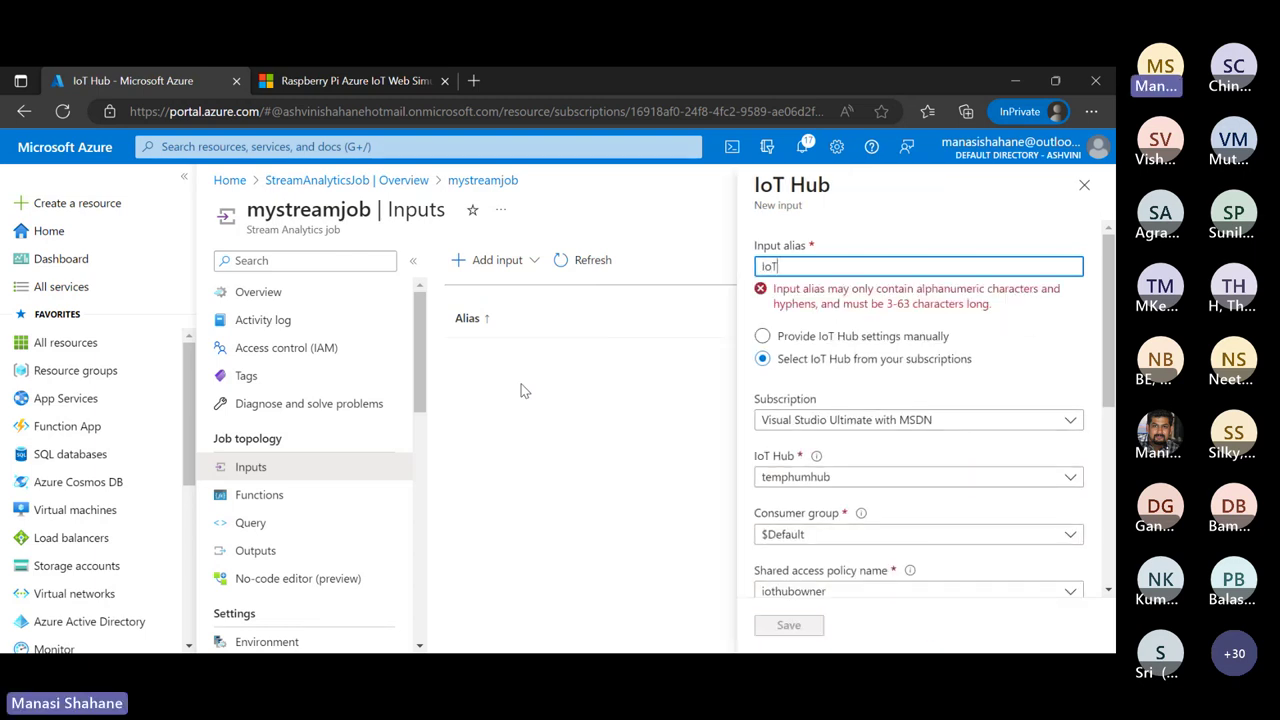
text(HubIn)
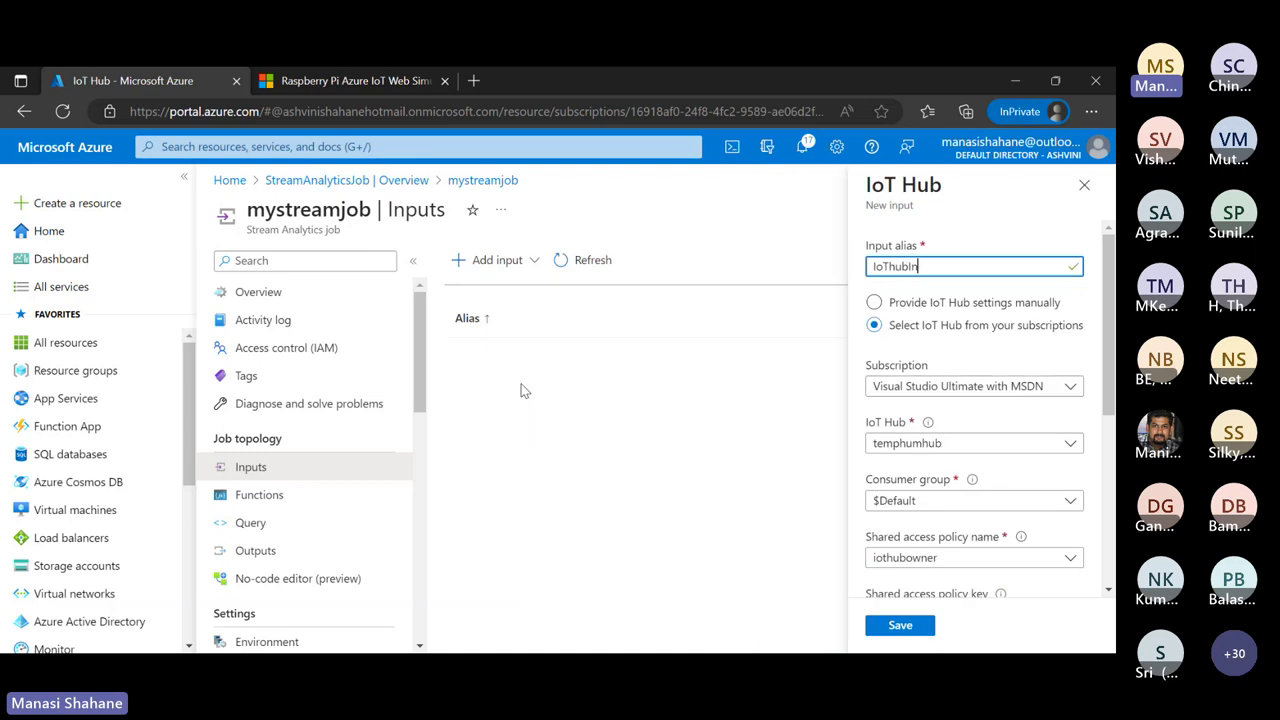
text(put)
key(alt+Tab)
scroll(908, 463, down, 5)
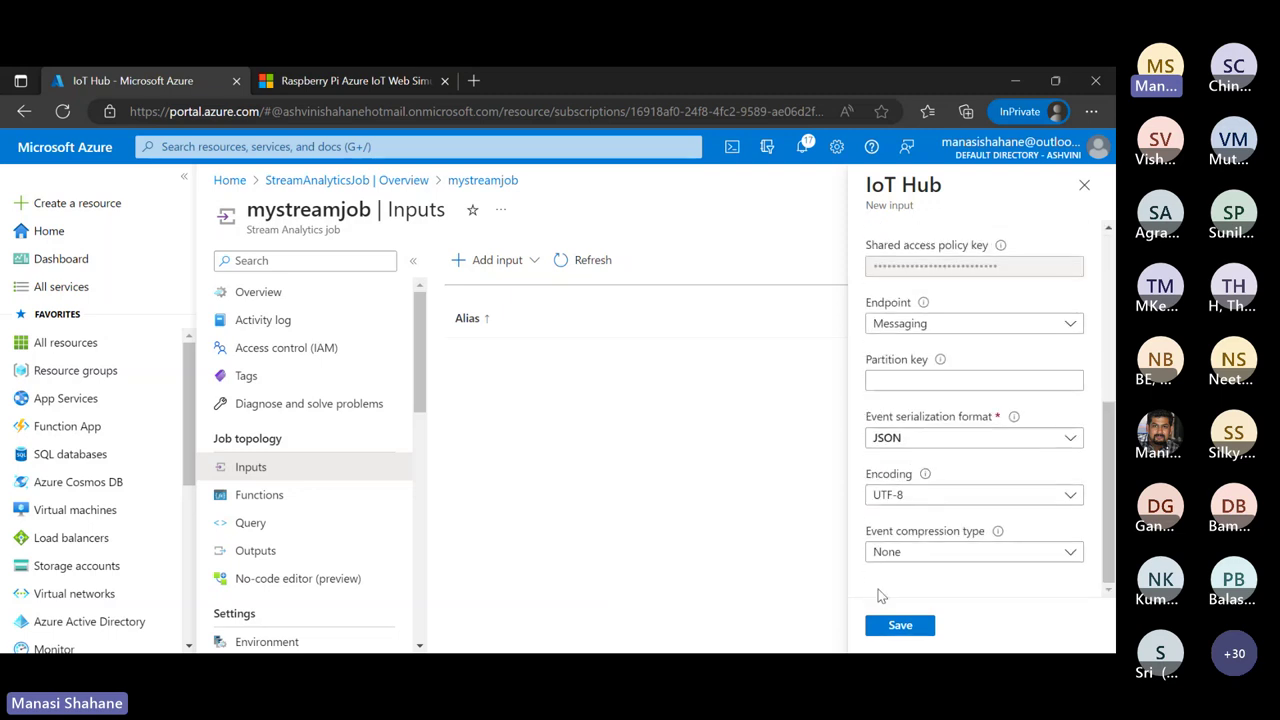
click(890, 627)
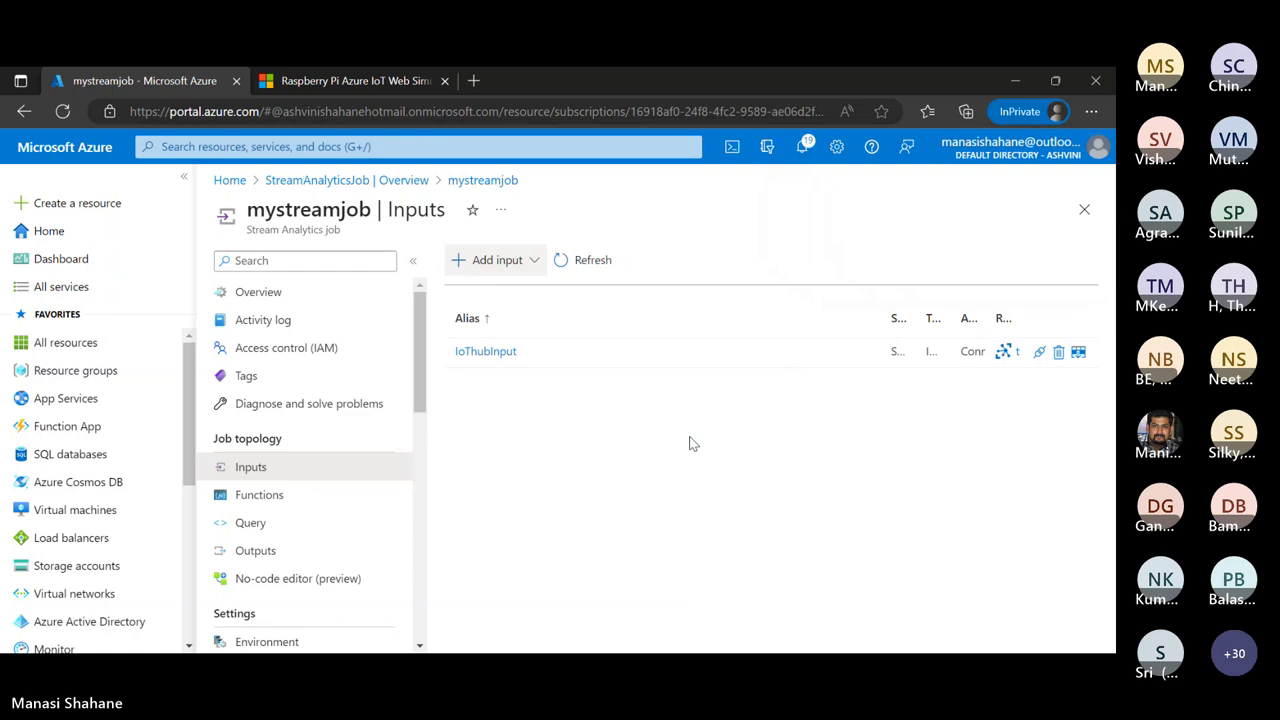
Check the input's connection test notification, then open mystreamjob's Add output type list
click(799, 150)
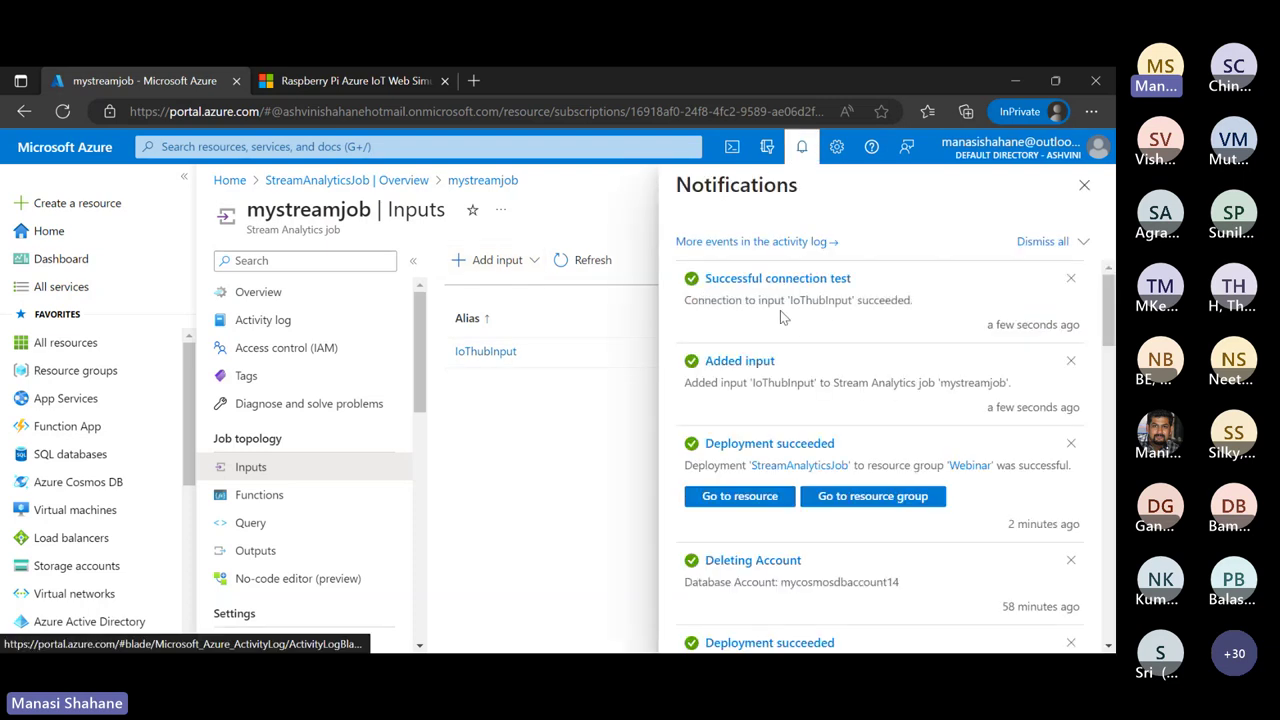
click(1084, 186)
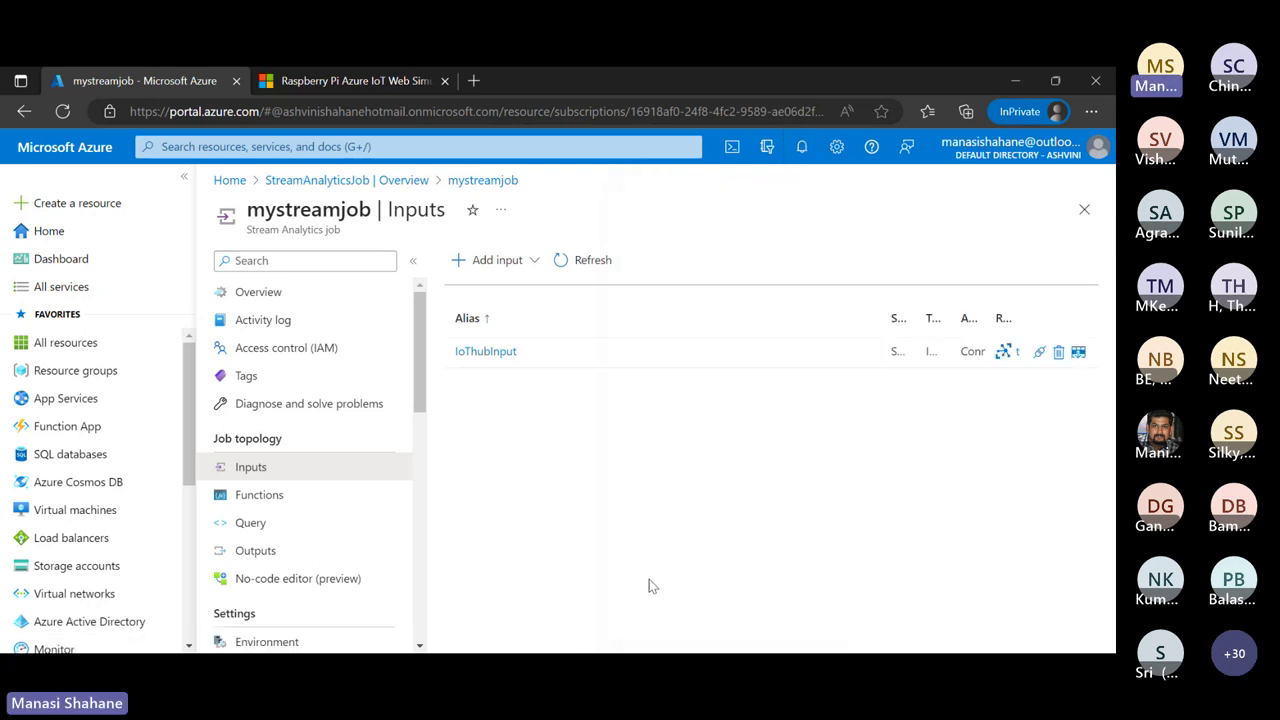
click(262, 563)
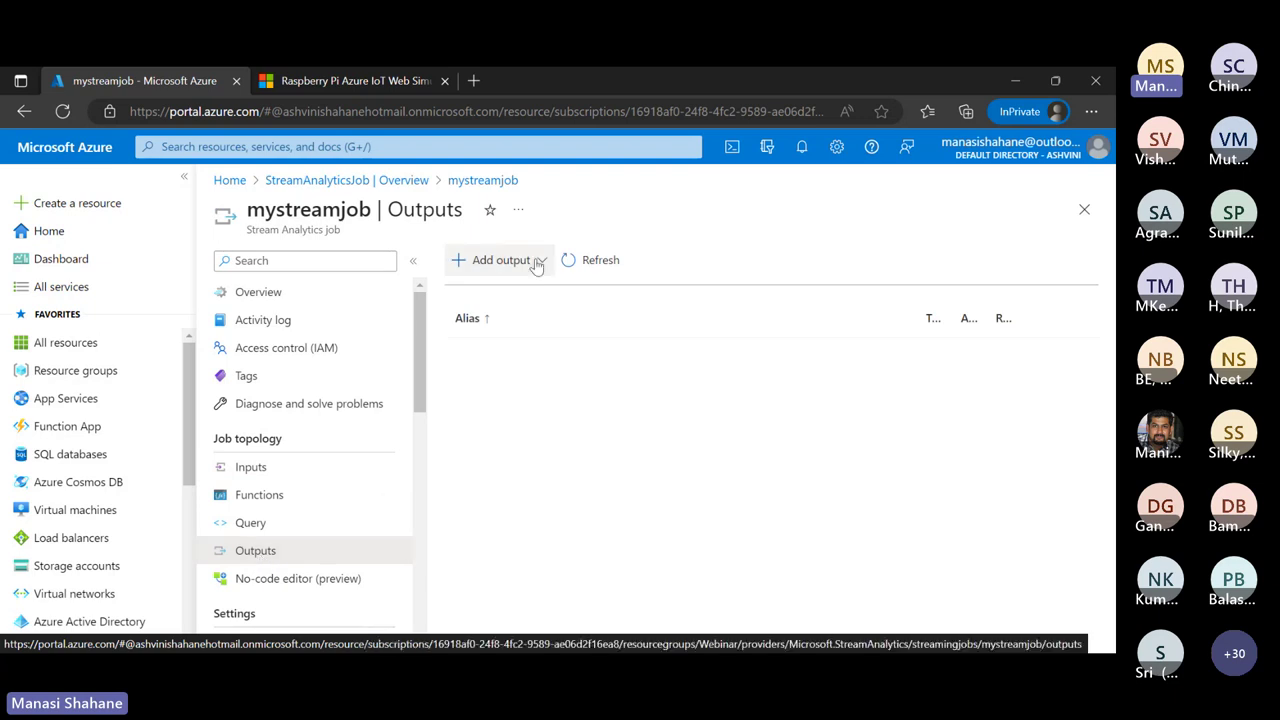
click(538, 260)
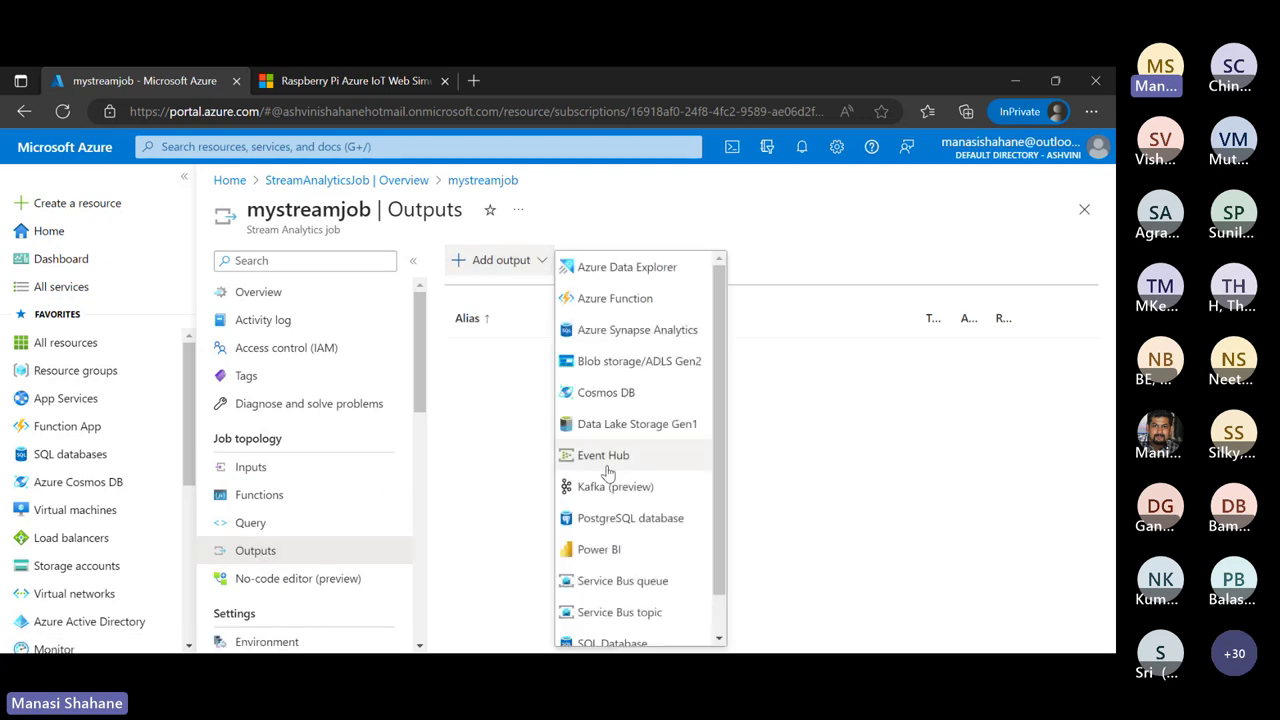
scroll(607, 470, down, 1)
scroll(607, 470, up, 1)
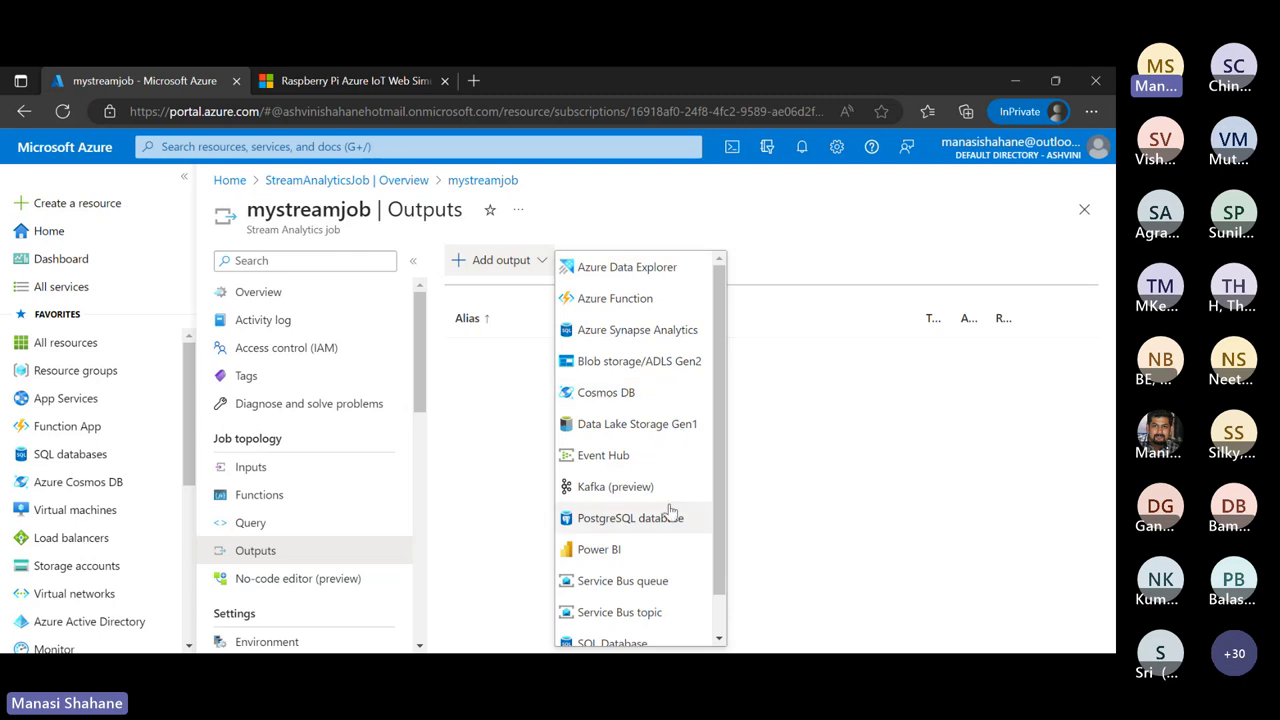
scroll(670, 510, down, 1)
scroll(670, 510, up, 1)
Save a Blob storage output BlobOutput targeting temphumstorage's iot container
click(629, 362)
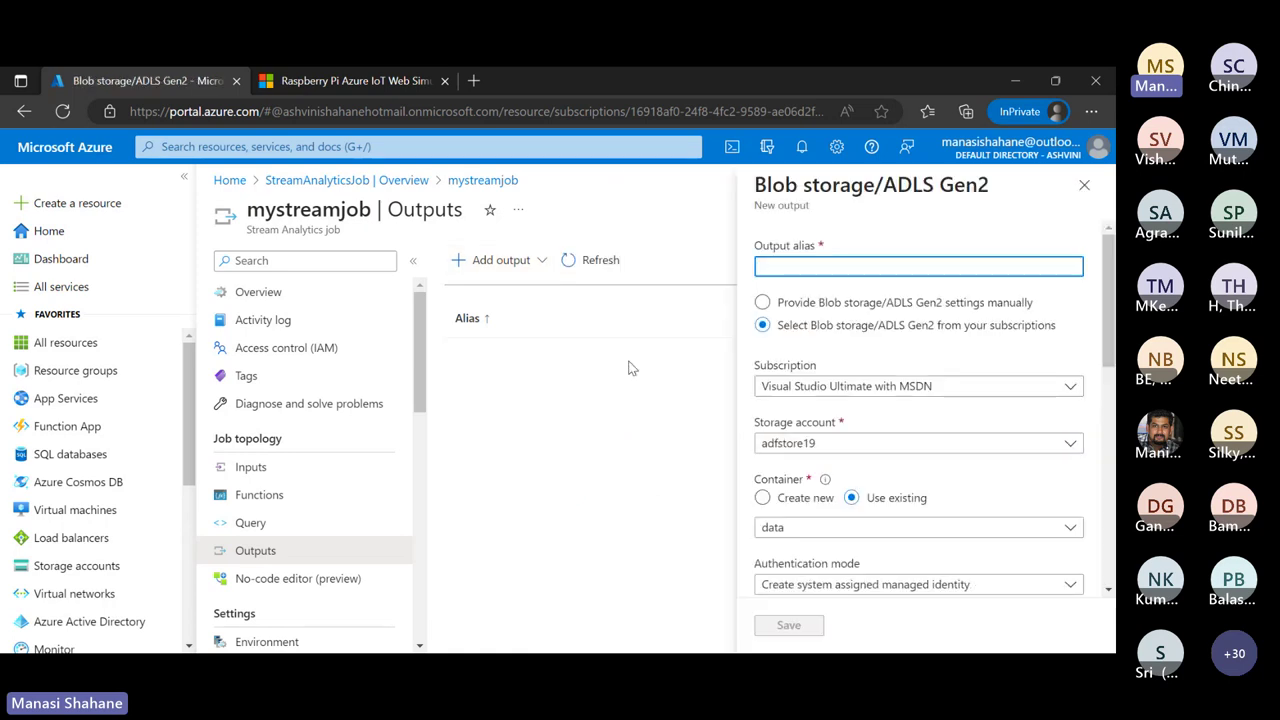
text(Blob)
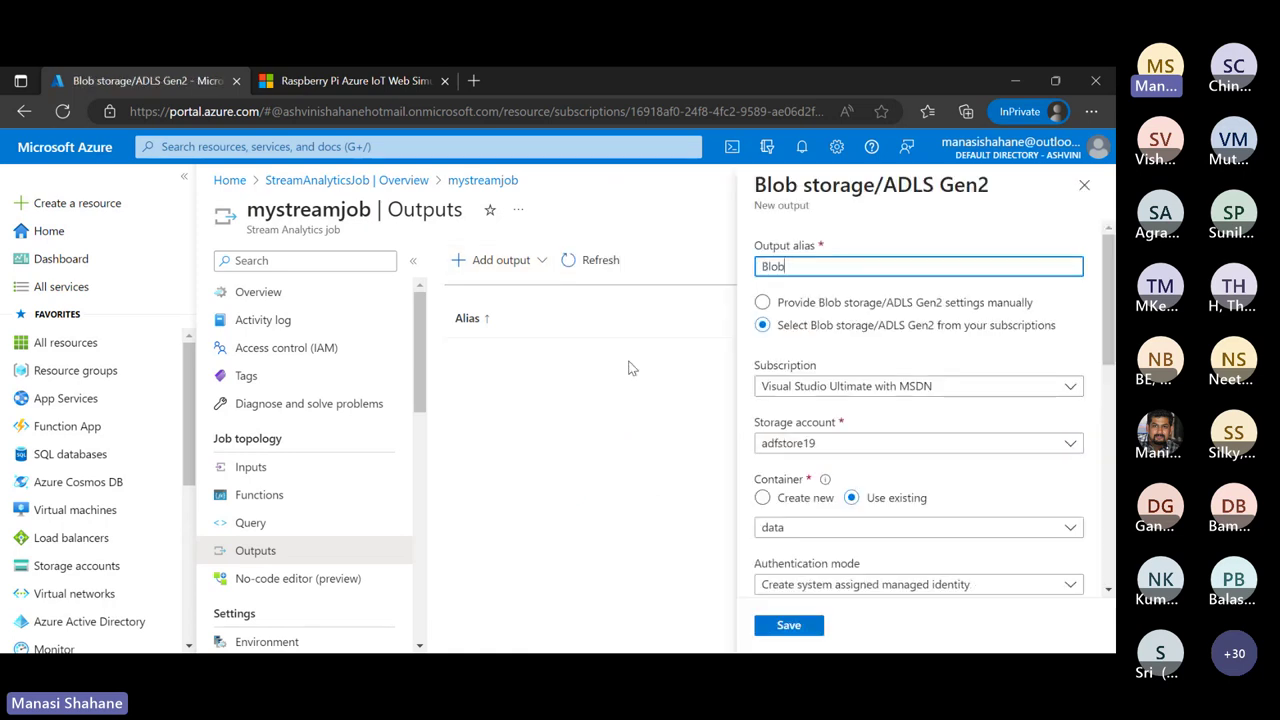
text(Output)
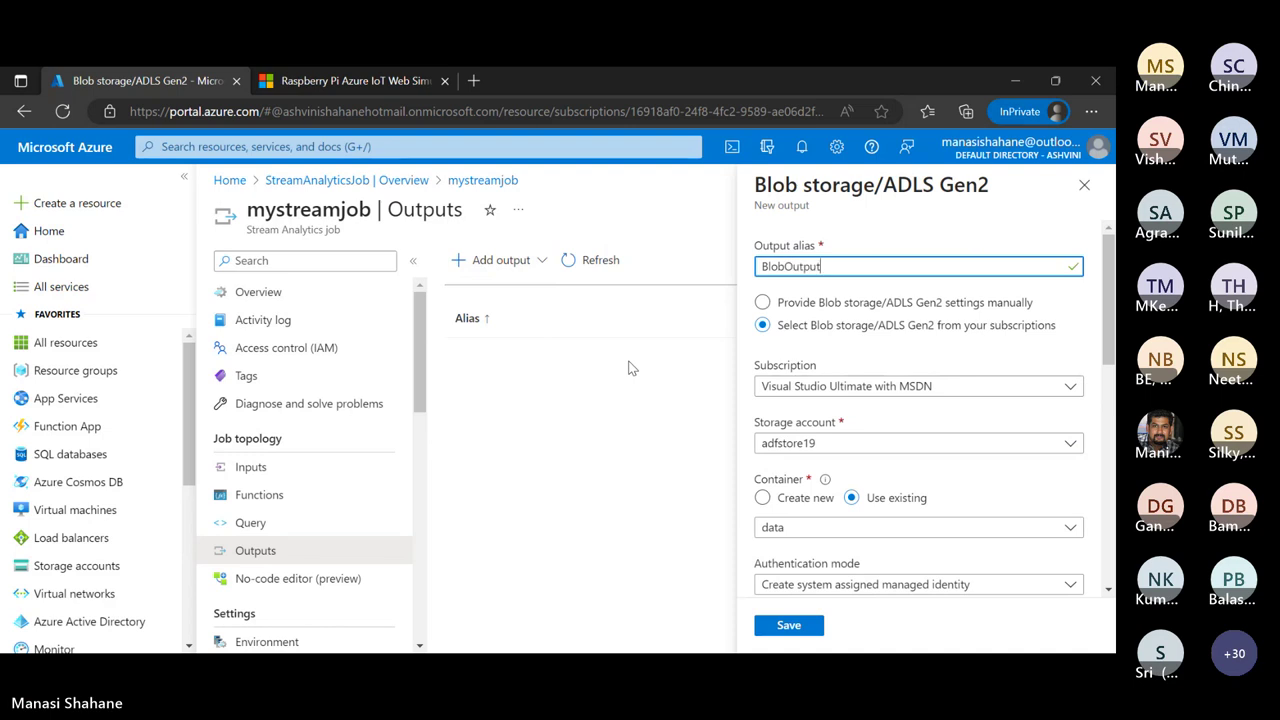
click(1063, 443)
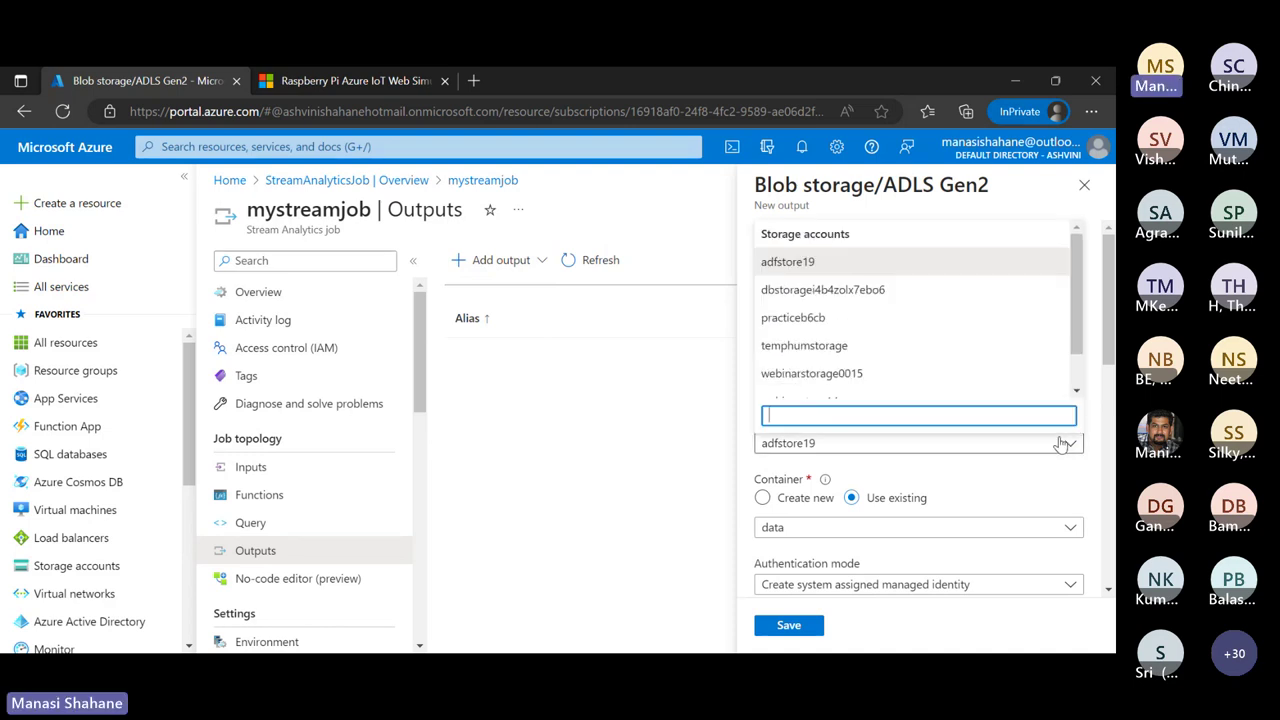
click(868, 350)
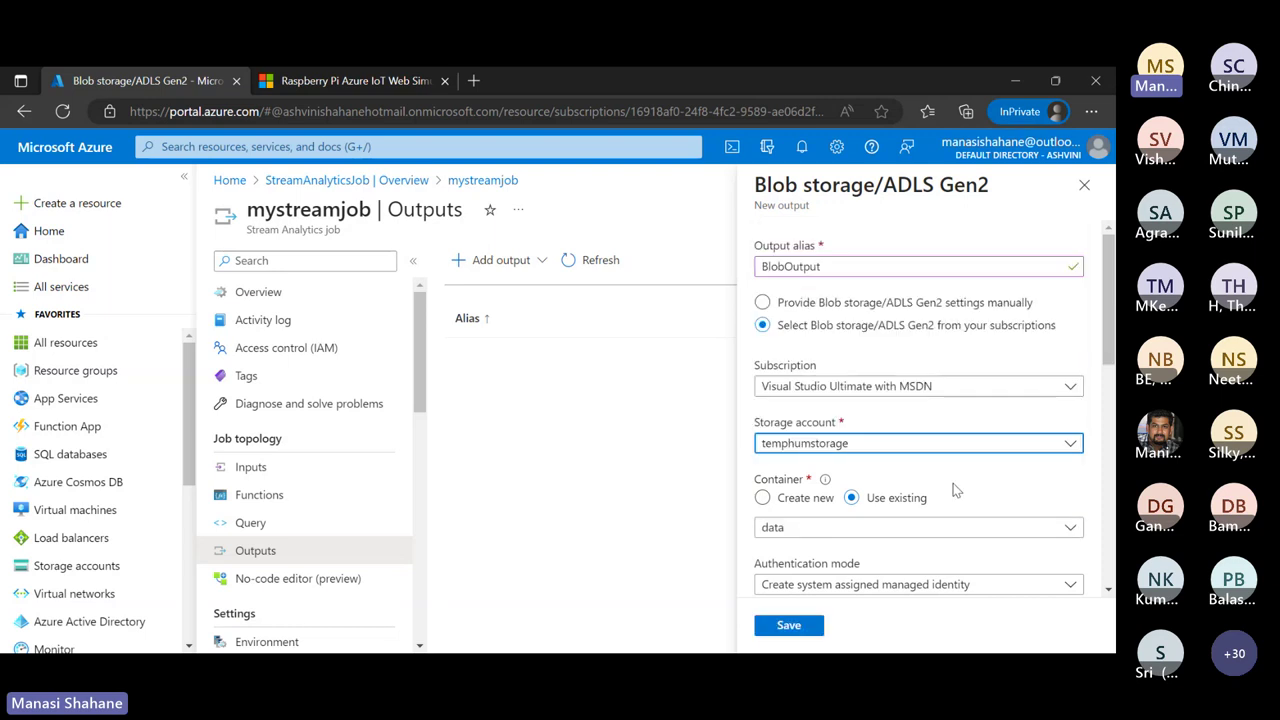
scroll(985, 480, down, 1)
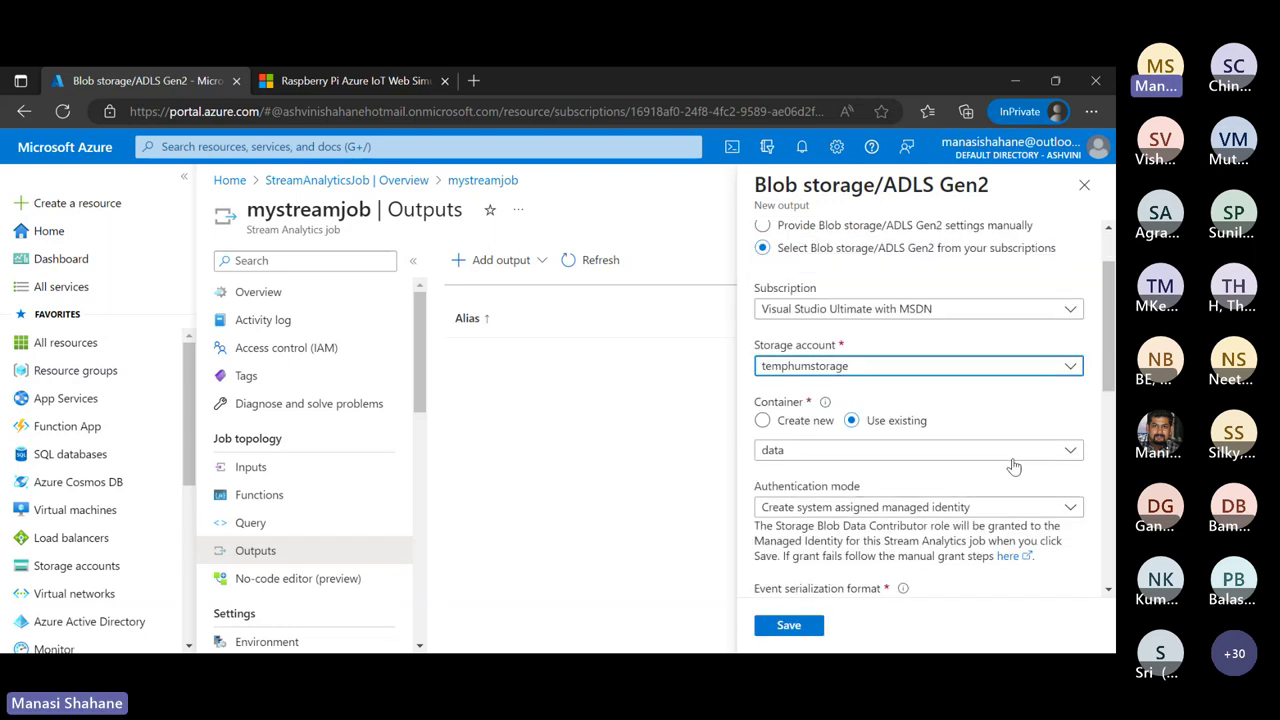
click(1070, 452)
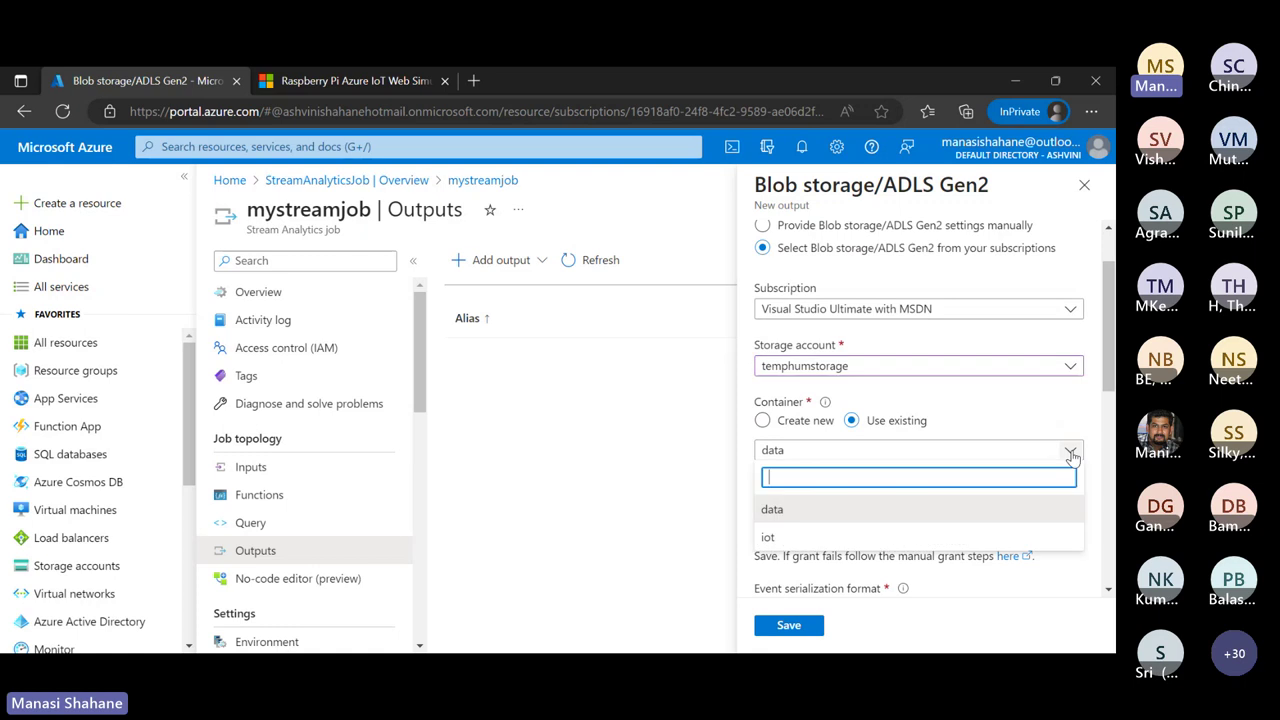
click(907, 536)
scroll(905, 538, down, 1)
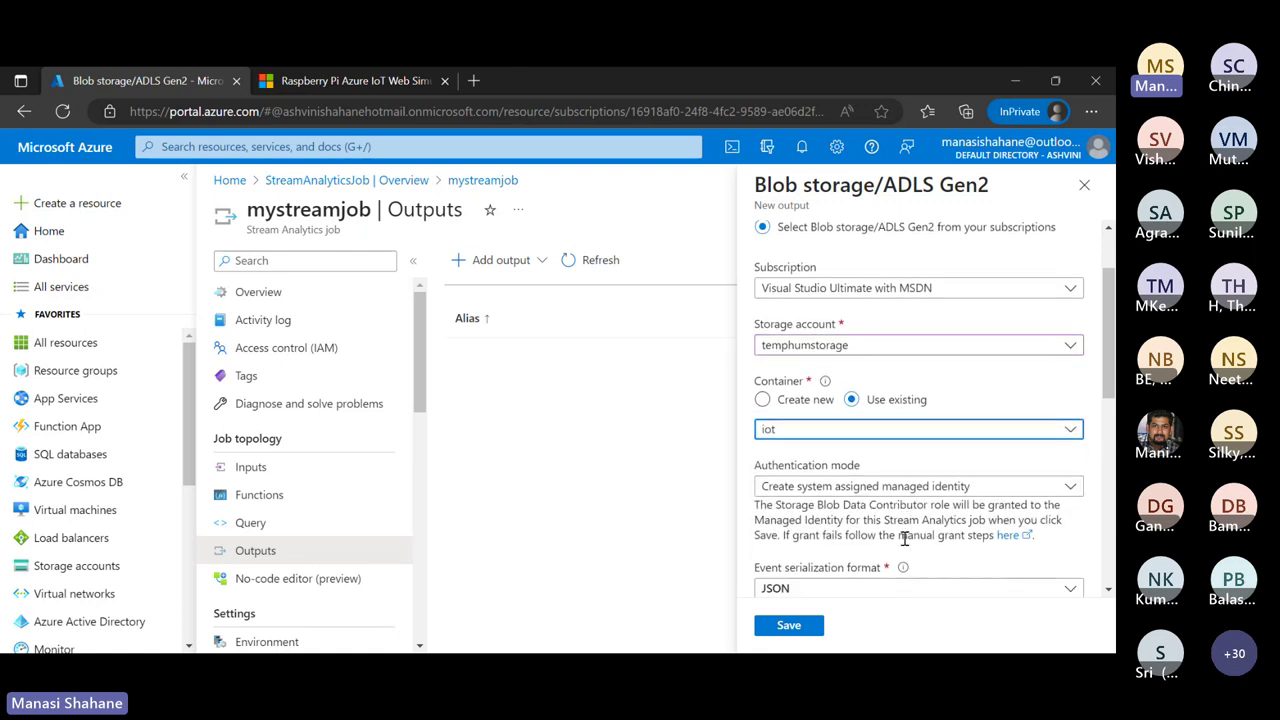
scroll(905, 538, down, 5)
scroll(905, 545, up, 10)
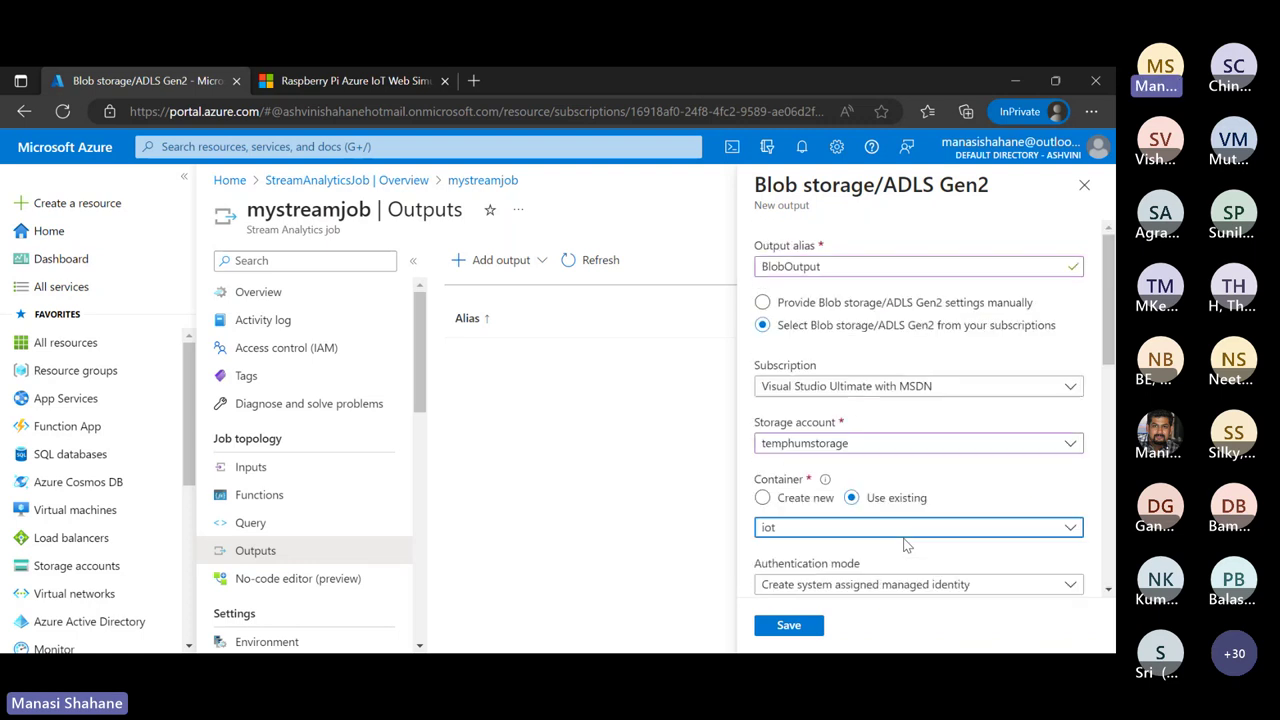
click(792, 630)
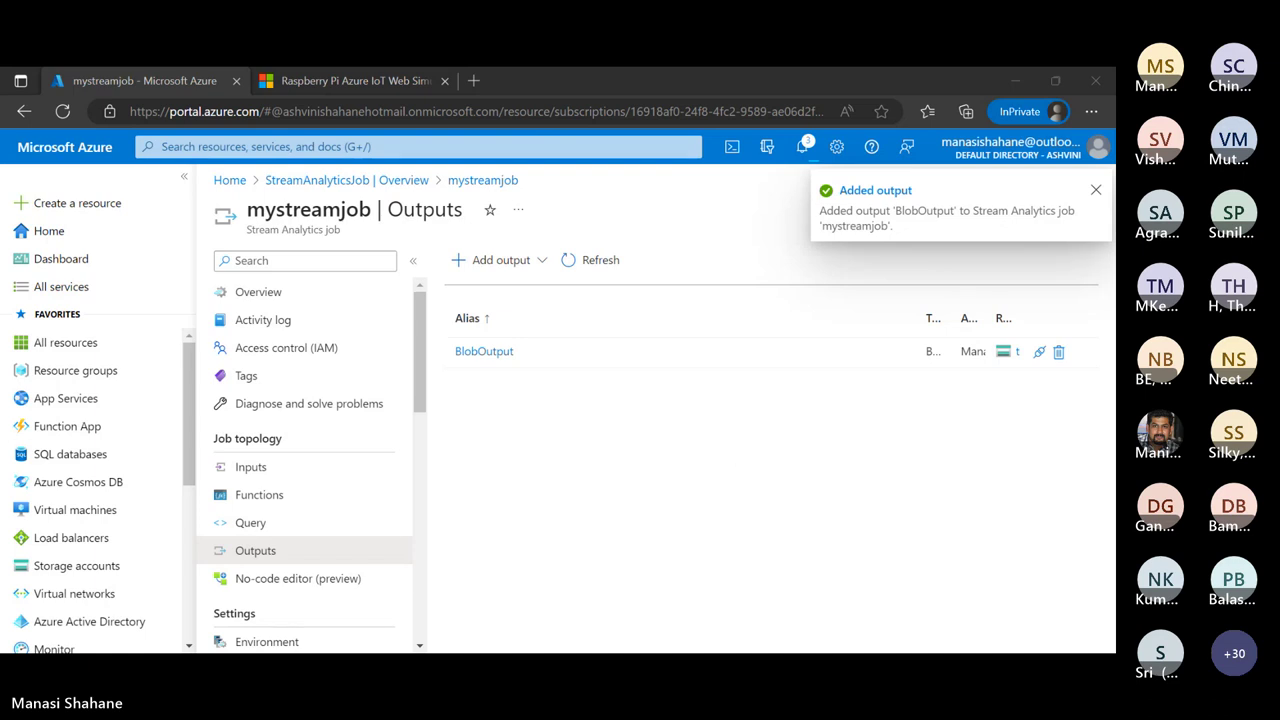
Check the notifications confirming BlobOutput's connection test succeeded
click(731, 458)
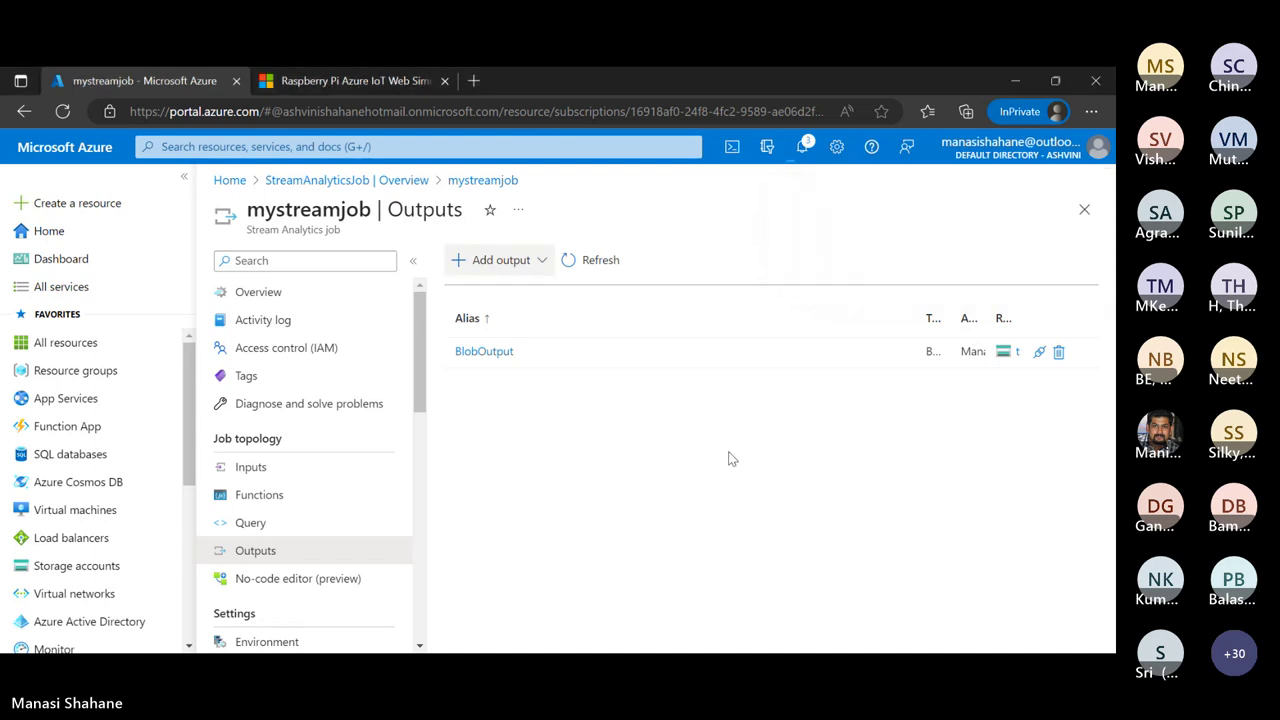
click(803, 148)
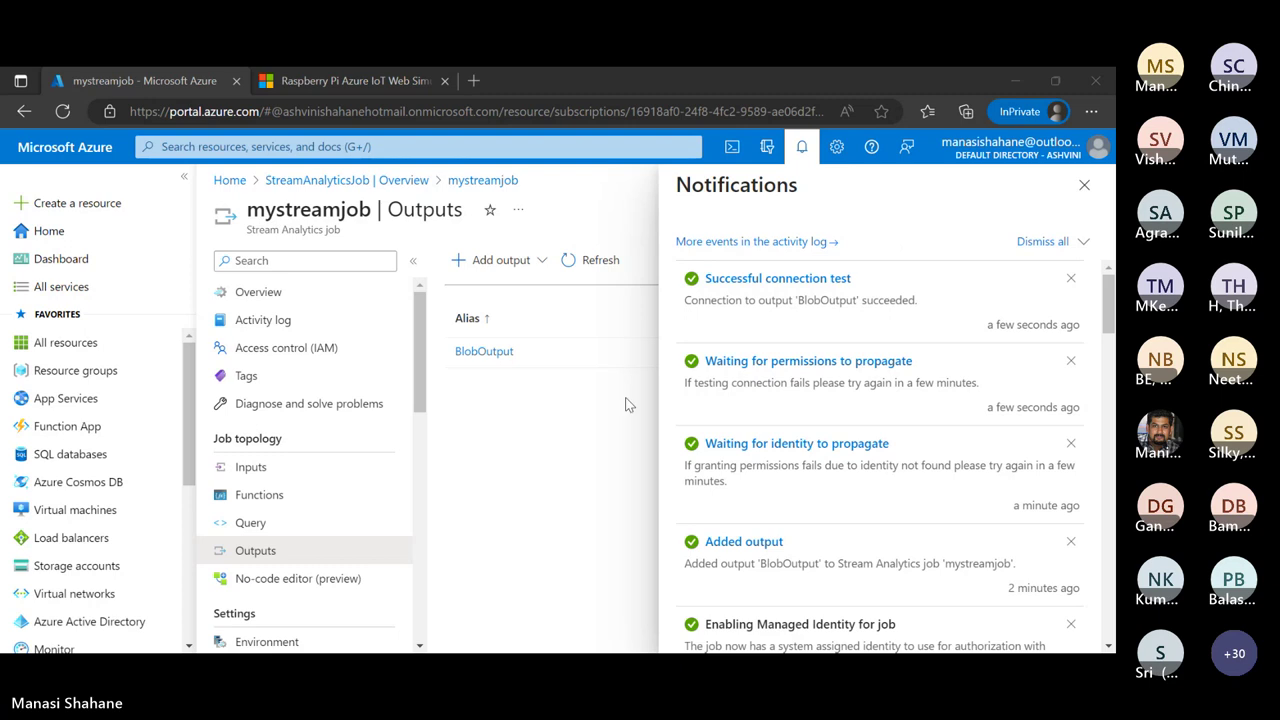
Return to mystreamjob's Overview page, showing status Created on StandardV2
click(1083, 190)
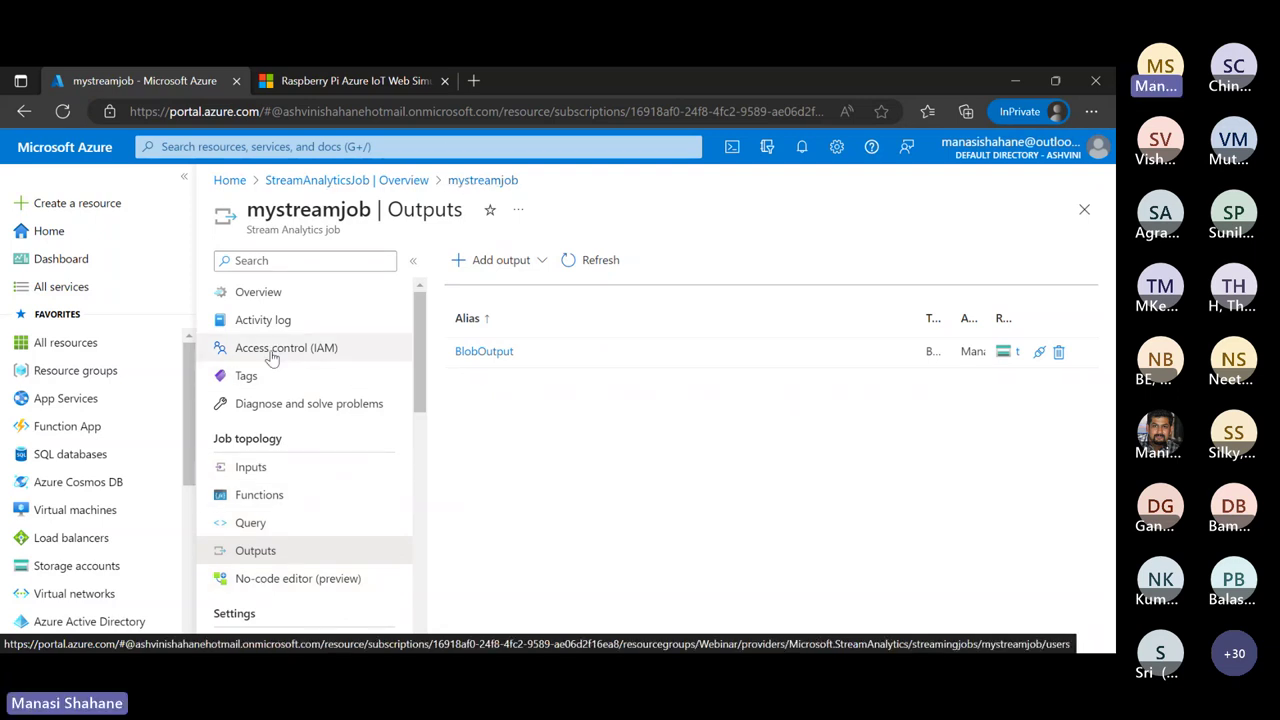
click(258, 292)
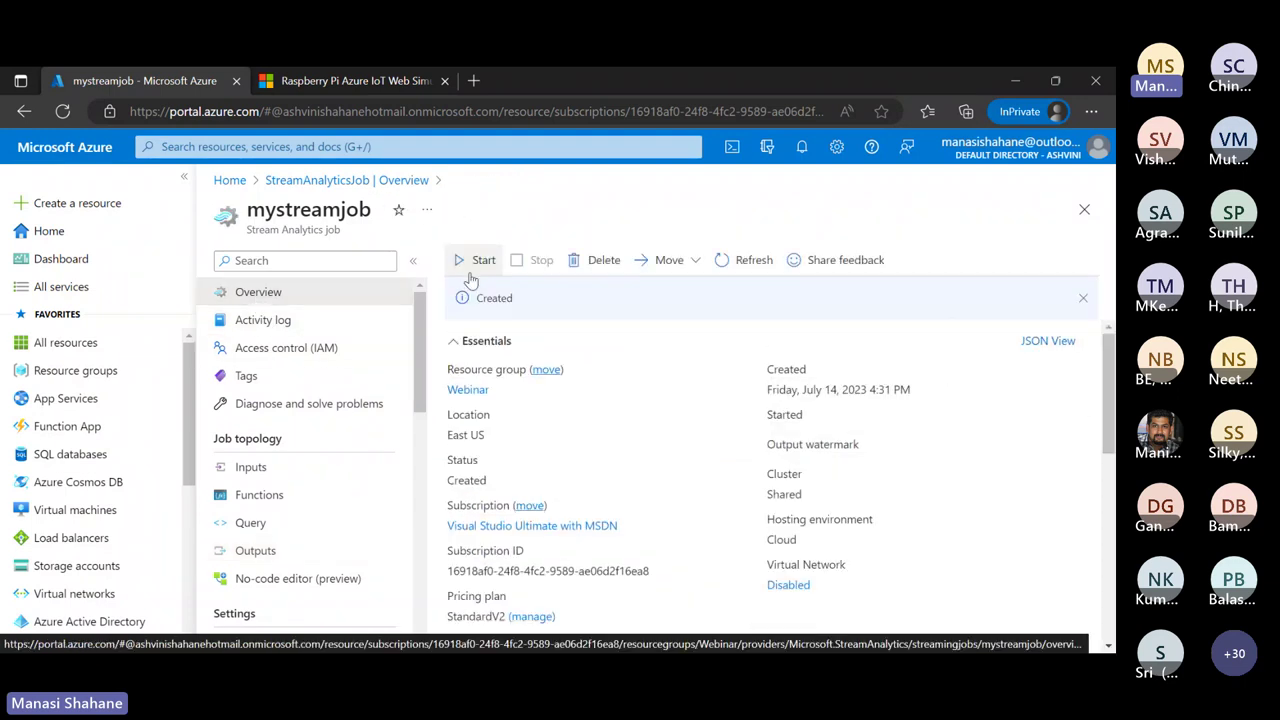
Start mystreamjob now and read the failure about an undefined query input alias
click(480, 264)
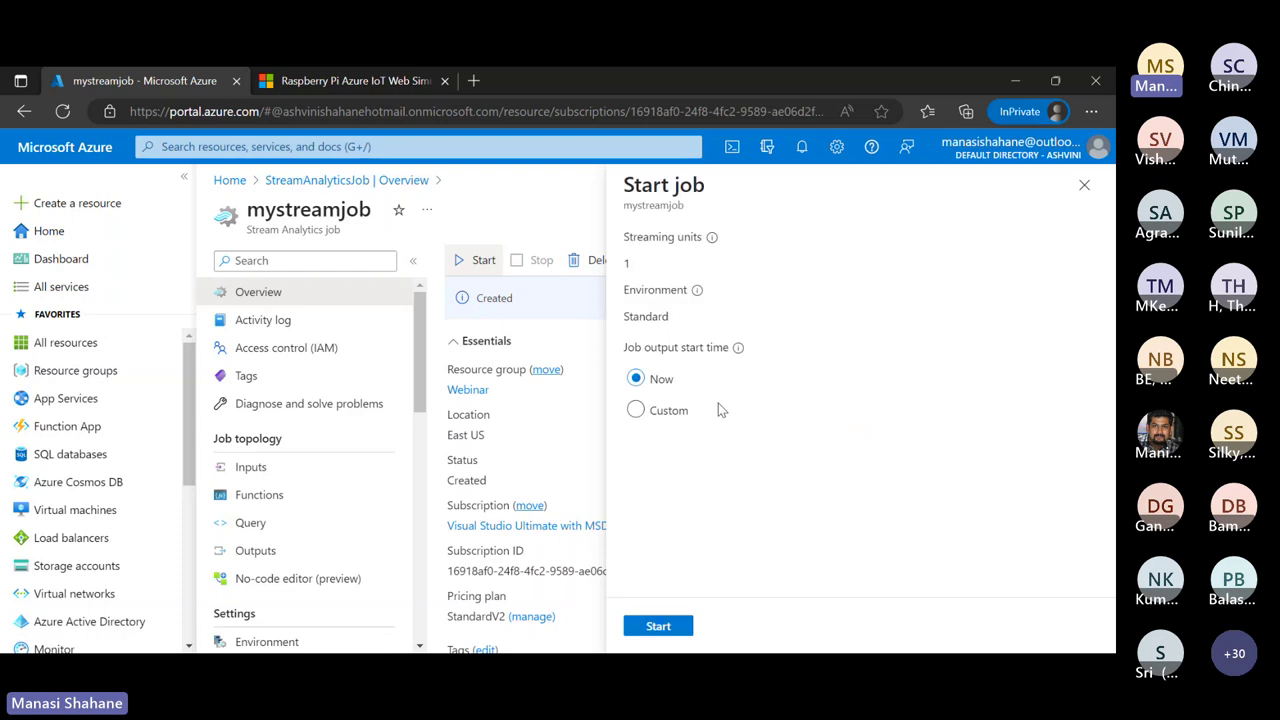
click(658, 626)
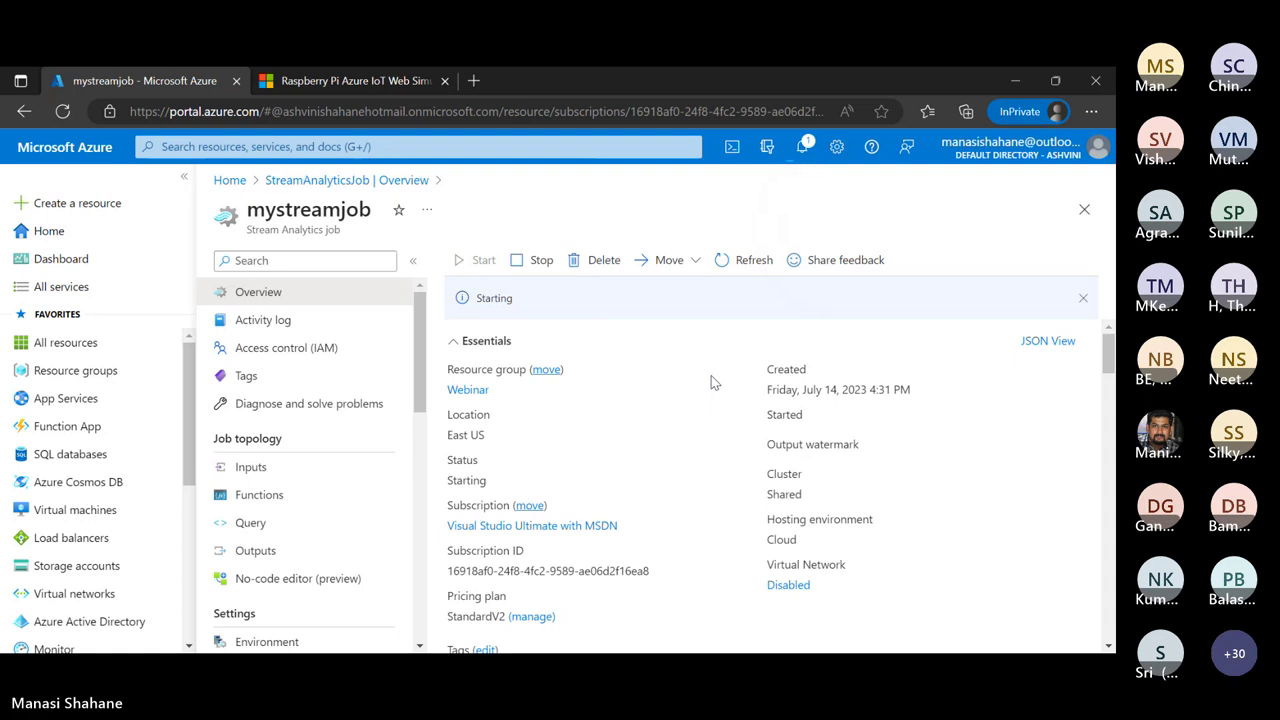
click(810, 150)
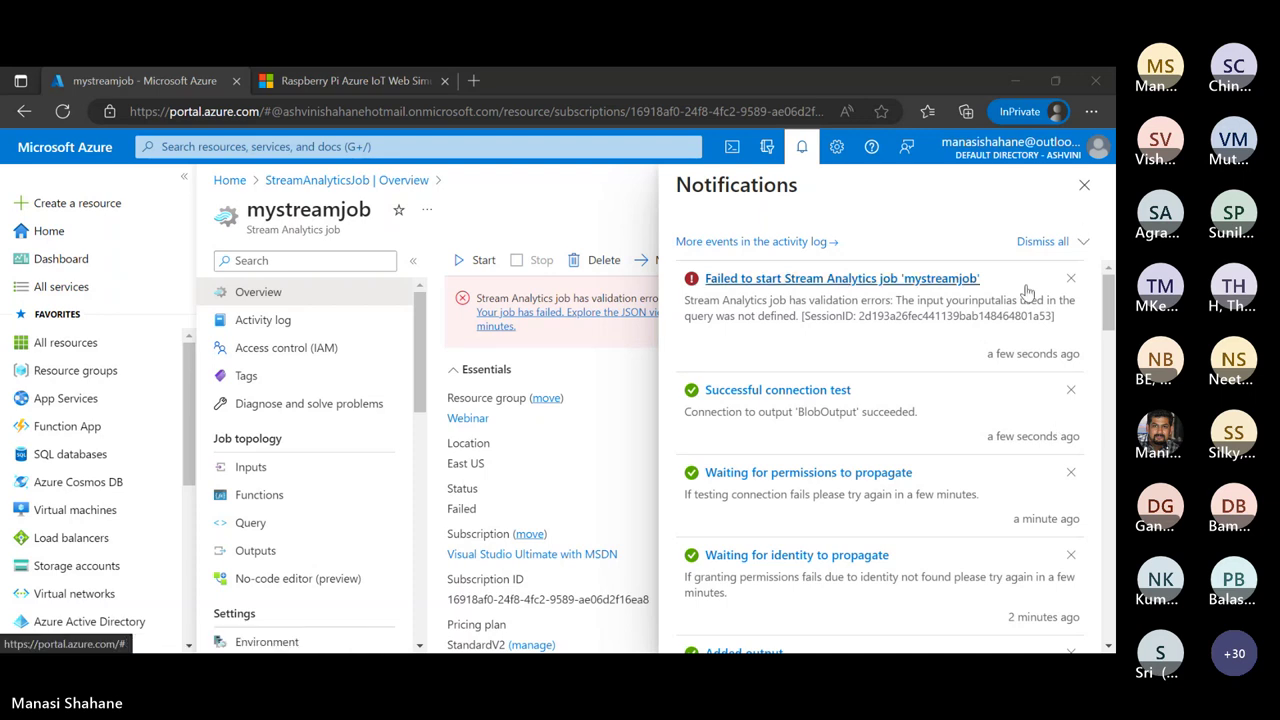
click(1084, 185)
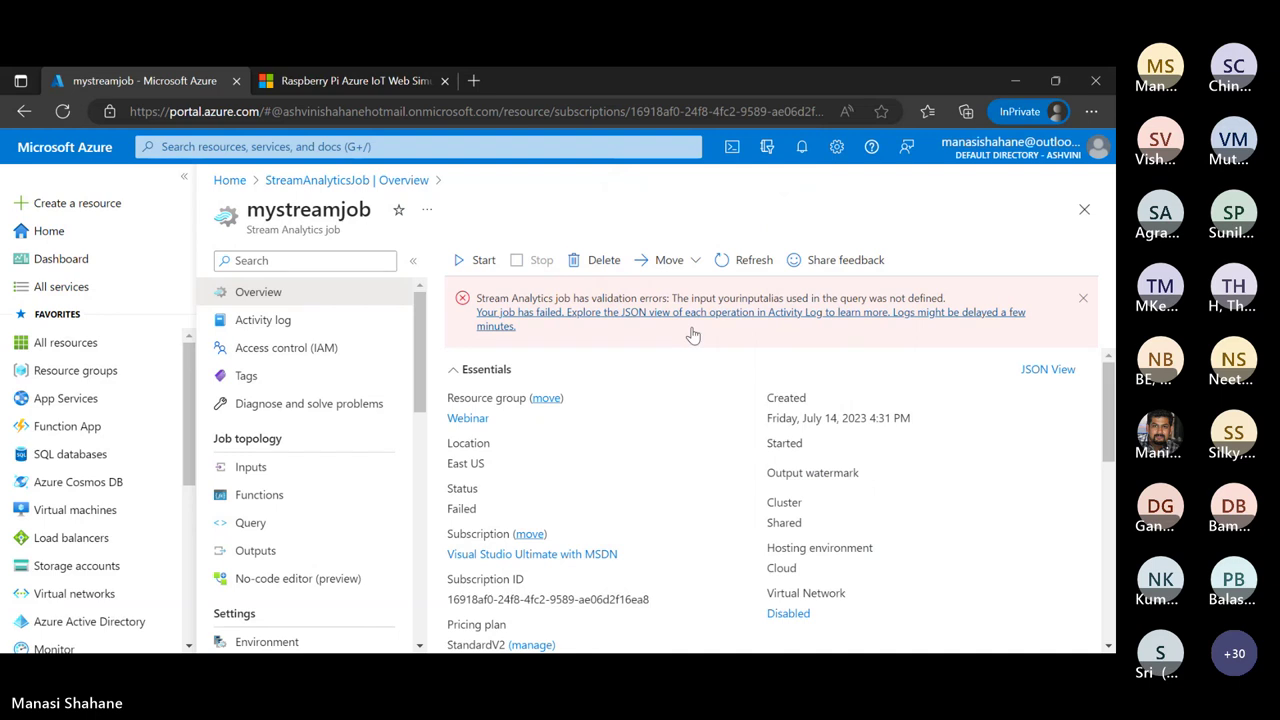
click(292, 480)
Test the IoThubInput connection, then delete IoThubInput from mystreamjob
click(490, 353)
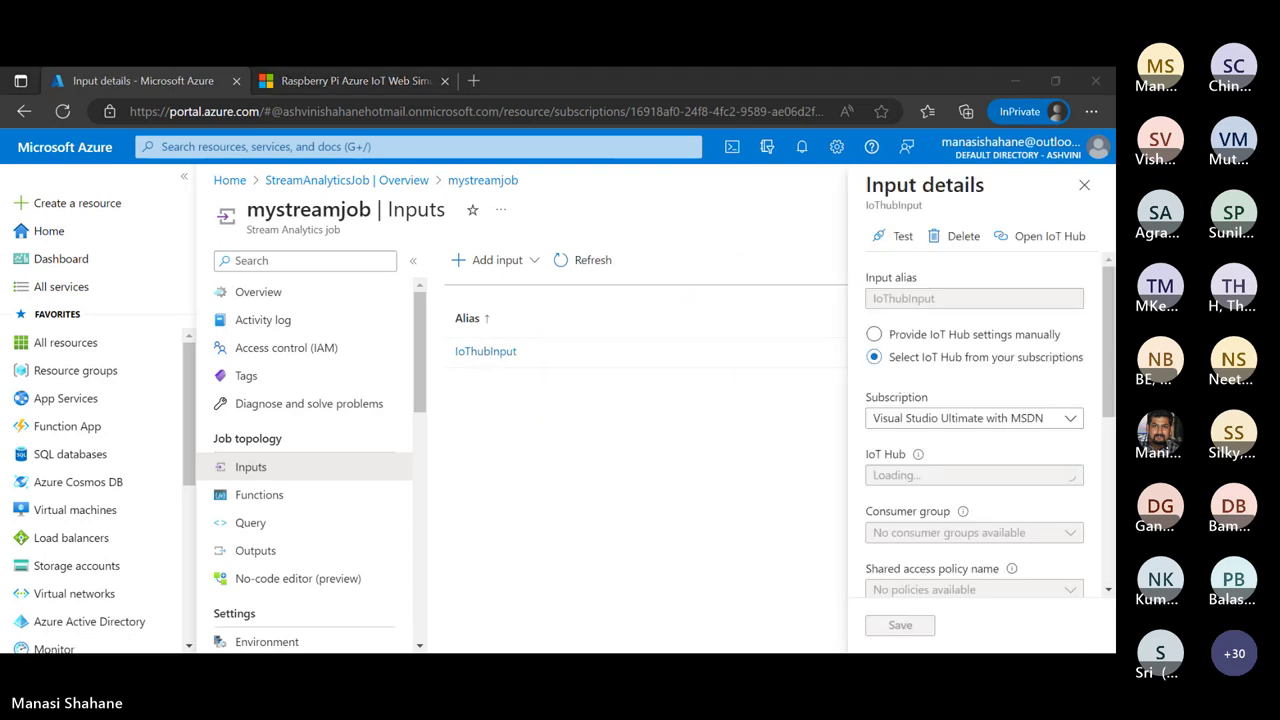
scroll(957, 388, down, 1)
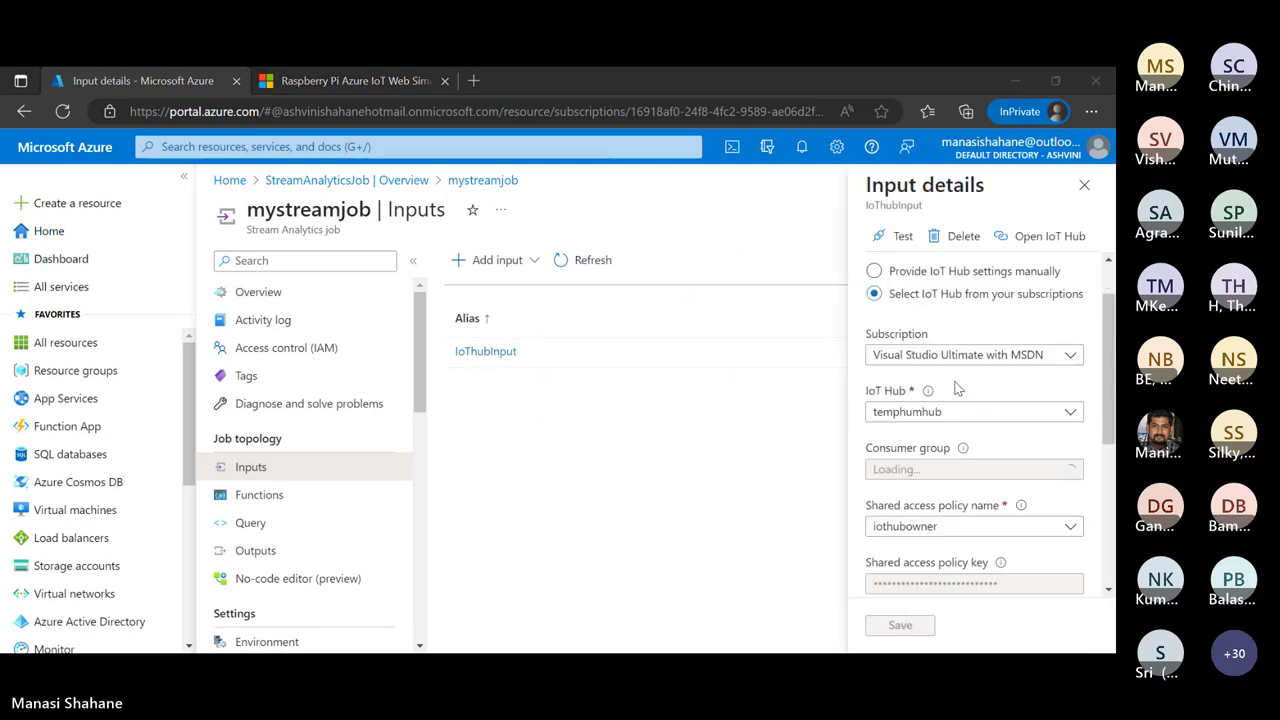
scroll(957, 388, down, 4)
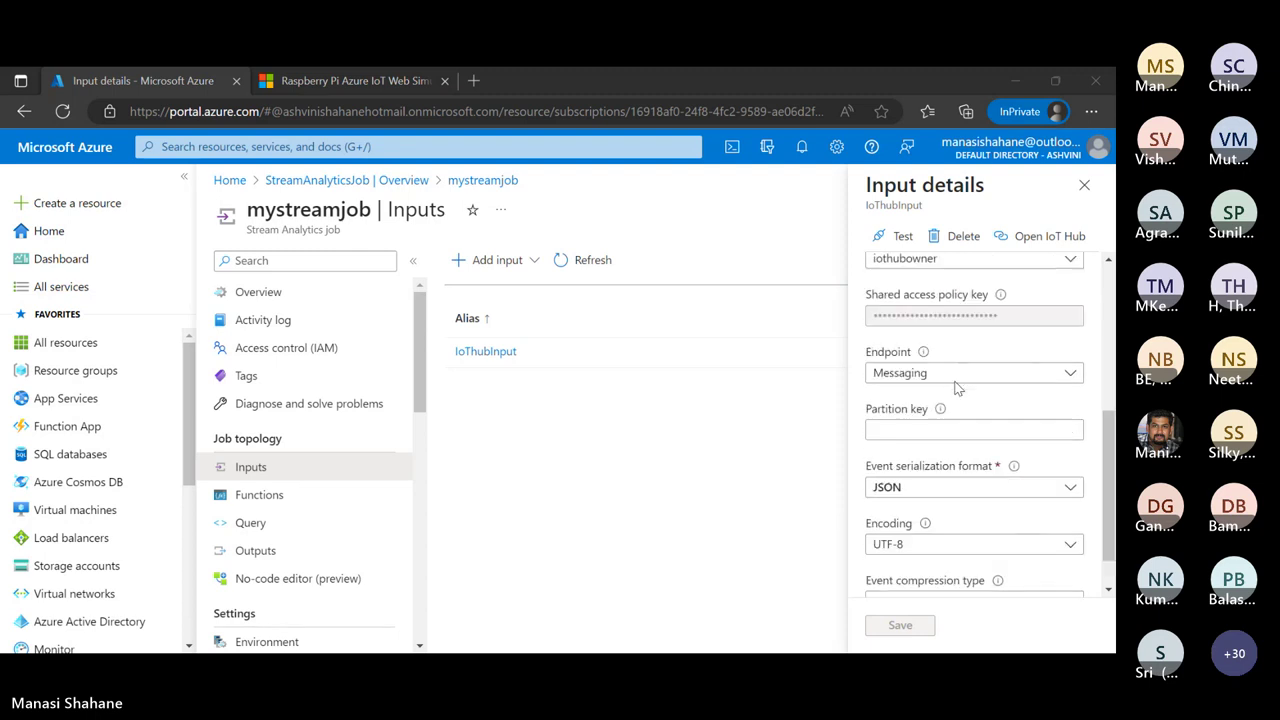
scroll(957, 388, up, 5)
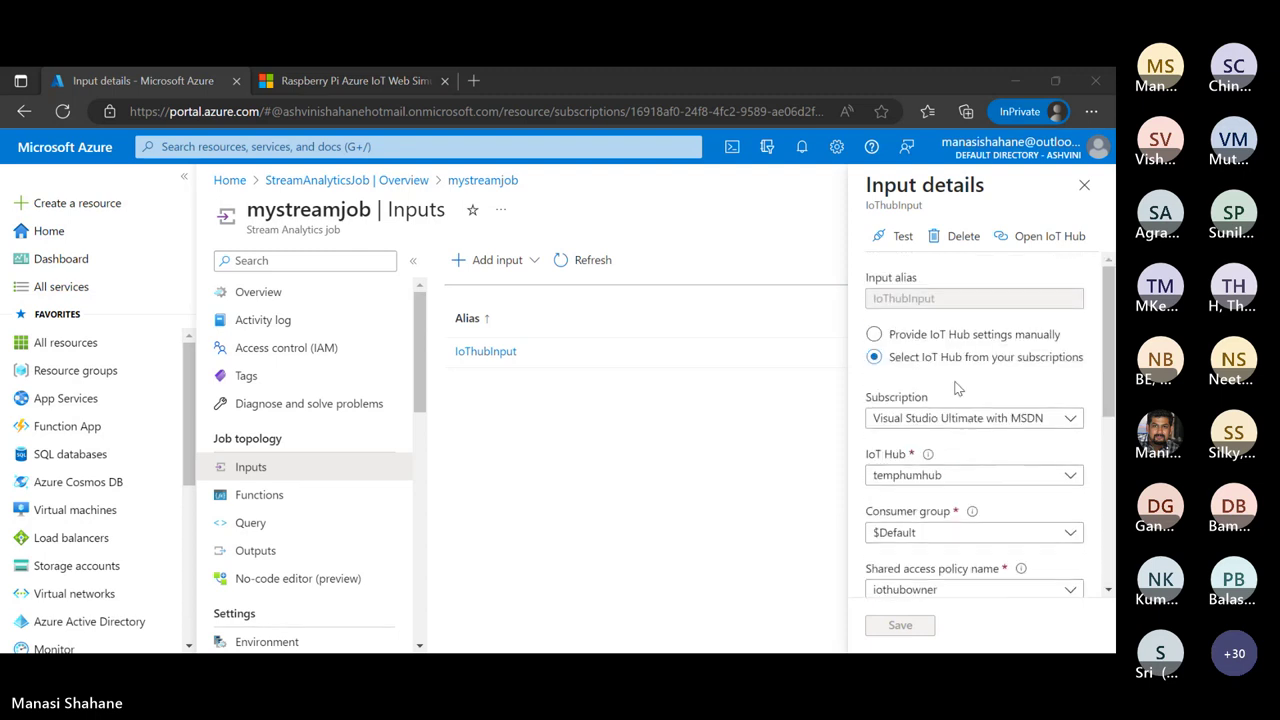
click(902, 240)
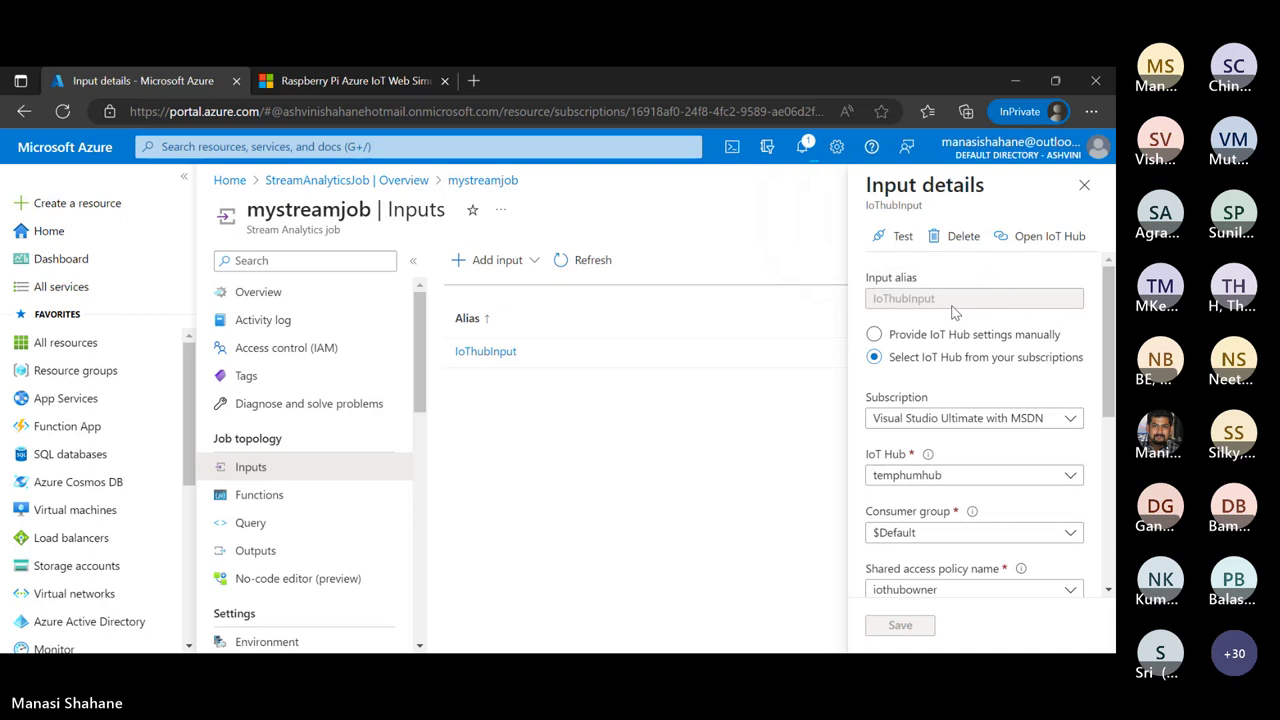
click(965, 236)
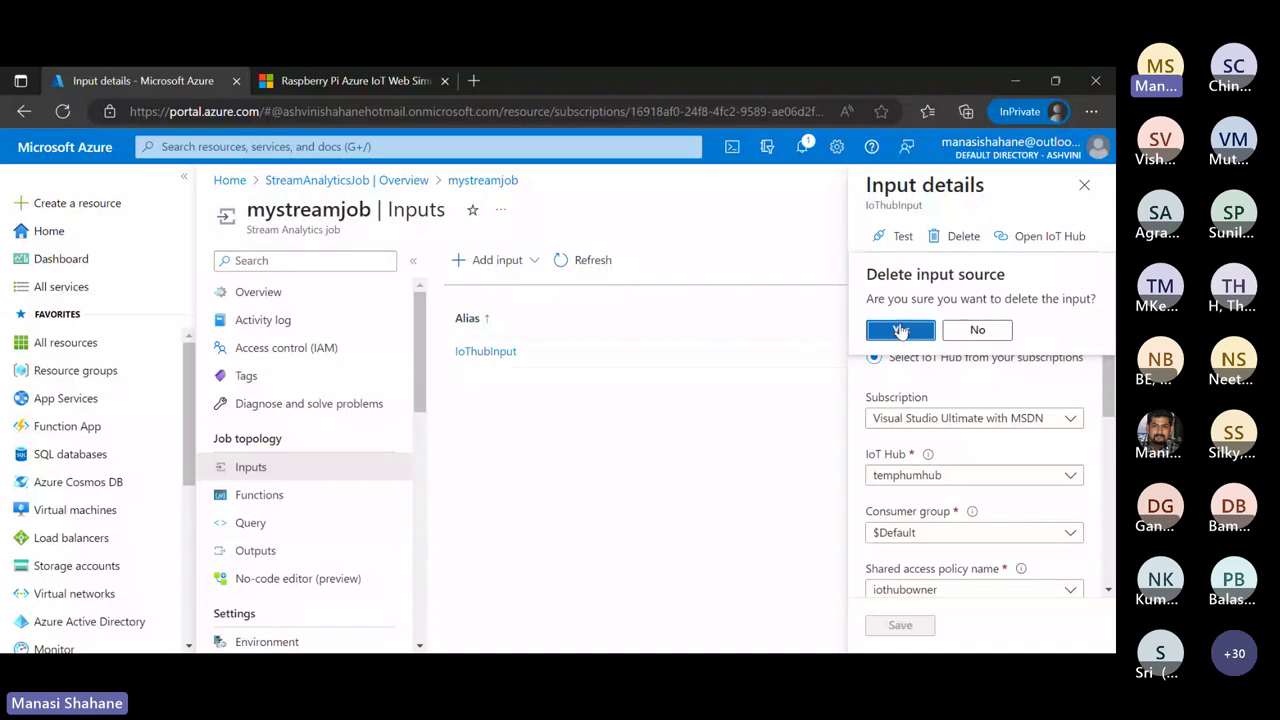
click(902, 330)
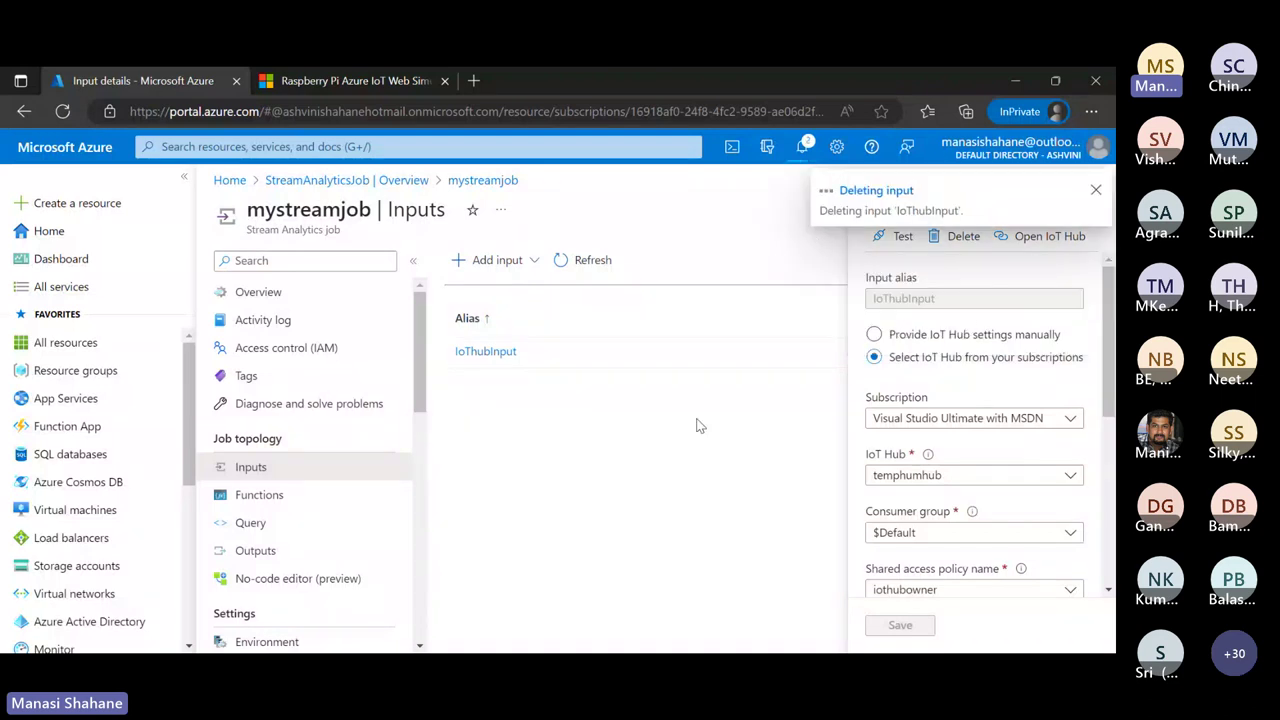
click(1097, 191)
click(1090, 186)
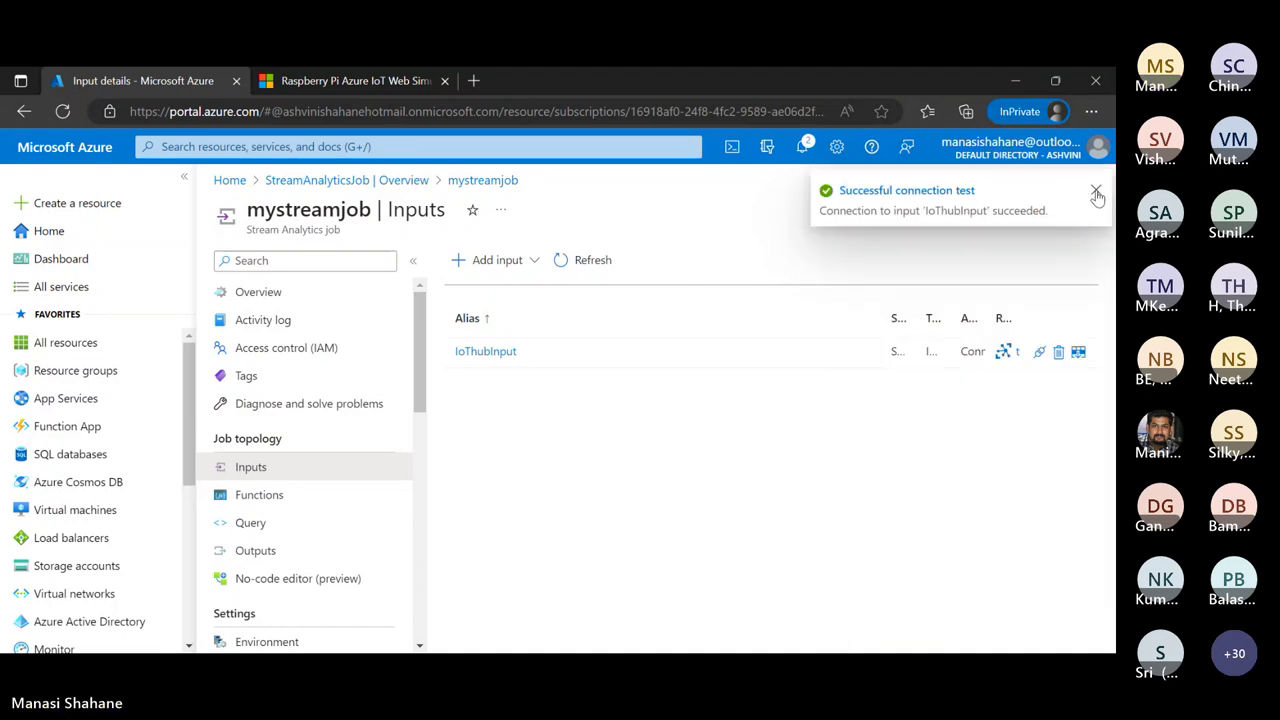
Refresh the empty Inputs list and begin adding a new IoT Hub input
click(566, 260)
click(528, 262)
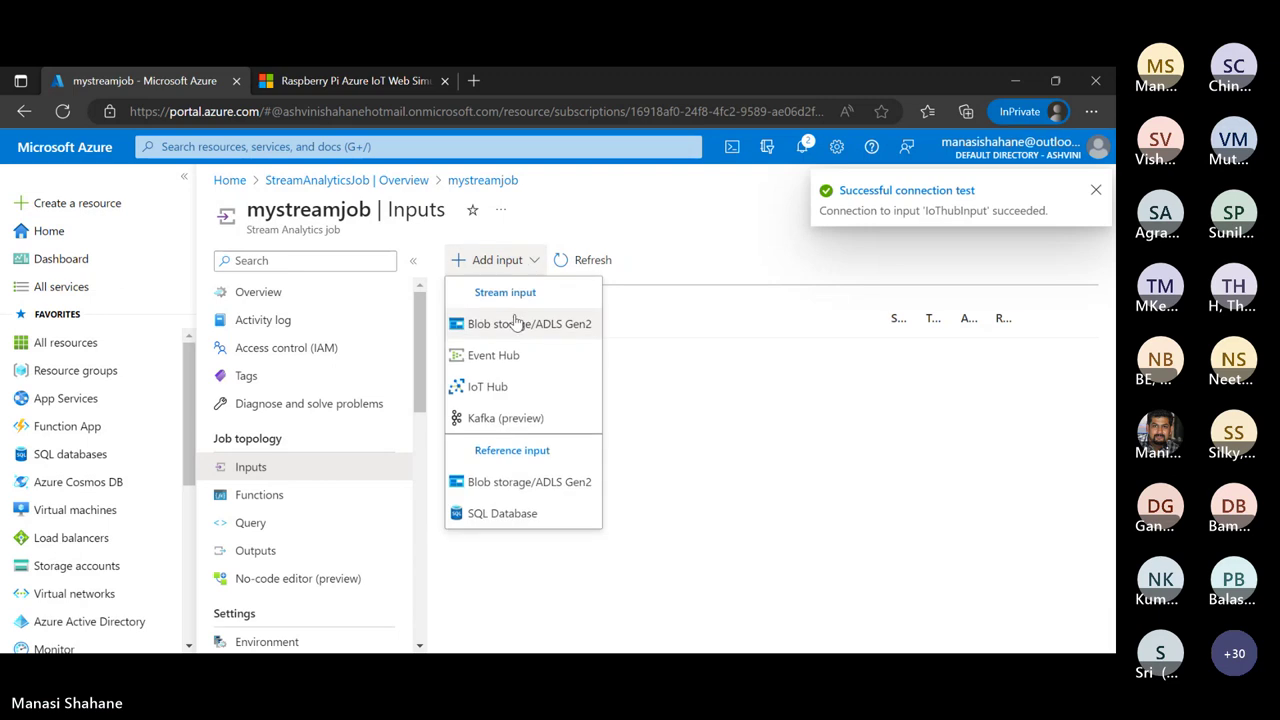
click(514, 392)
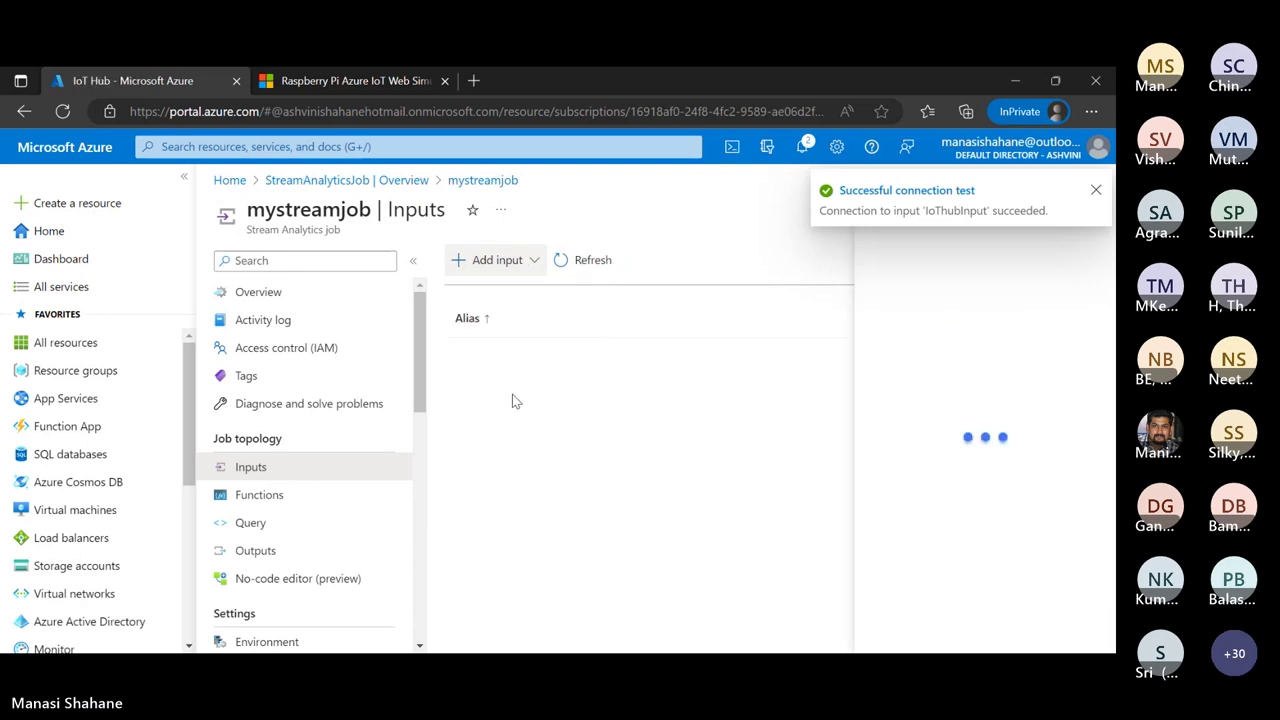
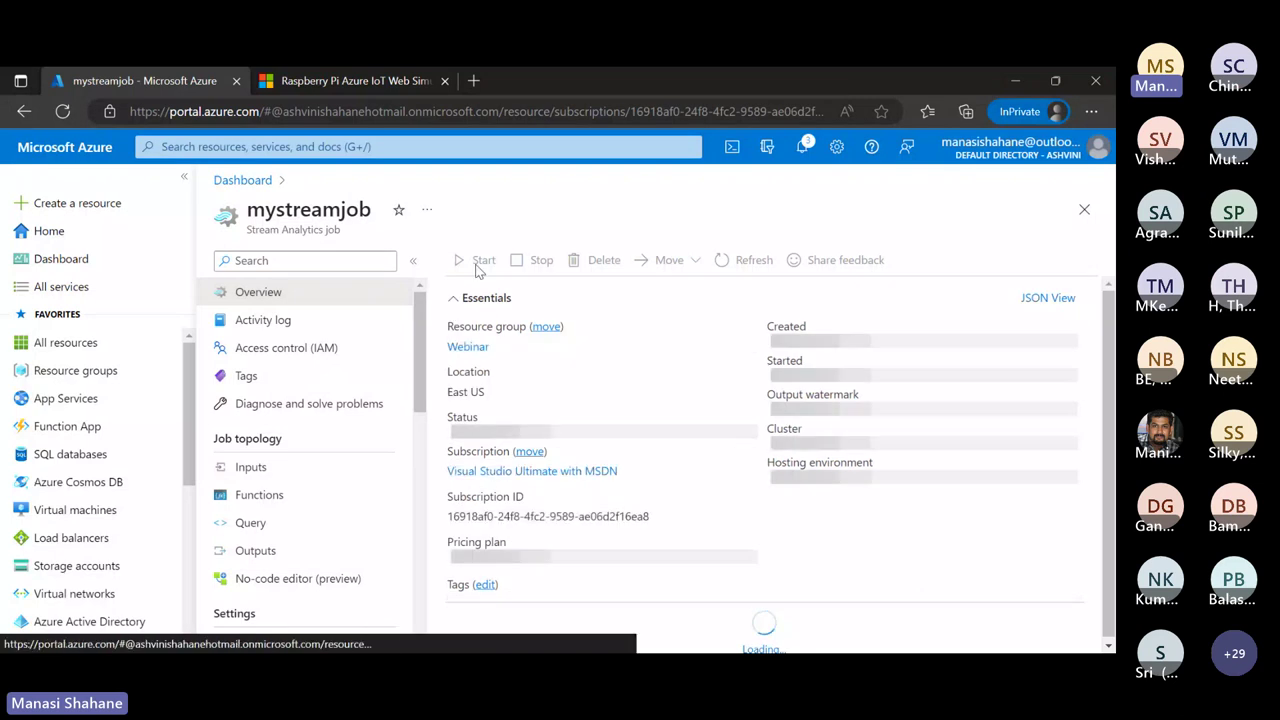
click(479, 262)
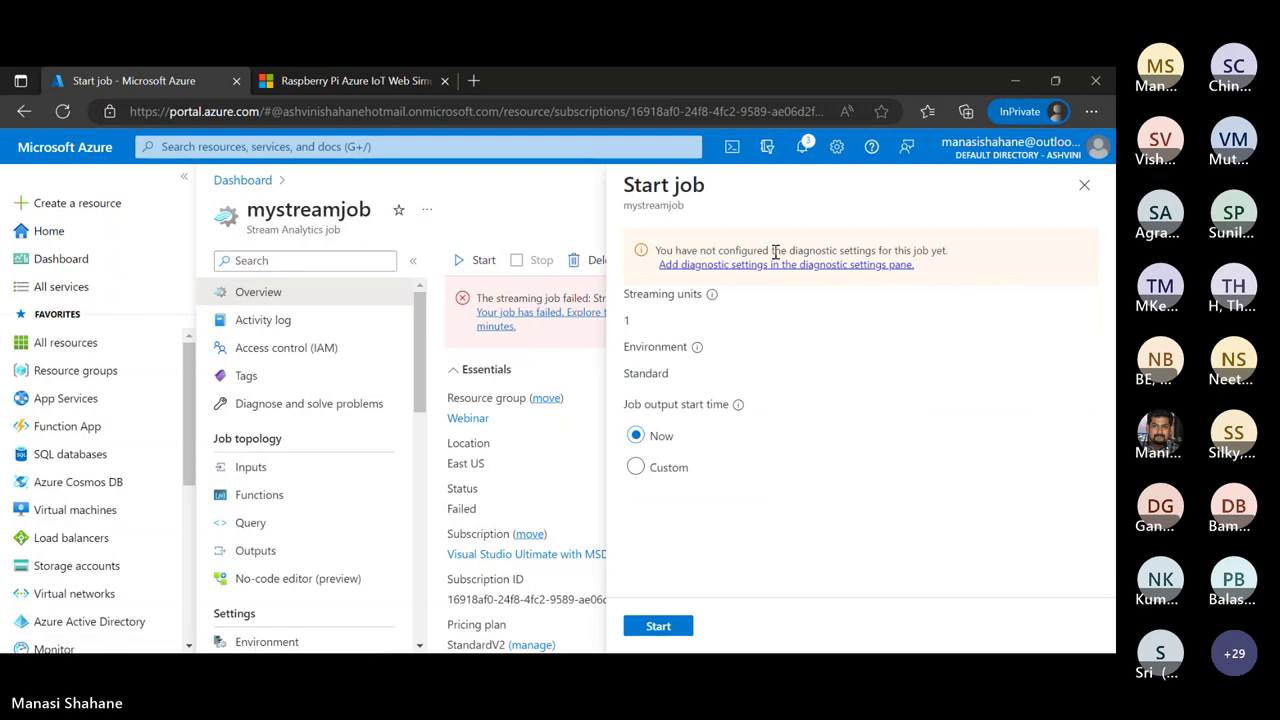
click(824, 266)
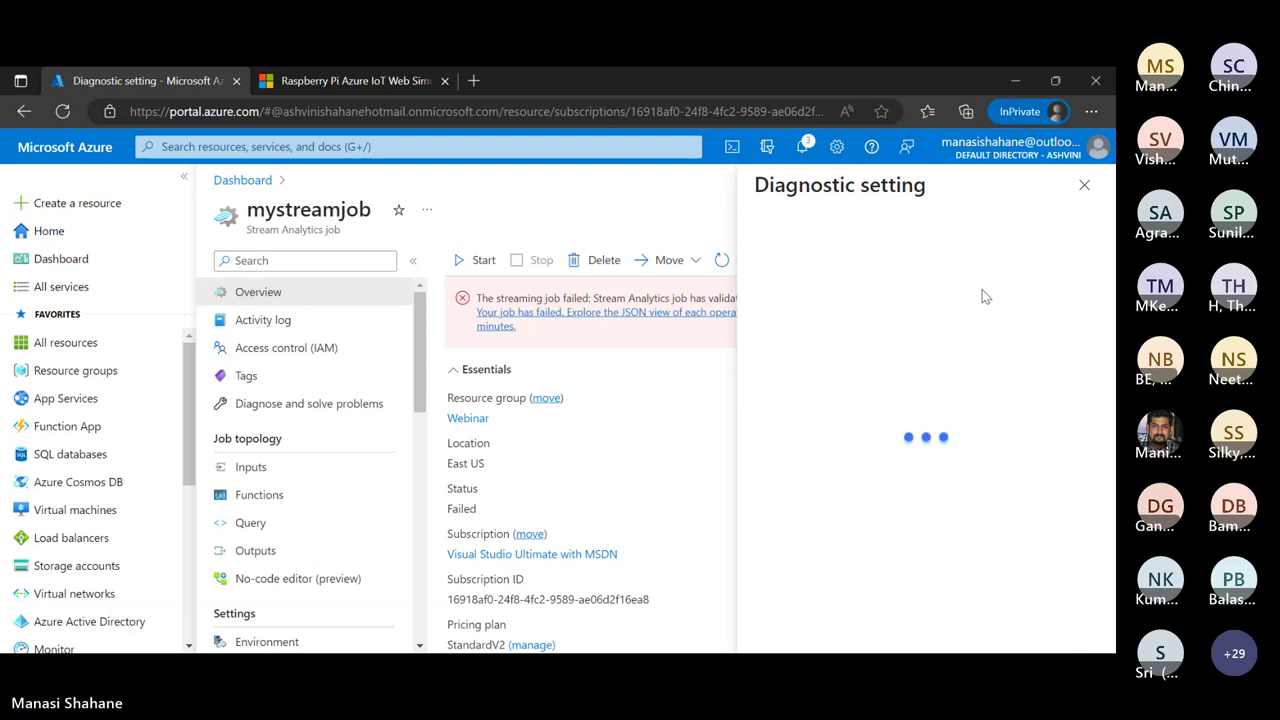
click(1088, 192)
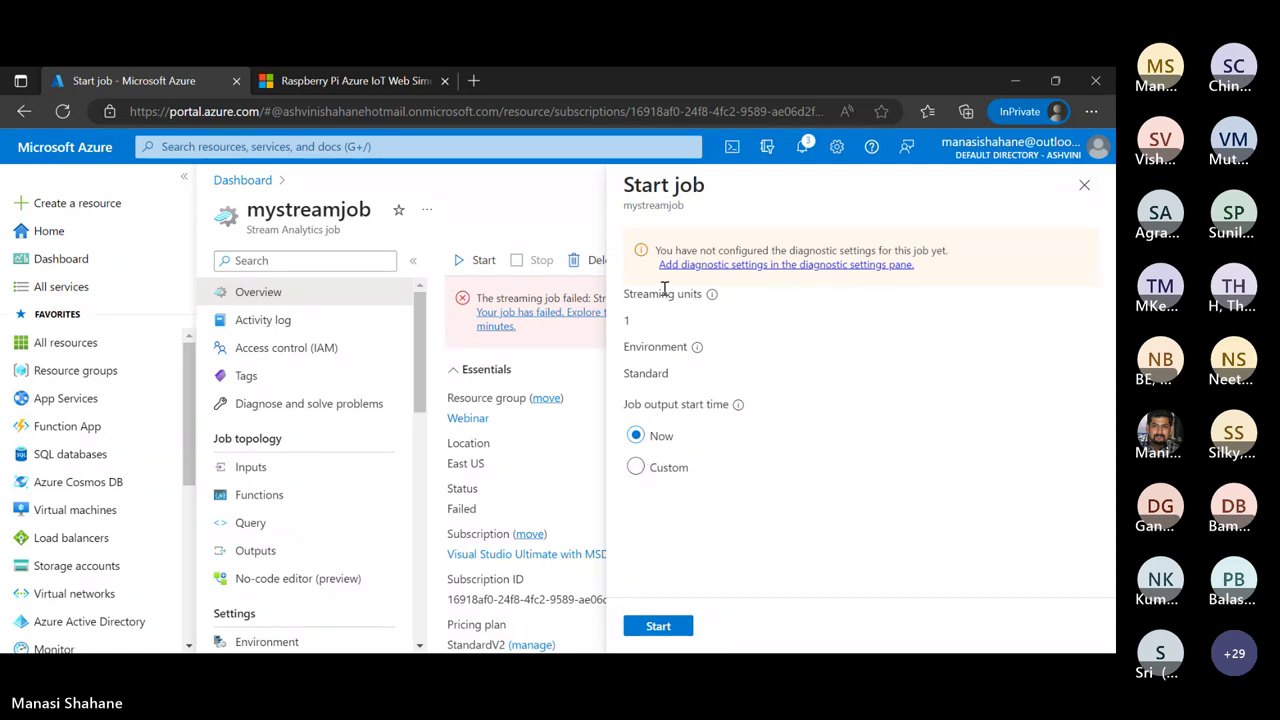
click(637, 468)
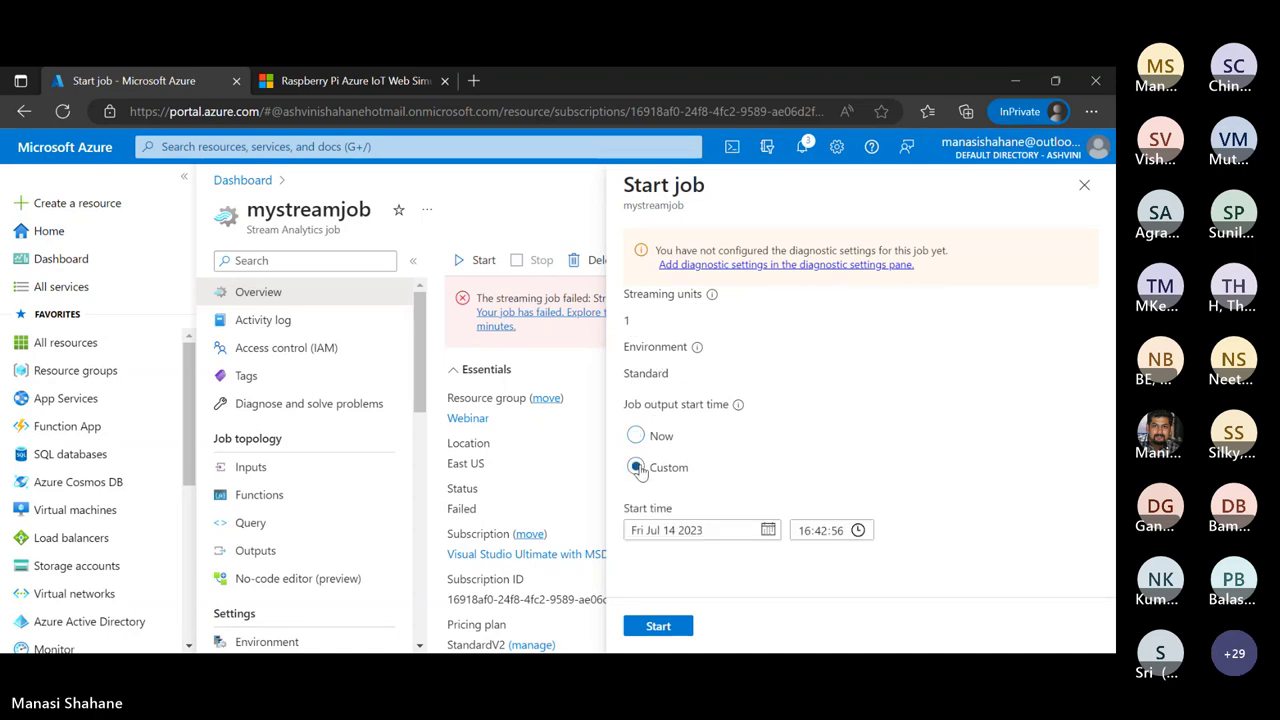
click(636, 436)
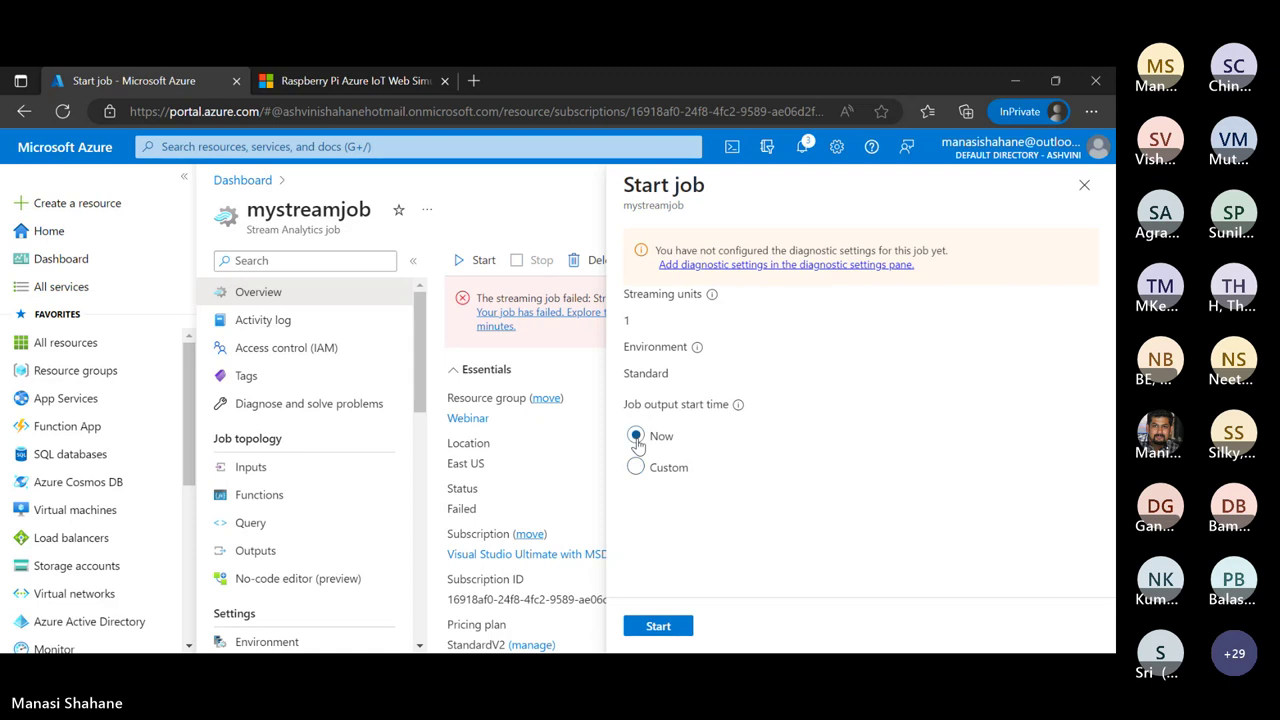
click(1084, 185)
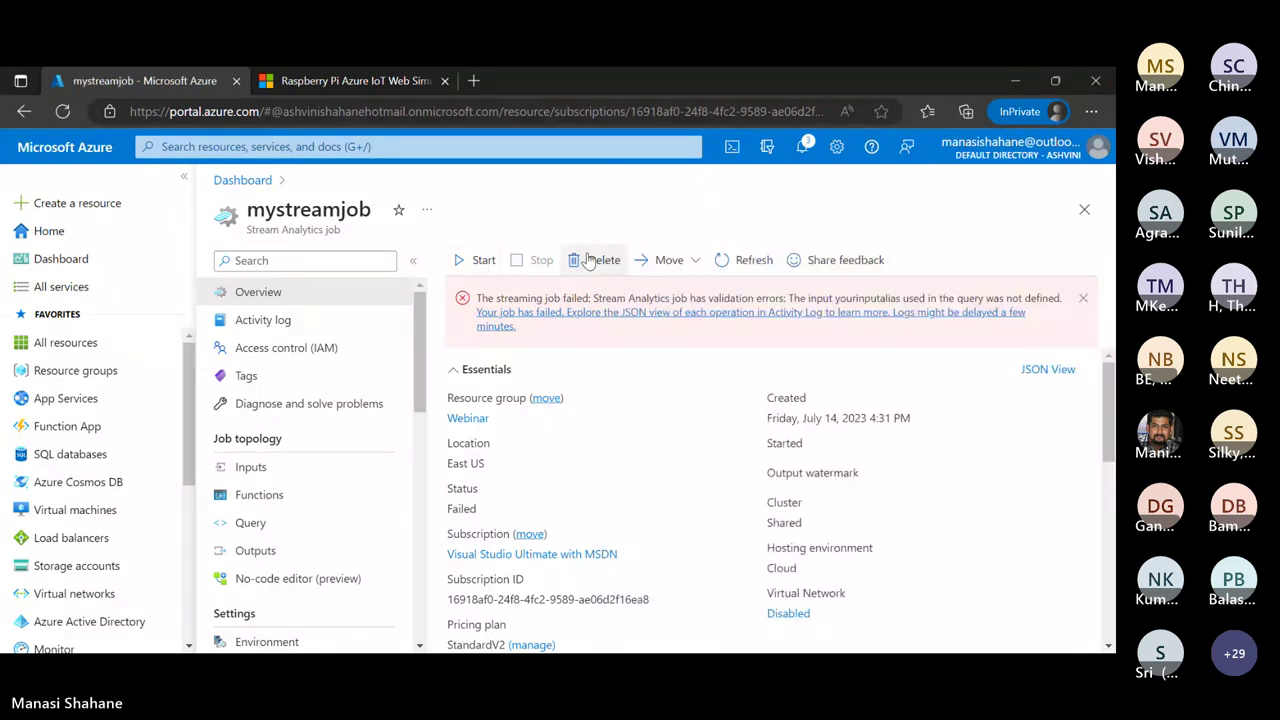
scroll(565, 458, down, 1)
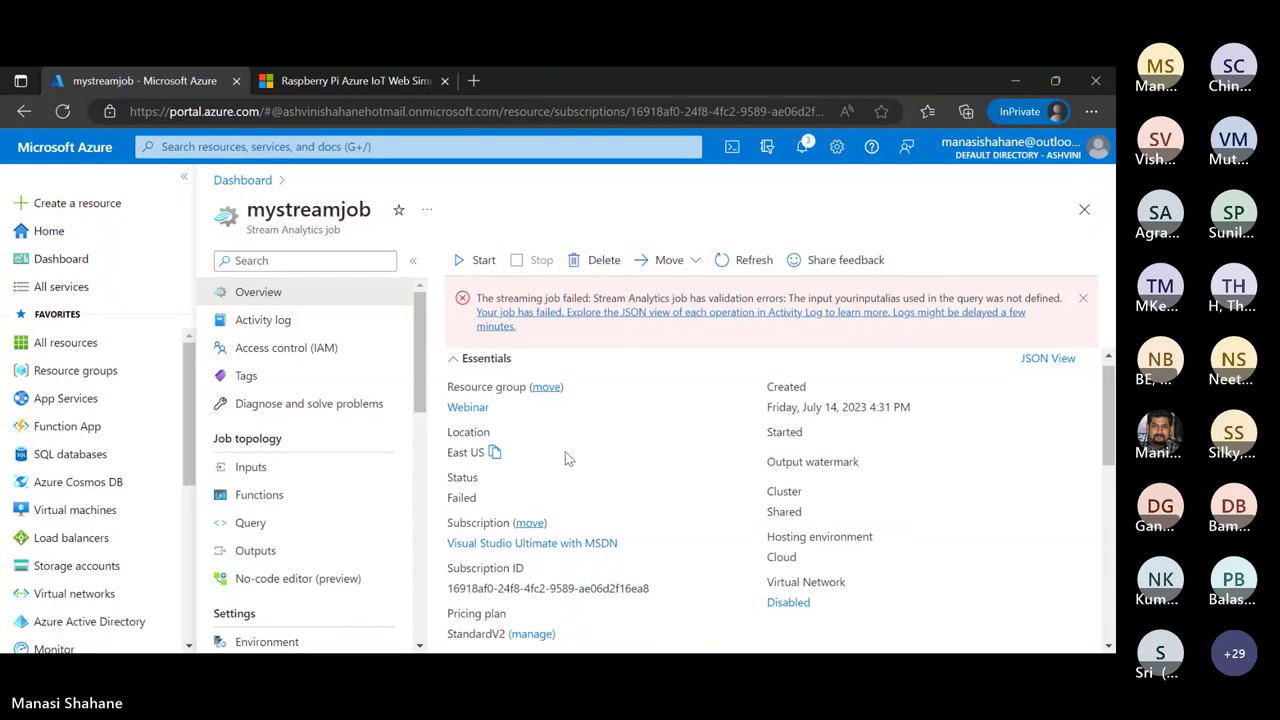
scroll(565, 458, up, 1)
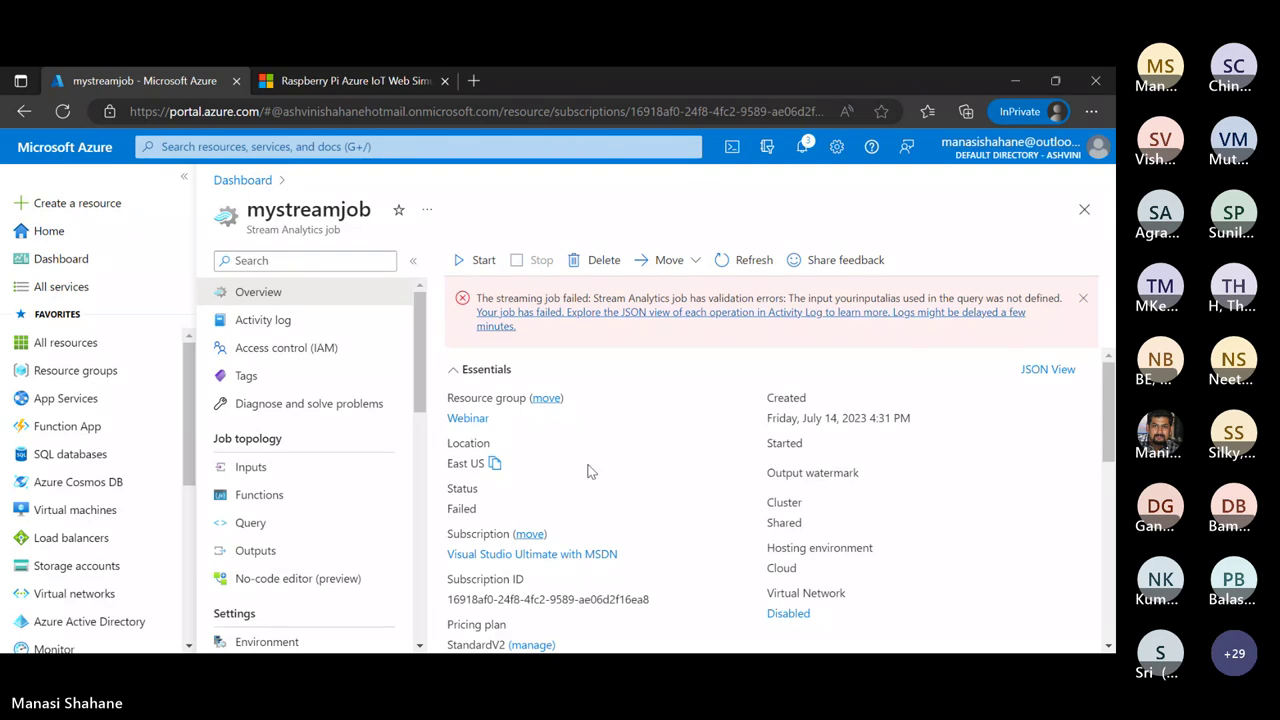
scroll(588, 470, down, 3)
scroll(590, 471, down, 5)
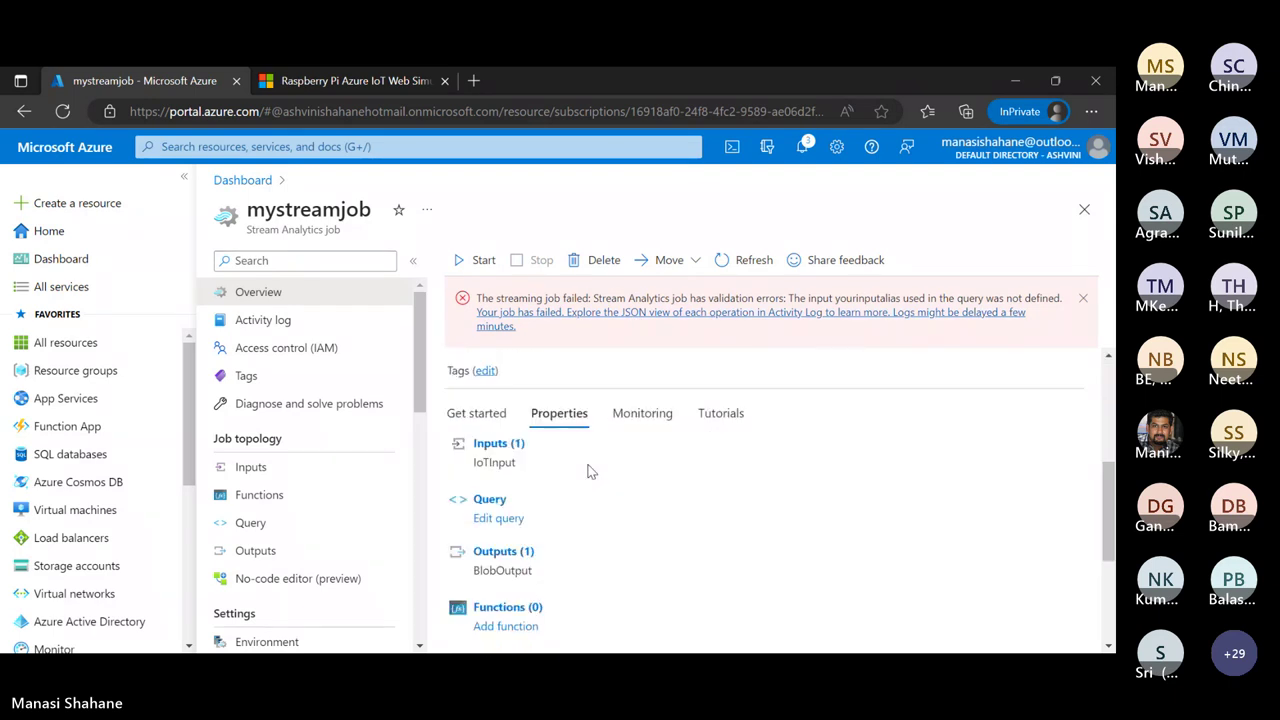
scroll(590, 472, up, 10)
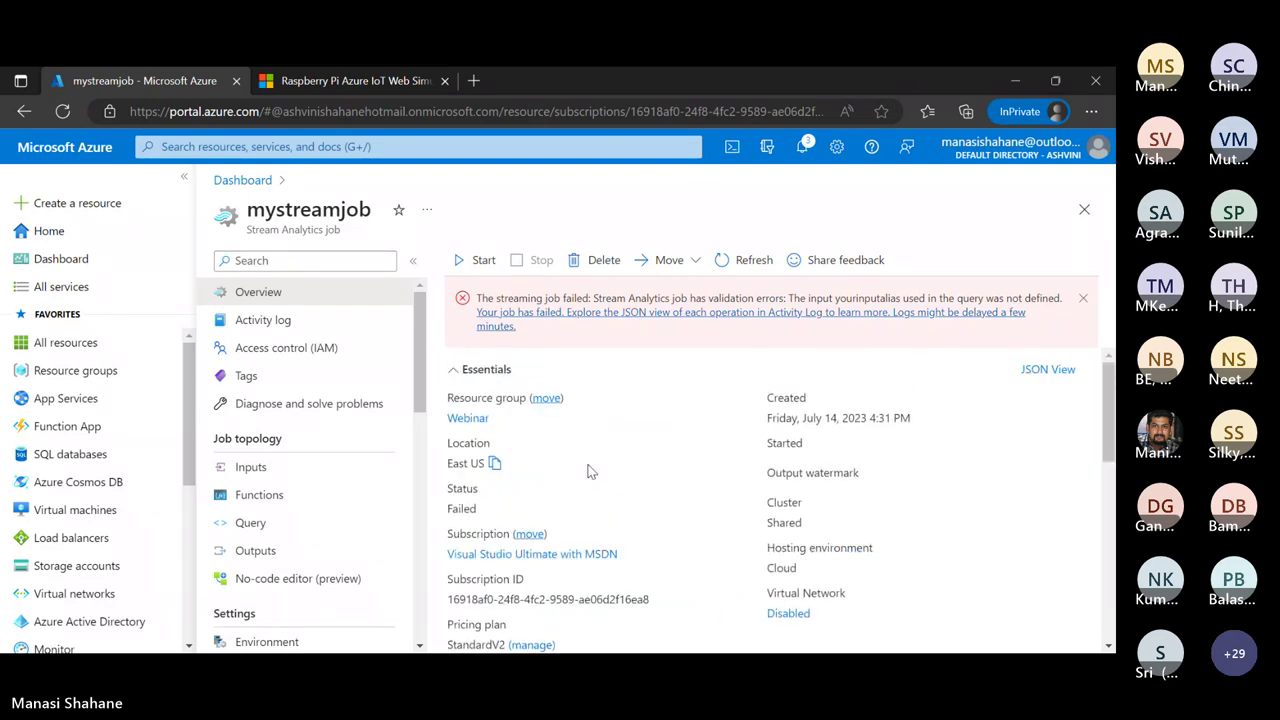
click(335, 404)
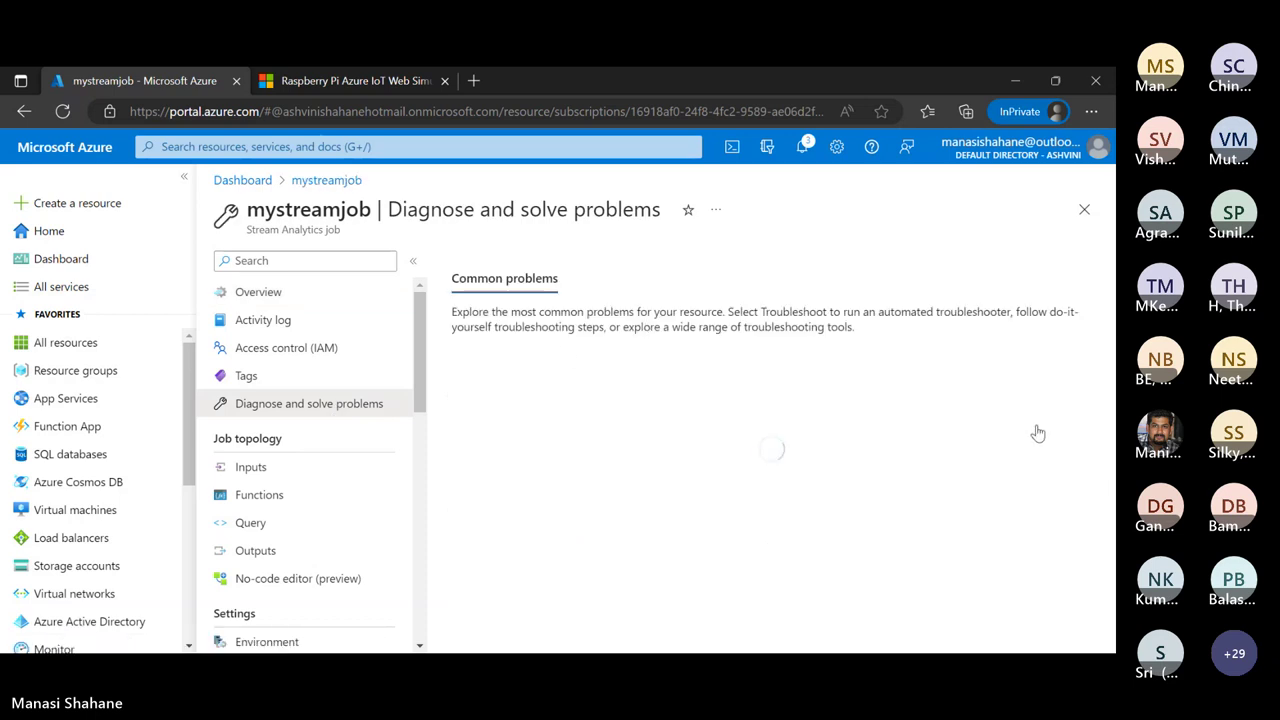
click(257, 291)
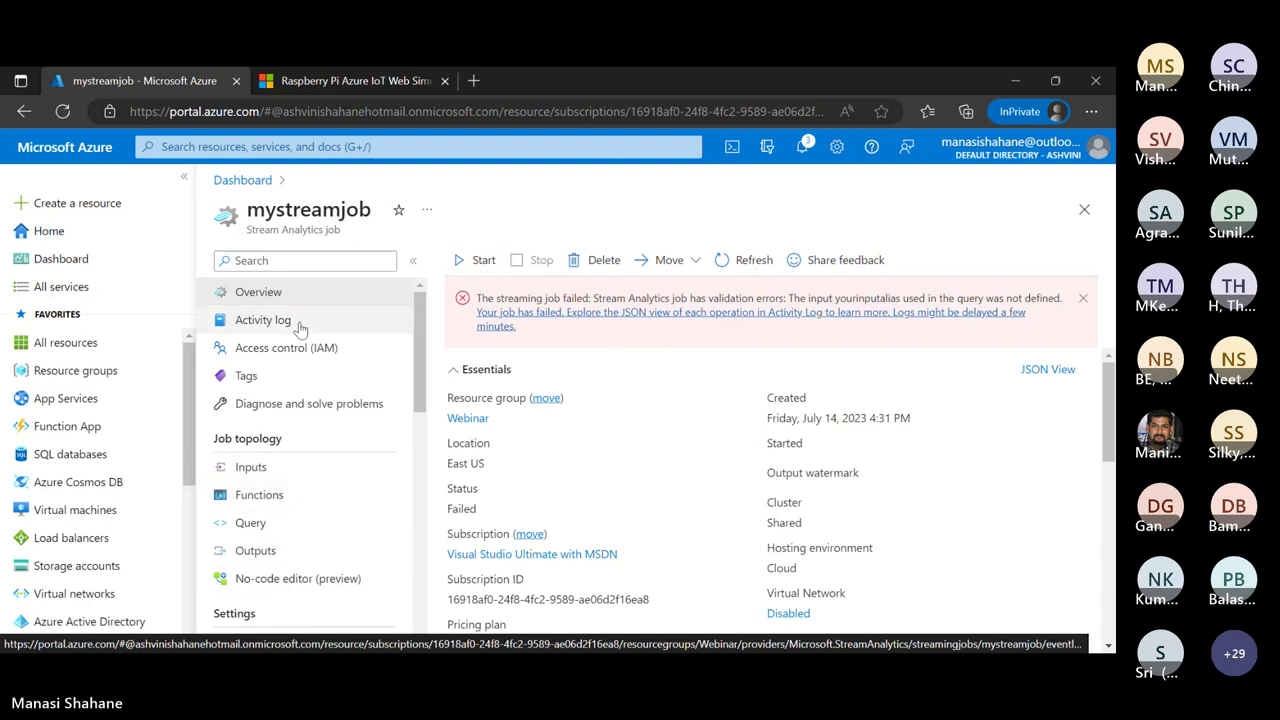
Delete the failed Stream Analytics job, confirming by entering the name 'mystreamjob'
click(593, 262)
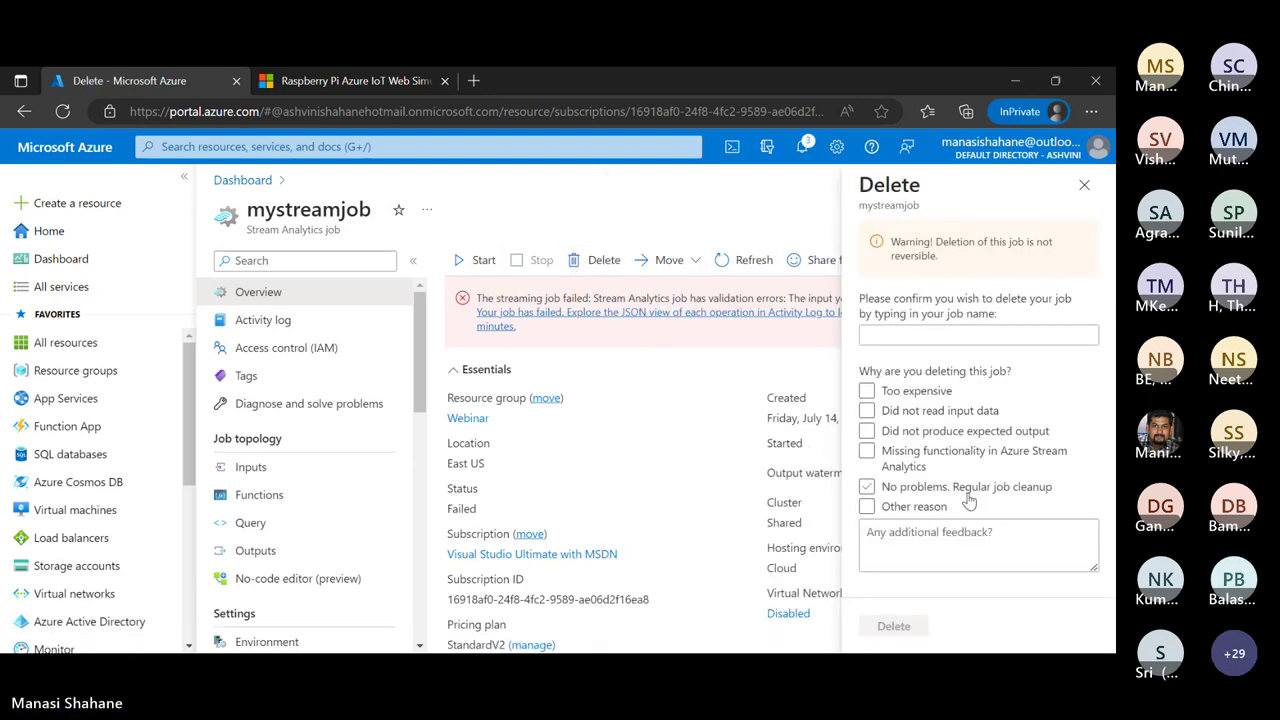
click(920, 334)
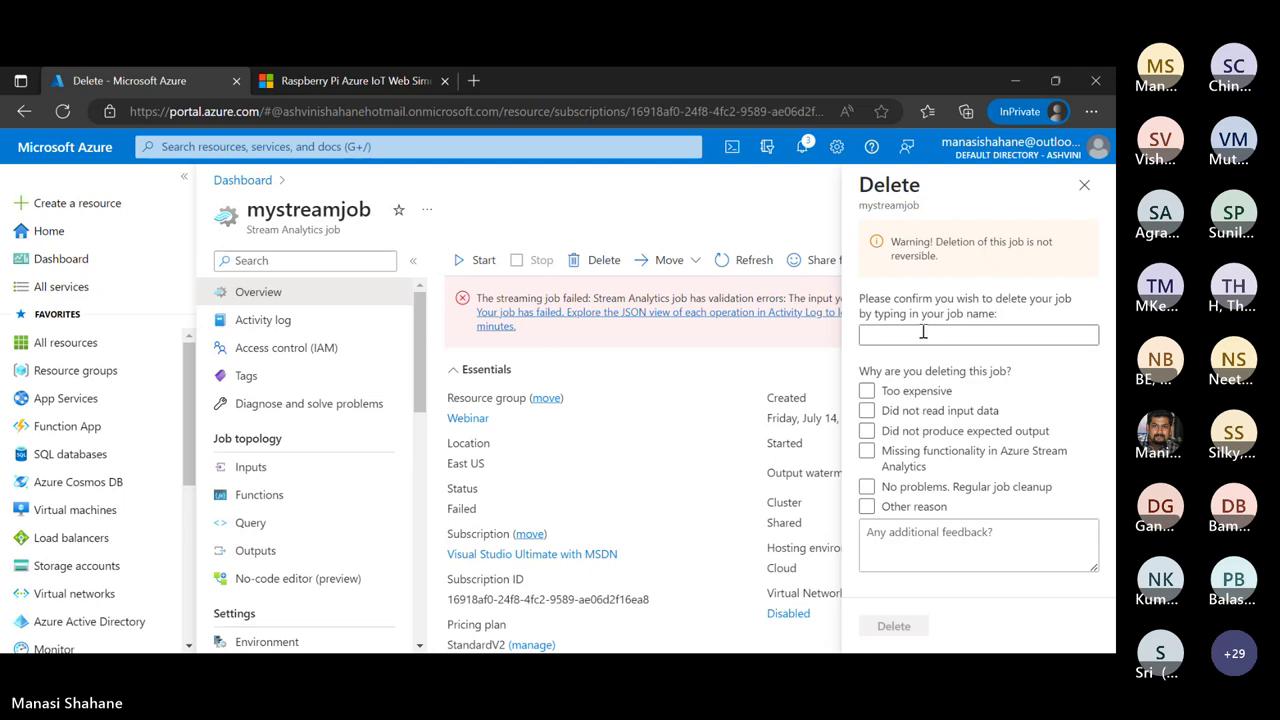
text(myst)
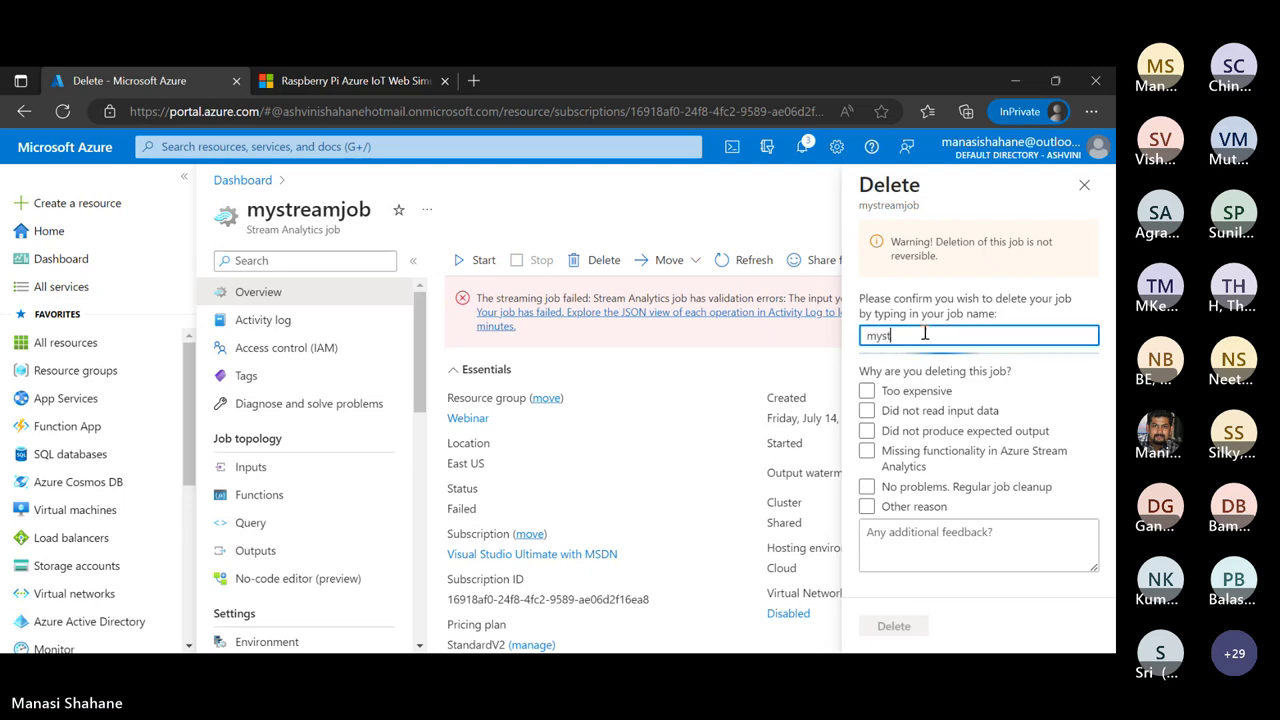
text(reamjob)
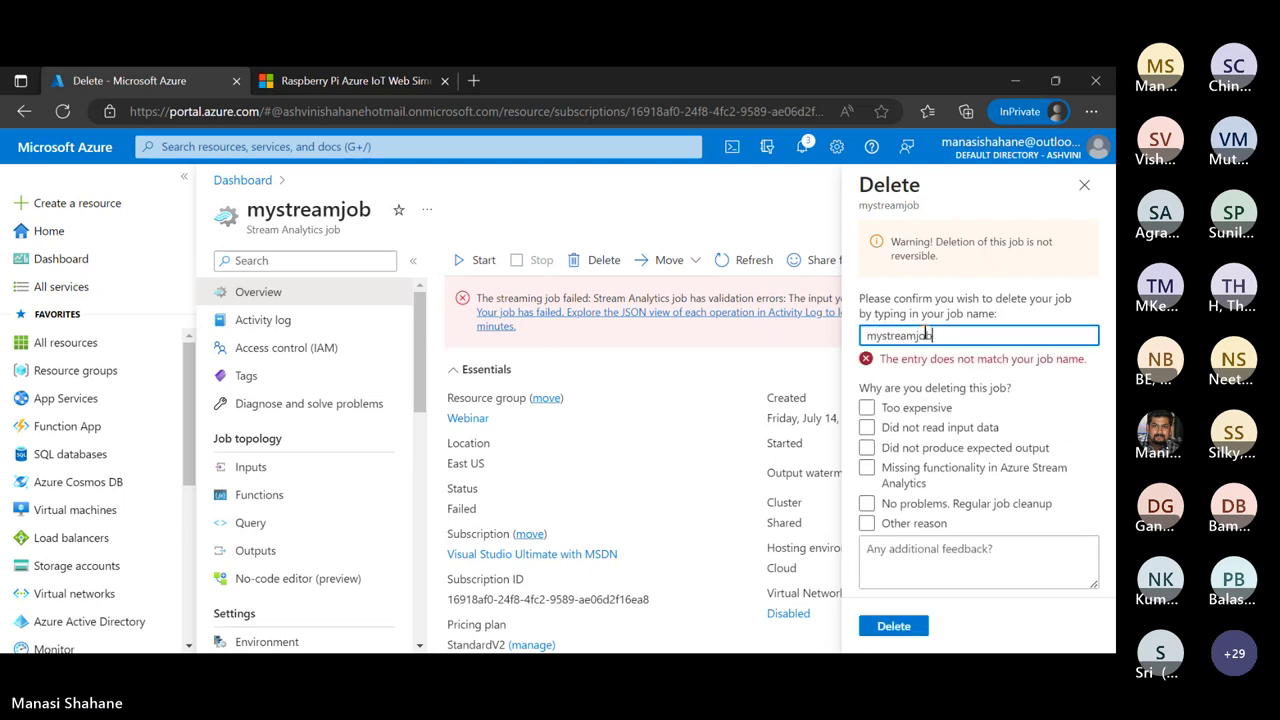
click(893, 626)
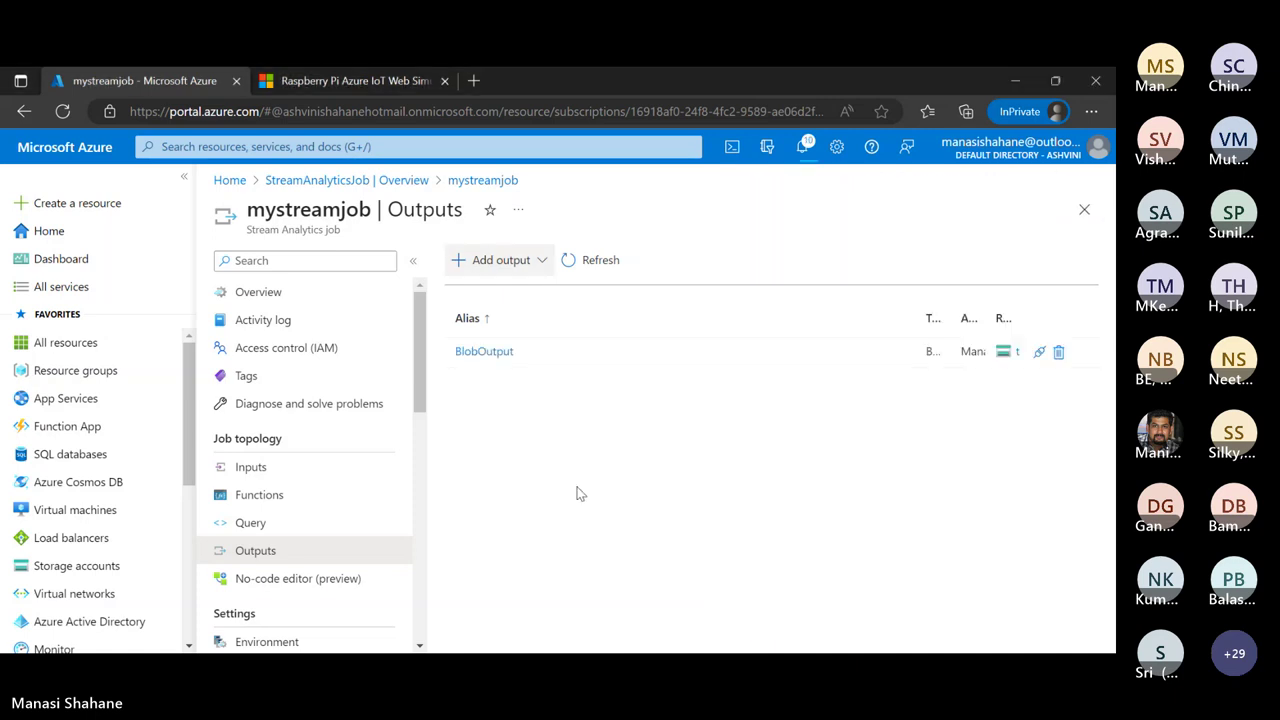
Check the portal notifications confirming BlobOutput was added to mystreamjob
click(802, 147)
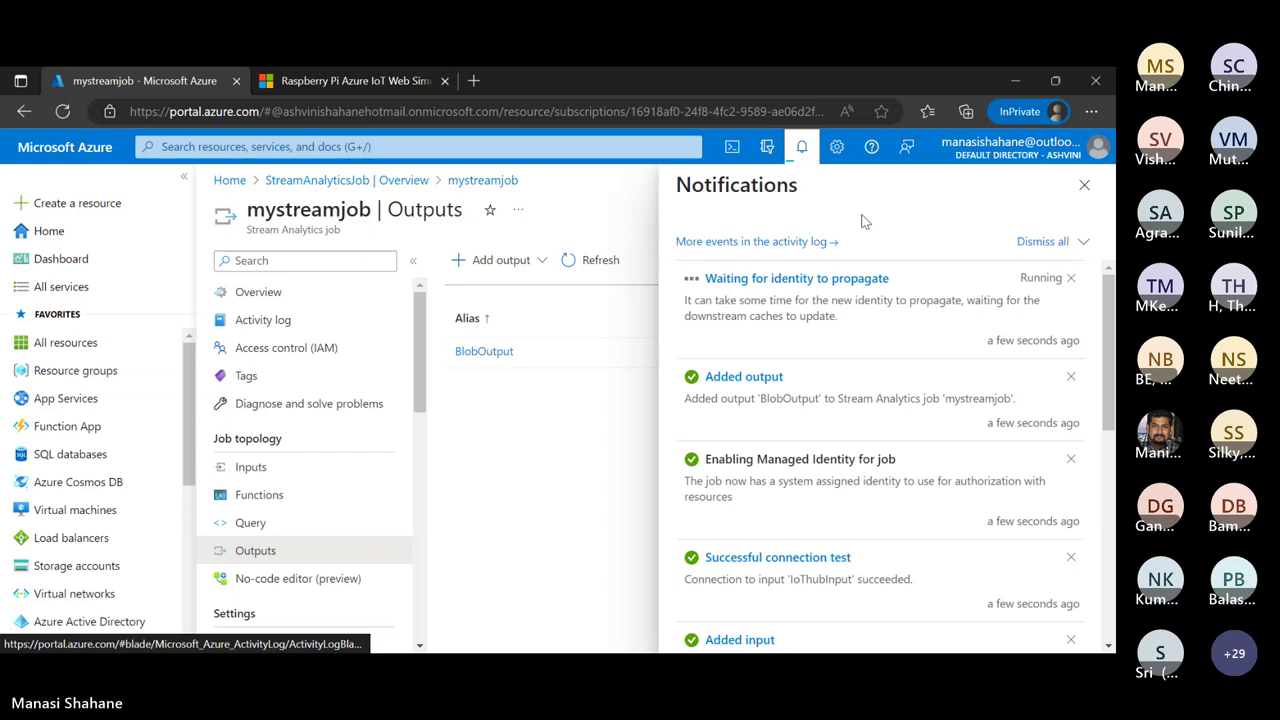
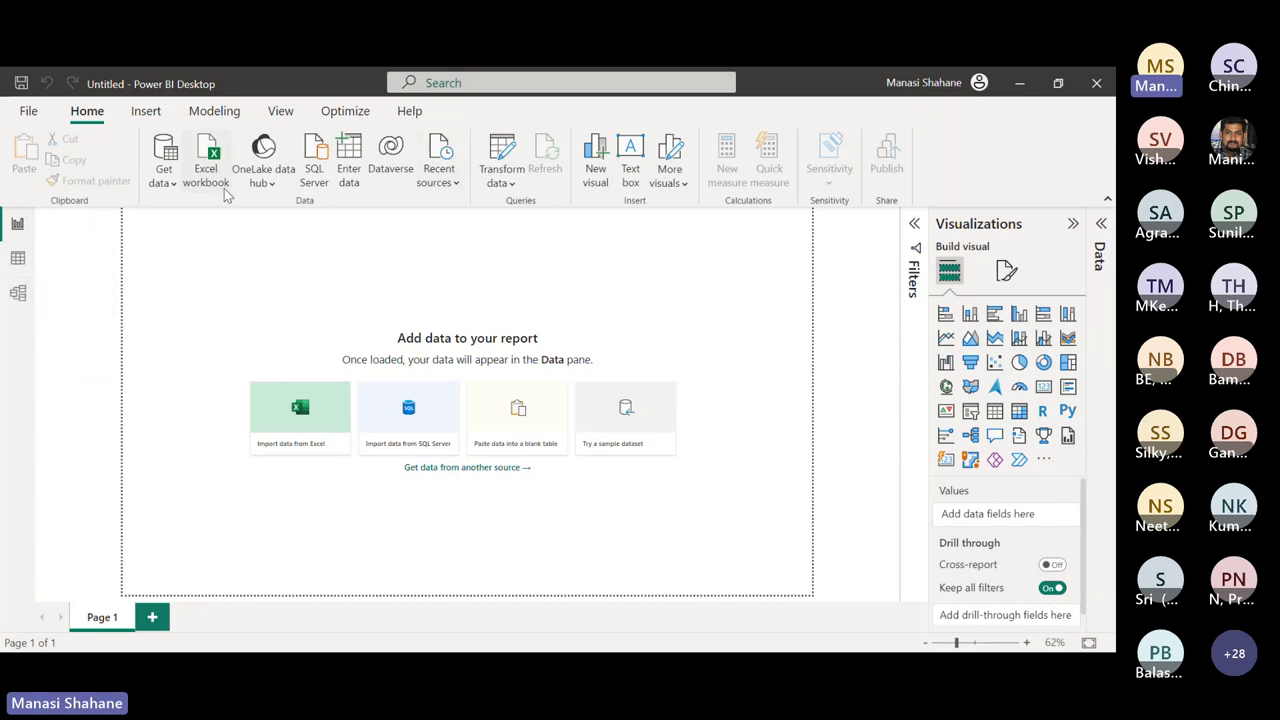
Show the full Get Data connector catalogue and browse it from Excel Workbook to MySQL database
click(165, 180)
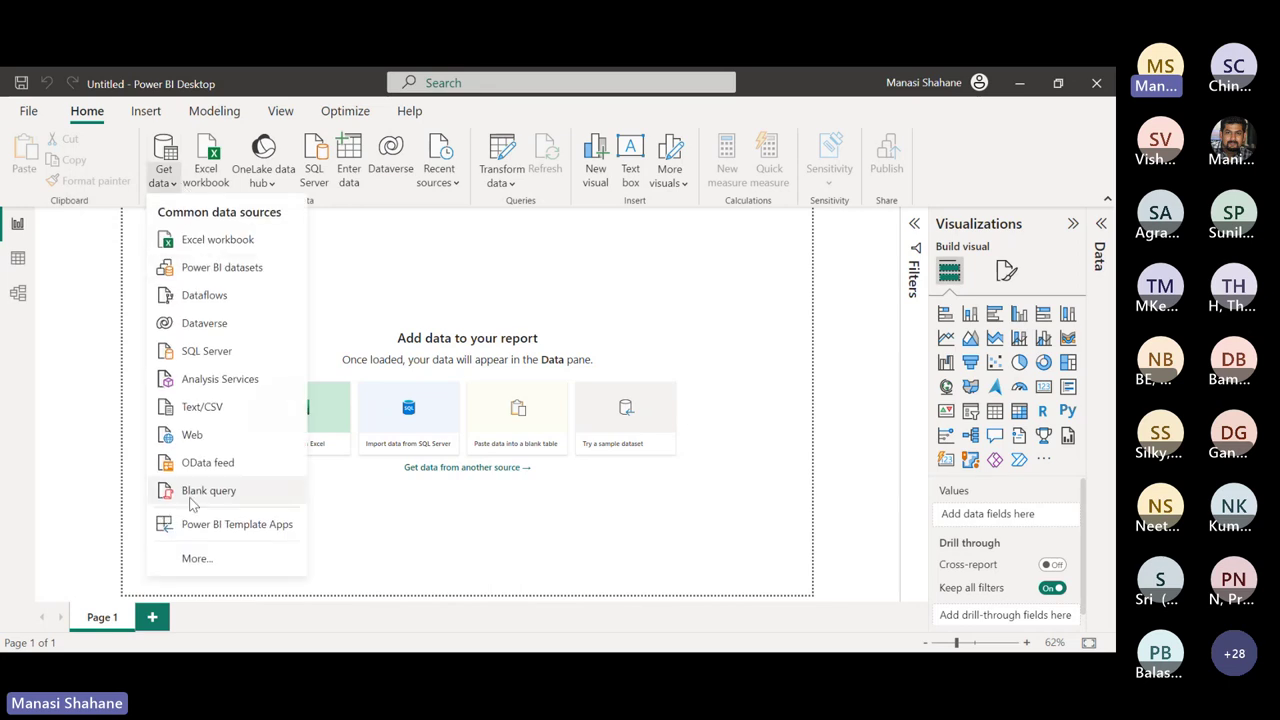
click(195, 559)
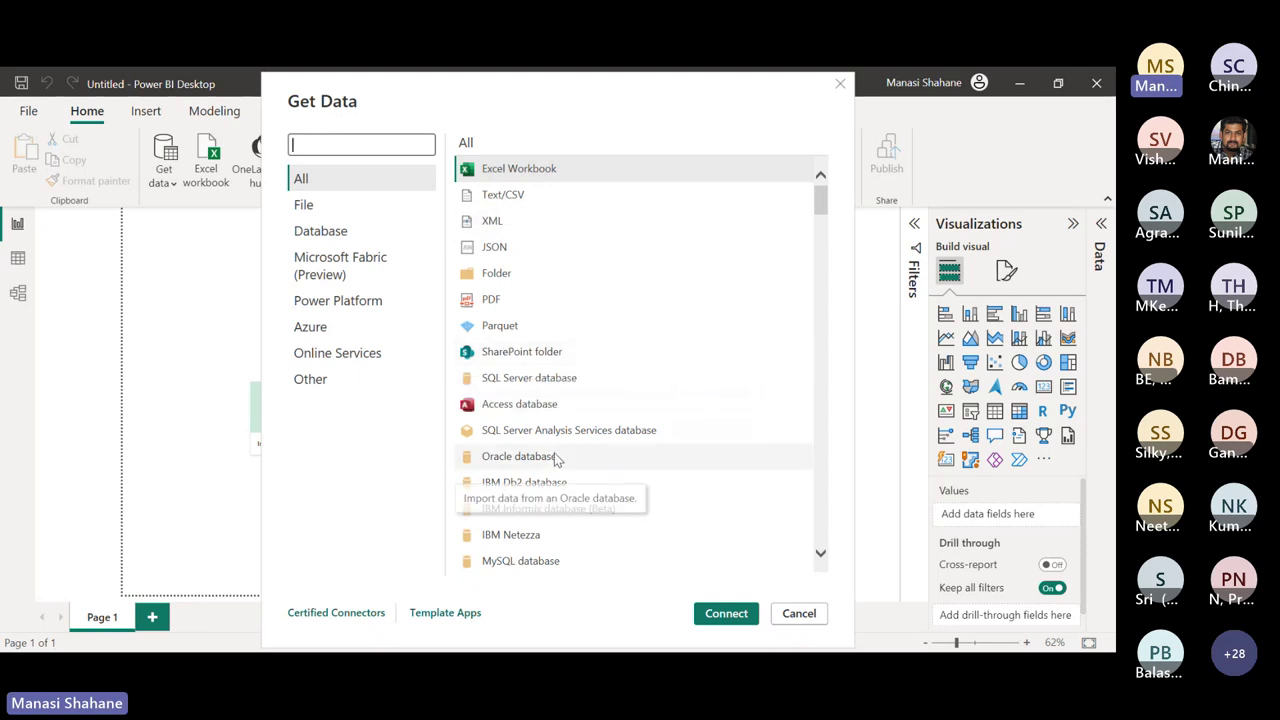
scroll(557, 458, down, 6)
scroll(557, 458, down, 5)
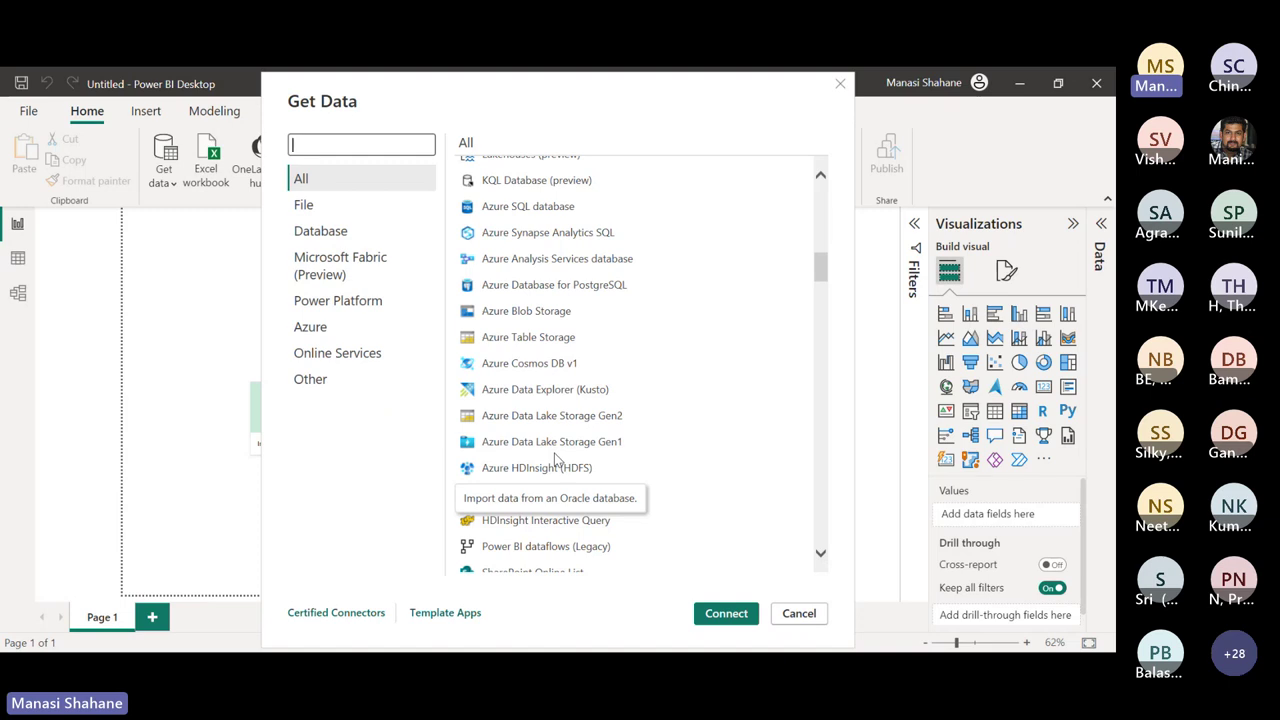
click(556, 450)
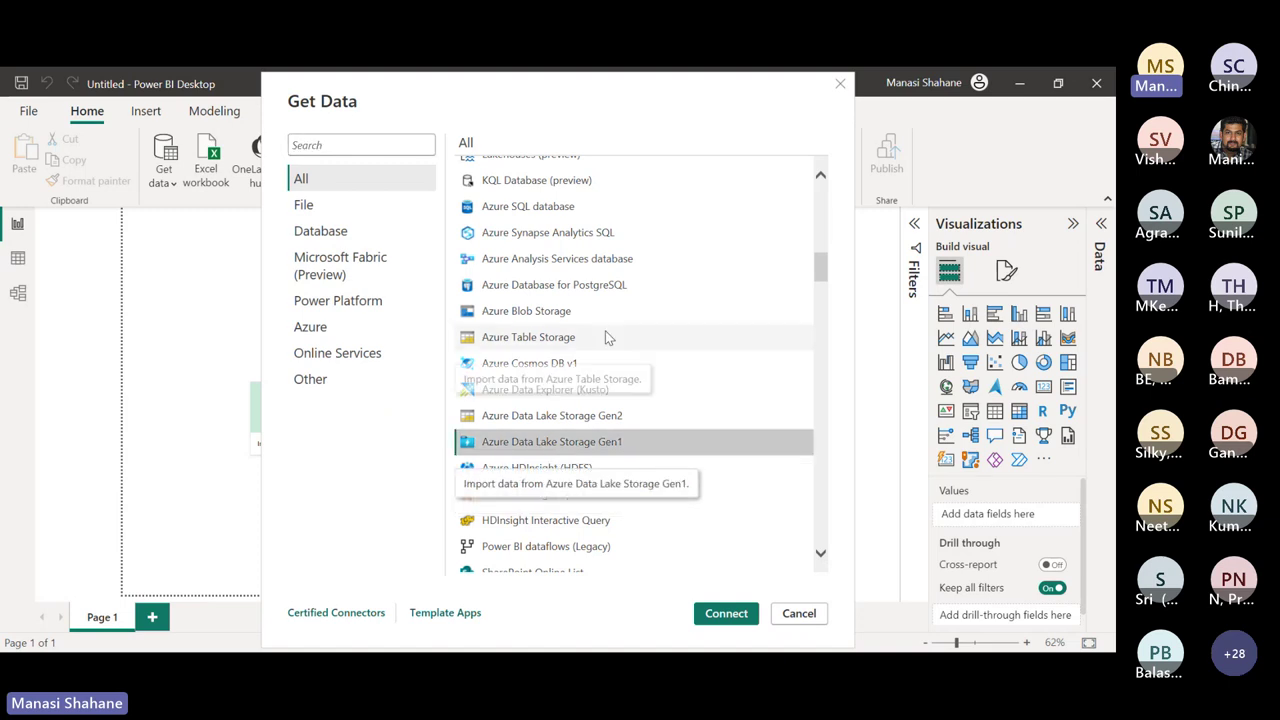
scroll(605, 336, down, 5)
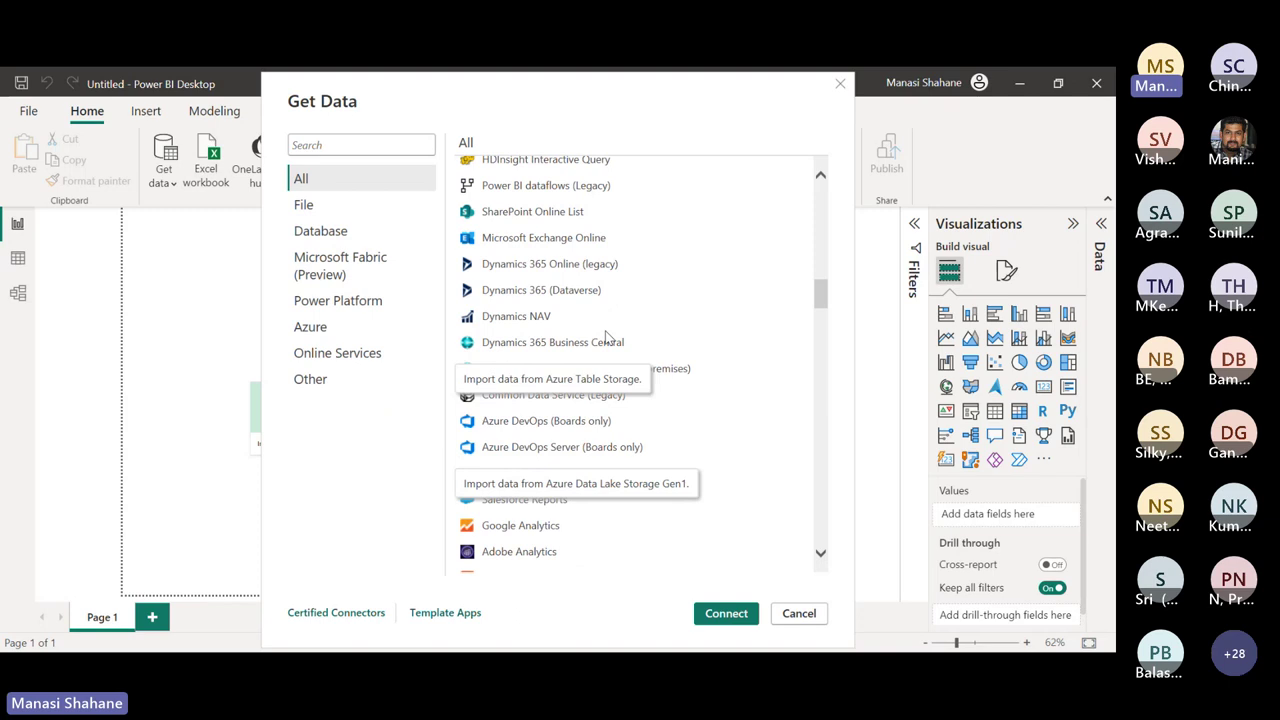
scroll(605, 336, up, 10)
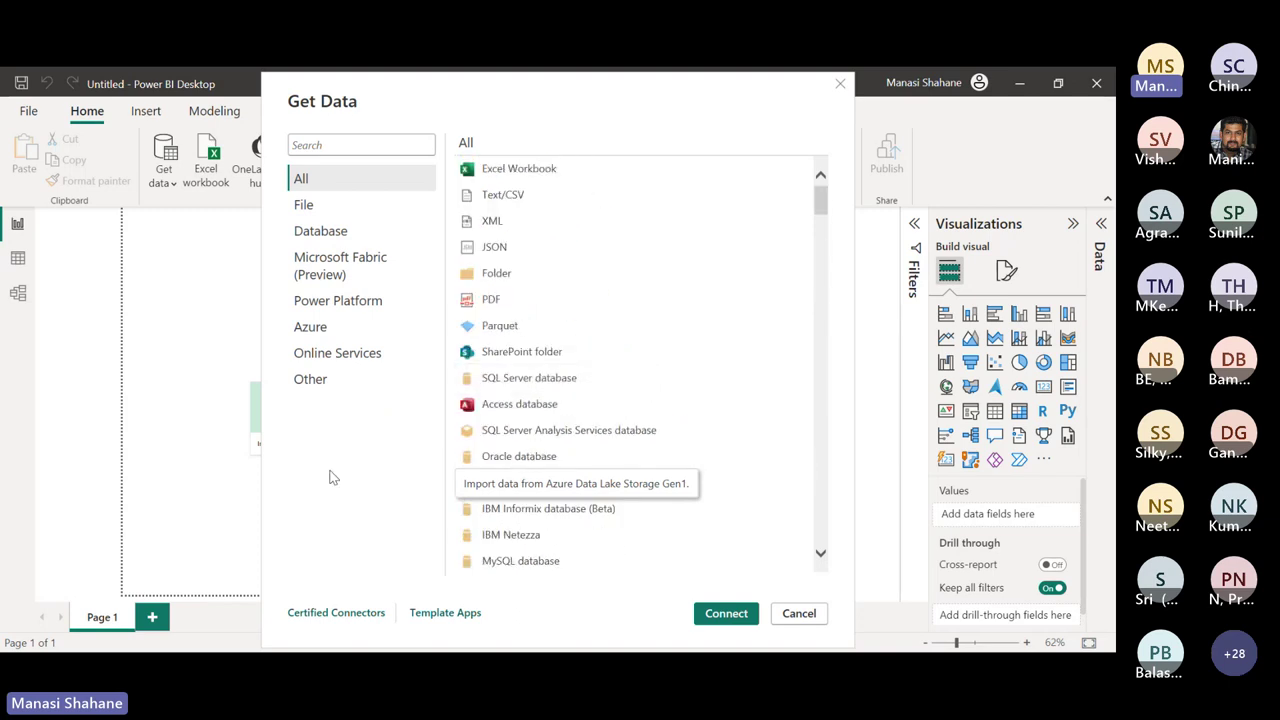
Cancel the Get Data dialog without choosing any connector
click(799, 613)
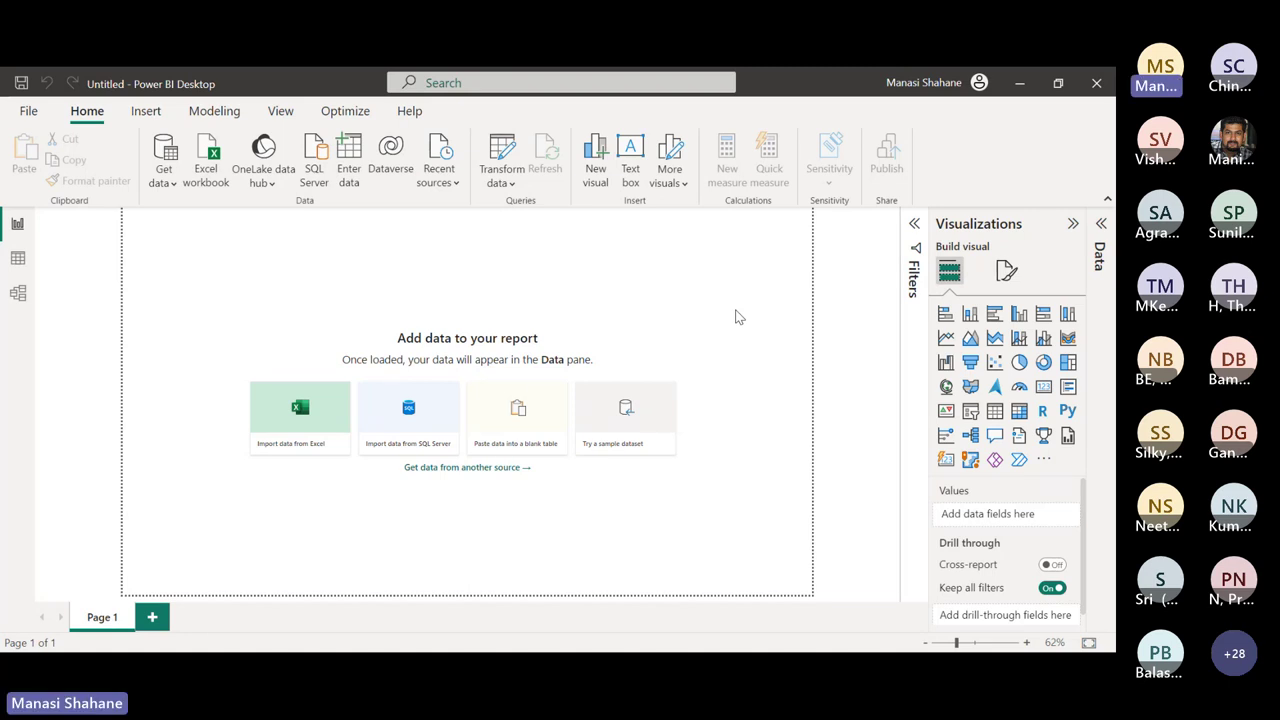
Start a Web data import, cancel it, and bring back the common data sources list
click(173, 185)
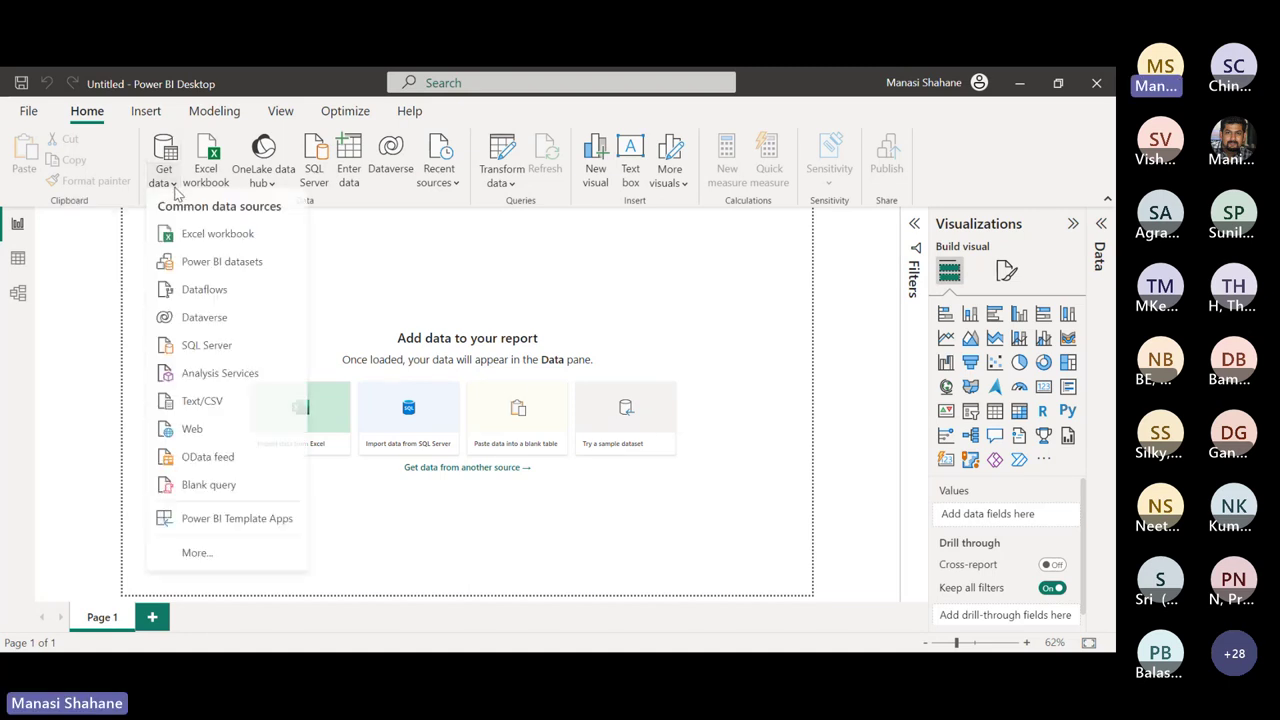
click(245, 437)
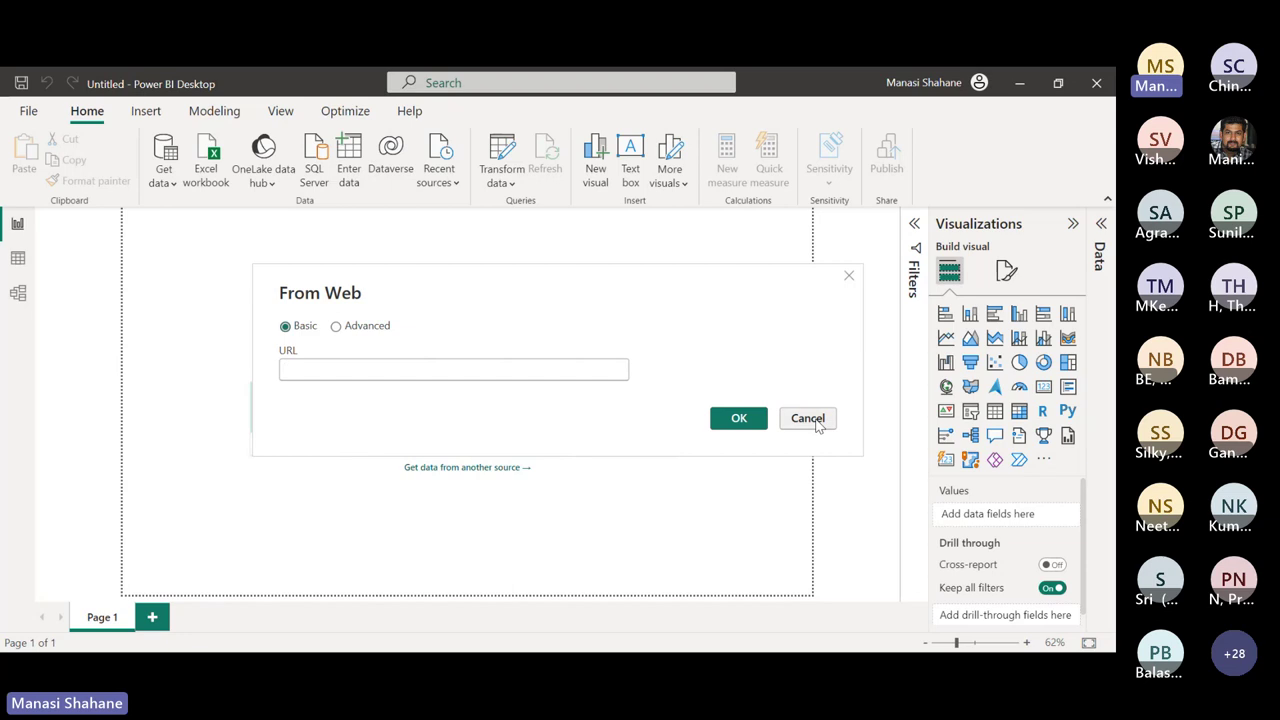
click(808, 418)
click(166, 177)
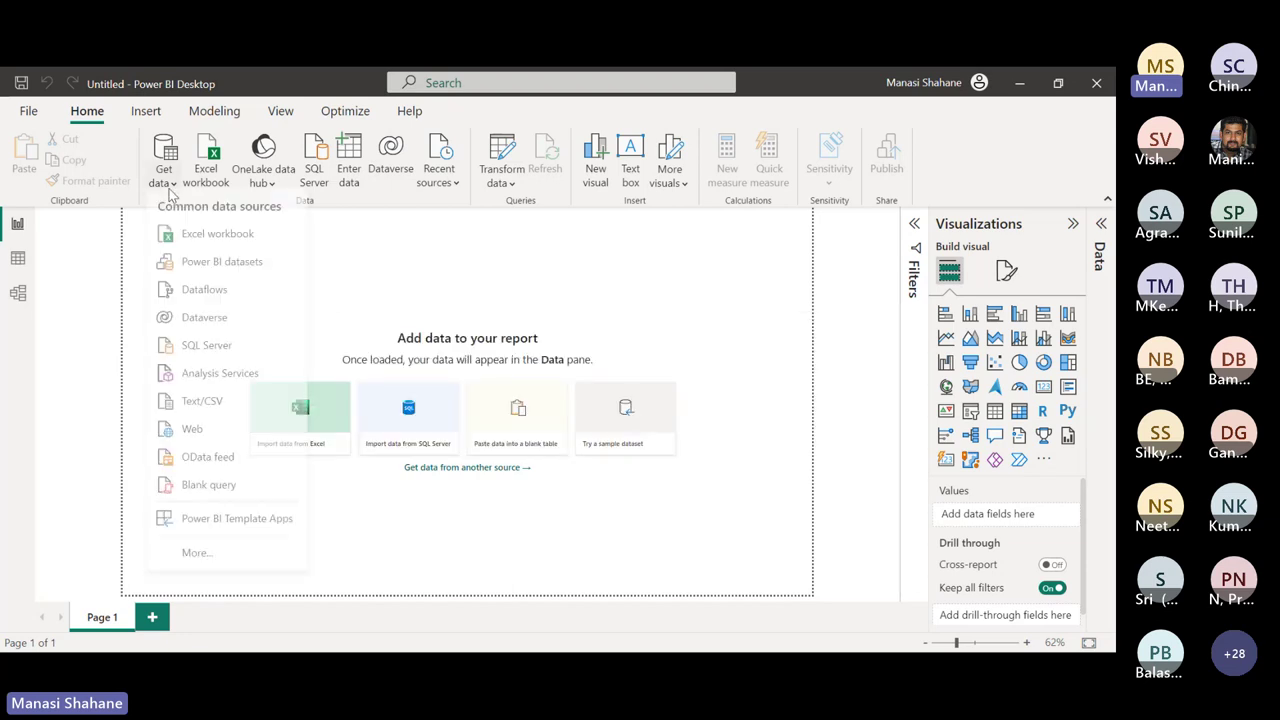
Open Merge Data.xlsx from the Training Files for Power BI folders as an Excel source
click(212, 241)
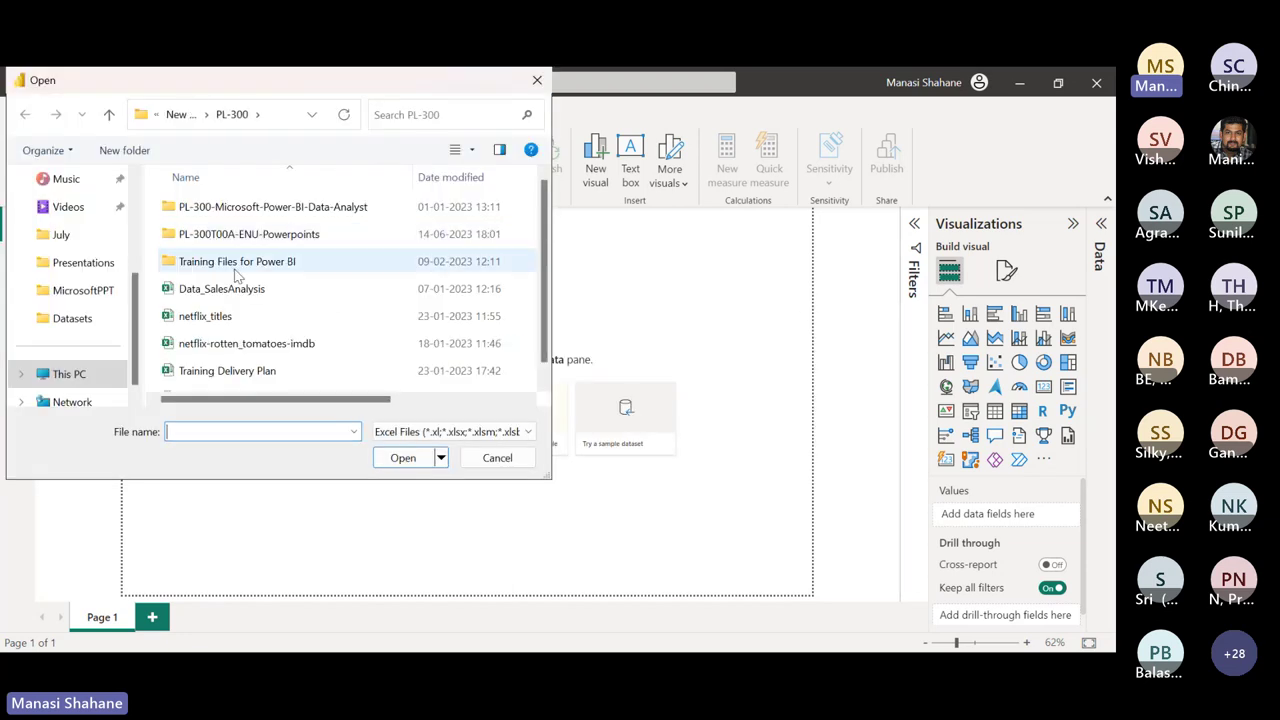
double_click(237, 268)
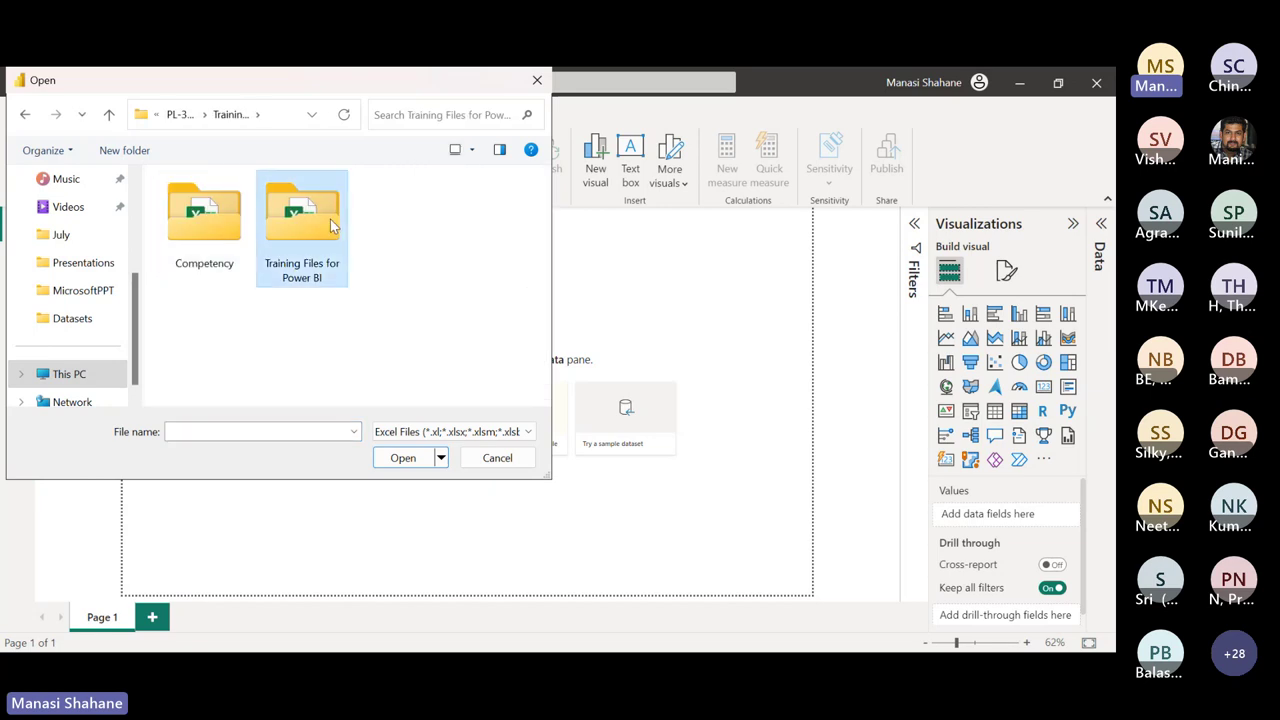
double_click(333, 226)
double_click(226, 261)
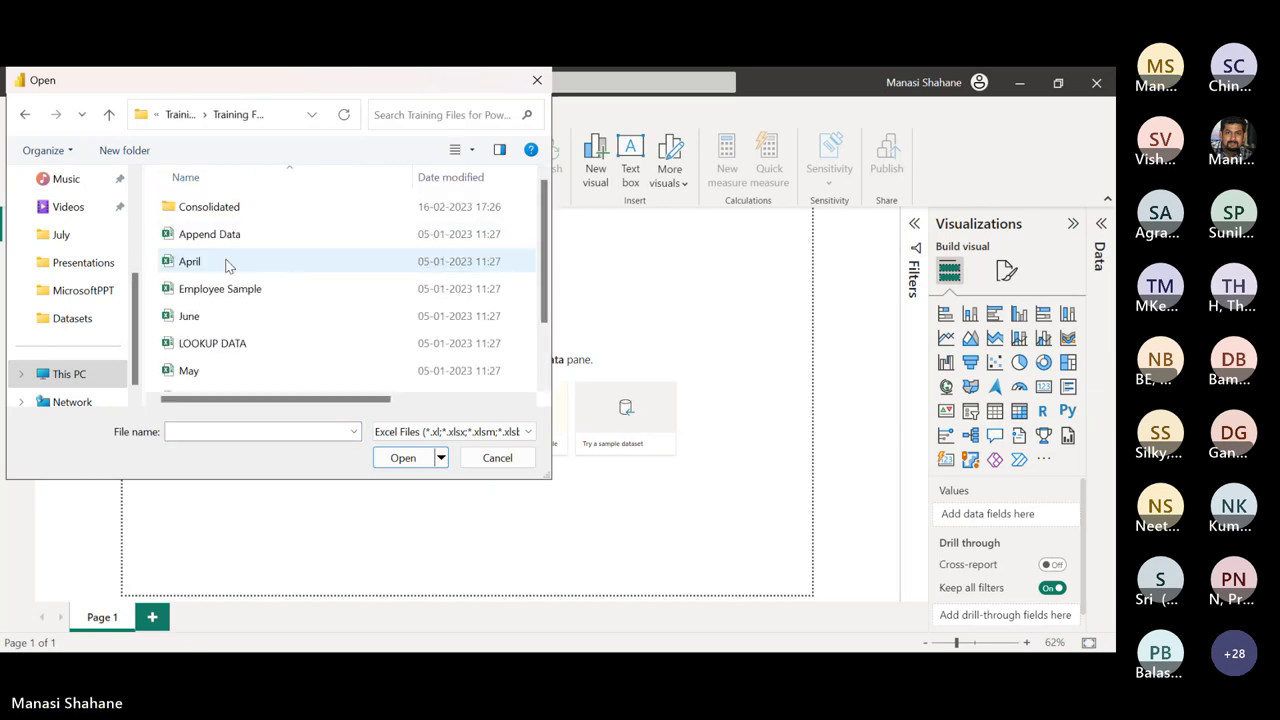
scroll(224, 297, down, 1)
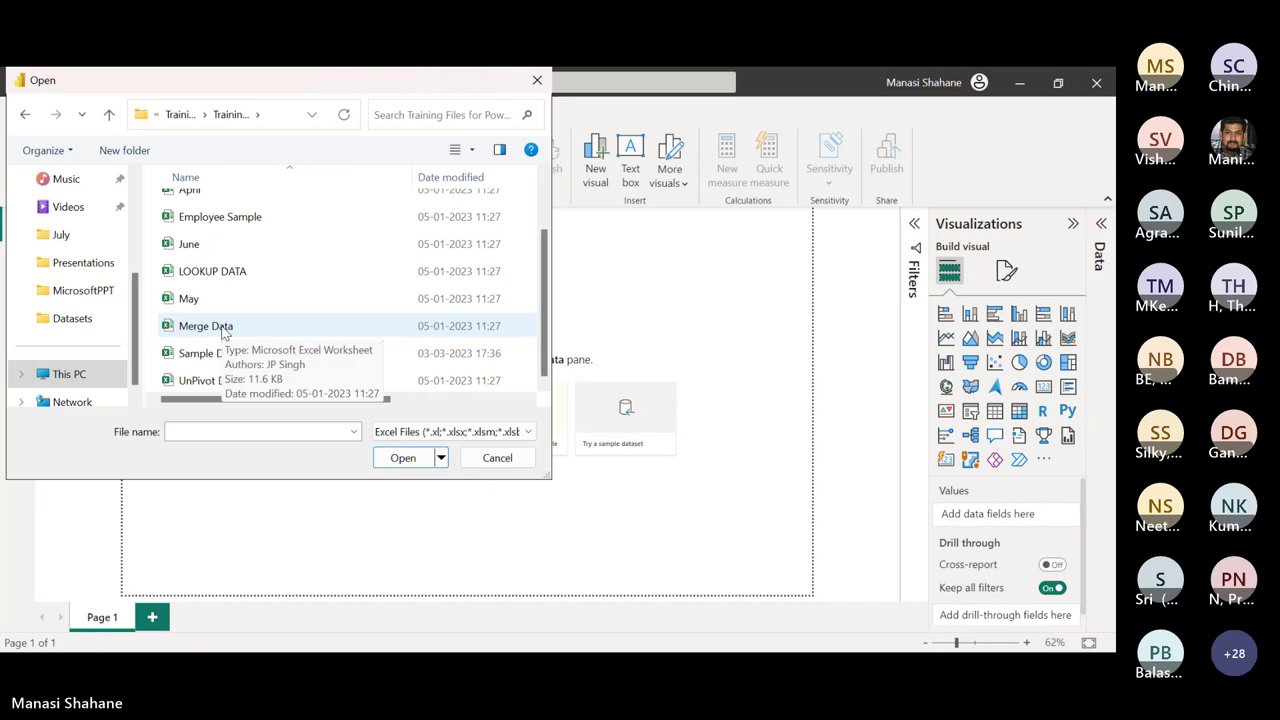
click(224, 328)
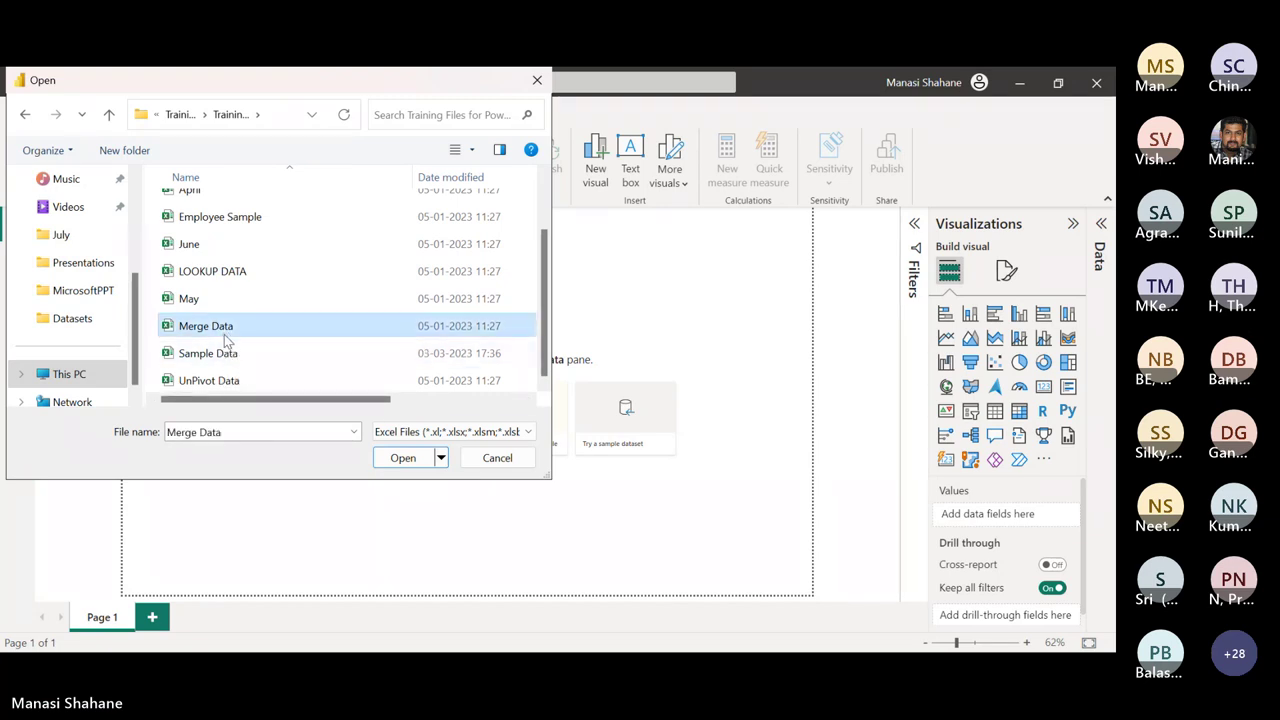
click(405, 458)
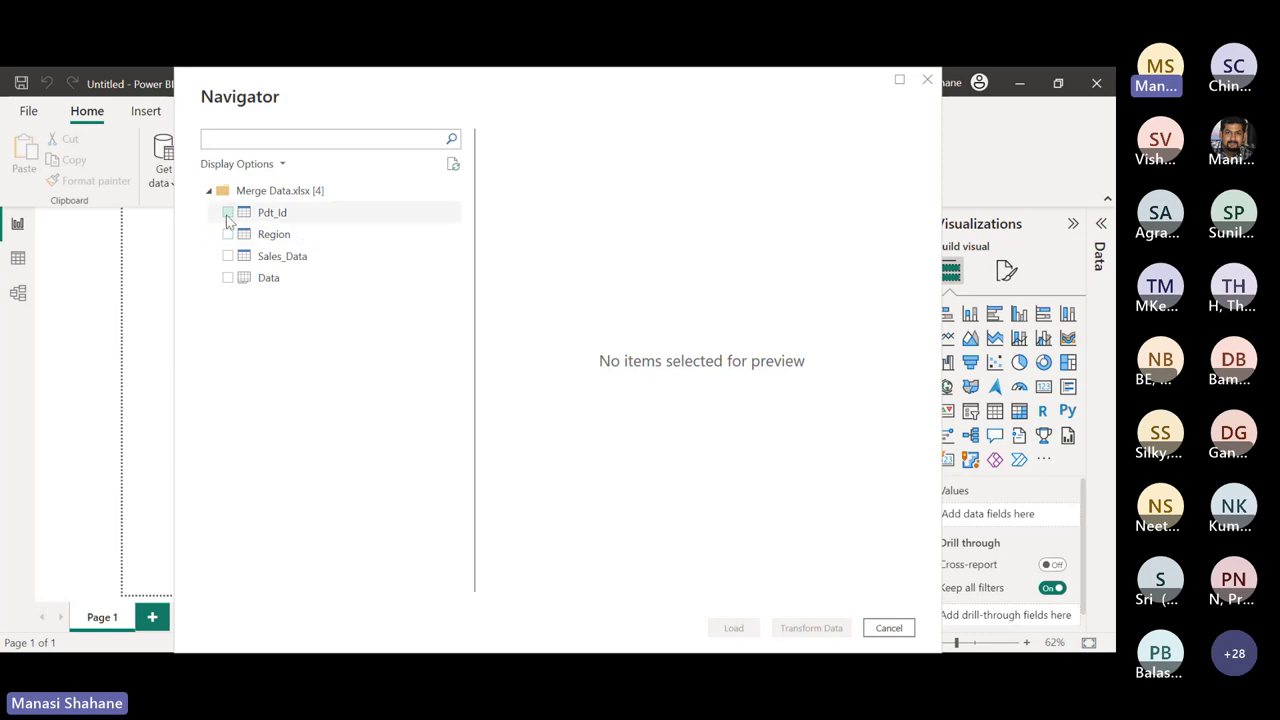
Tick Pdt_Id, Region and Sales_Data in the Navigator, leaving Data unticked
click(228, 212)
click(228, 234)
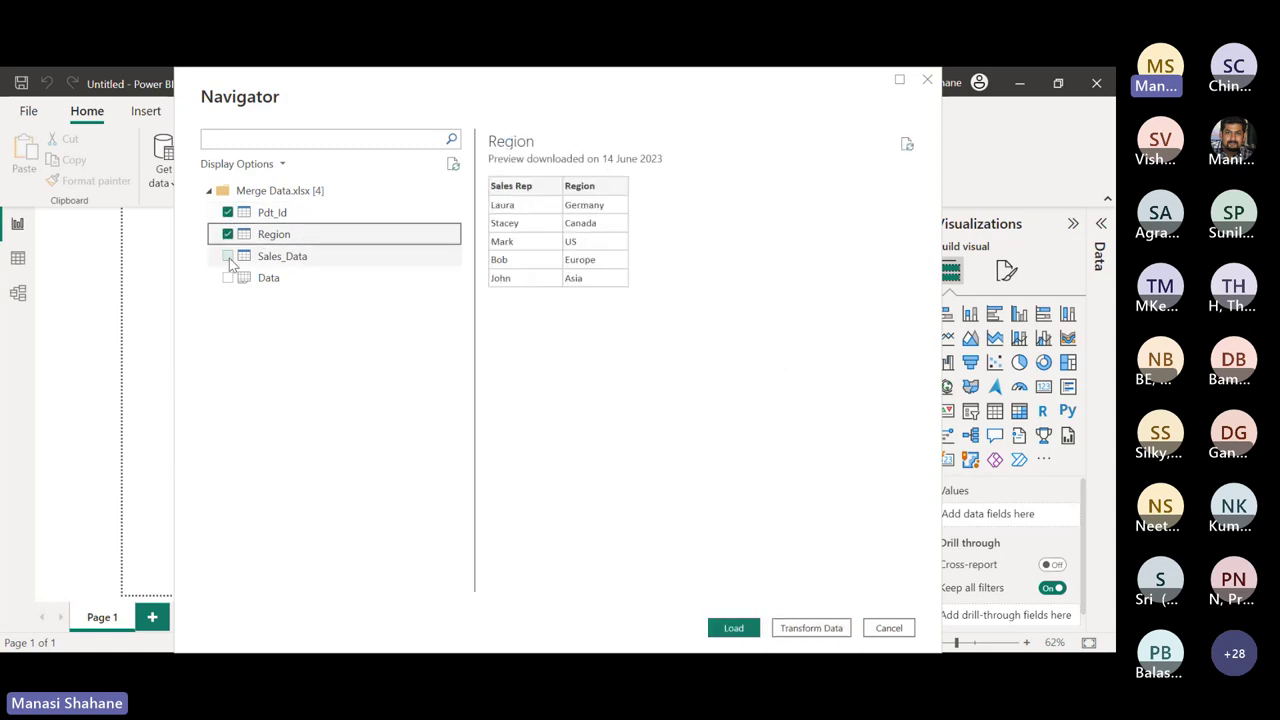
click(228, 256)
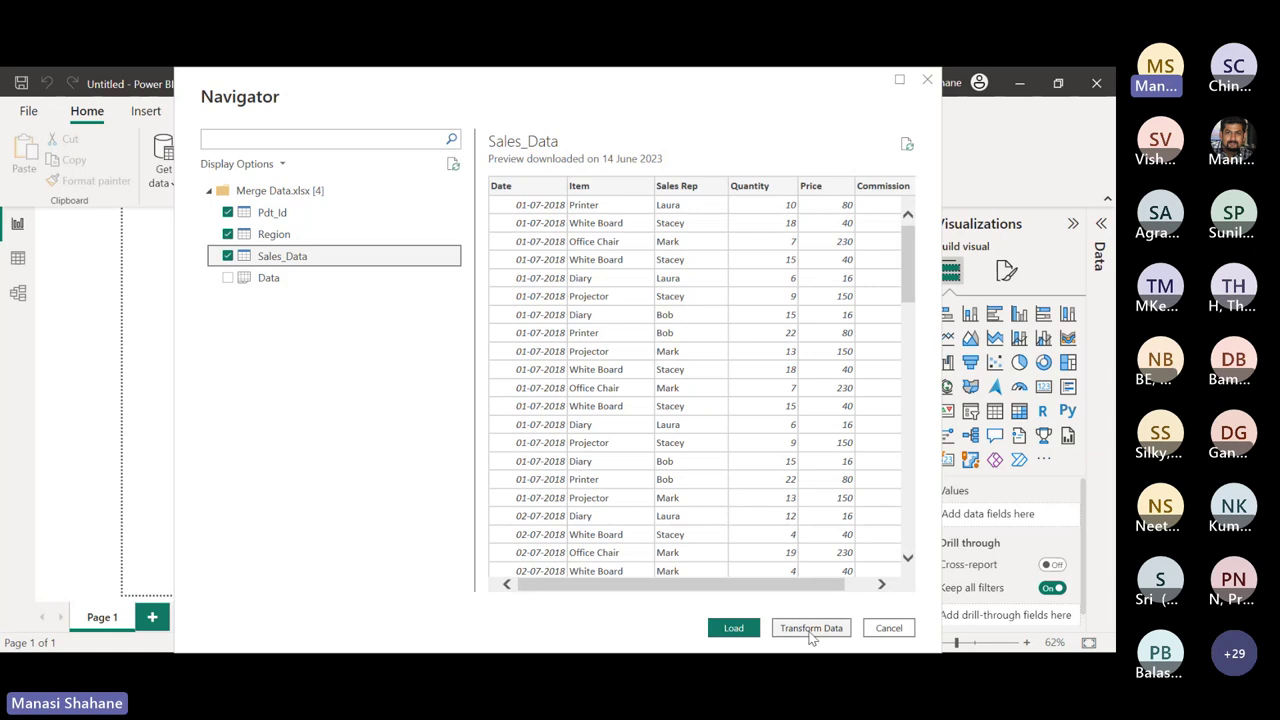
Load Pdt_Id, Region and Sales_Data into the model, then check and close the Transform data options
click(810, 630)
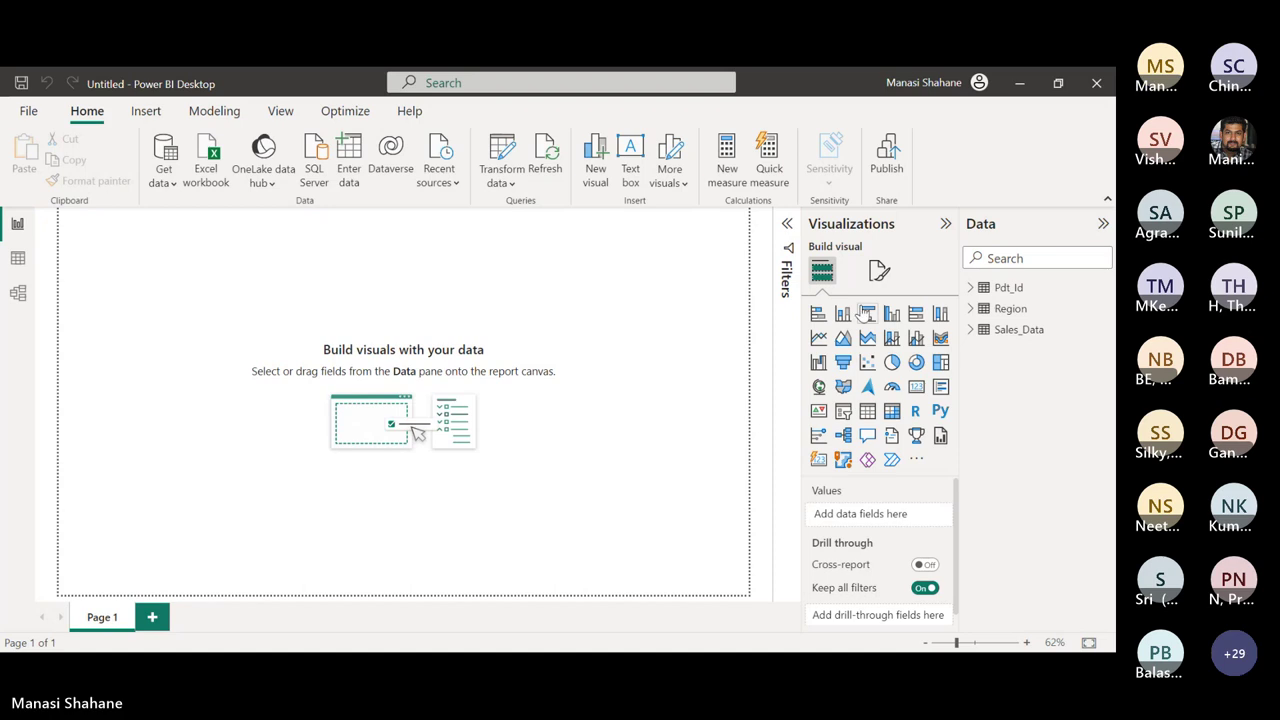
click(502, 183)
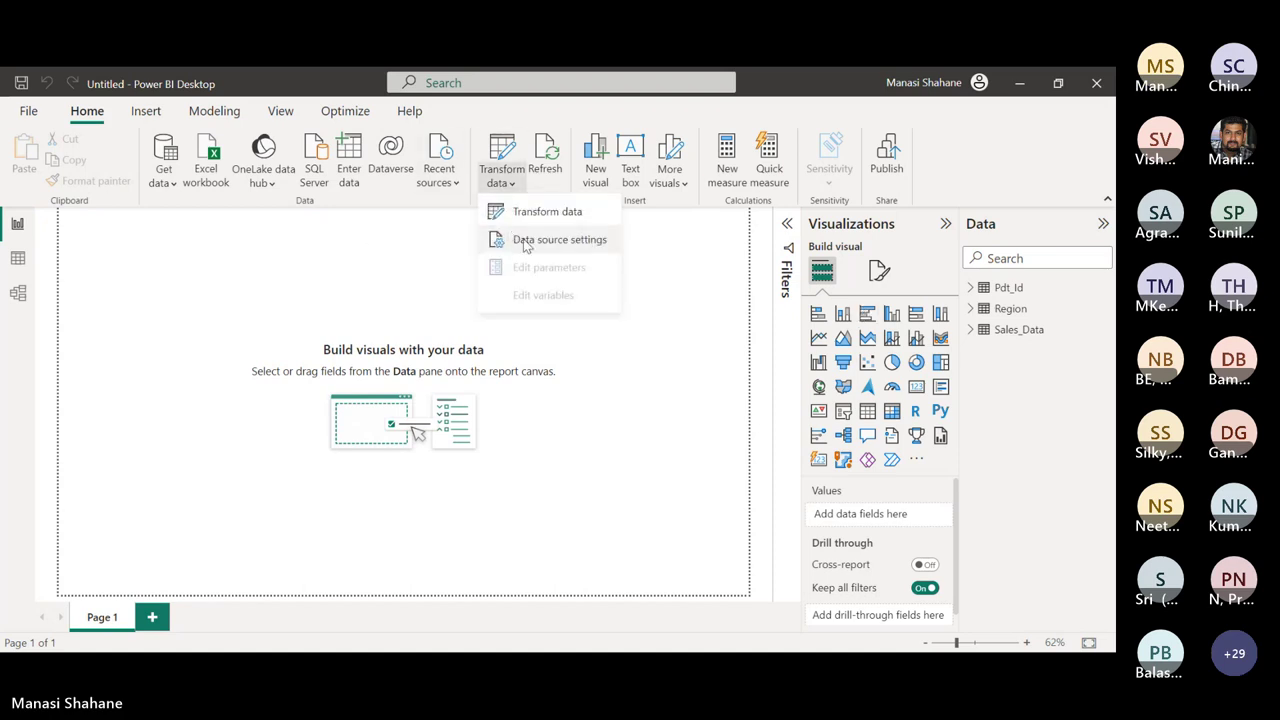
click(524, 210)
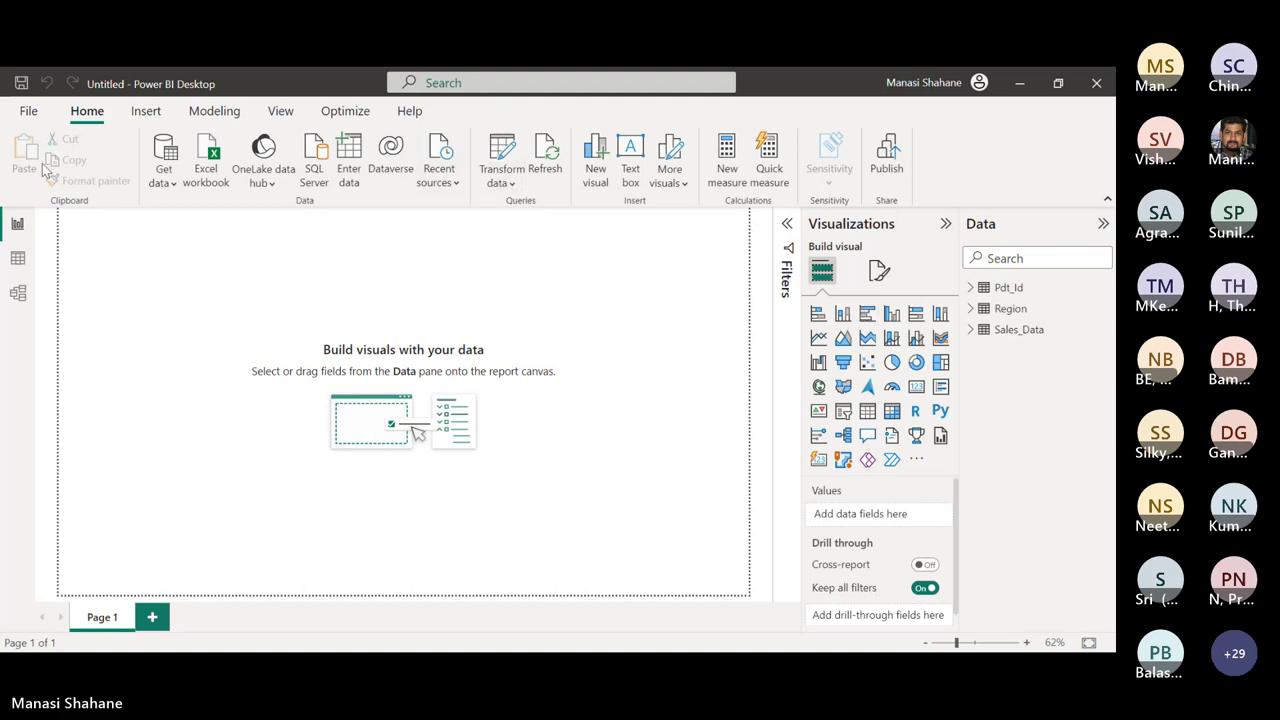
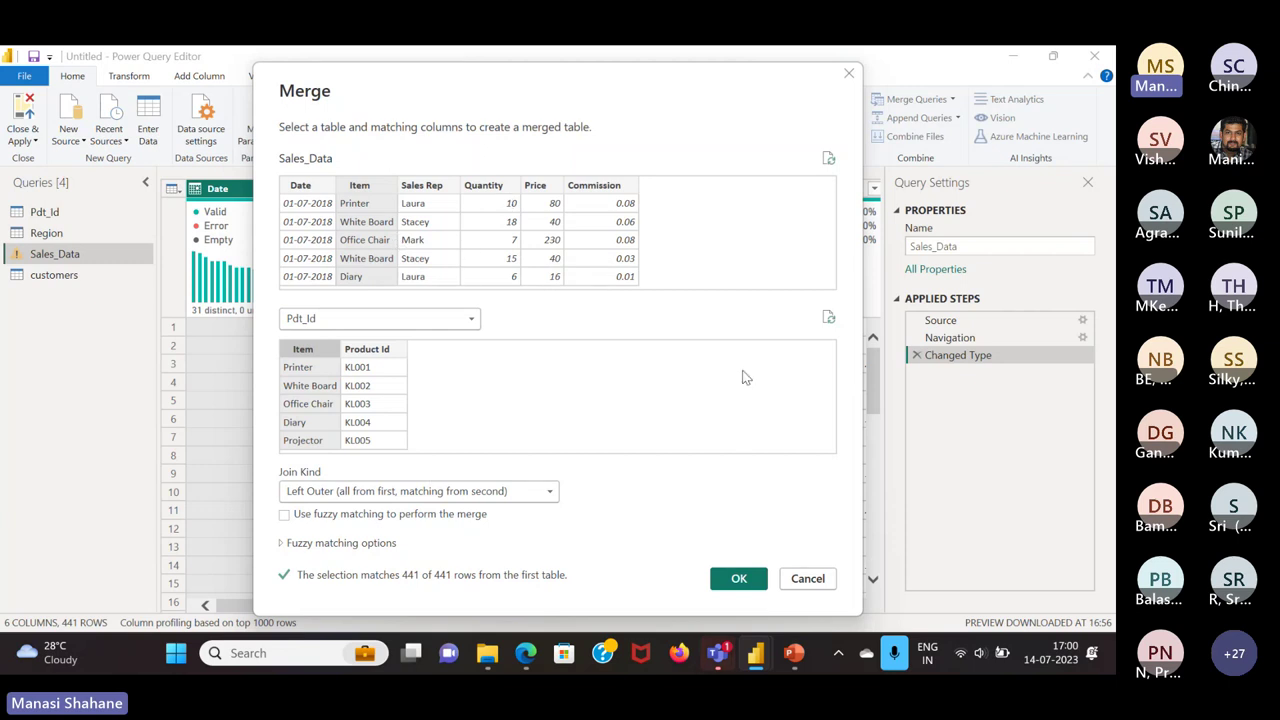
Confirm the Pdt_Id merge and expand only Product Id, without the original-name prefix
click(739, 580)
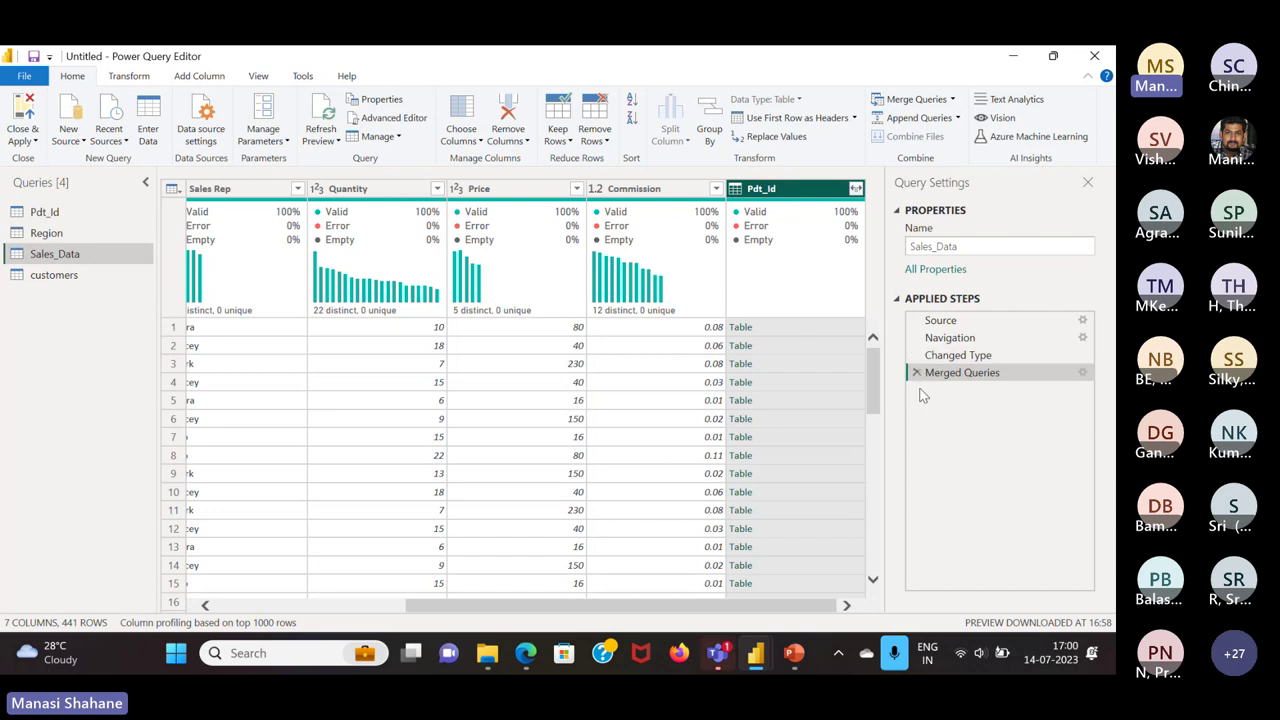
click(855, 189)
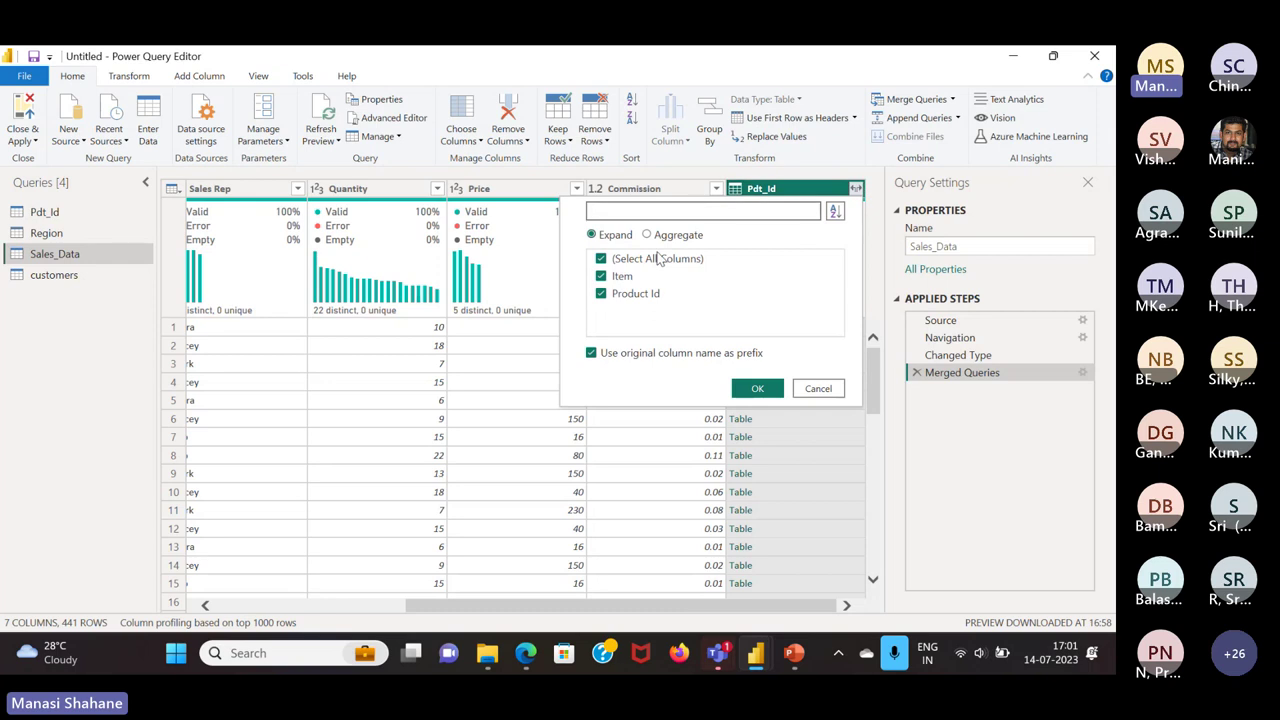
click(592, 354)
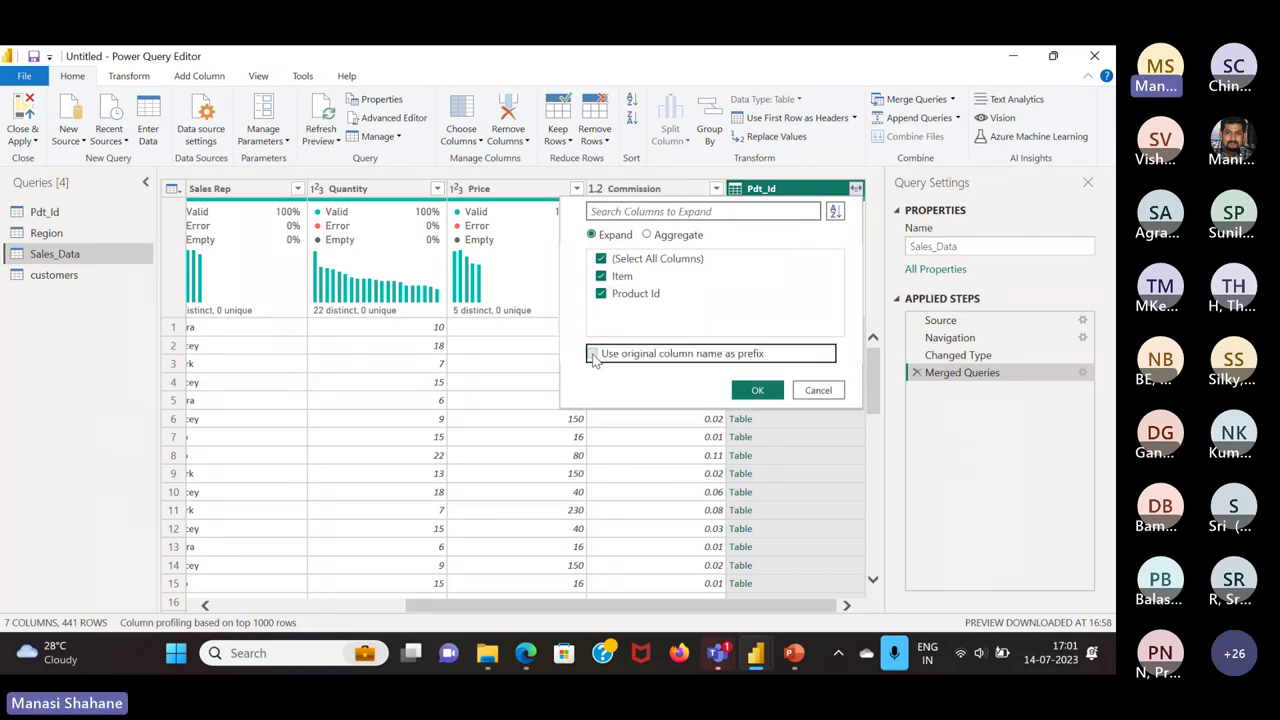
click(601, 277)
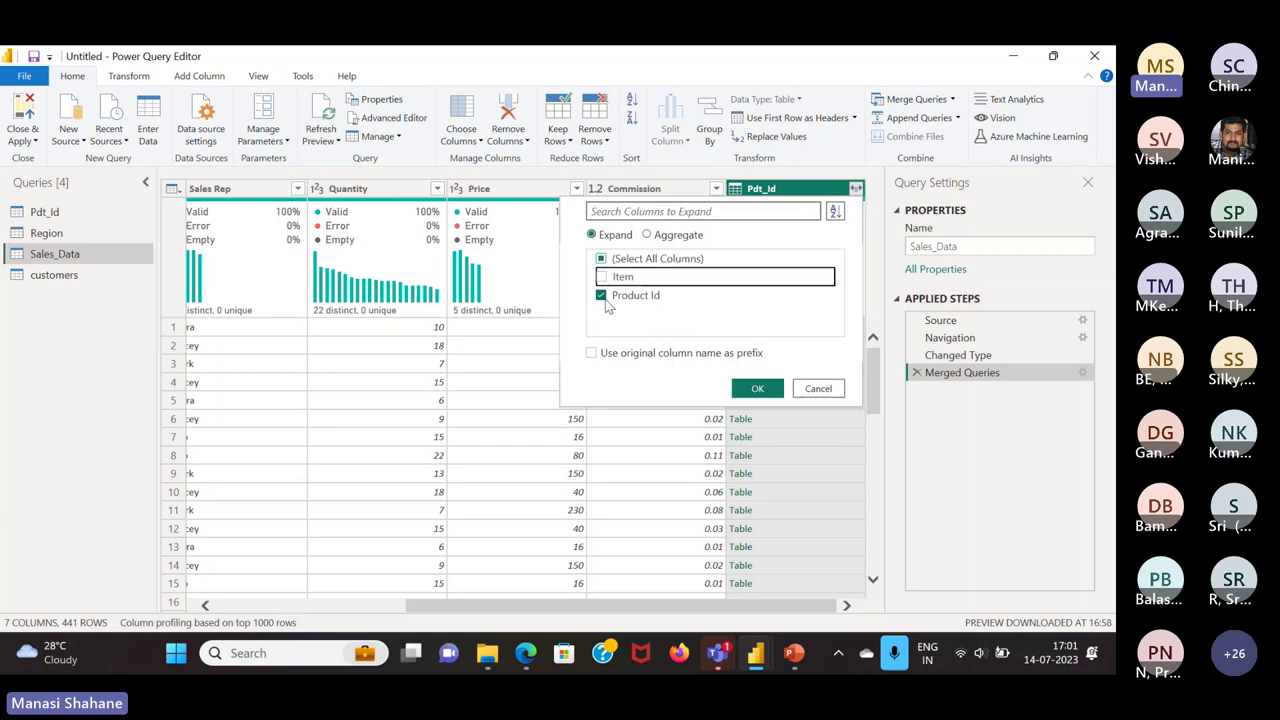
click(603, 298)
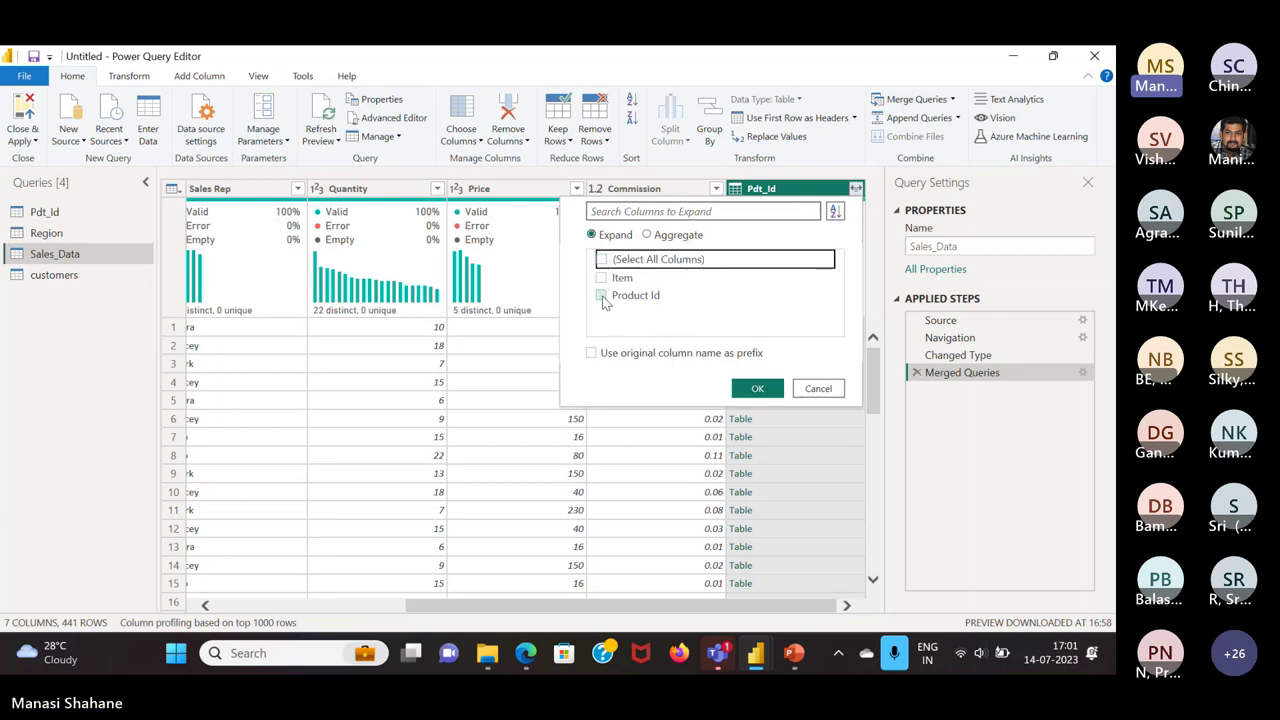
click(602, 297)
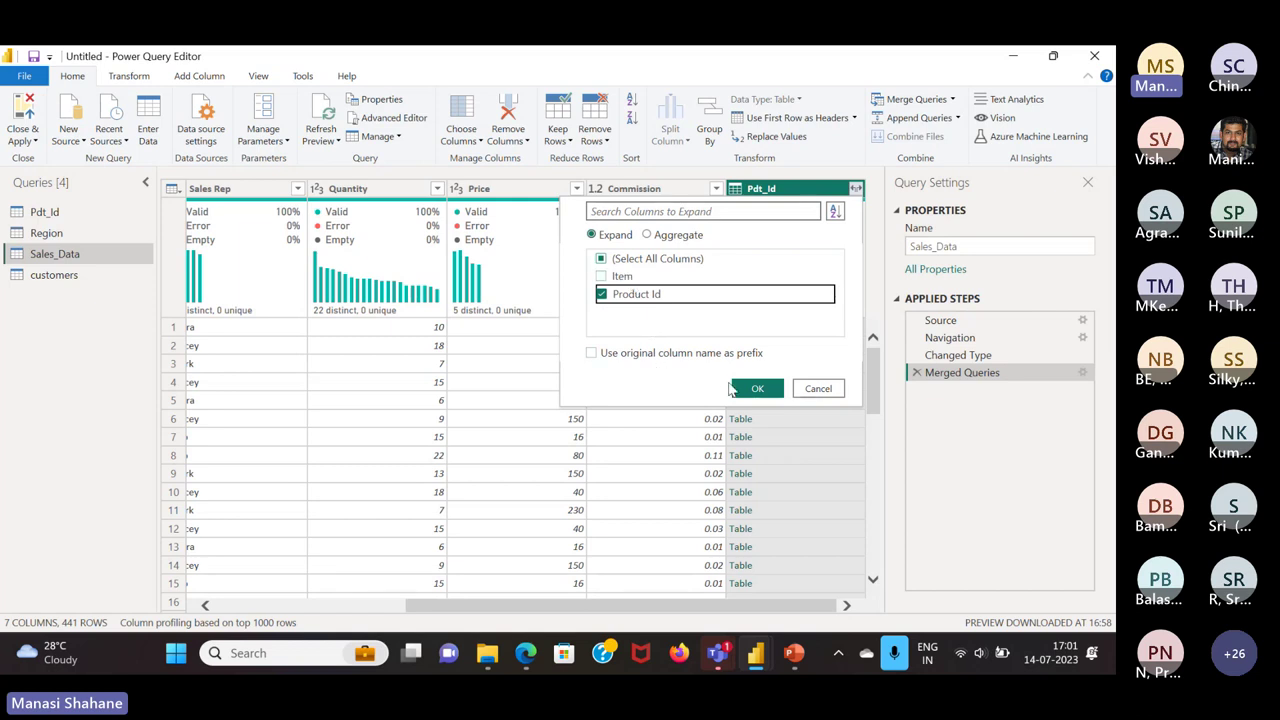
click(757, 390)
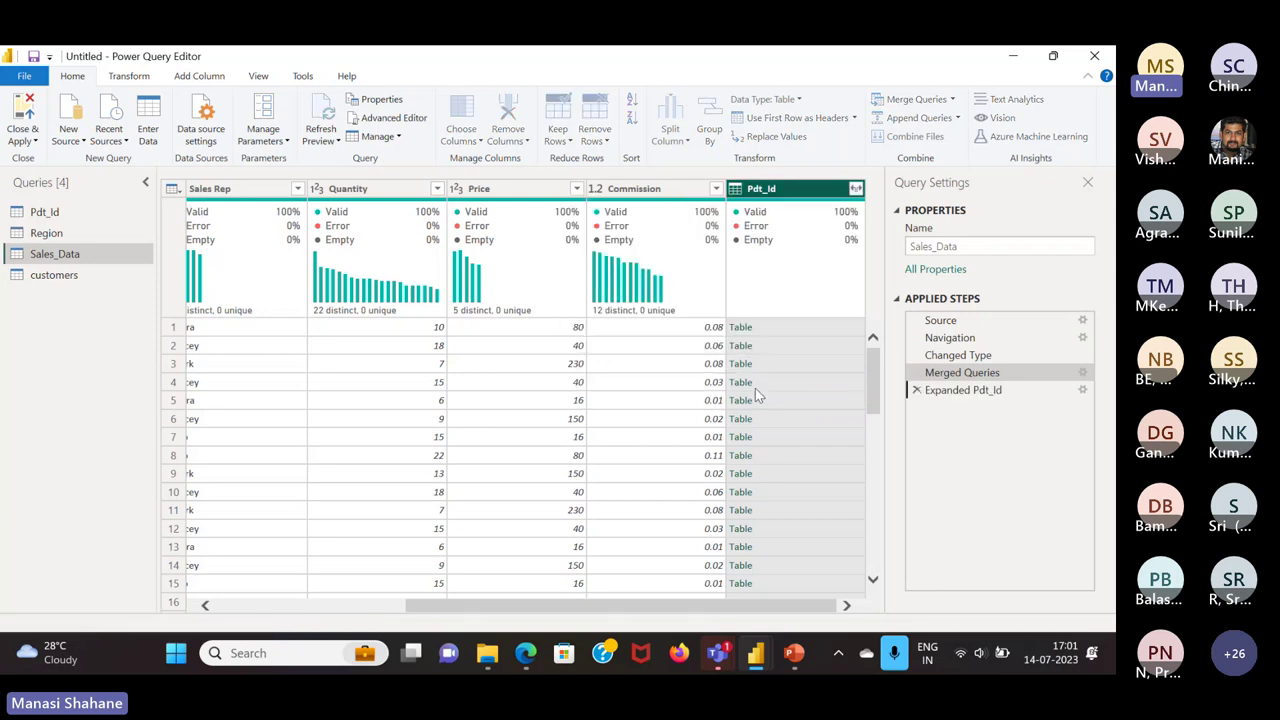
Move the Product Id column to sit right after Item
scroll(760, 390, left, 5)
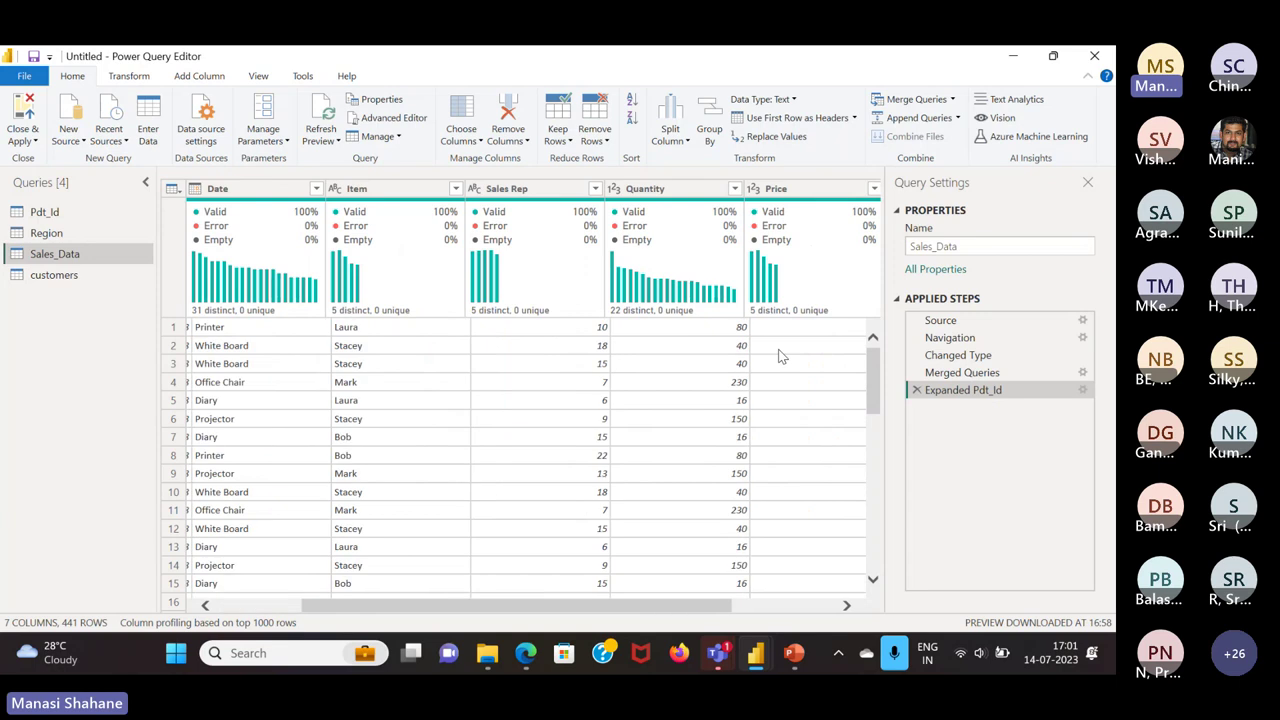
scroll(777, 354, right, 5)
click(770, 190)
drag(770, 190, 478, 177)
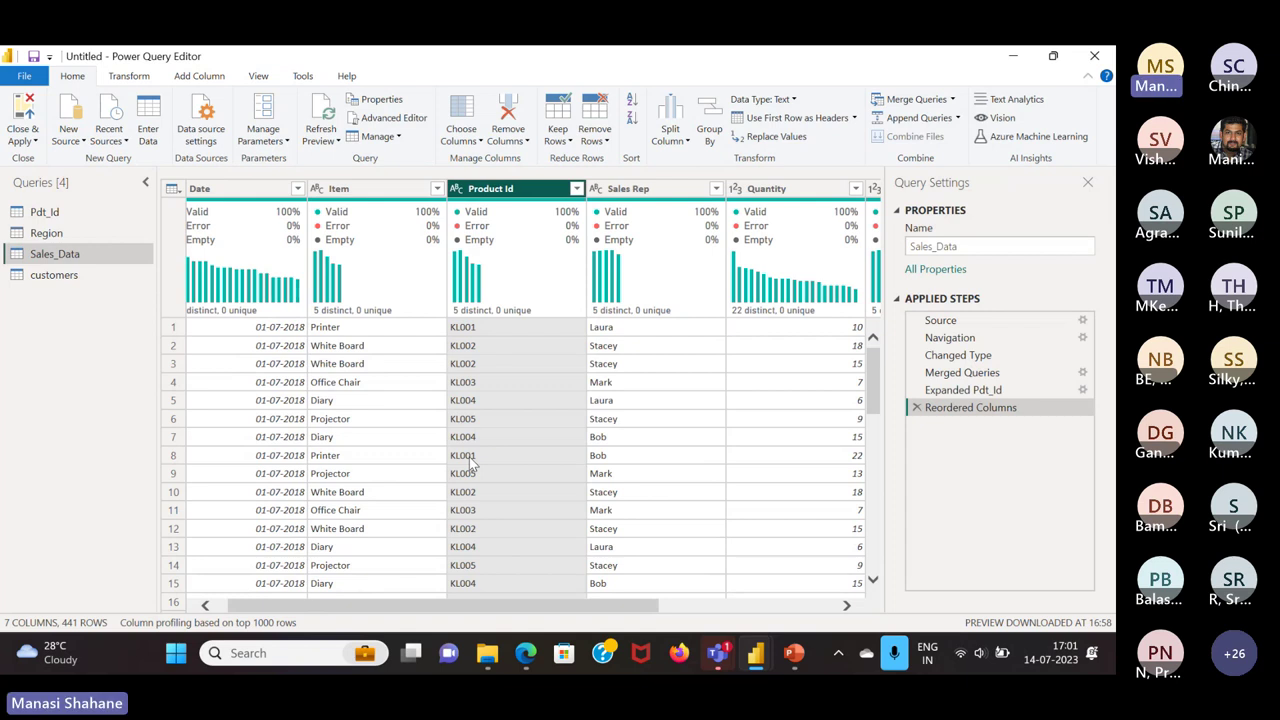
click(76, 212)
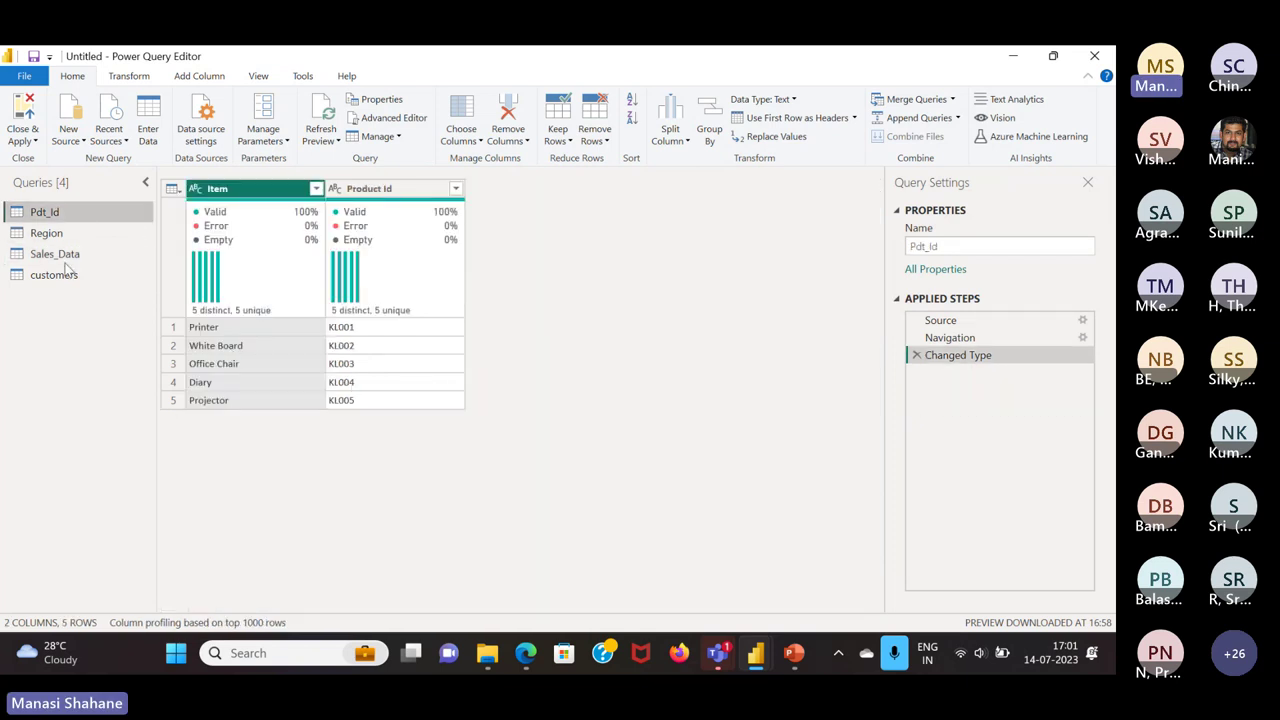
click(65, 255)
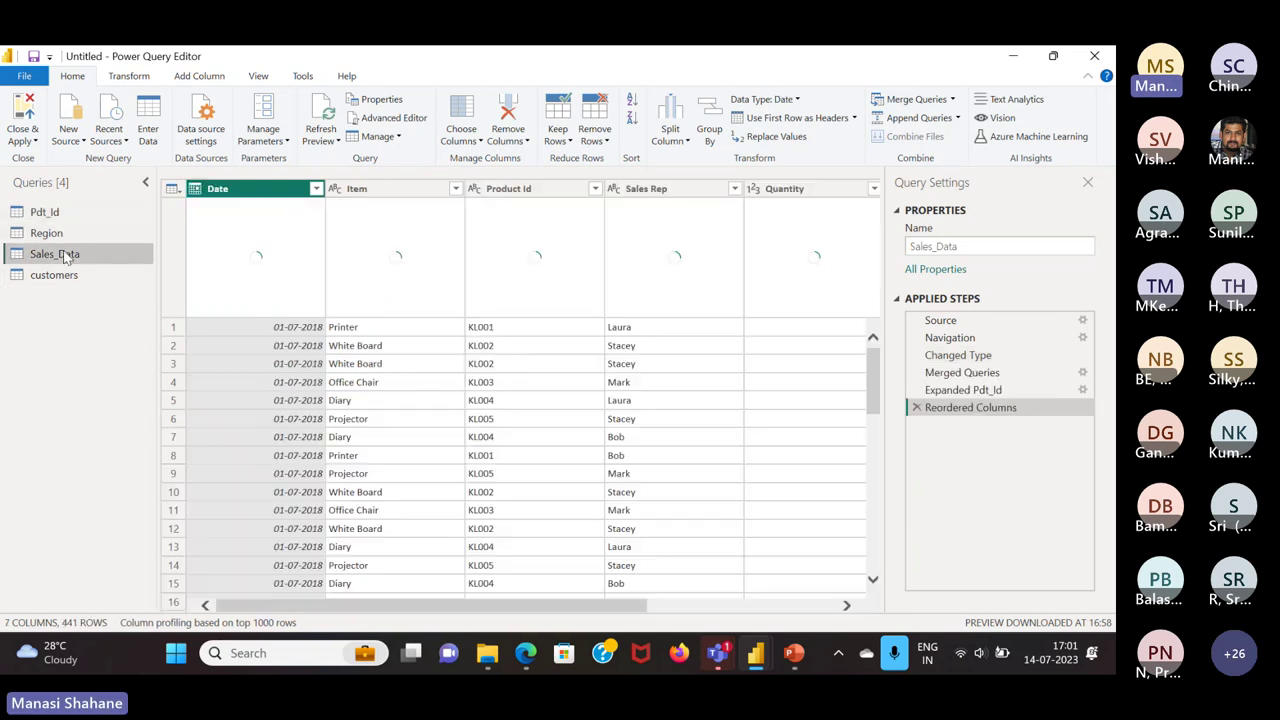
mouse_move(444, 313)
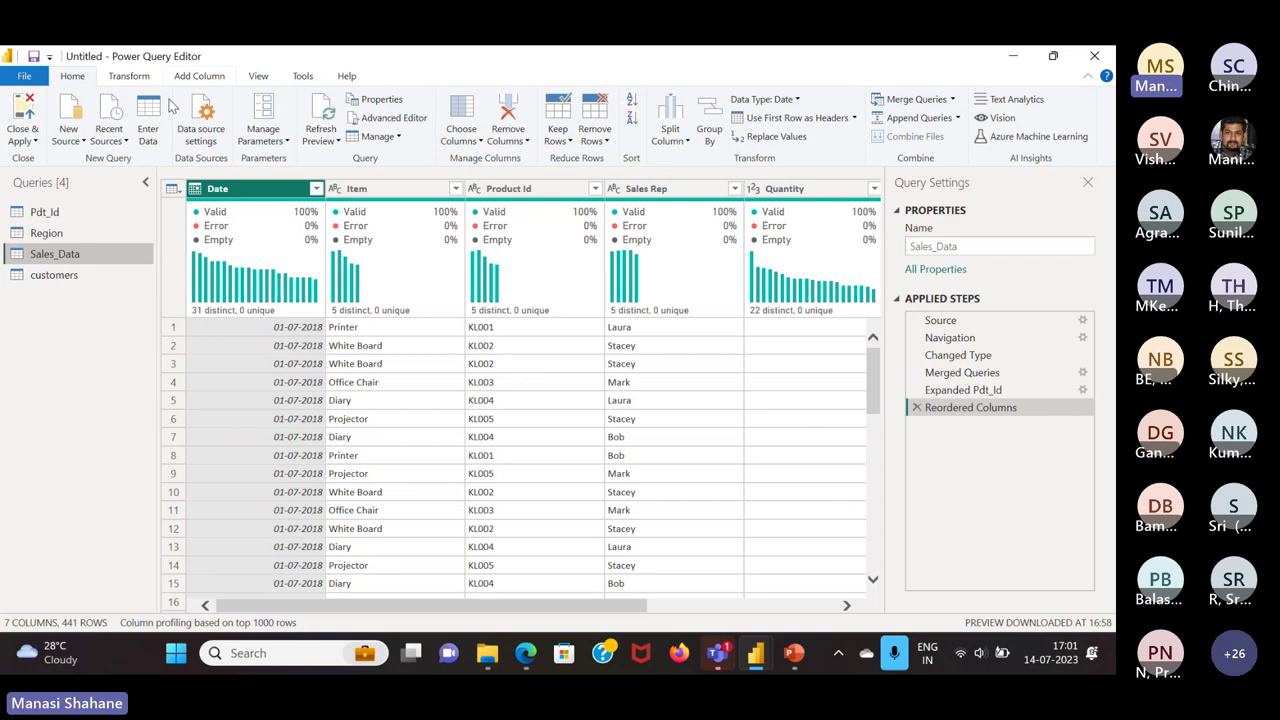
click(264, 80)
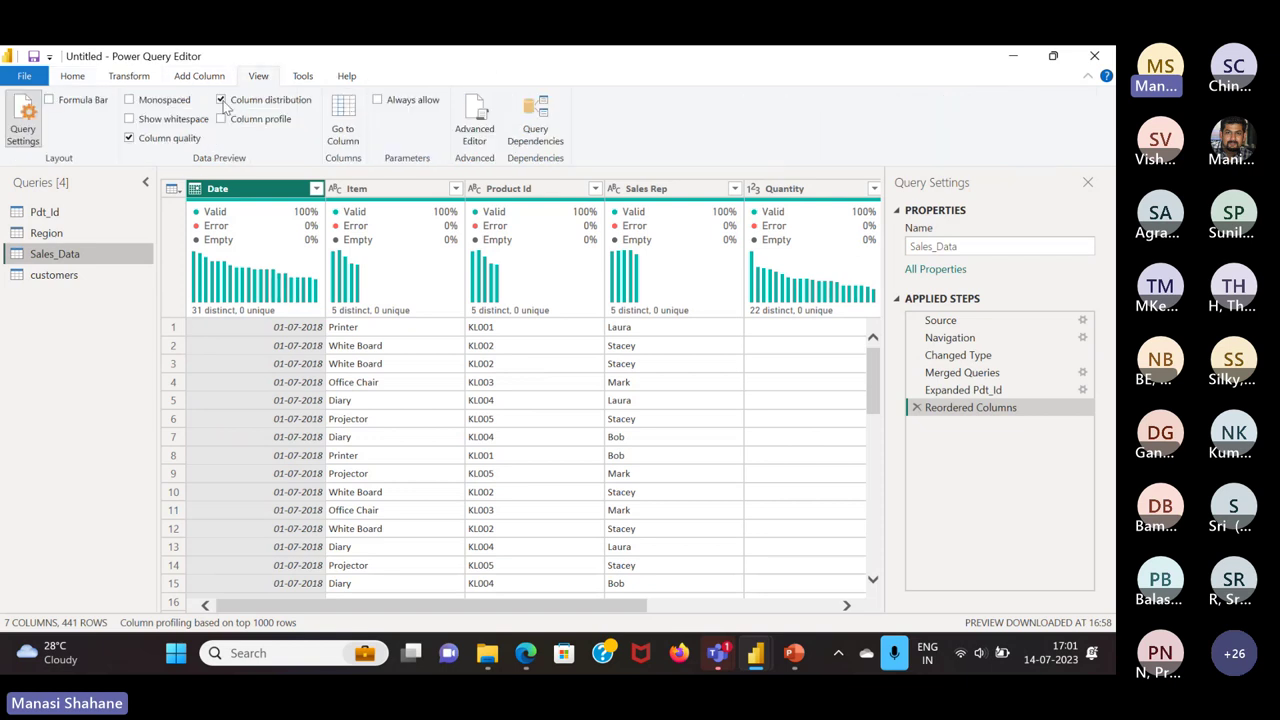
click(222, 100)
click(128, 138)
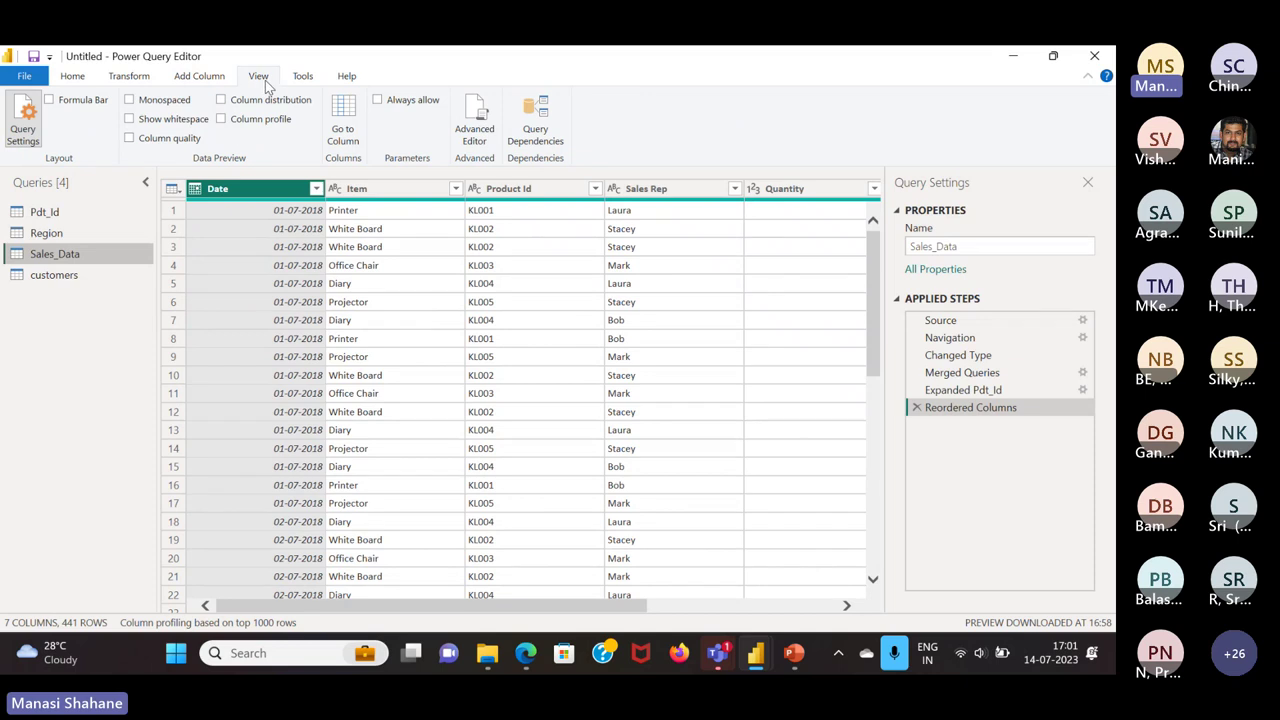
click(221, 119)
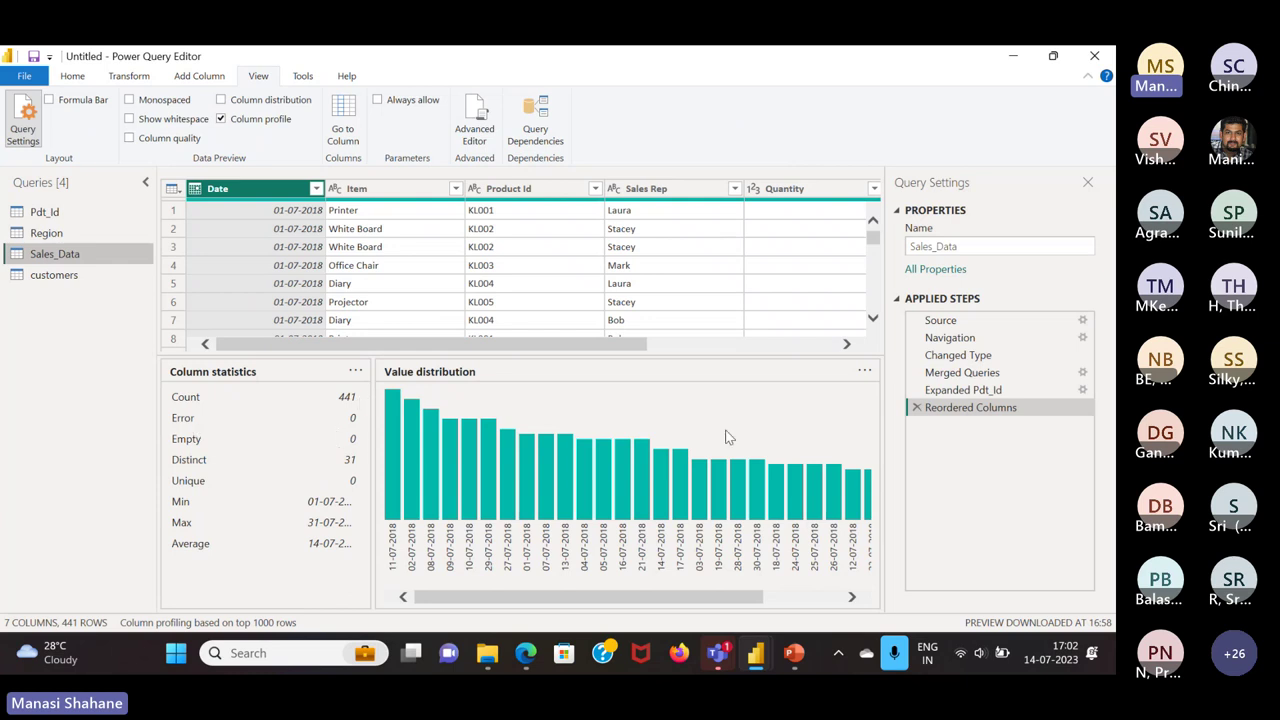
click(224, 120)
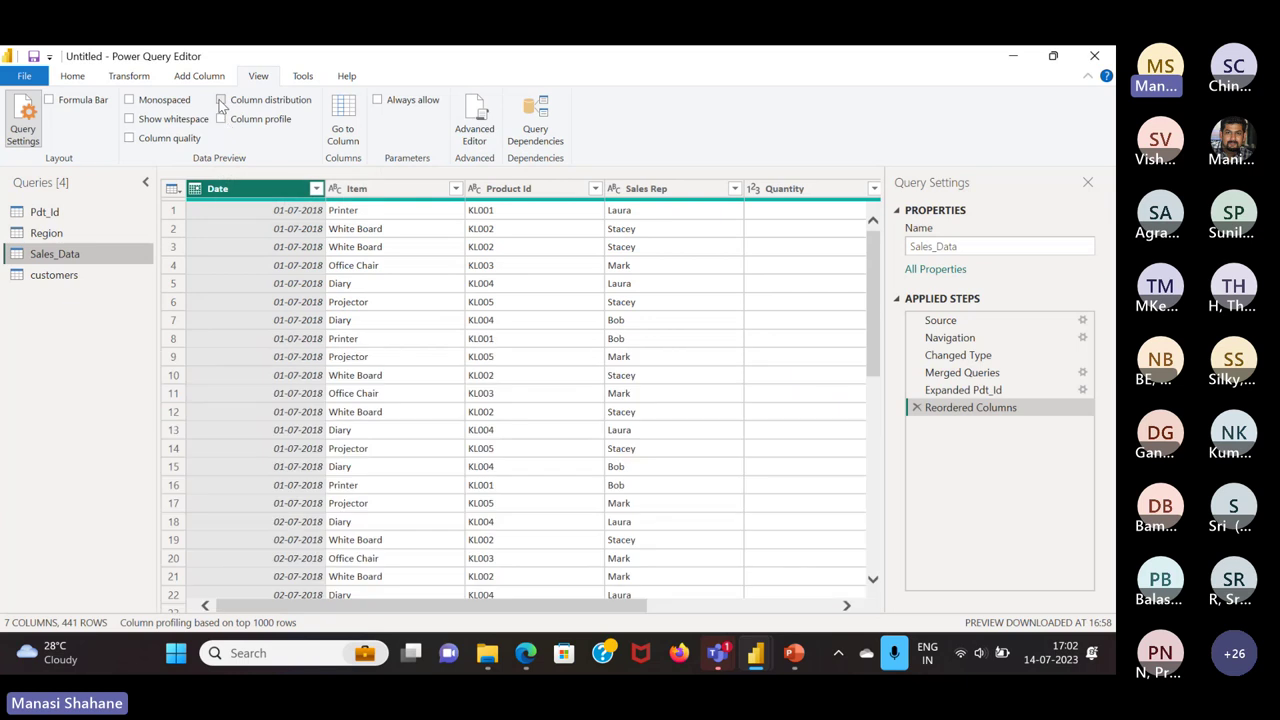
click(221, 101)
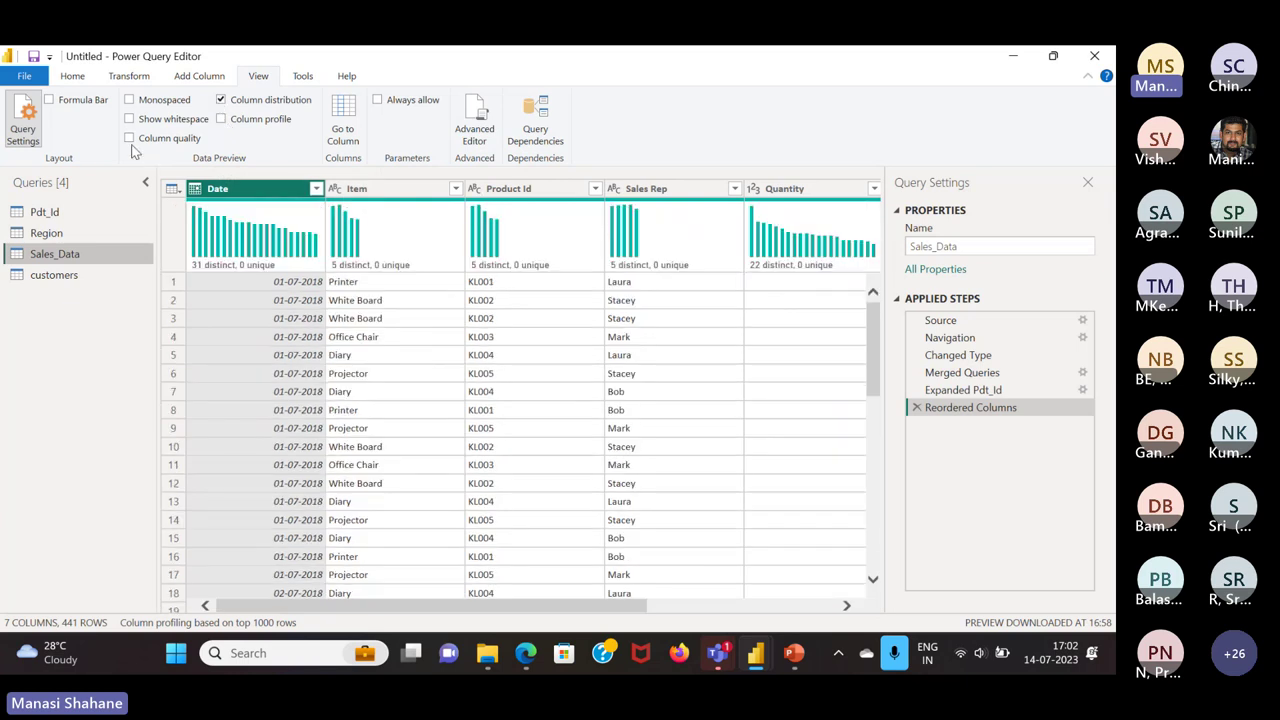
mouse_move(238, 245)
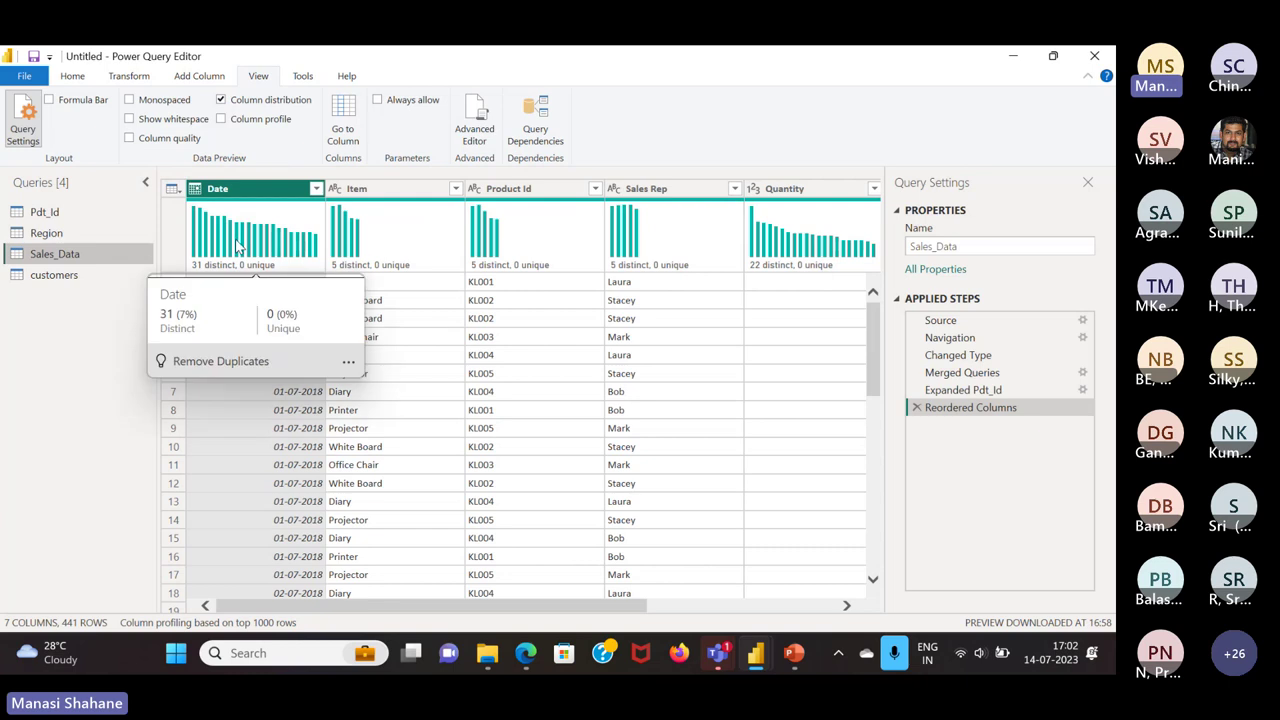
mouse_move(437, 277)
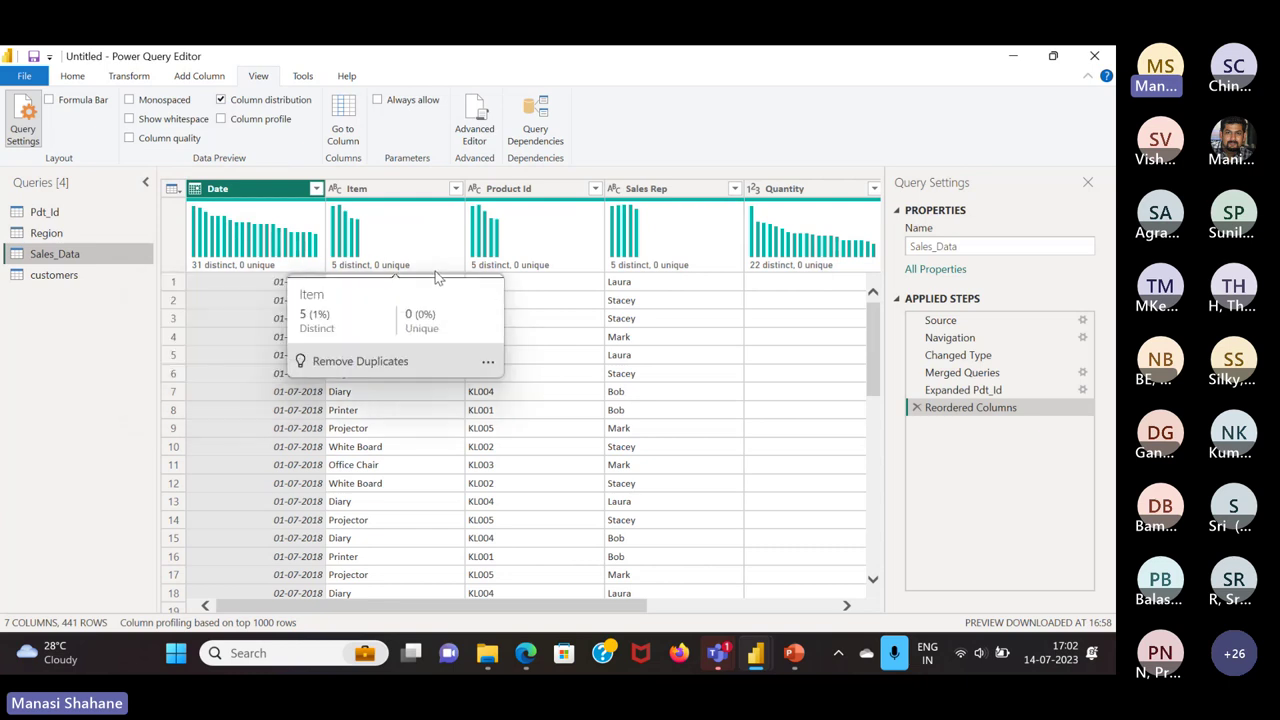
click(130, 139)
mouse_move(228, 313)
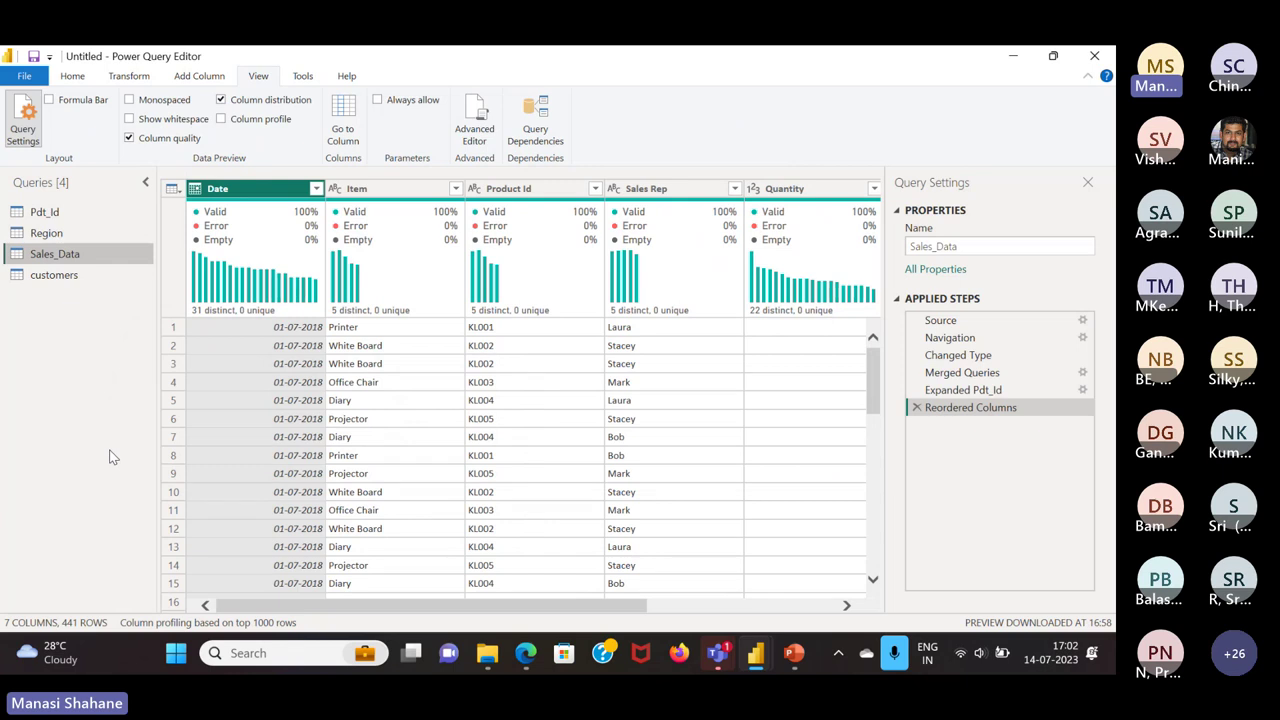
scroll(550, 470, right, 3)
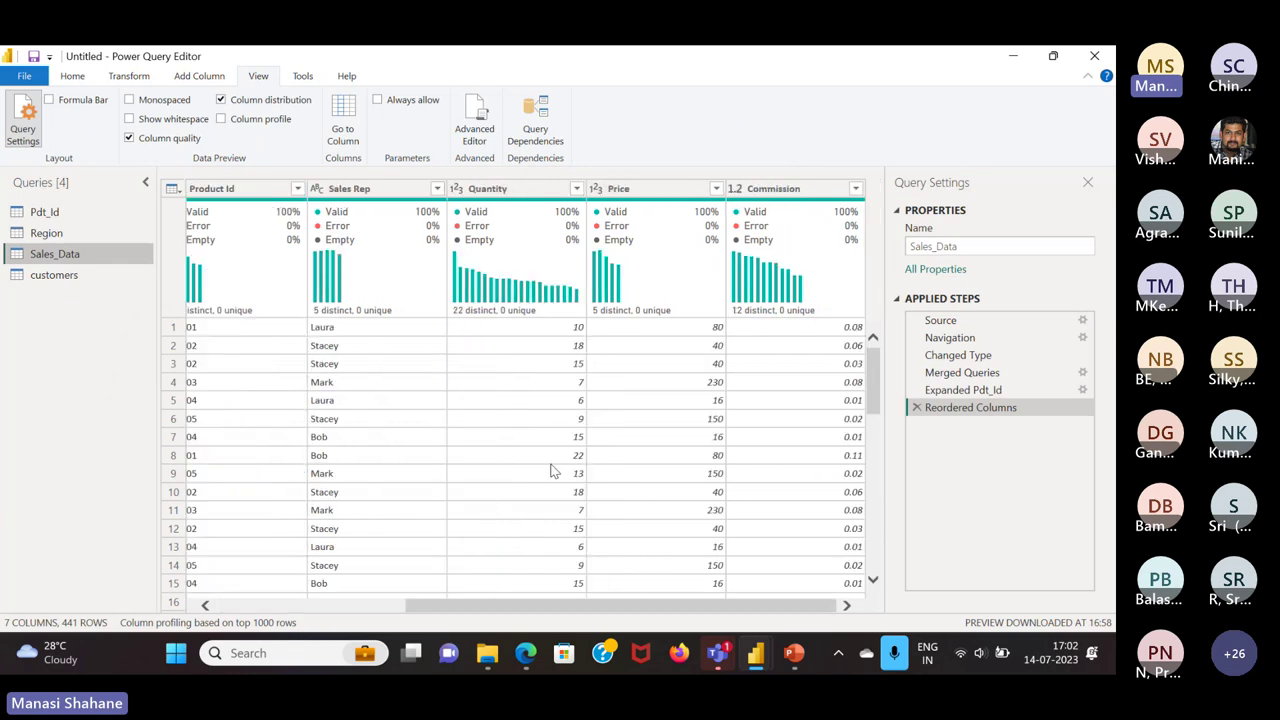
scroll(550, 470, left, 3)
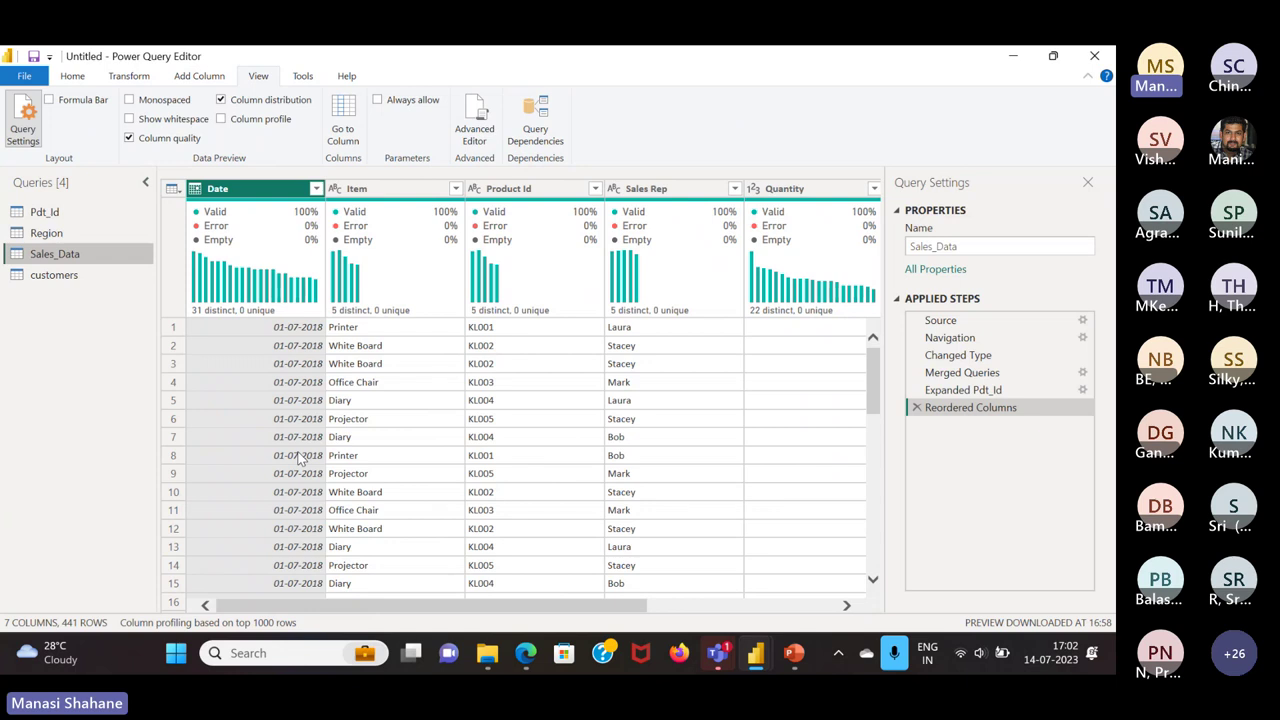
Look over the Region lookup table, then return to the Sales_Data query
click(80, 80)
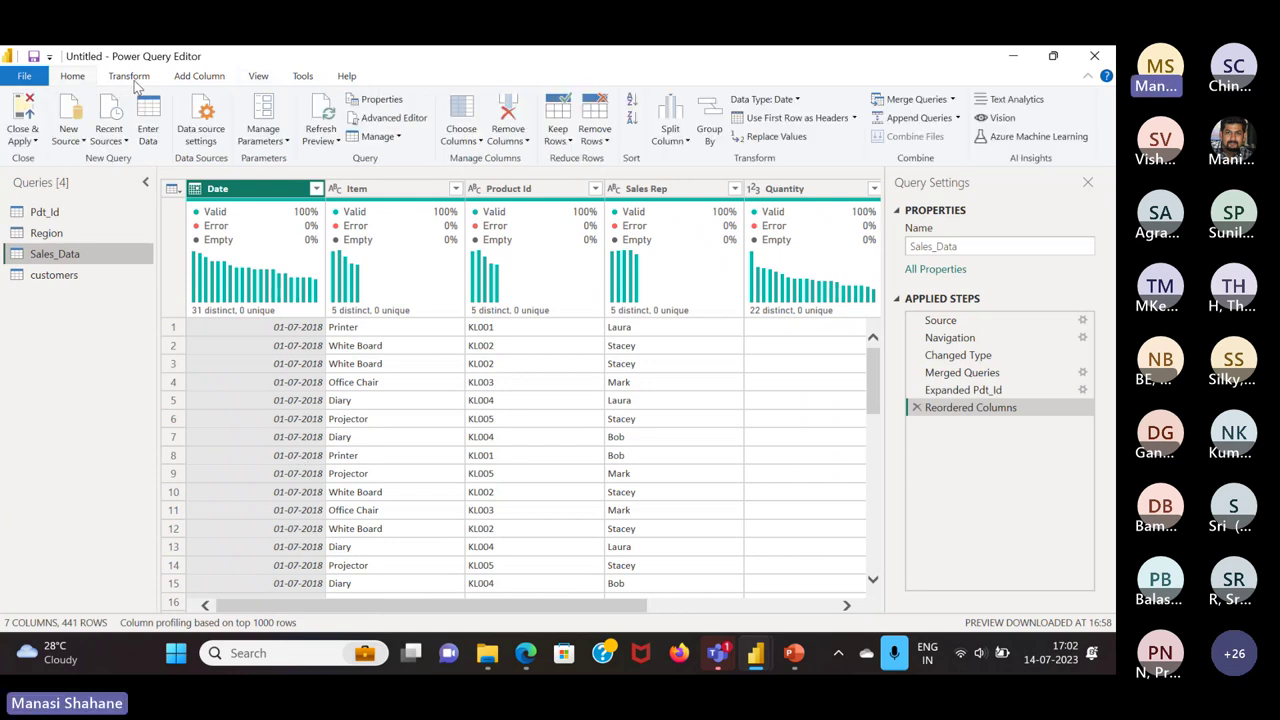
click(69, 229)
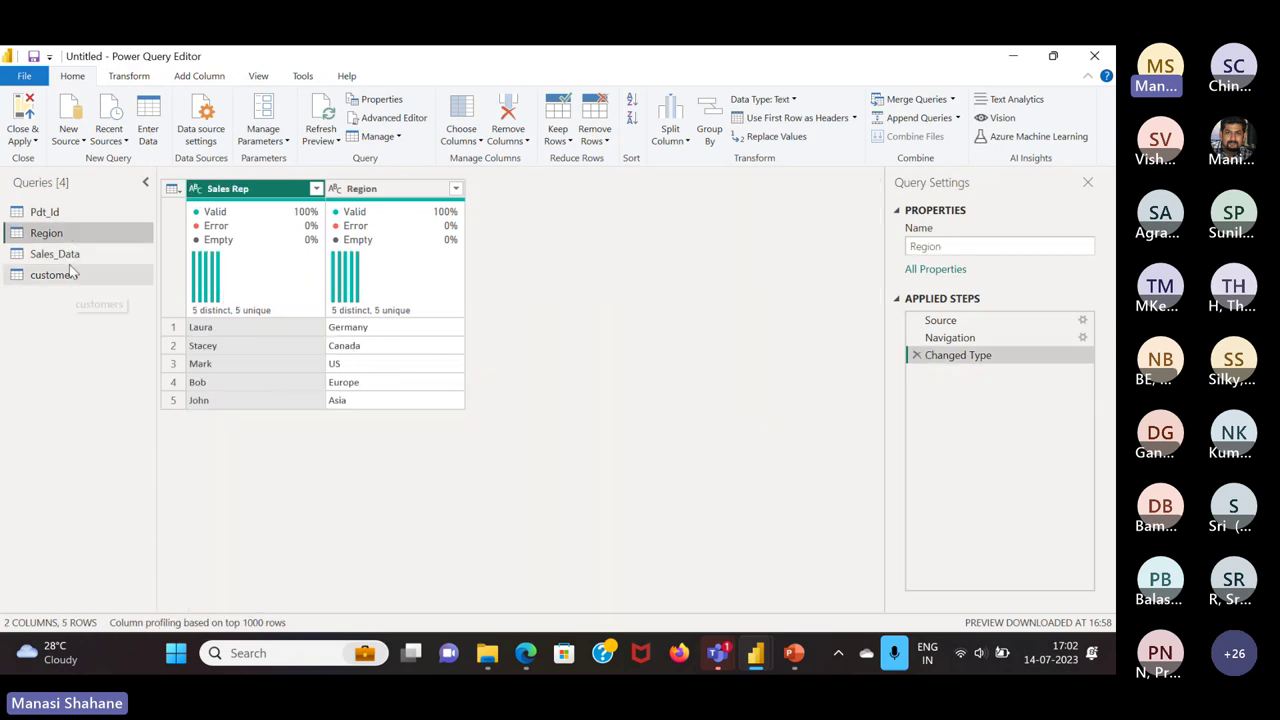
click(64, 256)
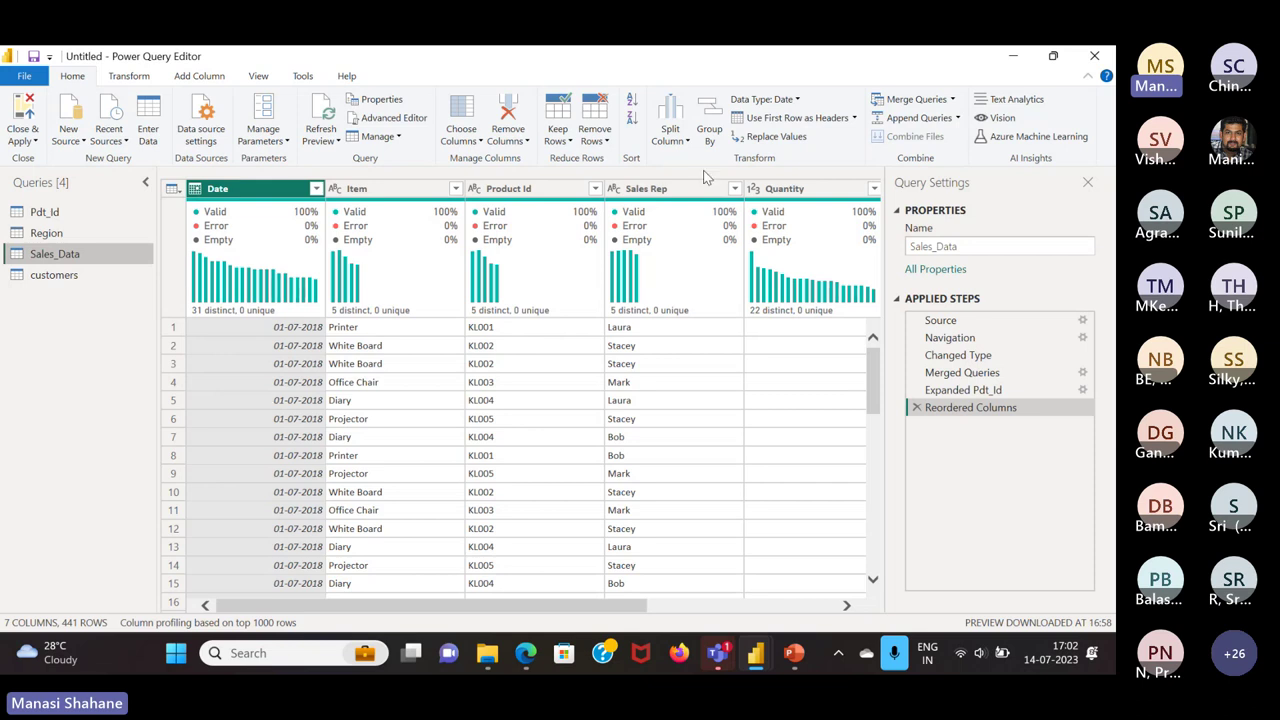
Merge Sales_Data with the Region table, matching on Sales Rep in both
click(954, 99)
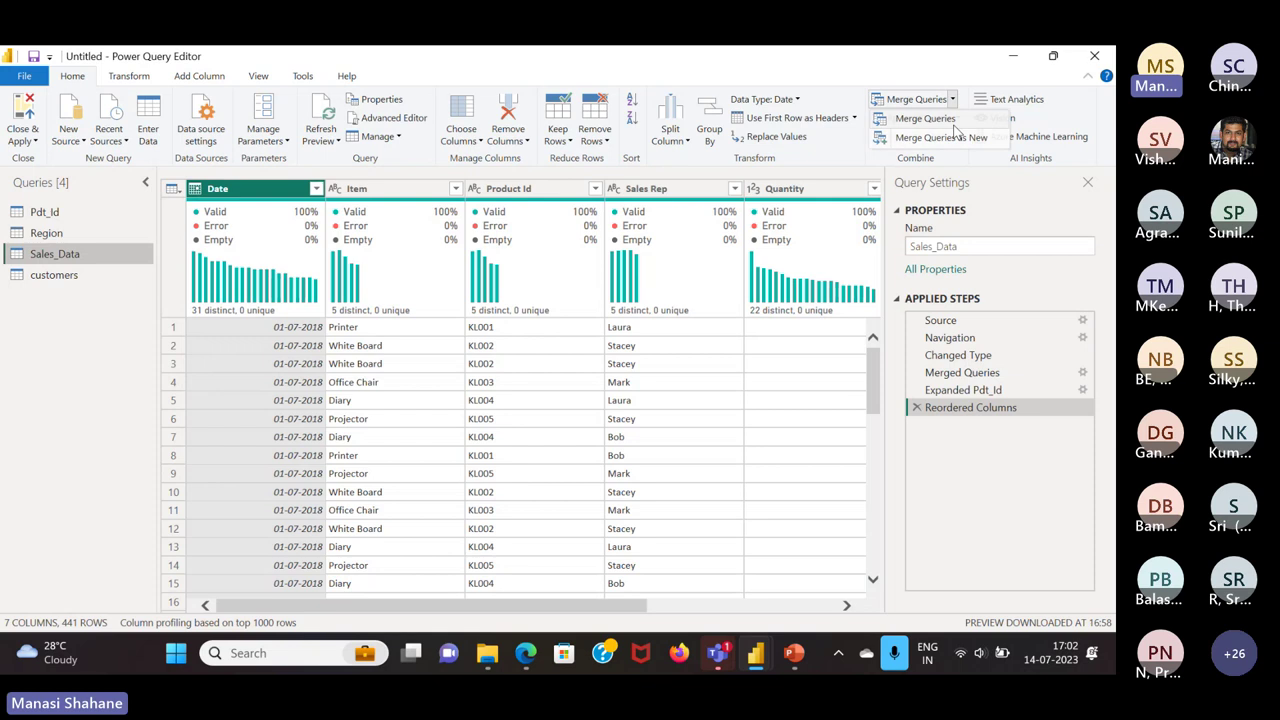
click(955, 127)
click(500, 186)
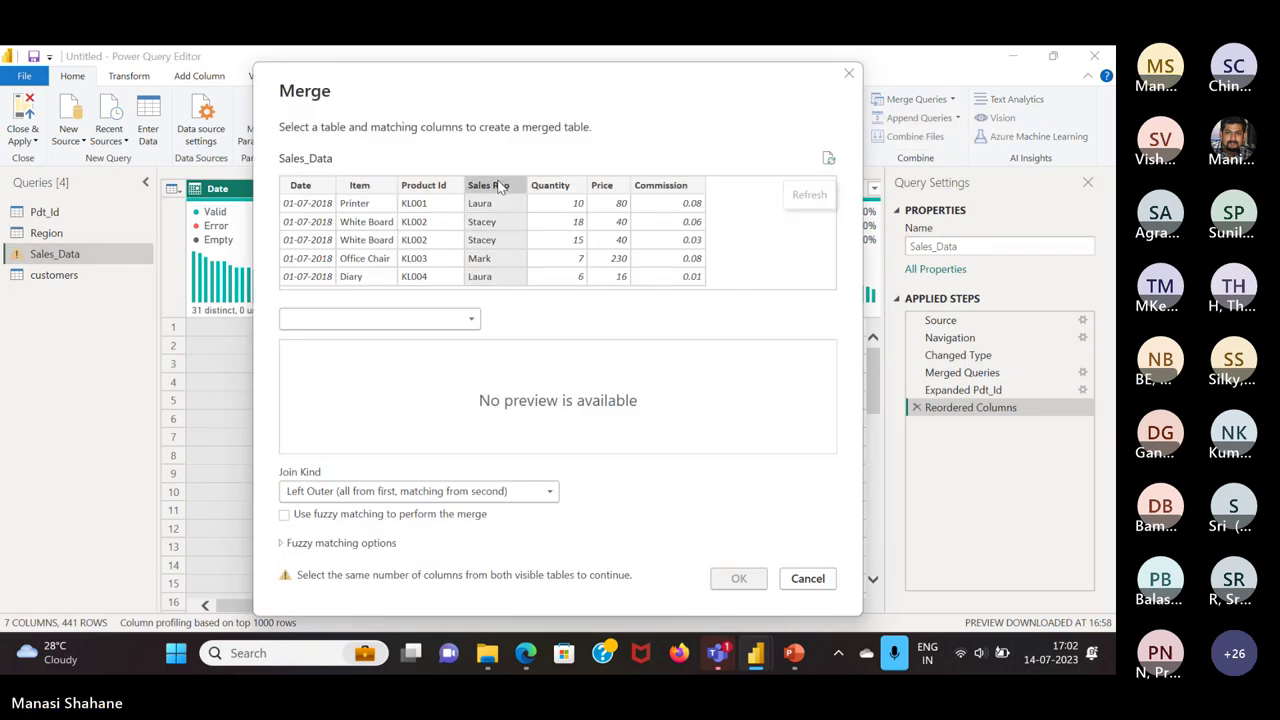
click(470, 320)
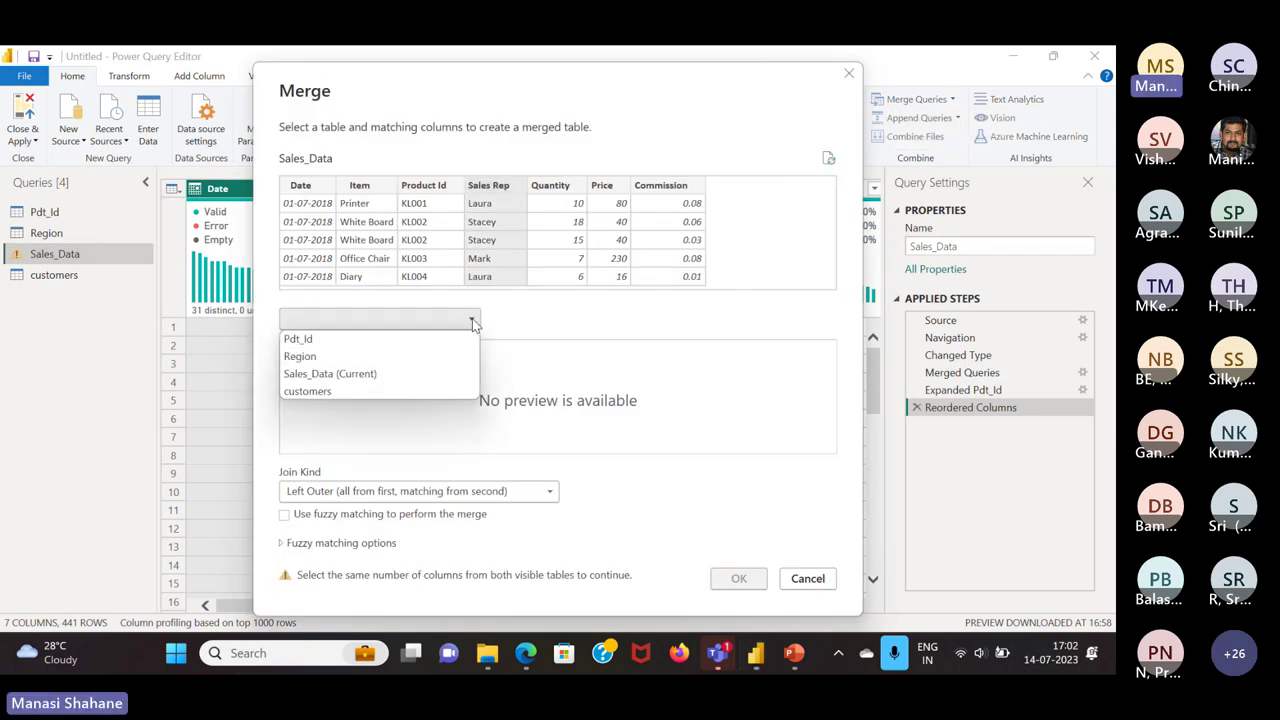
click(338, 361)
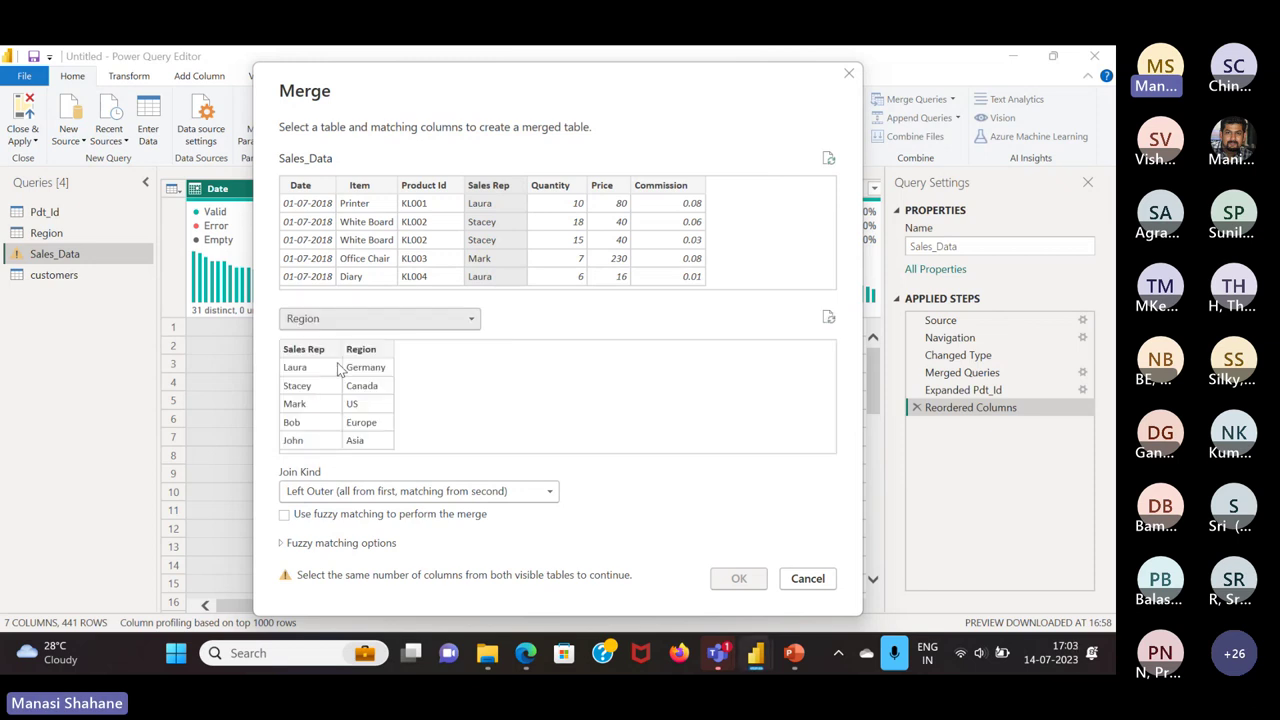
click(304, 352)
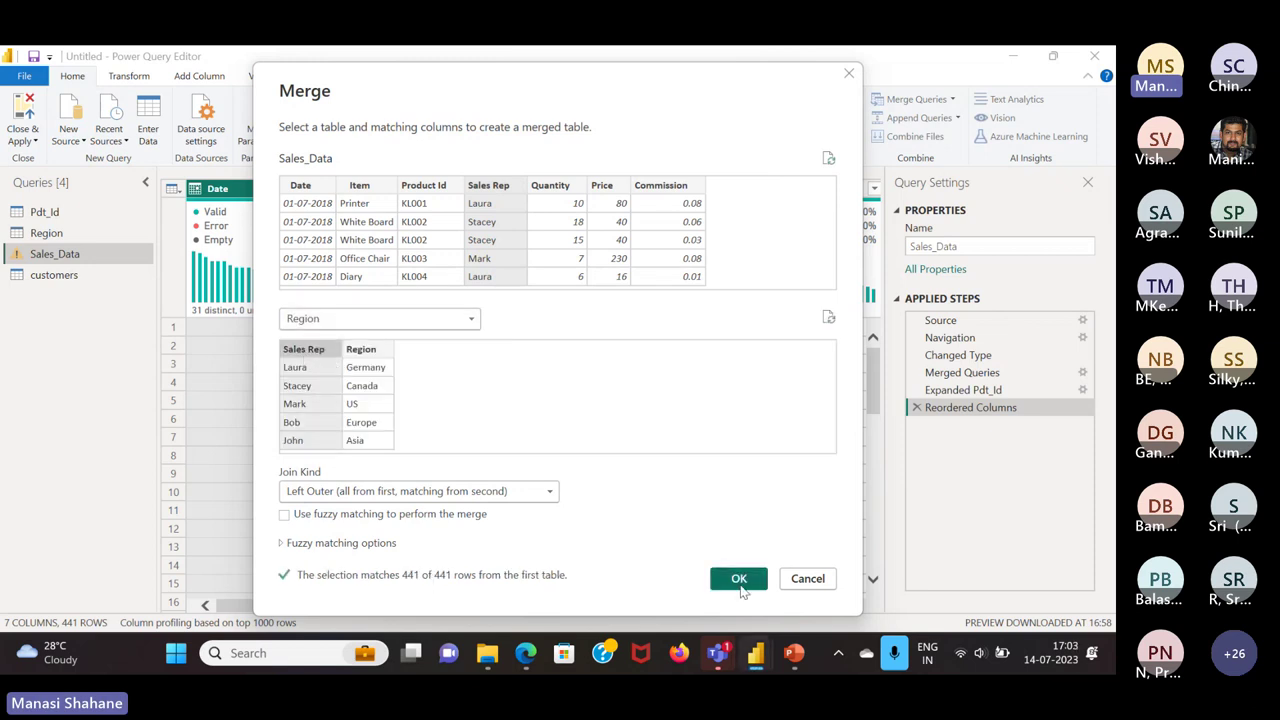
click(740, 584)
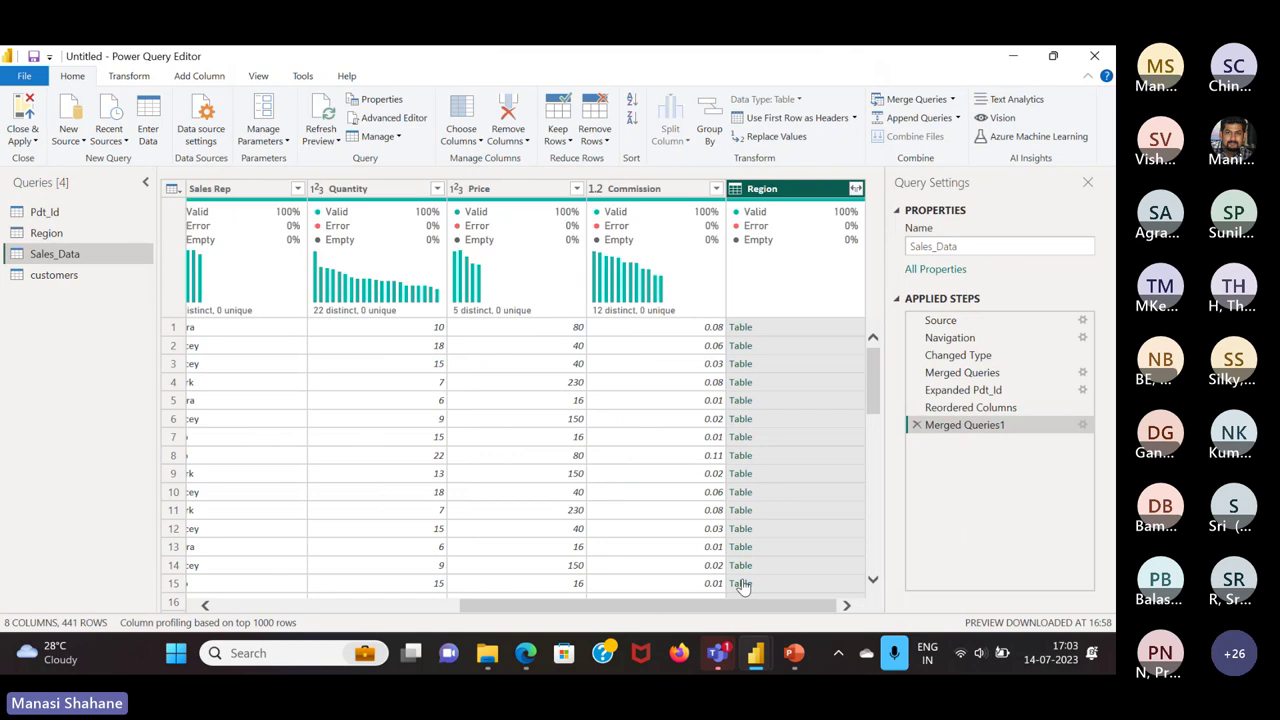
Expand the merged Region column, keeping only the Region field
click(856, 189)
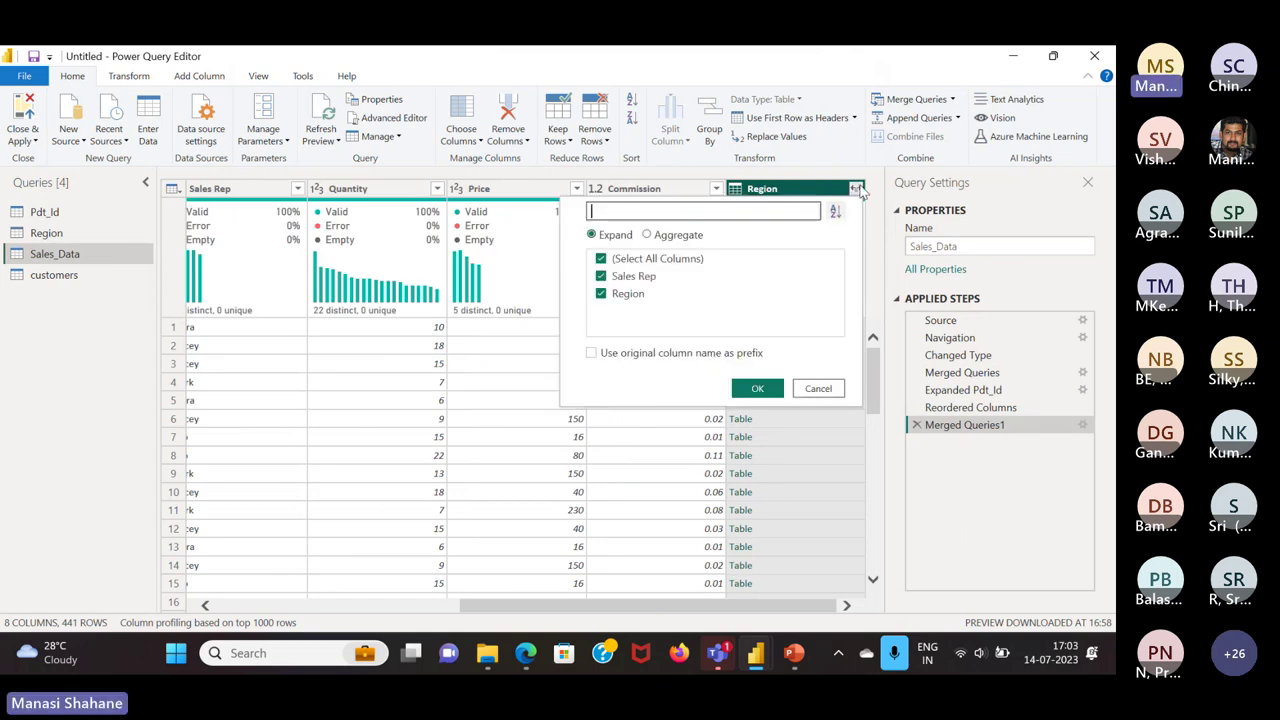
click(601, 259)
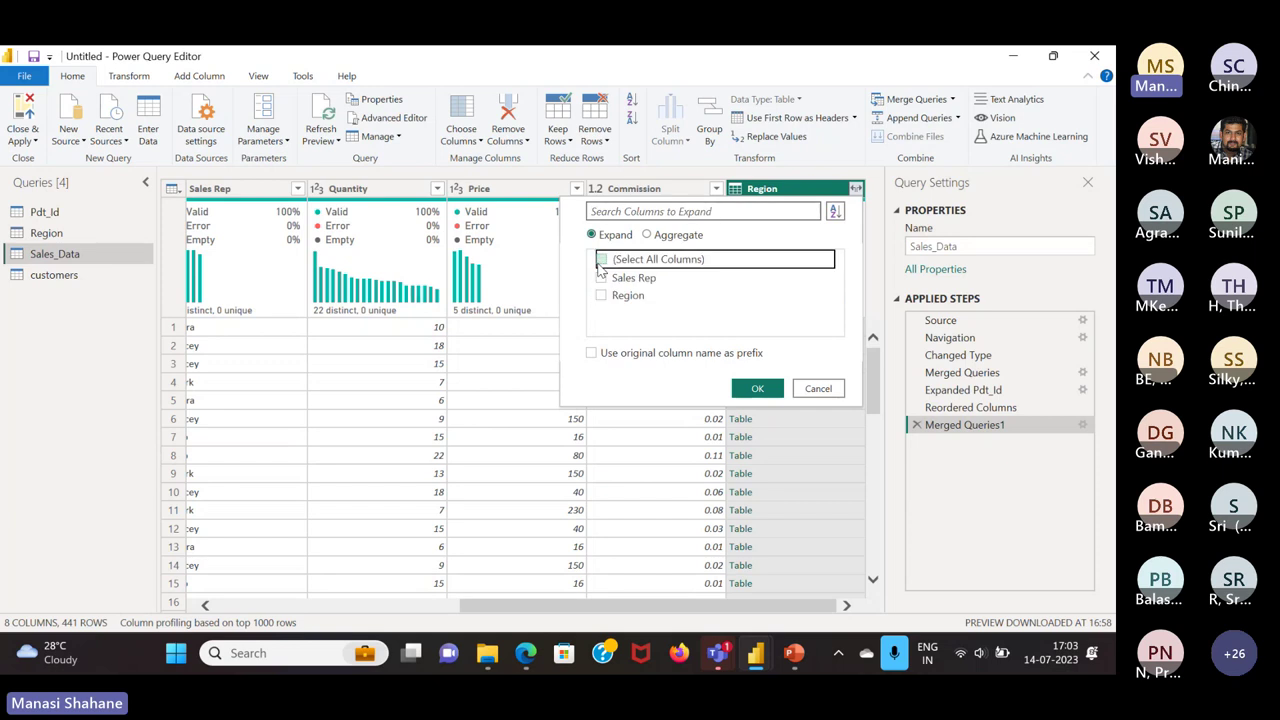
click(601, 294)
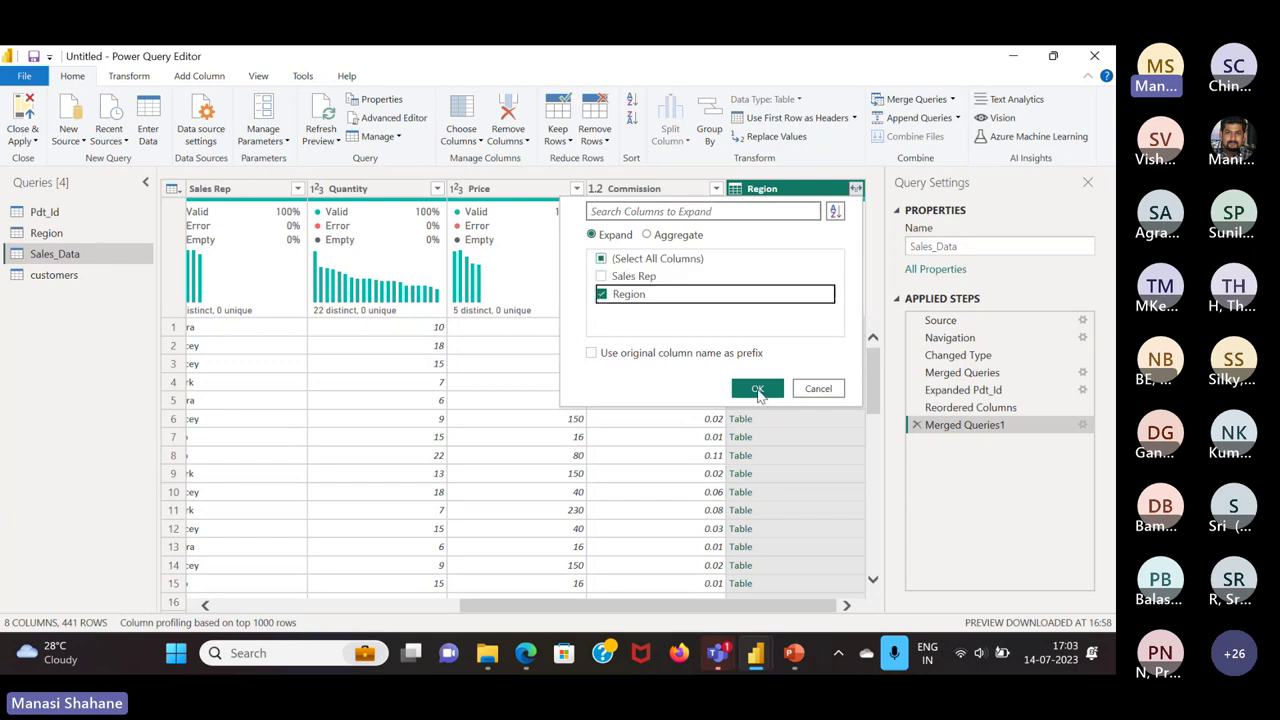
click(758, 389)
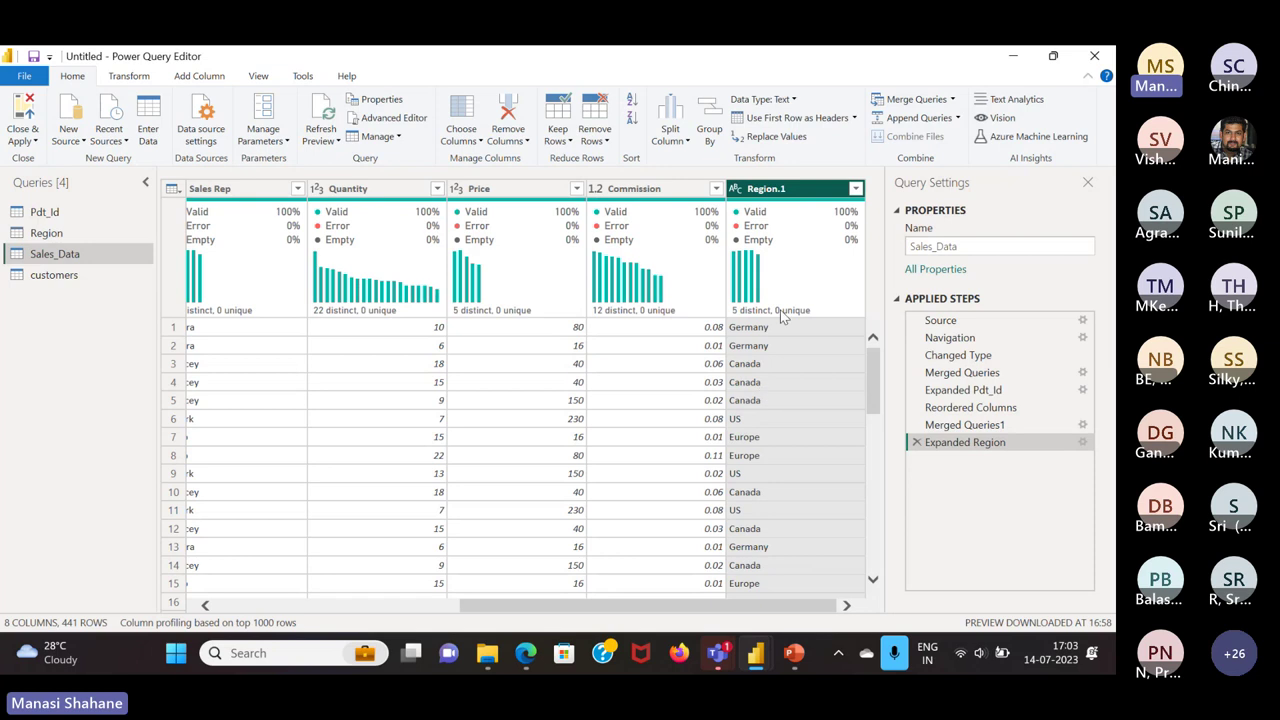
scroll(772, 494, down, 20)
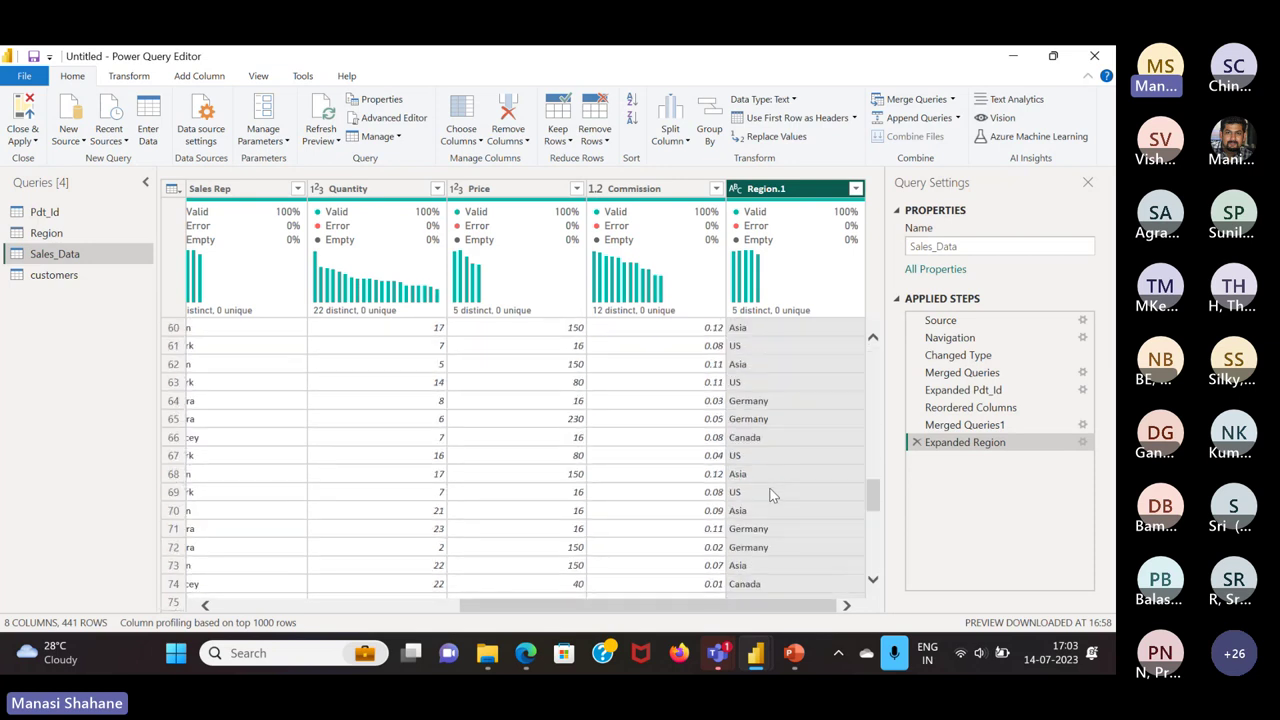
scroll(772, 494, up, 14)
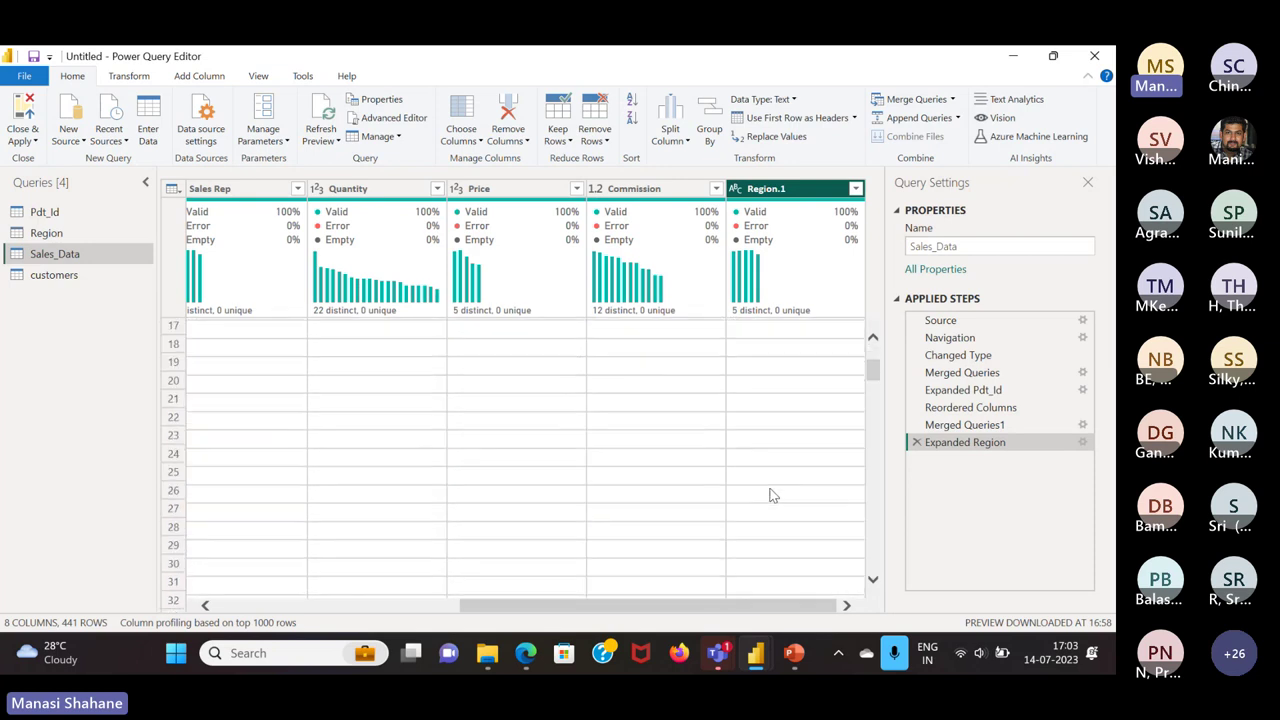
scroll(772, 494, up, 5)
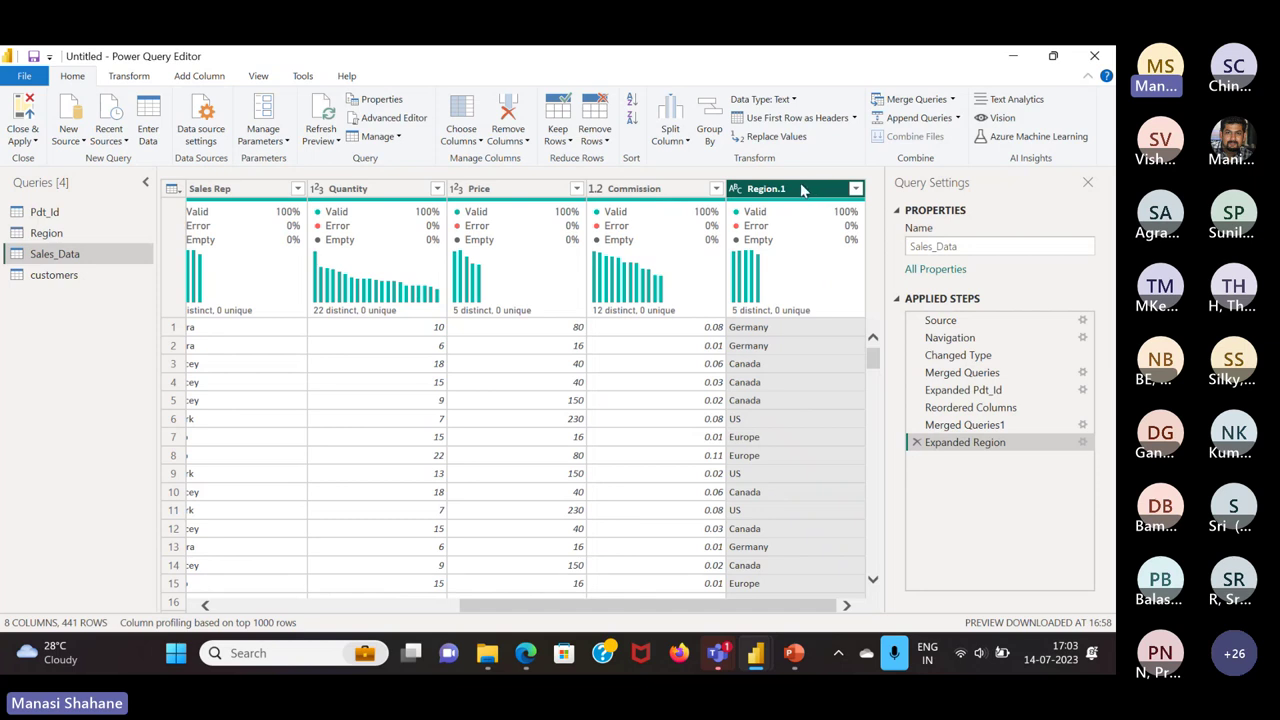
Rename Region.1 to Region and move it next to Sales Rep
double_click(800, 189)
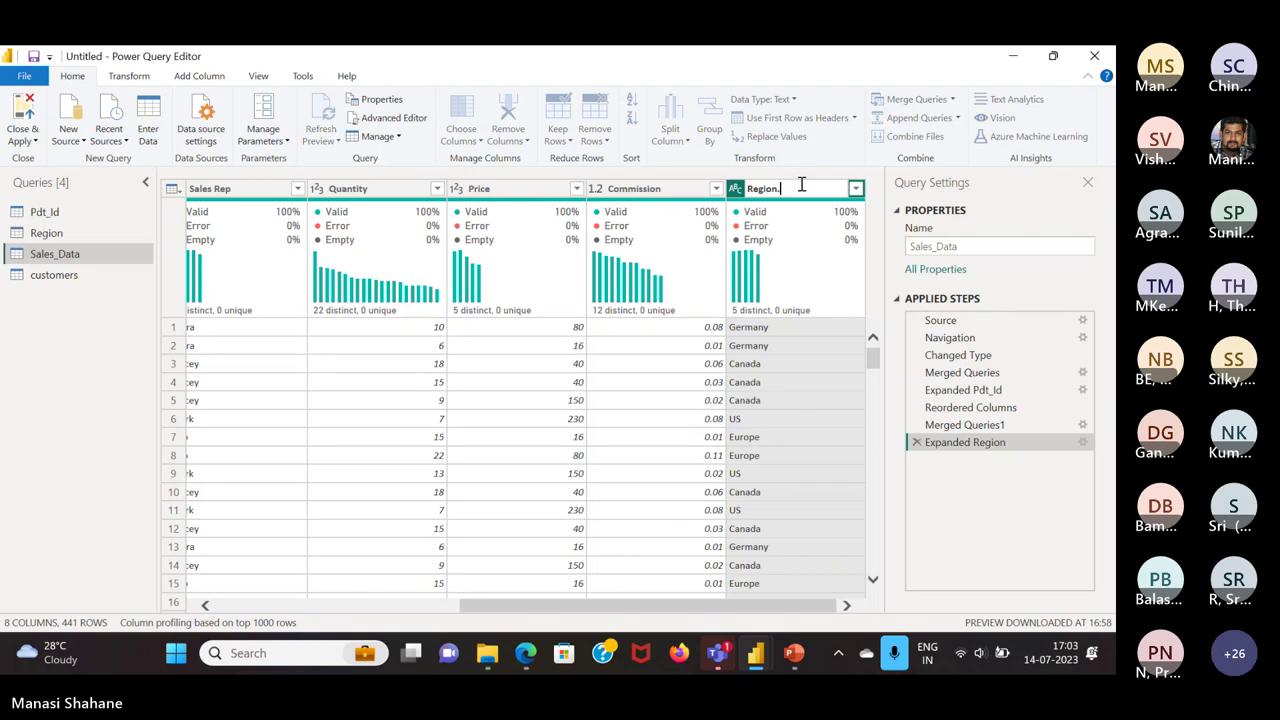
key(BackSpace)
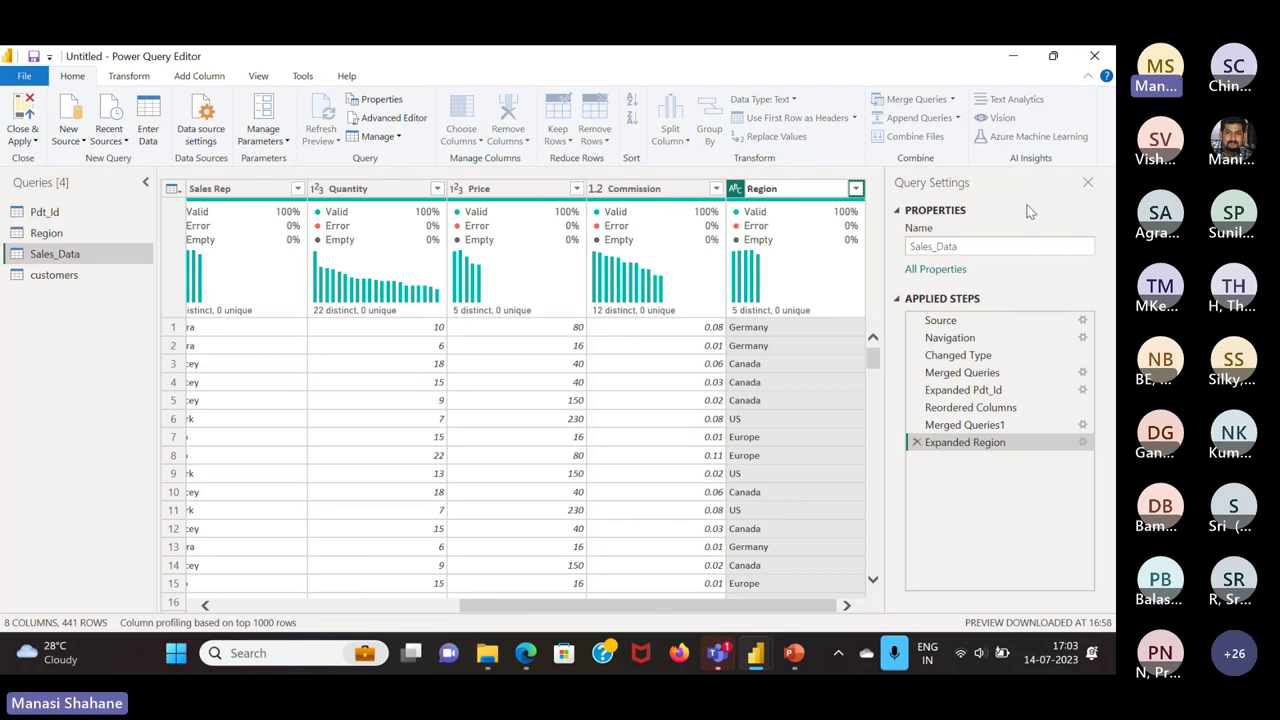
key(Return)
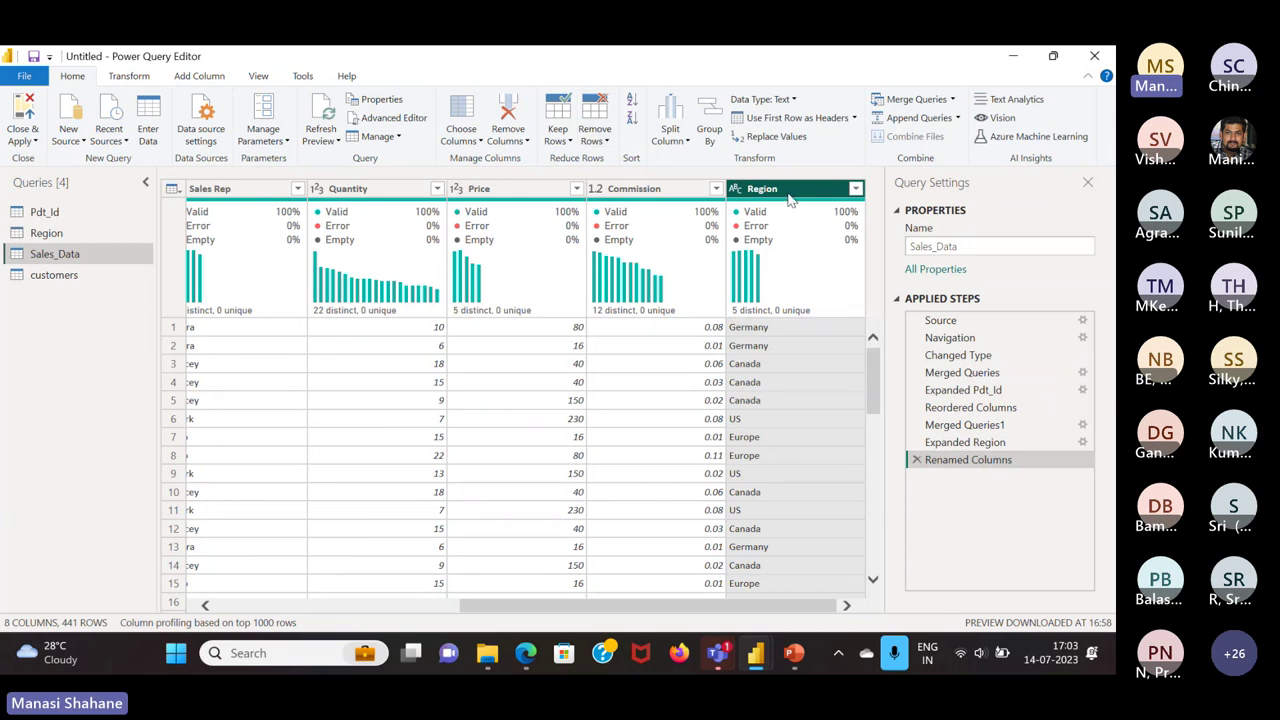
drag(790, 200, 366, 176)
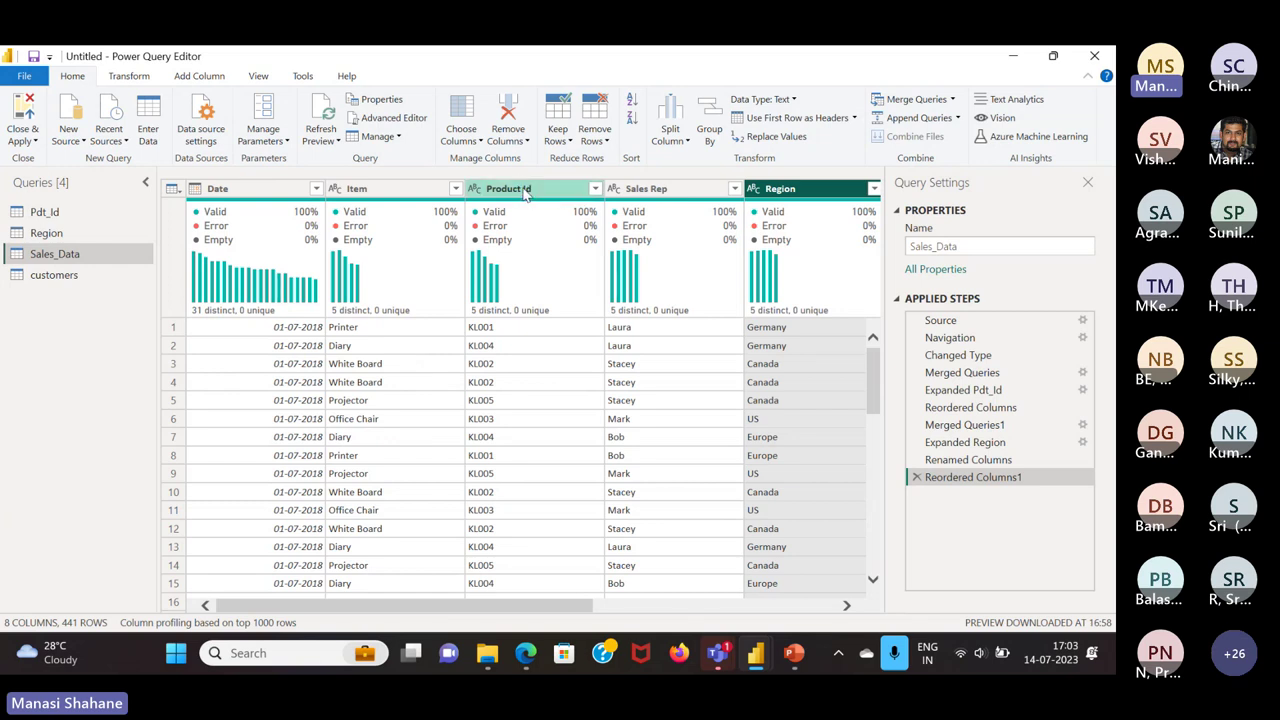
Replace KL with P in Product Id, then remove that Replaced Value step
click(524, 189)
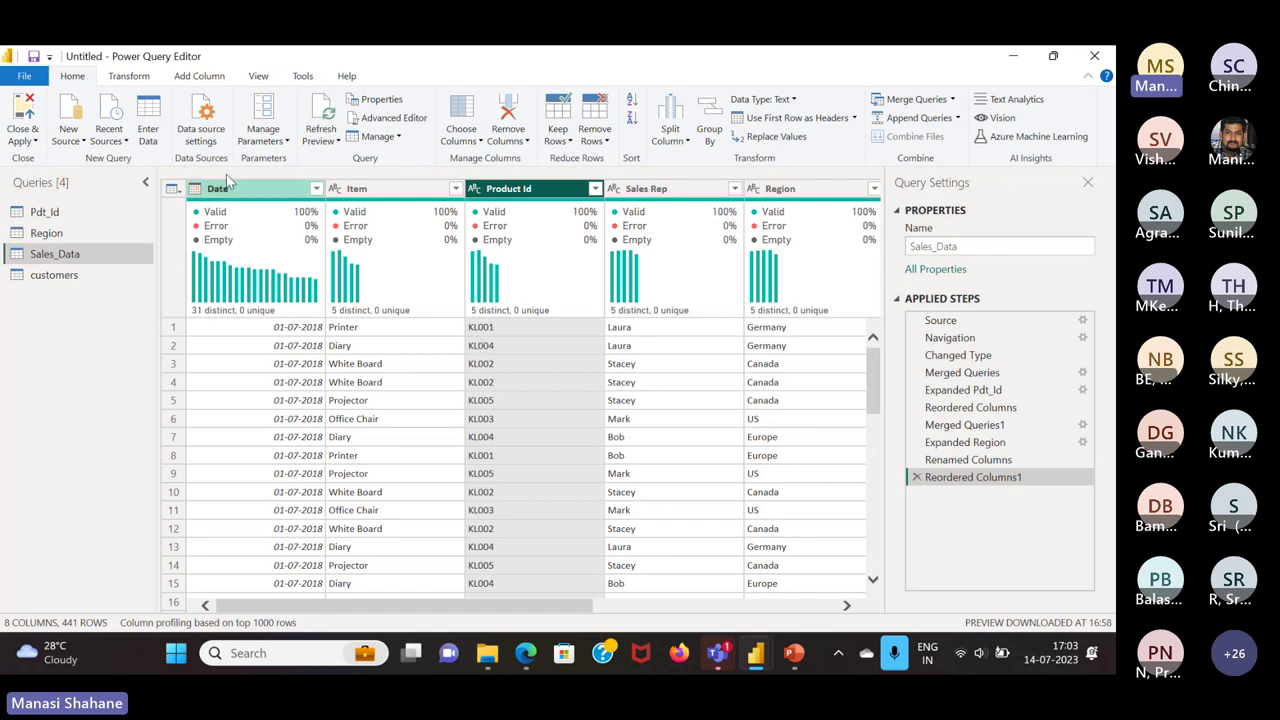
click(127, 77)
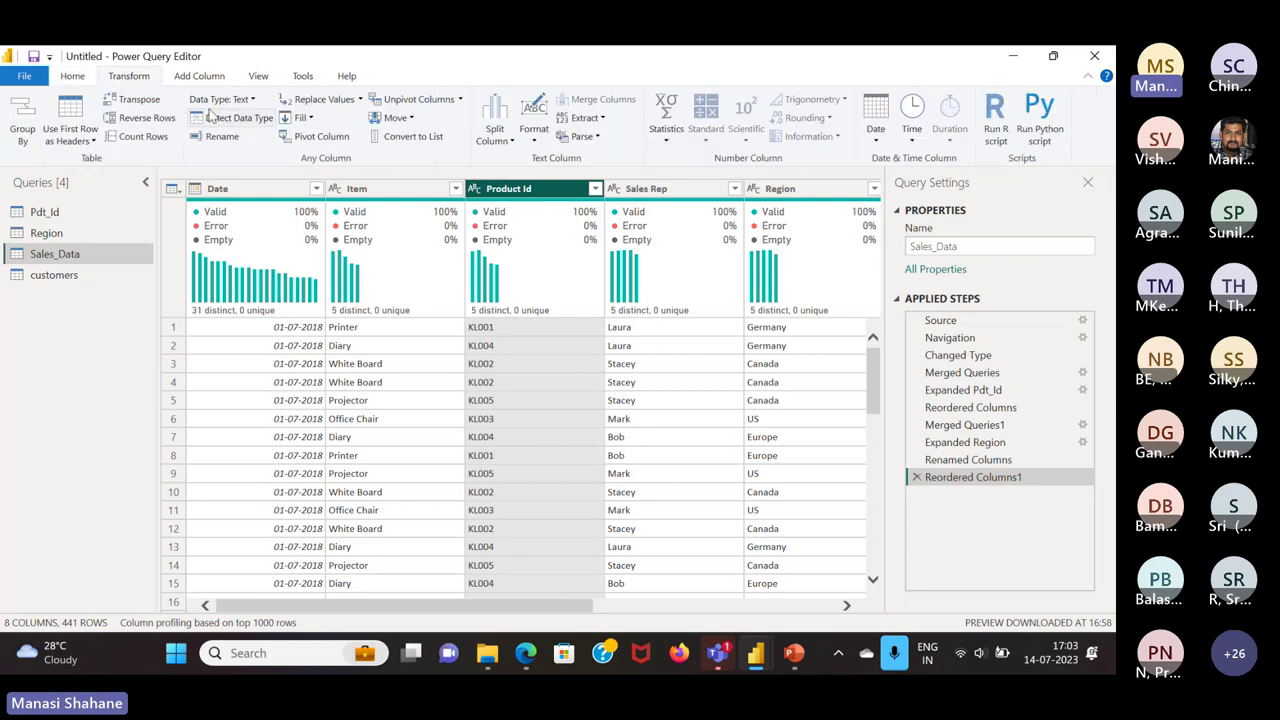
click(352, 101)
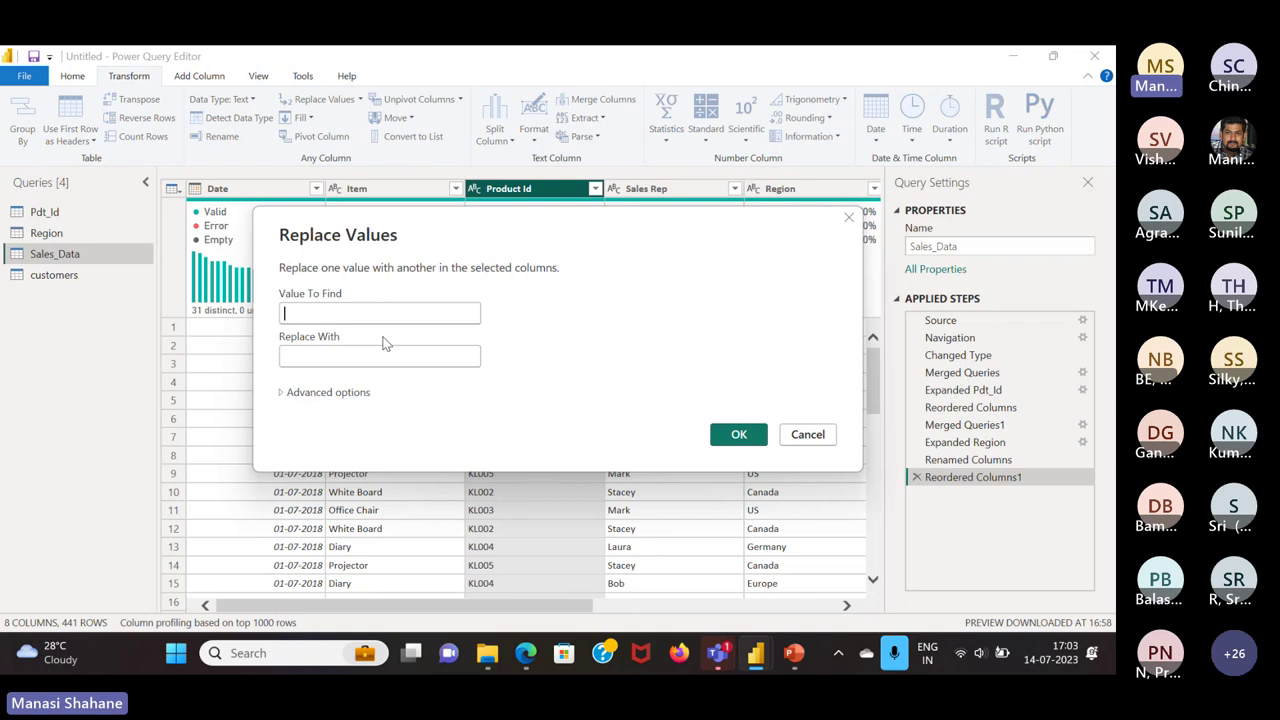
text(KL)
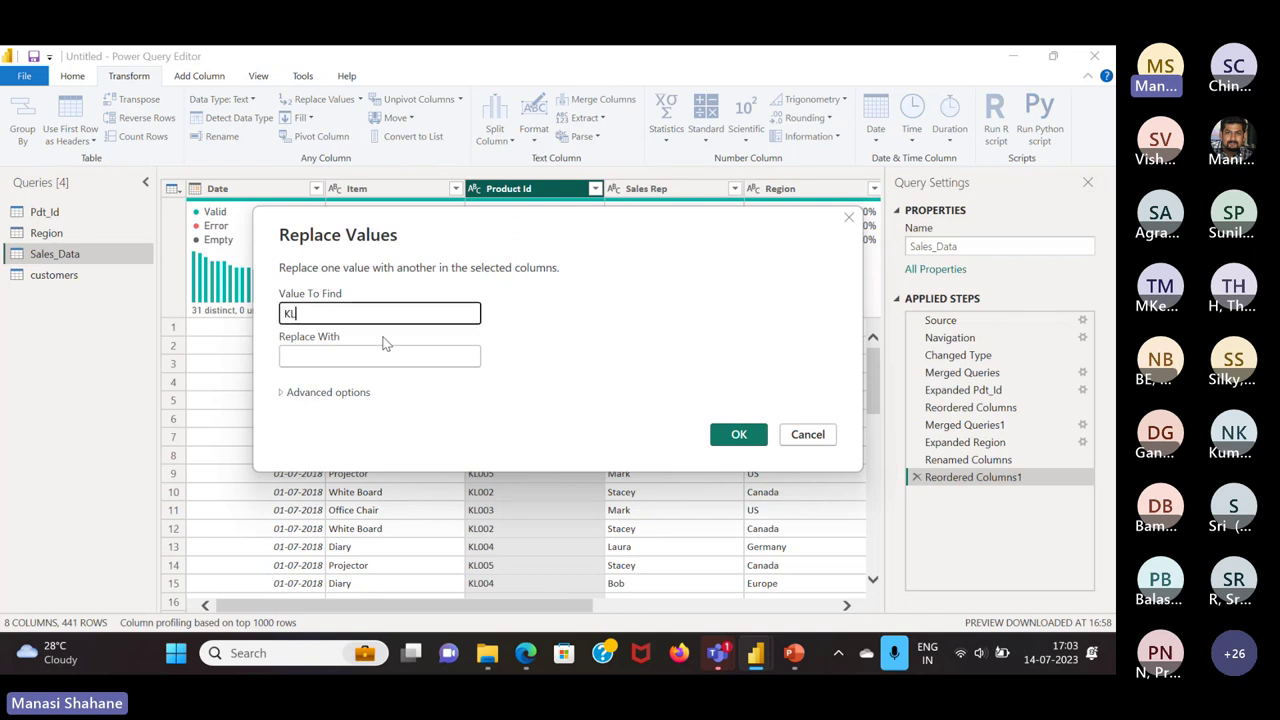
click(381, 352)
text(P)
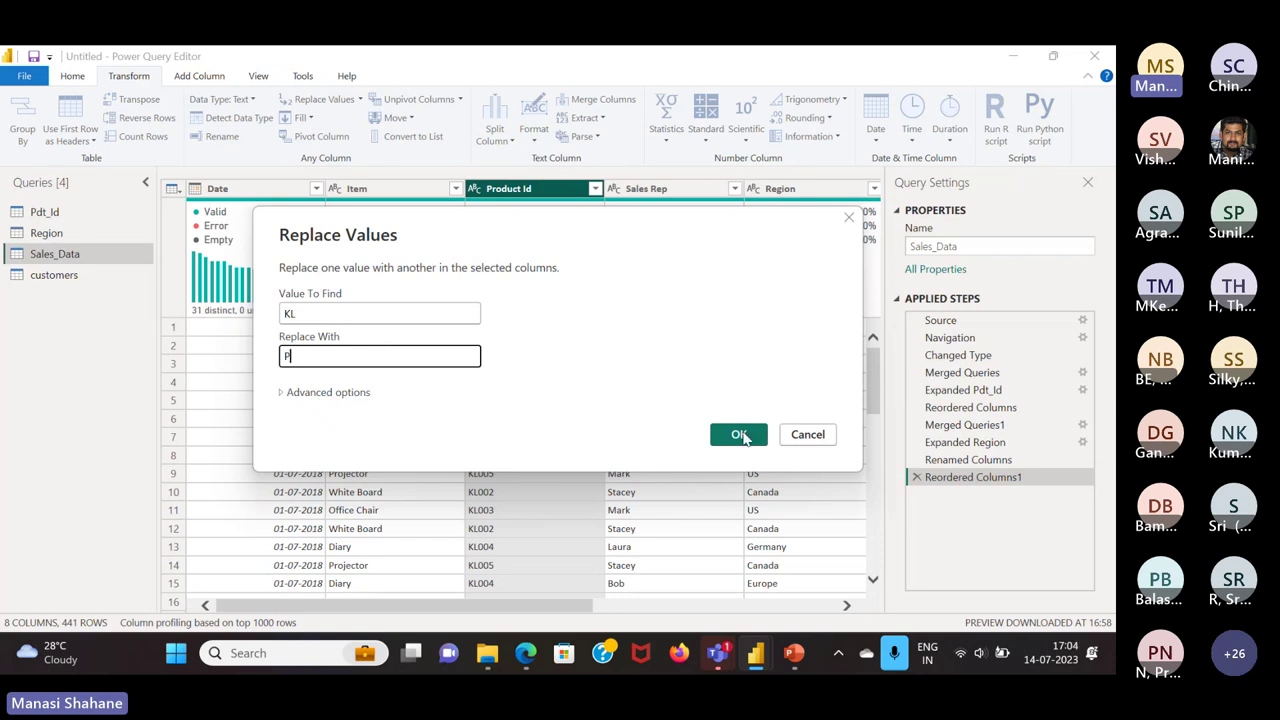
click(738, 434)
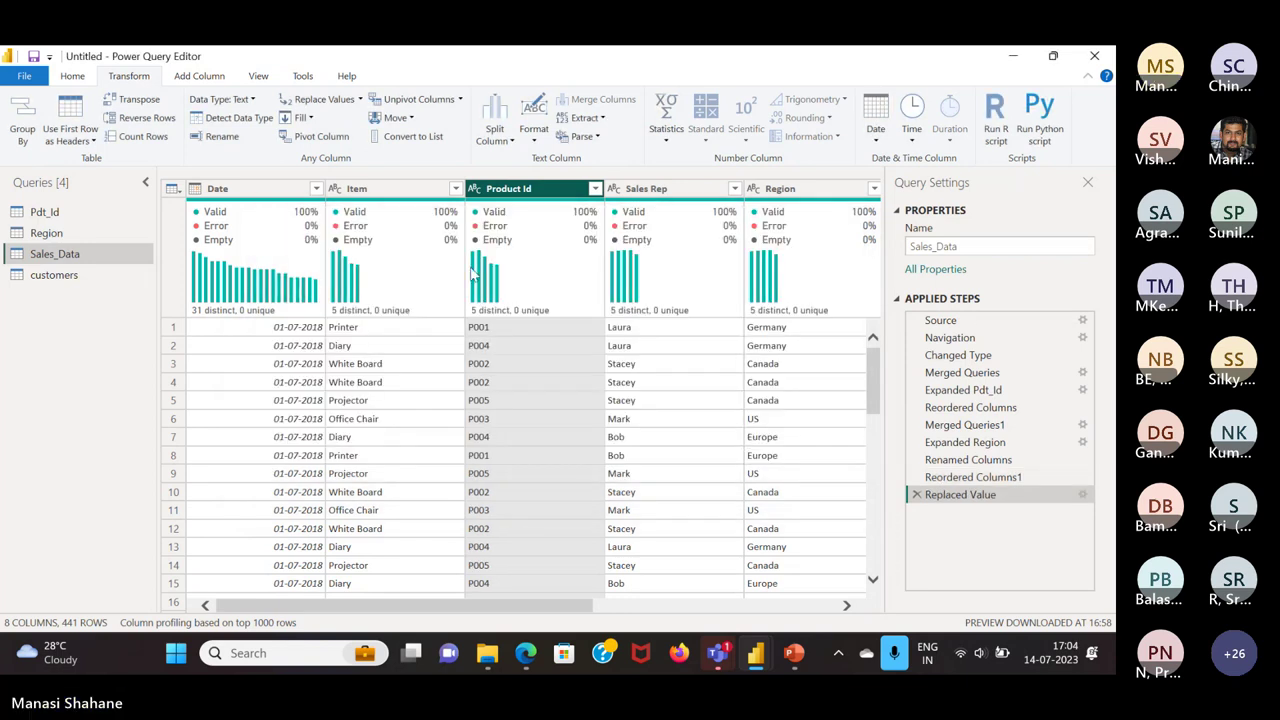
click(916, 493)
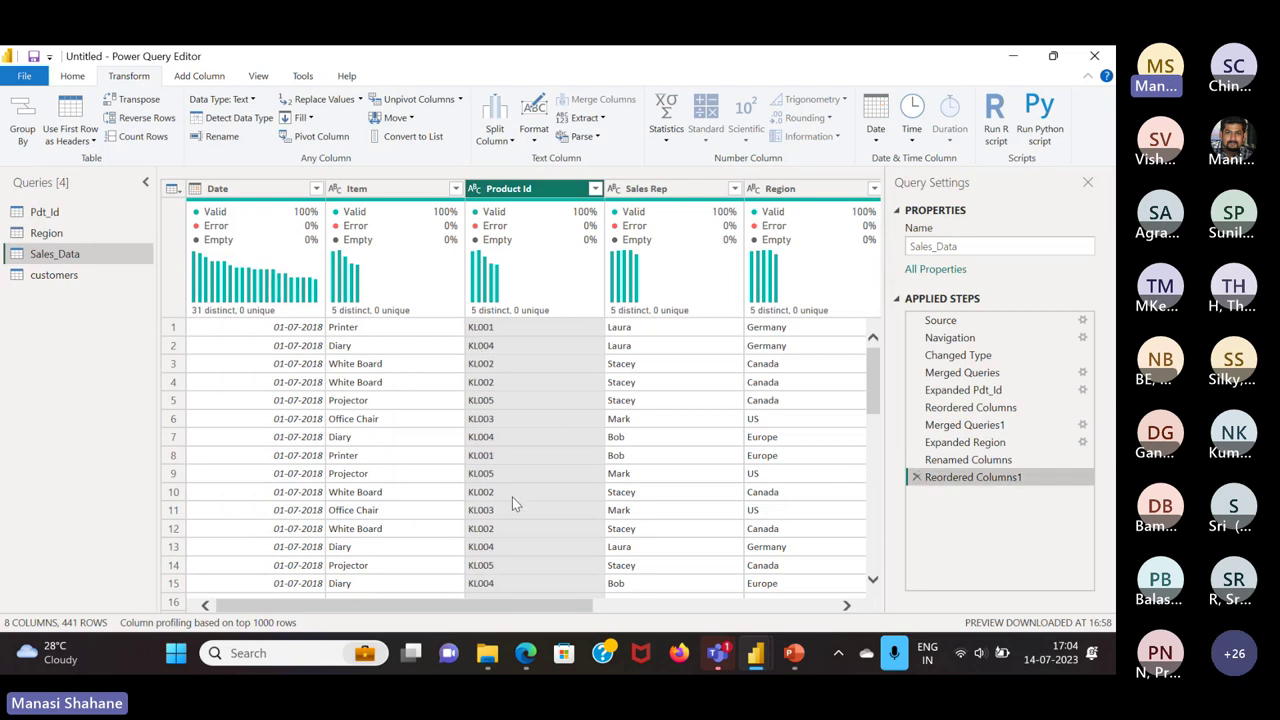
Reapply replacing KL with P in Product Id, then select Sales Rep
click(318, 99)
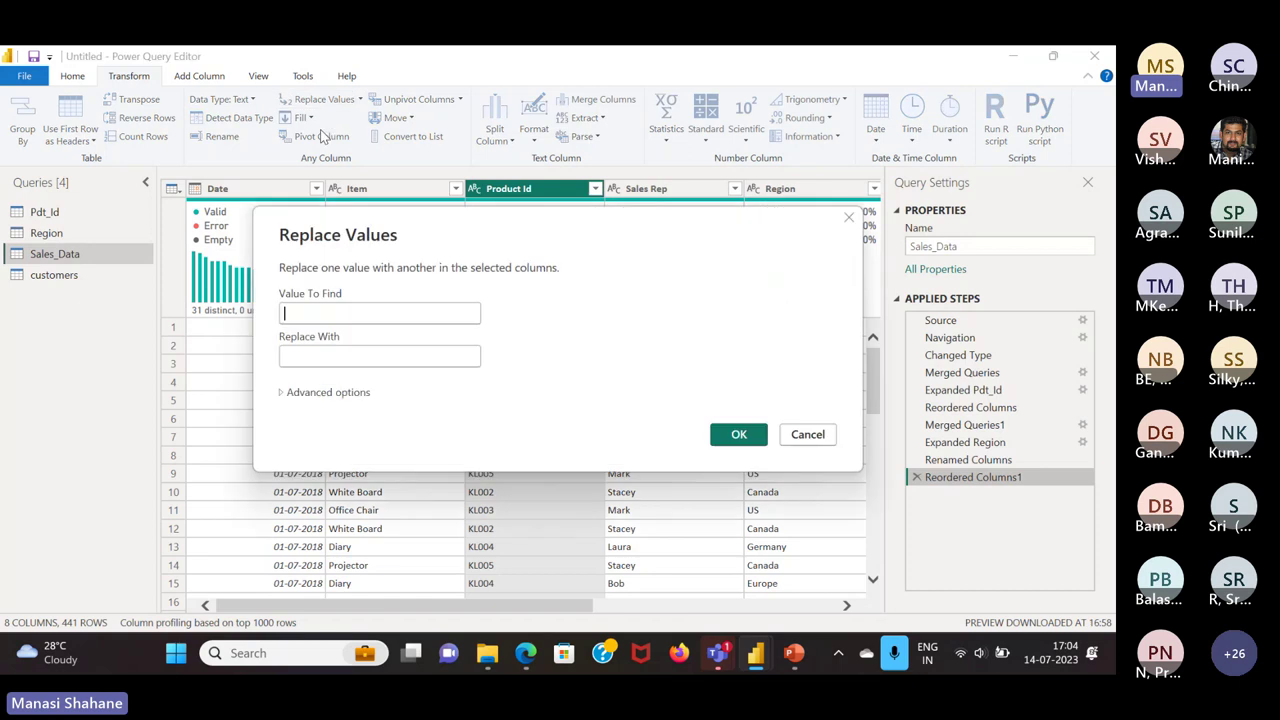
text(KL)
click(356, 358)
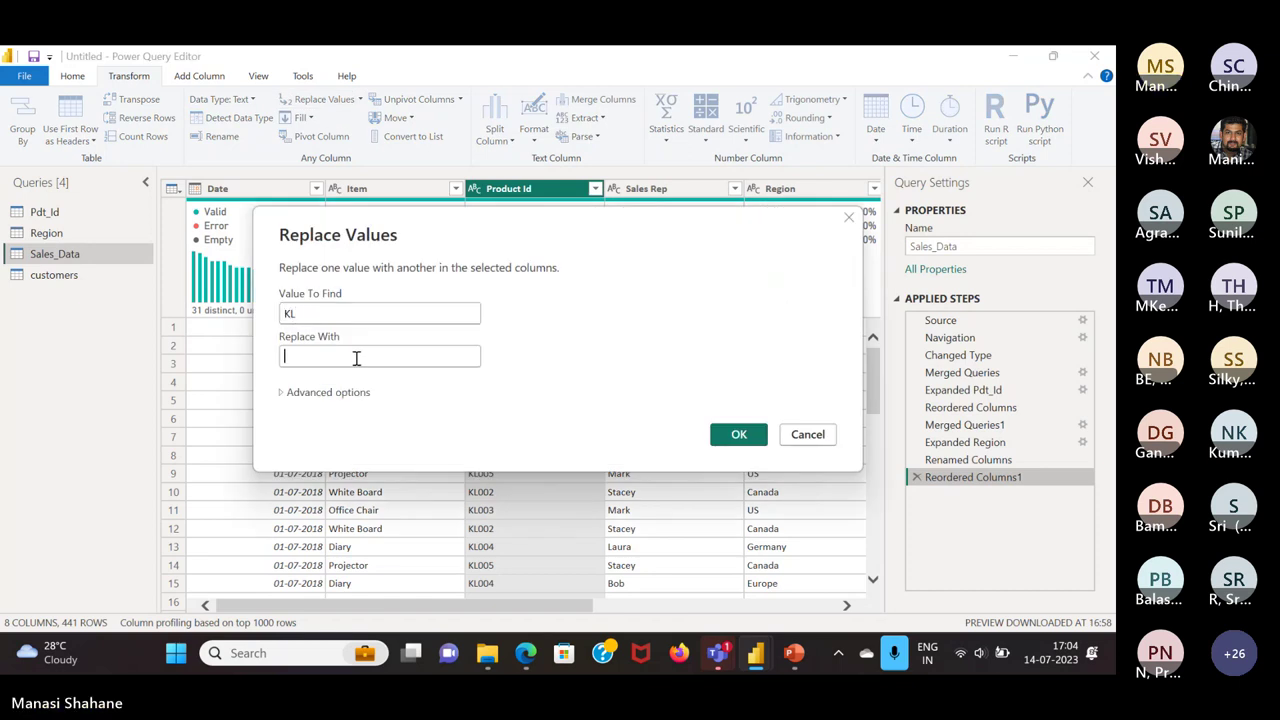
text(P)
click(737, 436)
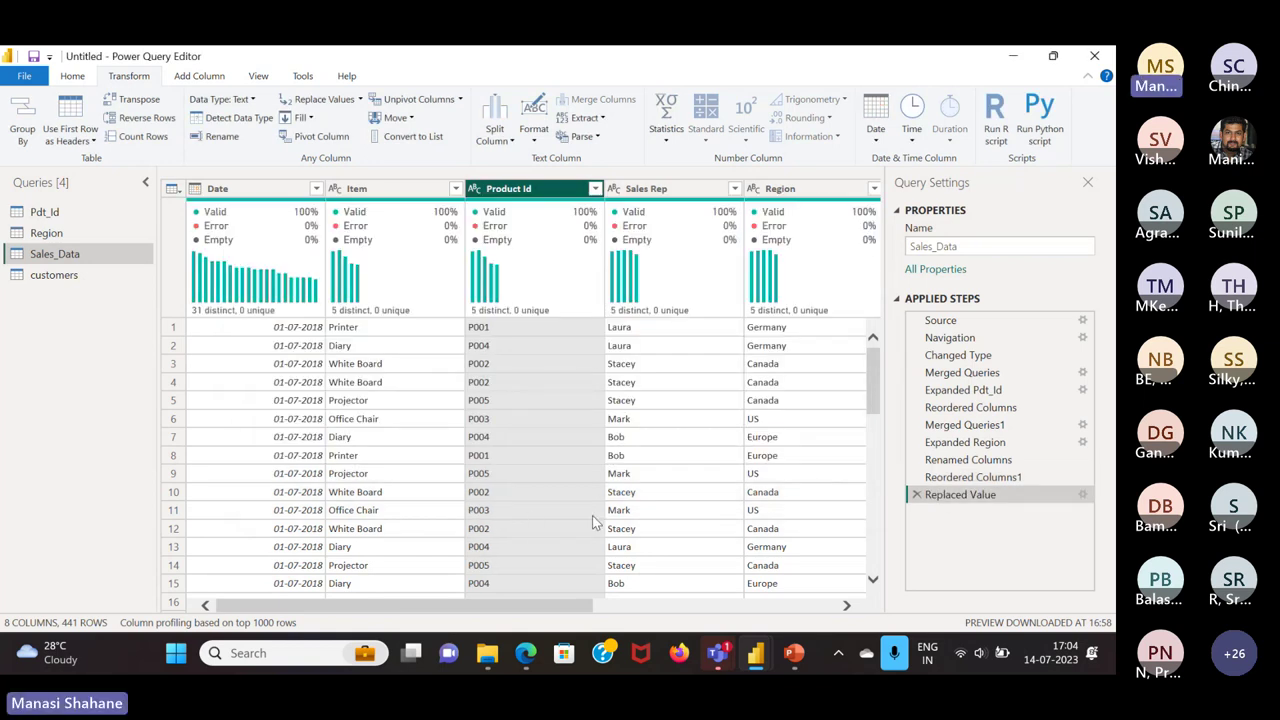
click(658, 189)
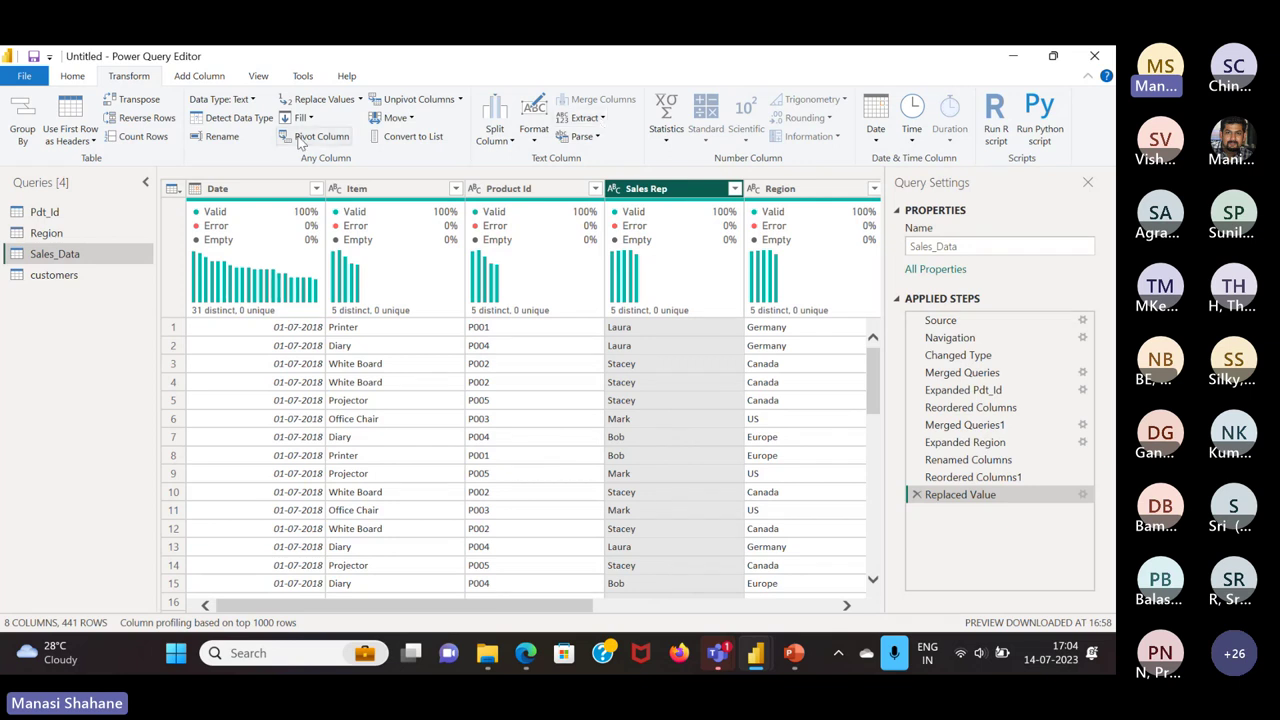
click(72, 77)
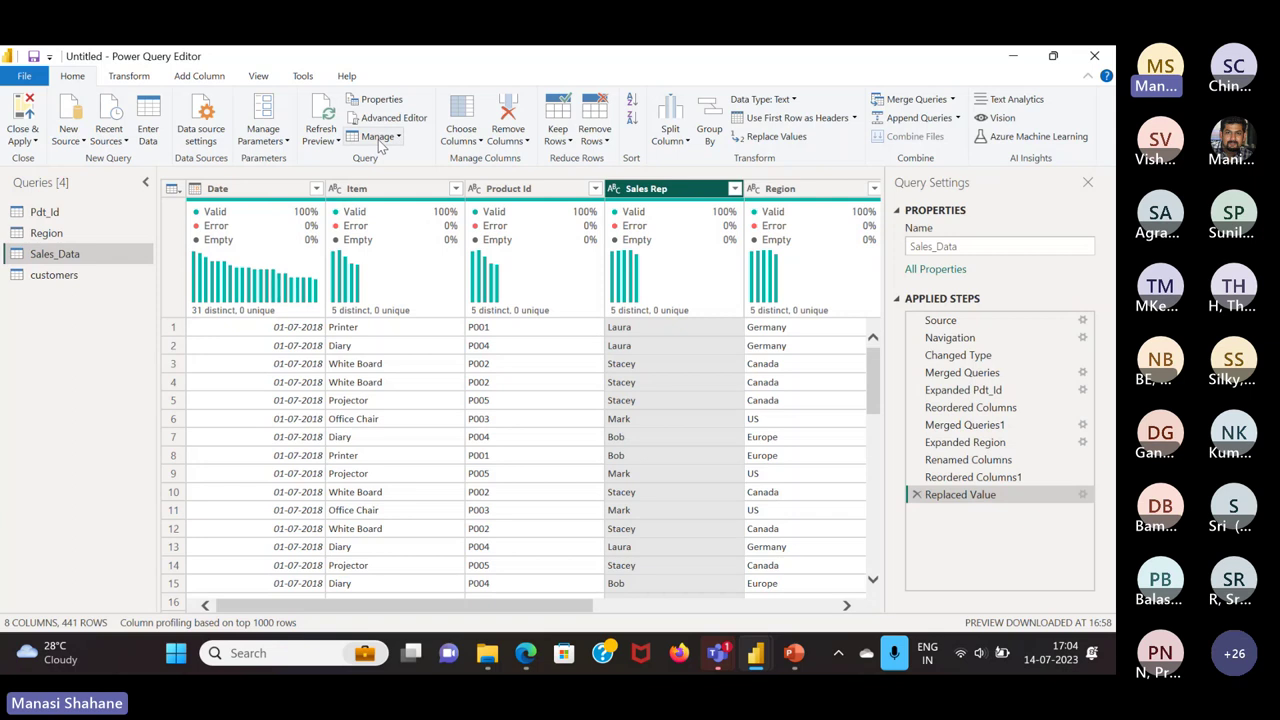
Format the Sales Rep names as uppercase, then as lowercase
click(129, 78)
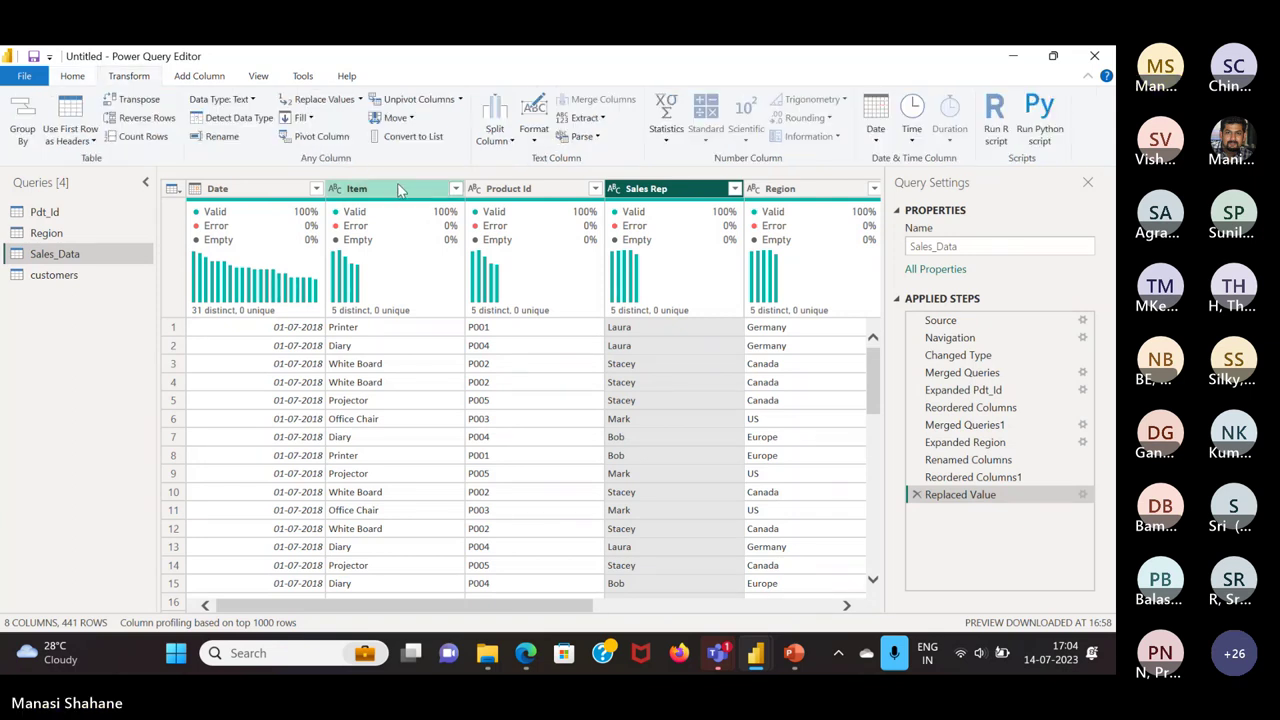
click(538, 145)
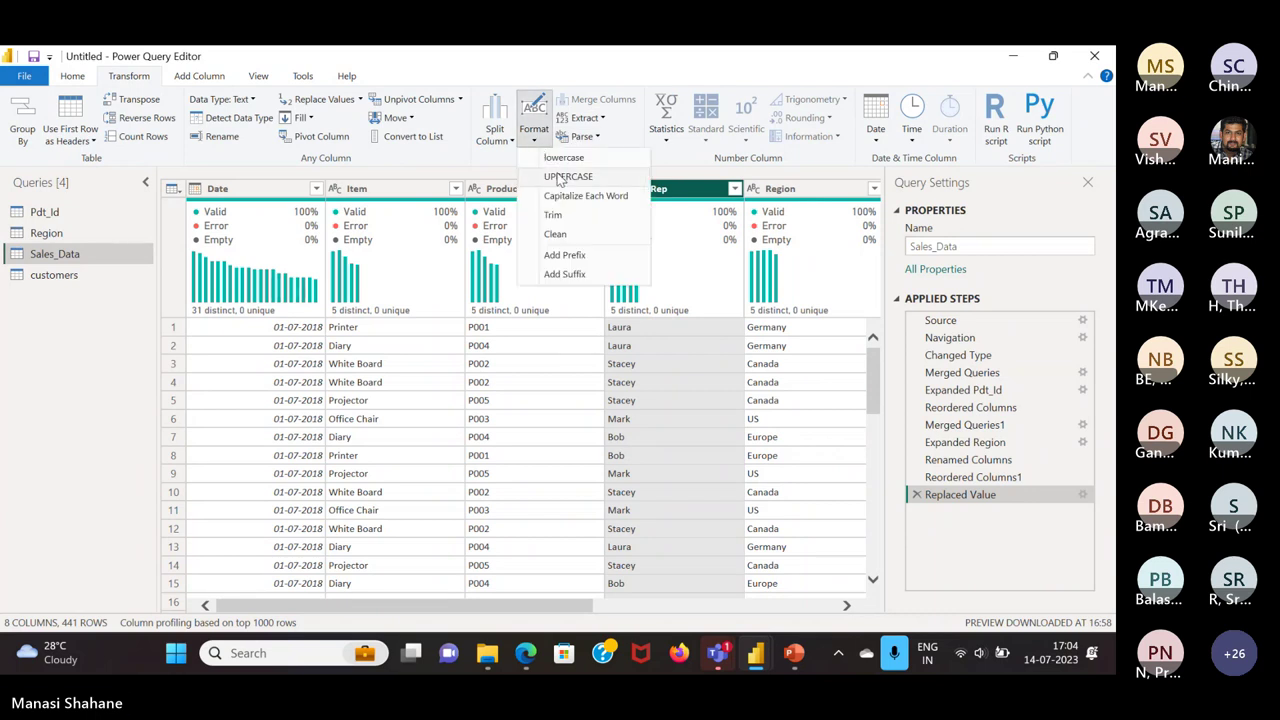
click(567, 177)
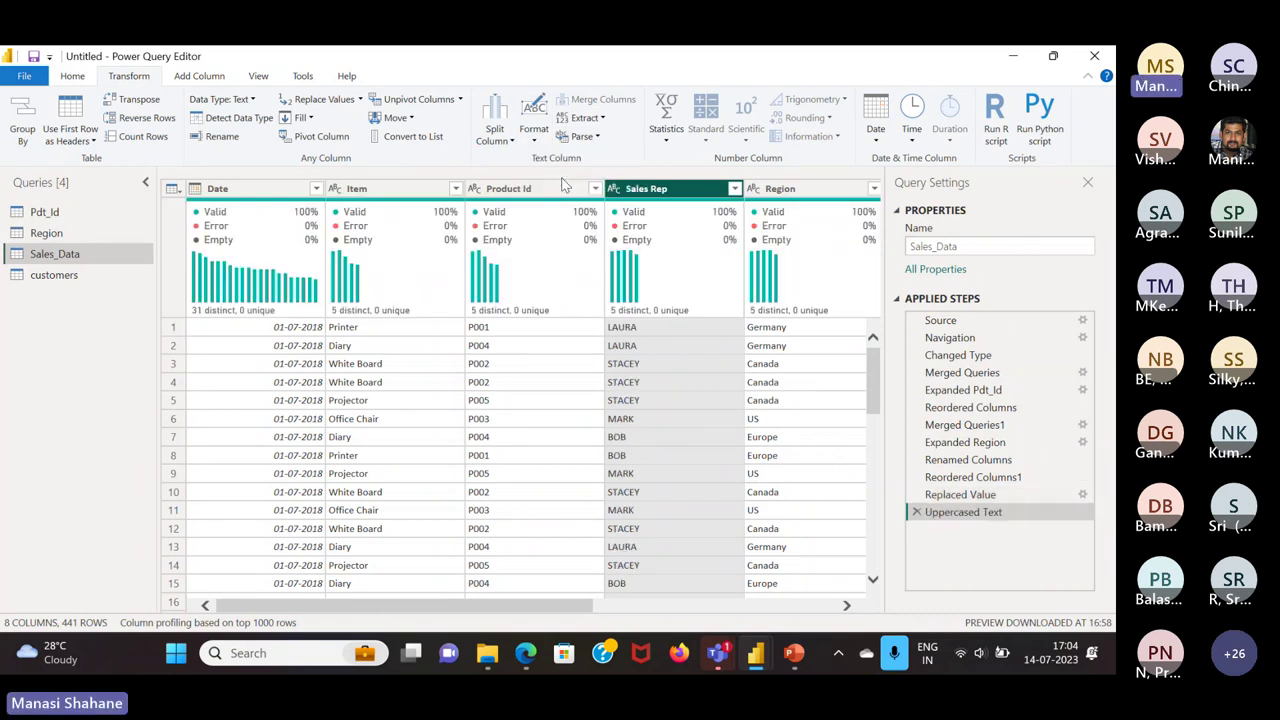
click(538, 138)
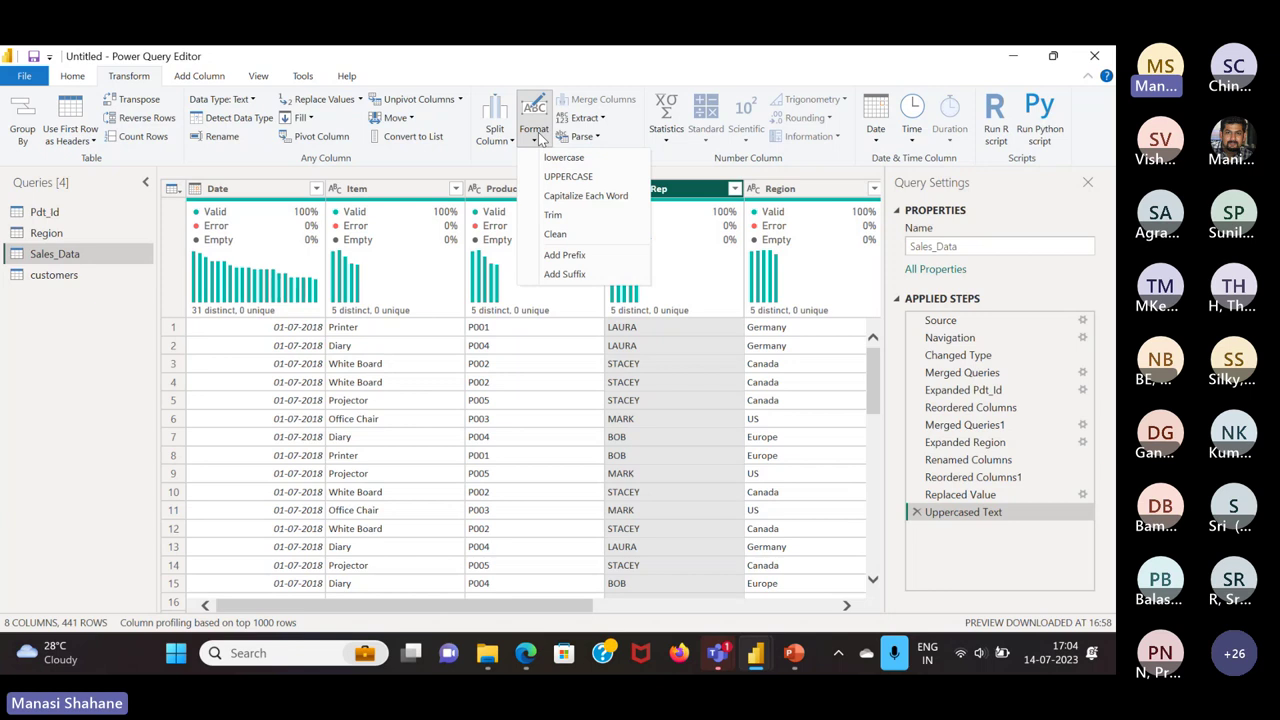
click(564, 158)
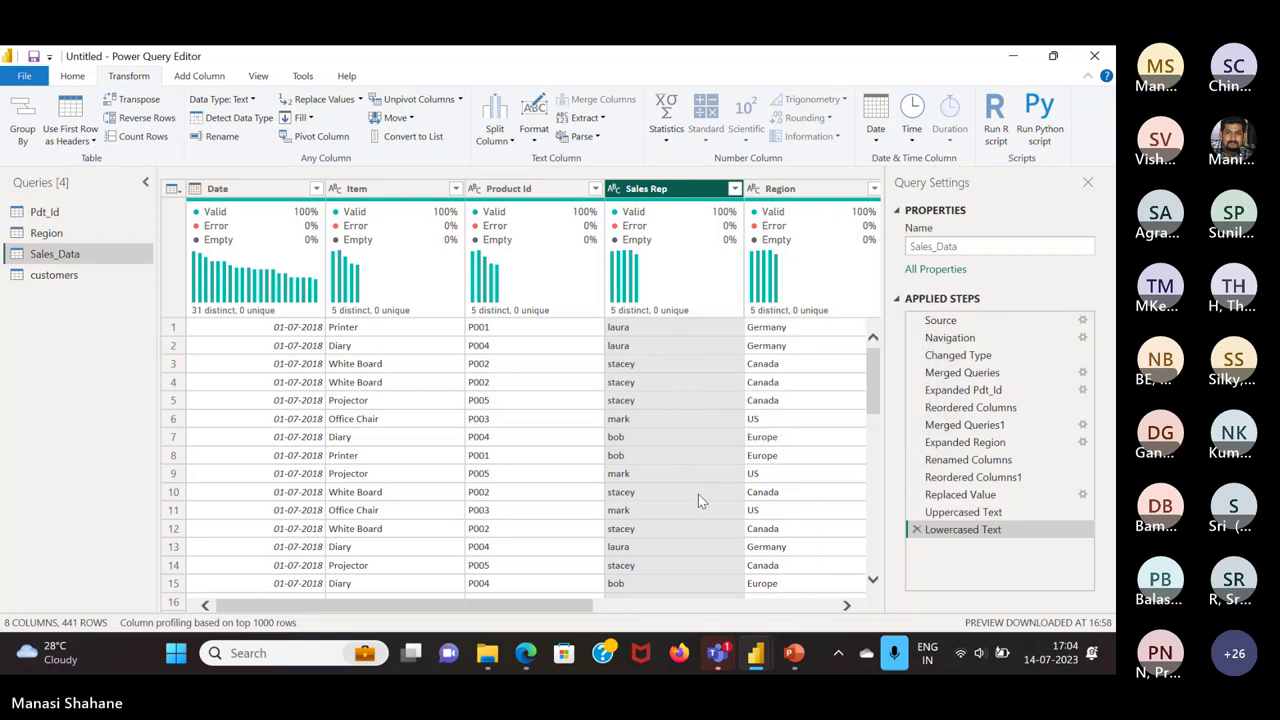
Delete the Lowercased Text and Uppercased Text steps, keeping Replaced Value
scroll(440, 484, right, 5)
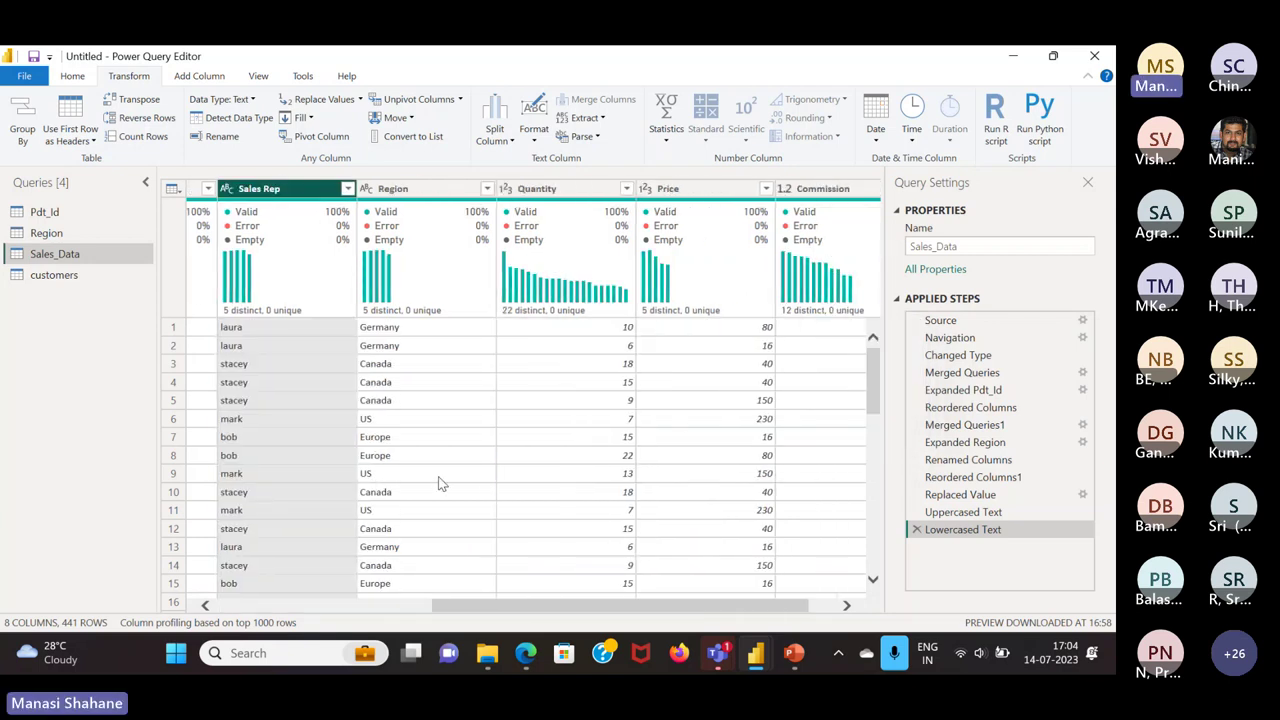
scroll(440, 484, right, 2)
scroll(440, 484, left, 7)
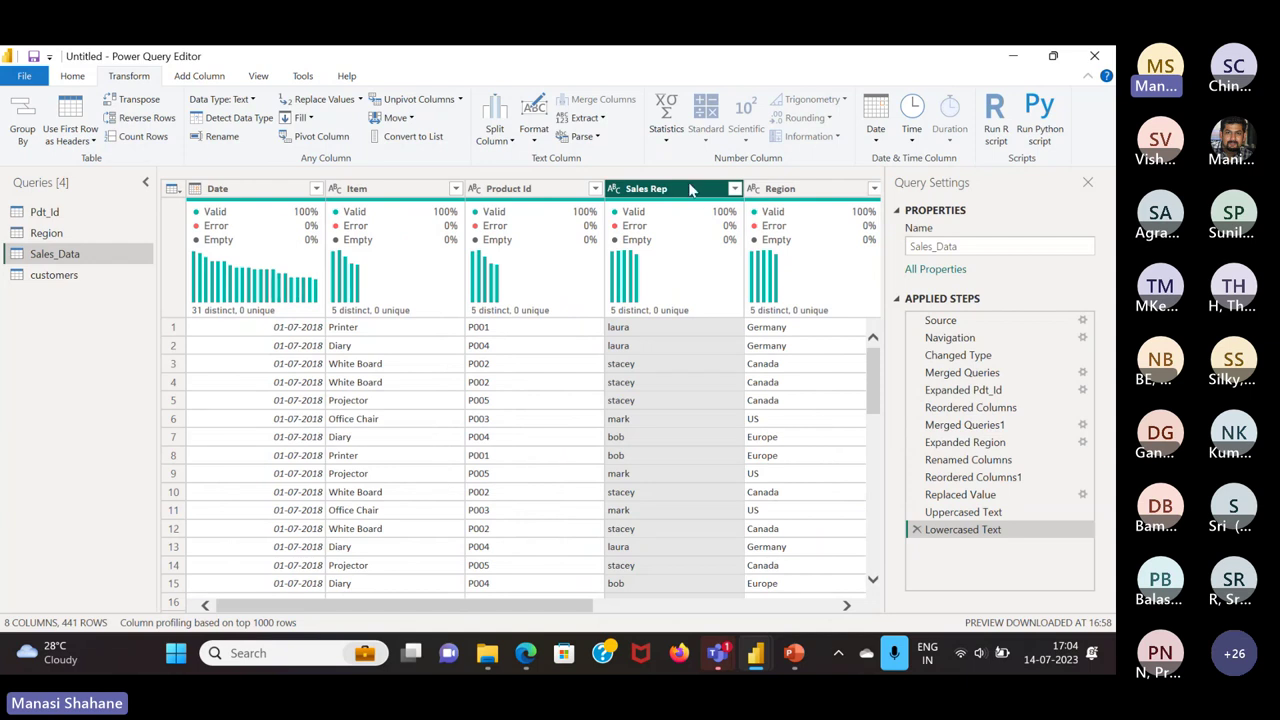
click(917, 529)
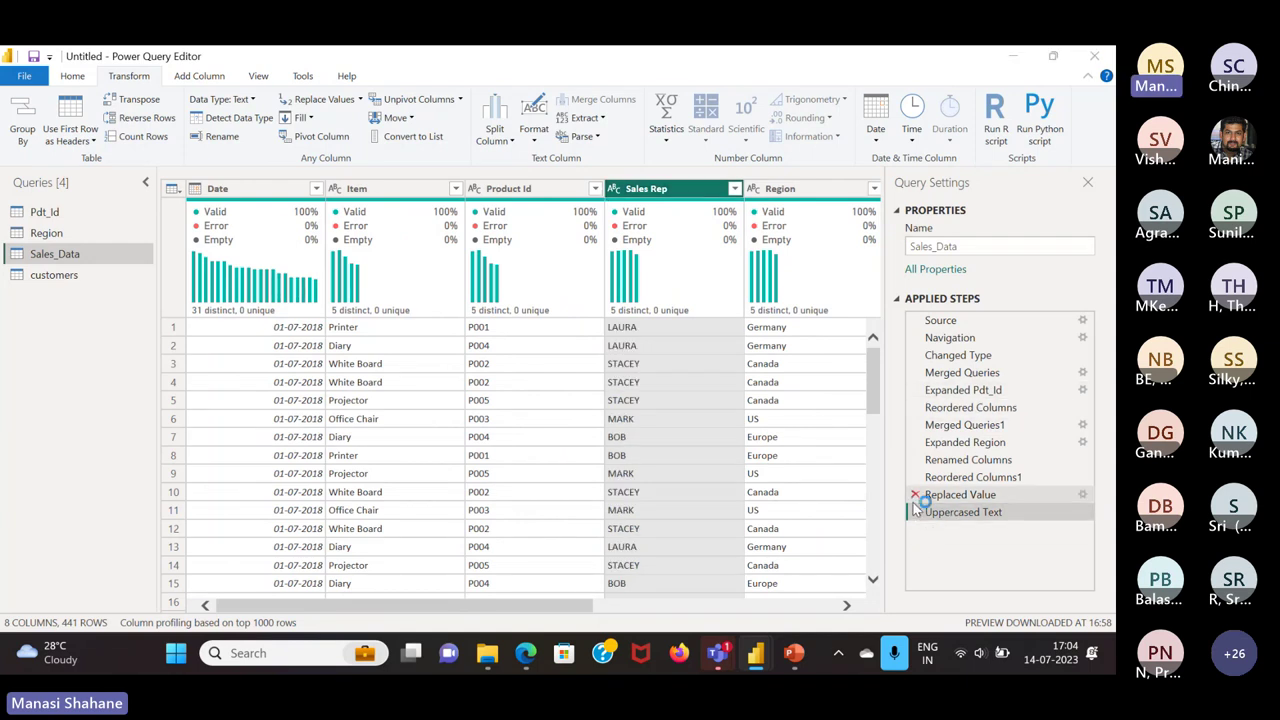
click(916, 494)
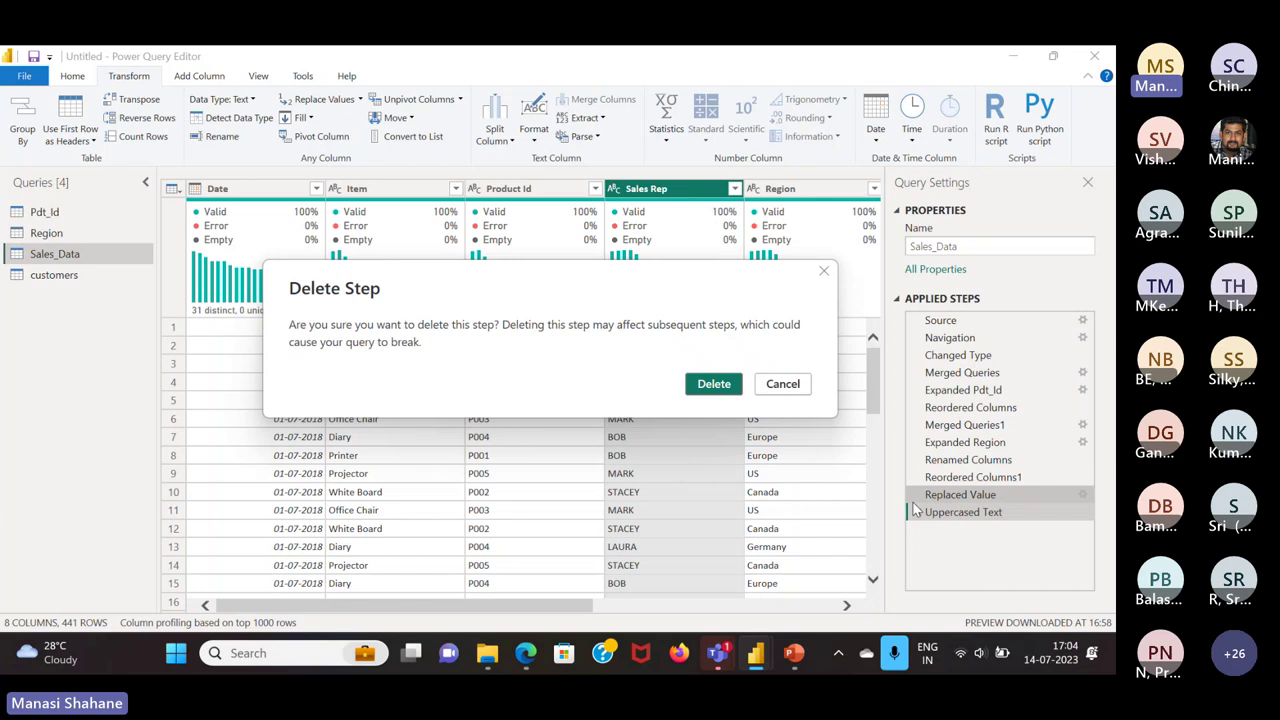
click(826, 276)
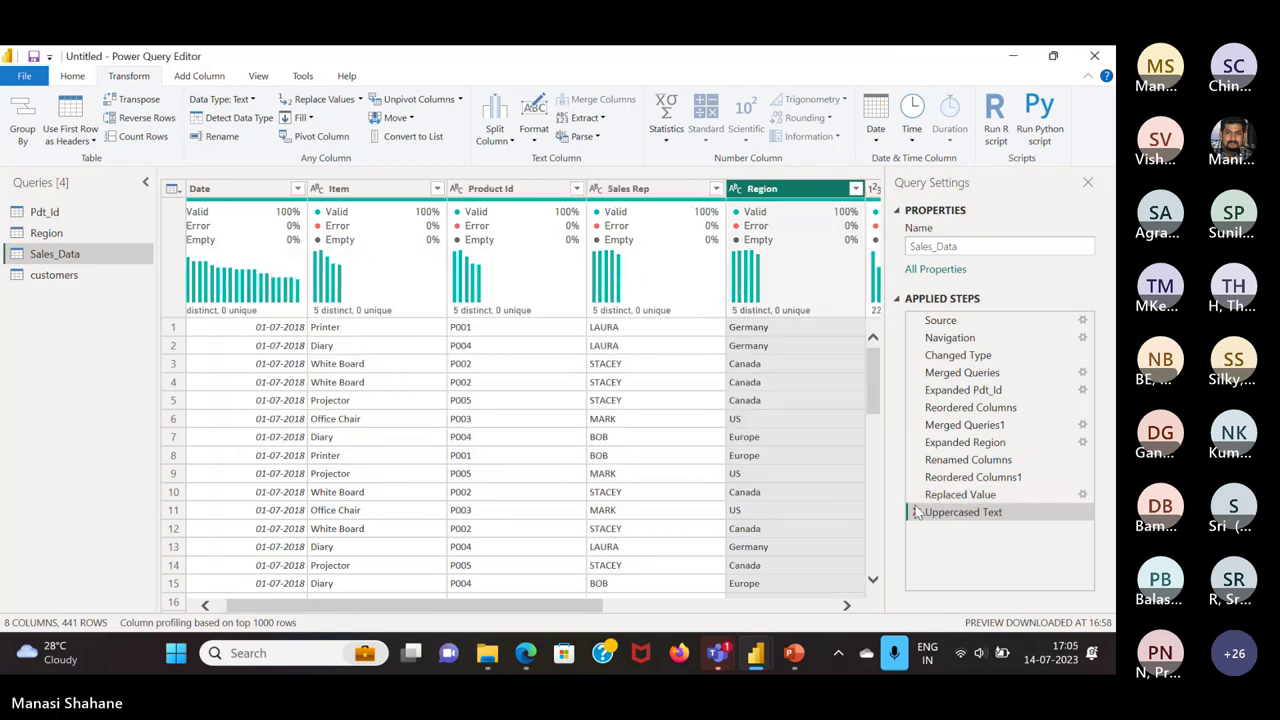
click(916, 511)
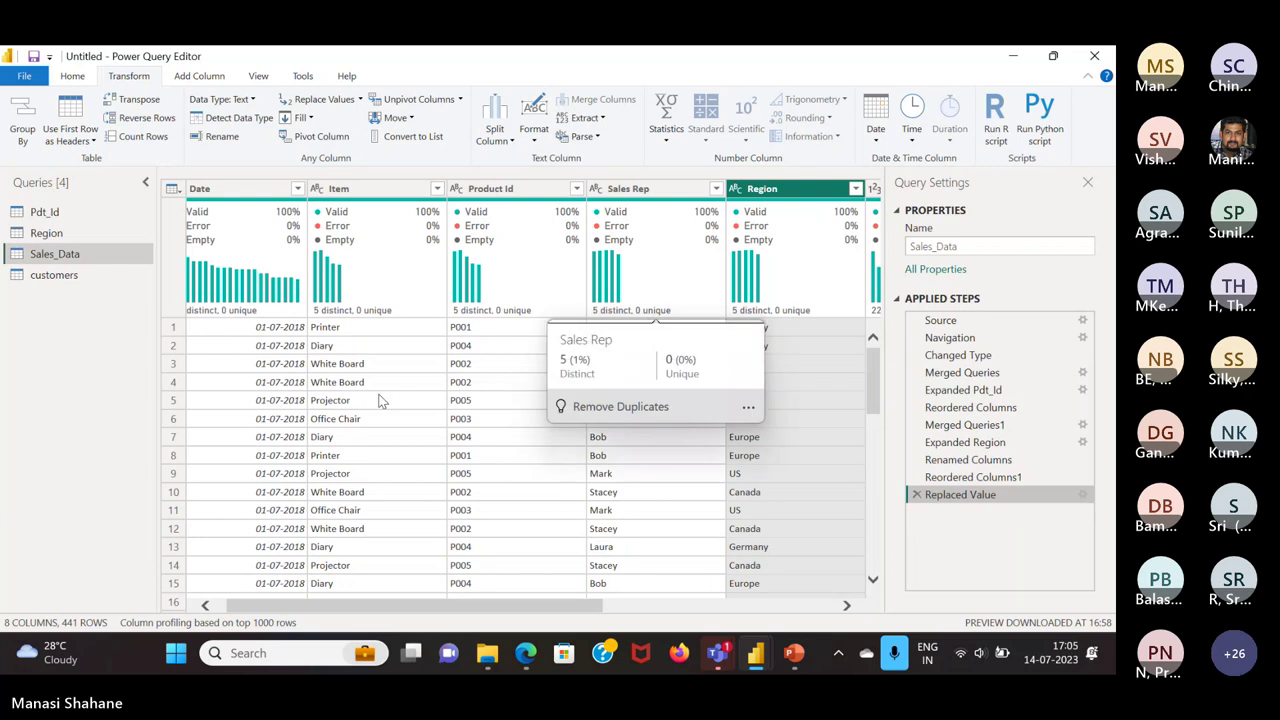
scroll(379, 400, right, 5)
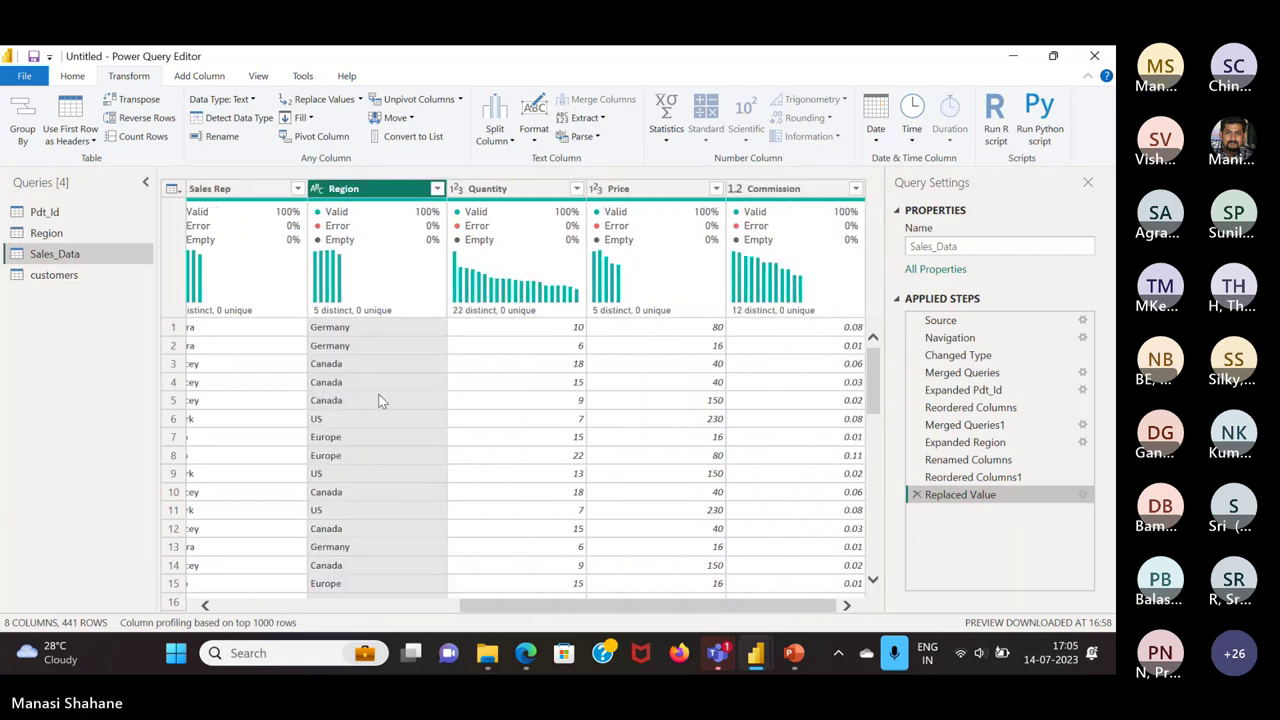
scroll(379, 400, left, 5)
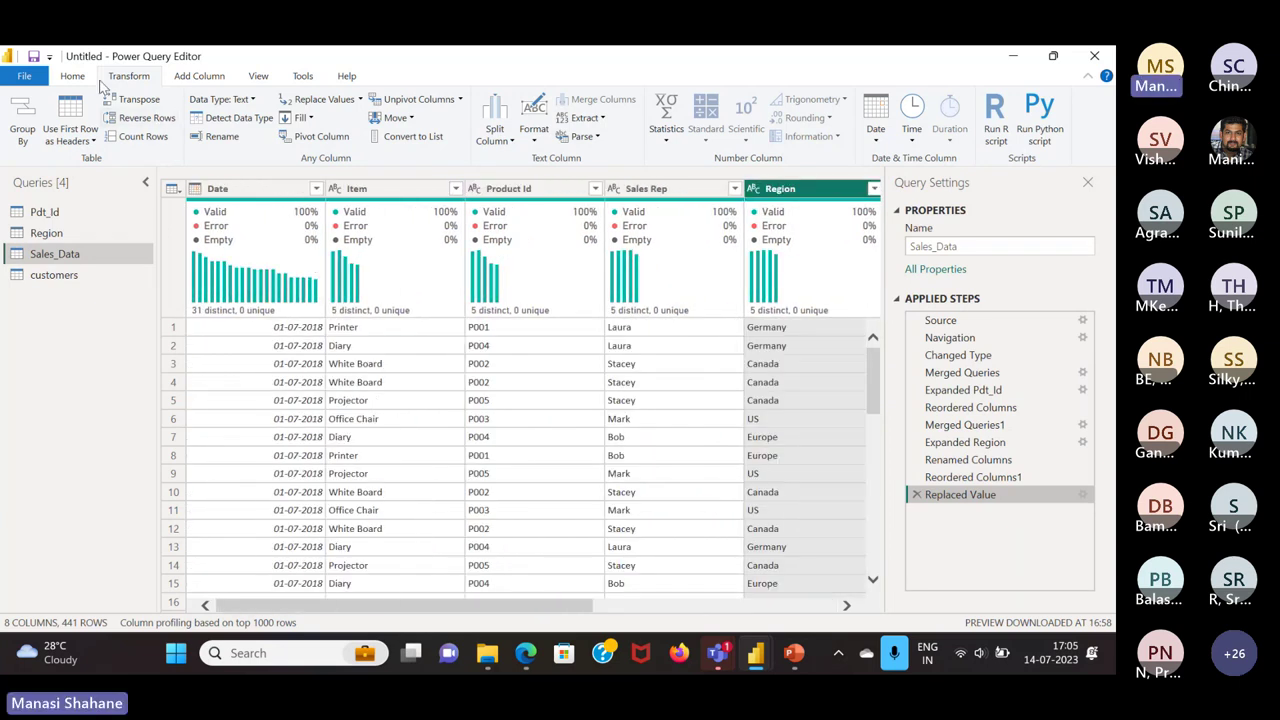
click(34, 117)
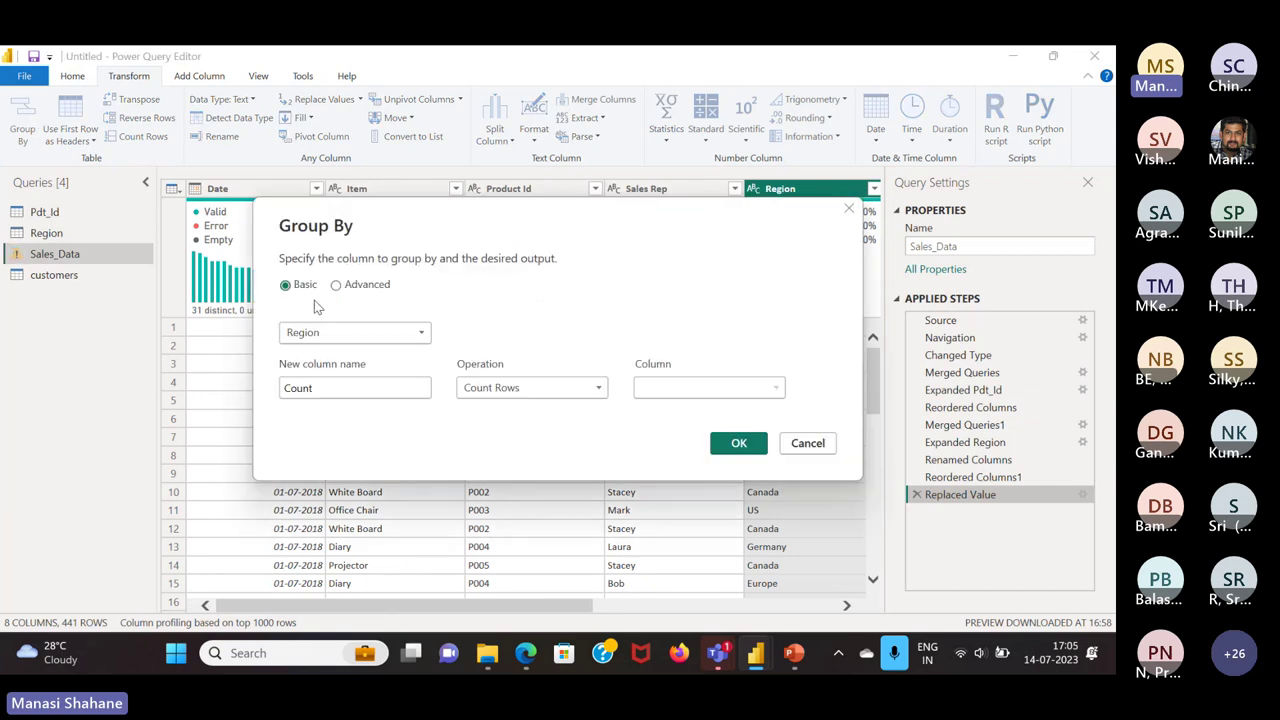
click(418, 336)
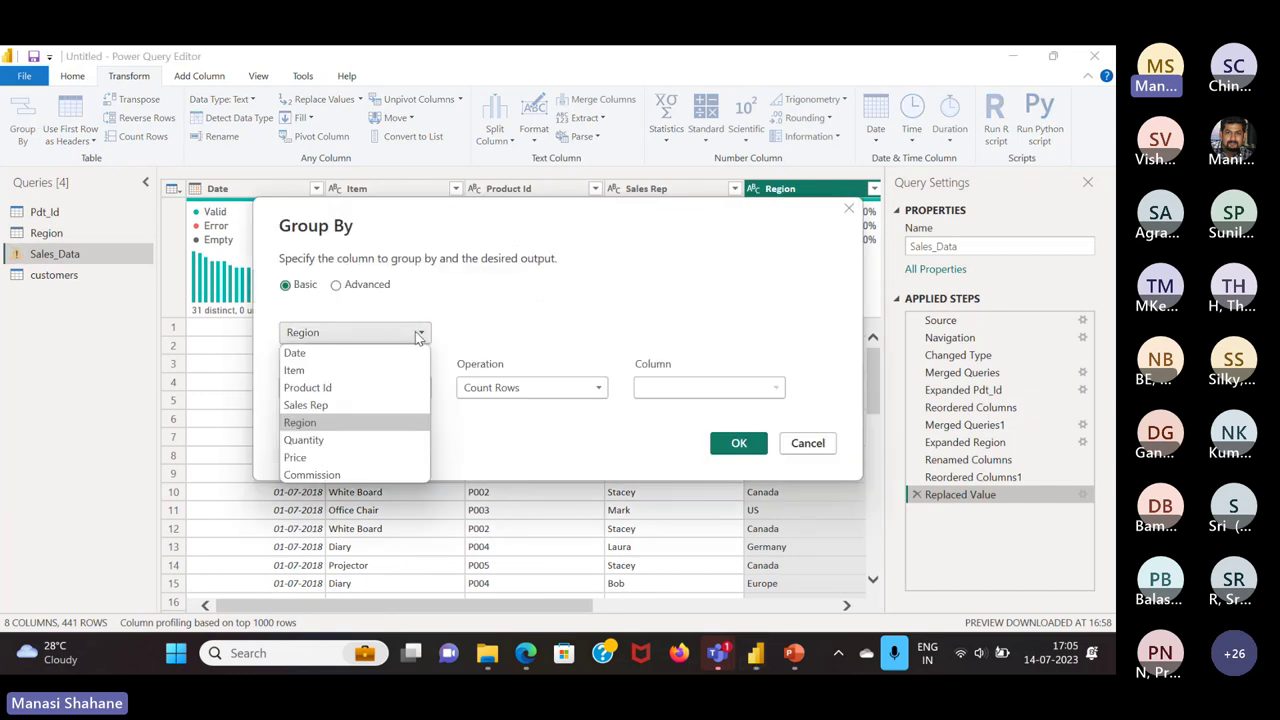
click(303, 370)
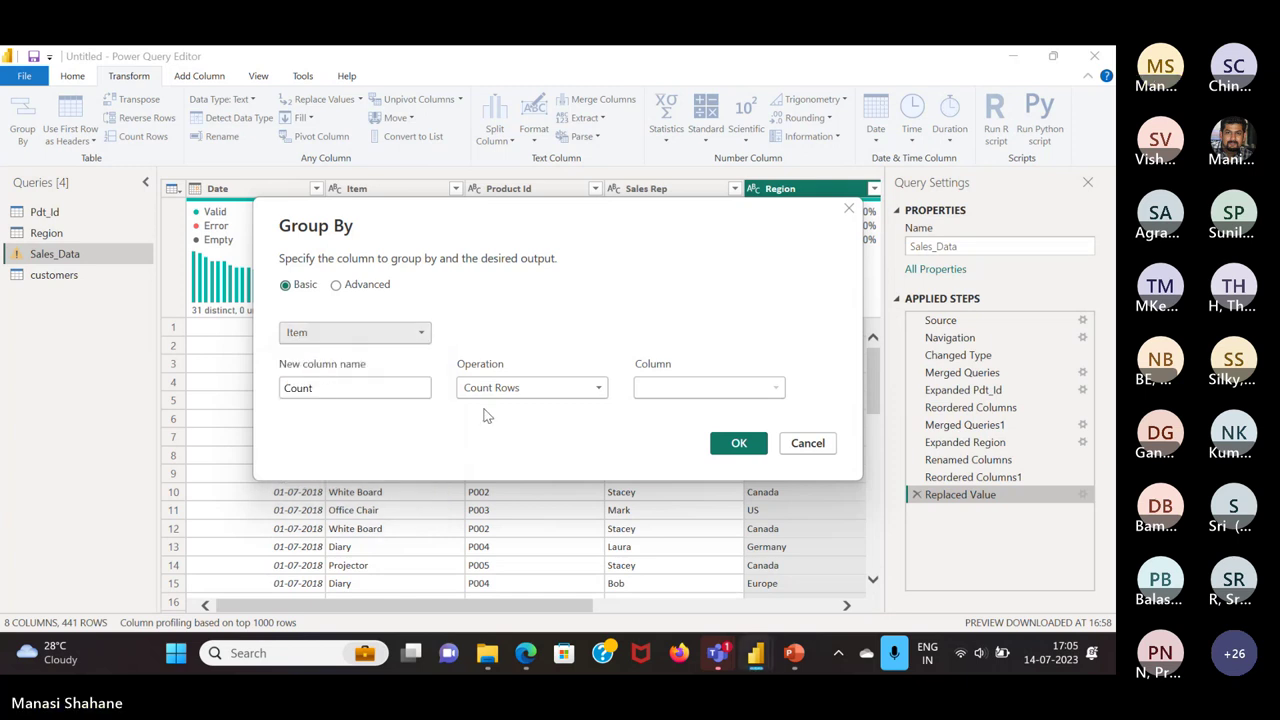
click(598, 388)
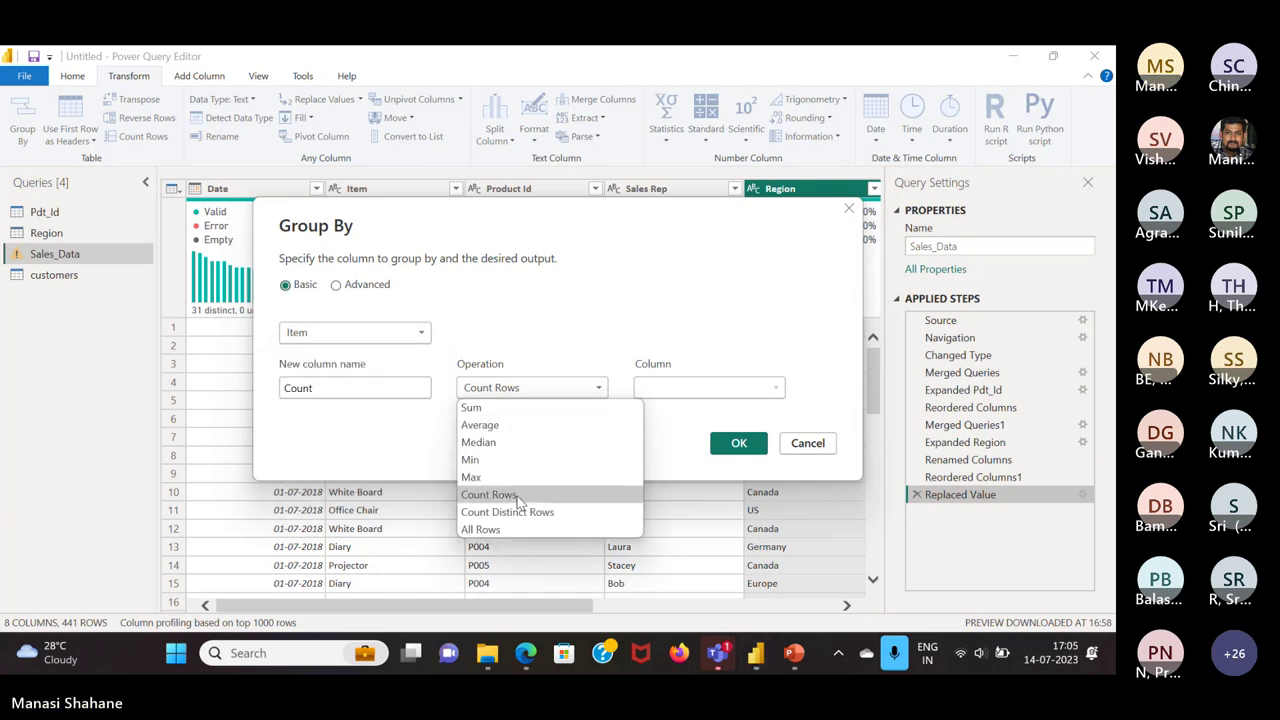
click(731, 392)
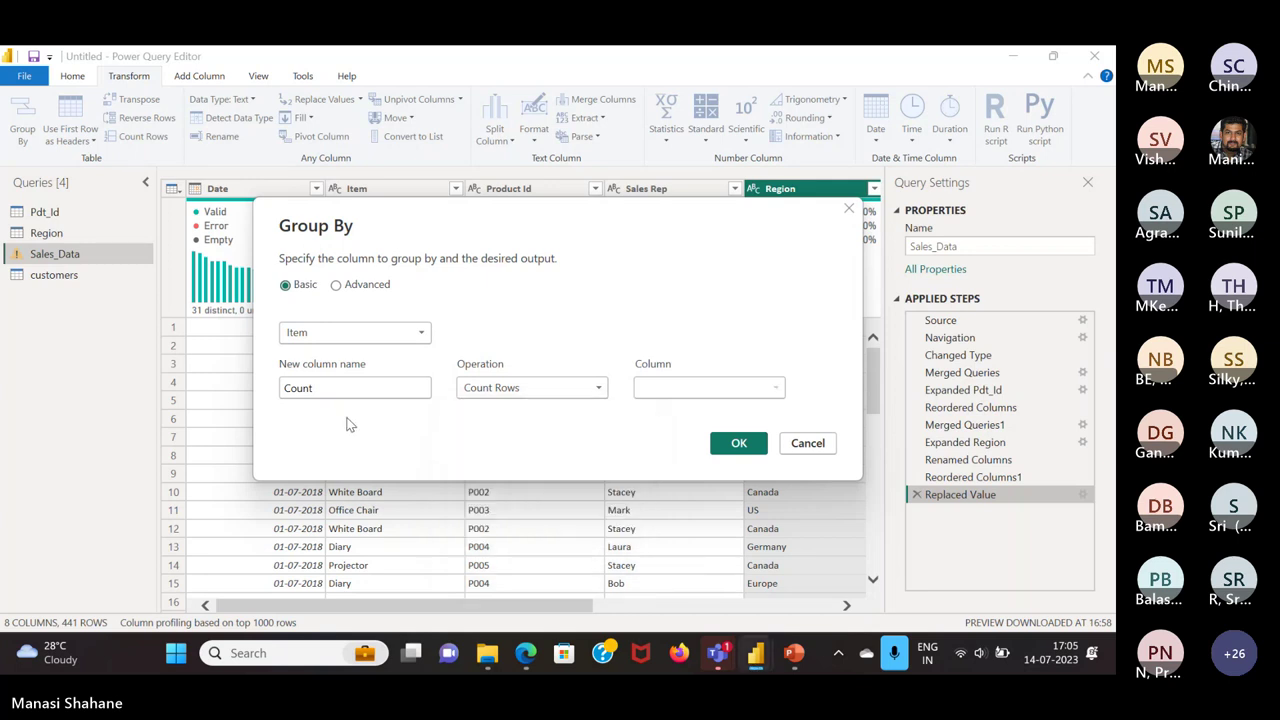
click(350, 391)
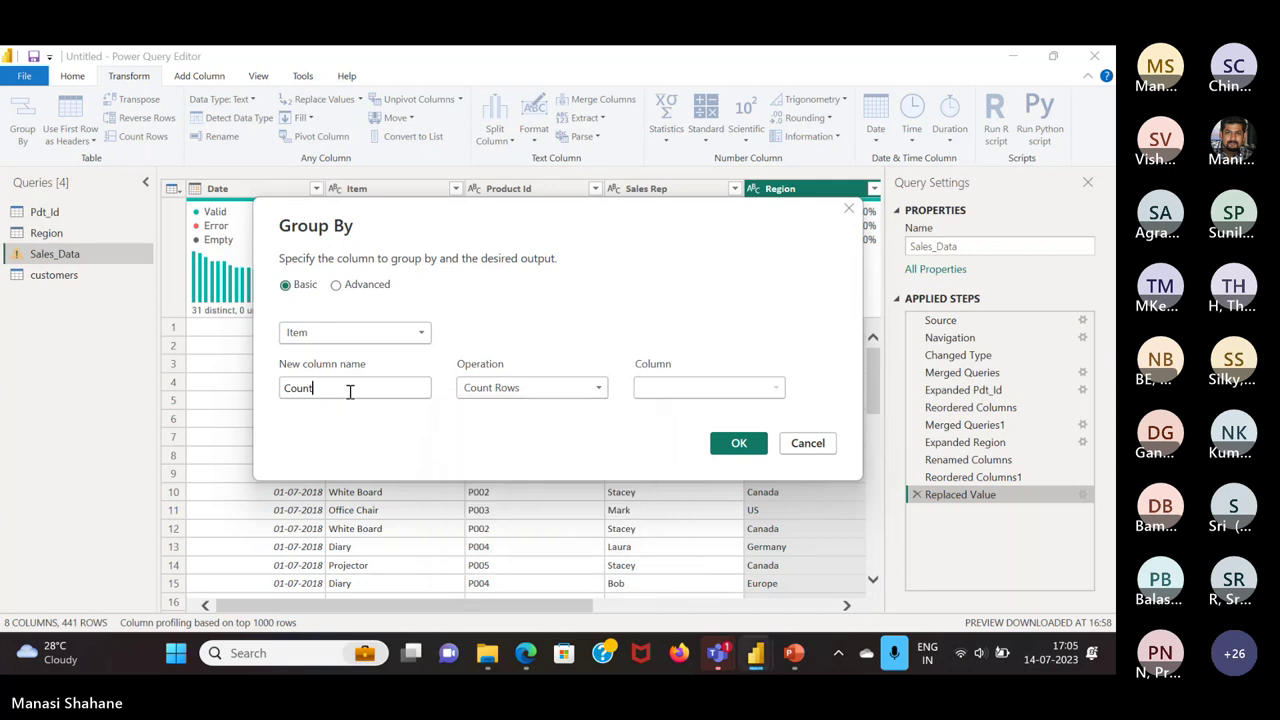
click(421, 325)
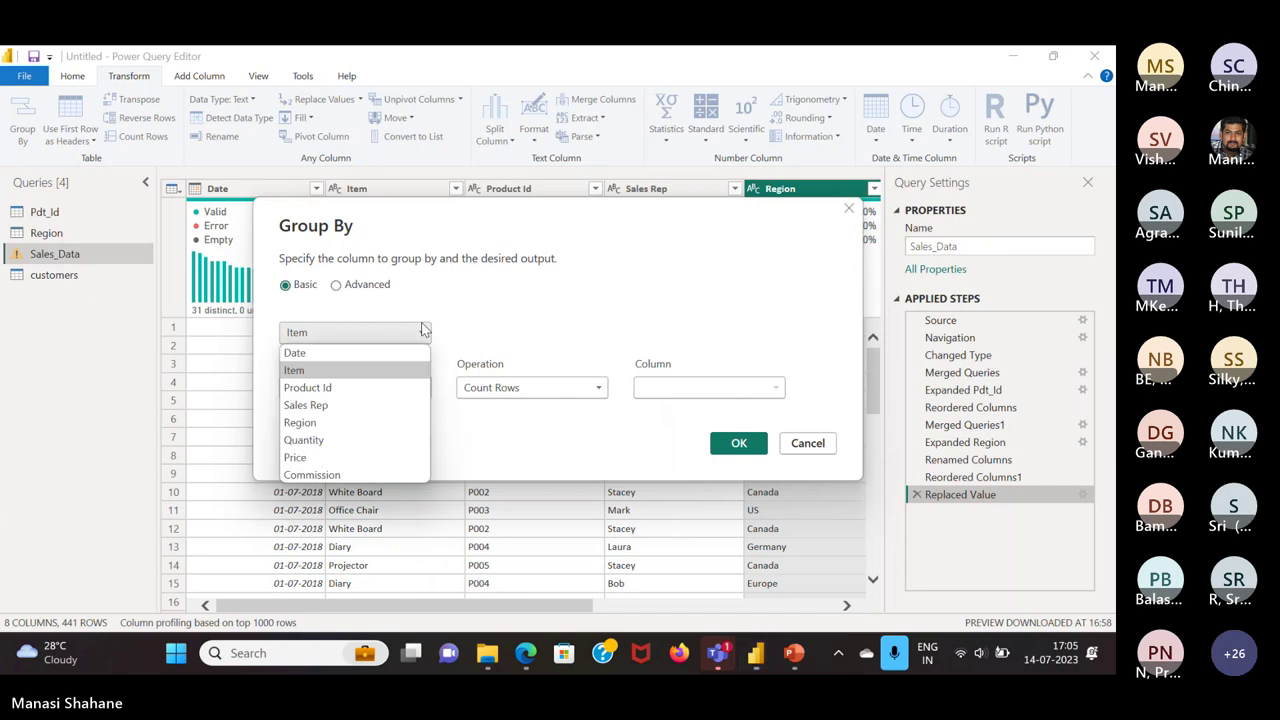
click(350, 440)
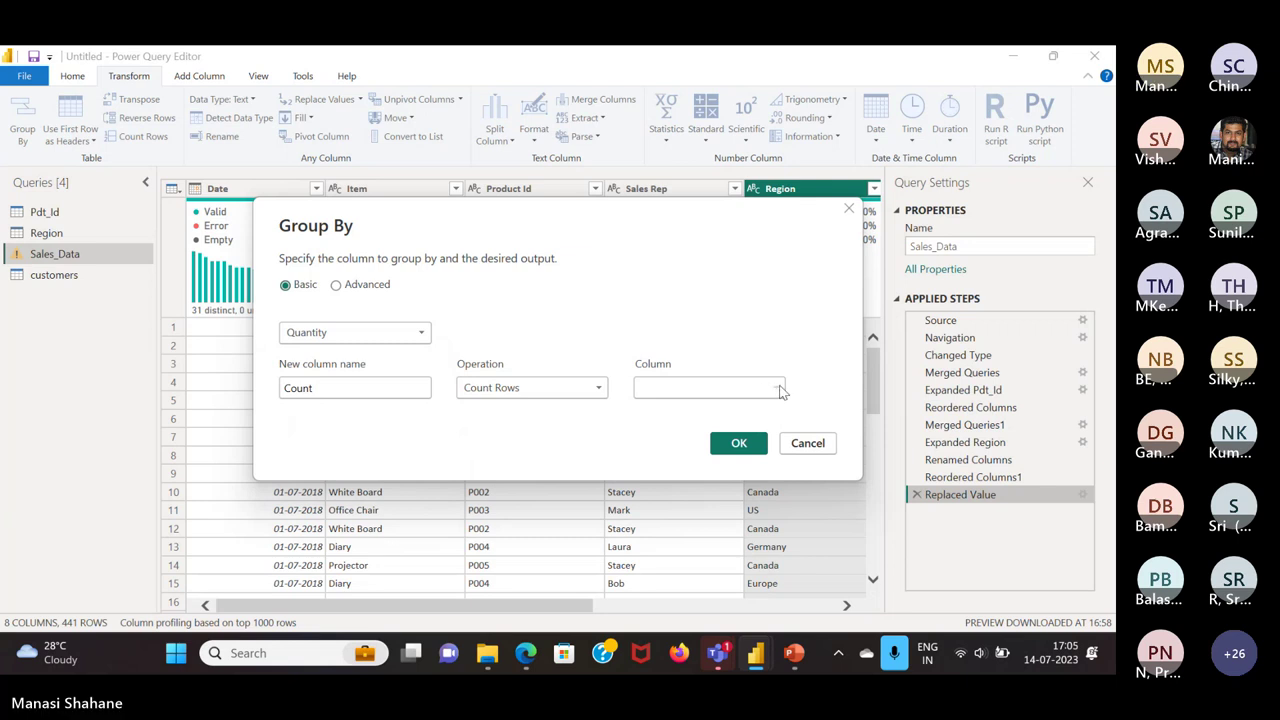
click(598, 388)
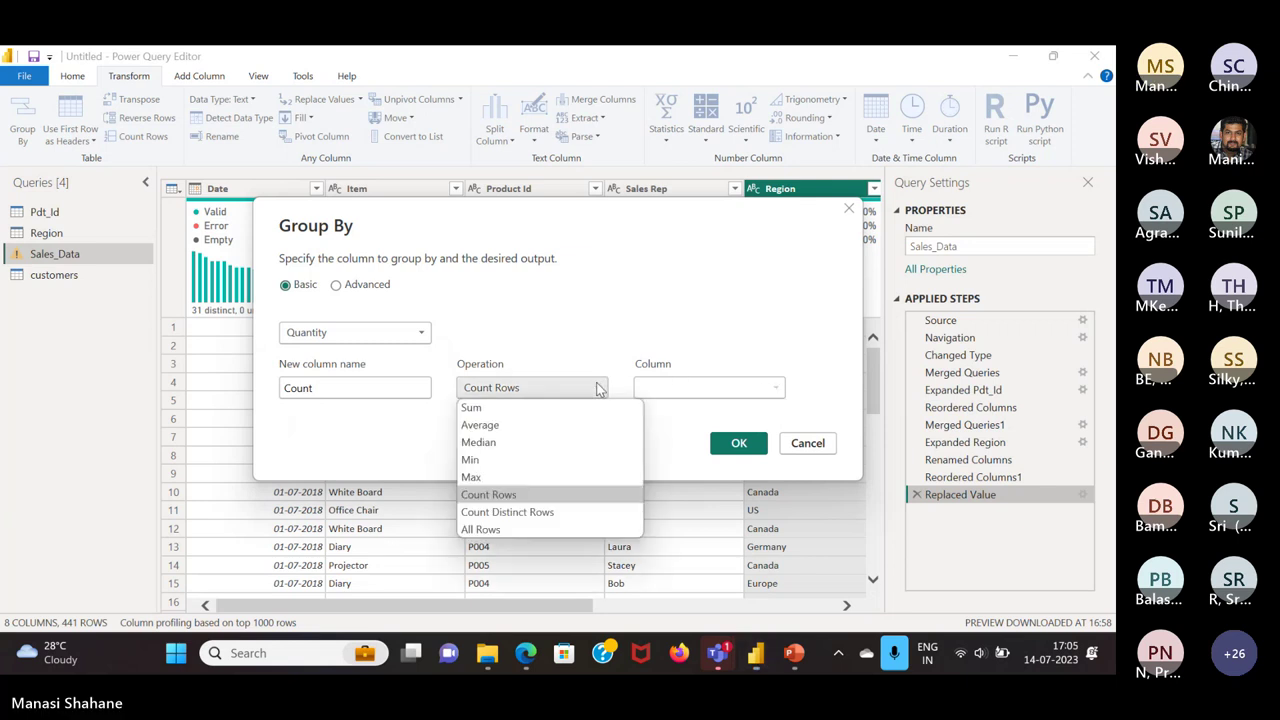
click(498, 512)
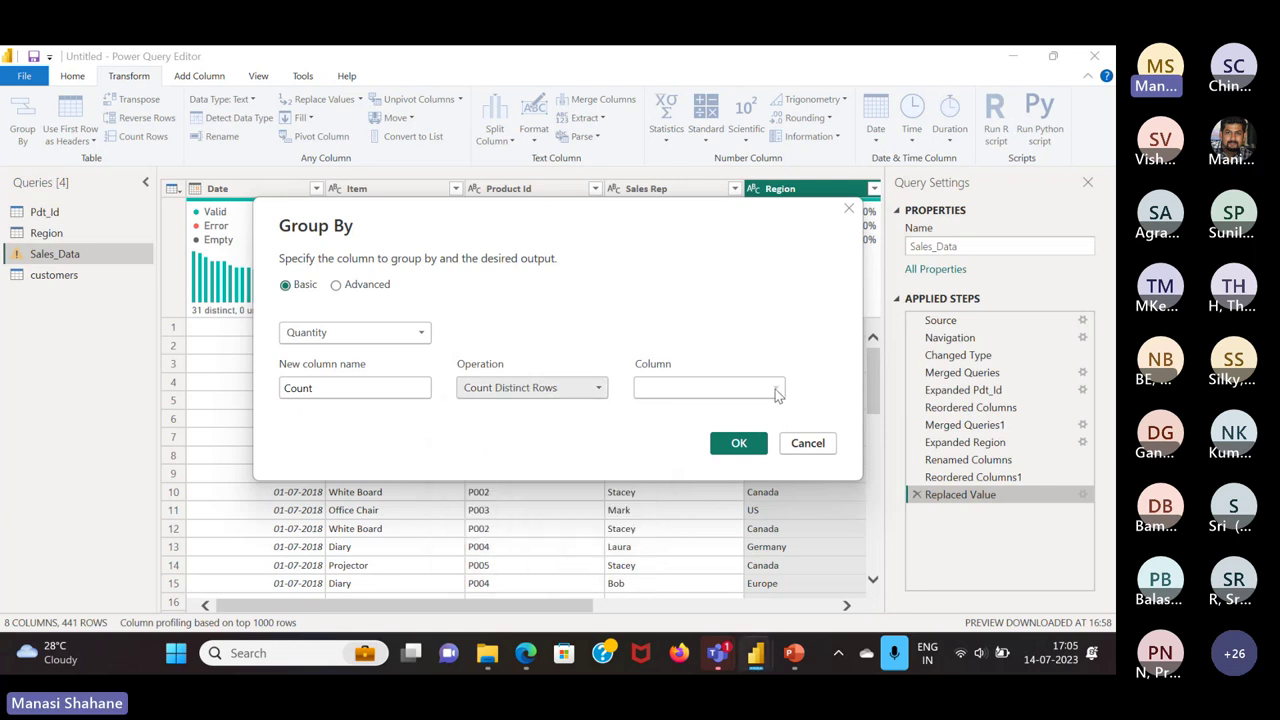
click(584, 392)
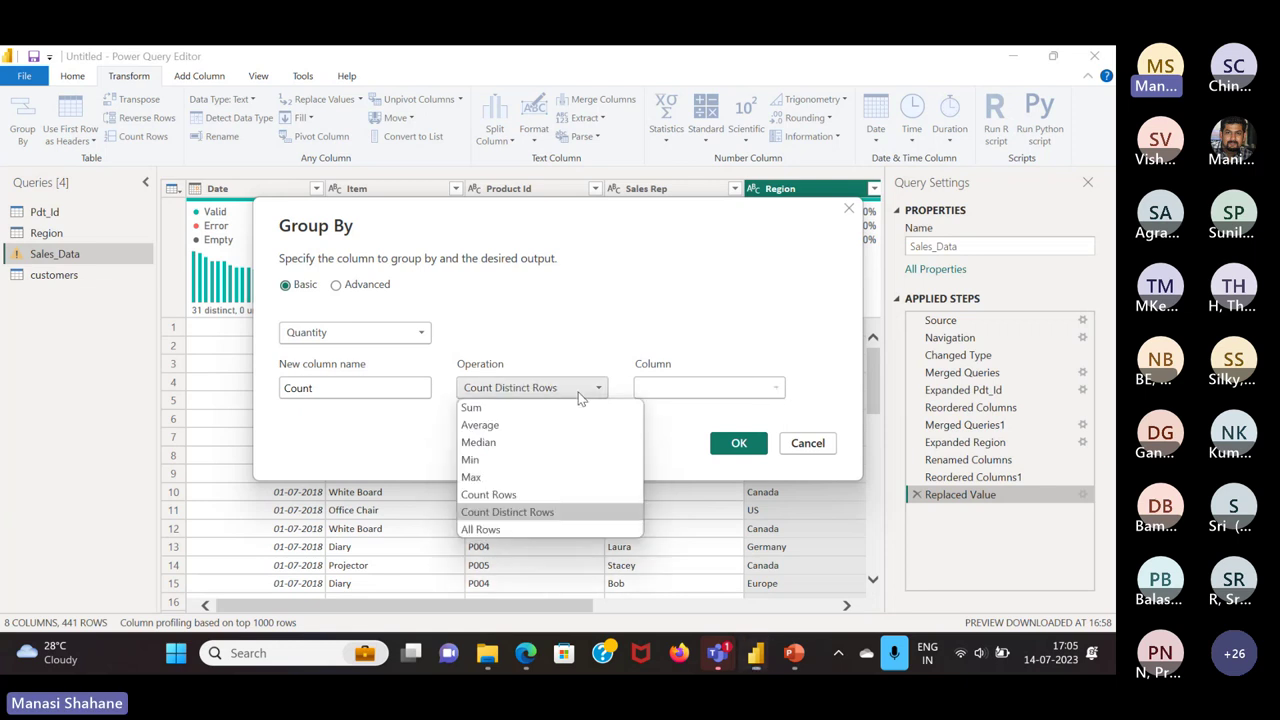
click(476, 412)
click(710, 391)
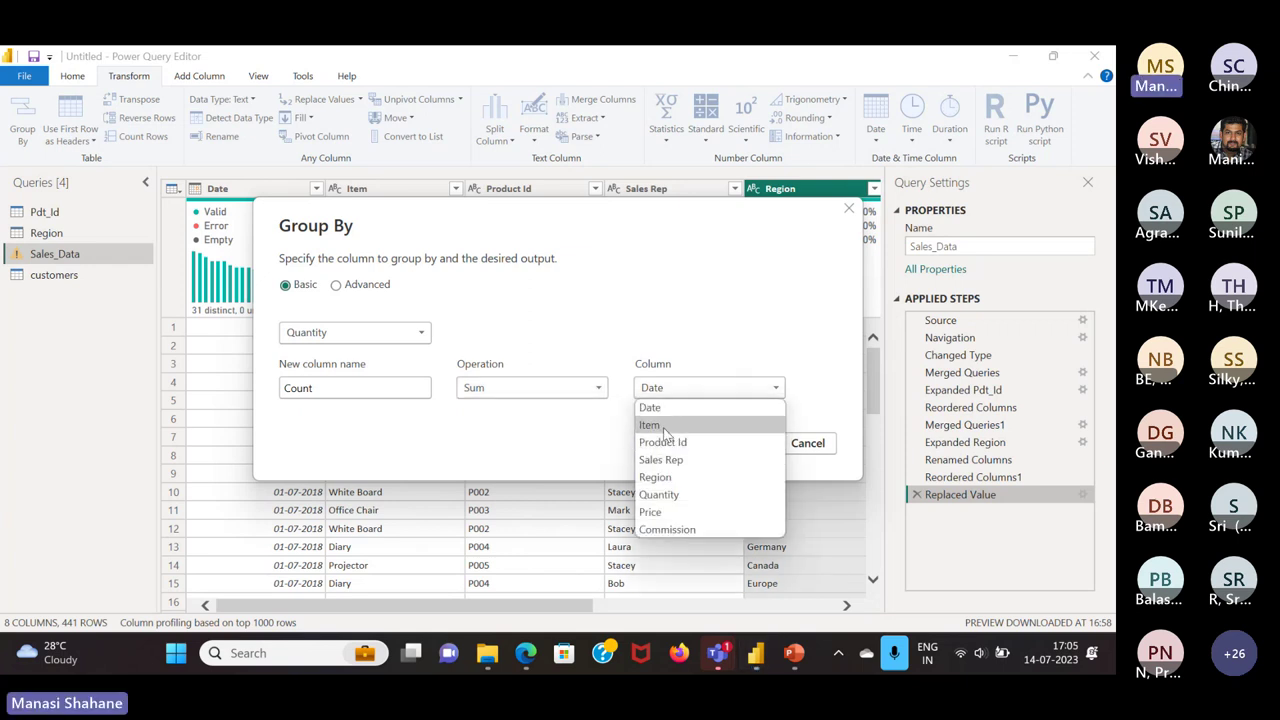
click(663, 426)
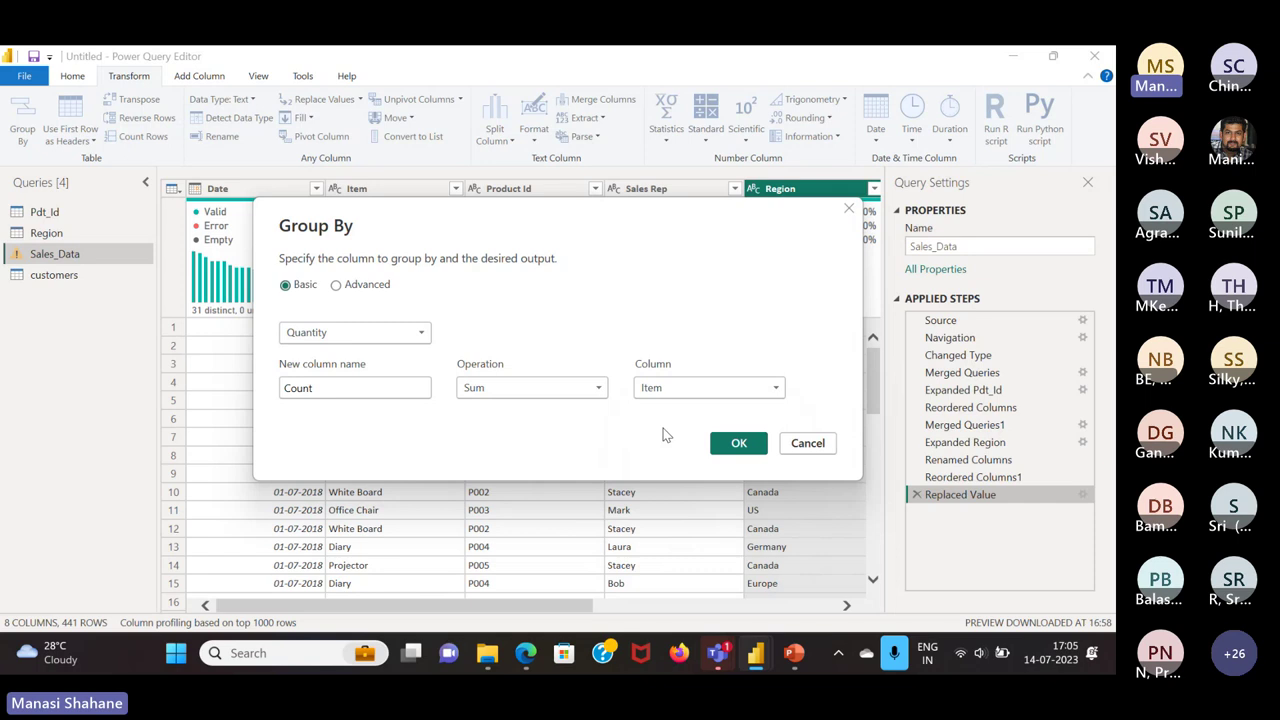
click(738, 443)
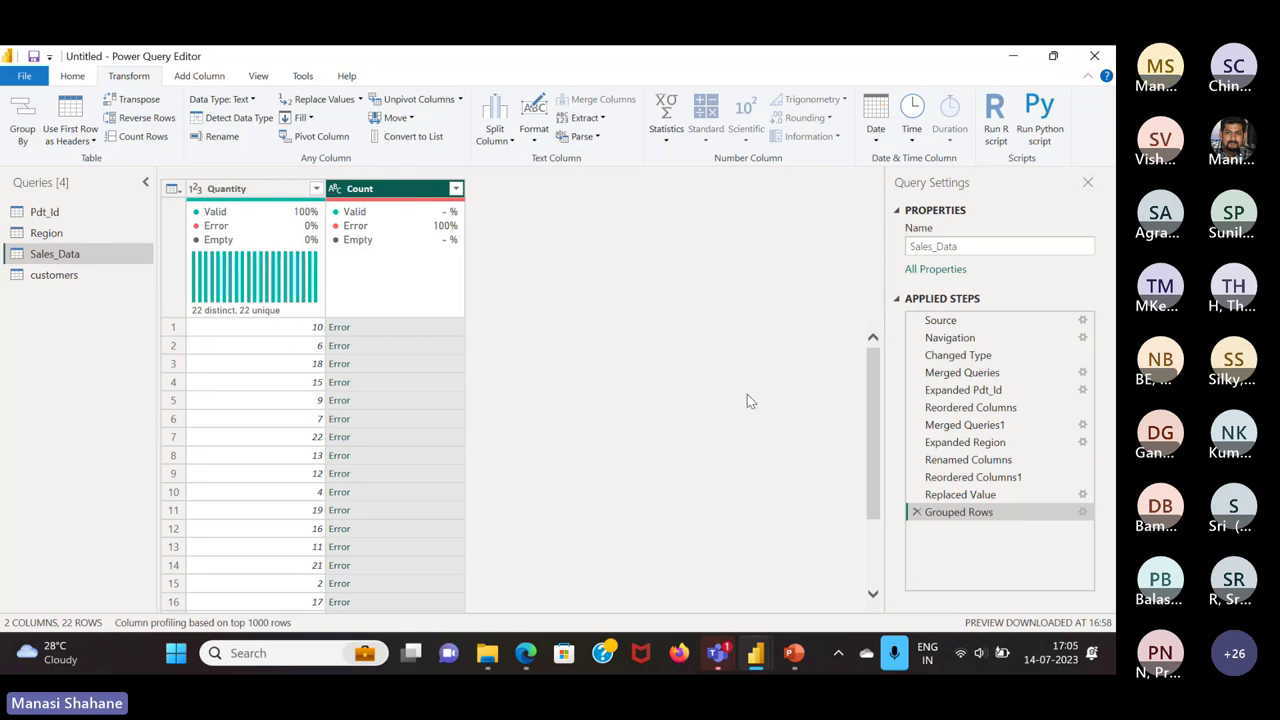
click(916, 512)
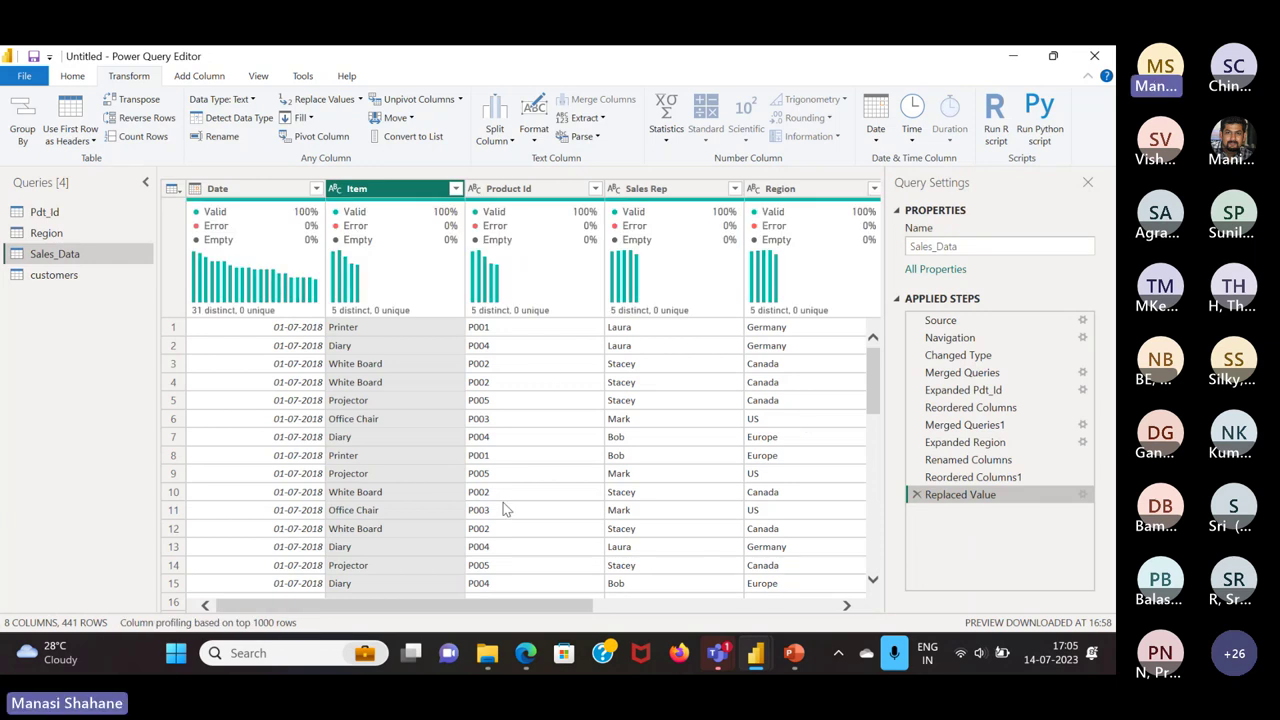
scroll(505, 509, right, 5)
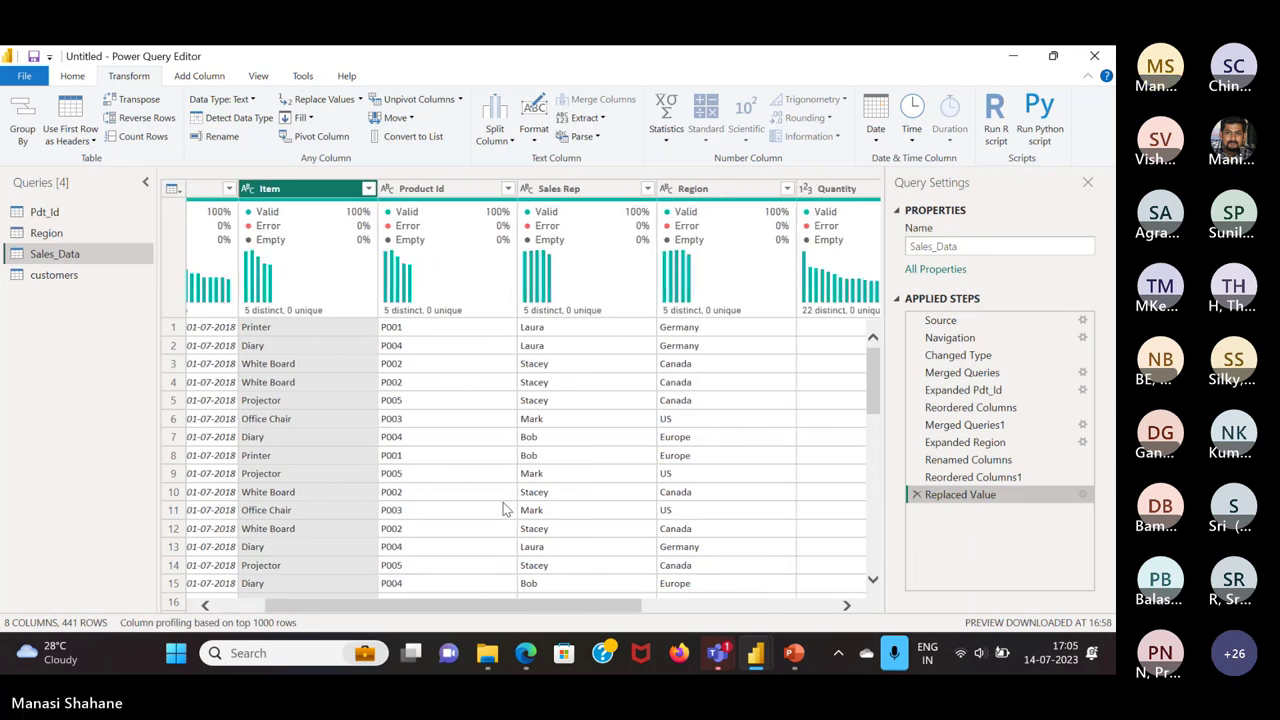
Reopen Group By and try All Rows, grouping by Product Id, and Count Rows
scroll(505, 509, right, 2)
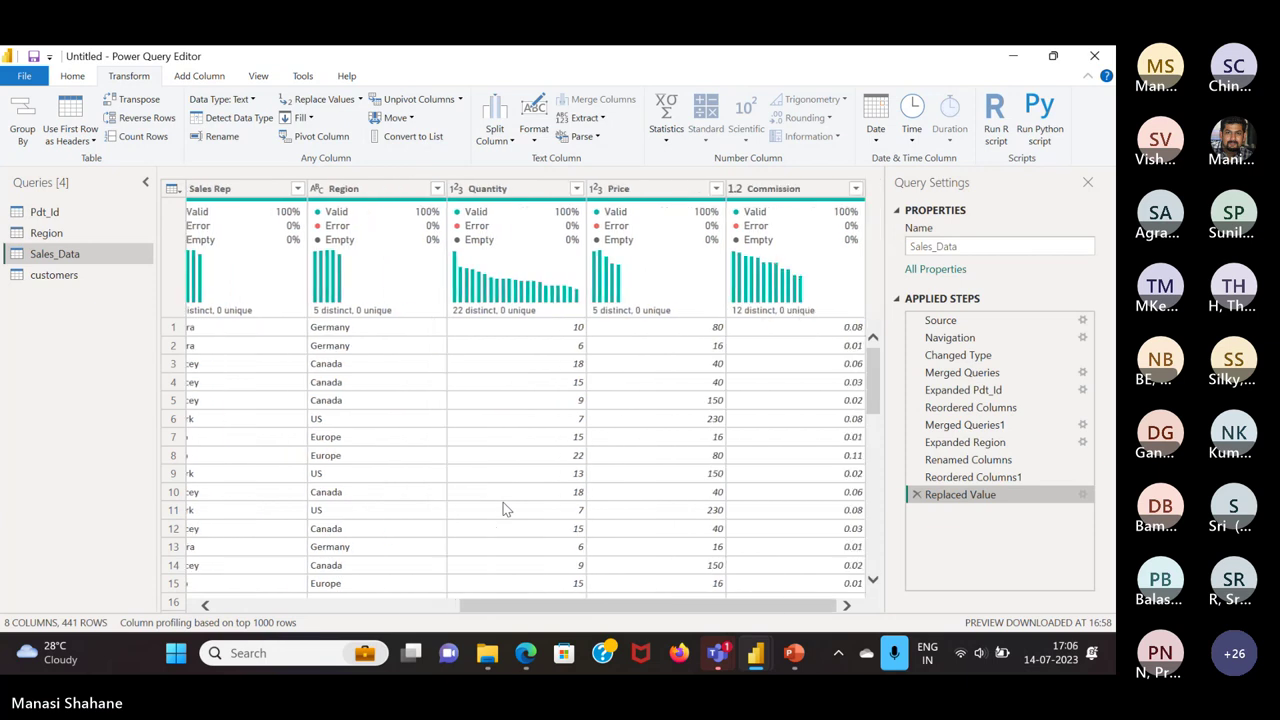
scroll(505, 509, left, 6)
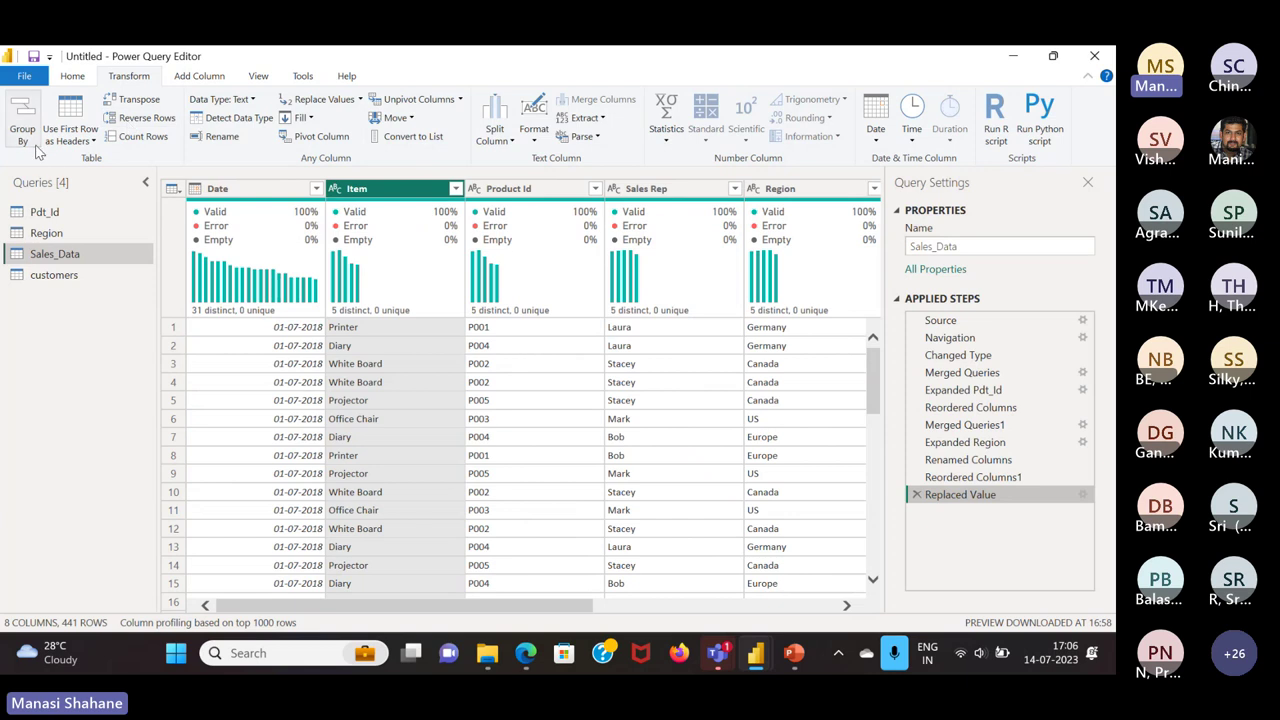
click(22, 118)
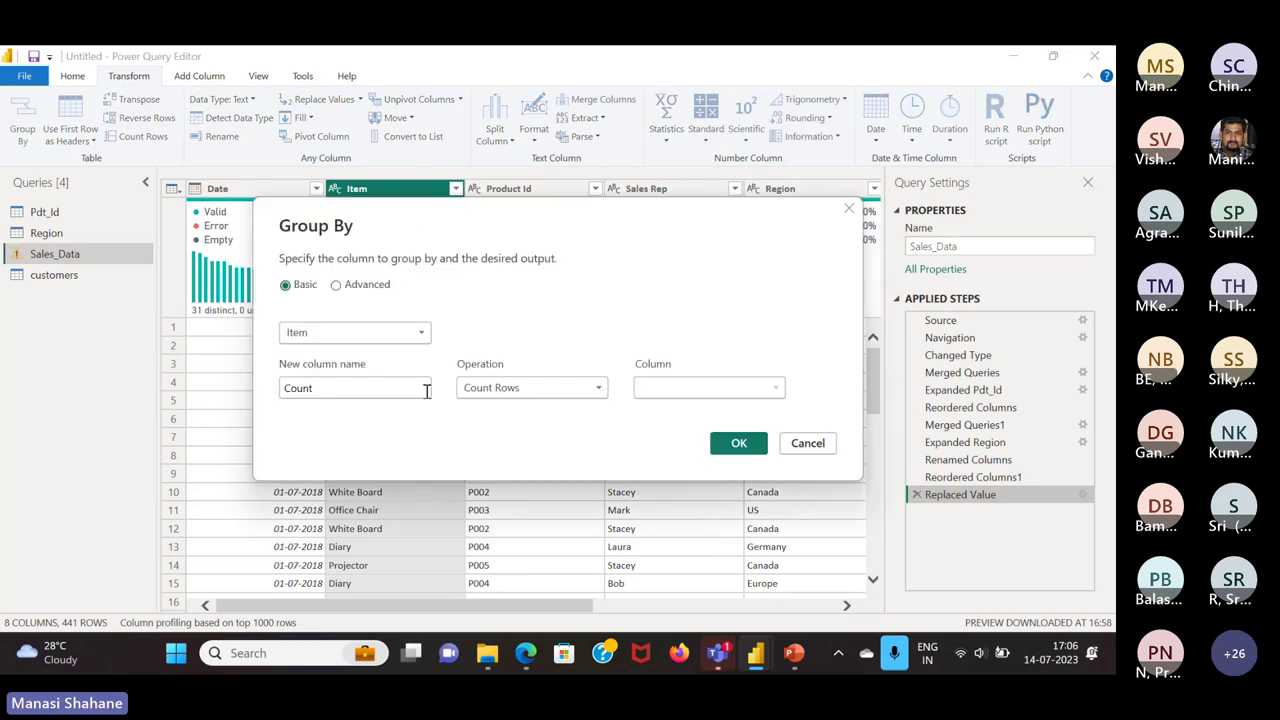
click(527, 389)
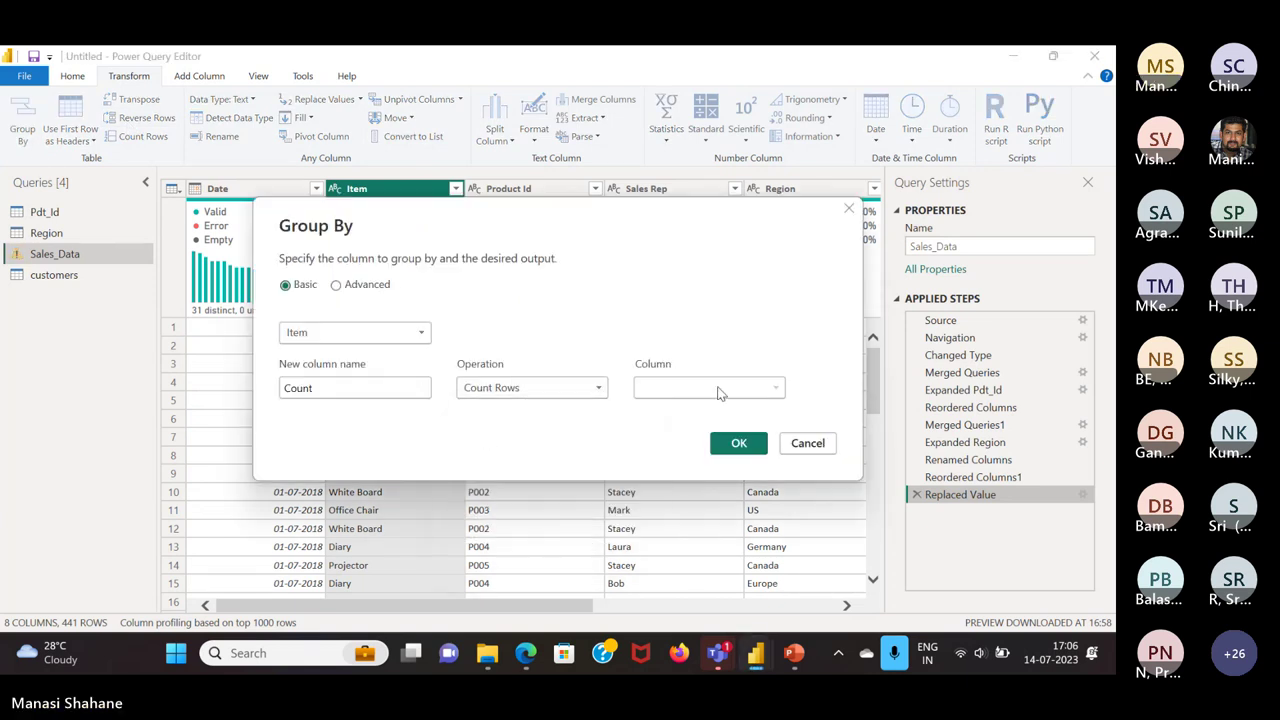
click(718, 391)
click(553, 388)
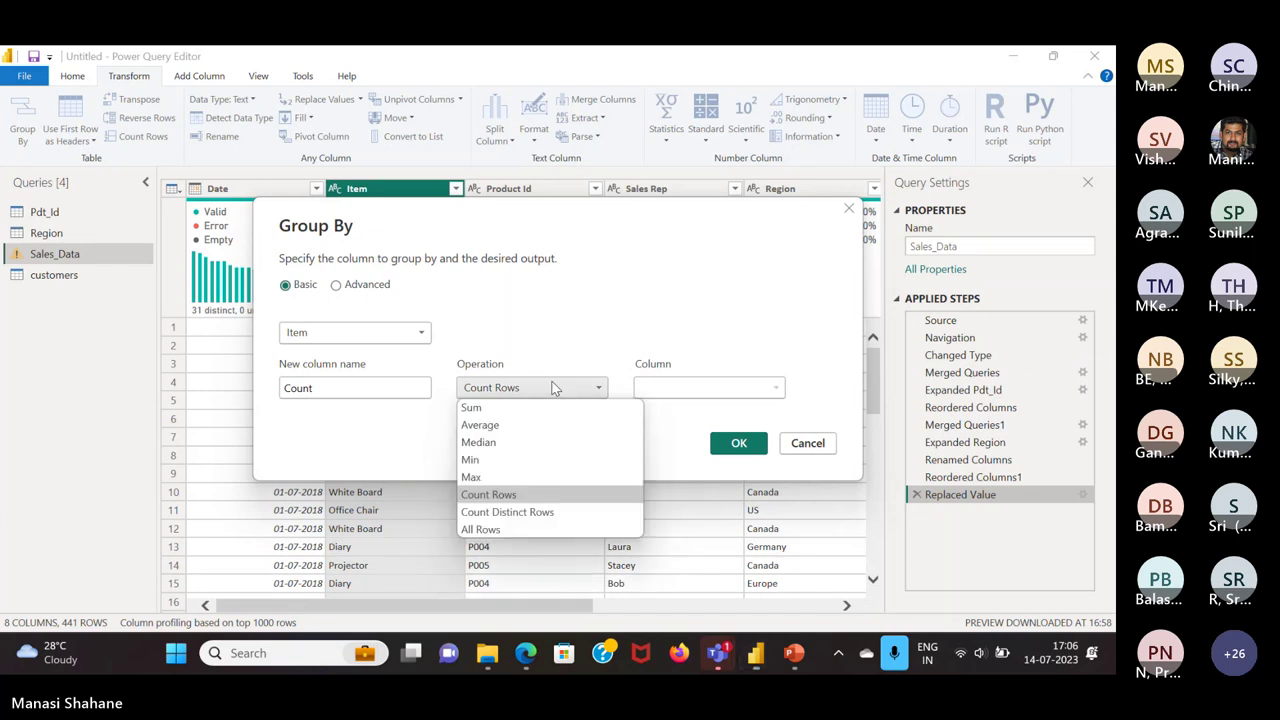
click(505, 530)
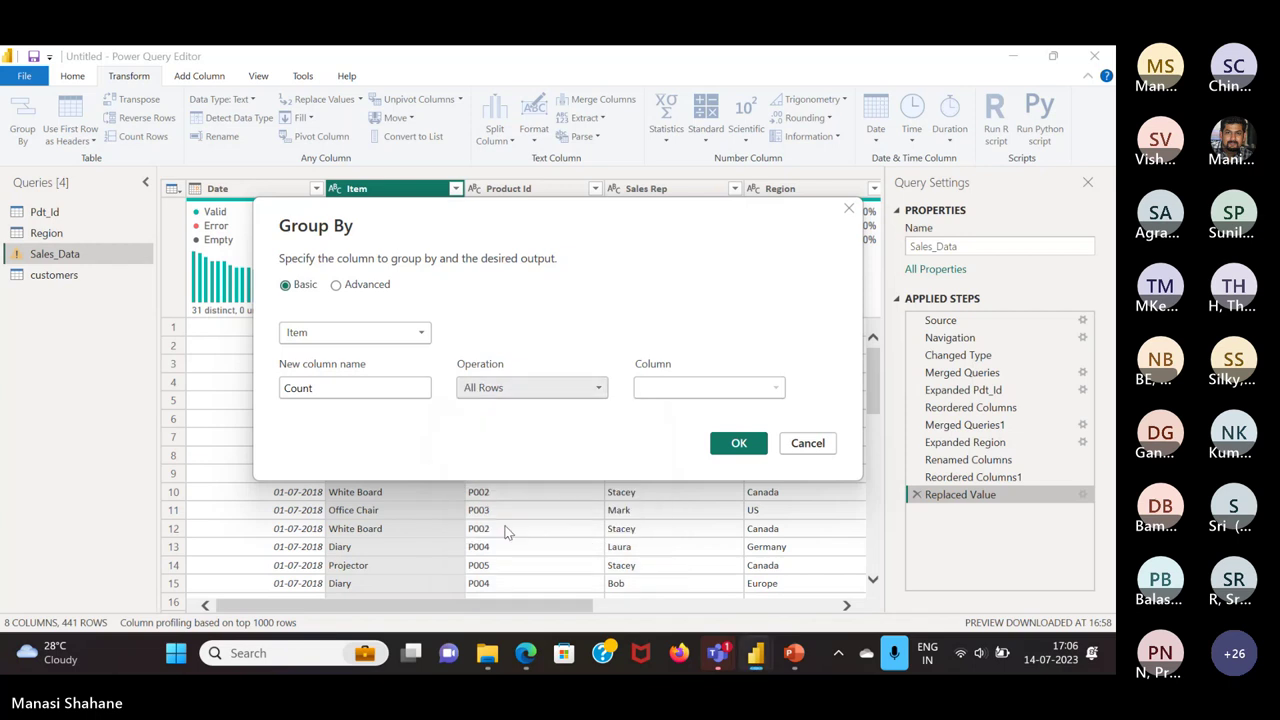
click(575, 390)
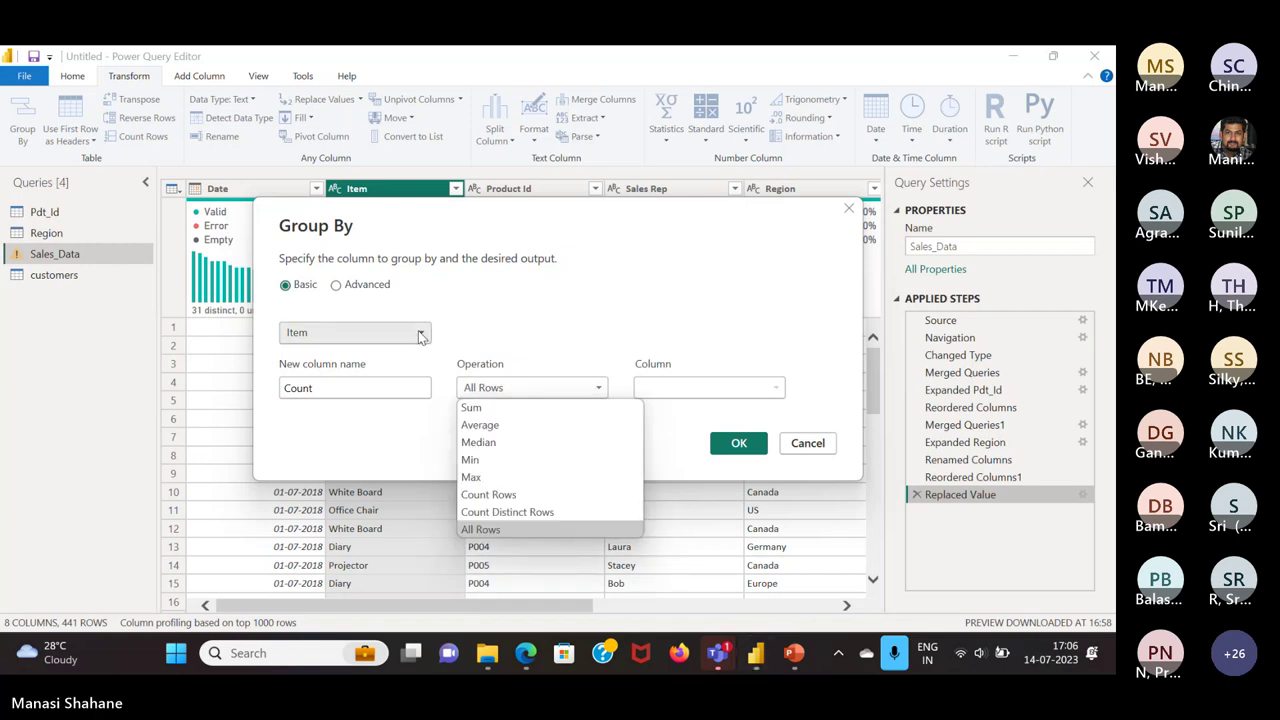
click(340, 332)
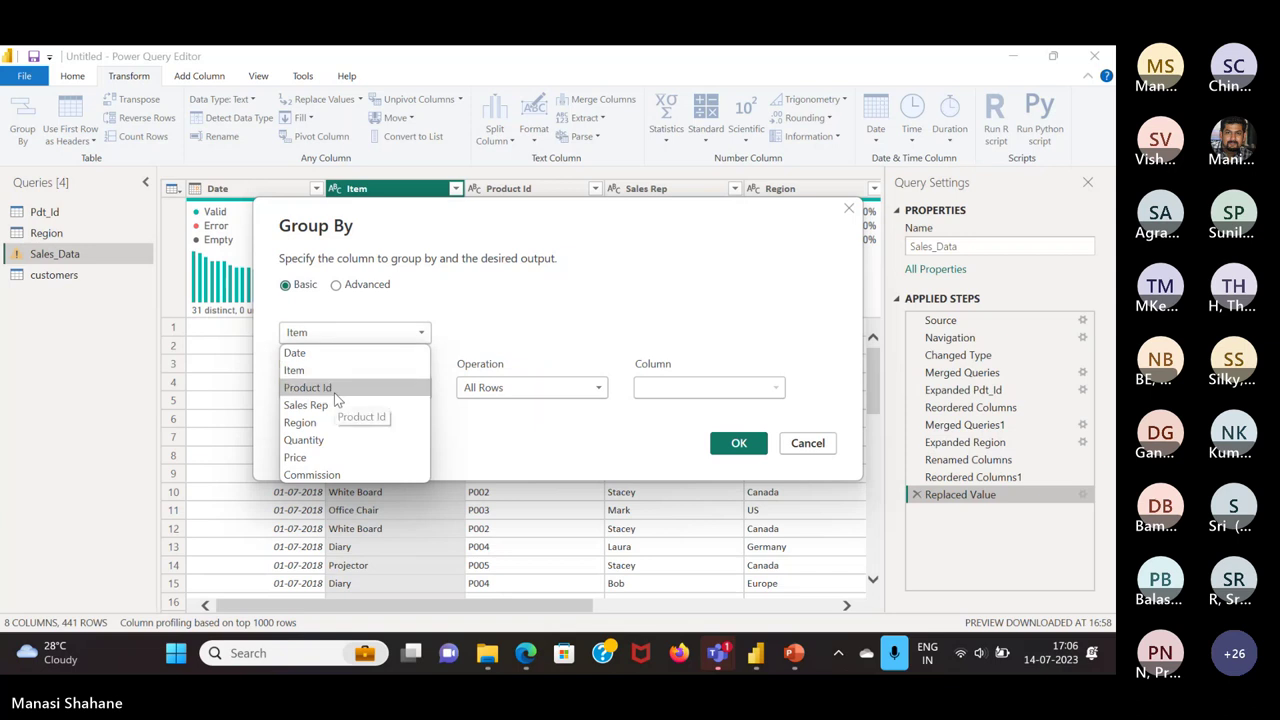
click(336, 389)
click(595, 389)
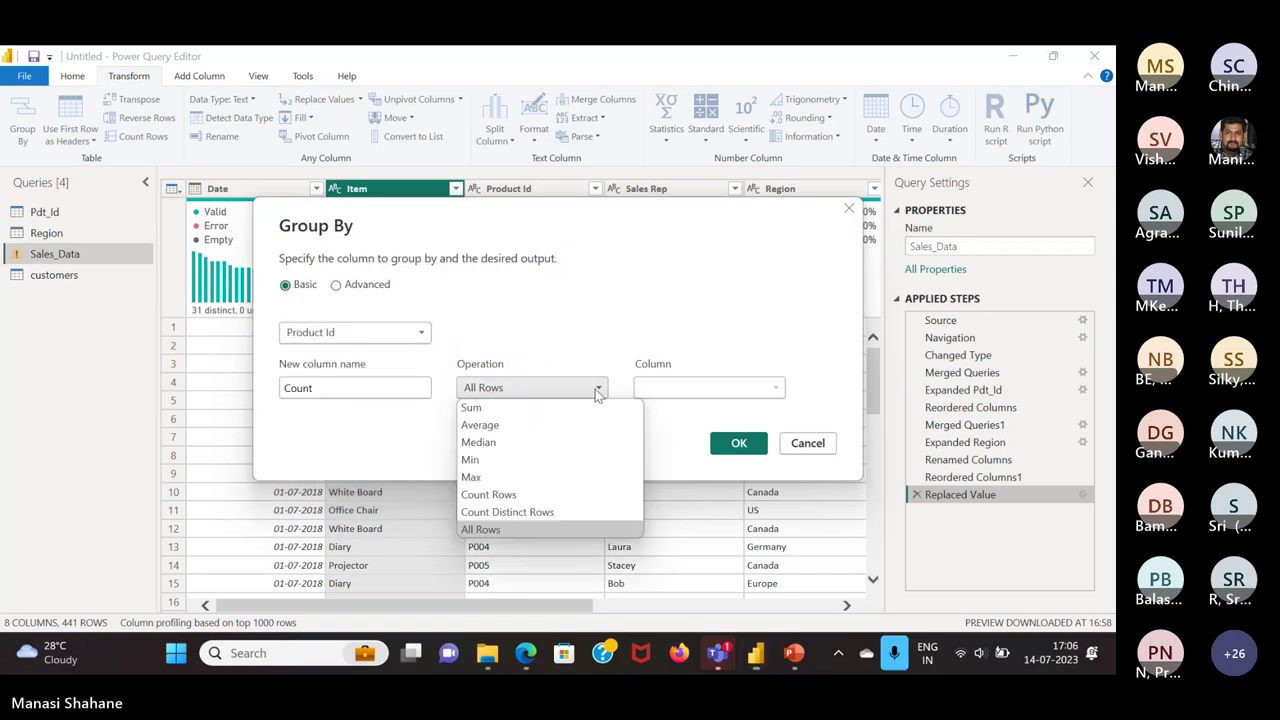
click(502, 490)
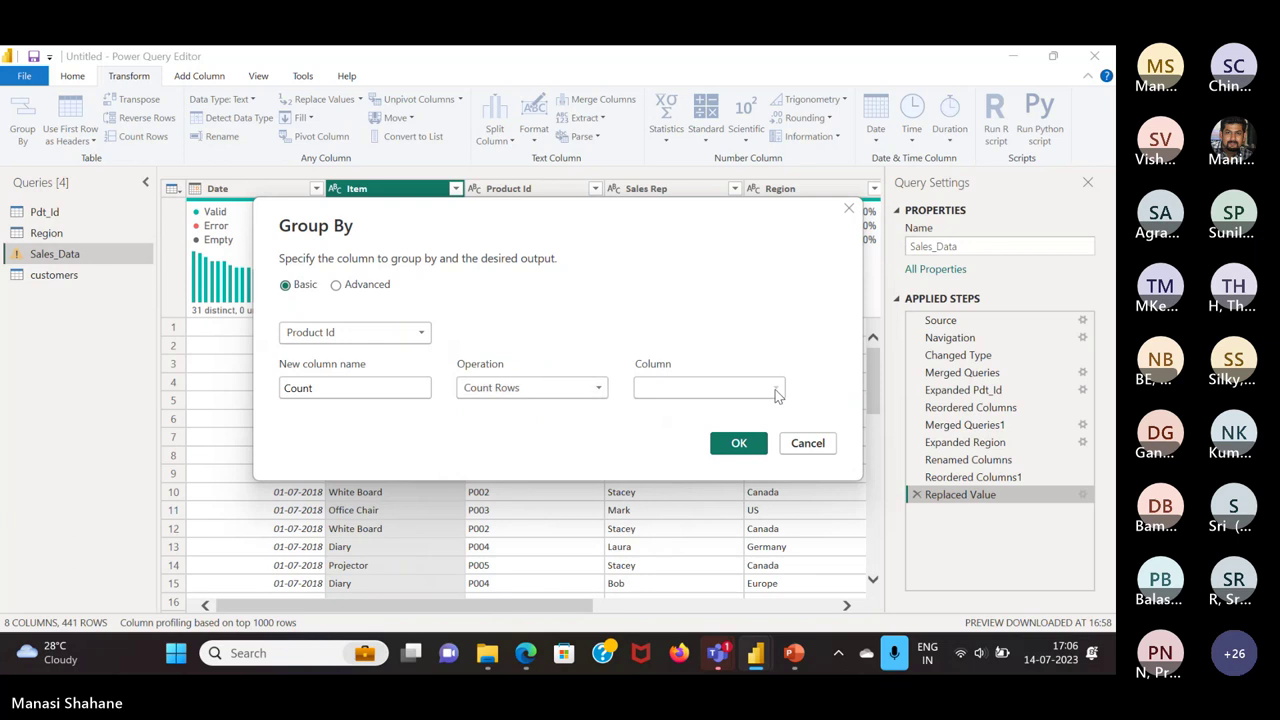
Group by Item with a Count column summing Quantity
click(428, 334)
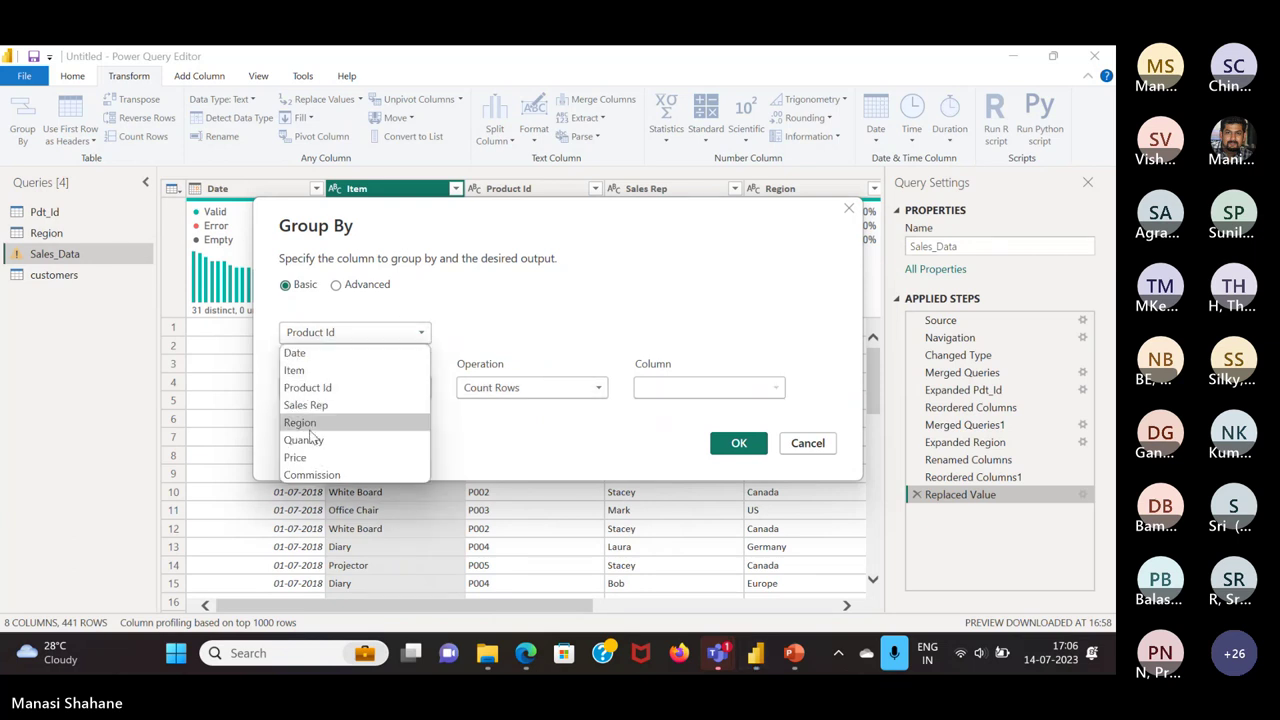
click(294, 370)
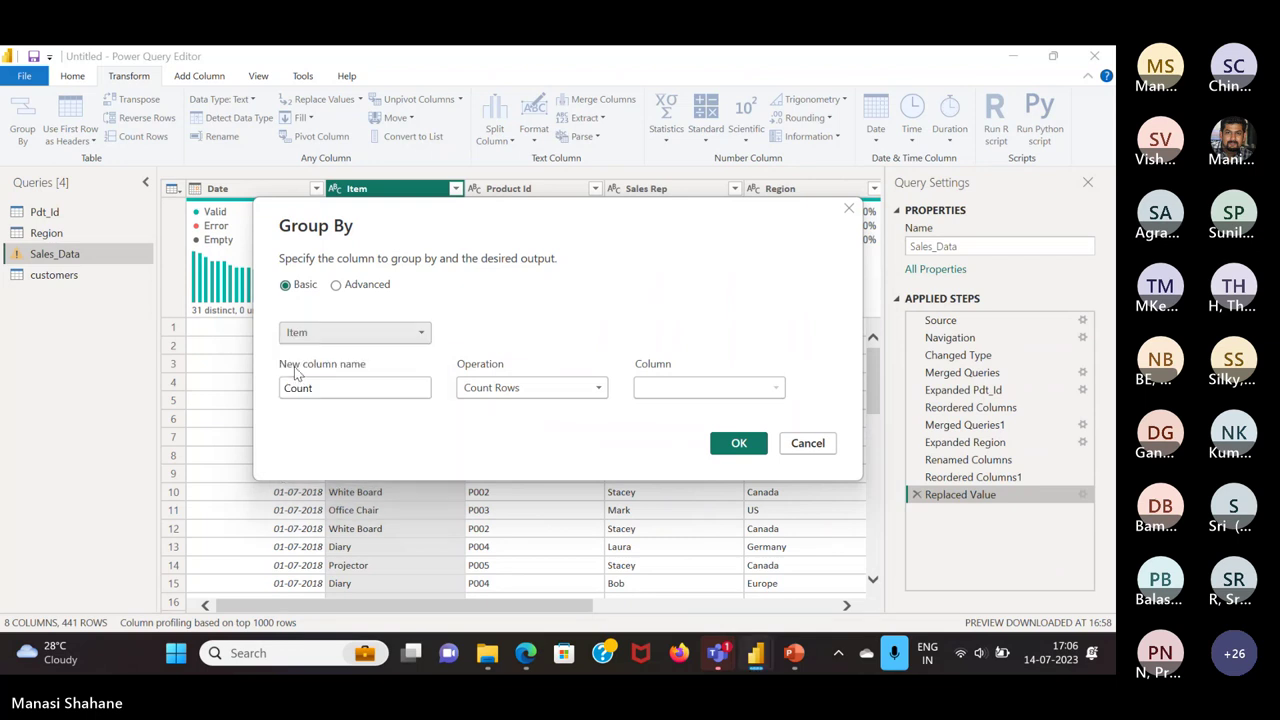
click(603, 390)
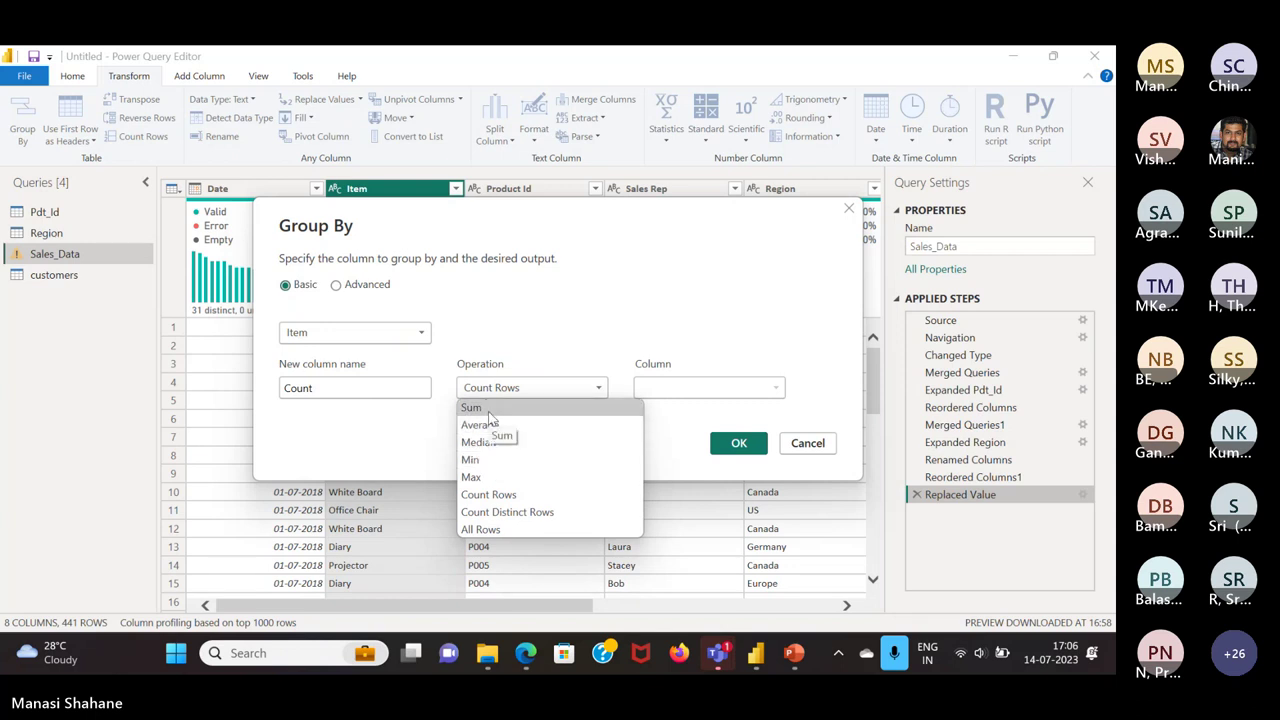
click(491, 410)
click(775, 389)
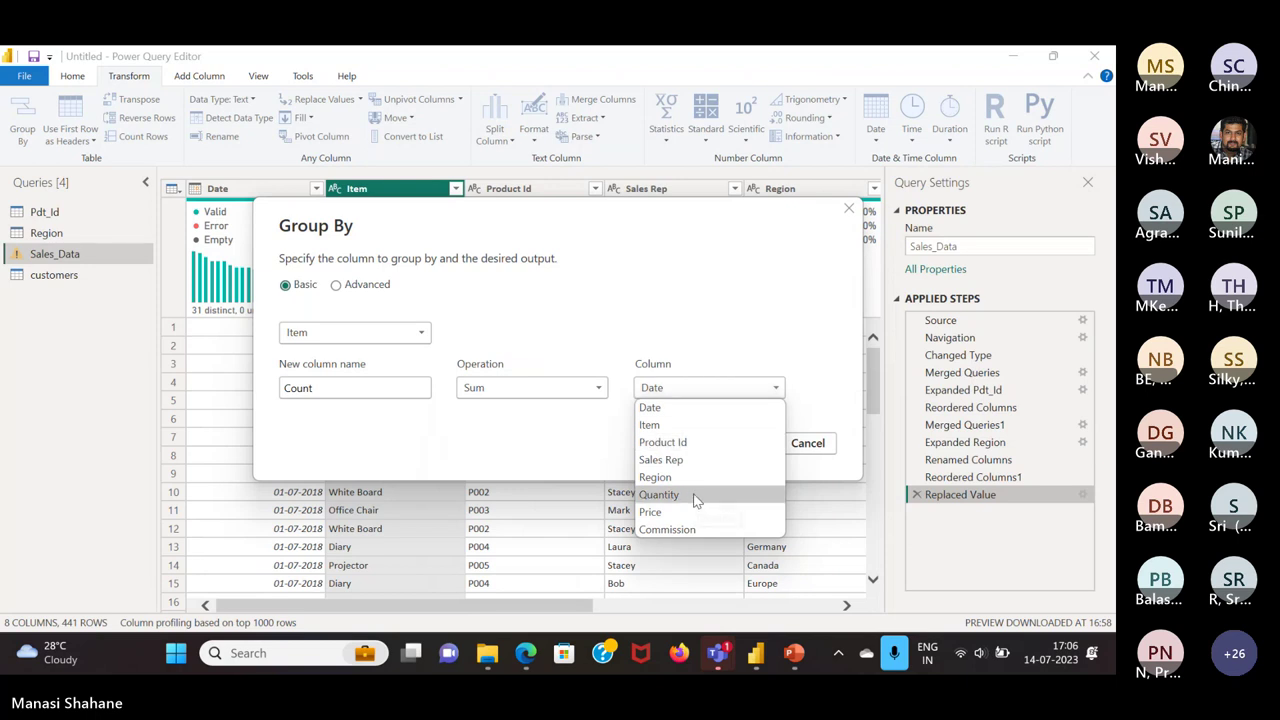
click(697, 497)
click(737, 447)
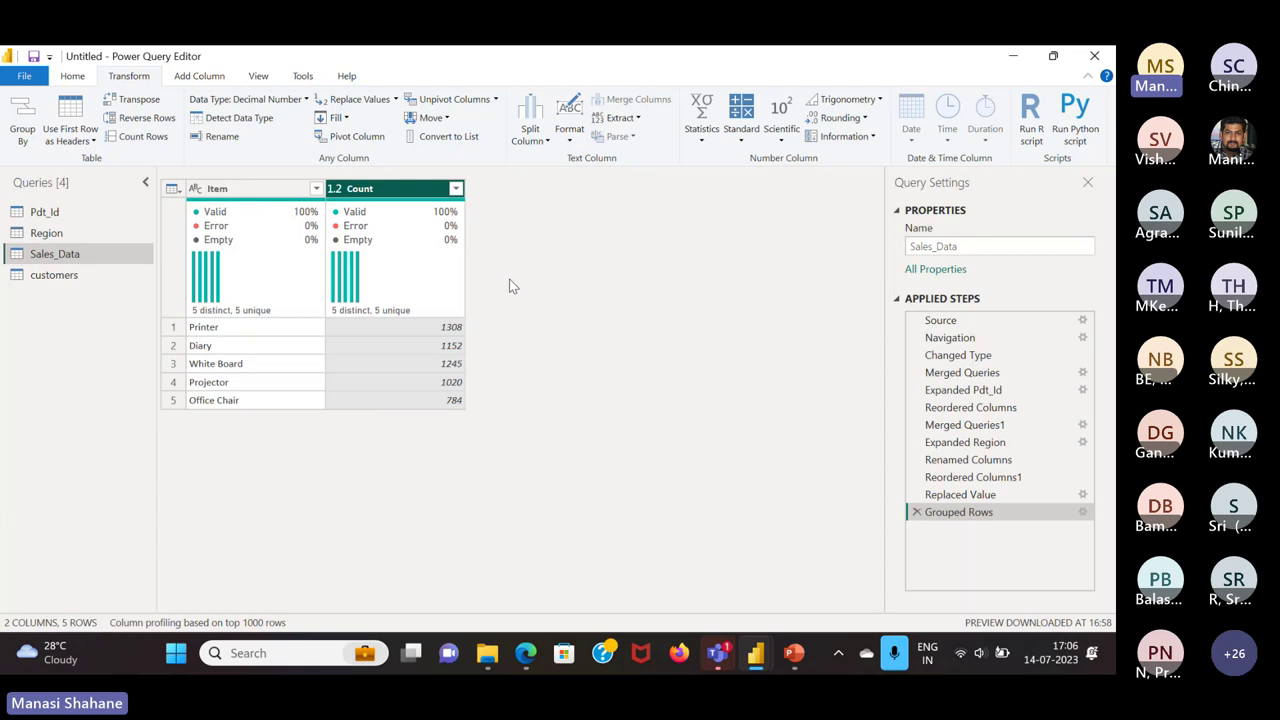
Leave the Count column name unchanged and delete the Grouped Rows step
double_click(398, 190)
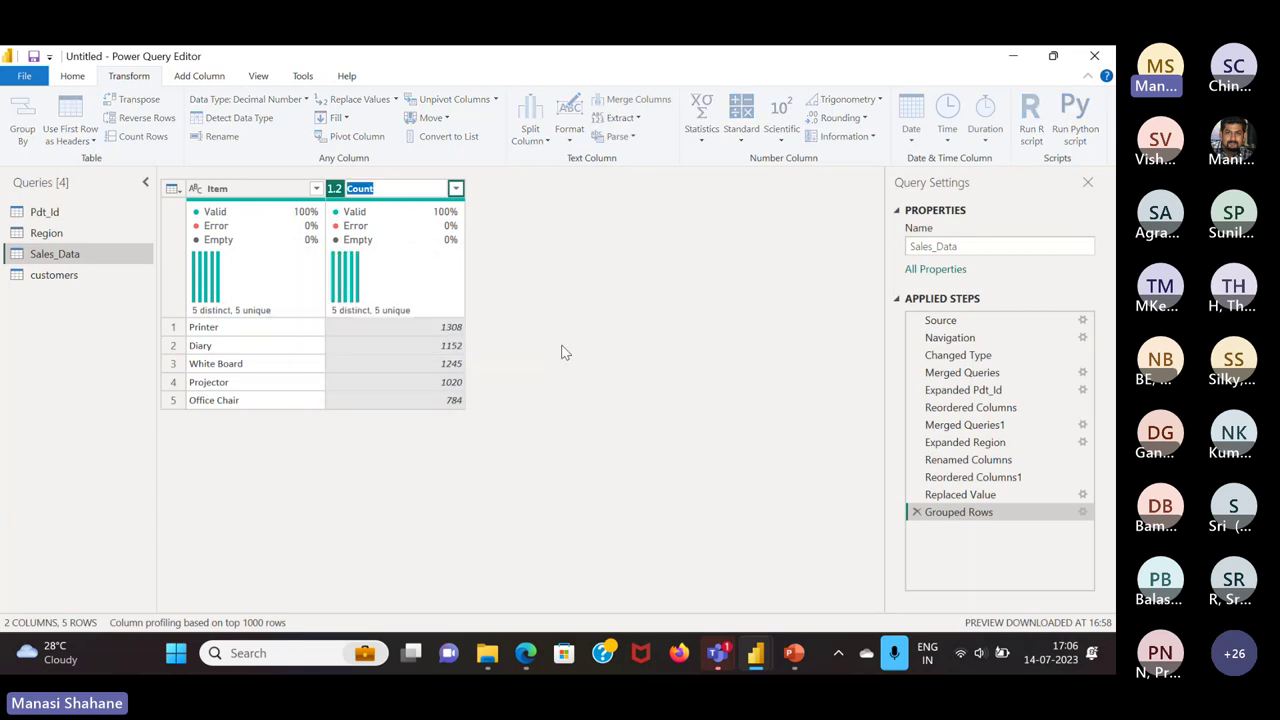
key(Return)
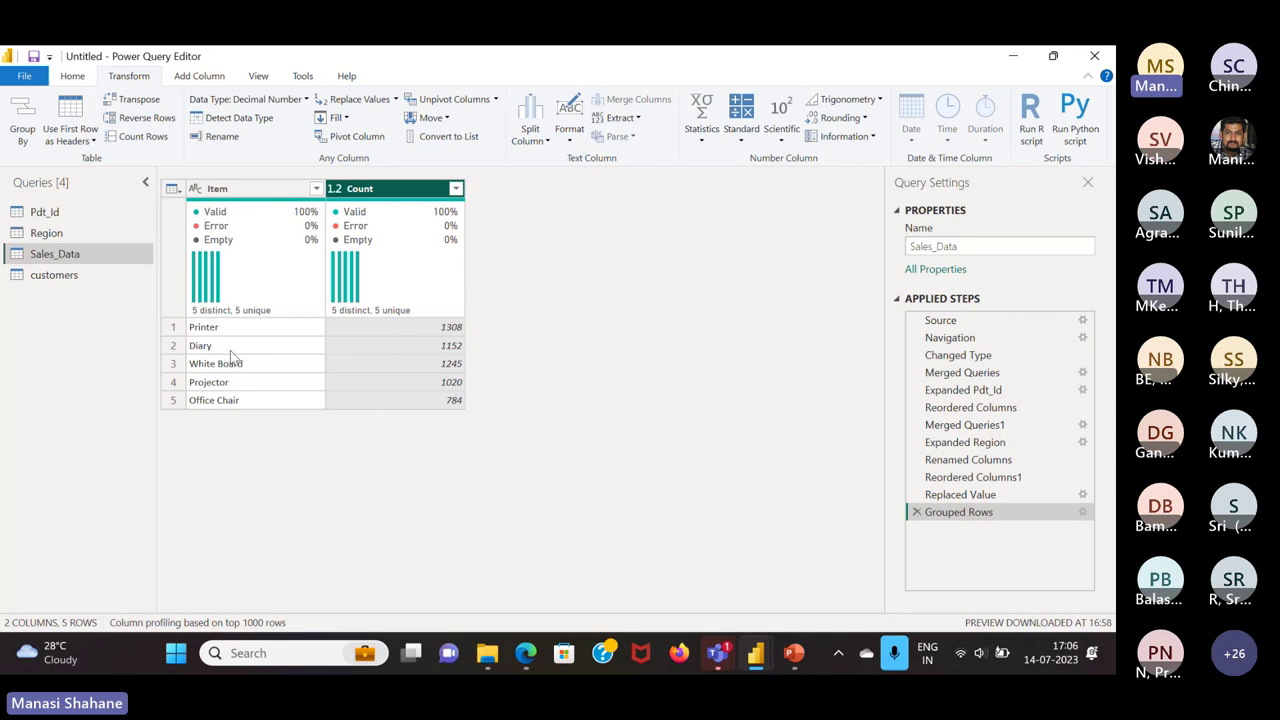
mouse_move(237, 257)
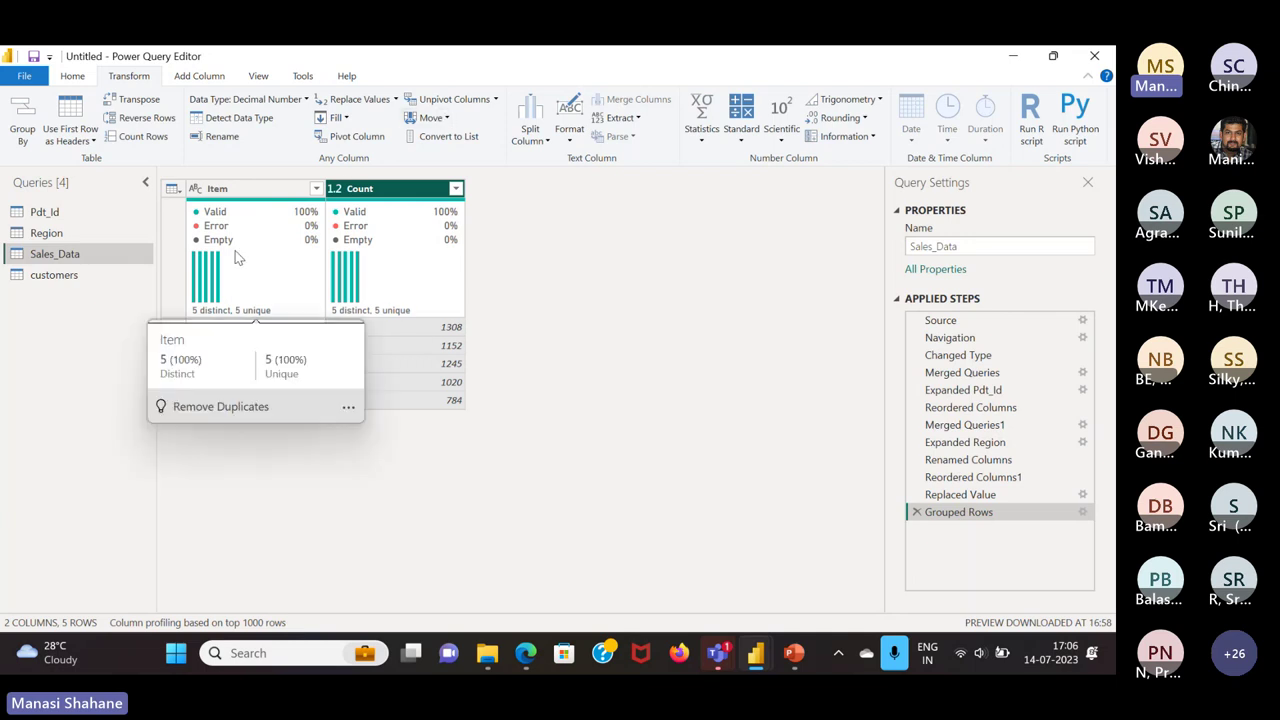
click(916, 512)
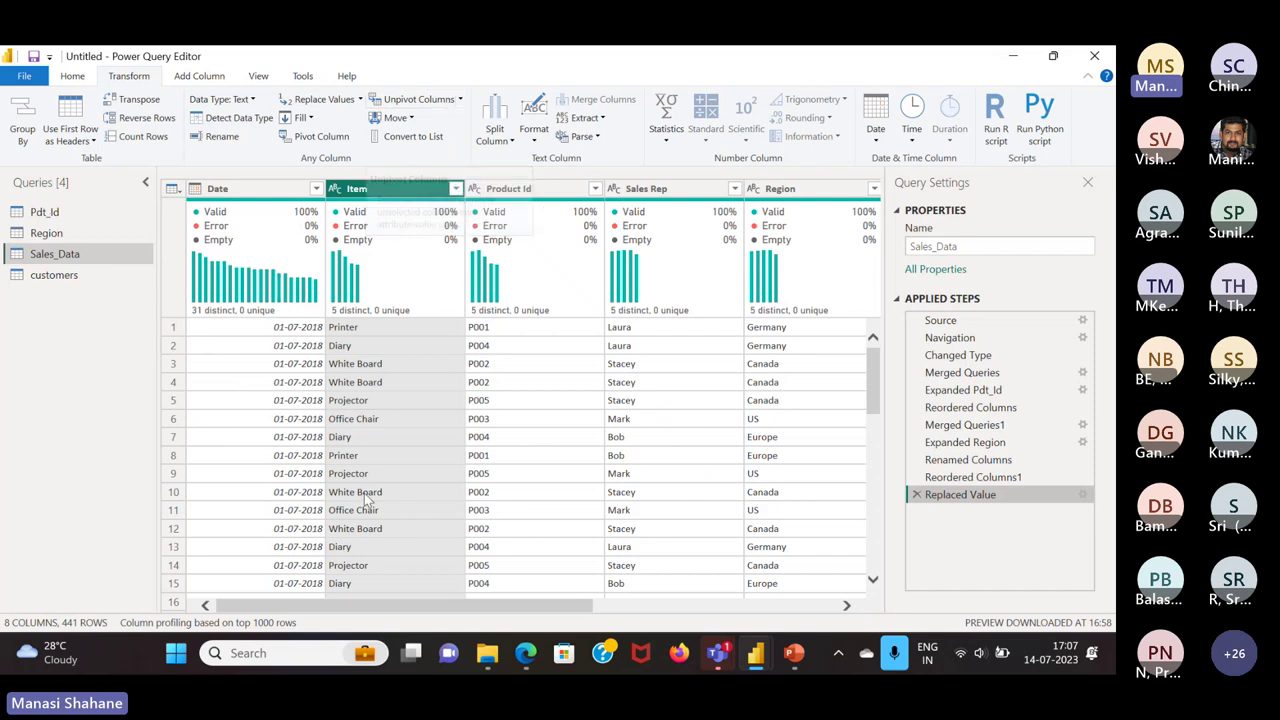
Add a custom column named Count with the formula [Quantity]*[Price]
click(208, 77)
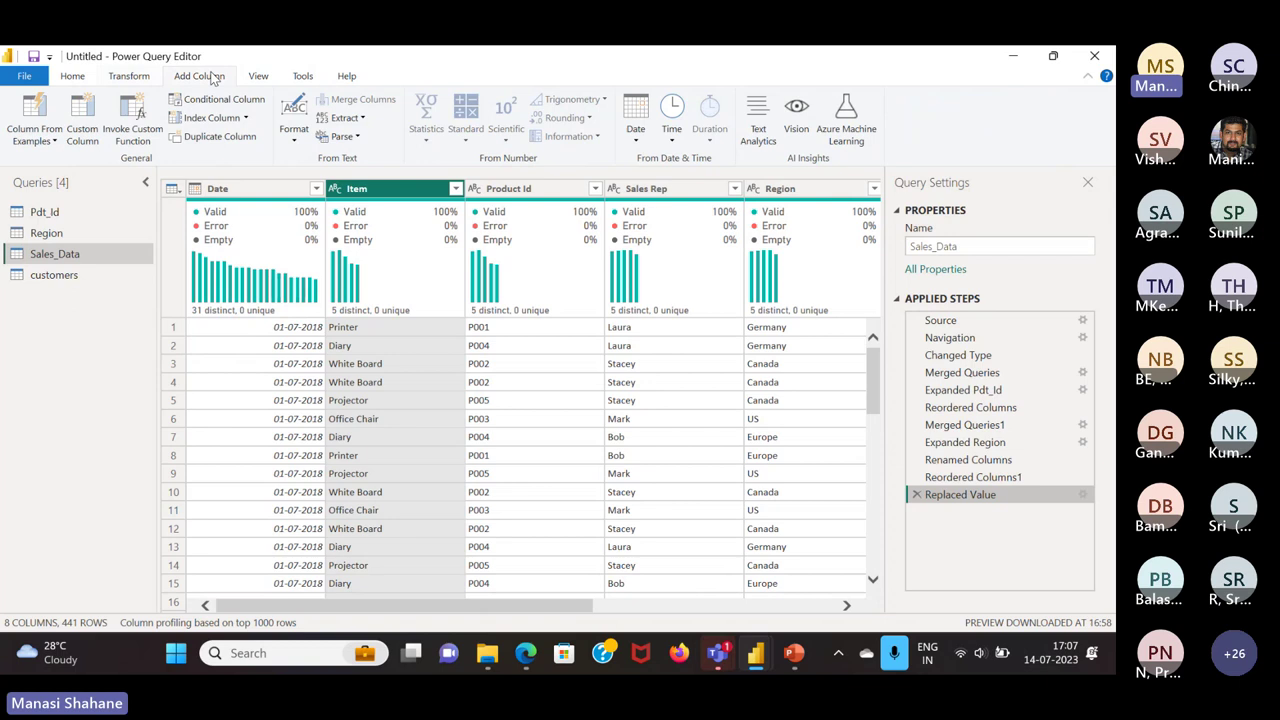
click(54, 141)
click(68, 158)
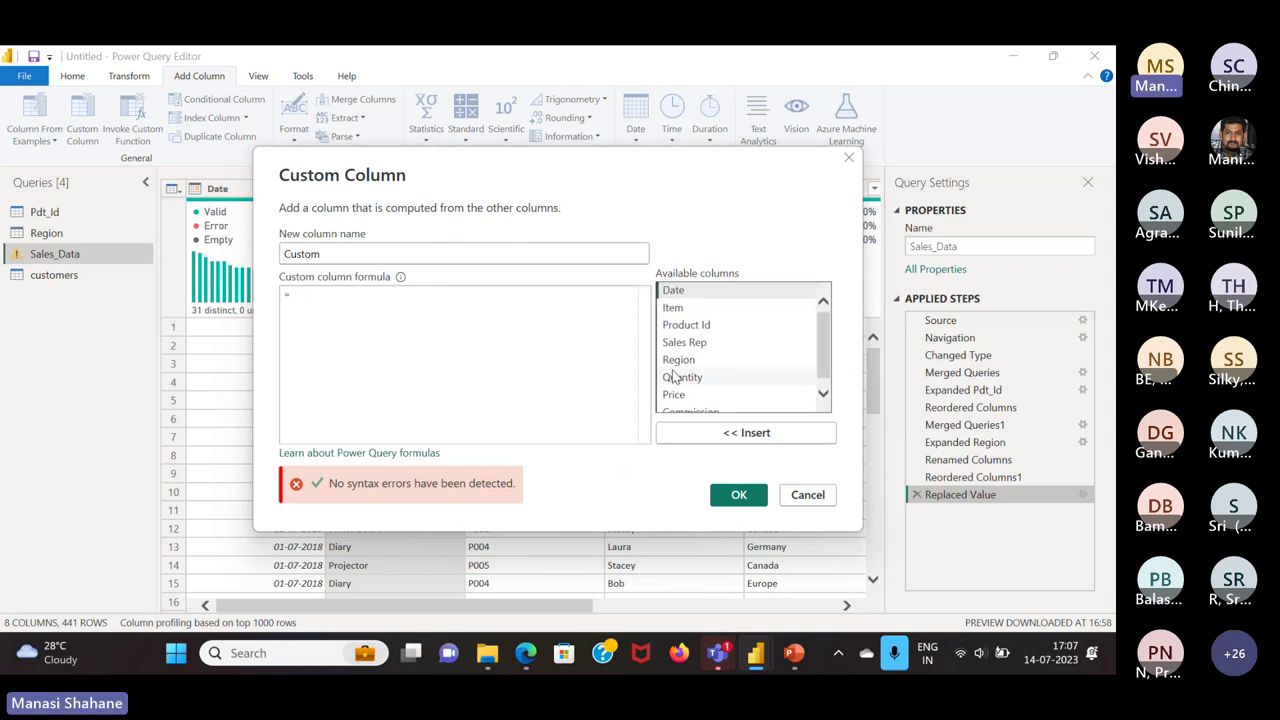
scroll(680, 375, down, 1)
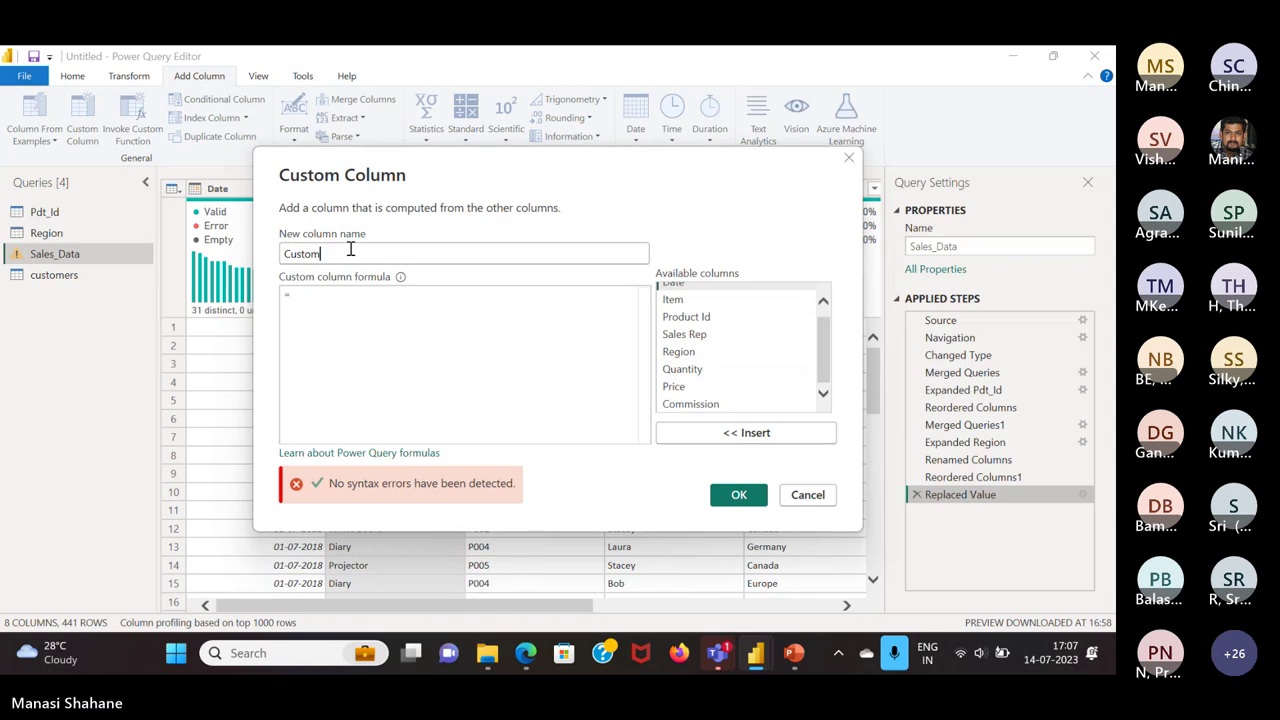
key(BackSpace)
key(BackSpace)
key(BackSpace)
key(BackSpace)
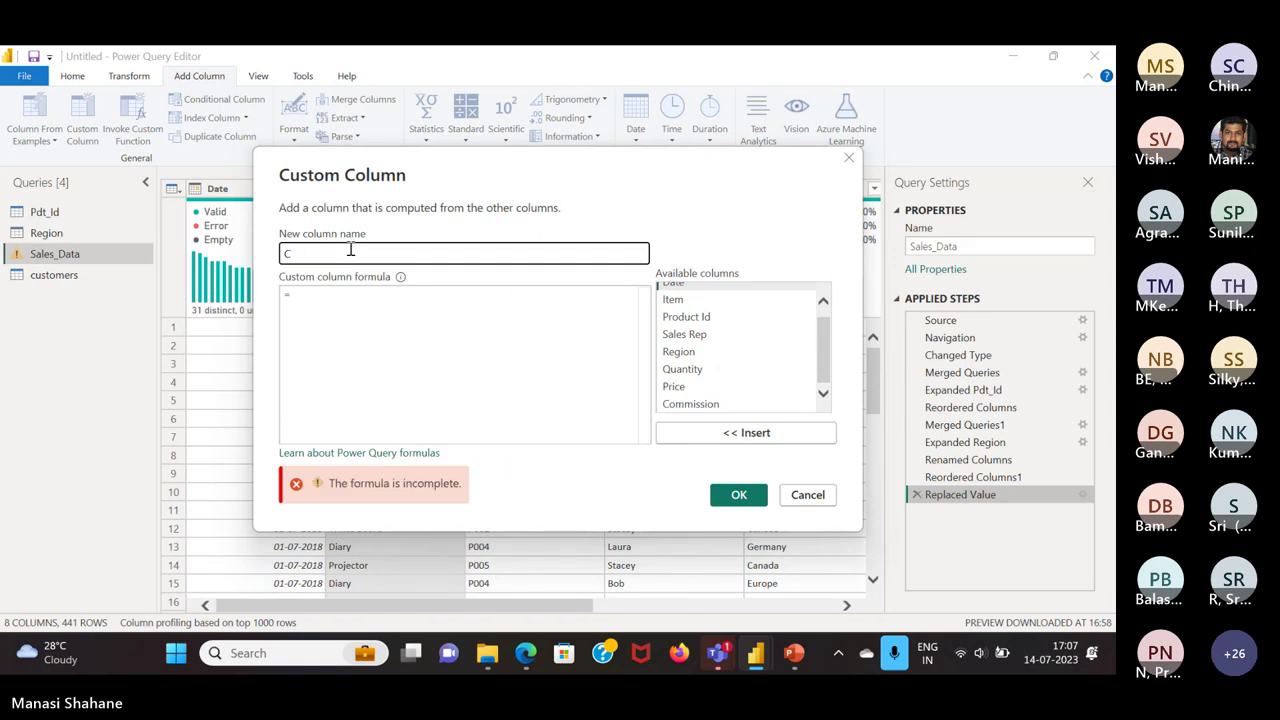
click(386, 319)
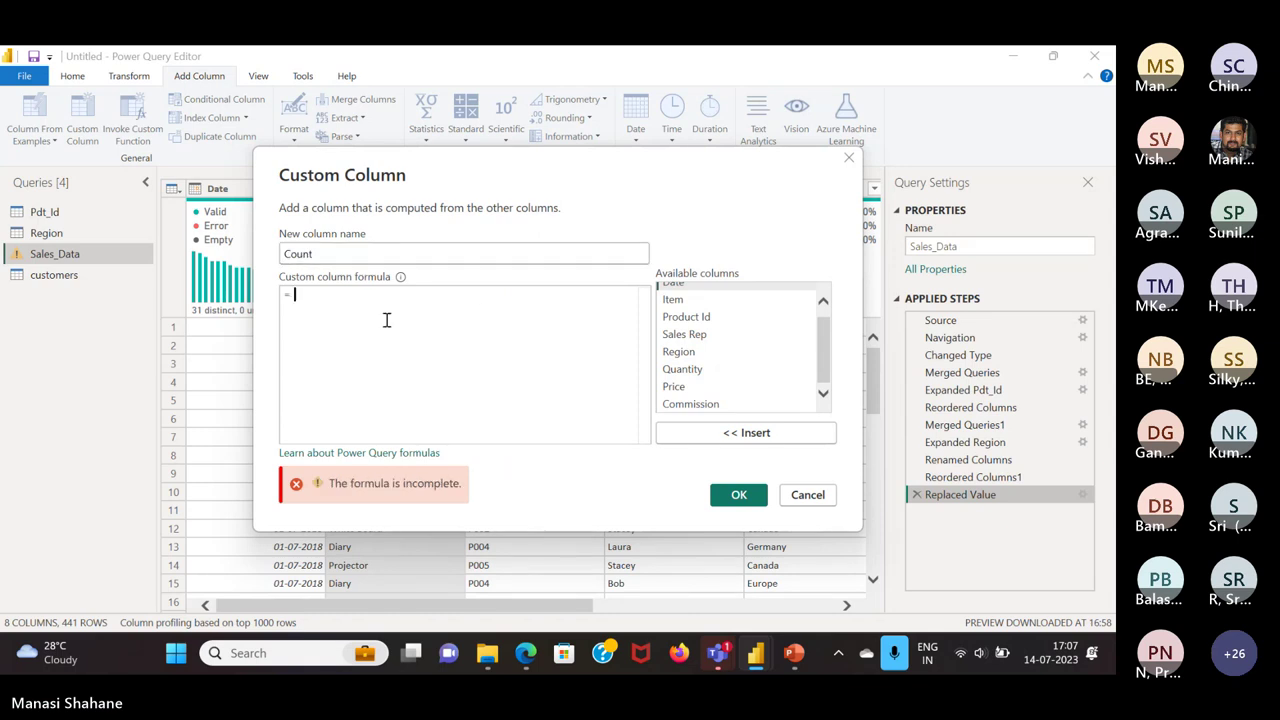
click(704, 371)
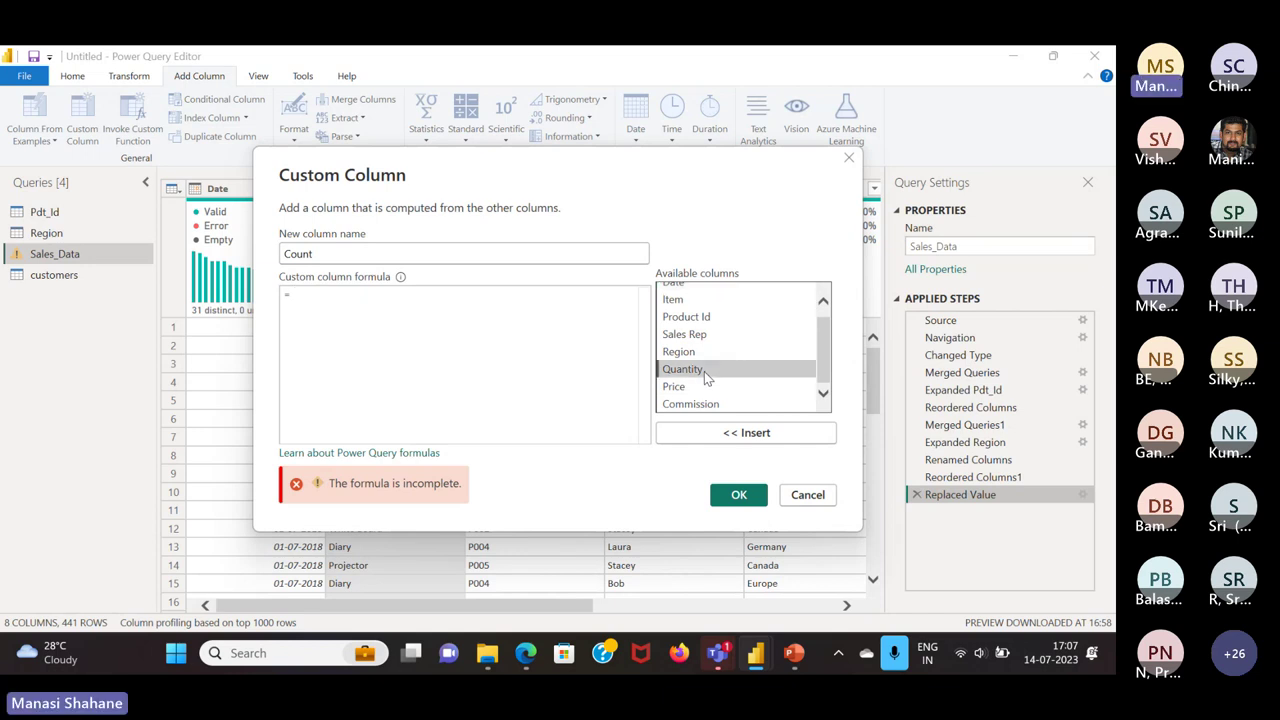
click(752, 438)
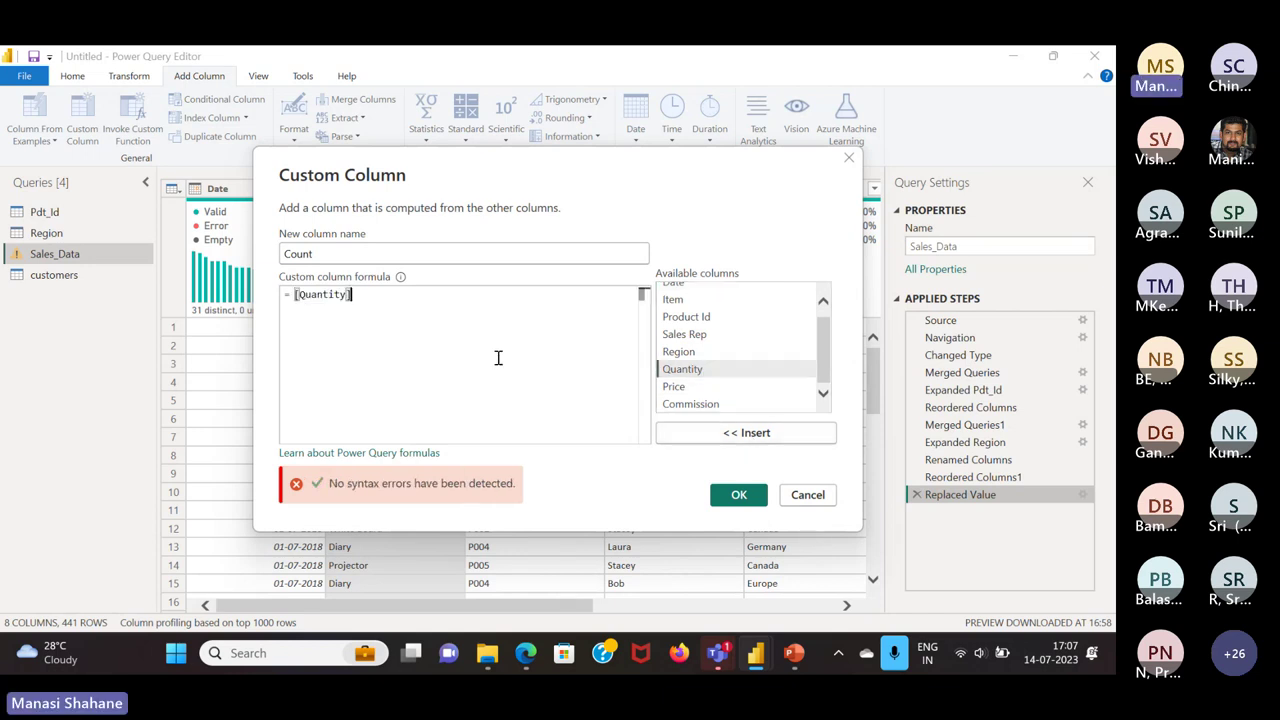
text(*)
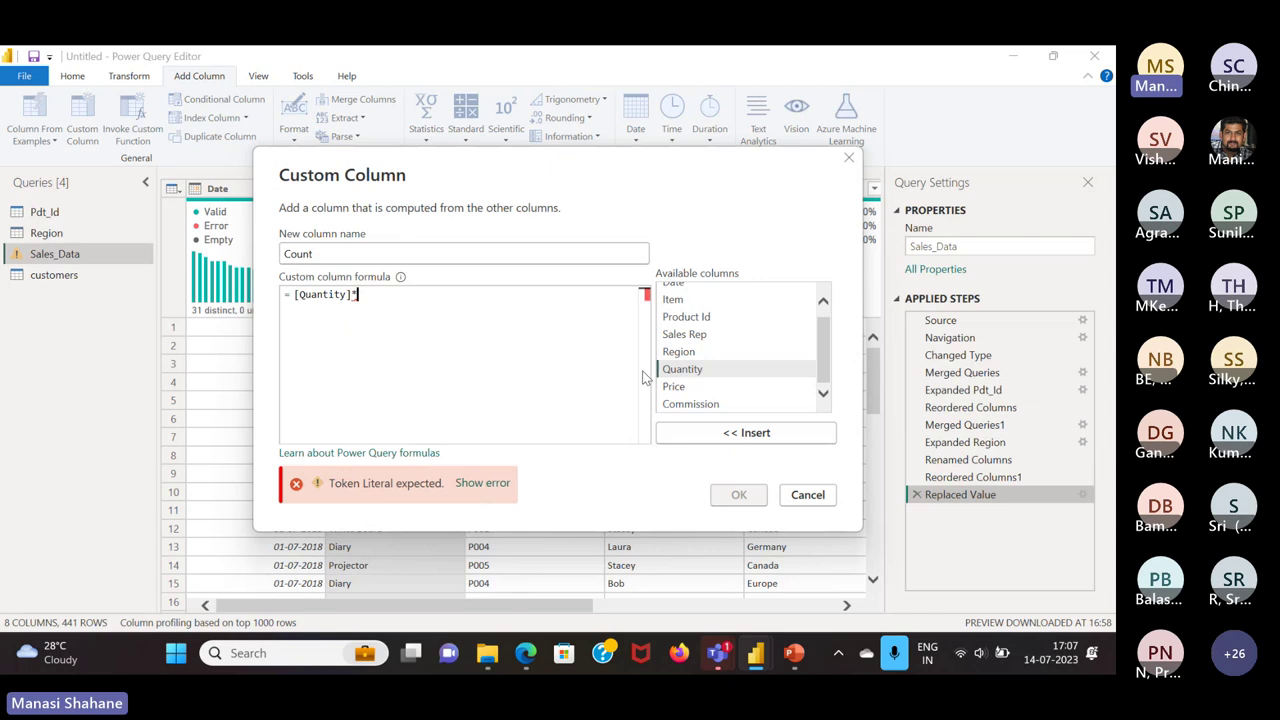
click(743, 370)
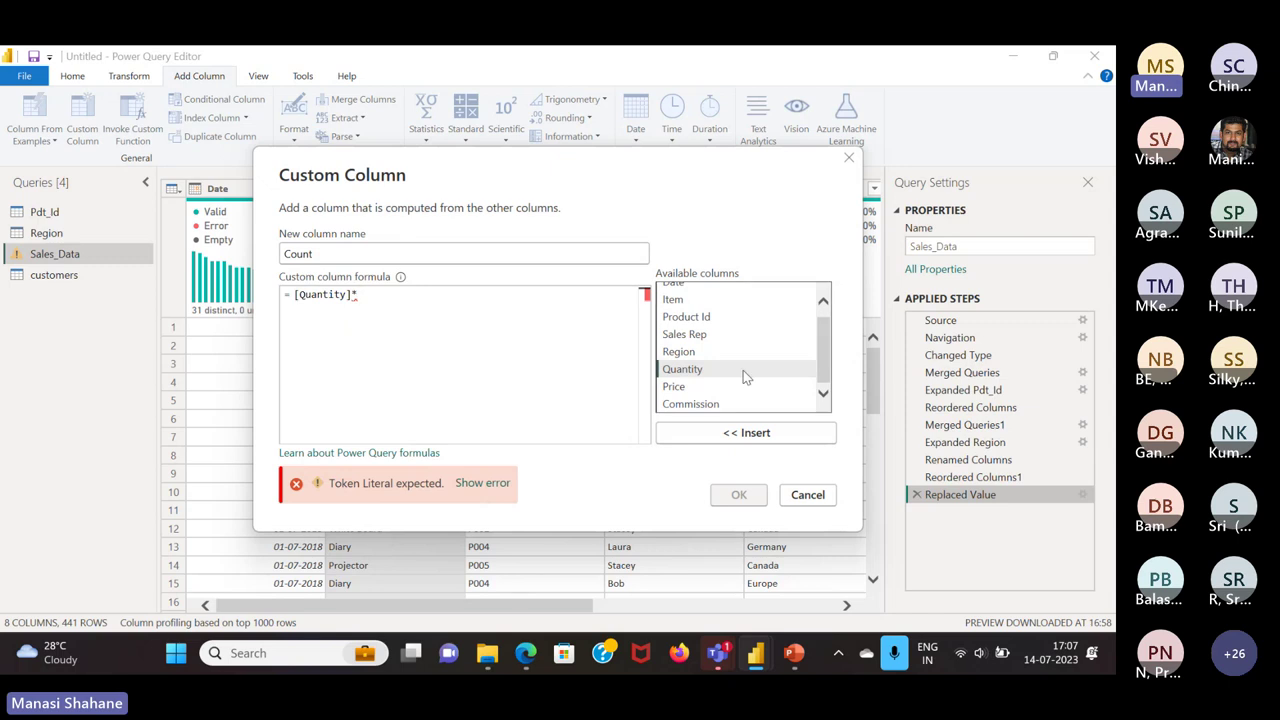
click(690, 389)
click(737, 432)
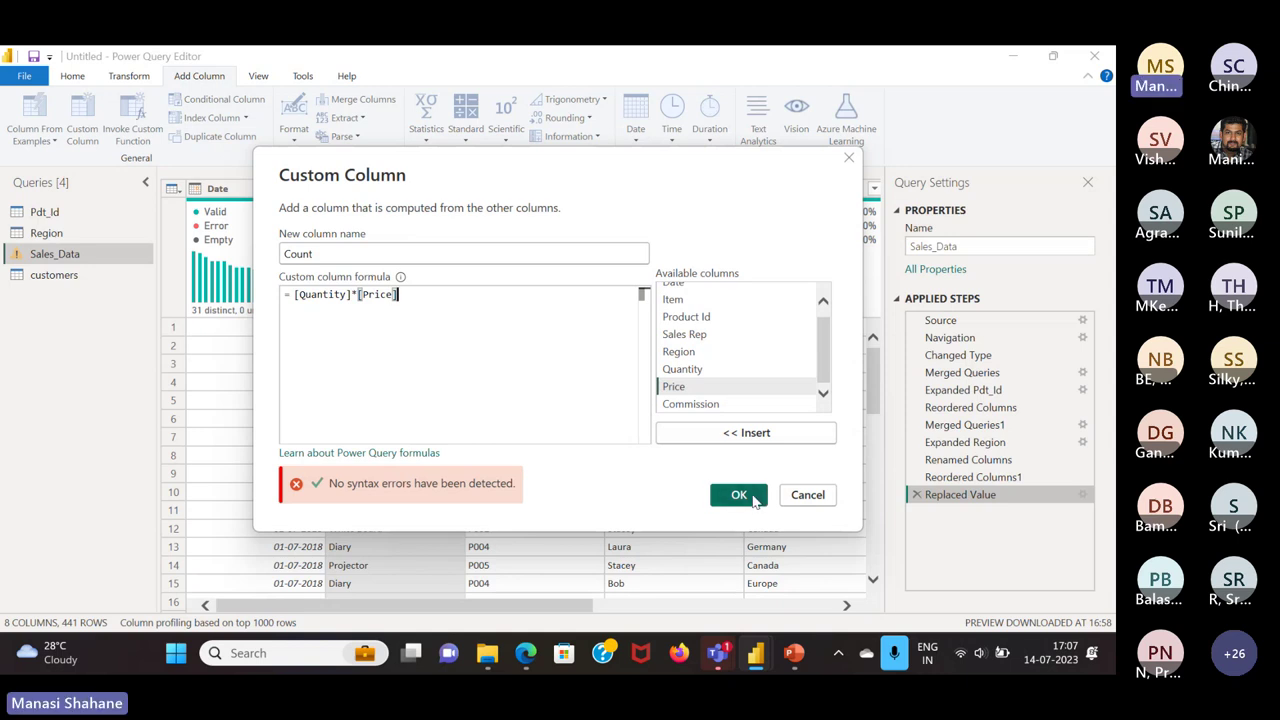
click(755, 500)
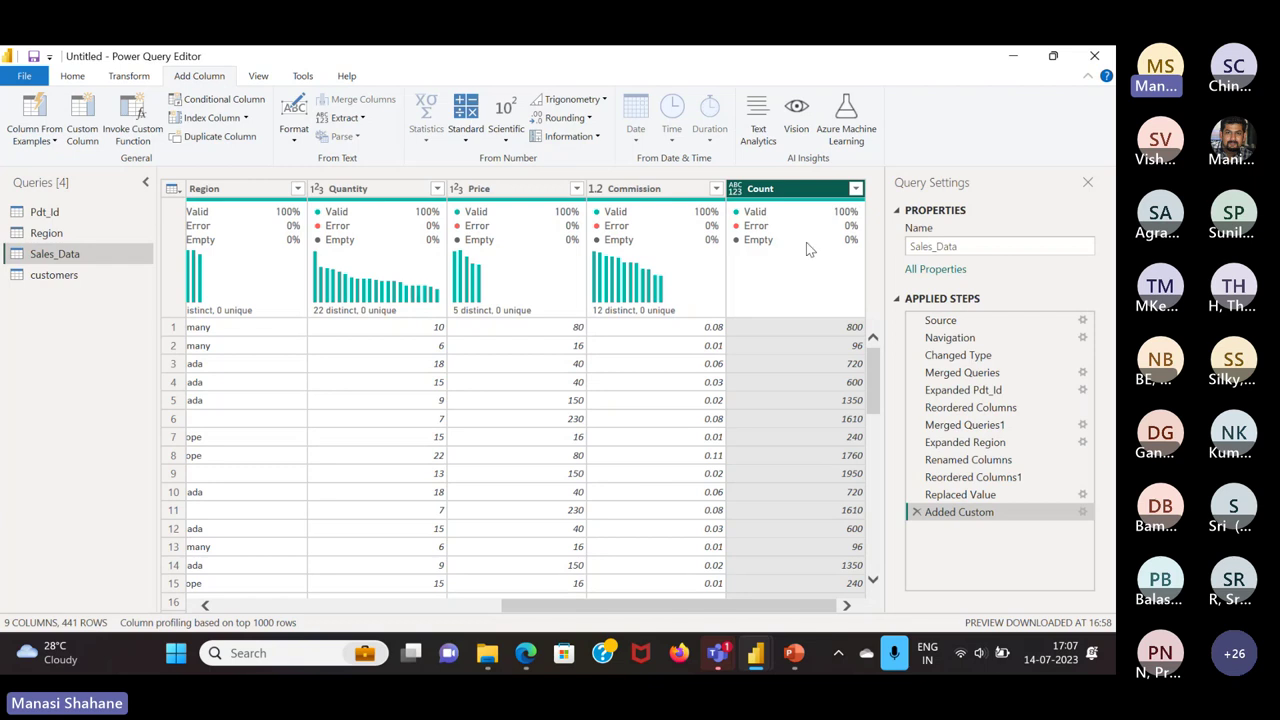
Set Count's type to Whole Number, then Close & Apply the query changes
click(738, 189)
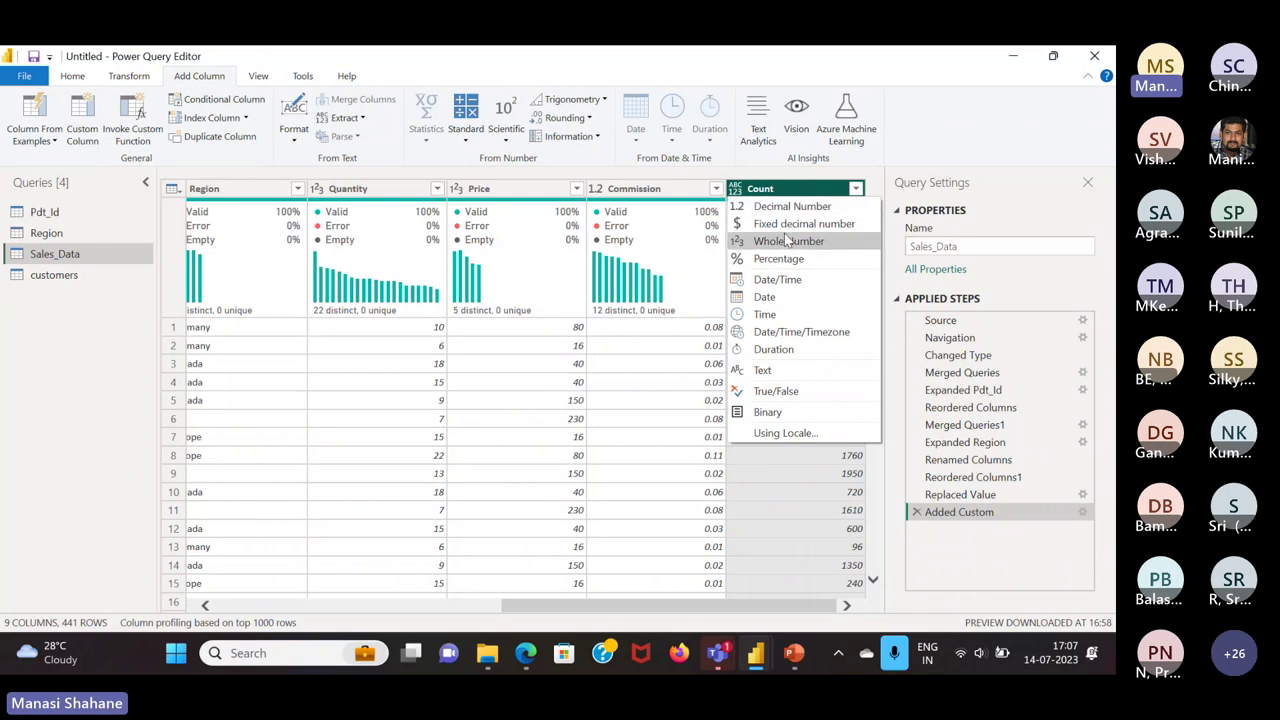
click(786, 240)
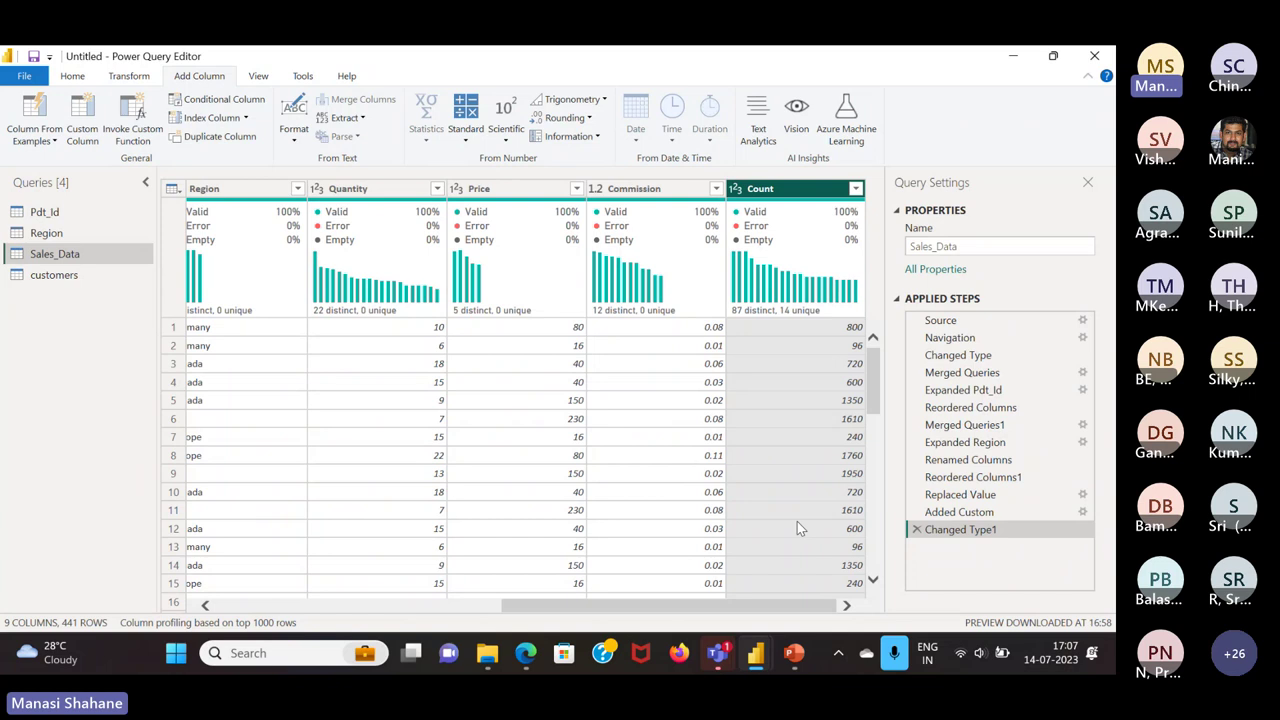
scroll(522, 532, left, 10)
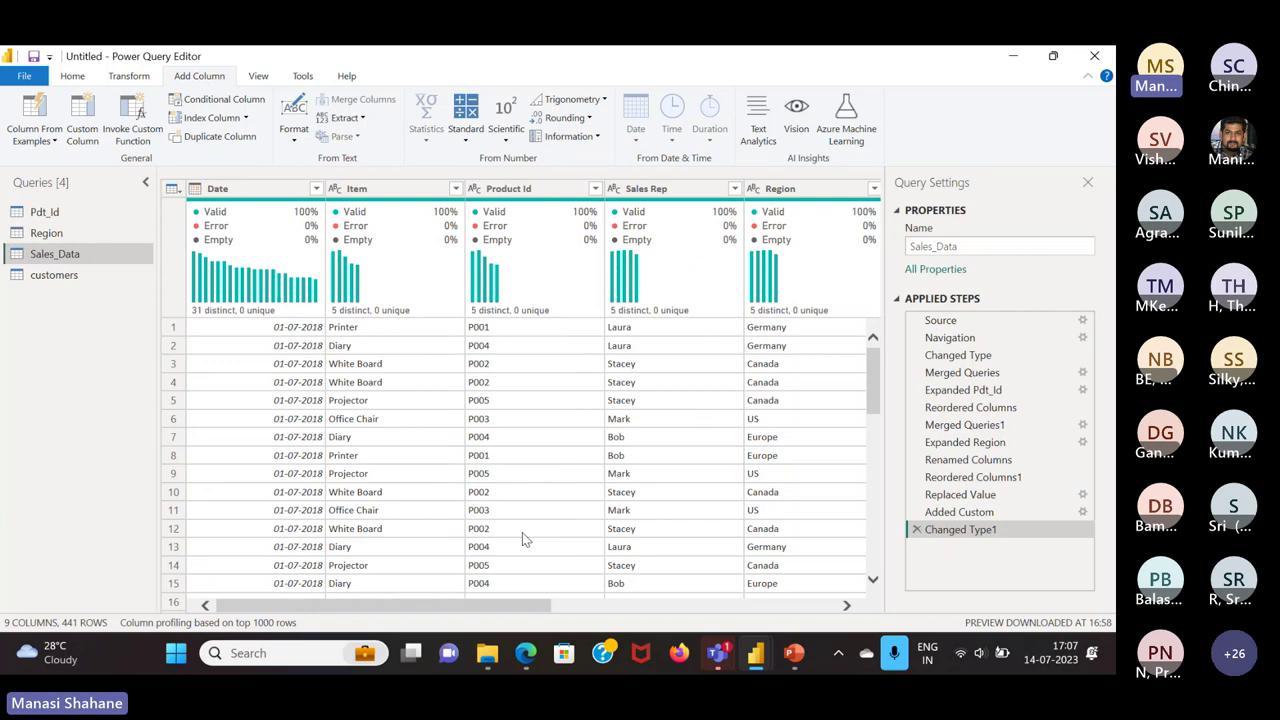
click(72, 77)
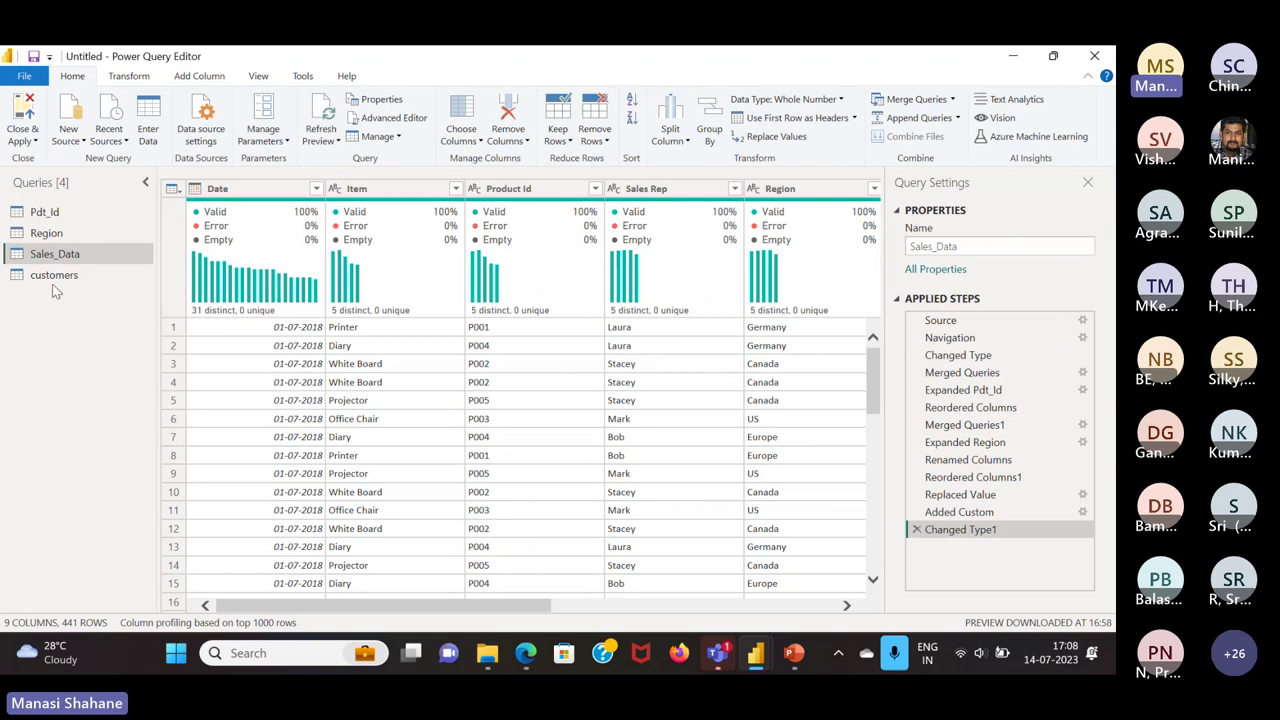
click(35, 143)
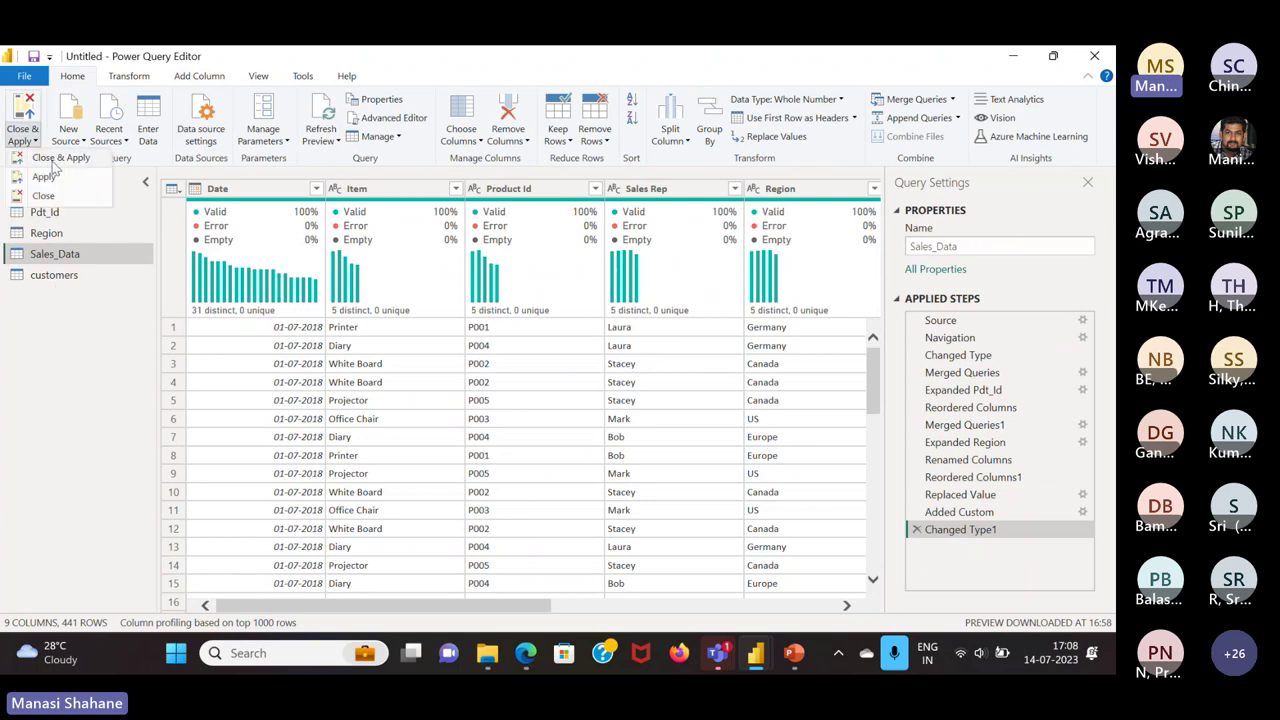
click(55, 160)
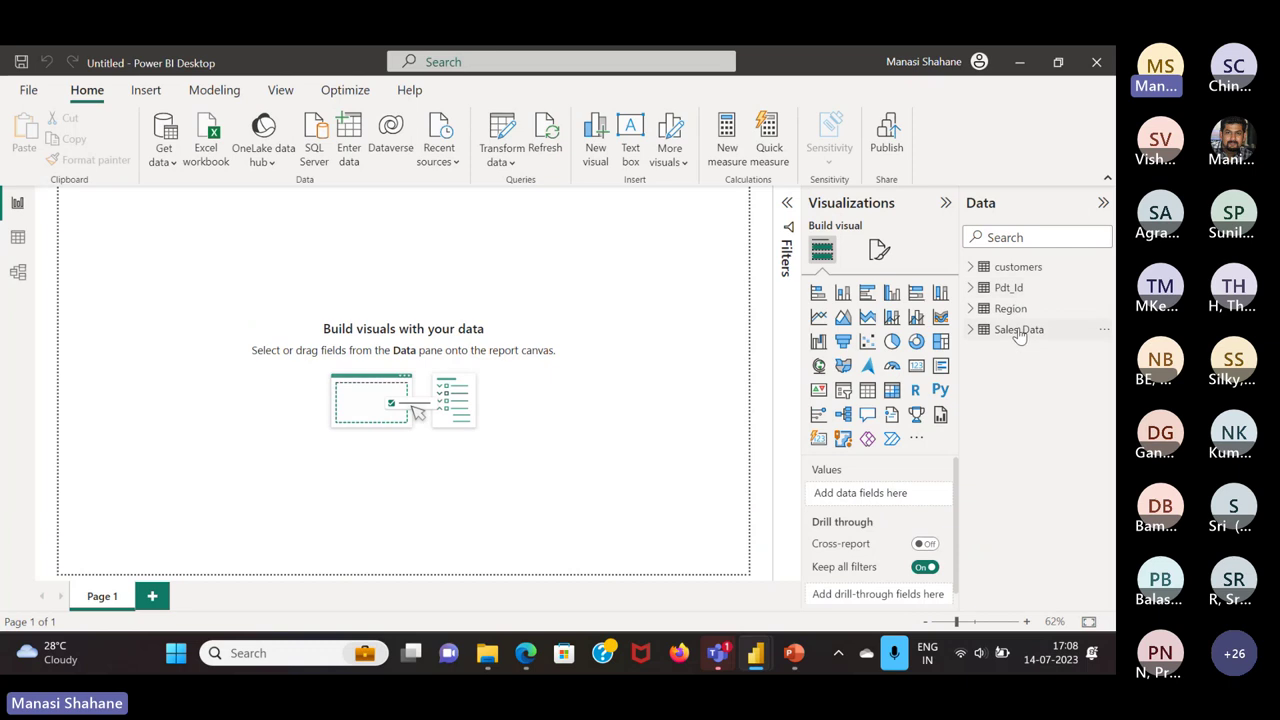
In Model view, hide Sales_Data's Commission field from the report view
click(1019, 331)
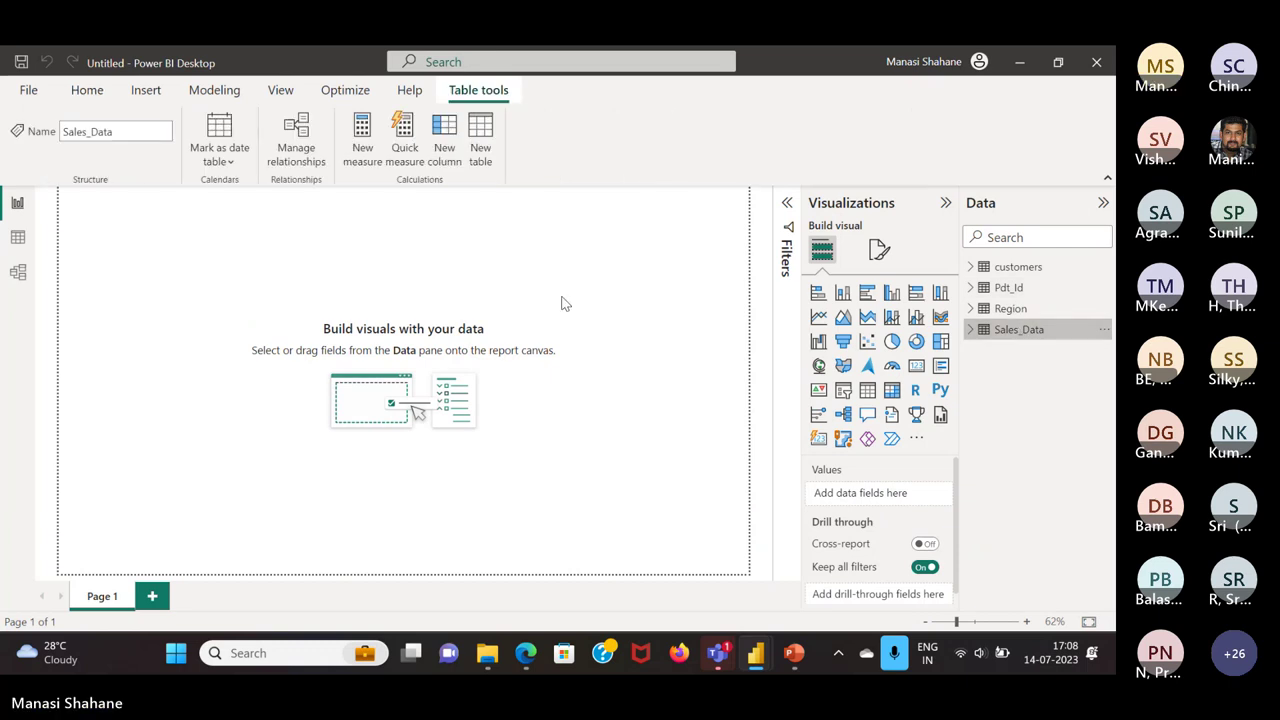
click(18, 272)
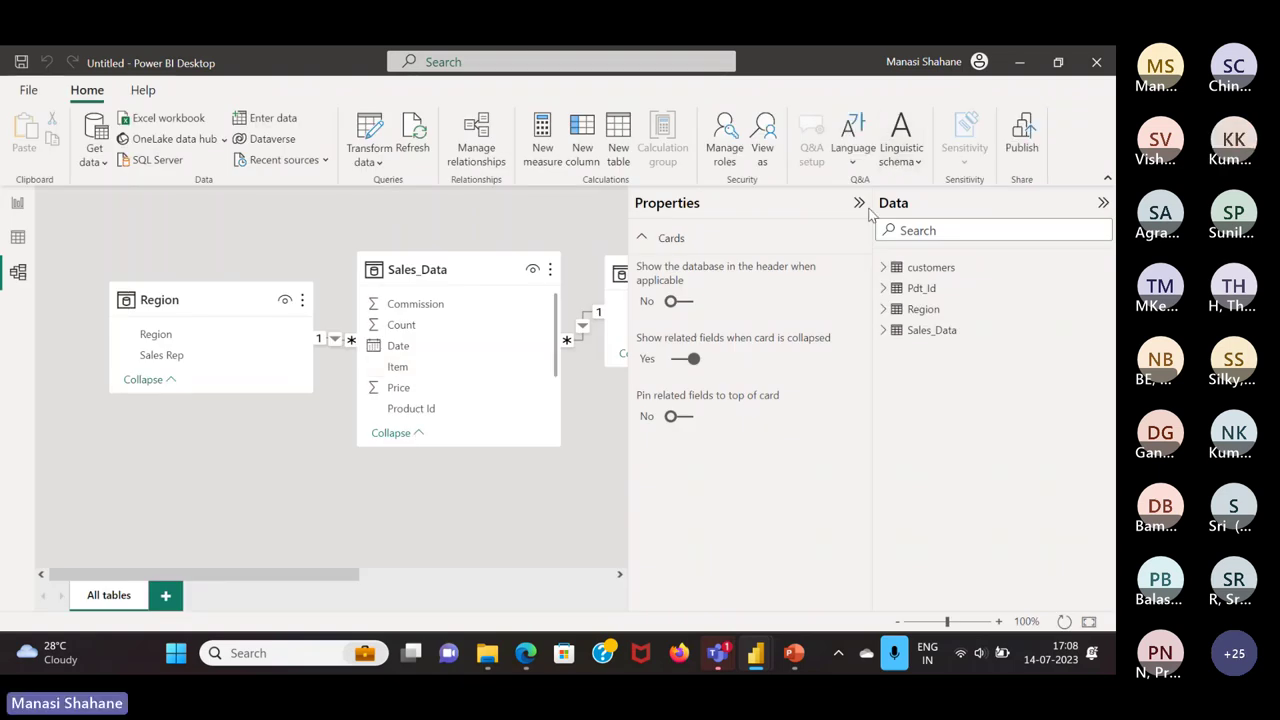
click(861, 206)
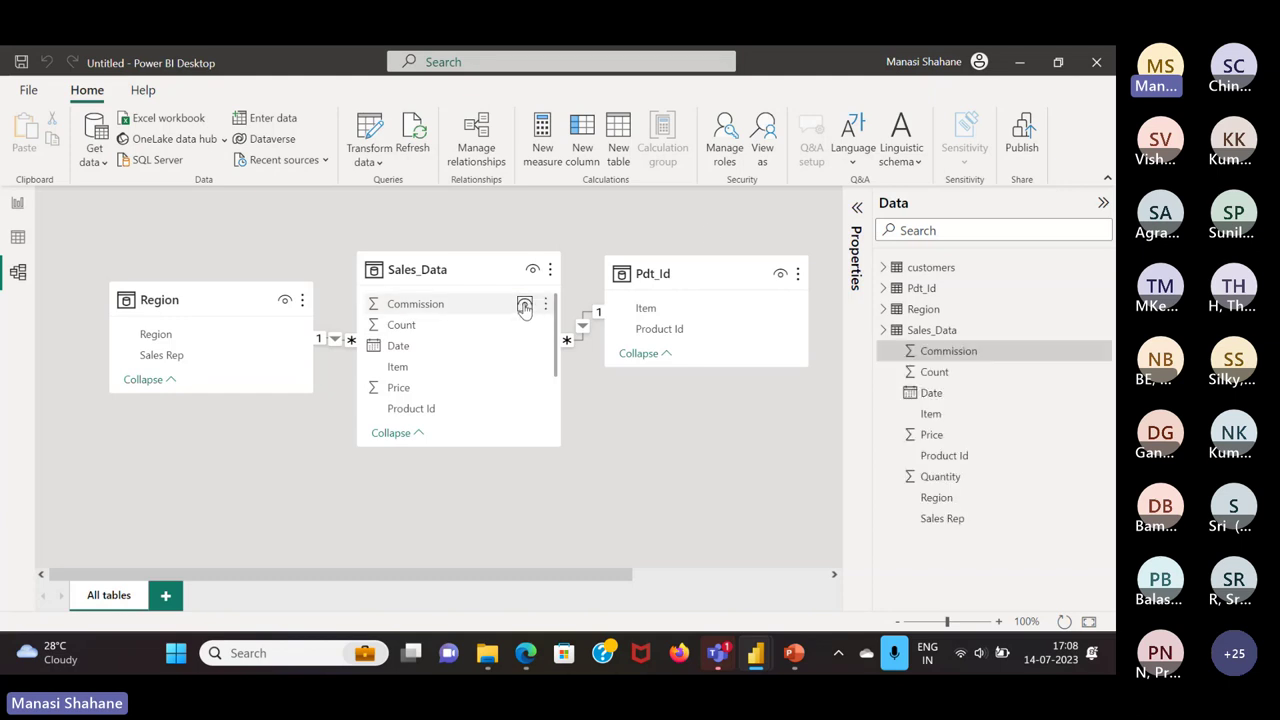
click(524, 305)
click(524, 305)
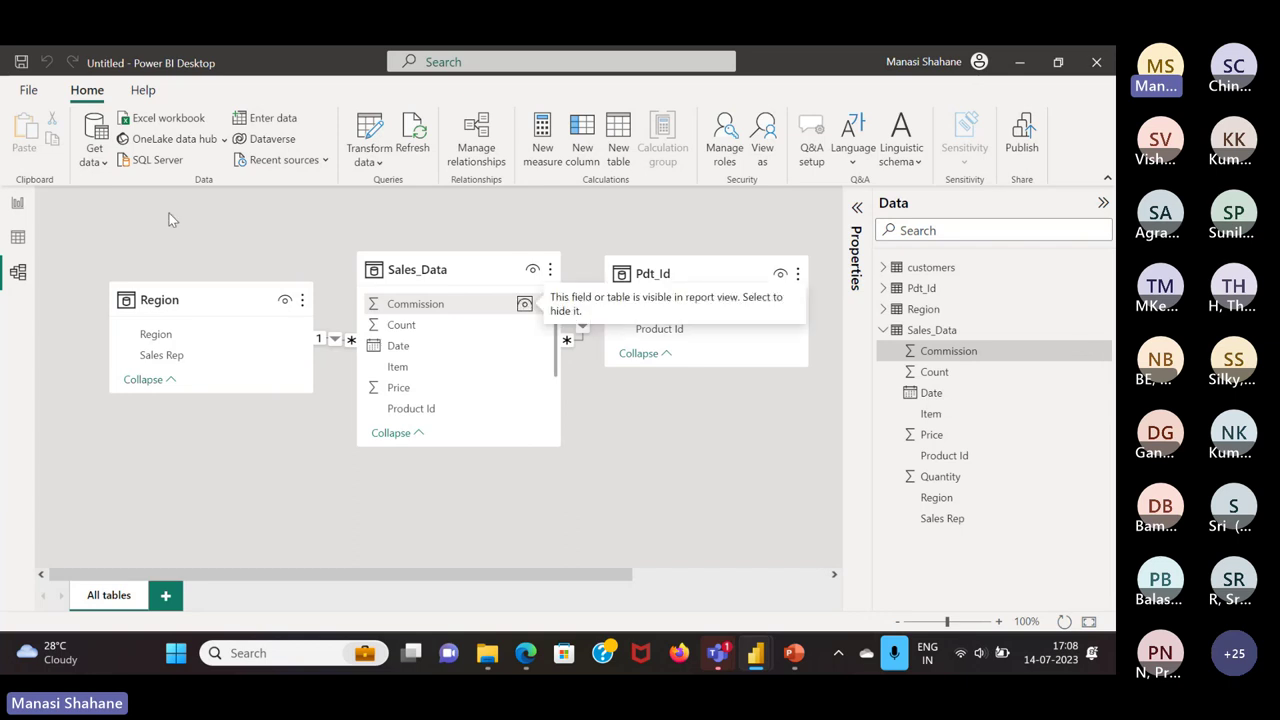
Build a City Hierarchy with CountryRegion in customers, then collapse customers and Sales_Data
click(955, 270)
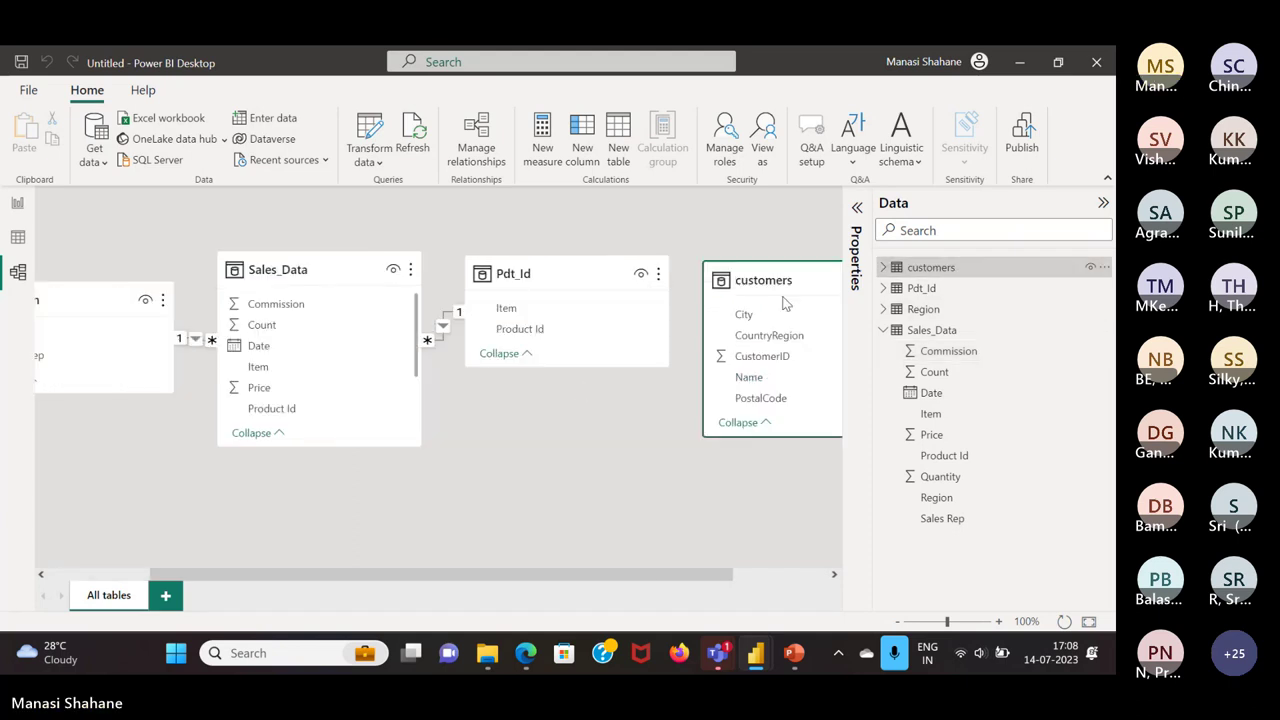
click(788, 358)
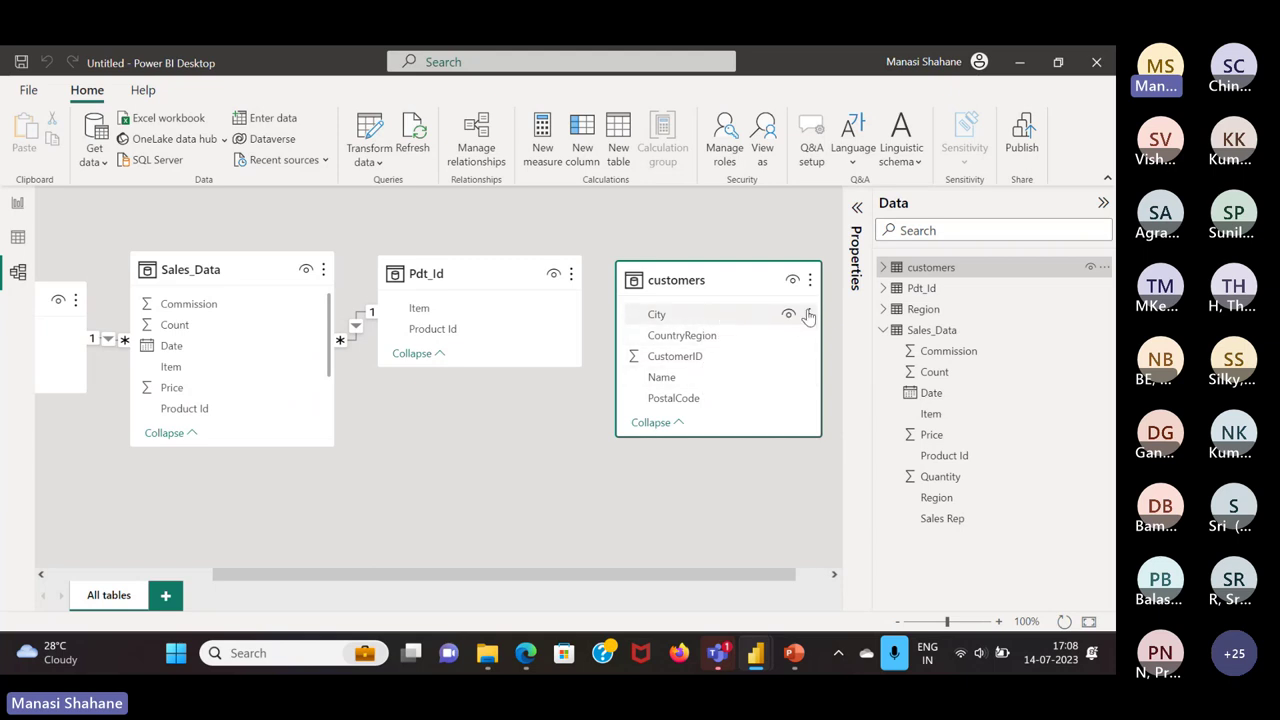
click(810, 314)
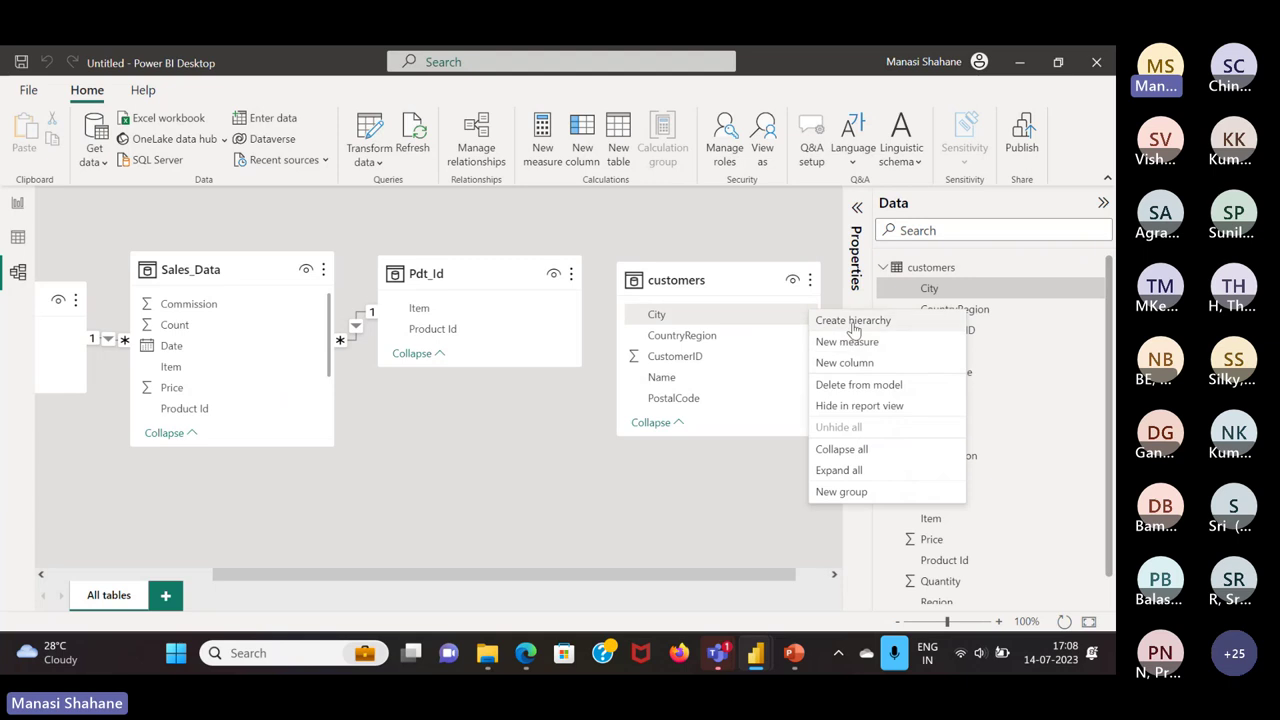
key(Escape)
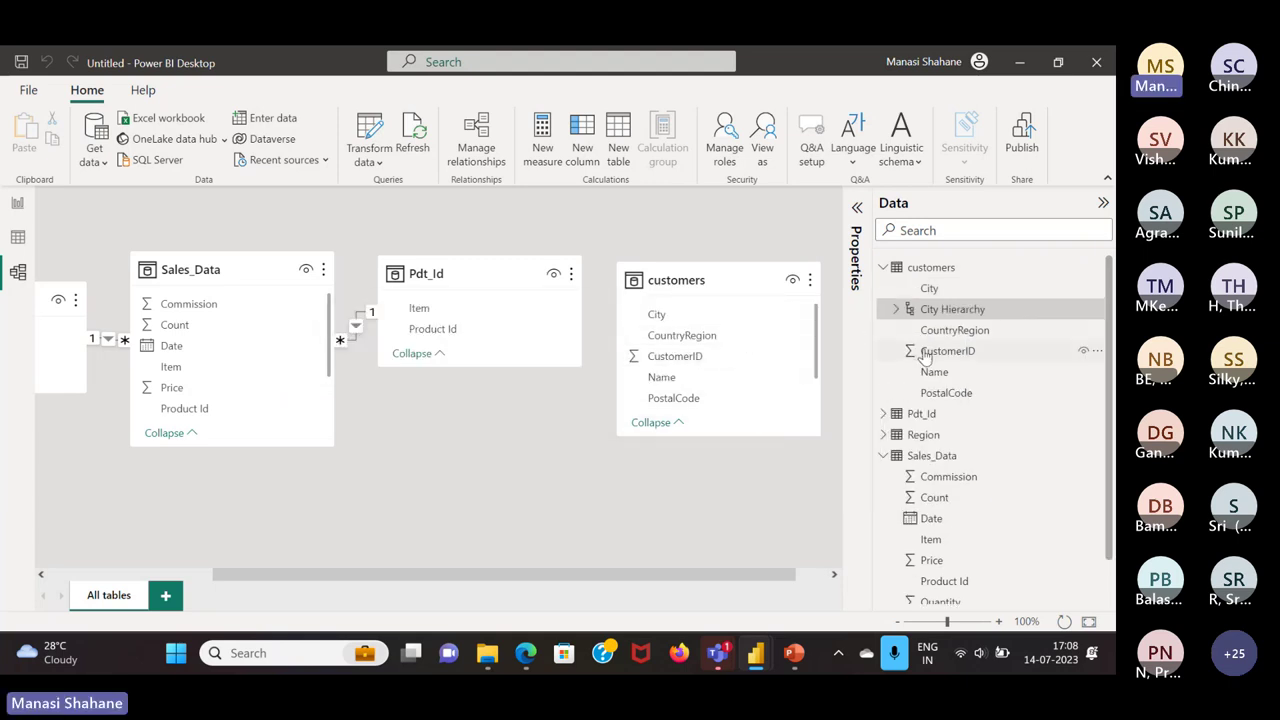
click(960, 331)
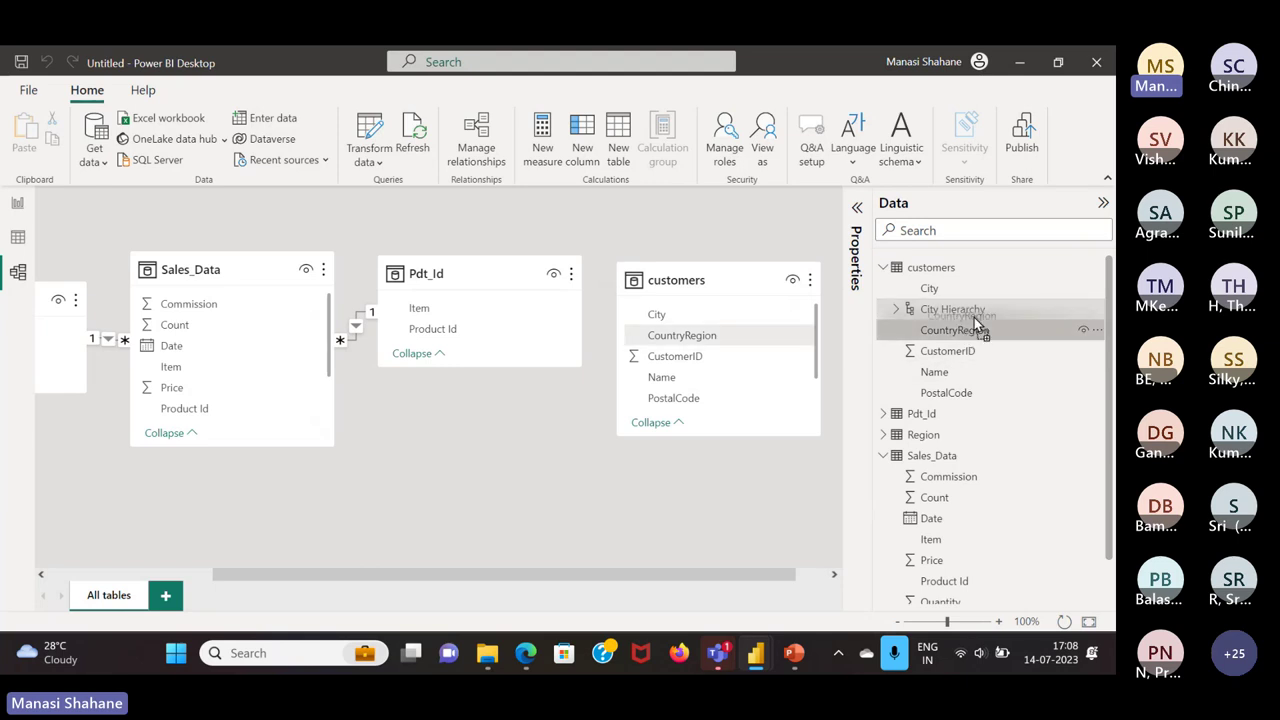
click(970, 312)
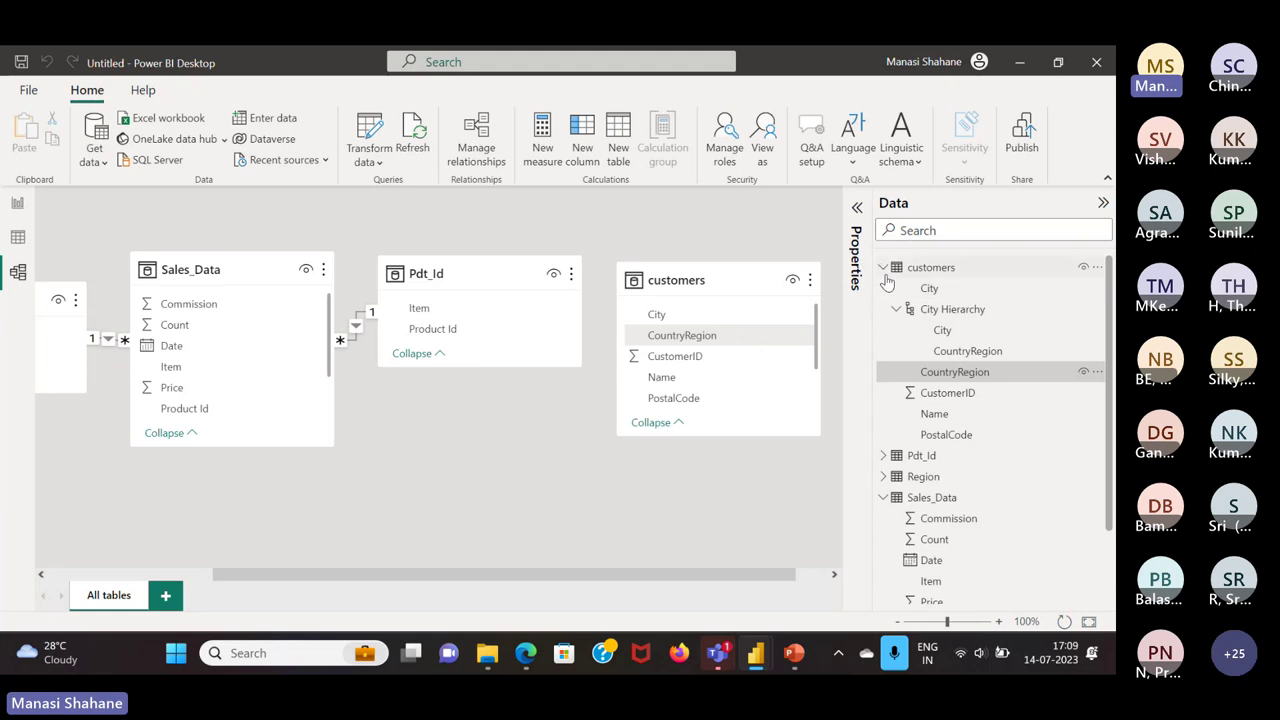
click(884, 270)
click(884, 331)
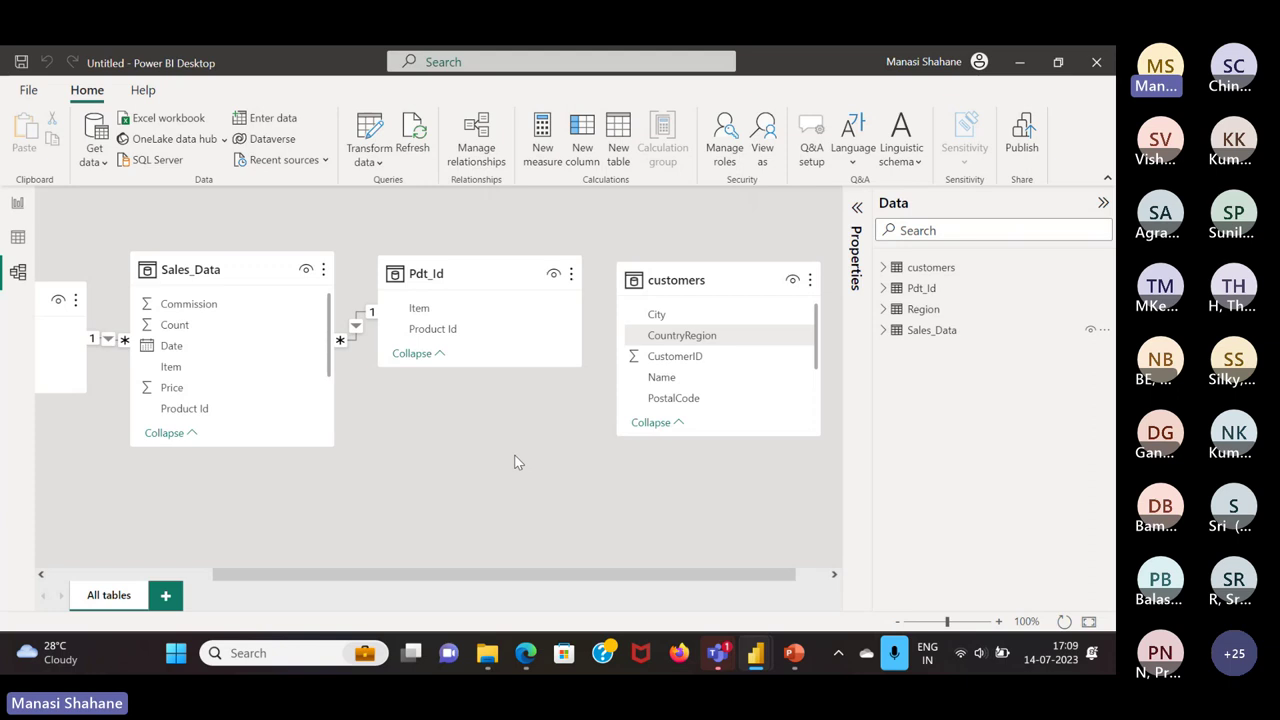
View the customers table in Data view, start a SUM( measure, then discard it
click(17, 240)
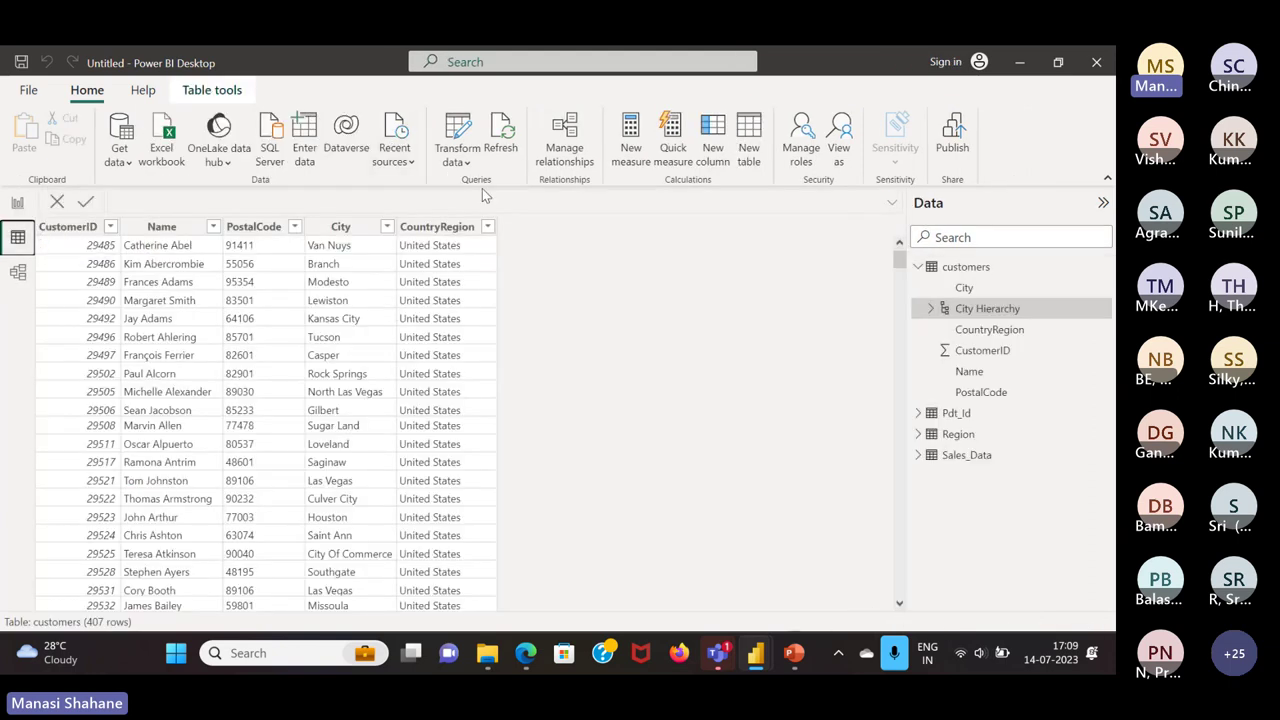
click(620, 145)
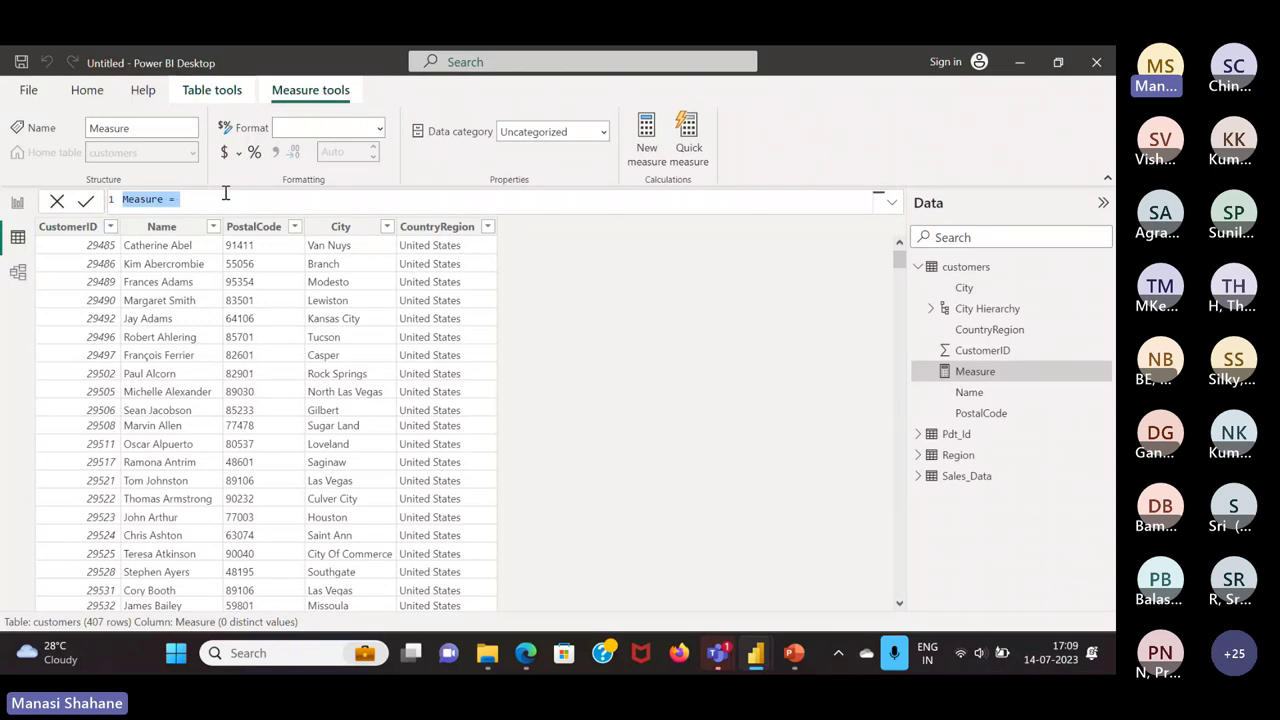
click(225, 193)
text(sum)
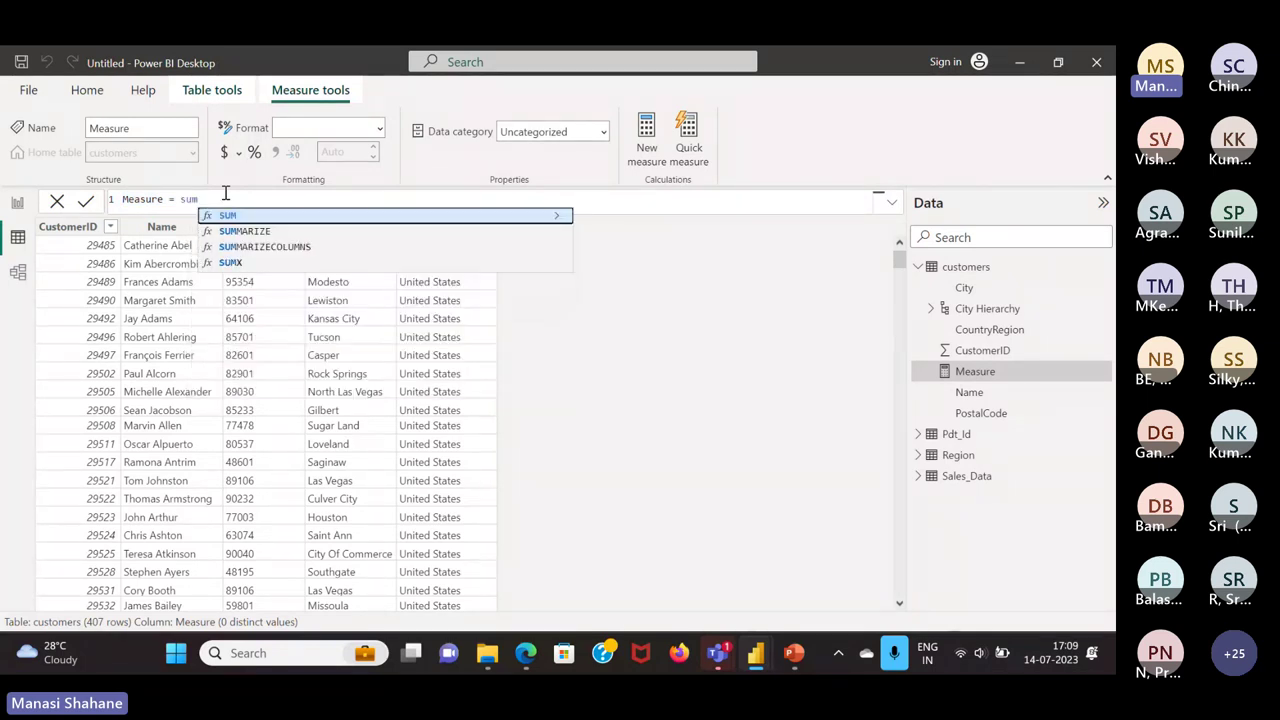
key(Tab)
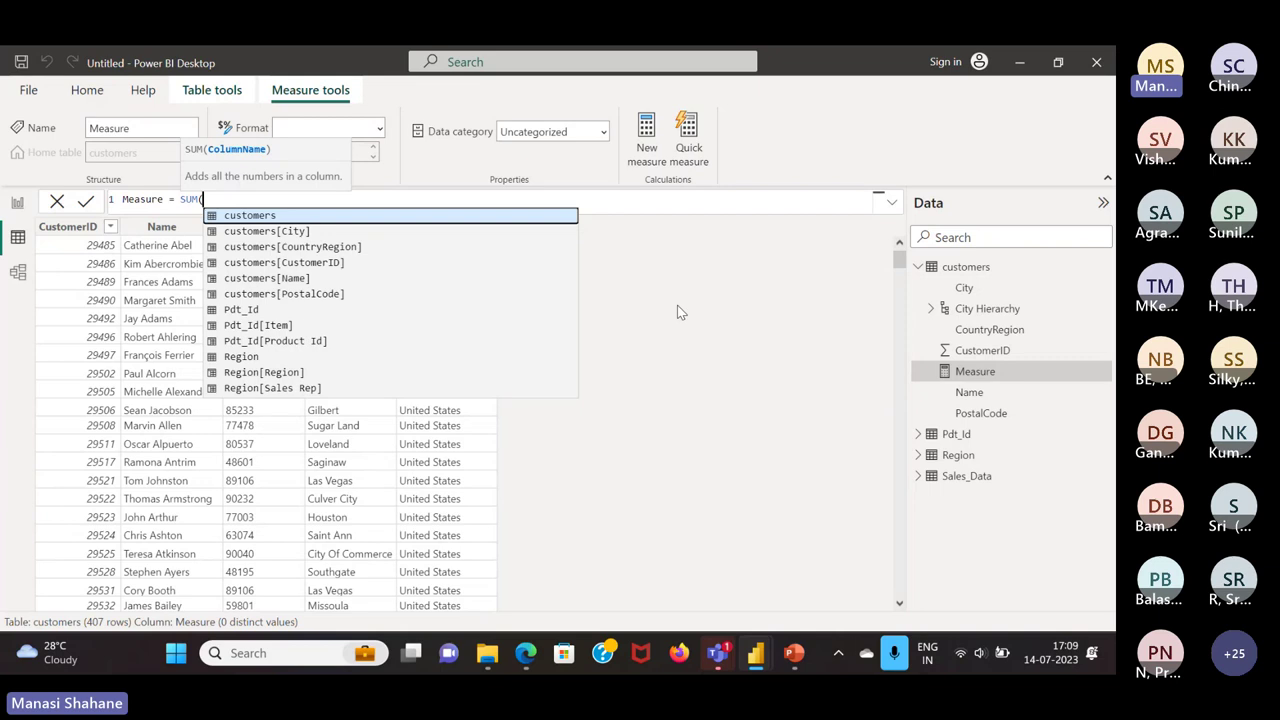
click(57, 201)
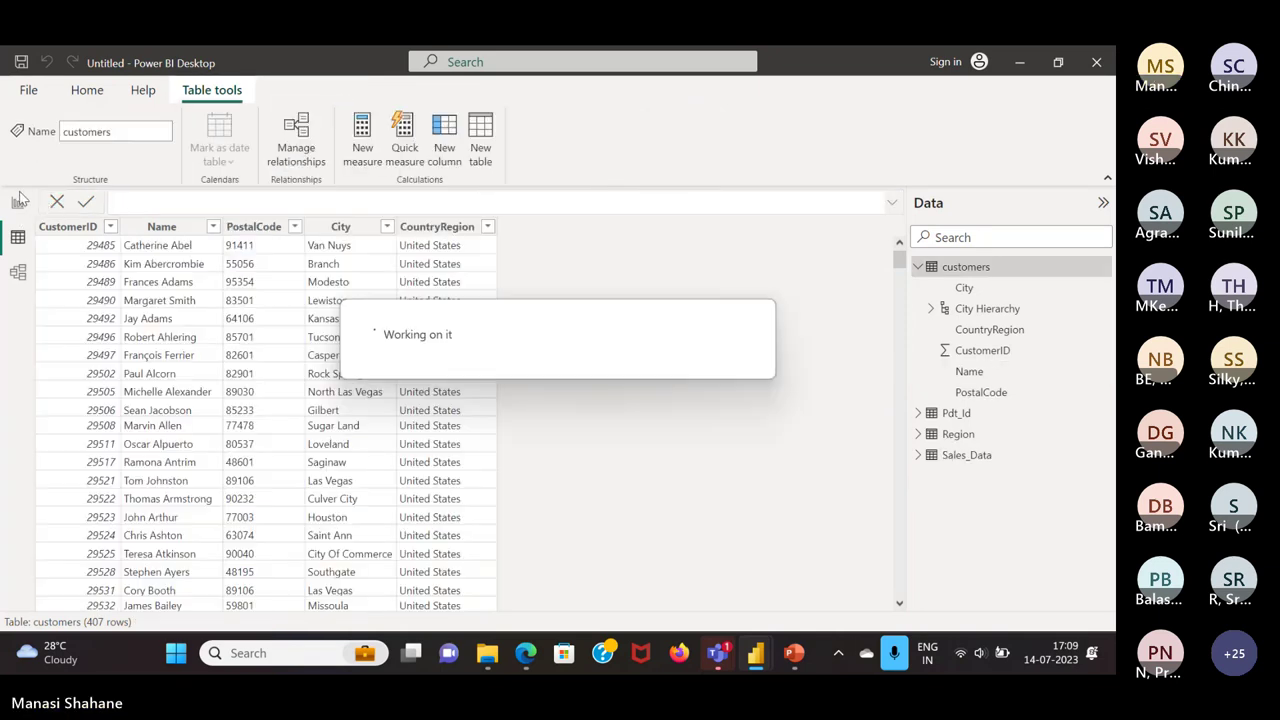
Import the Order1 sheet from the Order Sample Excel workbook as a new table
click(18, 201)
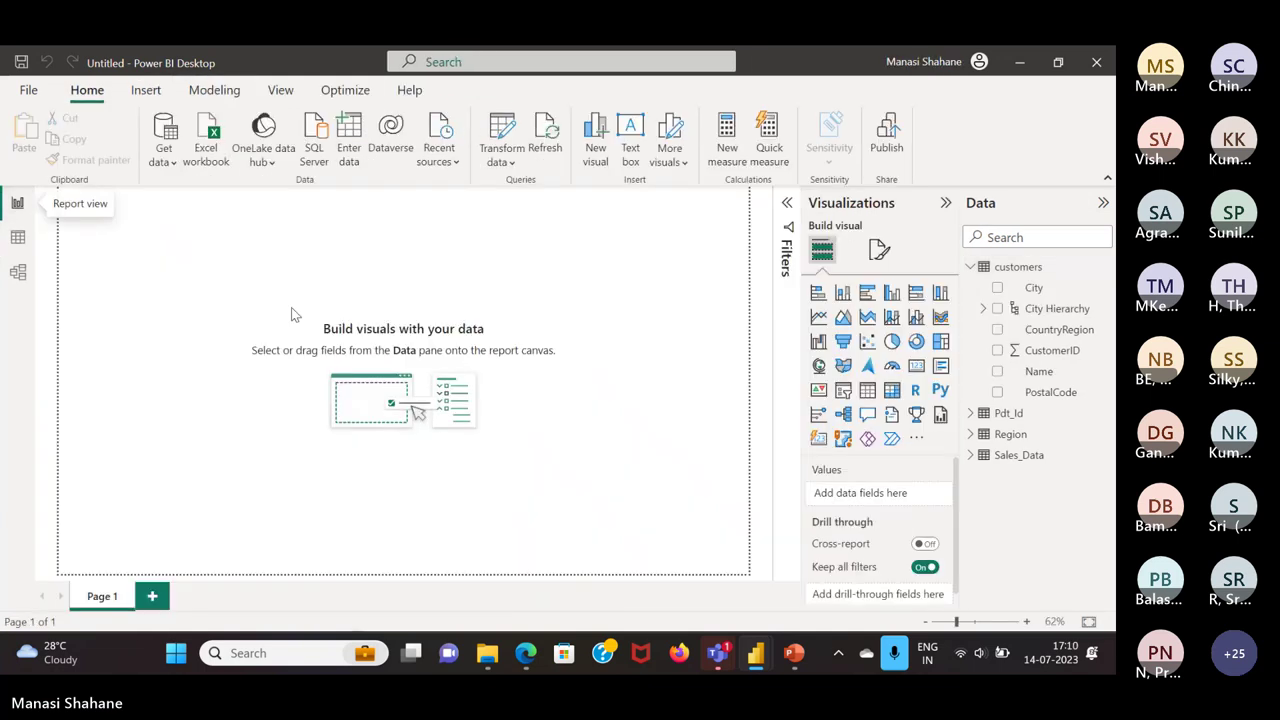
click(970, 266)
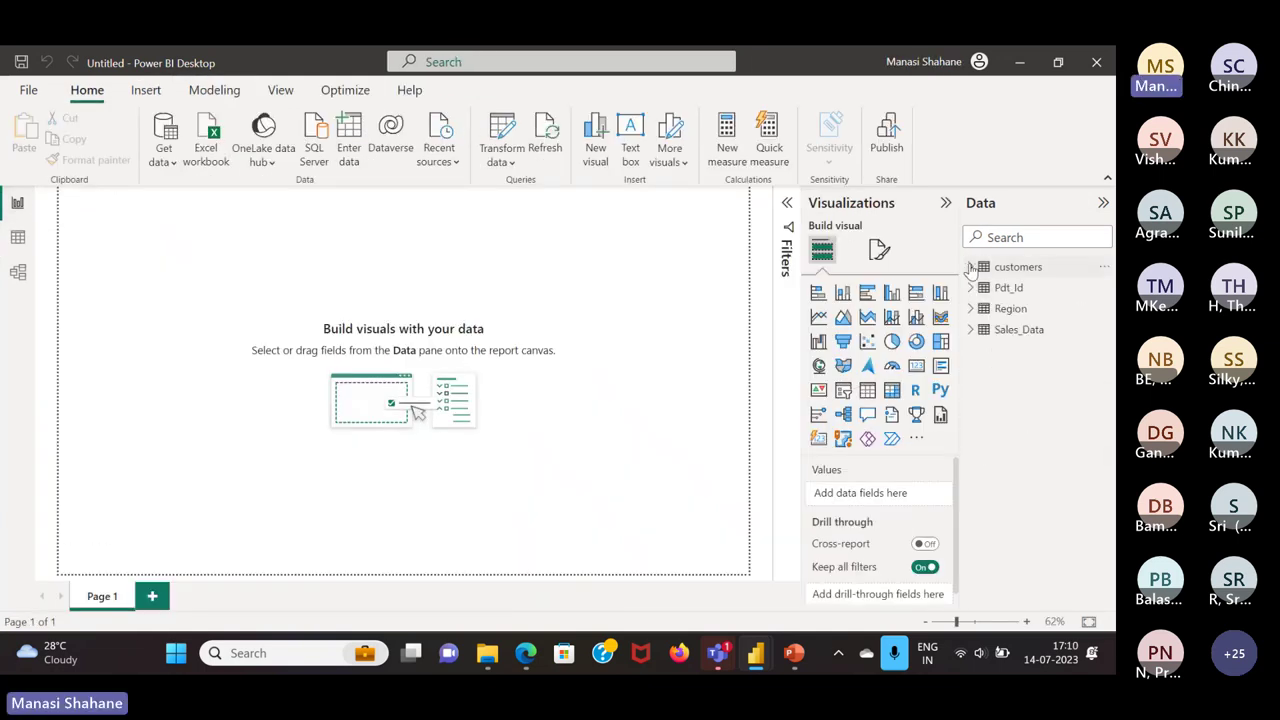
click(164, 160)
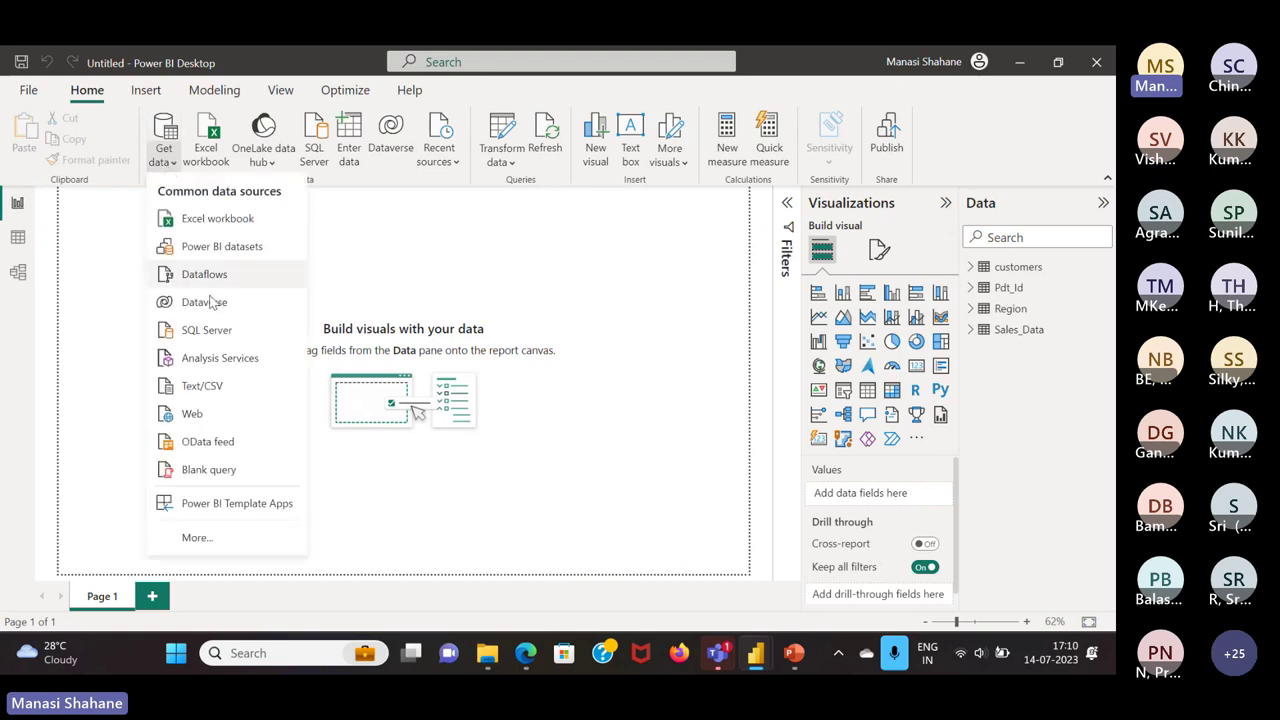
click(224, 222)
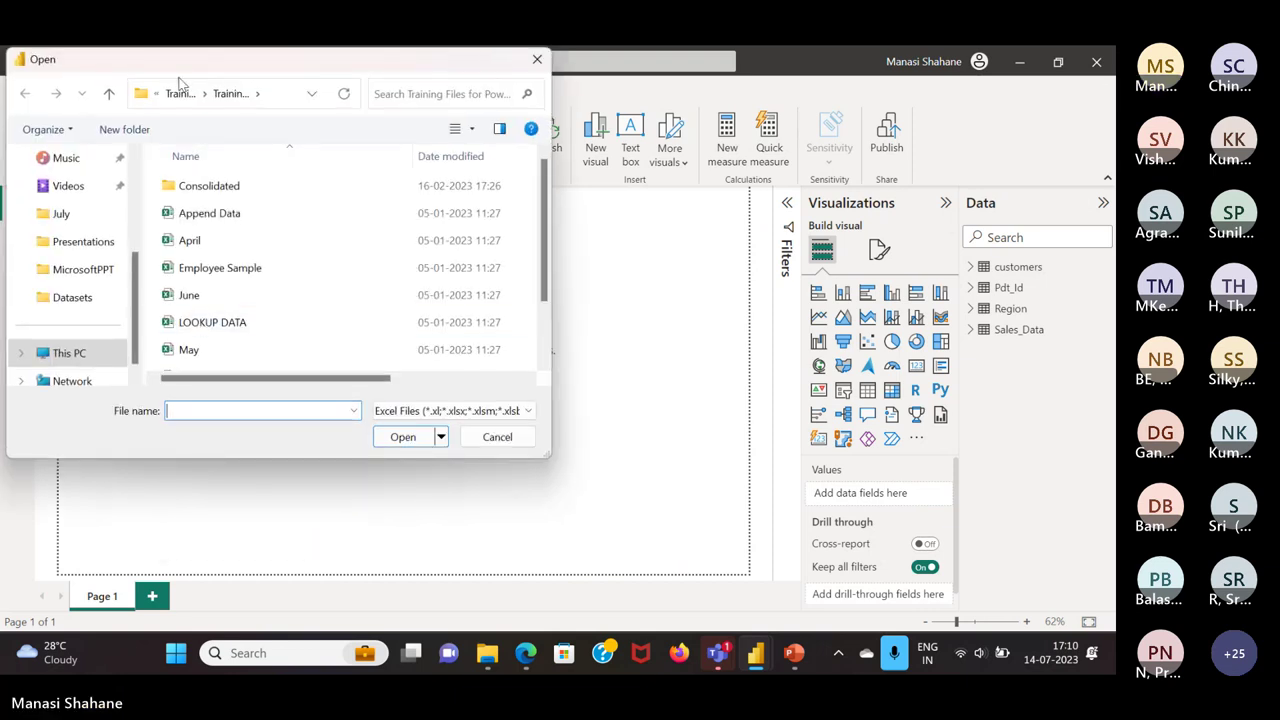
click(180, 93)
click(196, 297)
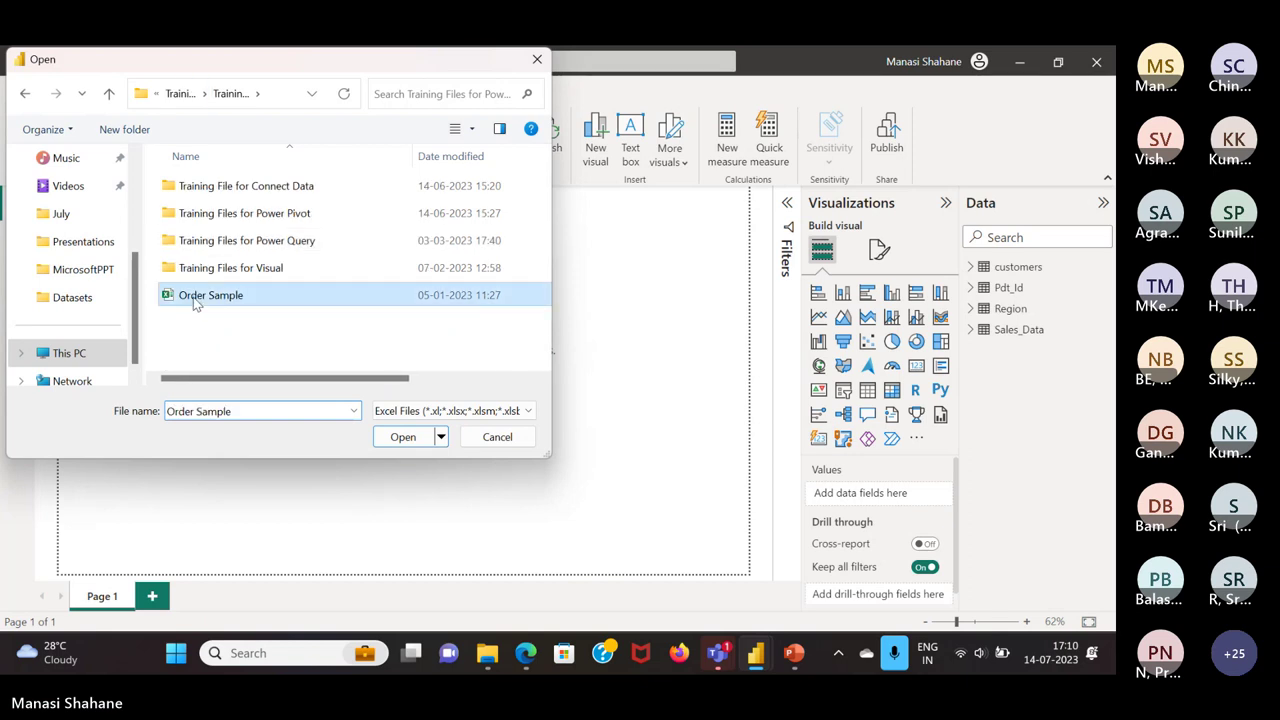
click(403, 437)
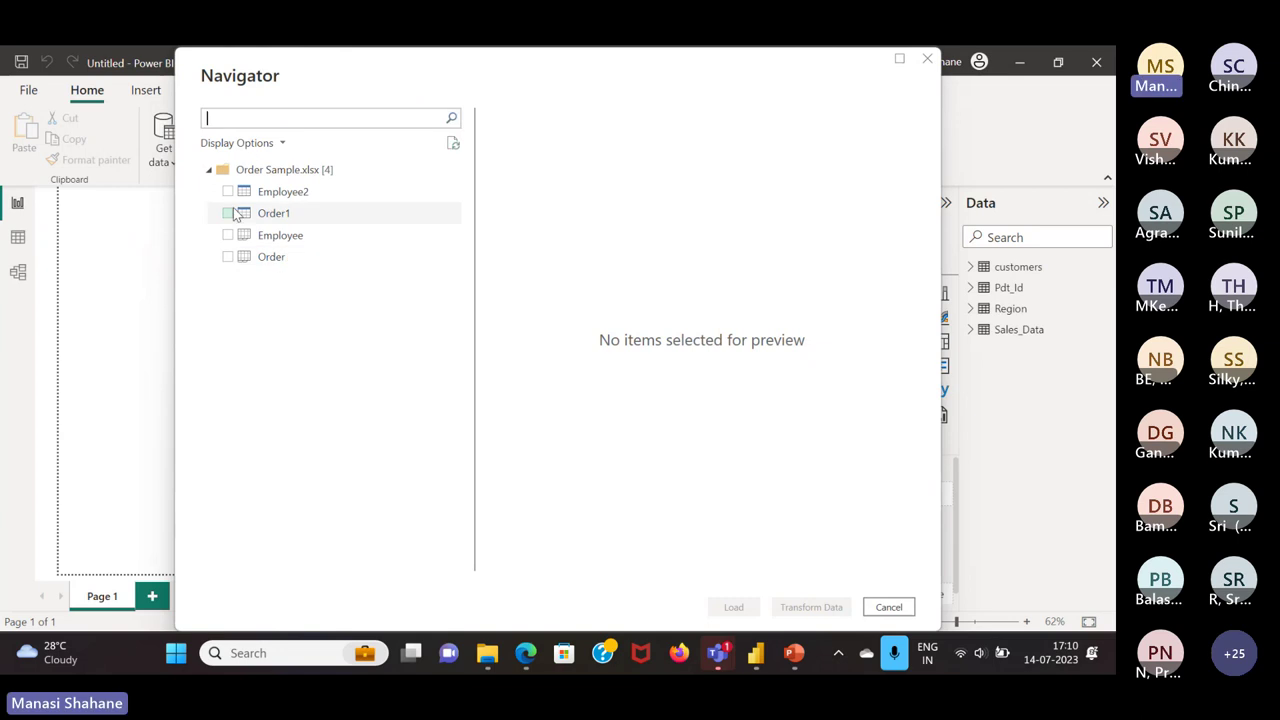
click(228, 214)
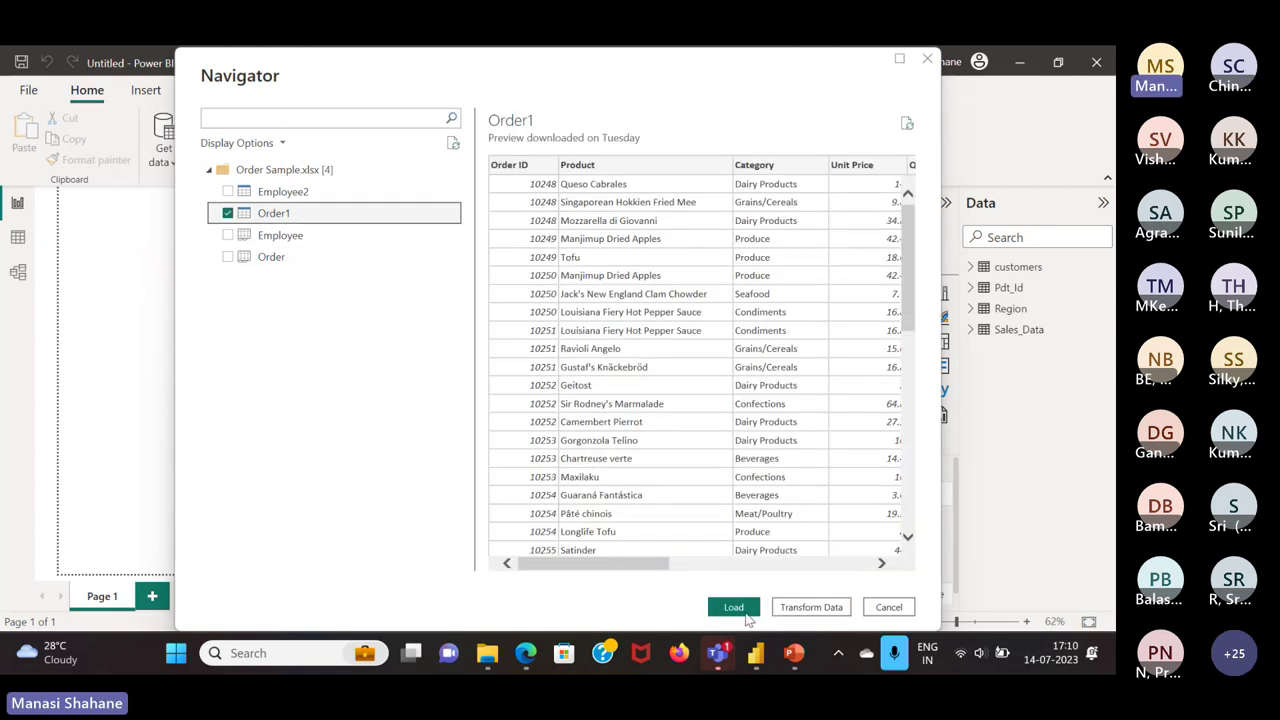
click(735, 607)
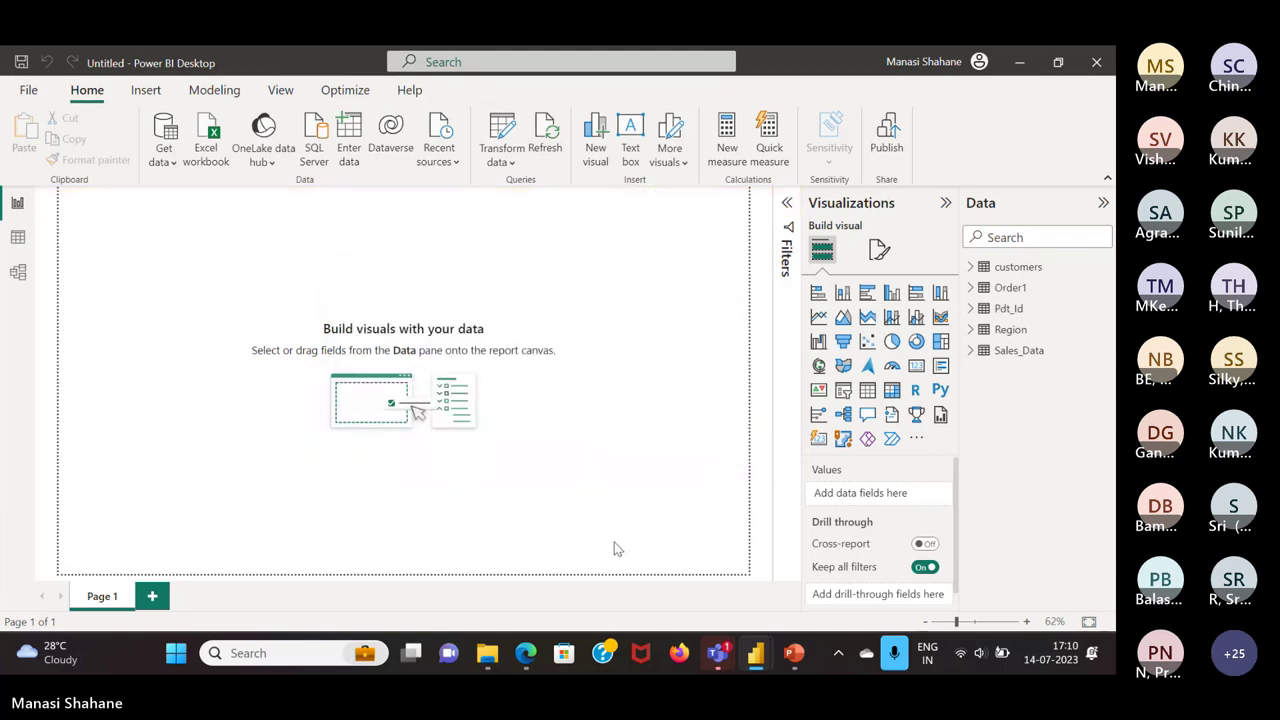
Build a clustered column chart of Sum of Total by Order Date Year and enlarge it
click(969, 287)
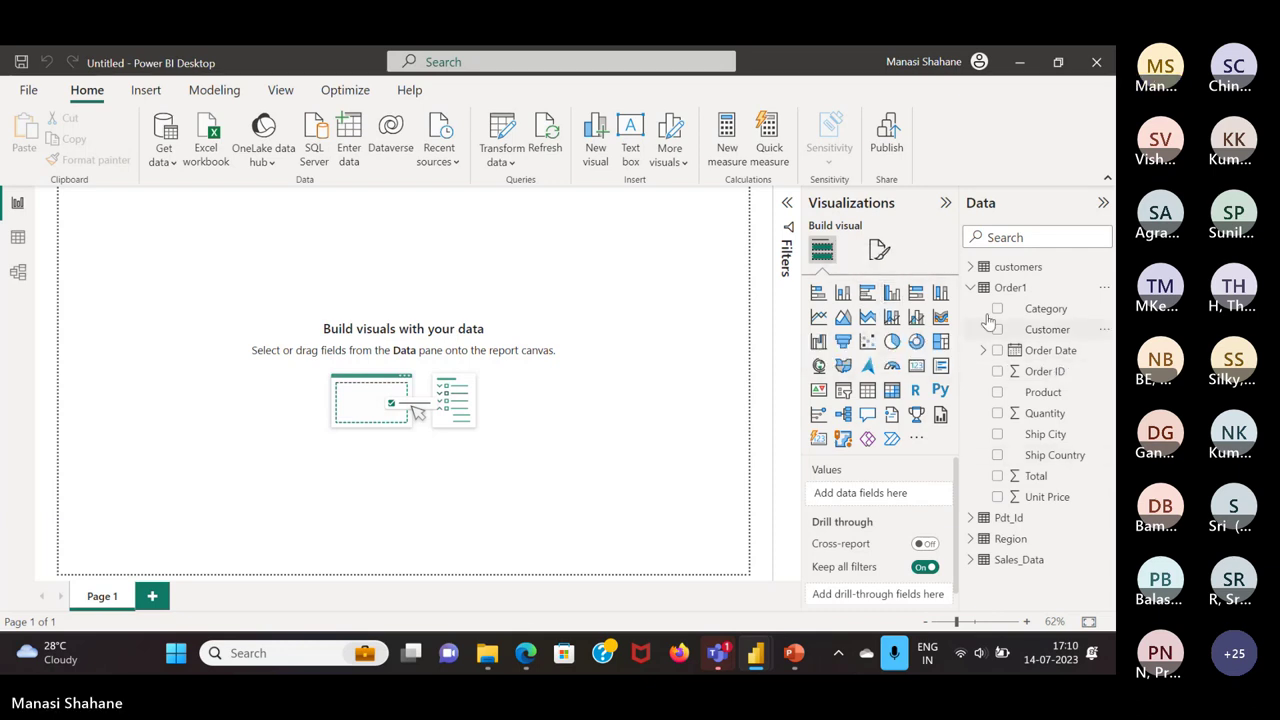
click(891, 295)
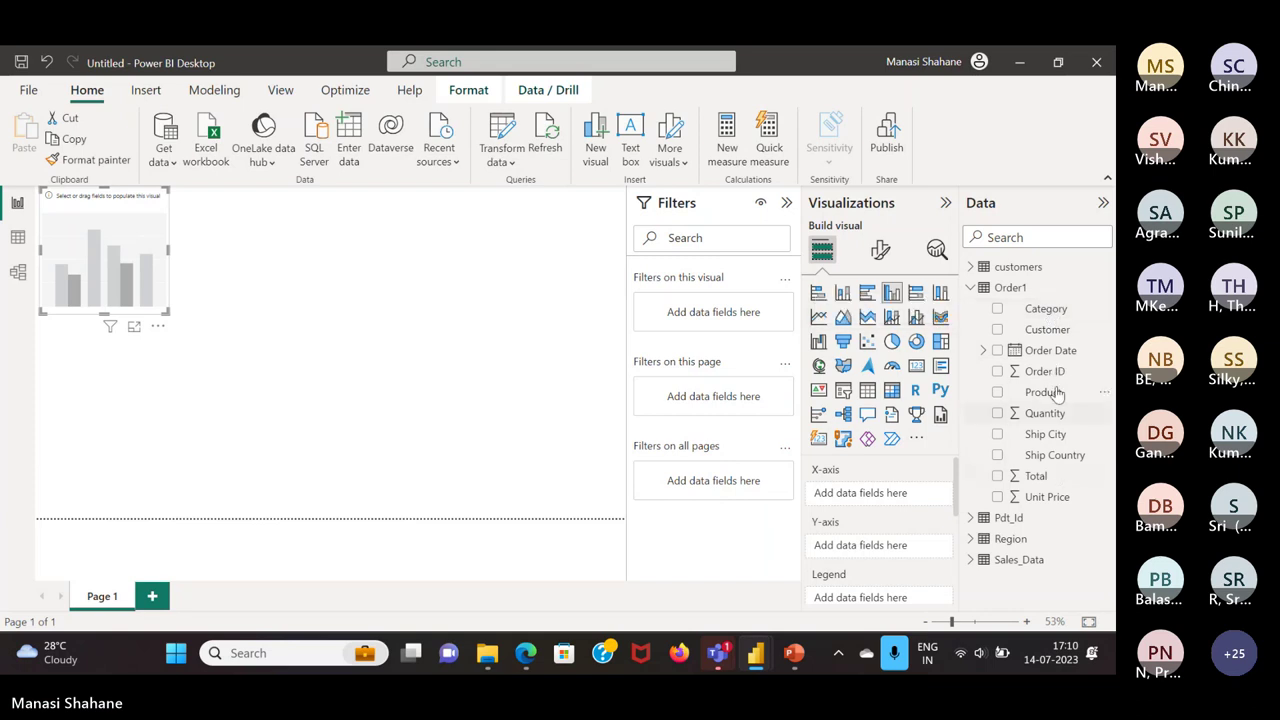
click(984, 351)
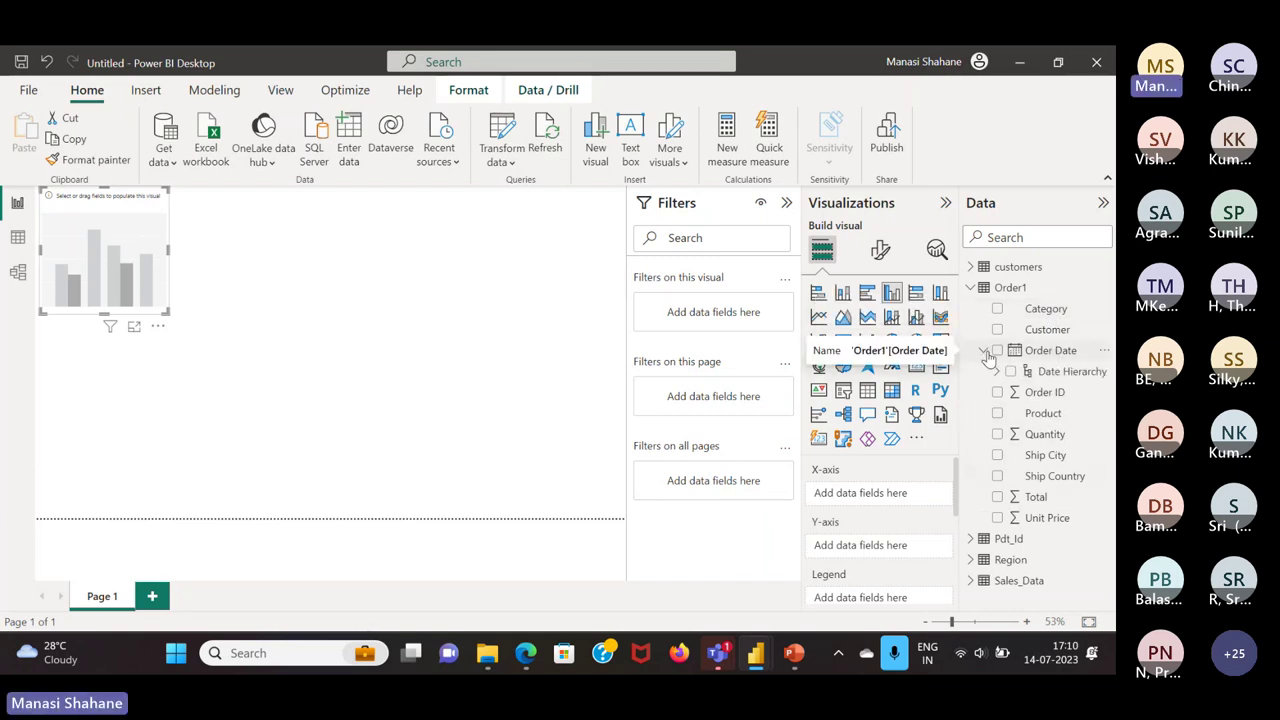
click(997, 372)
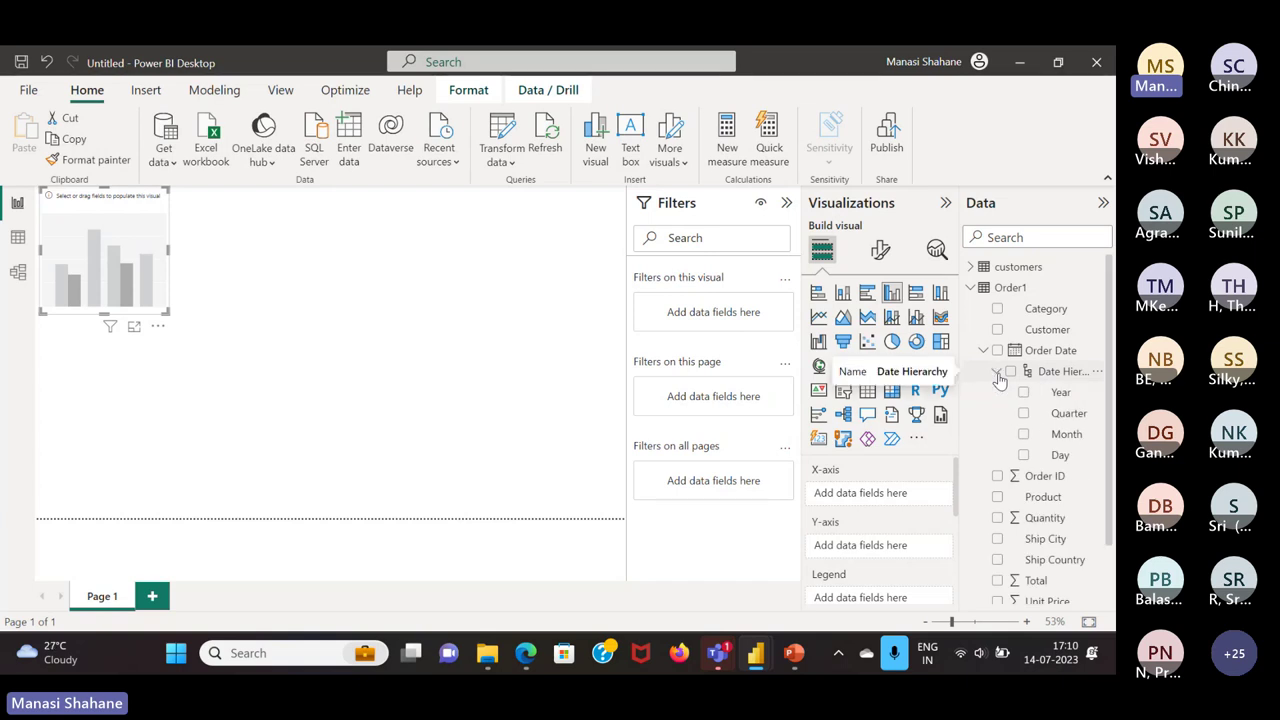
click(786, 202)
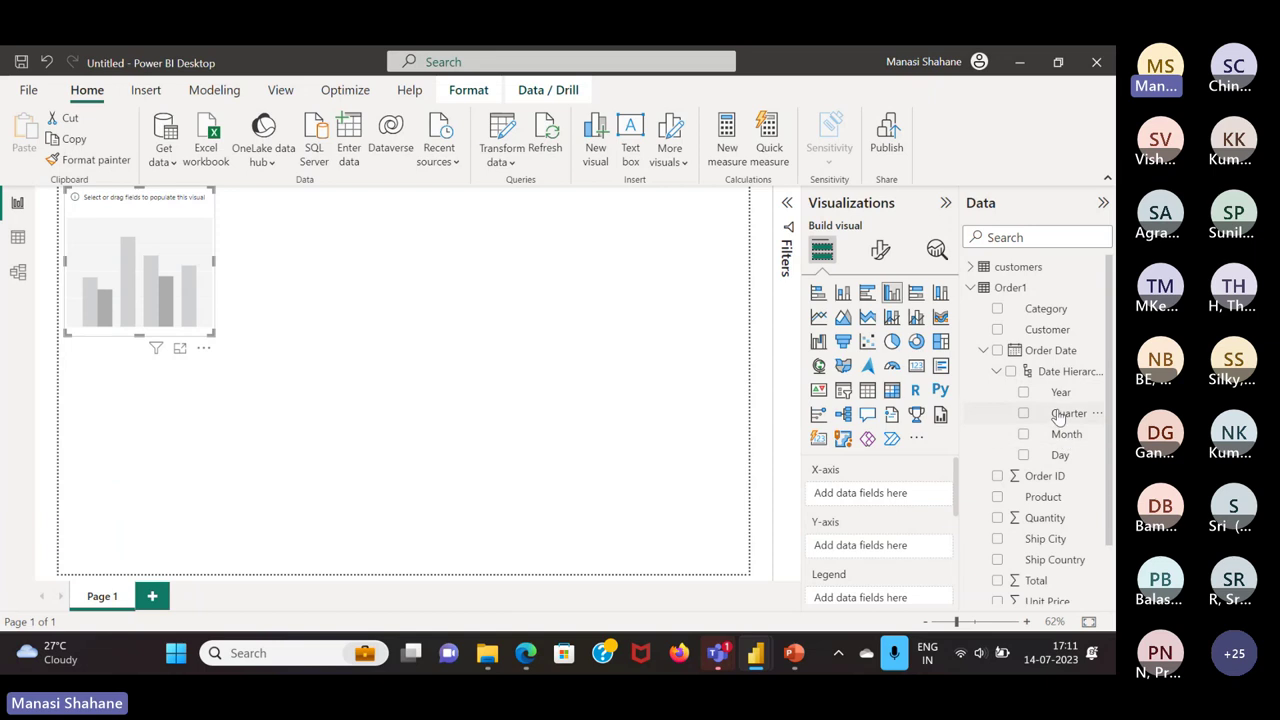
drag(1062, 393, 916, 505)
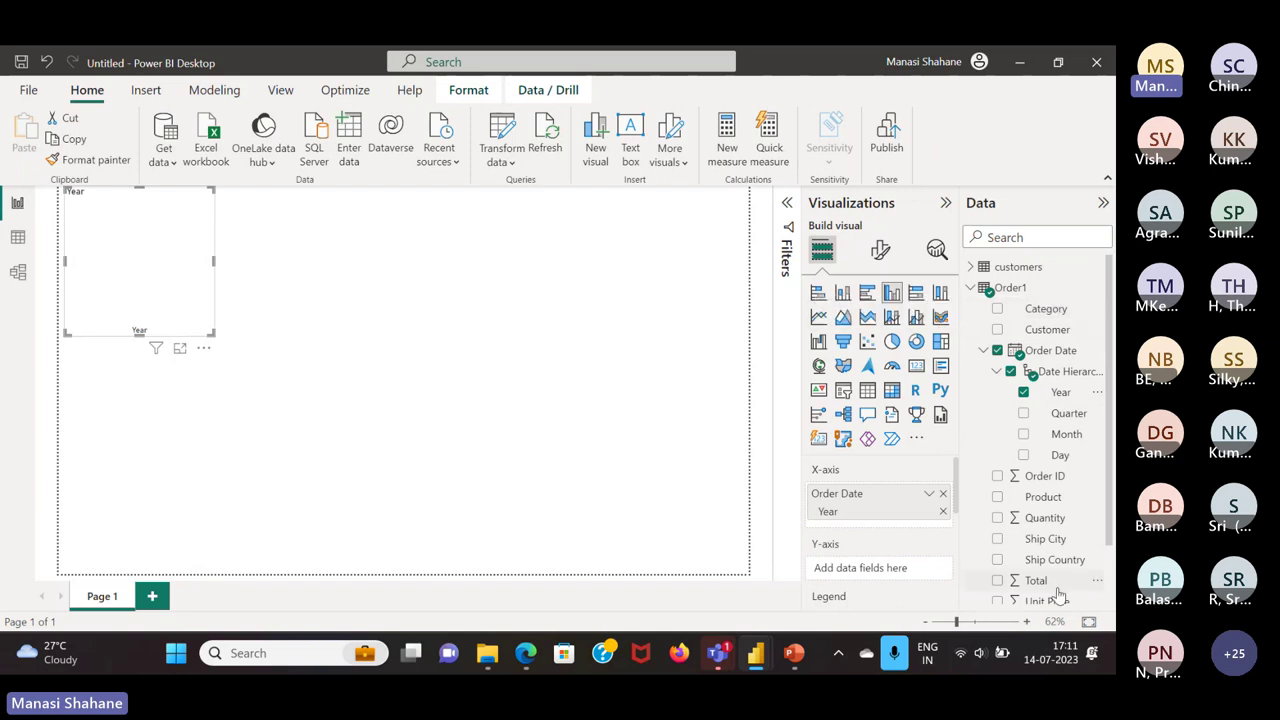
scroll(1056, 596, down, 2)
drag(1047, 519, 897, 569)
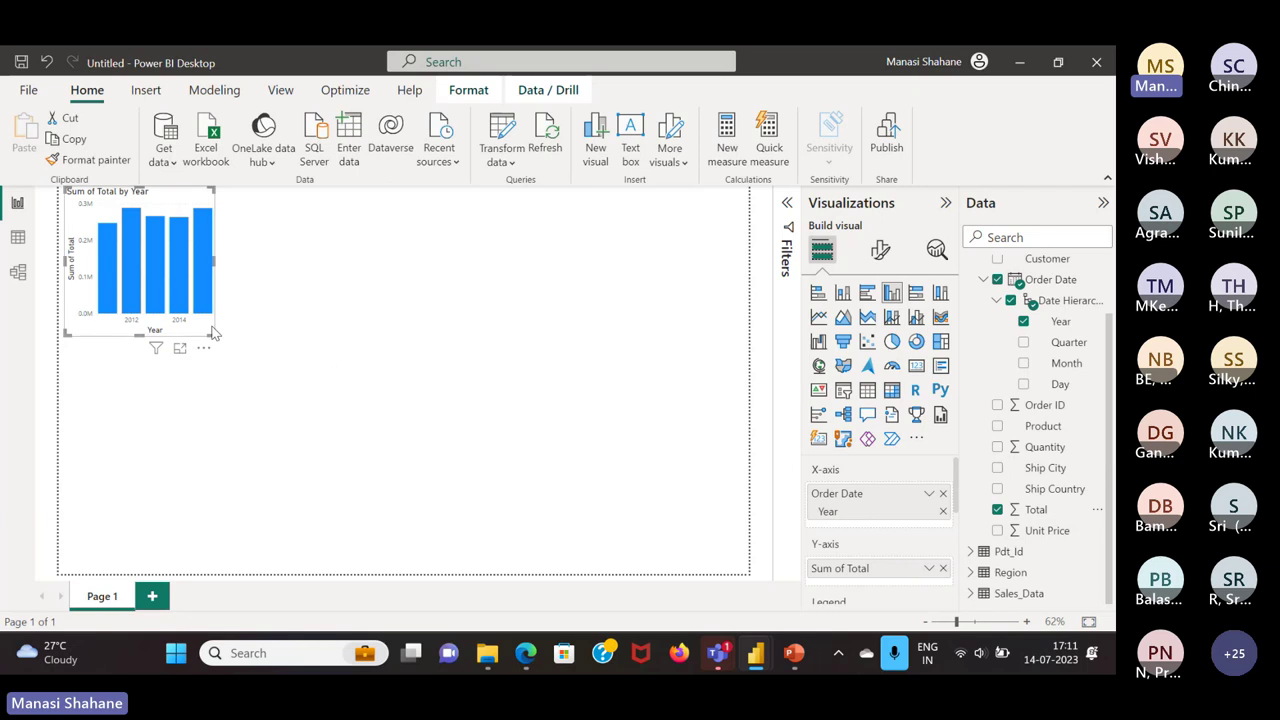
drag(215, 335, 400, 393)
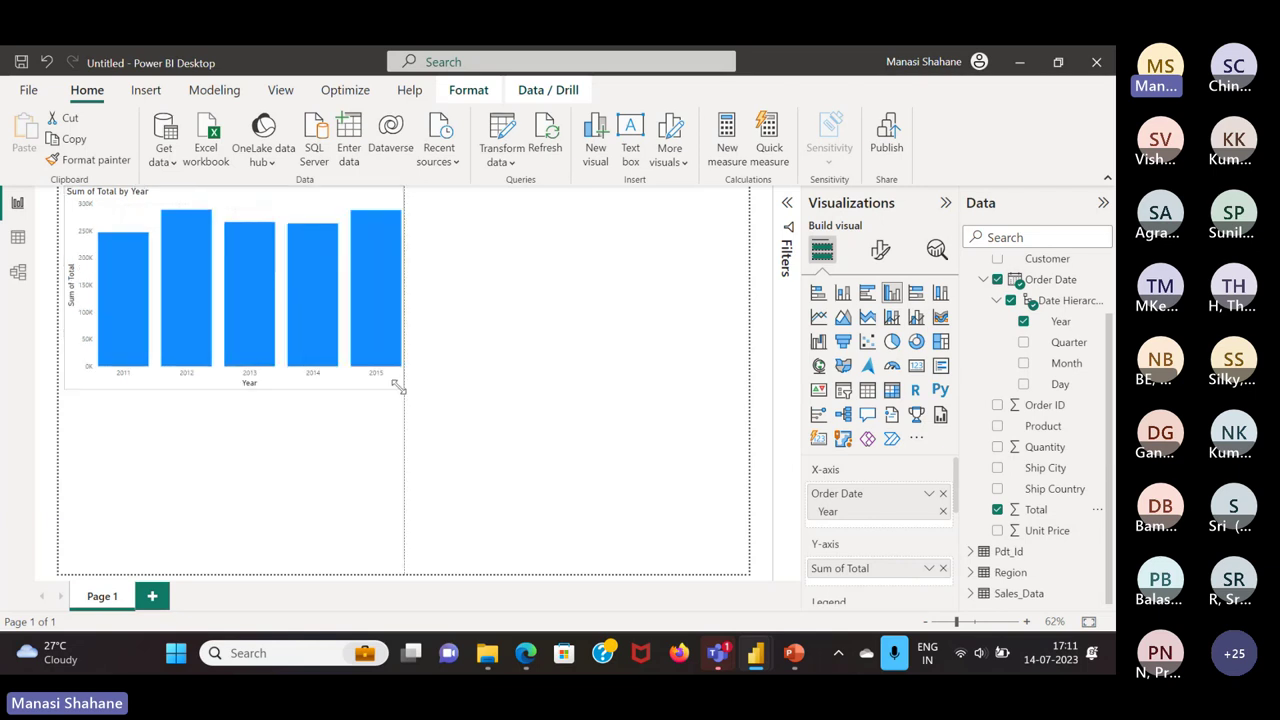
click(514, 409)
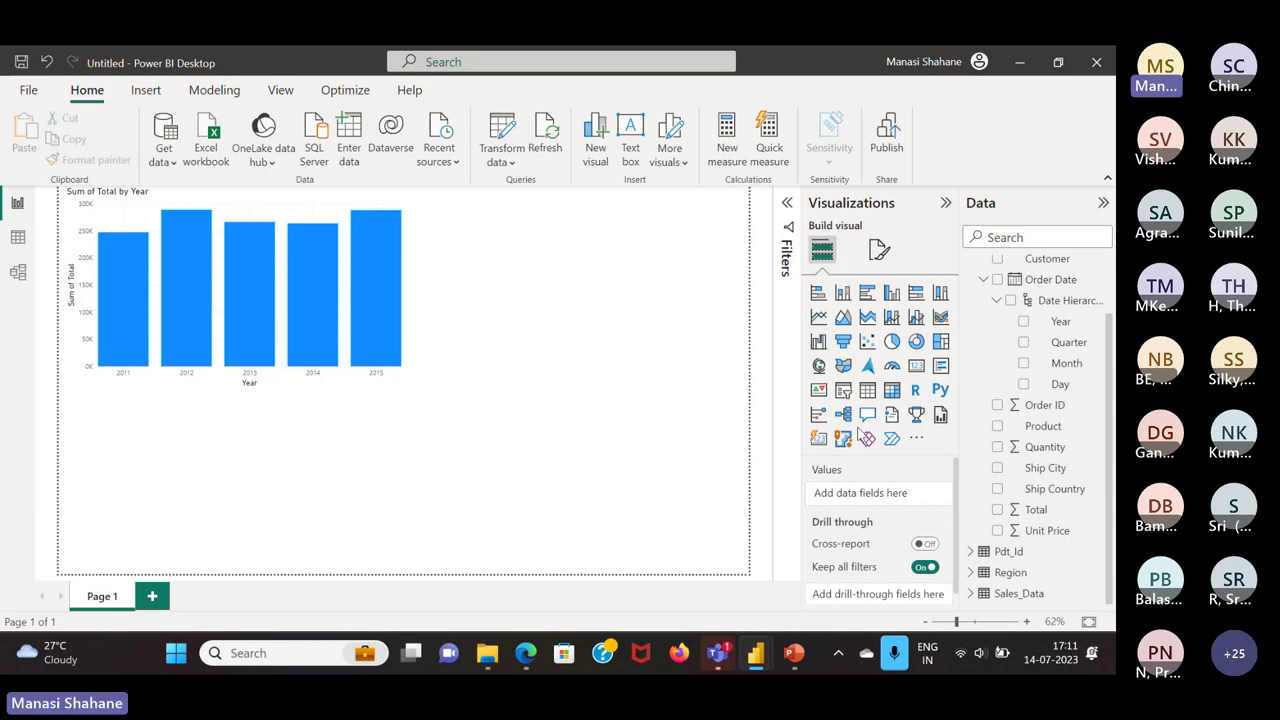
Add a pie chart of Sum of Total with Category then Product in the legend
click(892, 342)
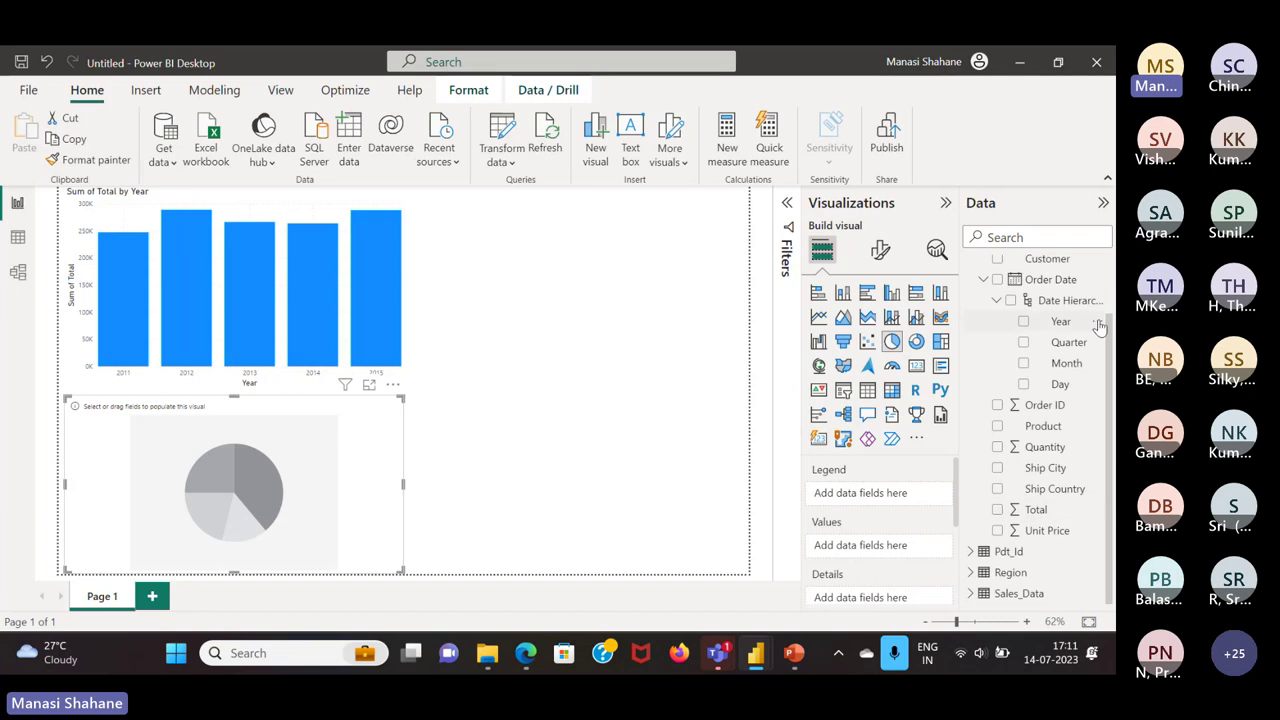
scroll(1058, 290, up, 3)
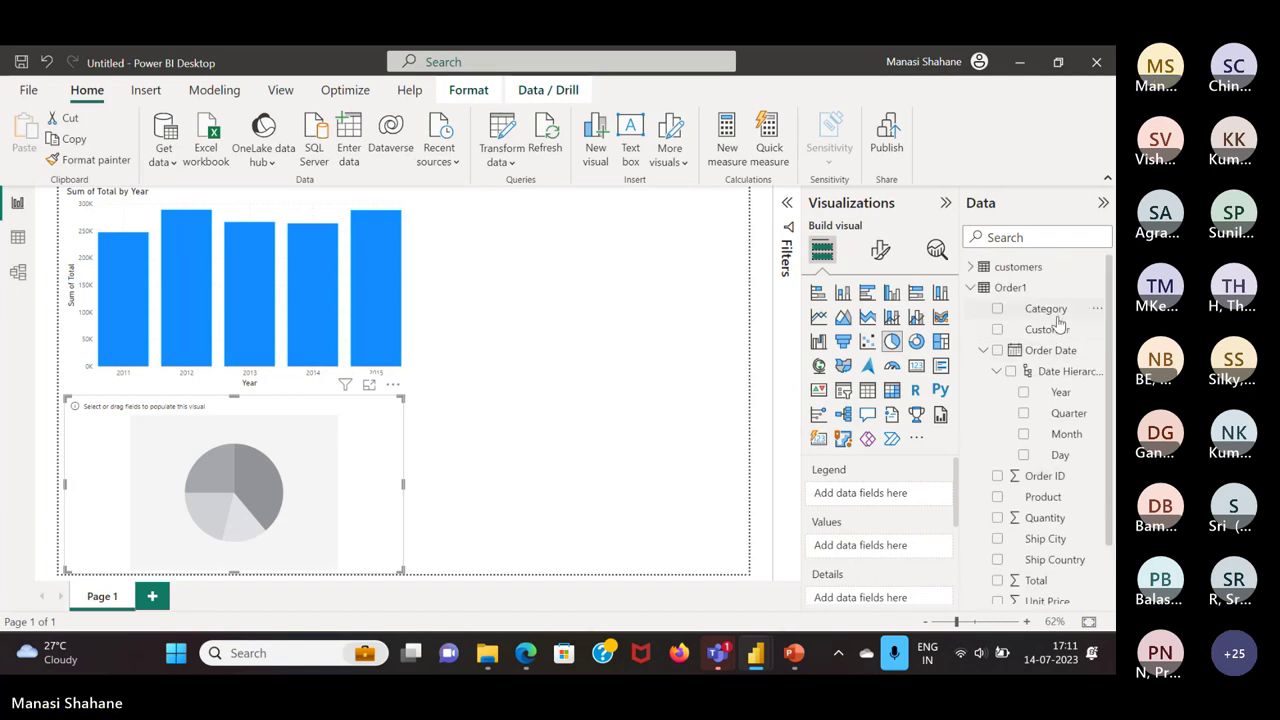
drag(1064, 328, 893, 508)
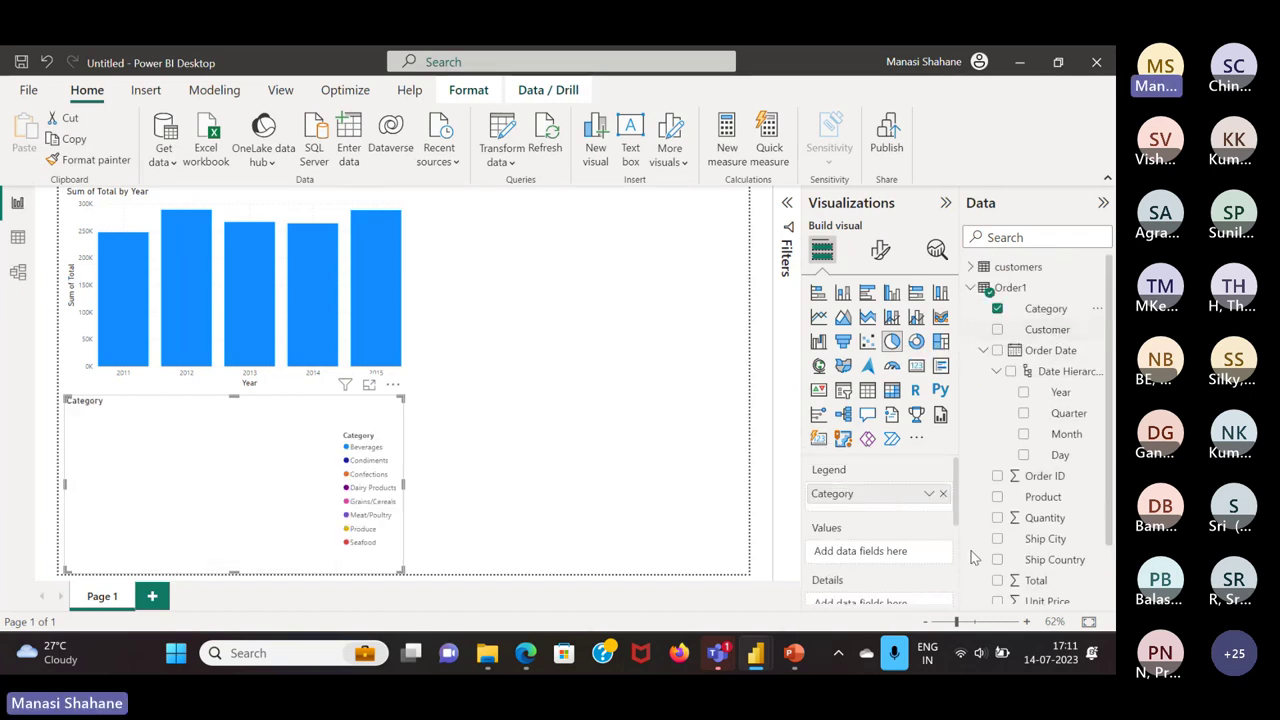
drag(1038, 581, 880, 557)
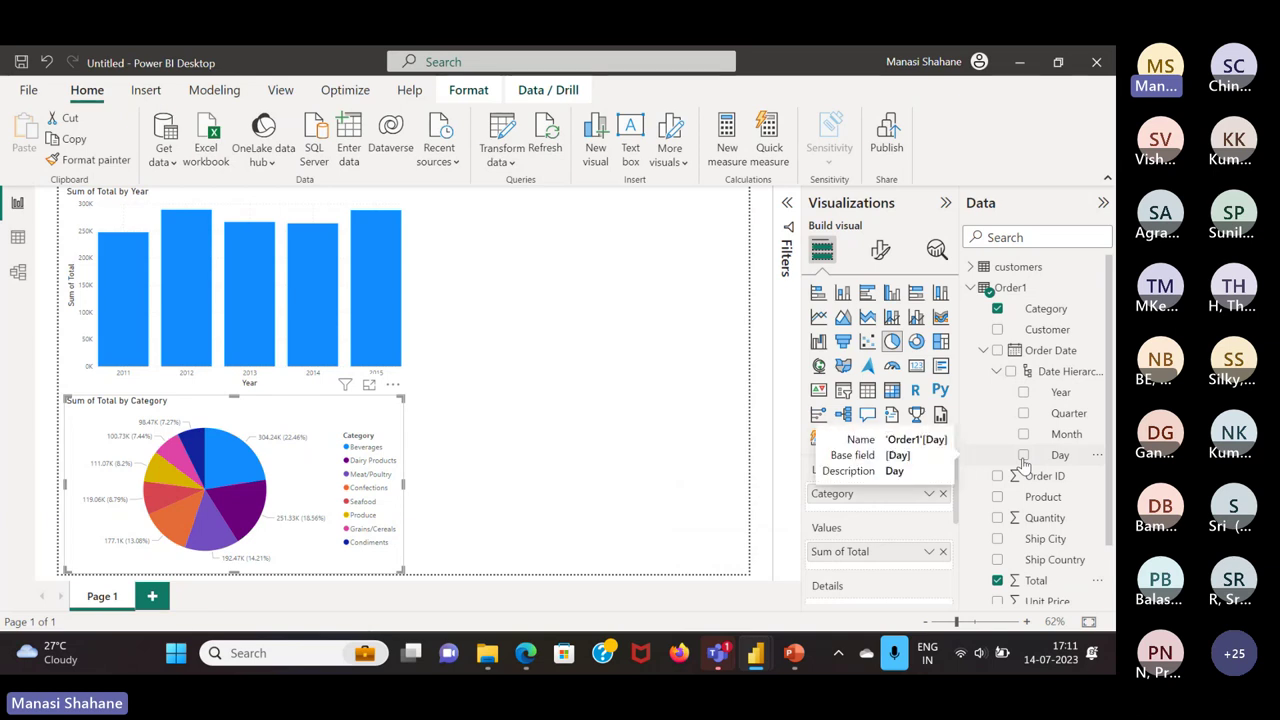
scroll(1062, 537, down, 1)
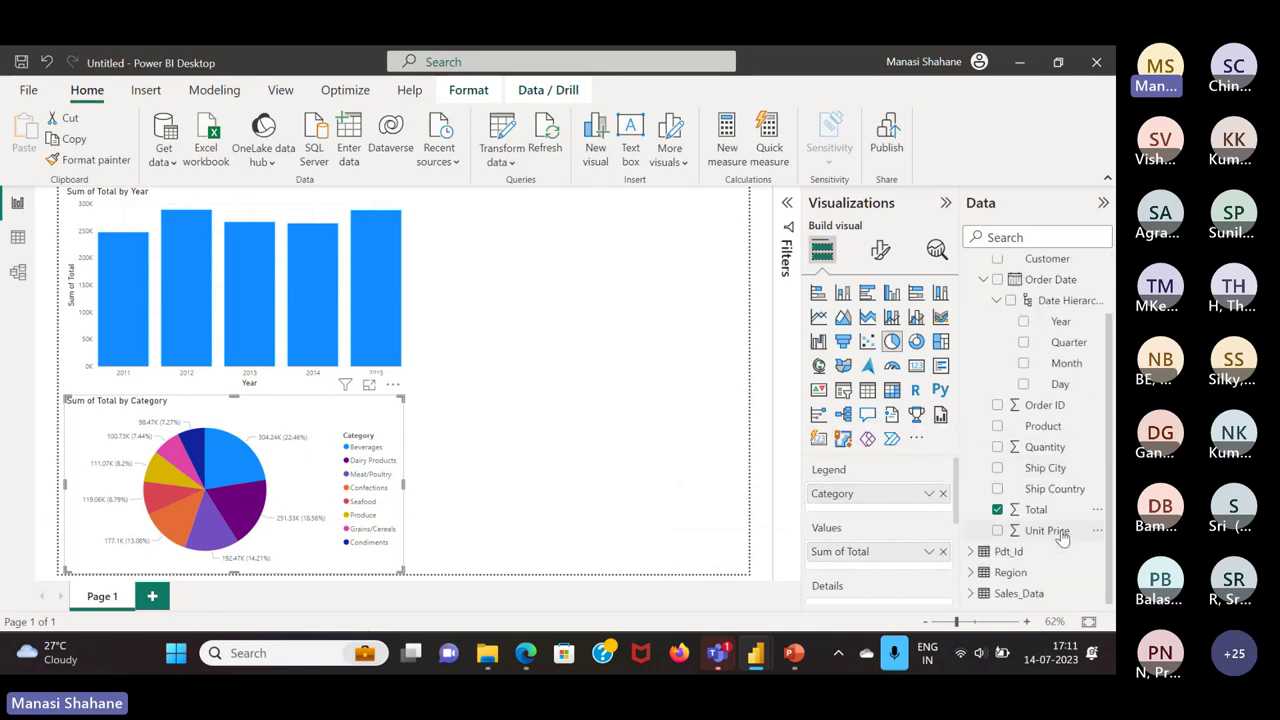
scroll(1062, 537, up, 1)
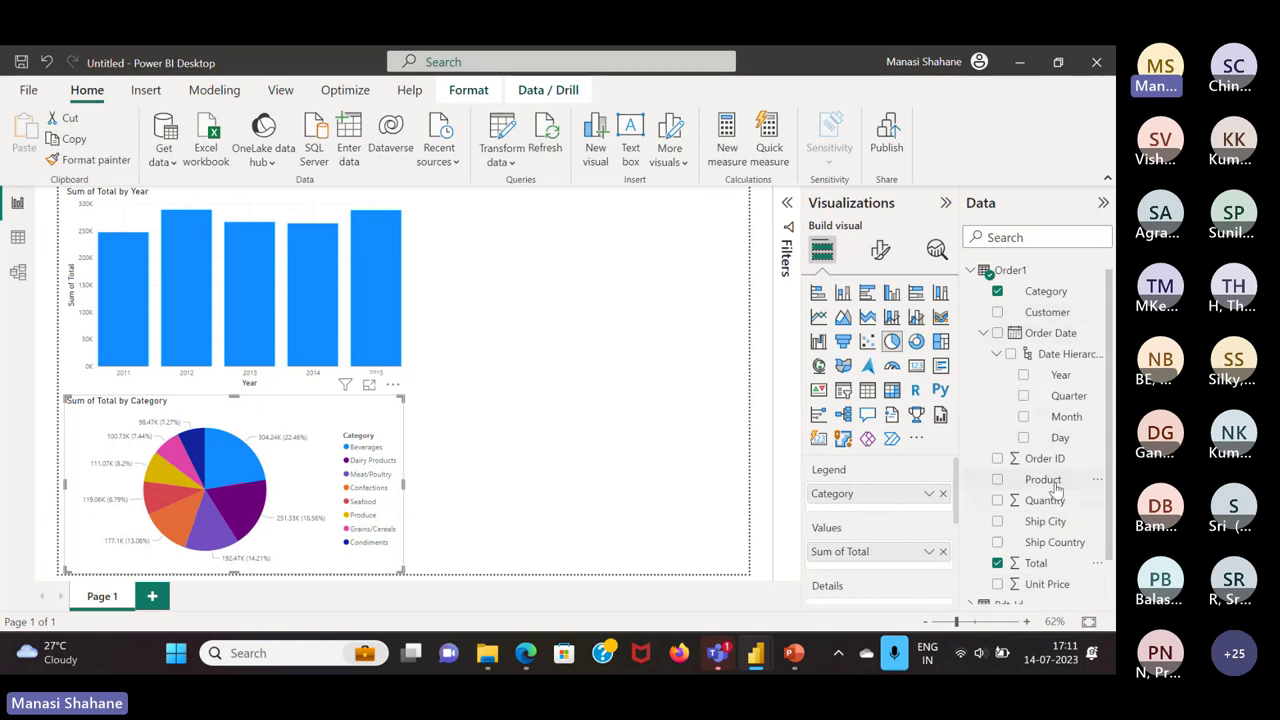
drag(1055, 485, 899, 517)
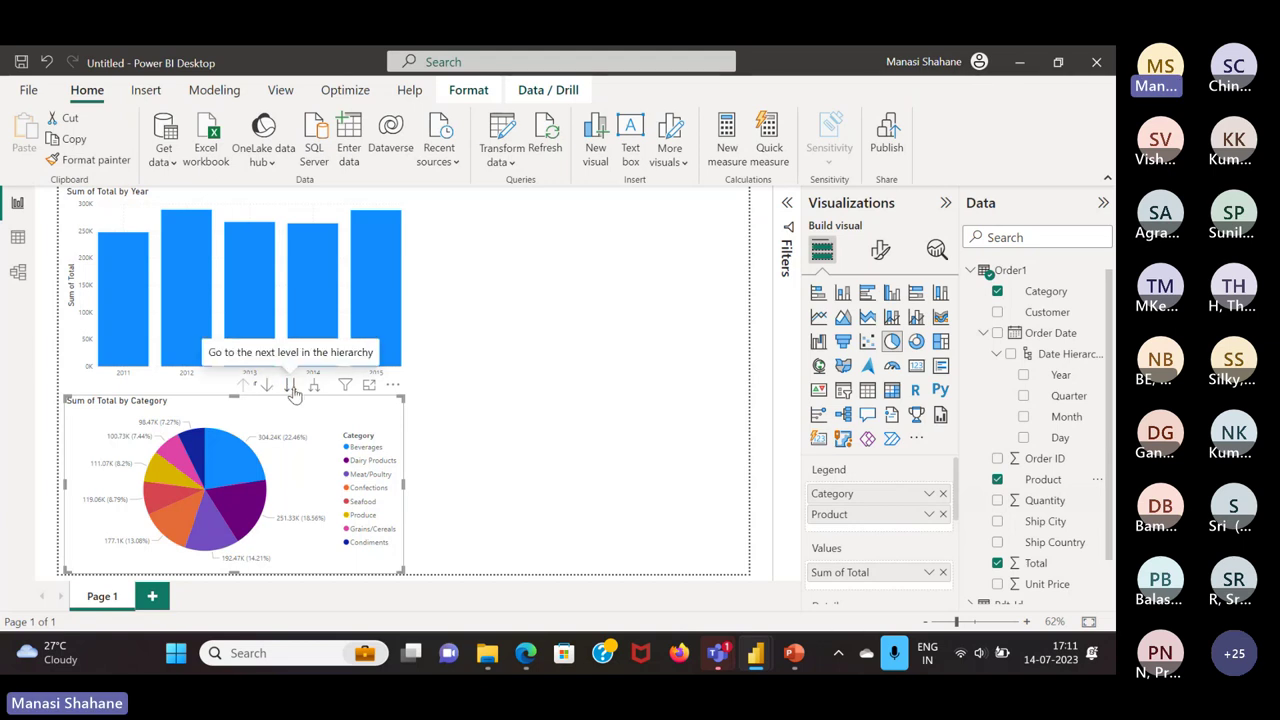
Drill the pie chart down to products and back up to categories
click(291, 387)
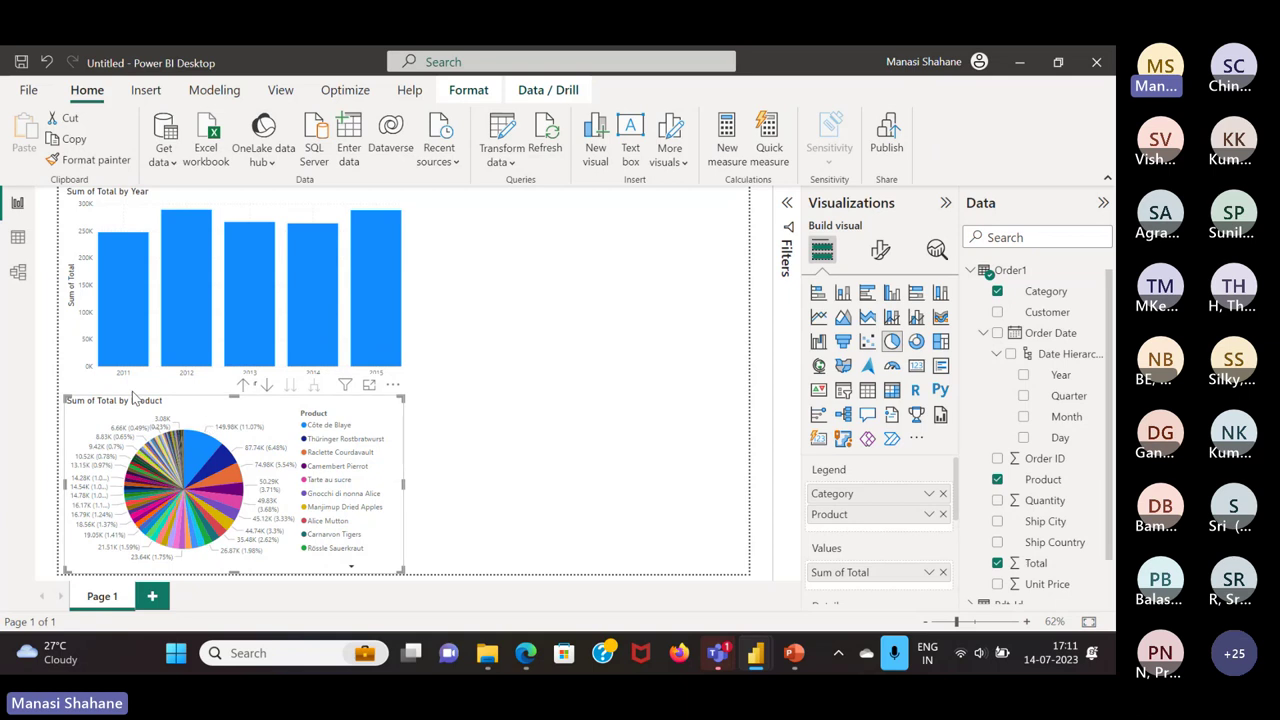
click(243, 385)
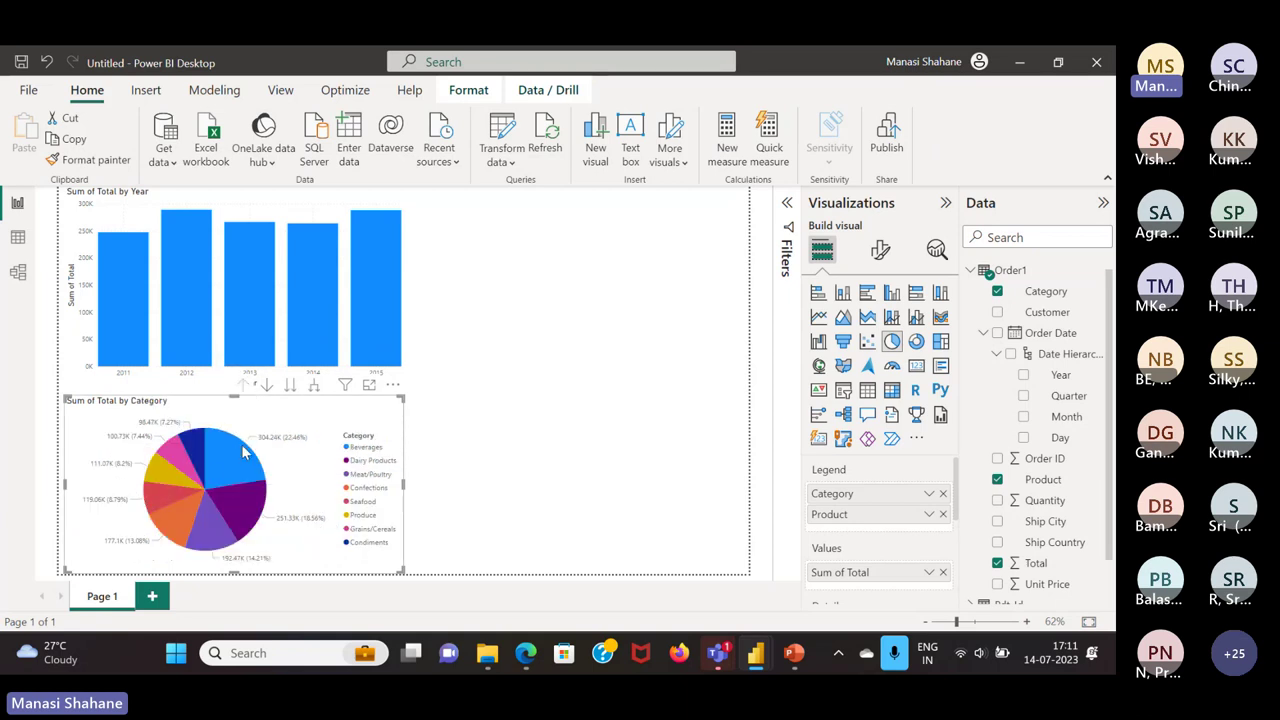
click(482, 484)
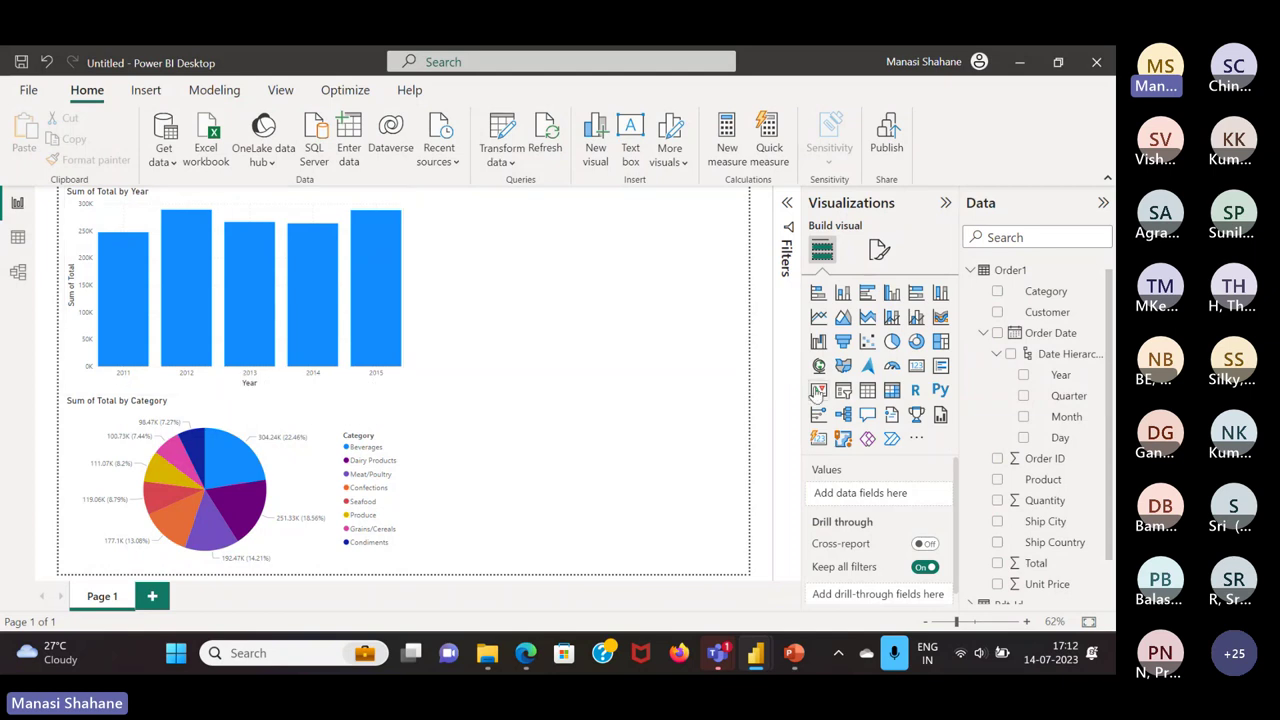
Convert the Category pie chart into a treemap, discarding a stray empty treemap
click(940, 343)
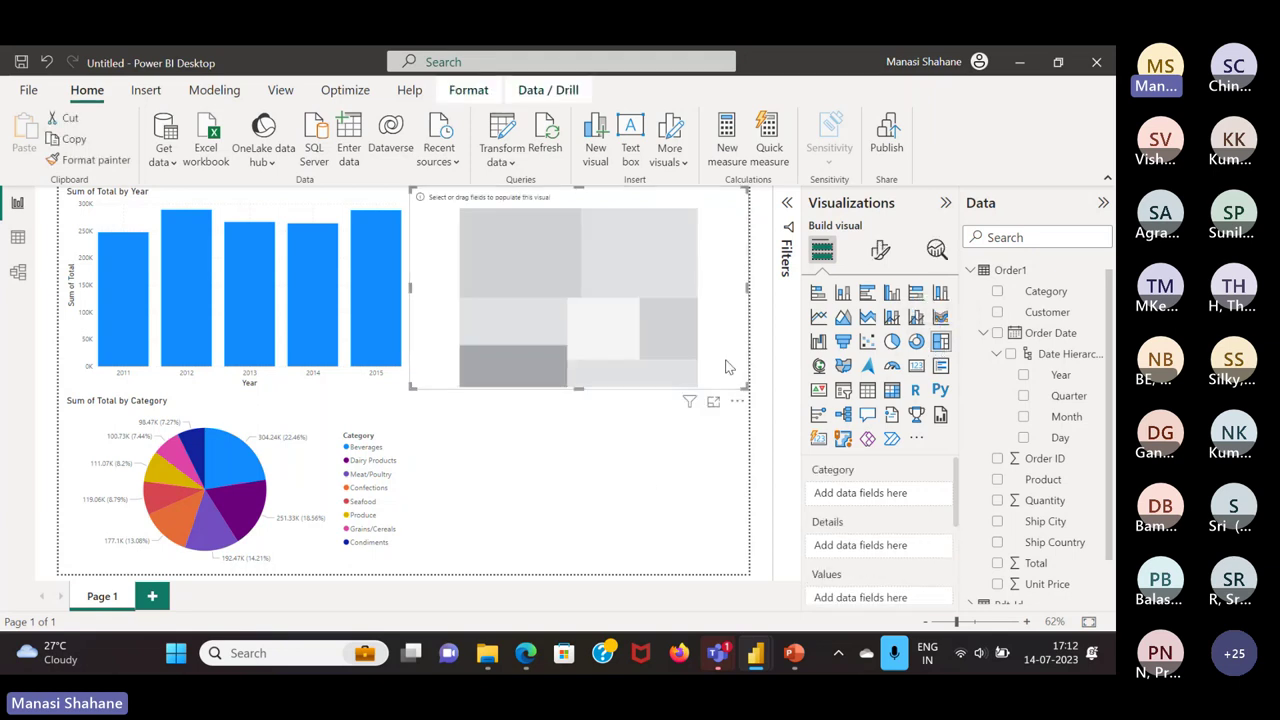
key(Delete)
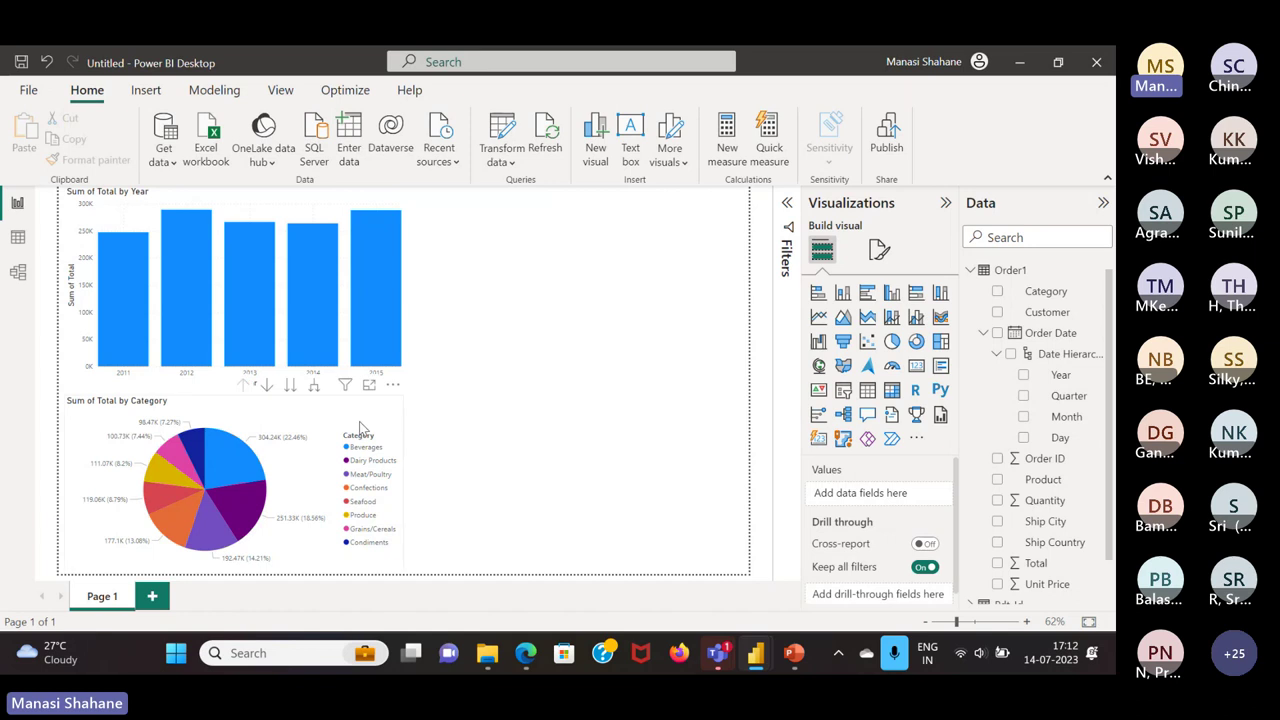
click(360, 430)
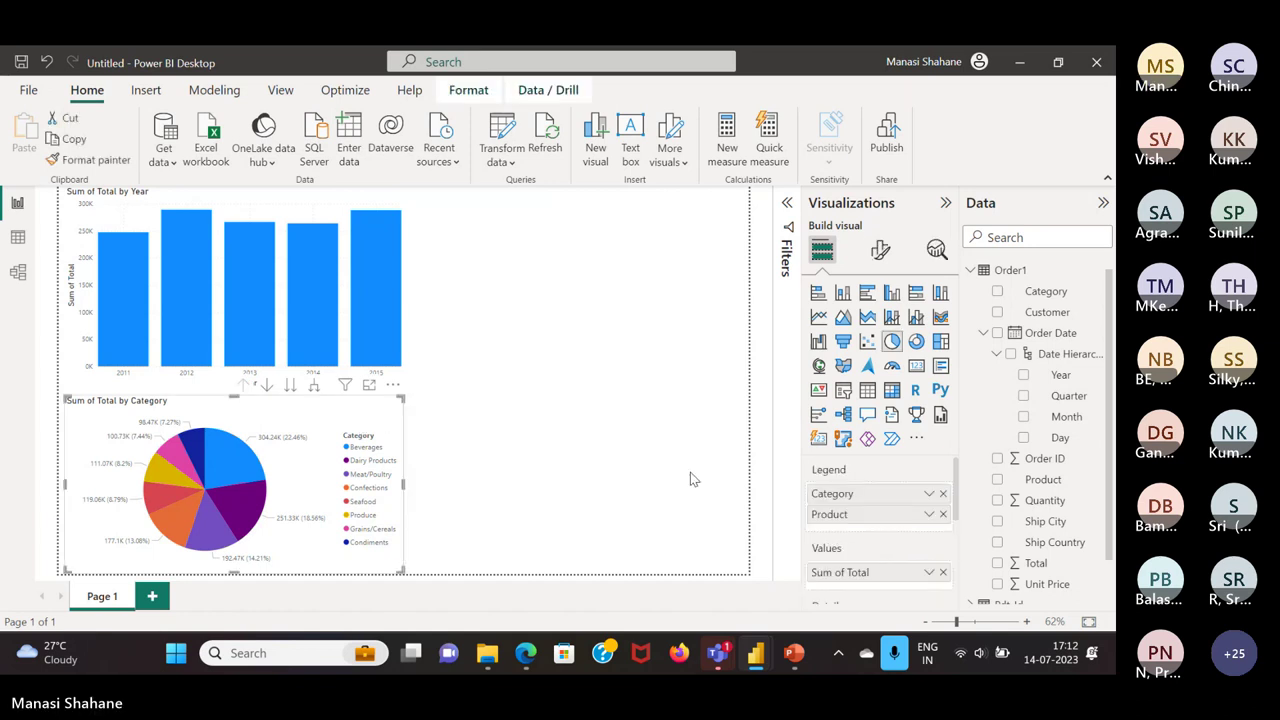
click(940, 343)
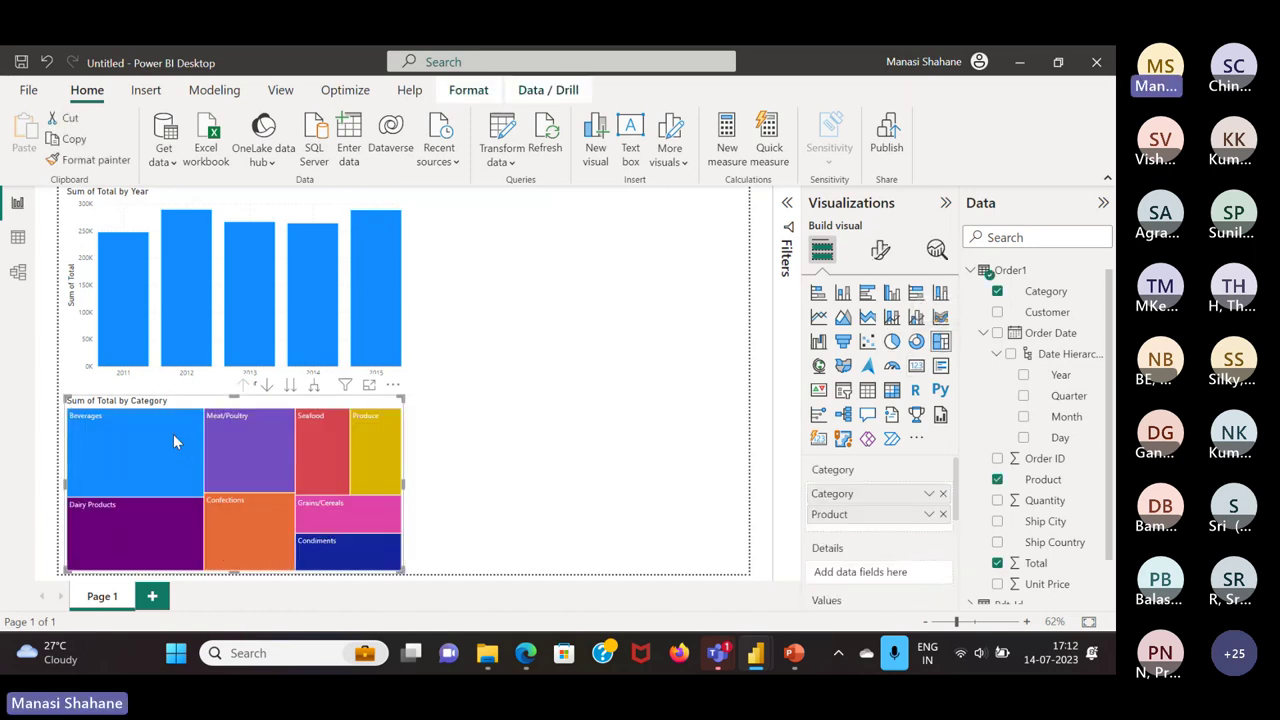
Drill the treemap down to products and back up to categories
click(289, 386)
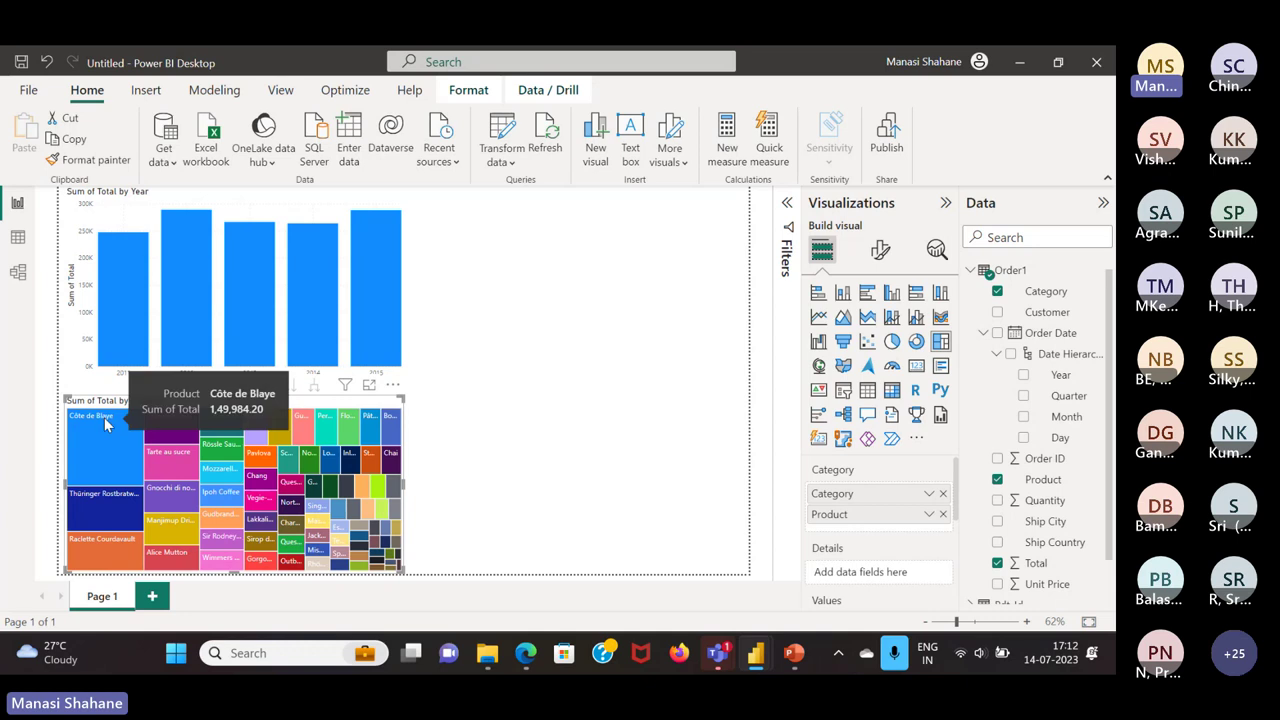
click(246, 386)
click(448, 432)
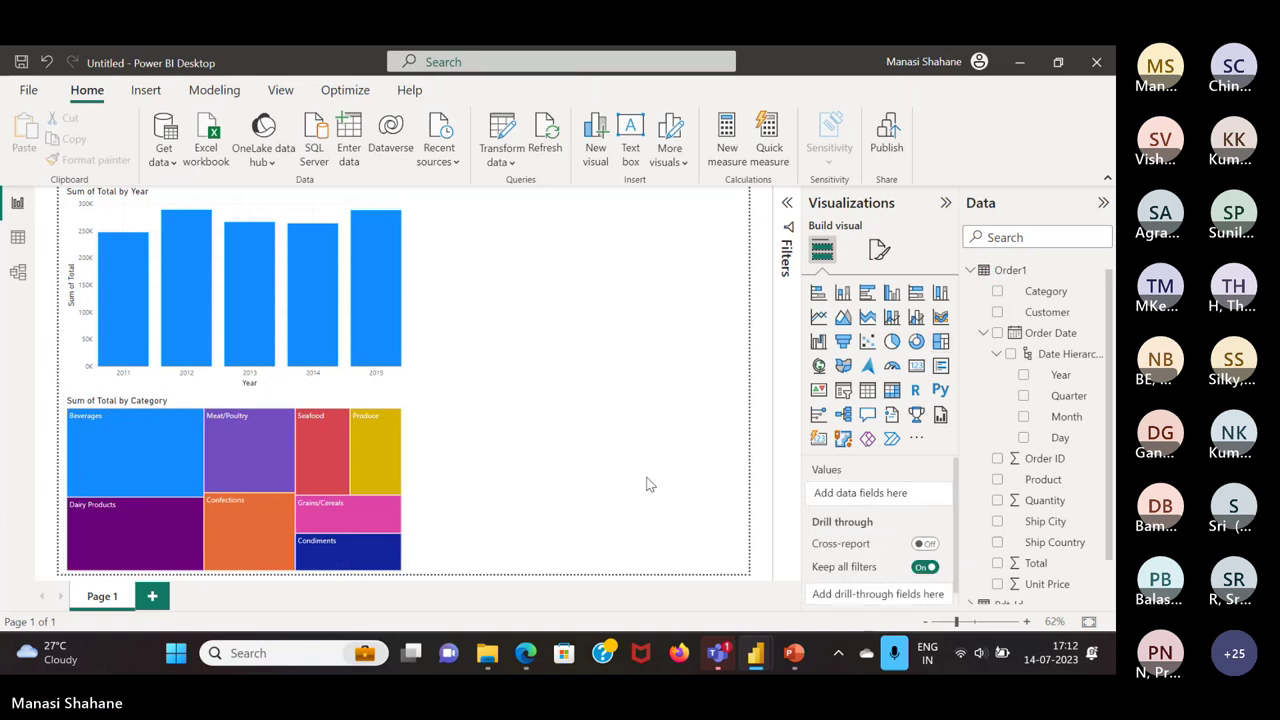
click(843, 389)
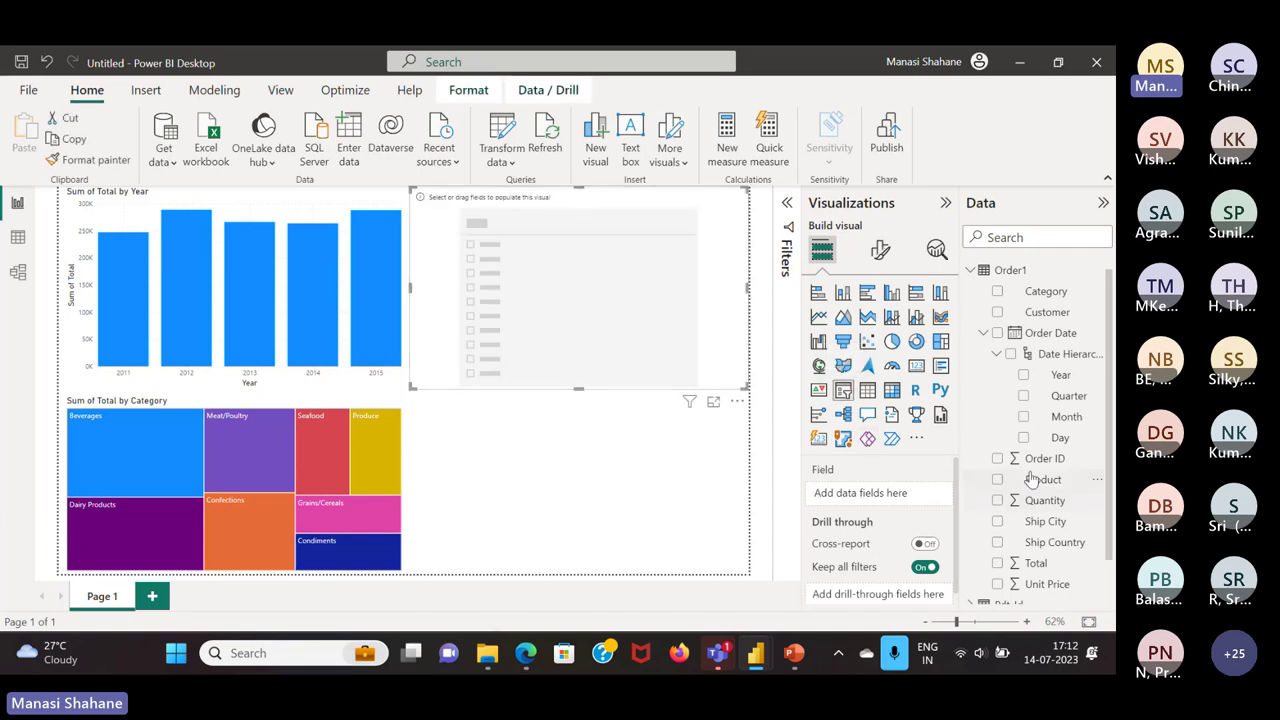
Set the slicer to Order Date Year, narrow it to 2012–2015, and highlight Produce
drag(1080, 380, 880, 493)
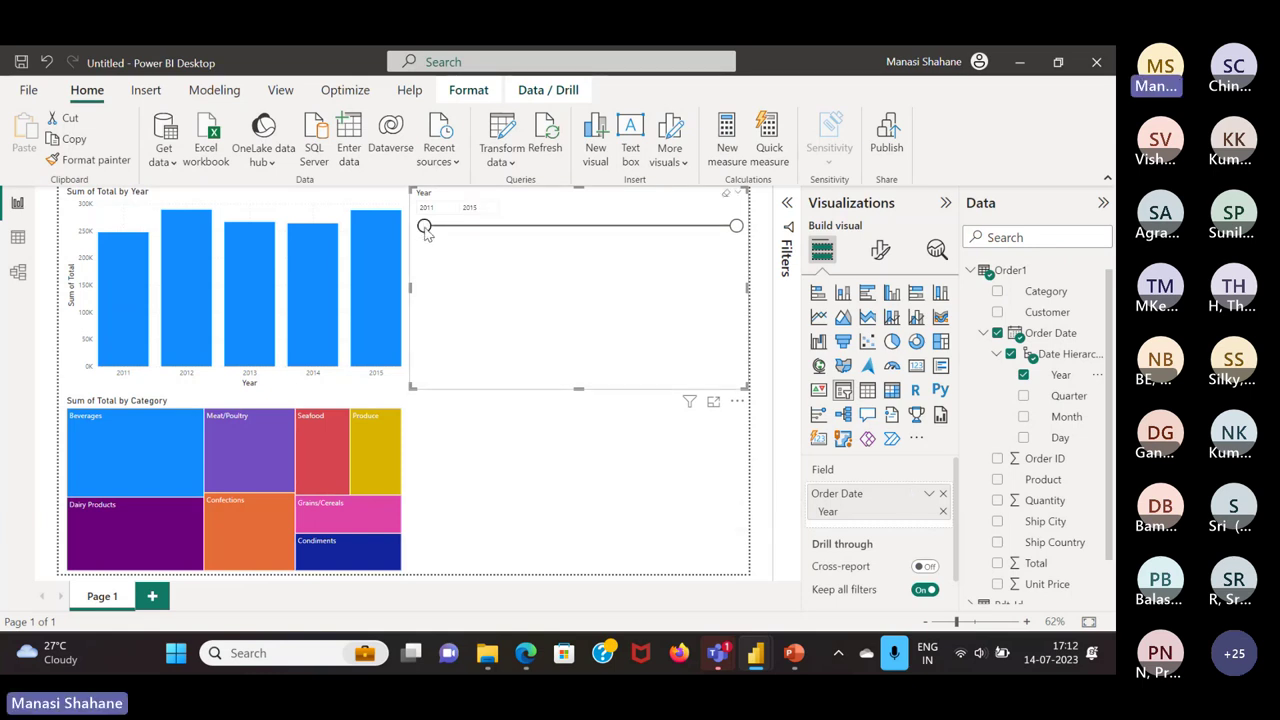
drag(425, 228, 516, 236)
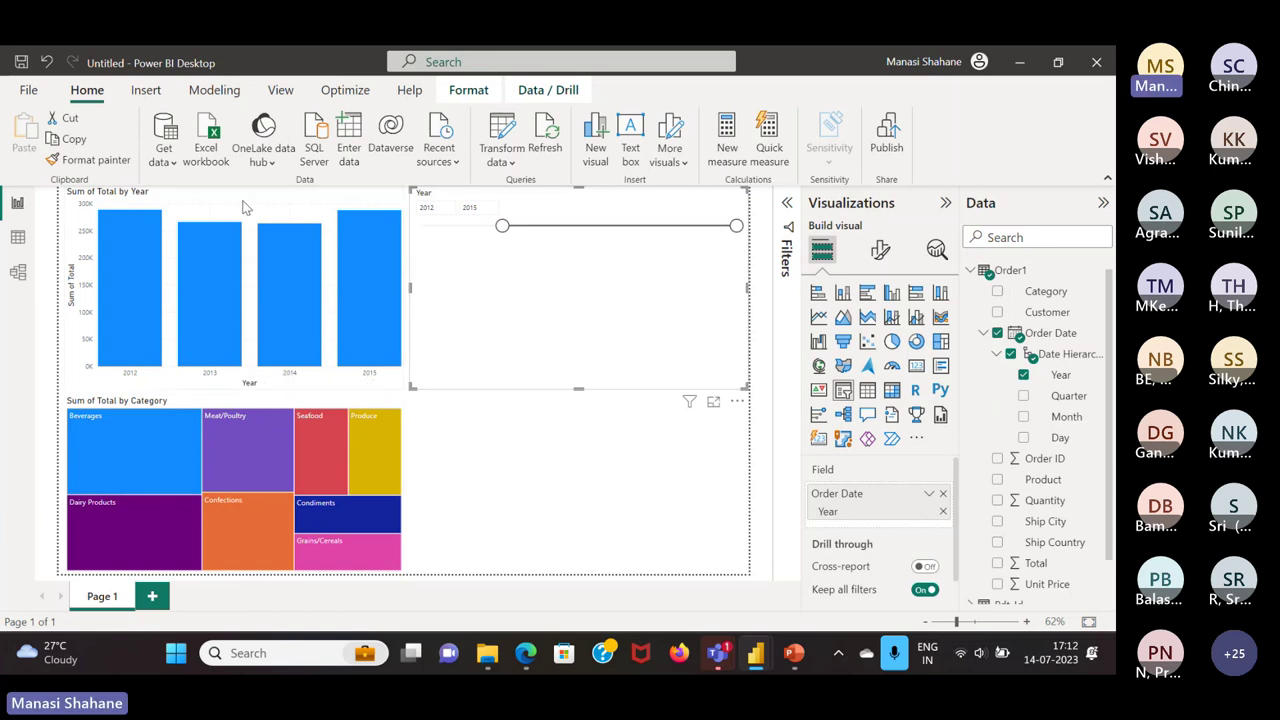
click(393, 474)
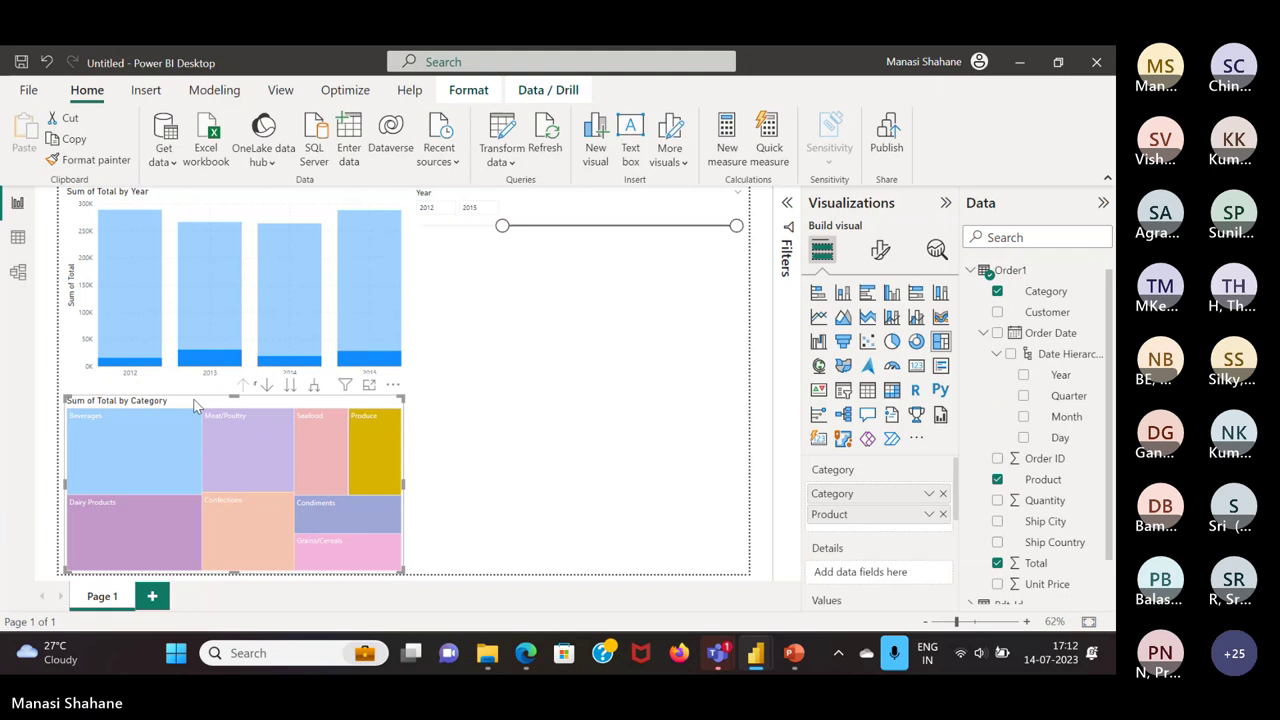
Clear the Produce highlight and turn the treemap back into a pie chart
click(562, 422)
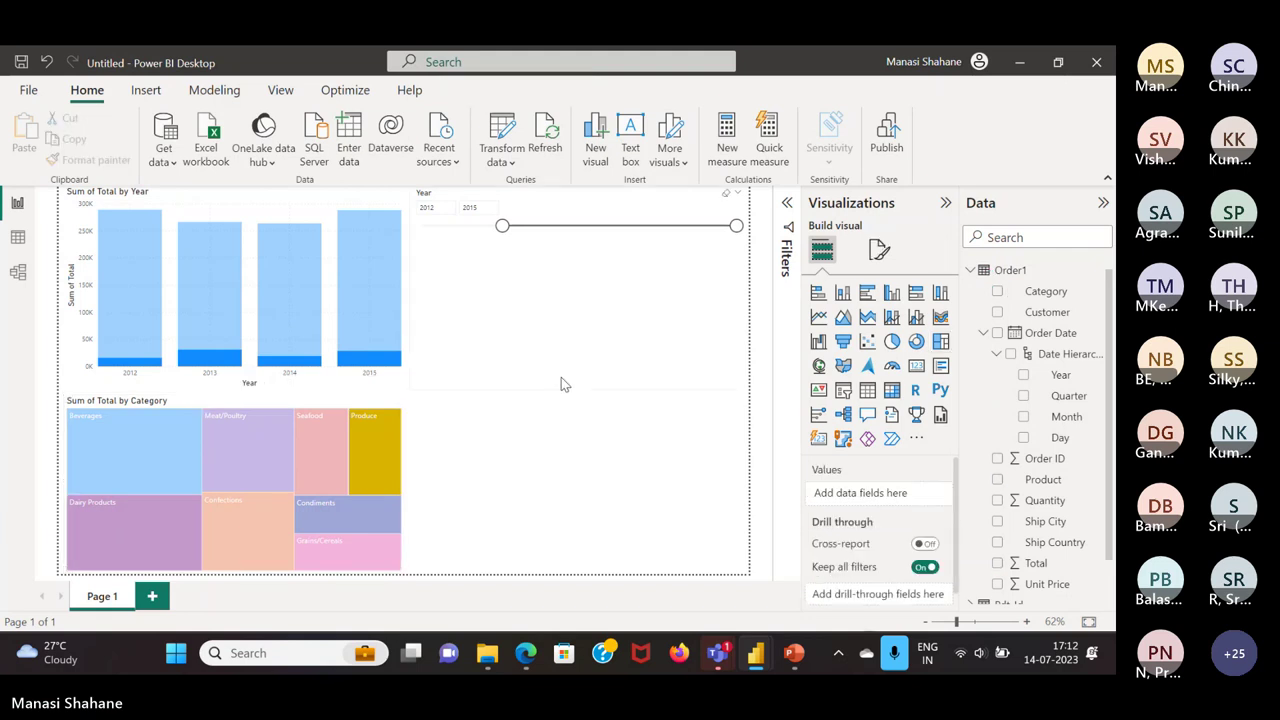
click(245, 408)
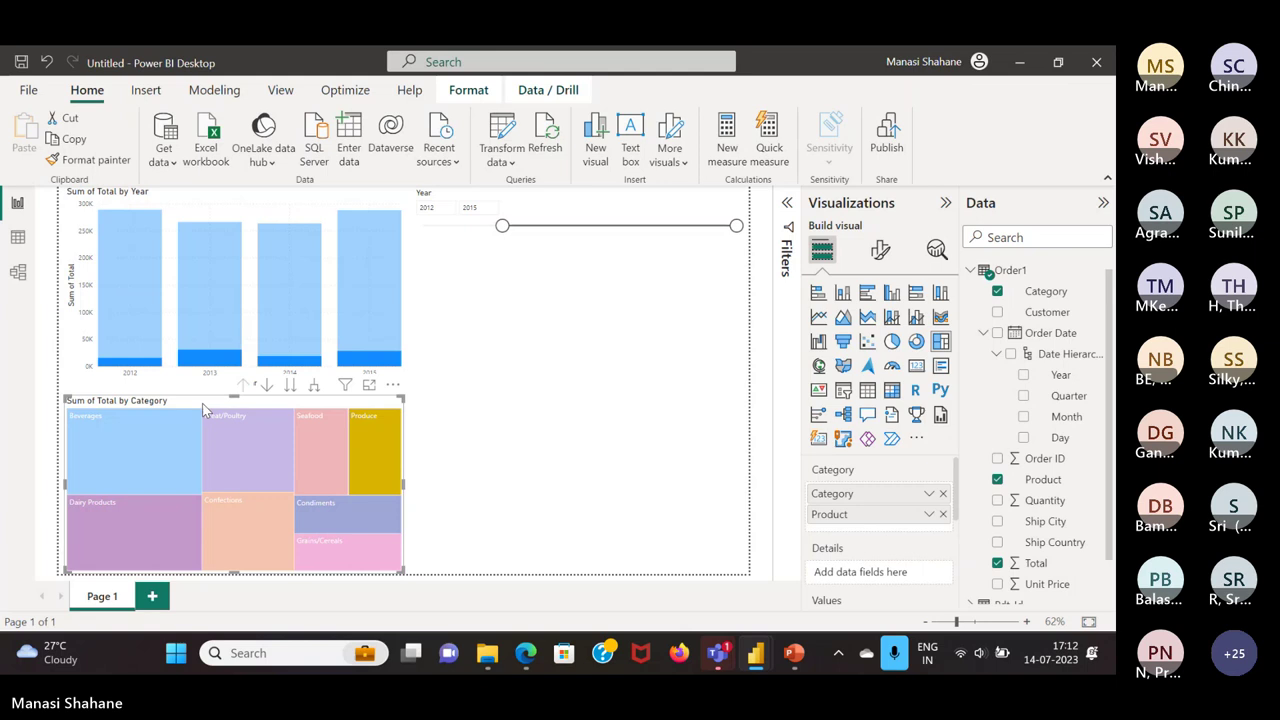
click(891, 341)
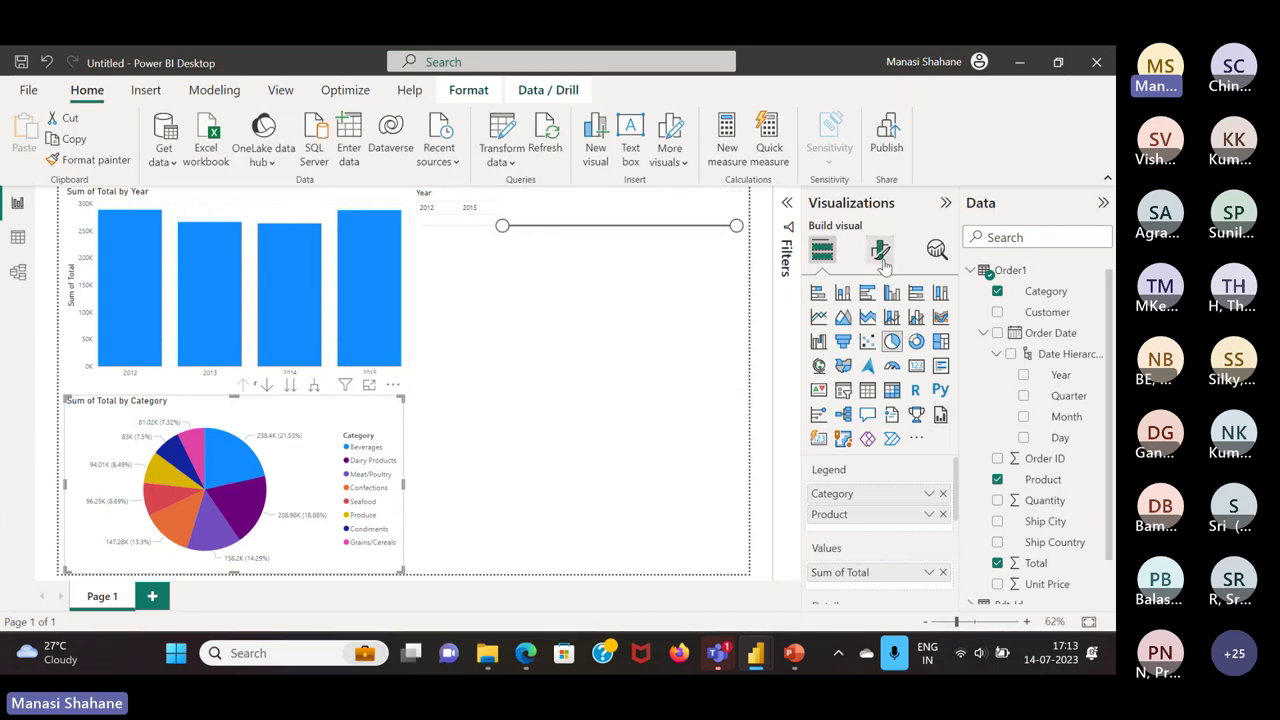
Hide the pie chart's legend and label slices with category name and percent
click(881, 253)
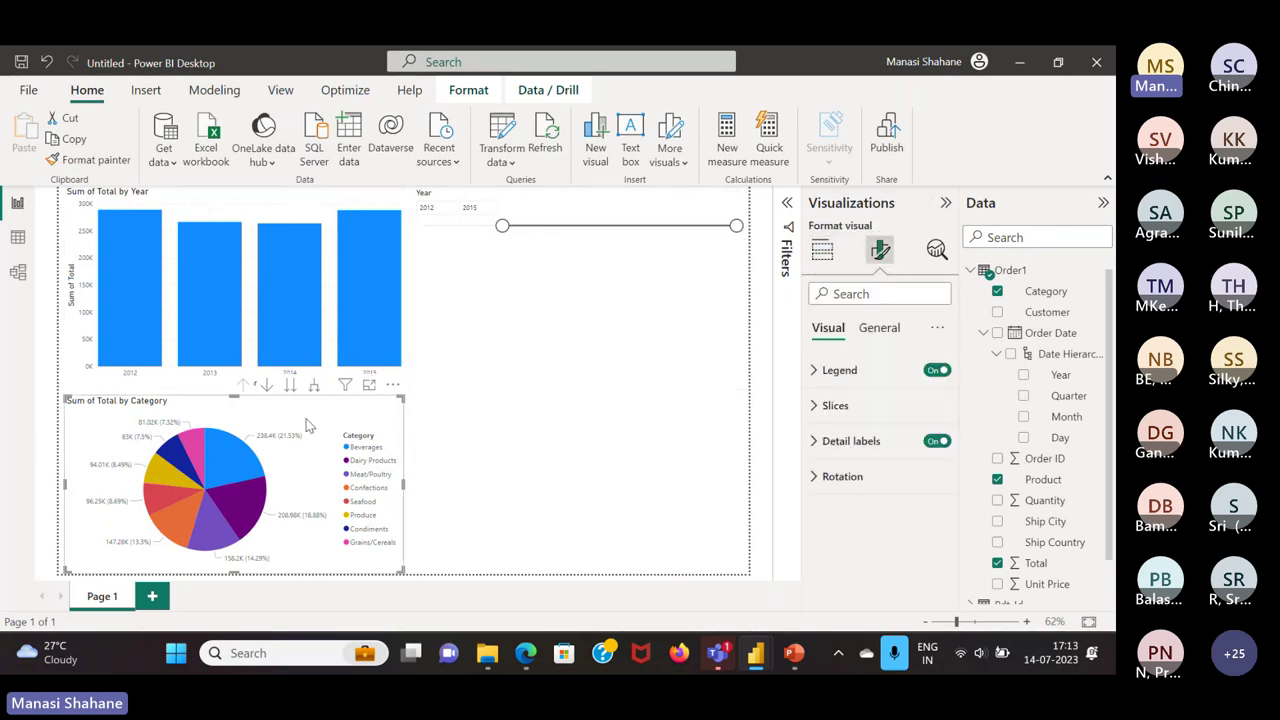
click(935, 371)
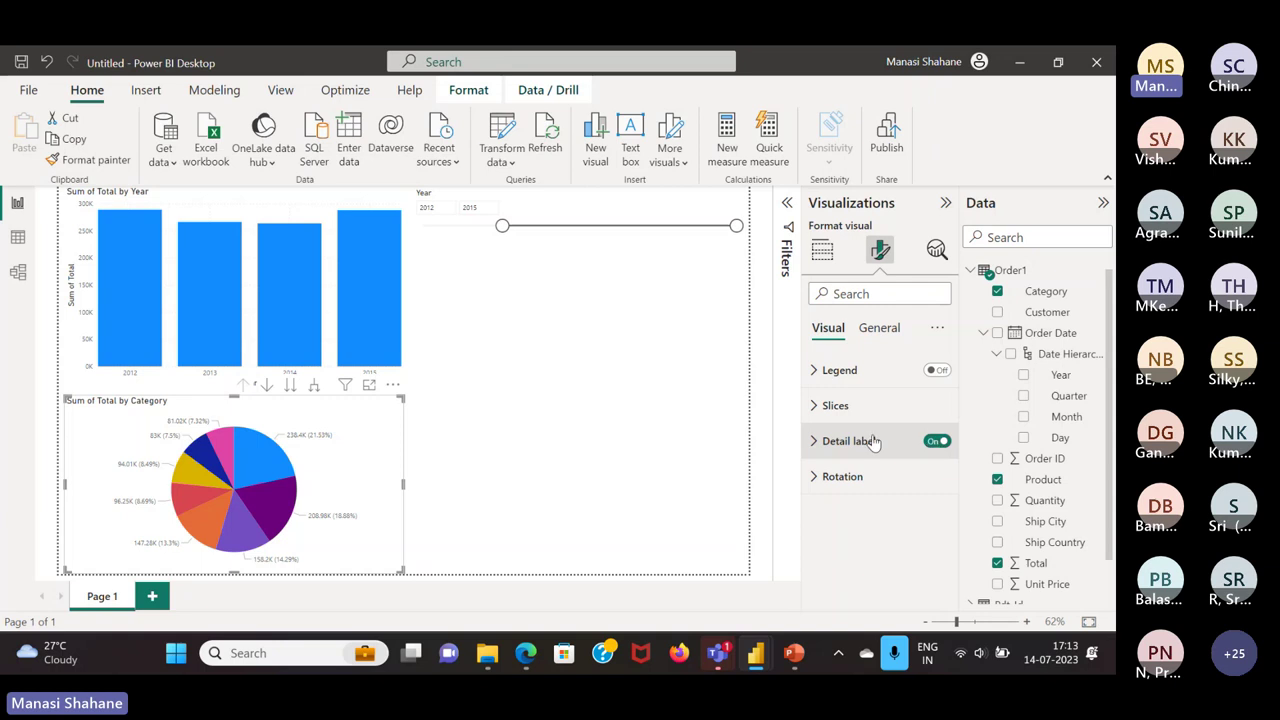
click(870, 442)
scroll(928, 520, down, 1)
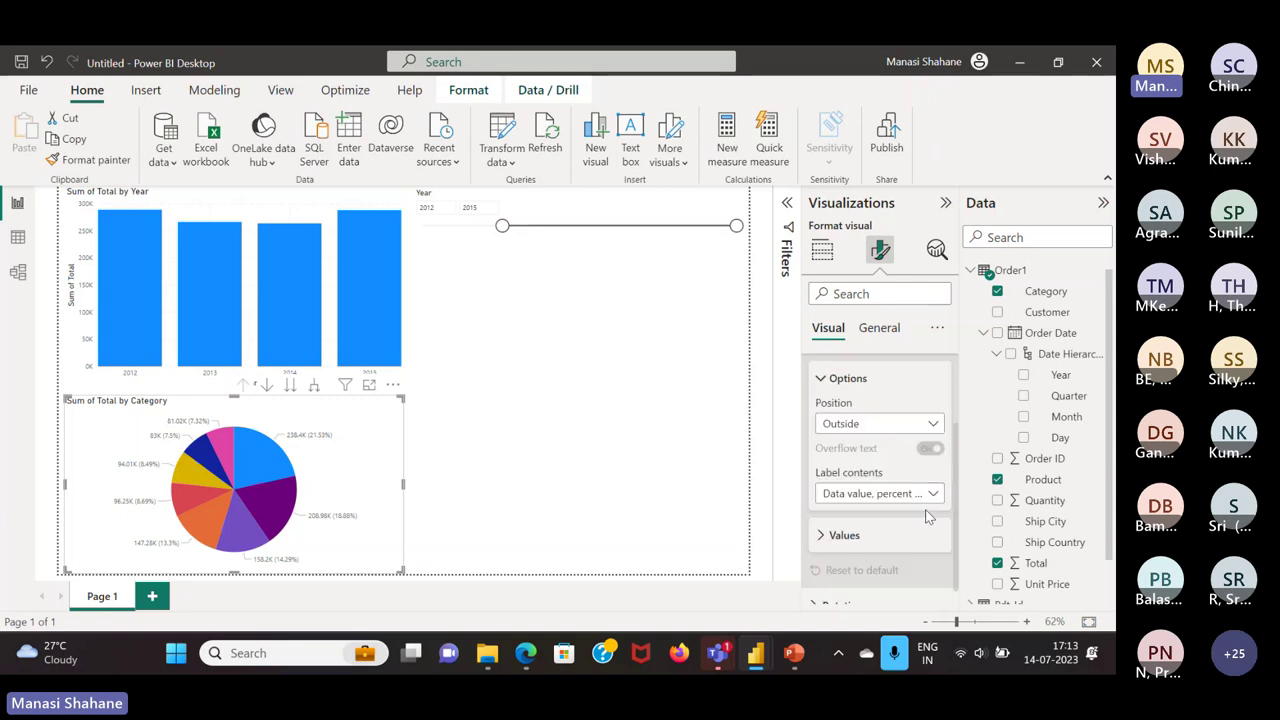
click(932, 496)
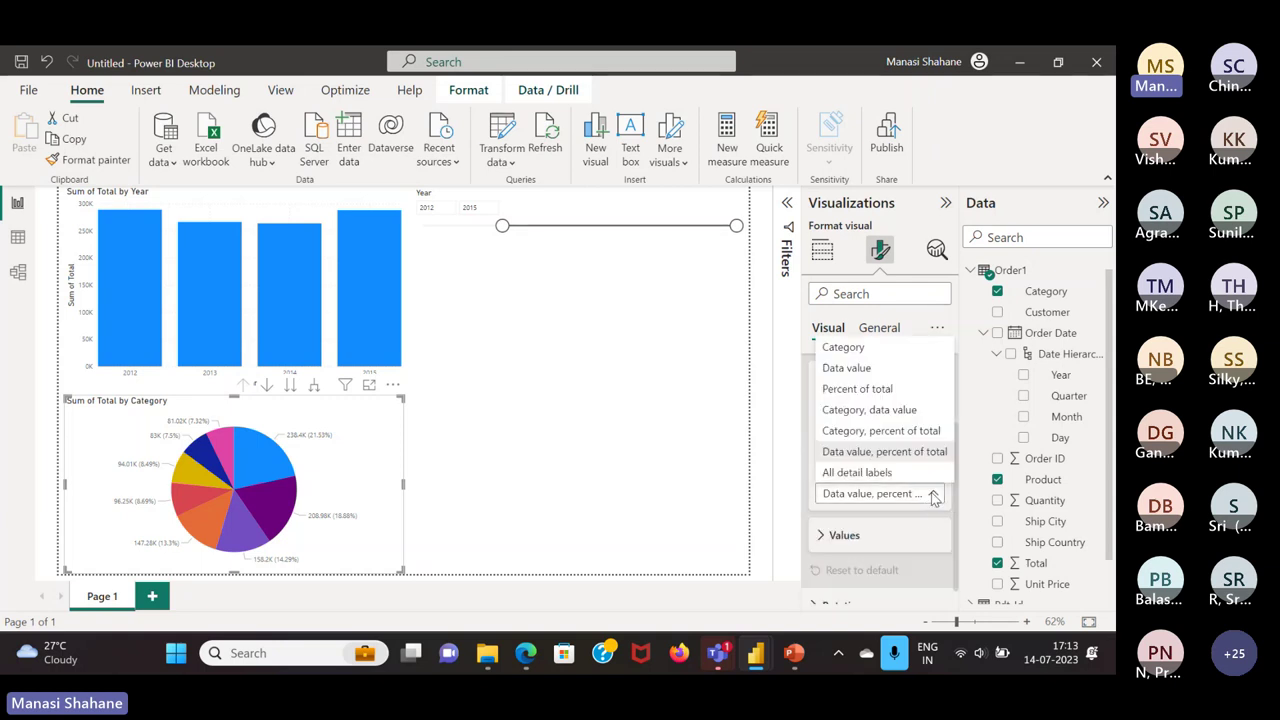
click(897, 438)
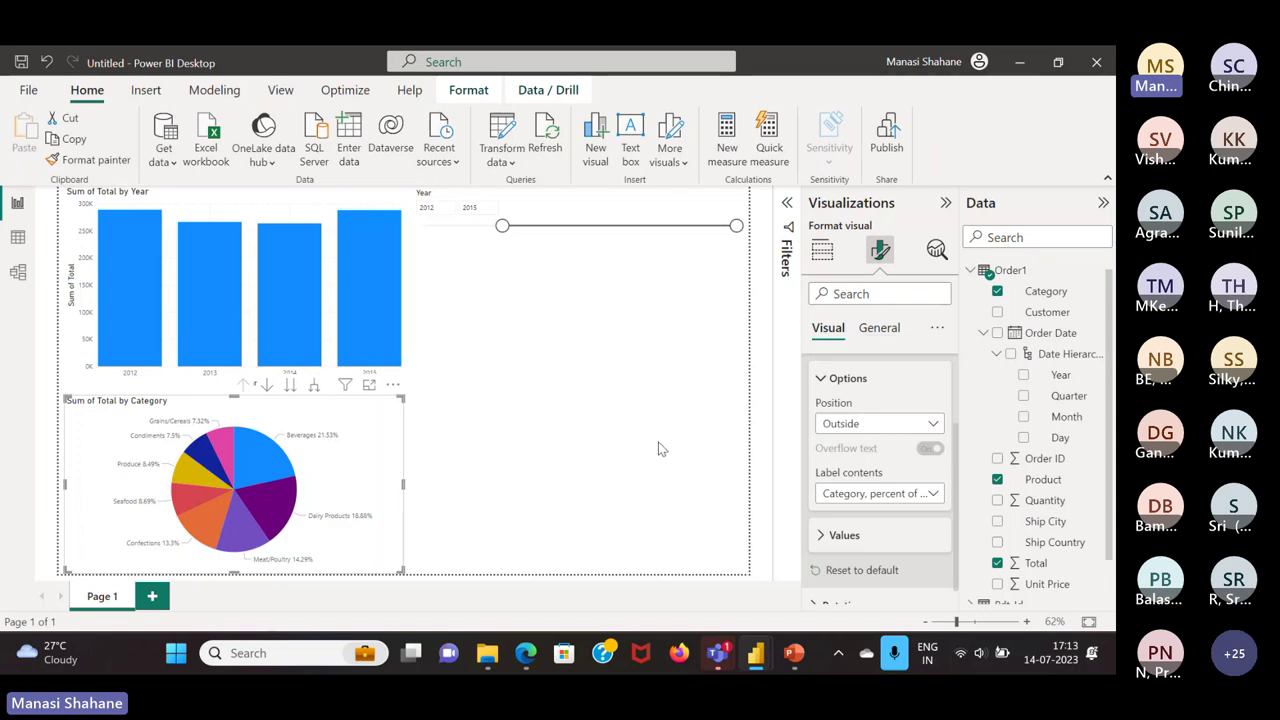
click(862, 378)
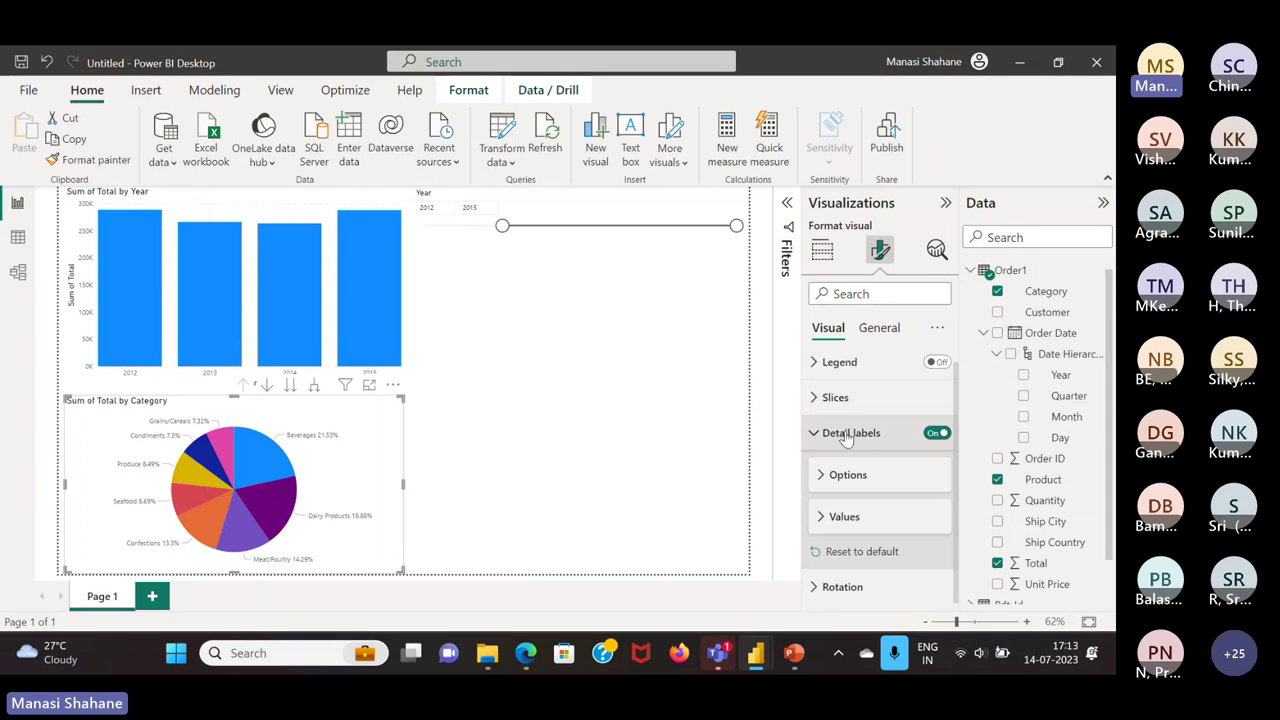
click(842, 433)
Turn on a border around the pie chart with increased corner rounding
click(893, 325)
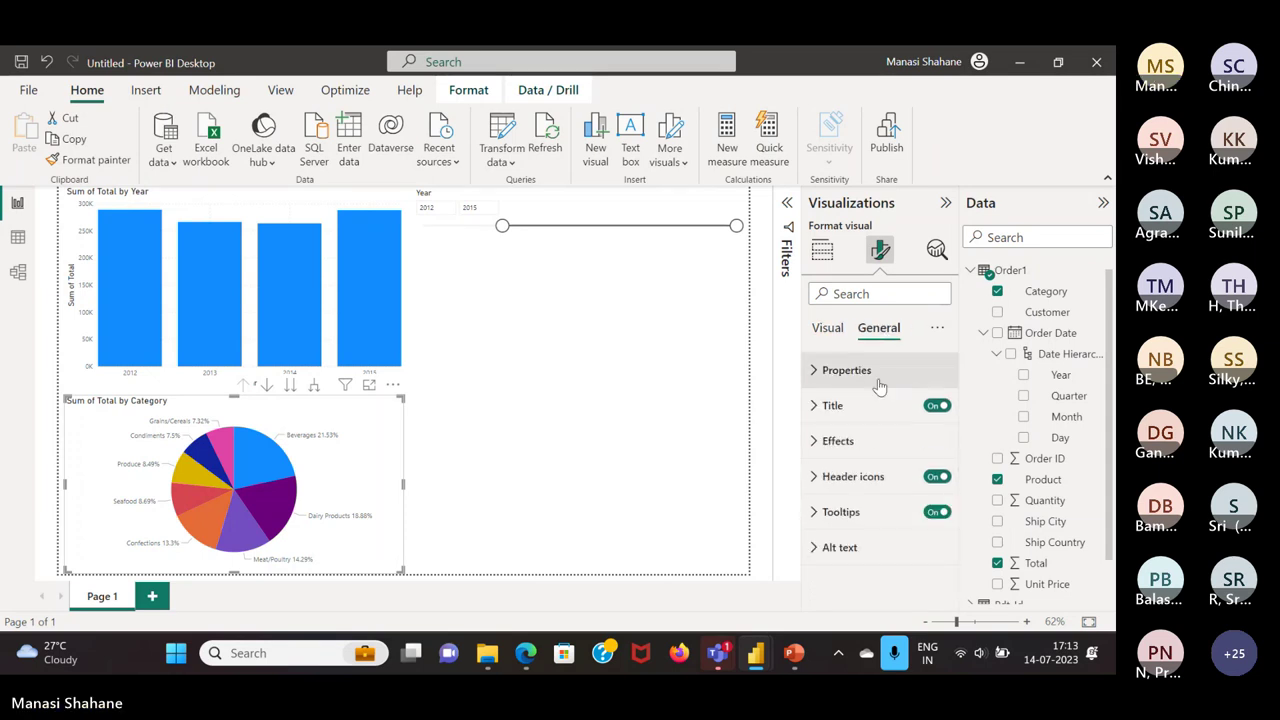
click(850, 440)
scroll(863, 478, down, 3)
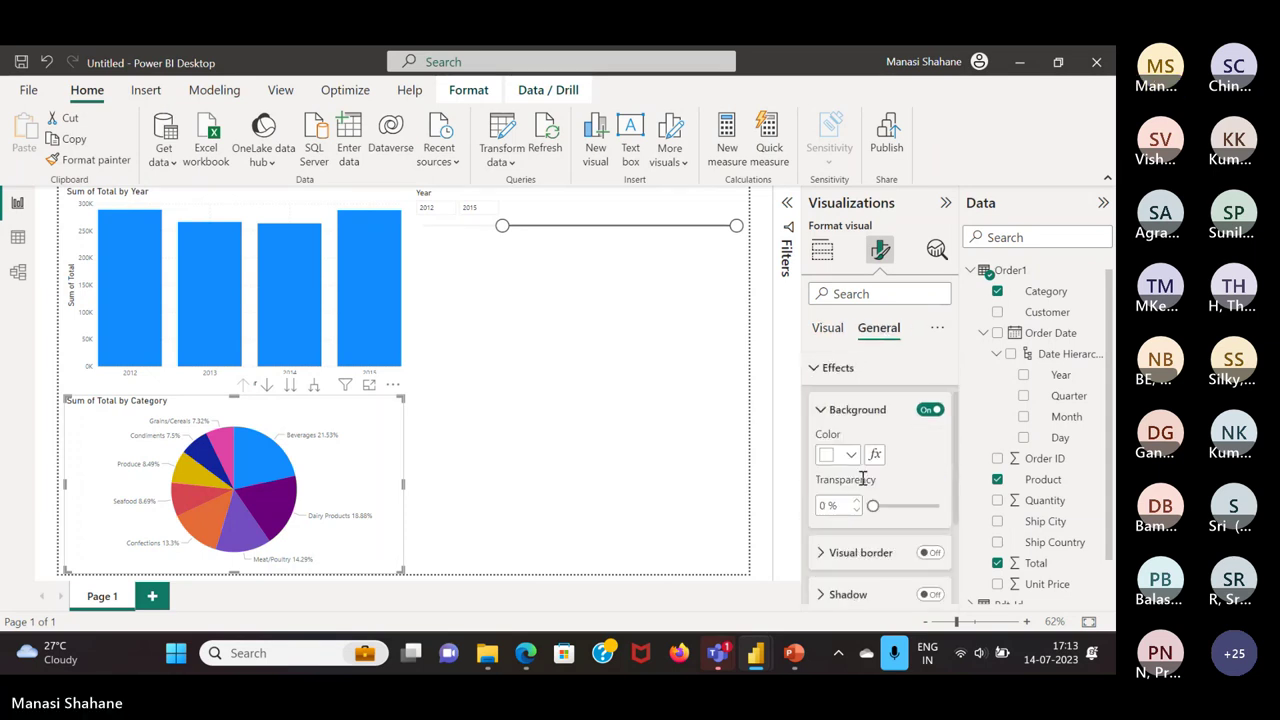
click(929, 448)
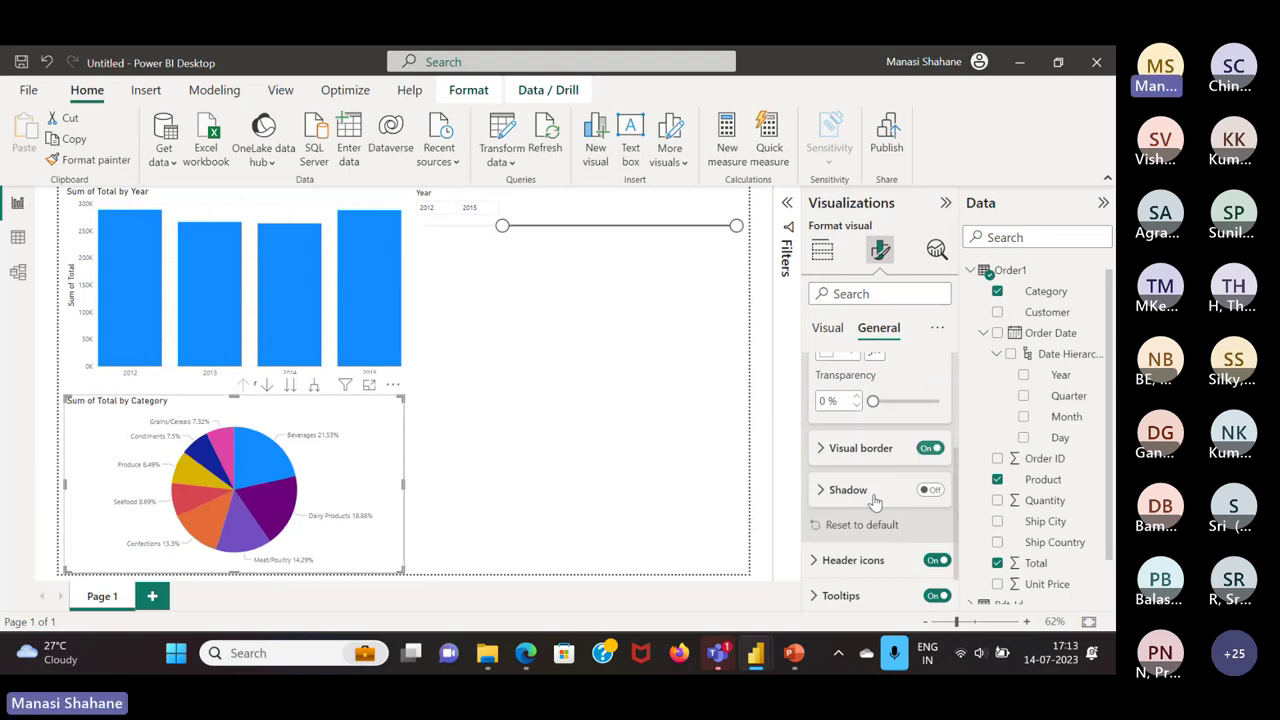
click(860, 448)
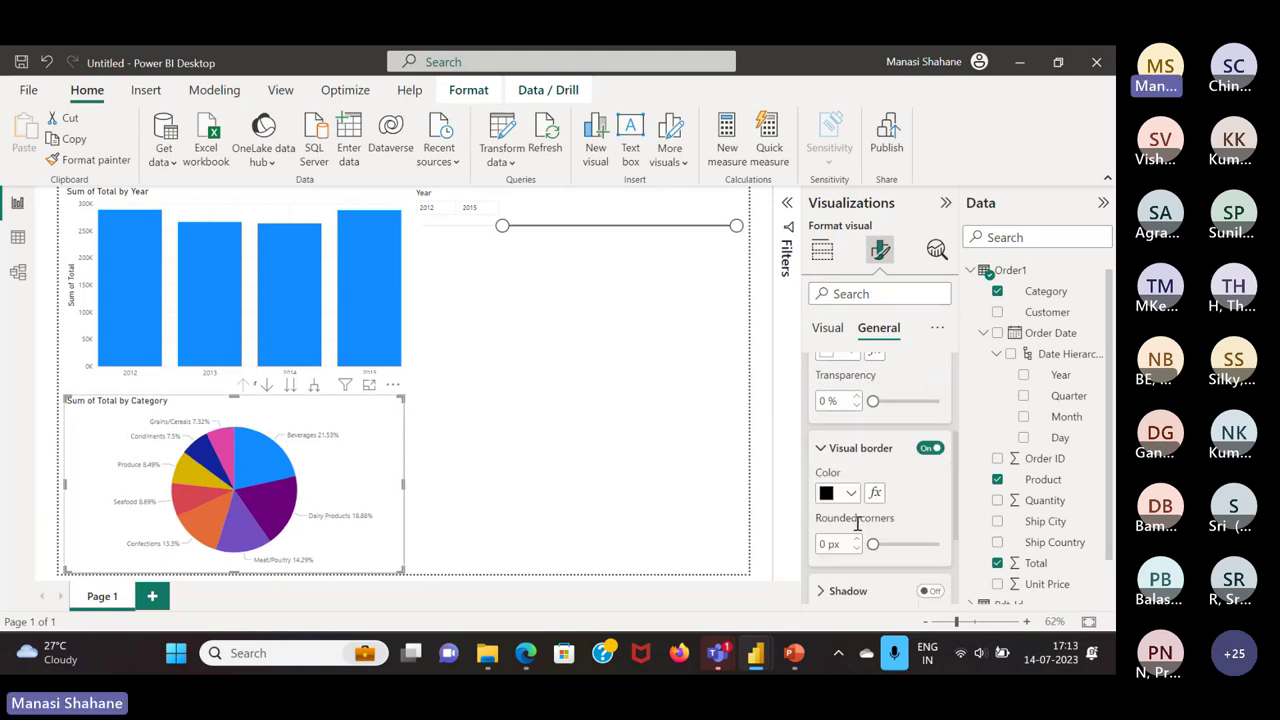
click(856, 540)
click(856, 540)
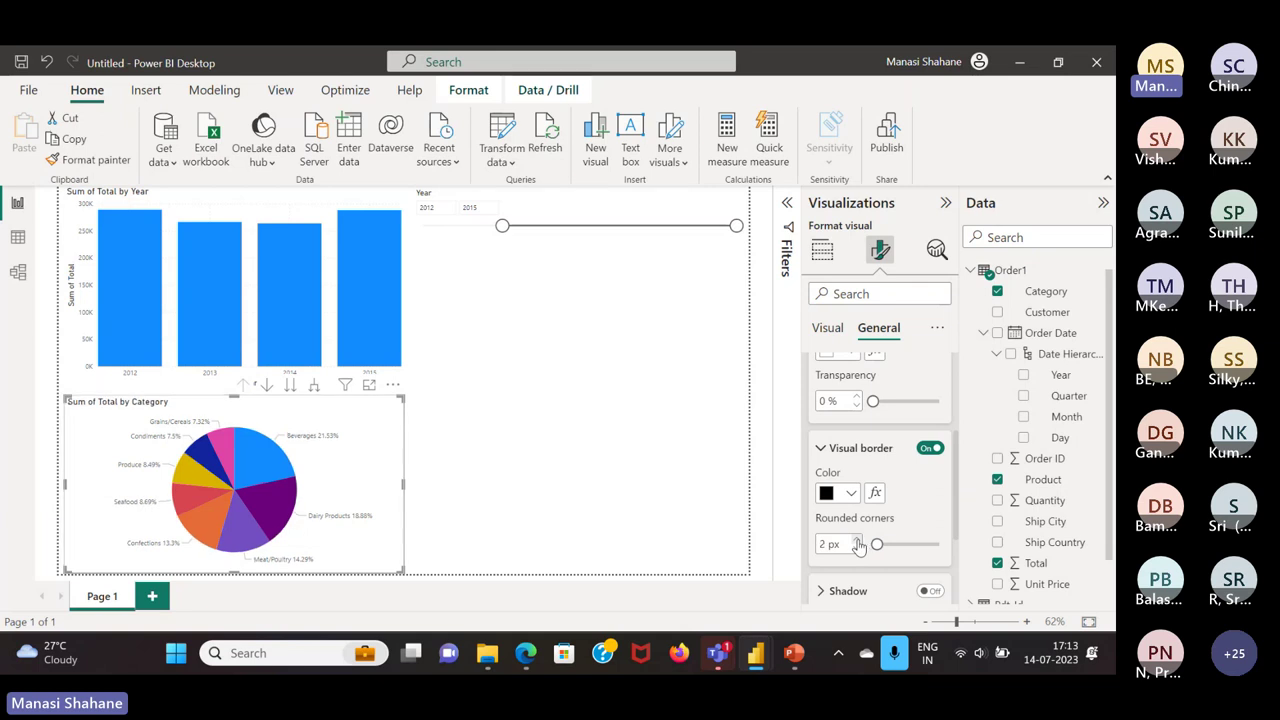
click(856, 540)
click(856, 540)
click(856, 540)
click(856, 540)
click(856, 540)
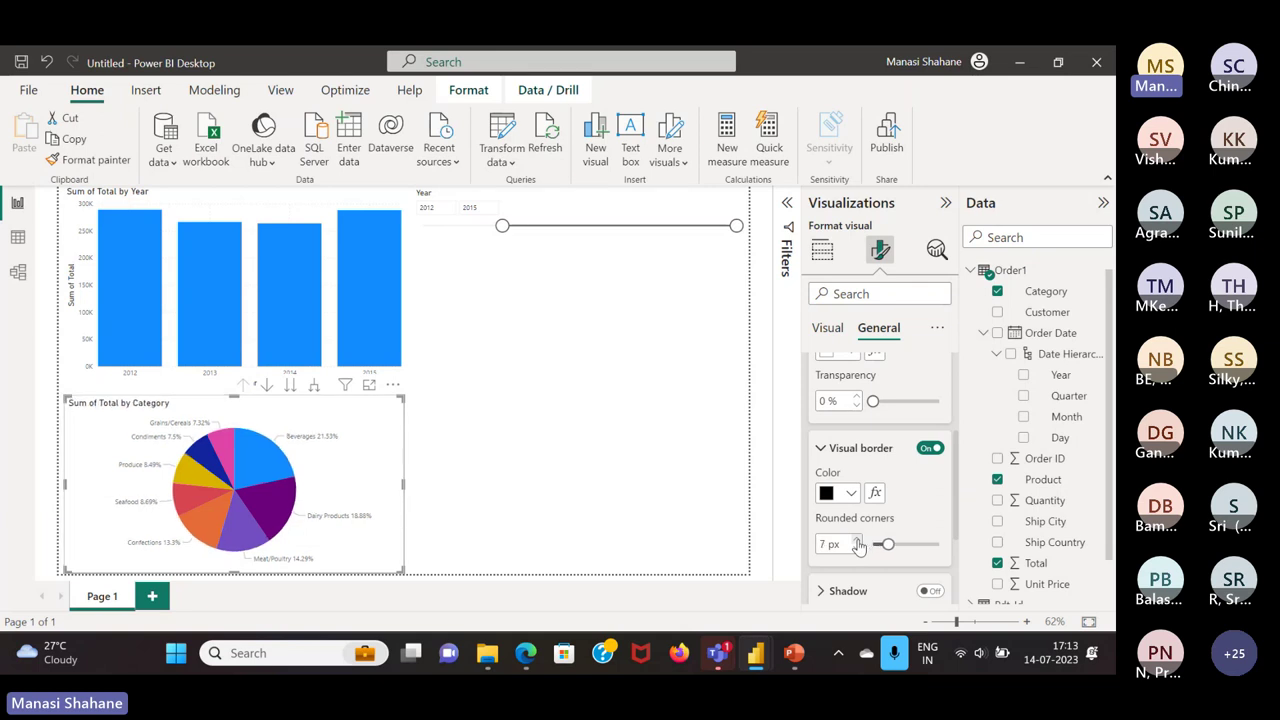
Collapse the pie chart's border, title and effects settings and deselect the chart
scroll(857, 545, down, 1)
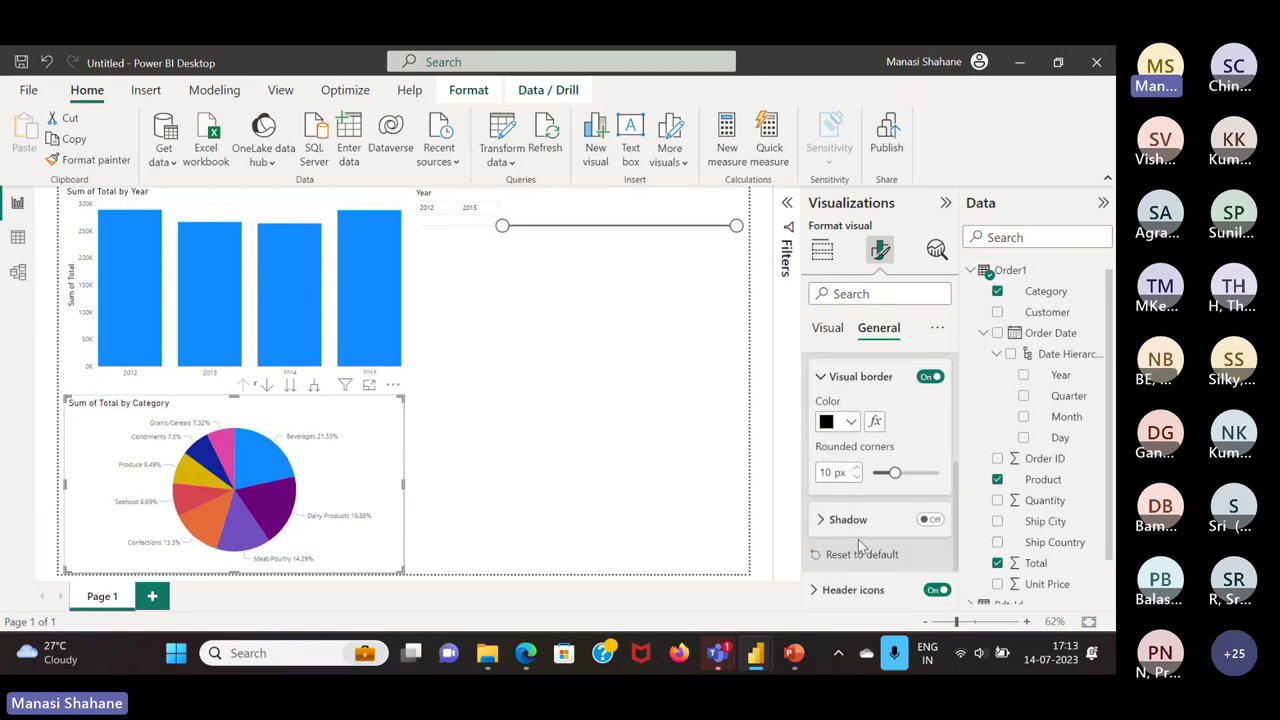
scroll(857, 535, up, 3)
click(855, 545)
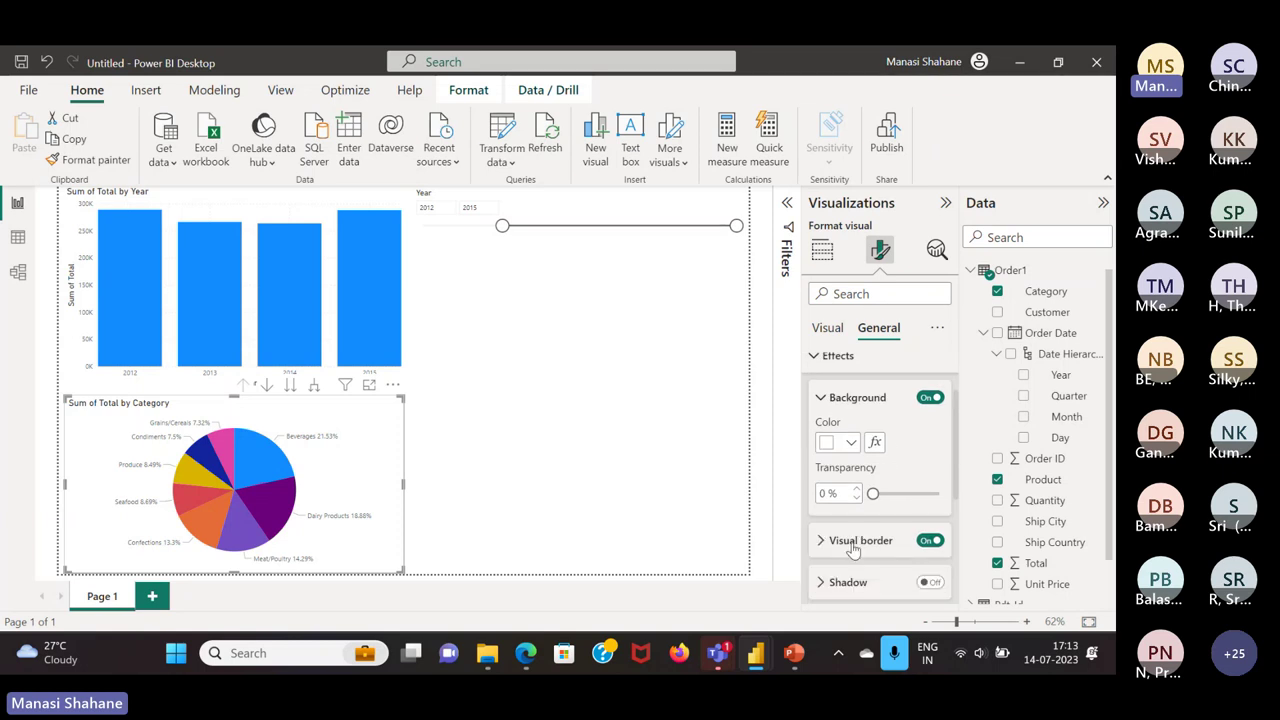
scroll(853, 550, down, 2)
scroll(850, 500, up, 5)
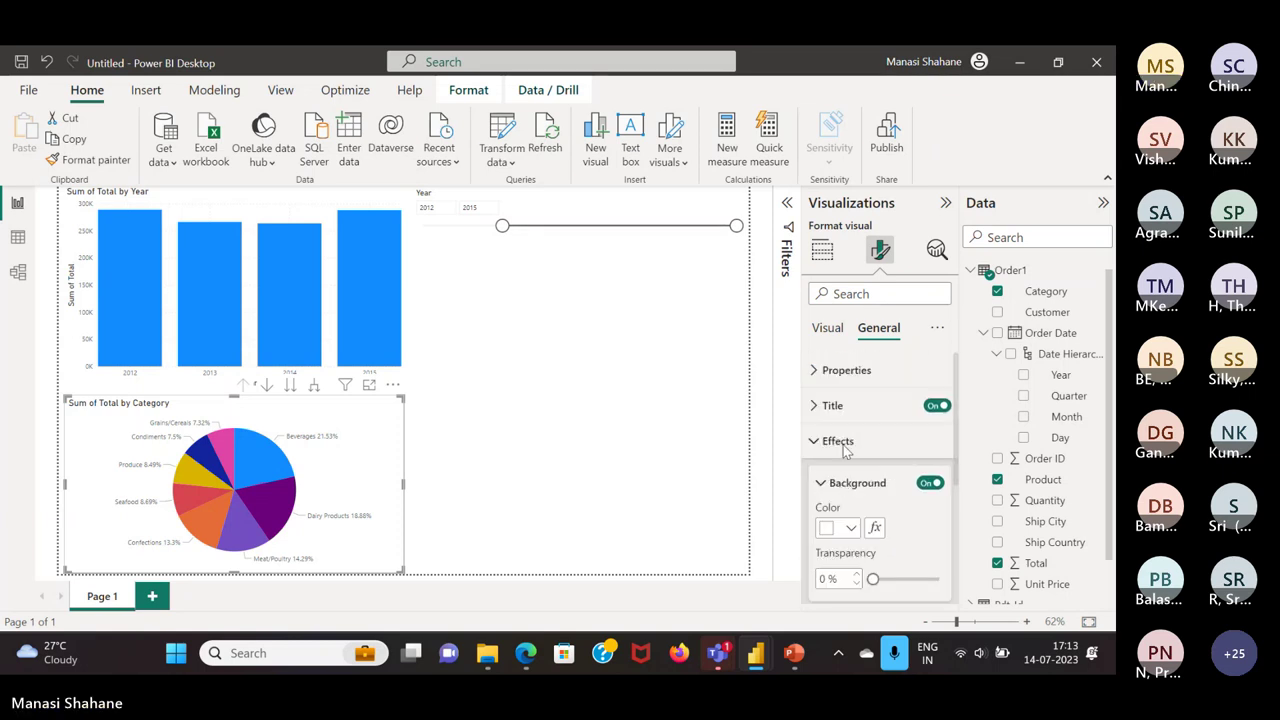
click(838, 410)
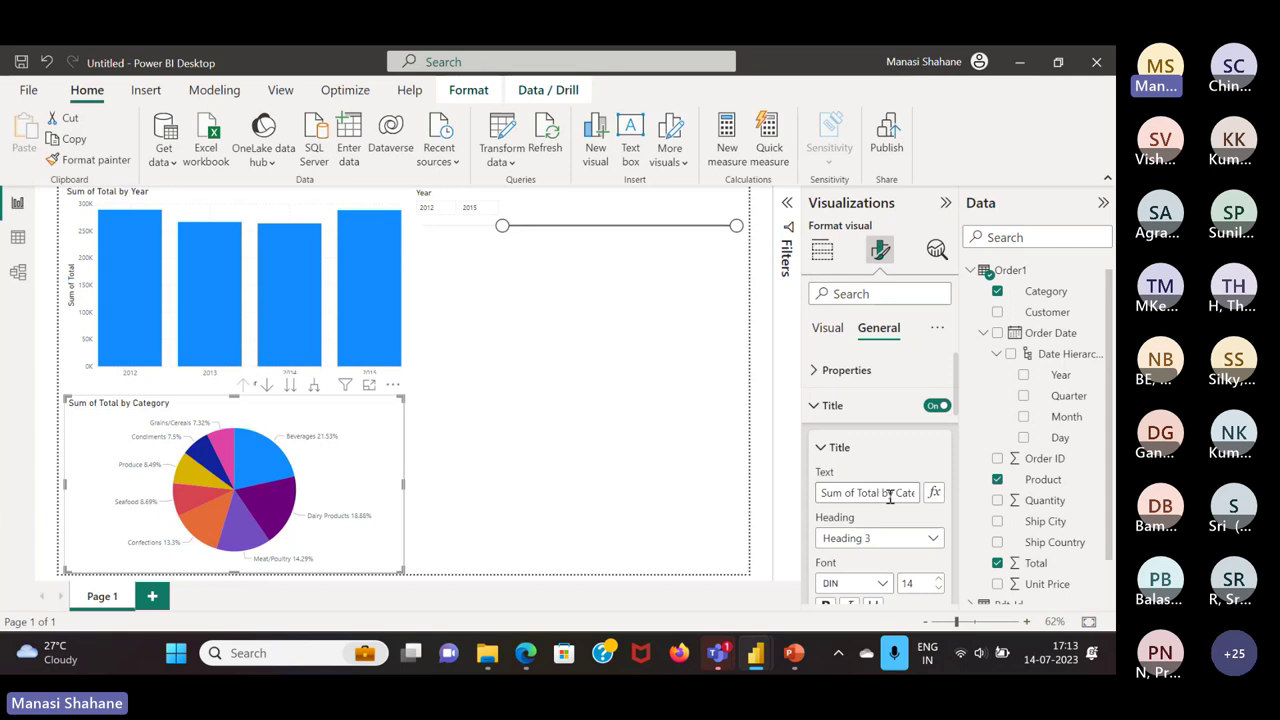
click(850, 408)
click(852, 441)
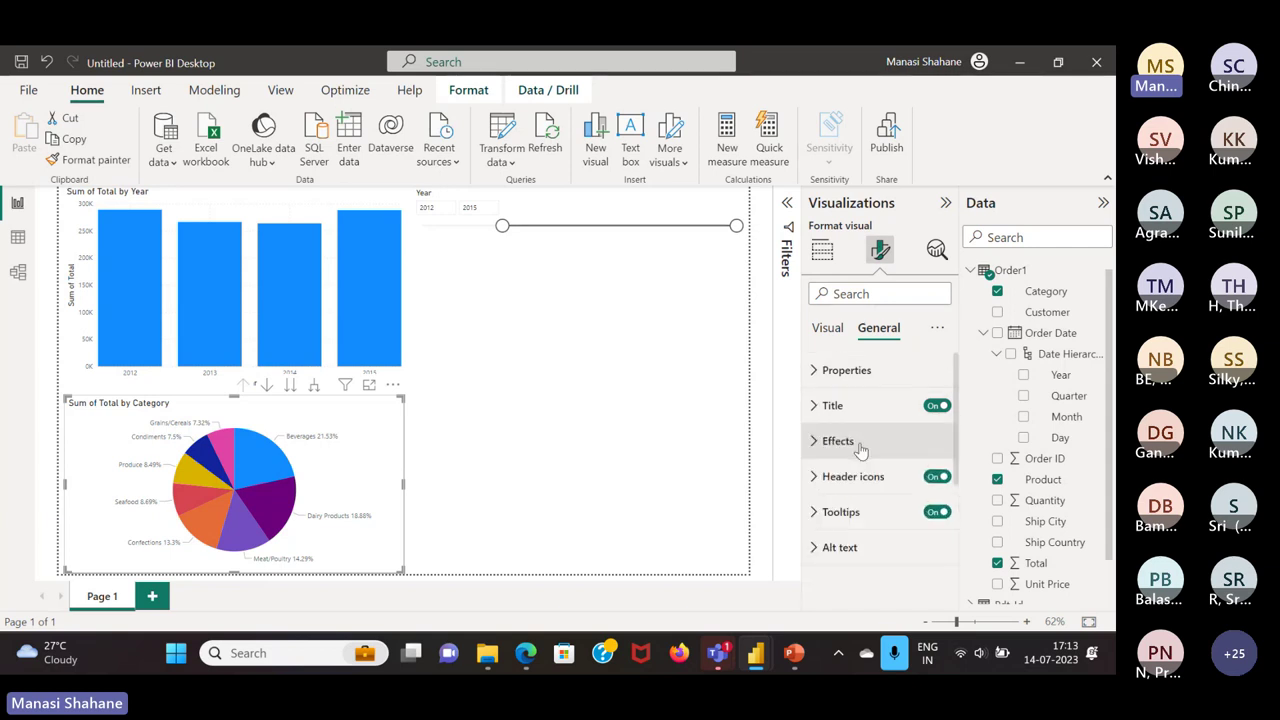
click(624, 402)
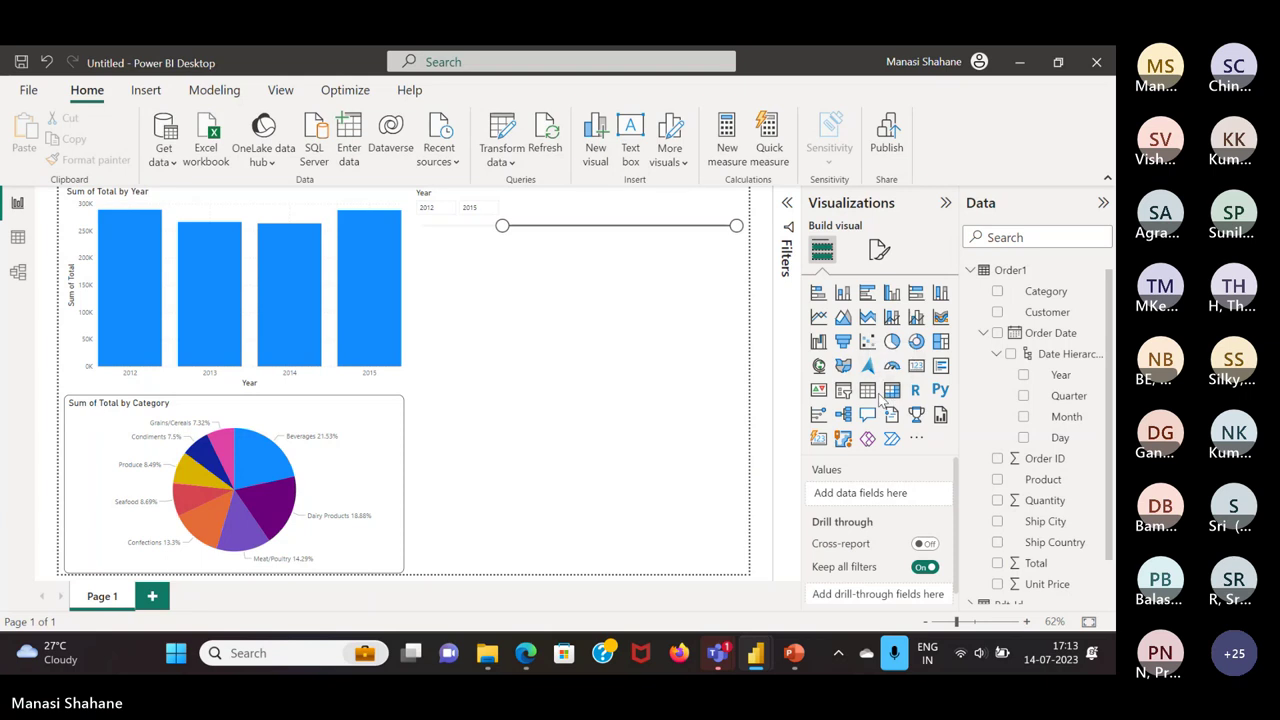
Add a table of Customer and Sum of Total, sorted largest first
click(891, 391)
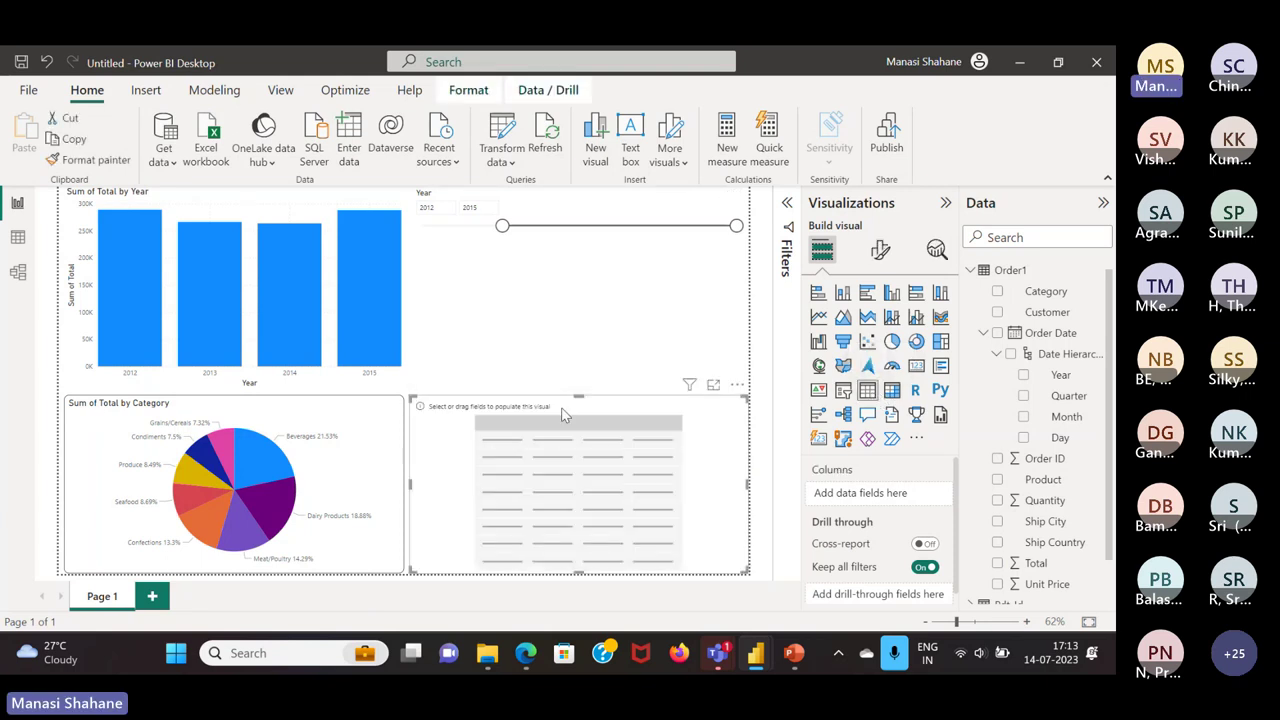
scroll(1084, 455, down, 1)
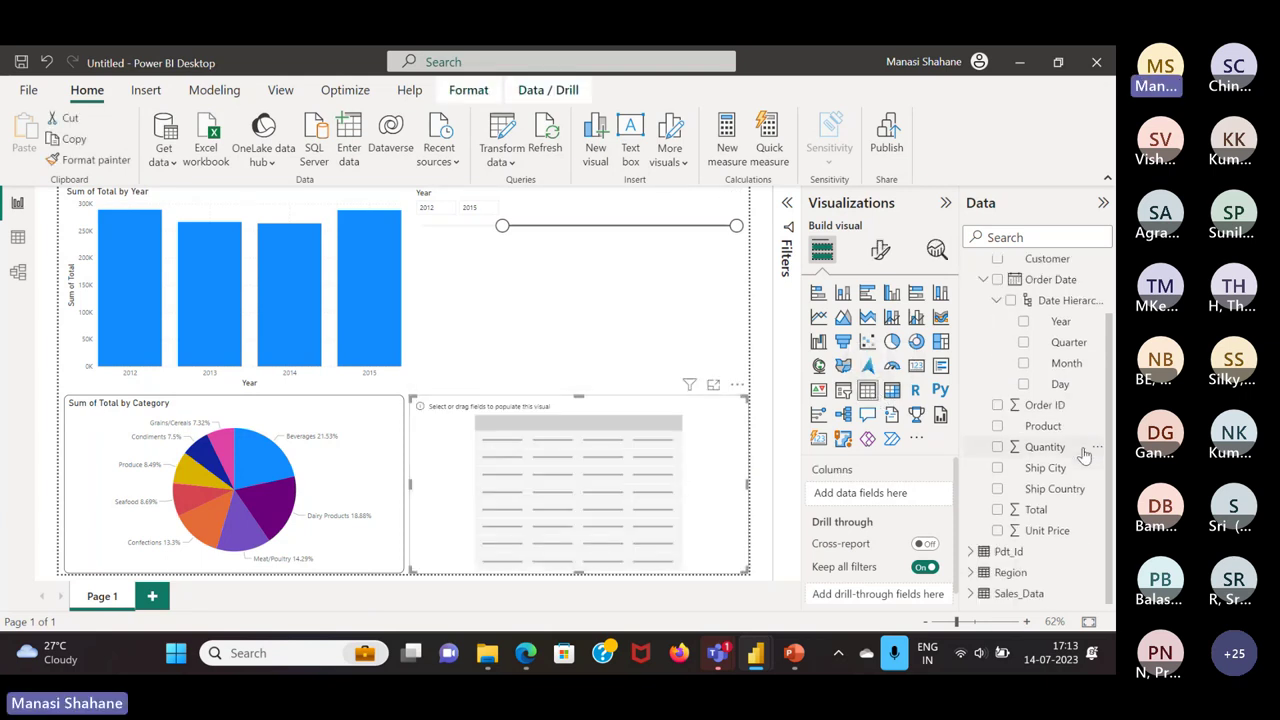
scroll(1084, 455, up, 2)
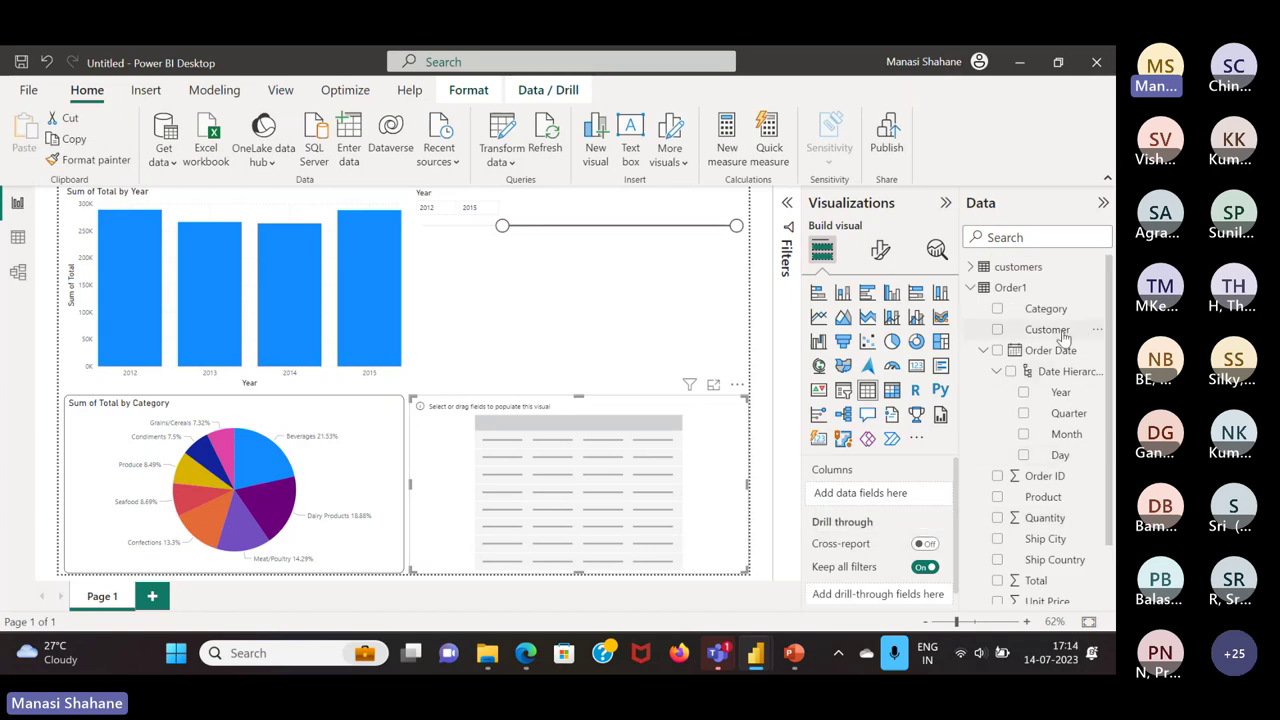
drag(1063, 338, 868, 495)
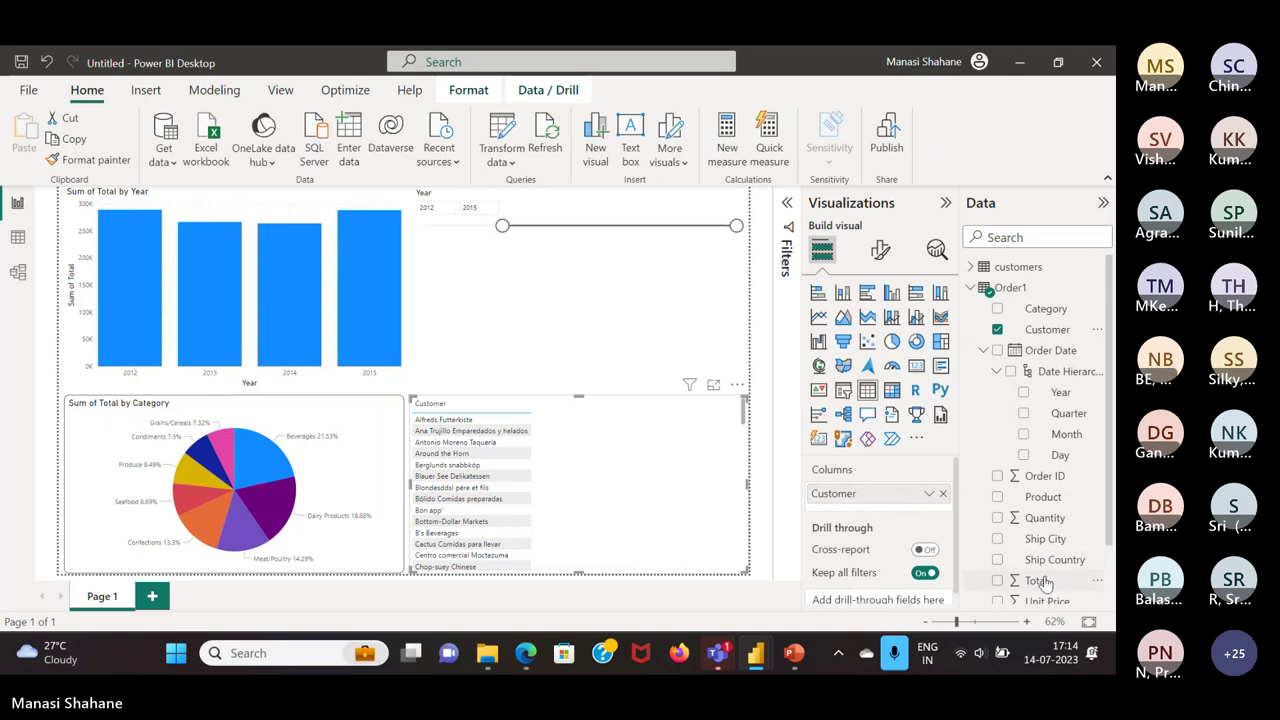
drag(1045, 582, 903, 514)
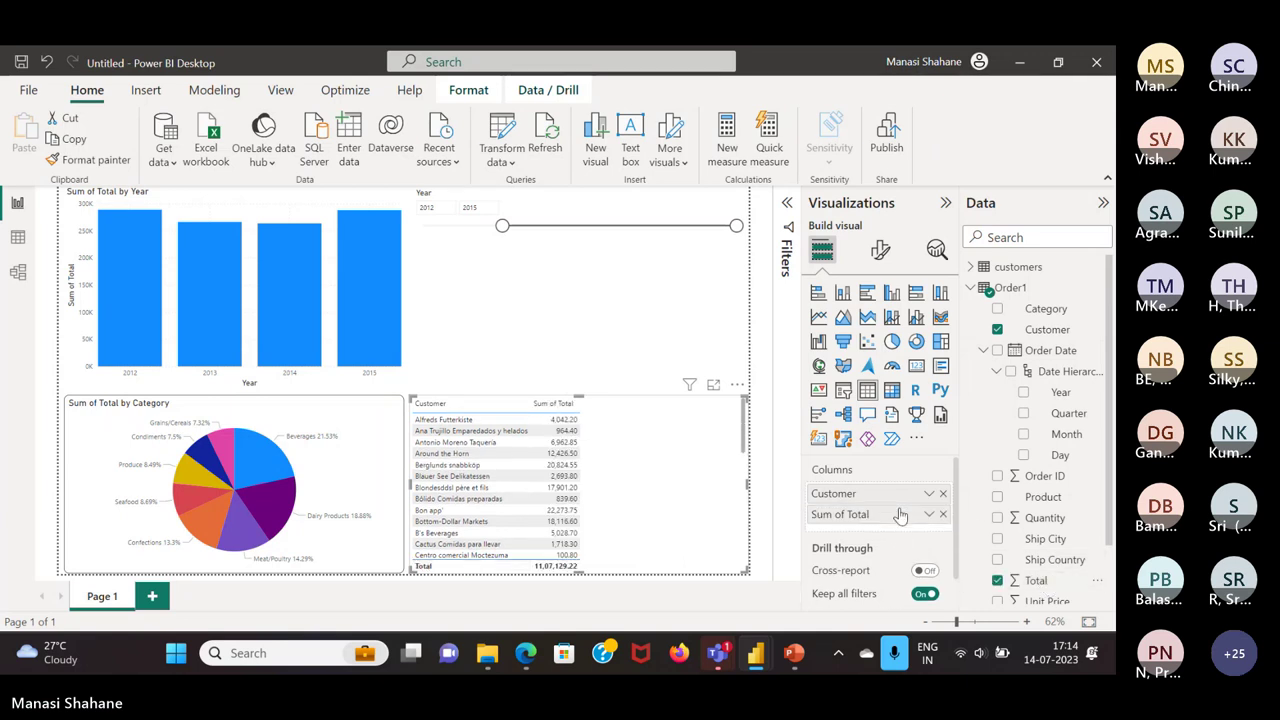
click(553, 404)
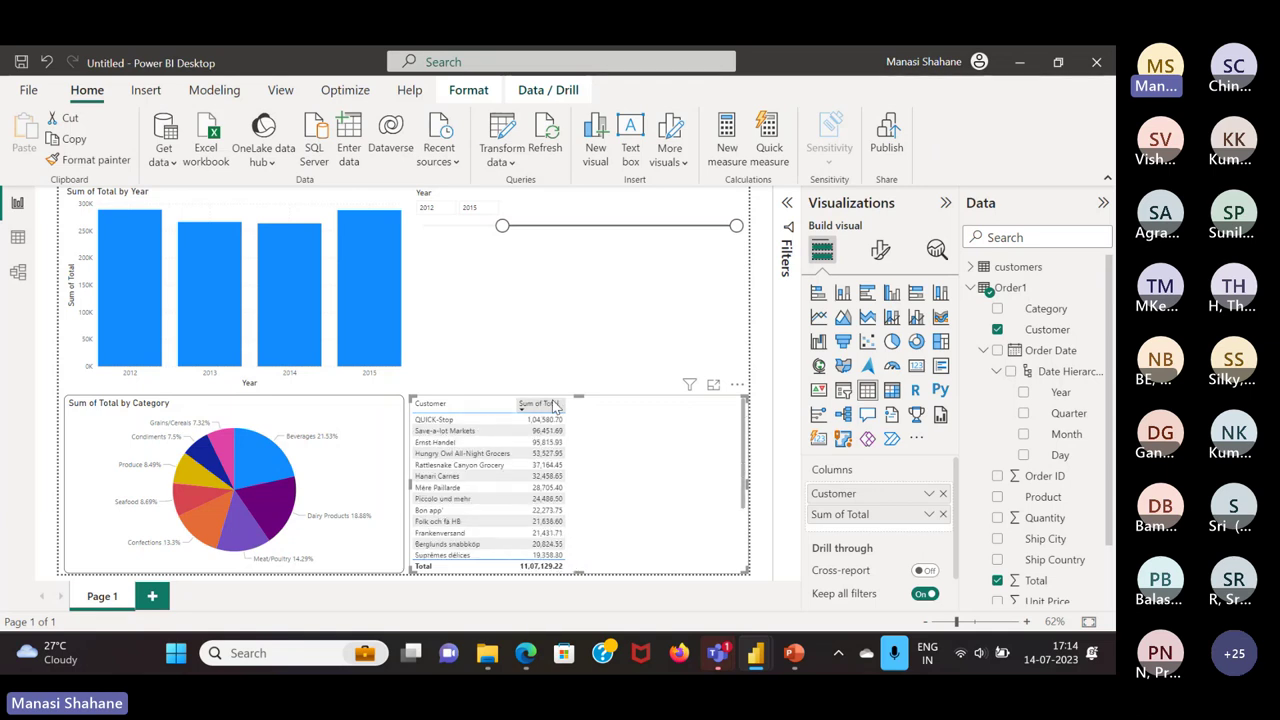
Convert the table to a matrix with Year columns and enlarge it
click(891, 390)
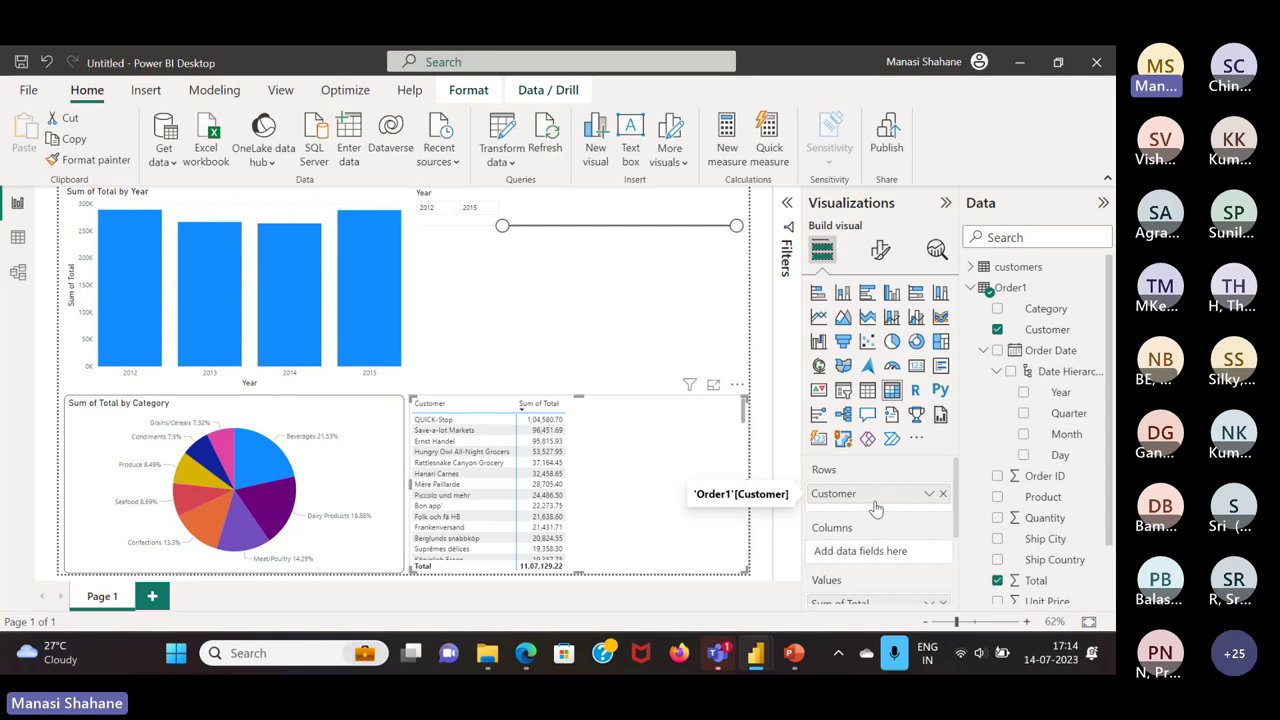
scroll(883, 527, down, 1)
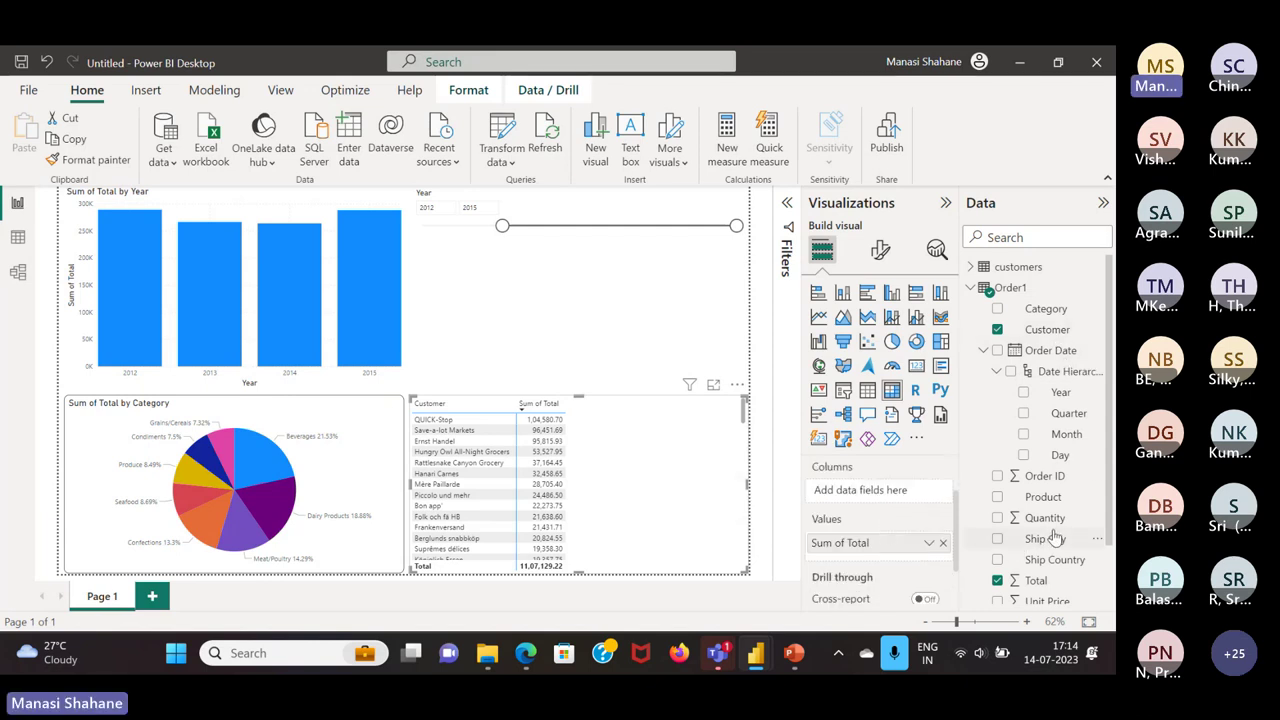
drag(1059, 562, 912, 502)
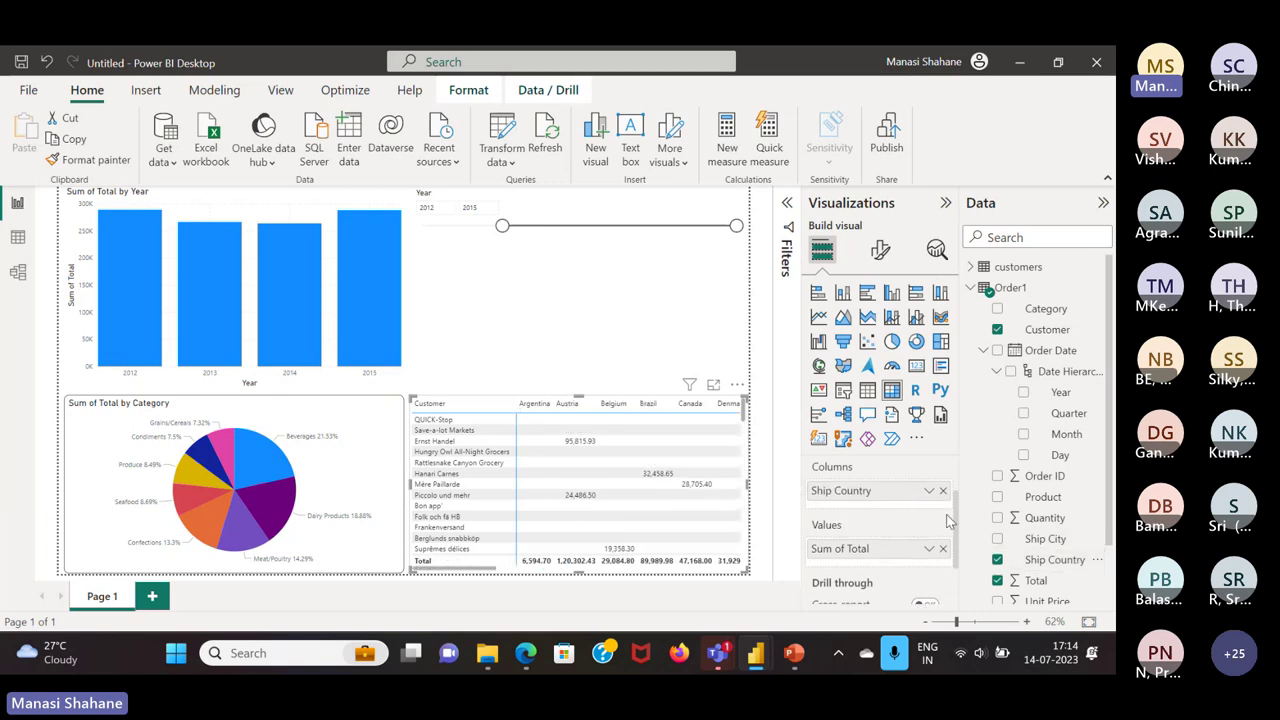
click(942, 490)
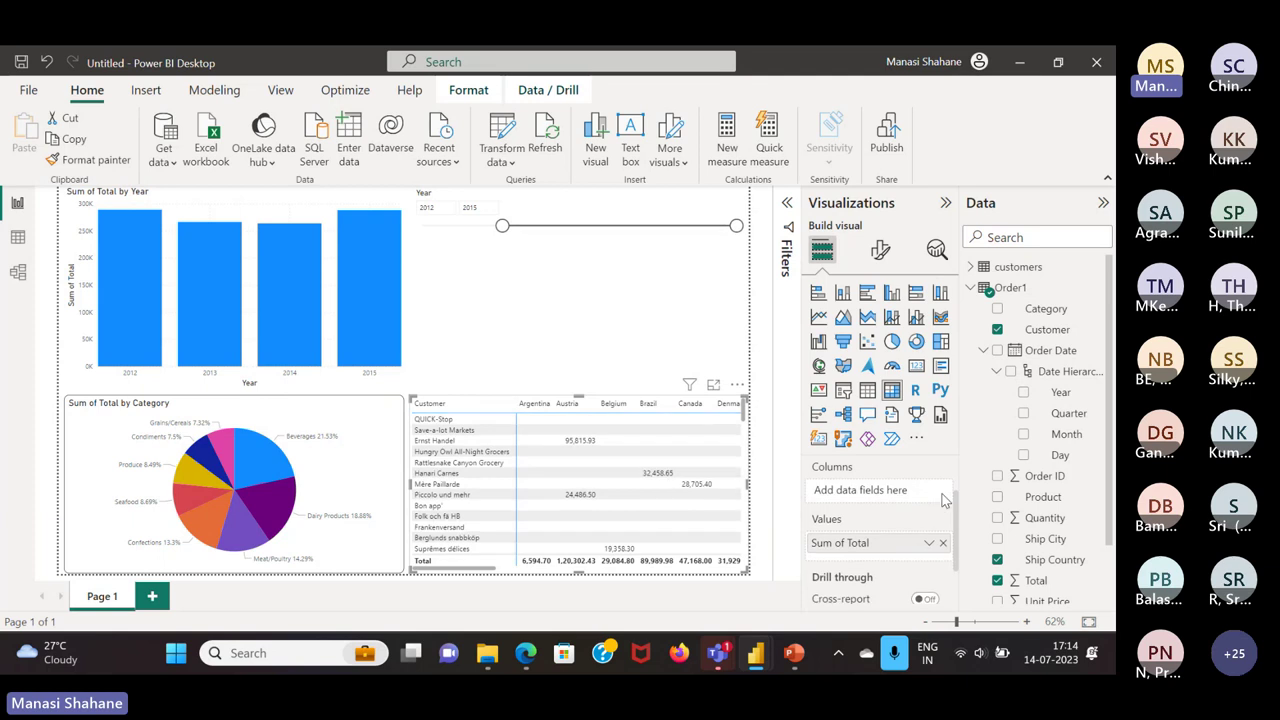
drag(903, 545, 900, 545)
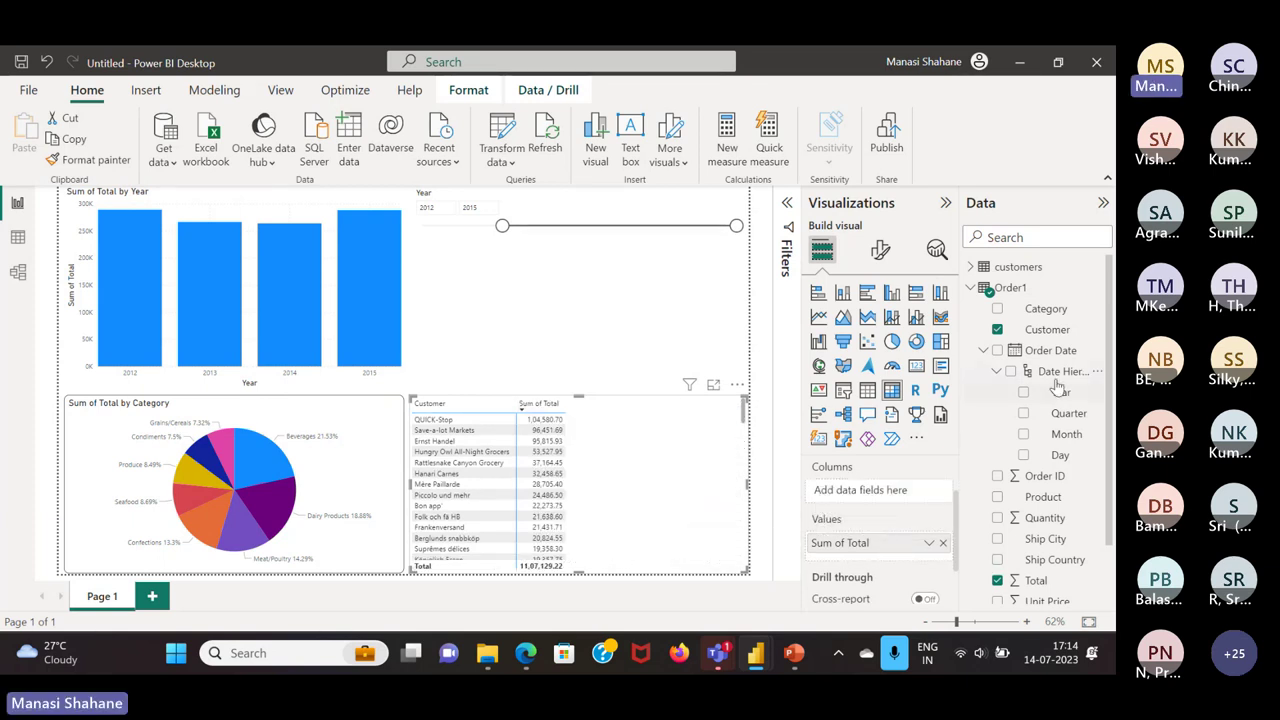
drag(1063, 403, 908, 512)
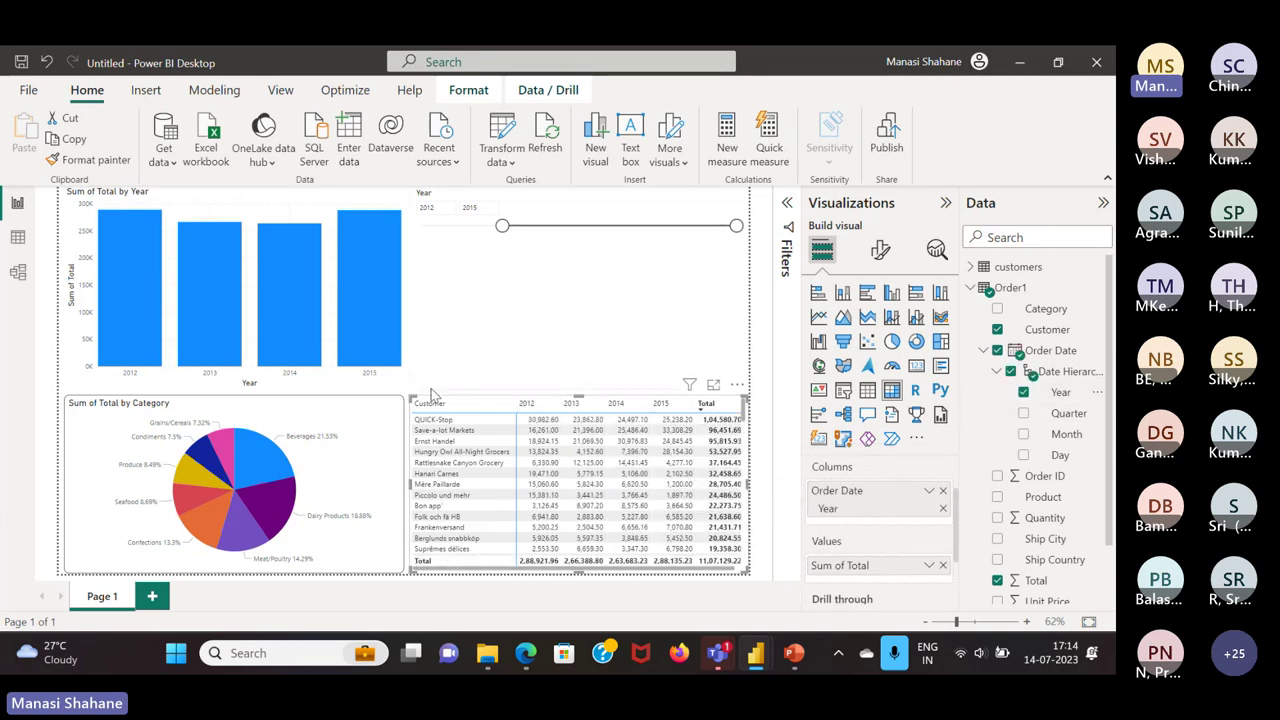
drag(410, 398, 408, 404)
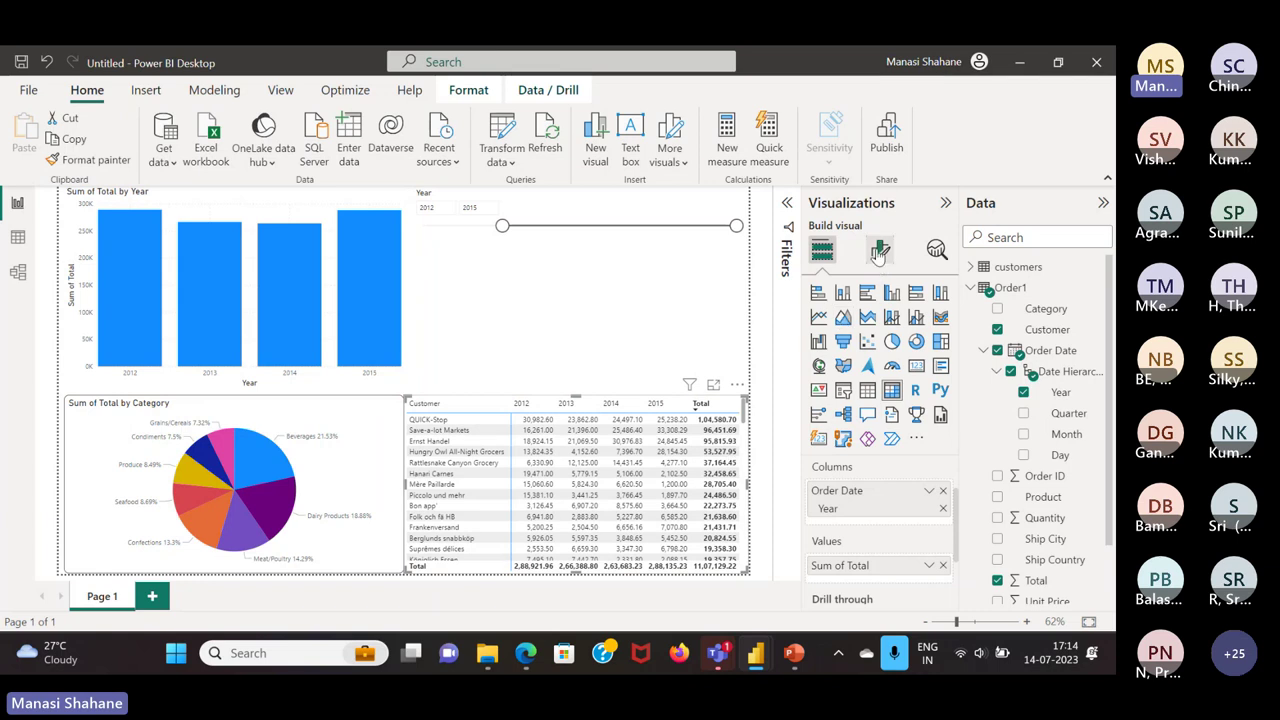
click(879, 250)
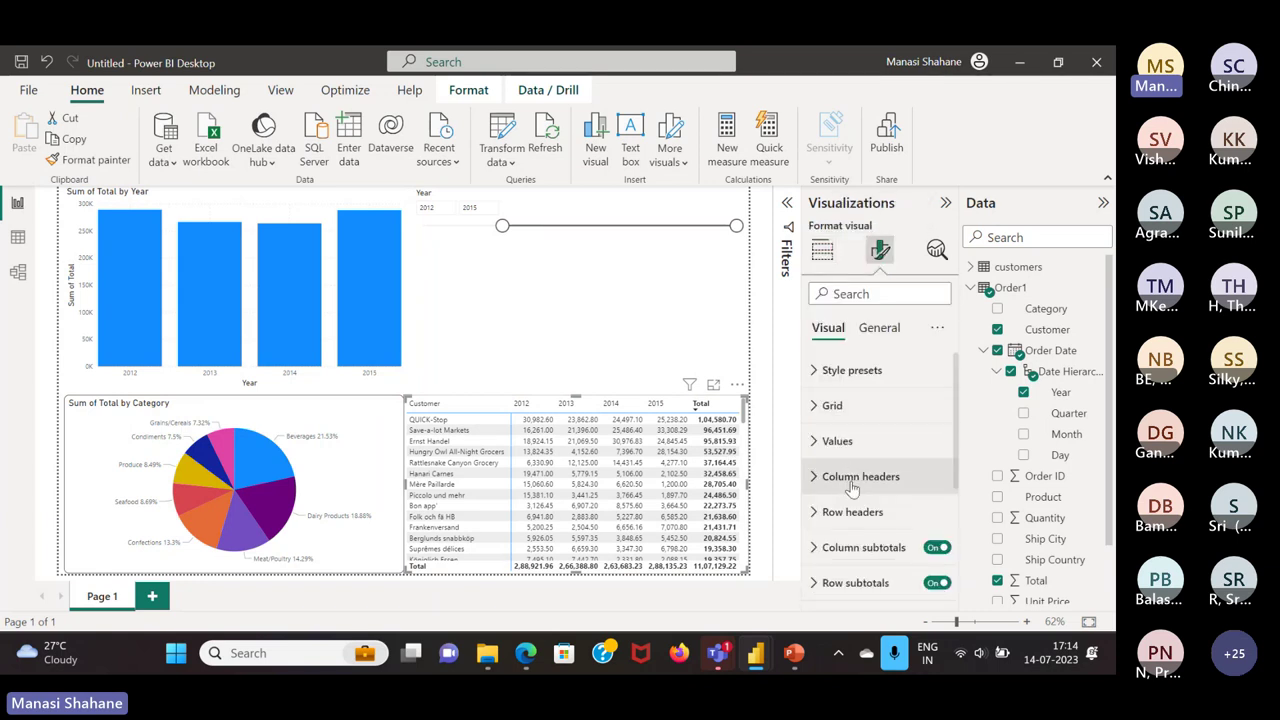
click(936, 547)
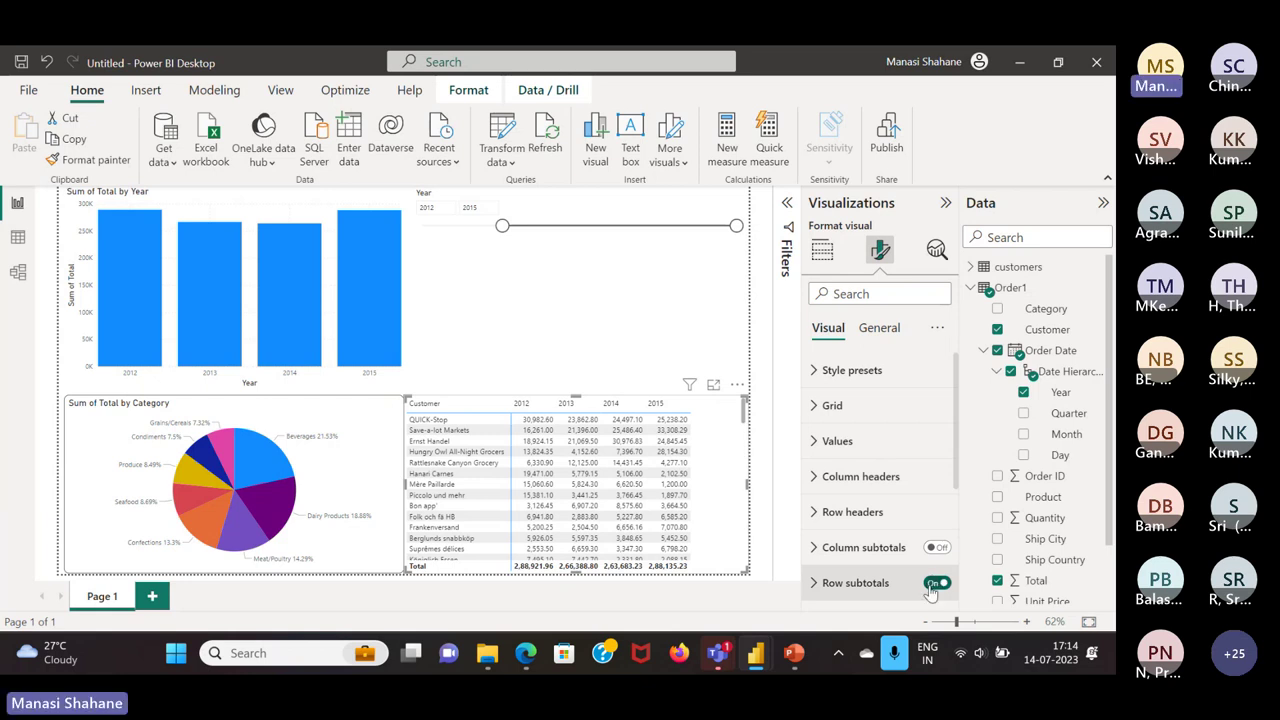
click(934, 583)
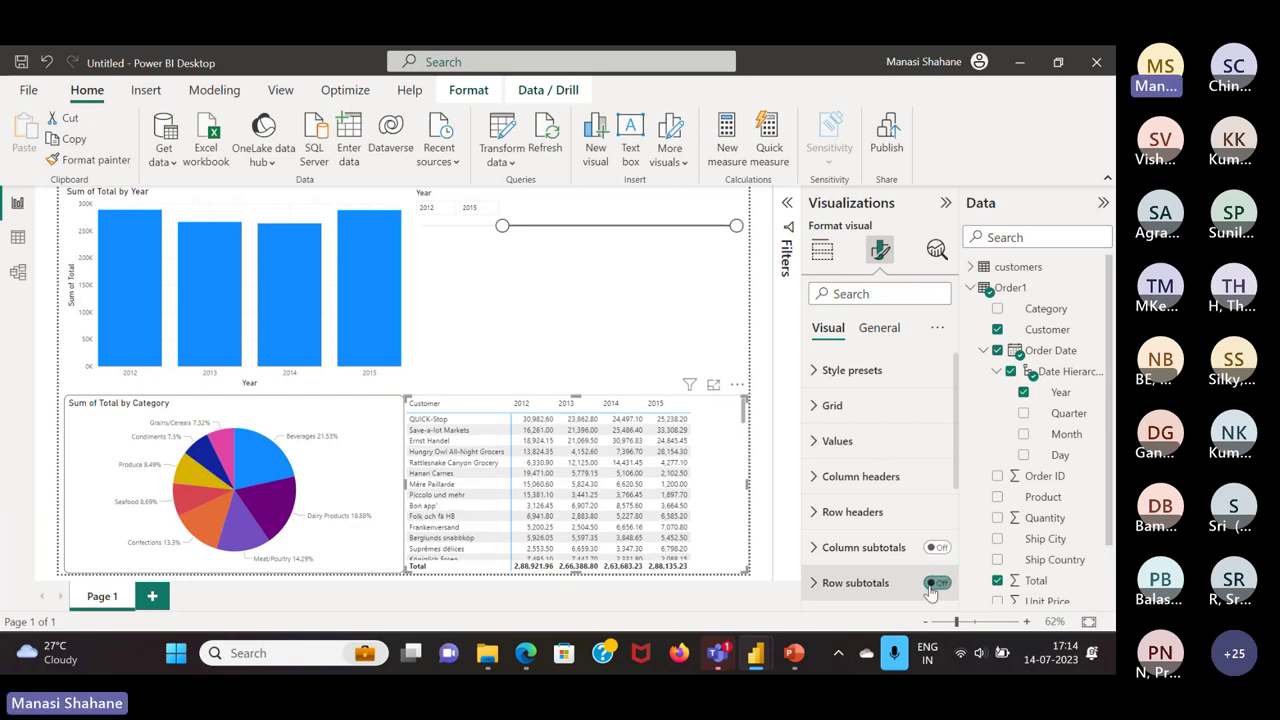
click(846, 441)
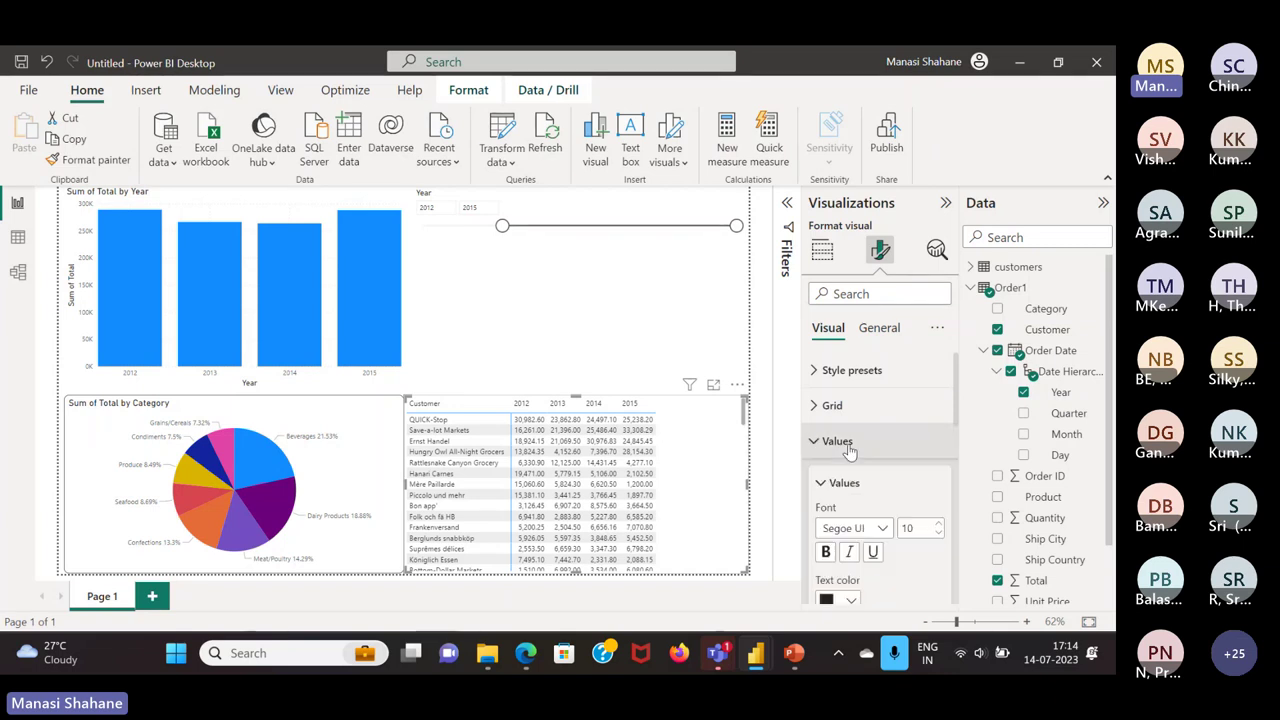
scroll(848, 445, down, 2)
scroll(885, 537, down, 1)
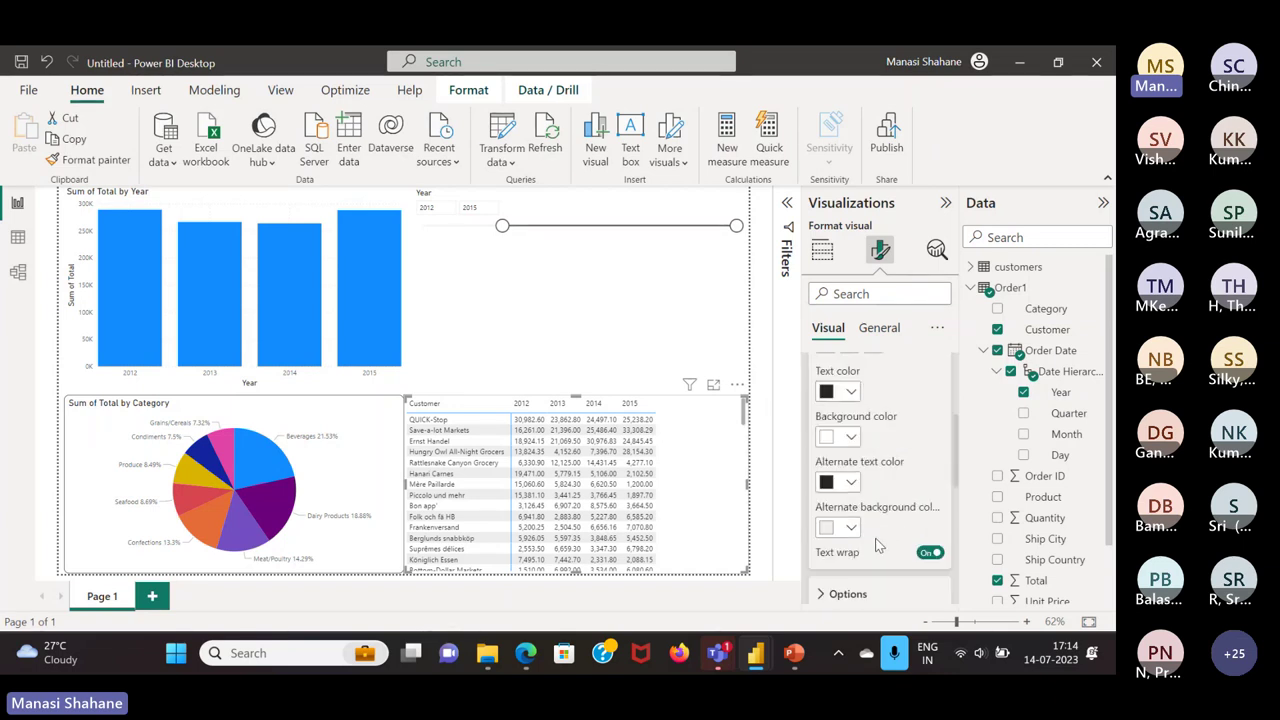
scroll(893, 421, up, 2)
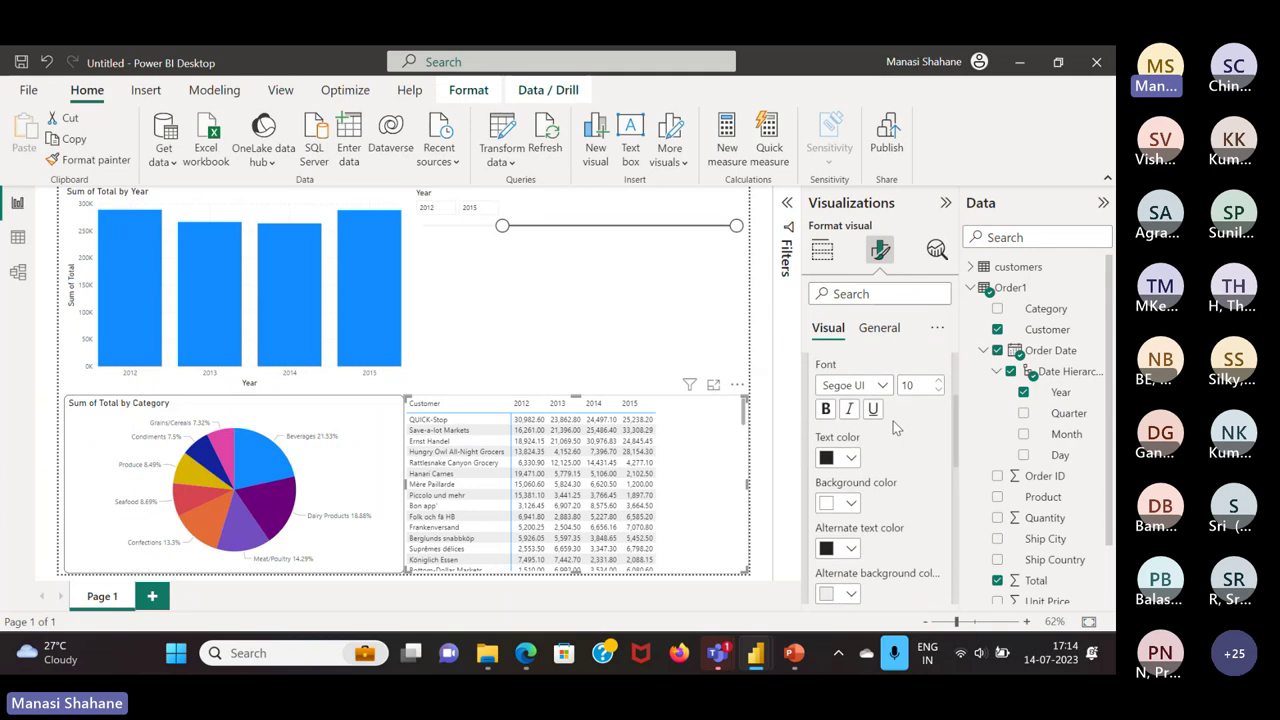
scroll(895, 428, up, 2)
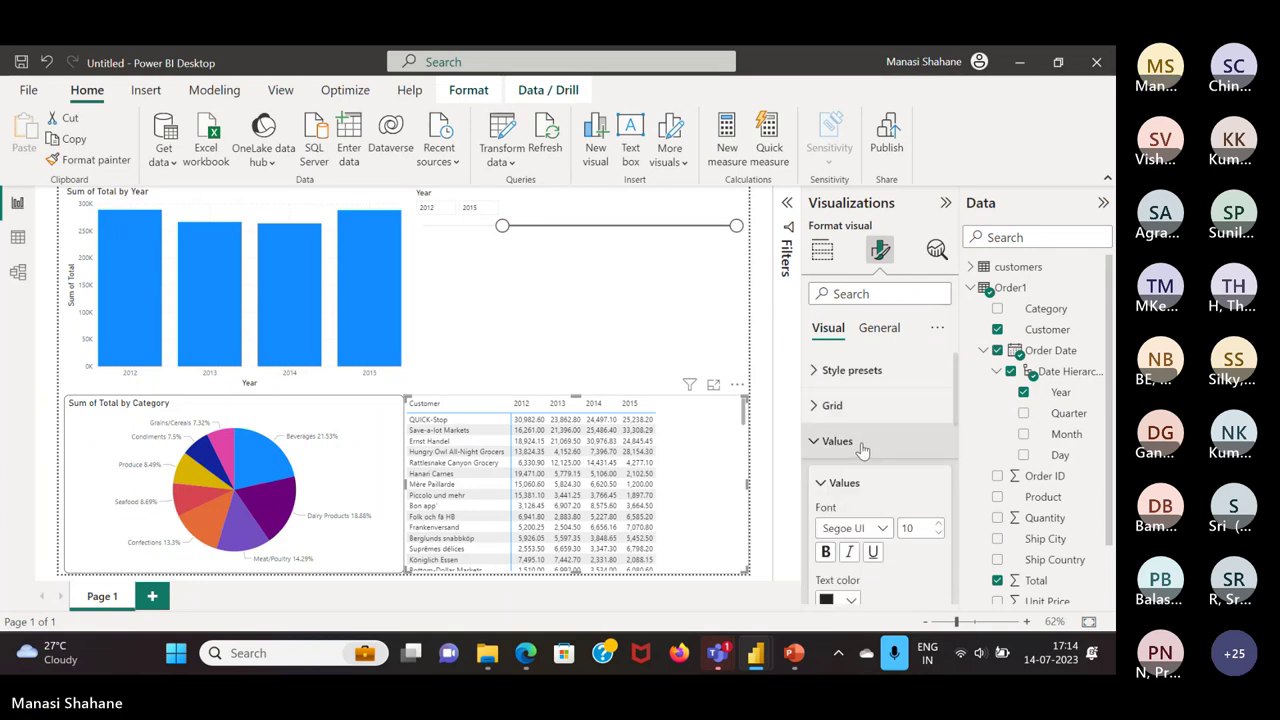
click(862, 443)
click(640, 444)
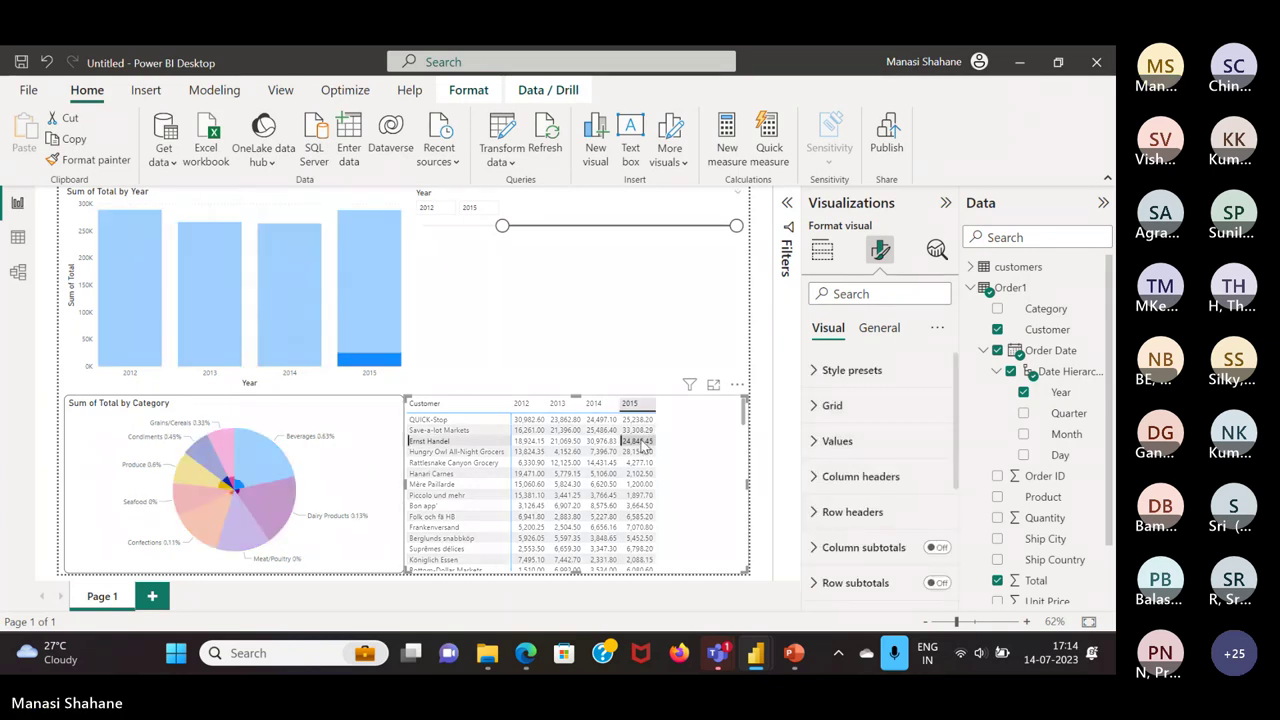
click(615, 270)
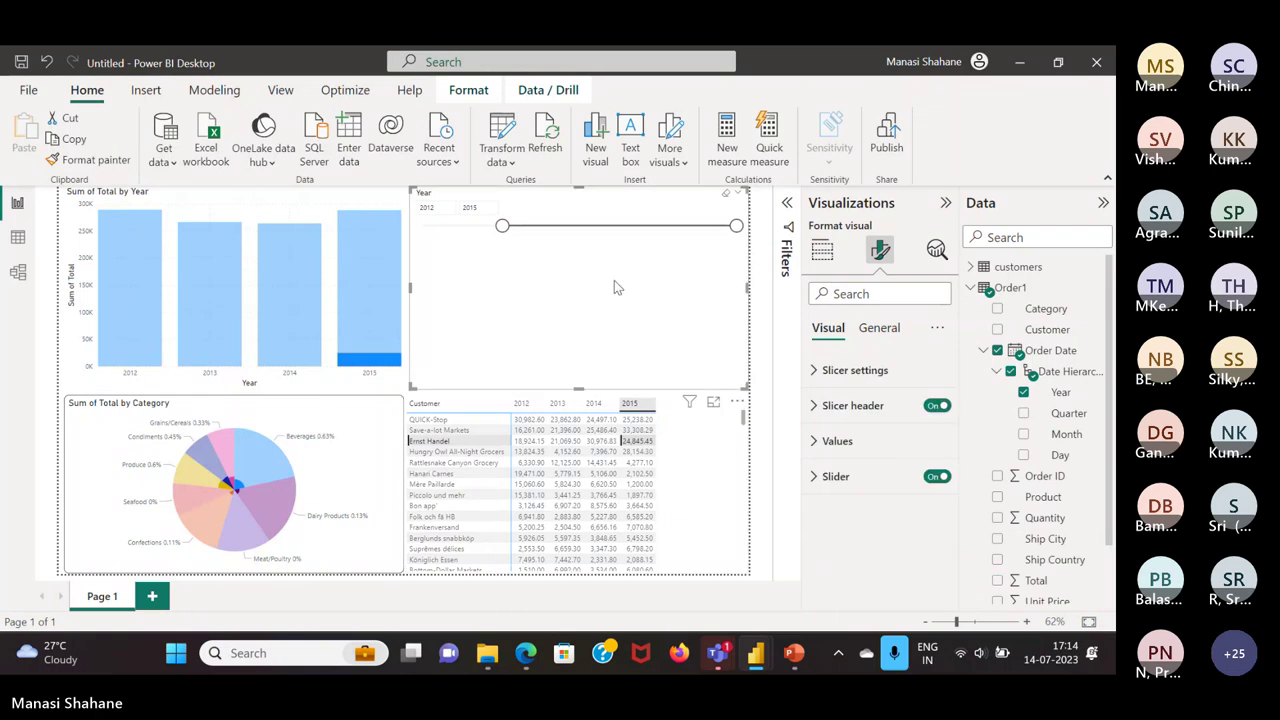
click(685, 452)
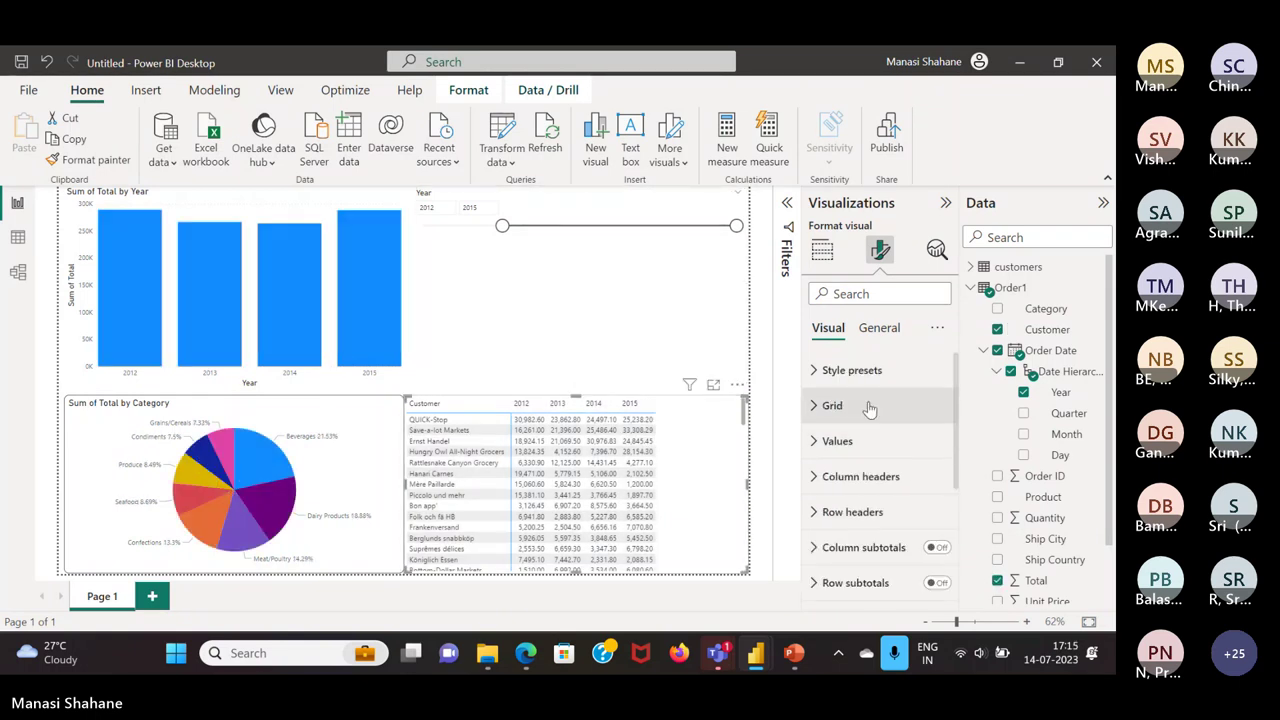
scroll(868, 480, down, 4)
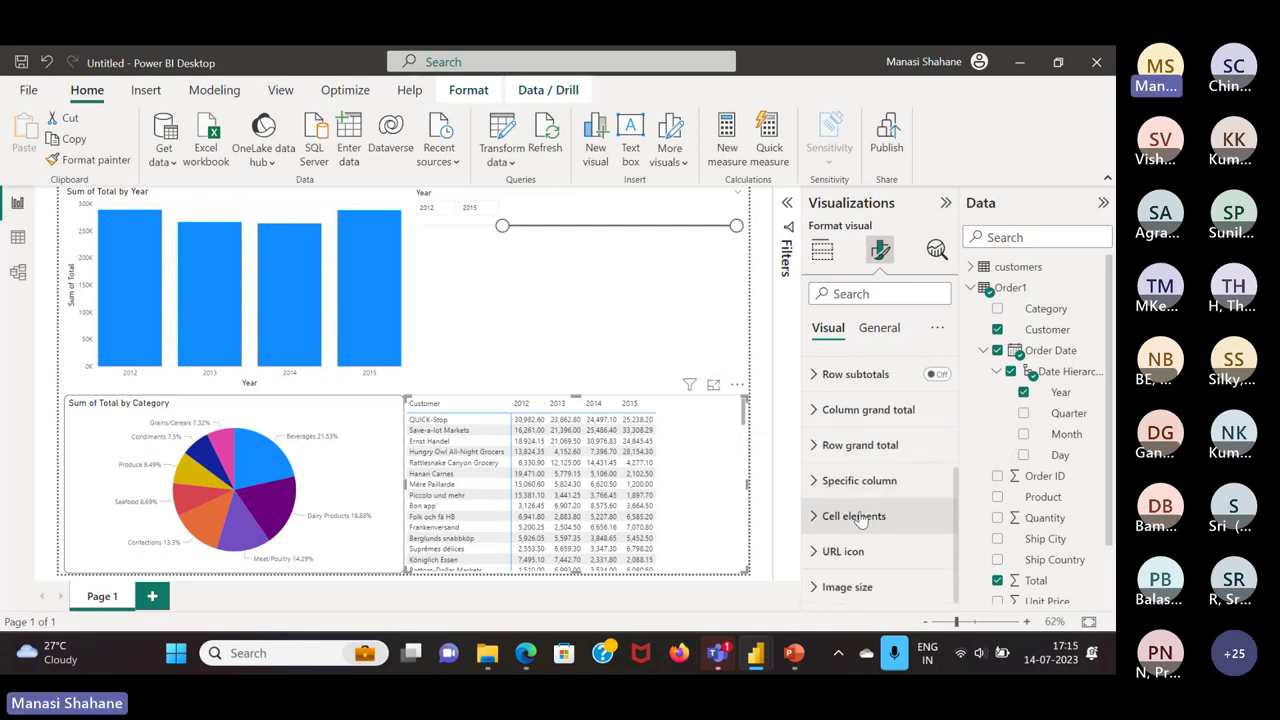
click(858, 516)
scroll(862, 530, down, 5)
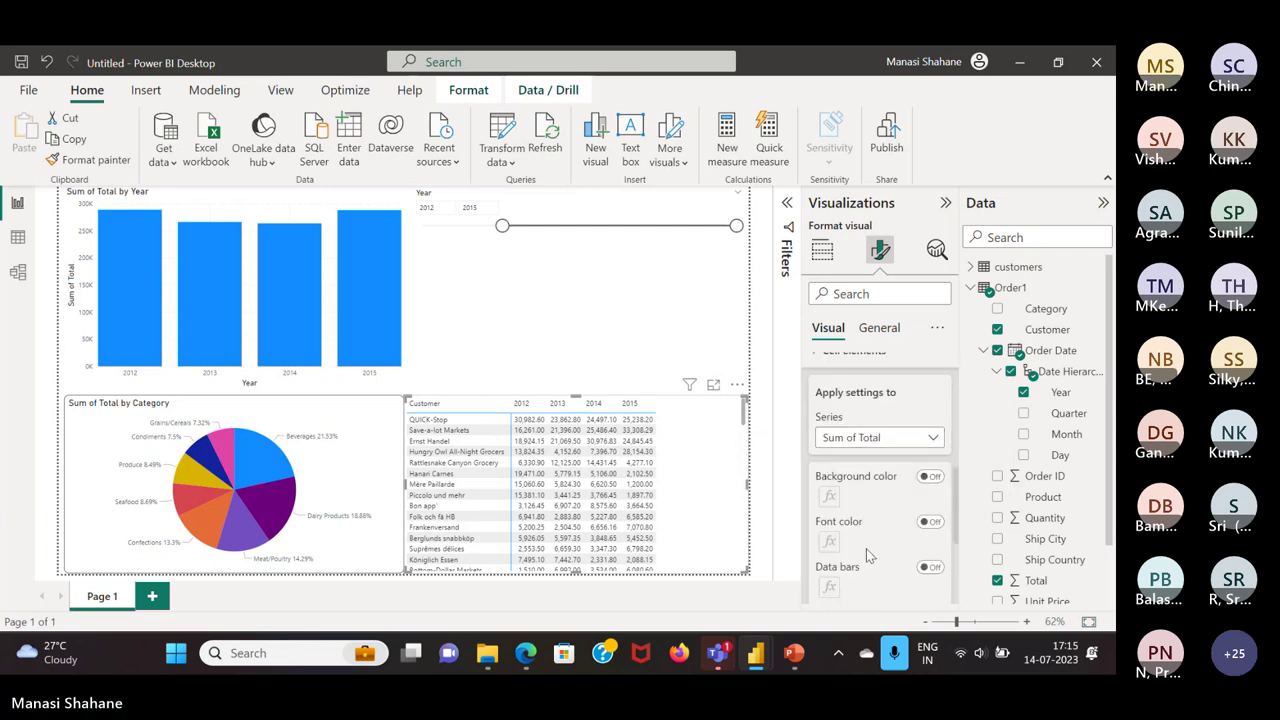
scroll(866, 548, down, 1)
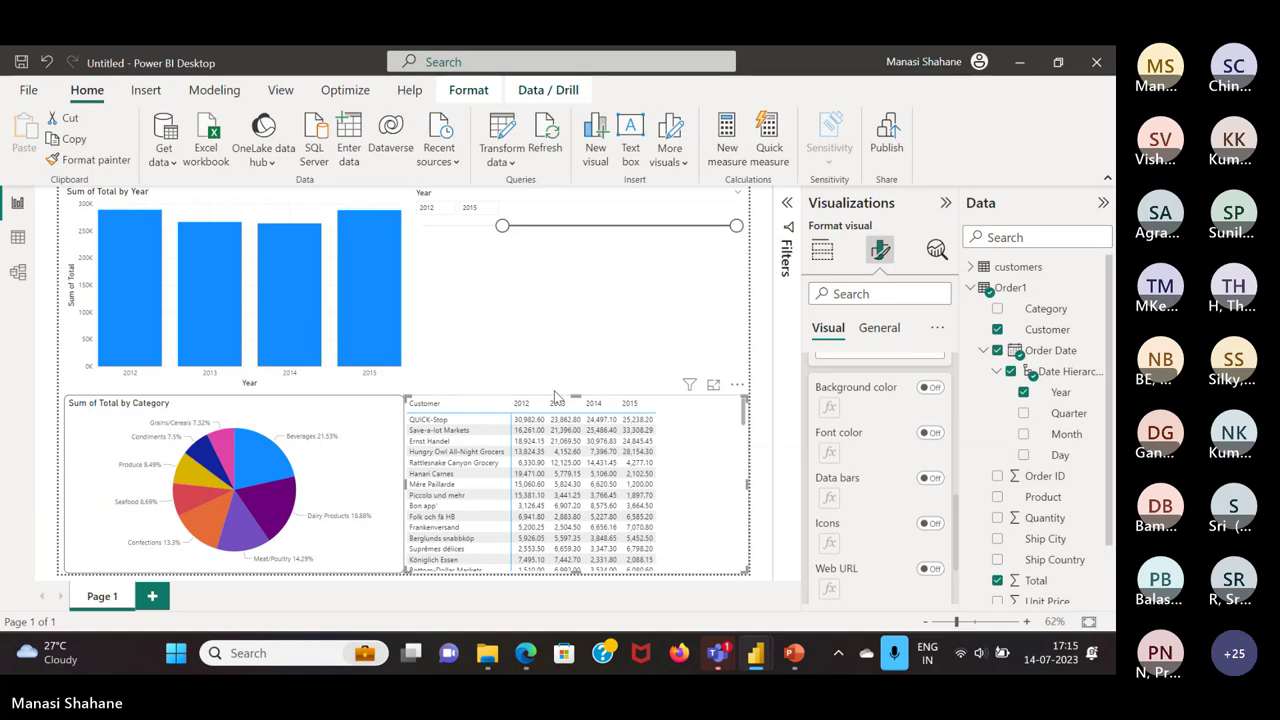
click(521, 410)
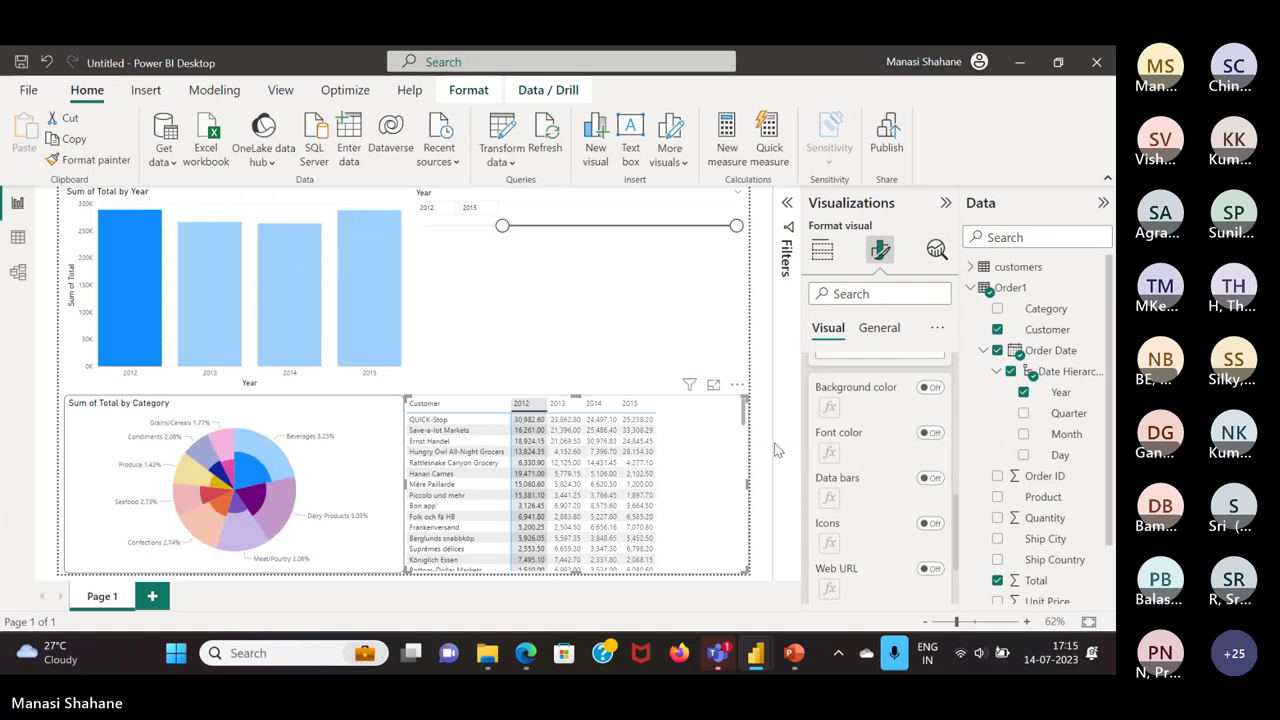
scroll(926, 456, down, 1)
scroll(926, 456, up, 3)
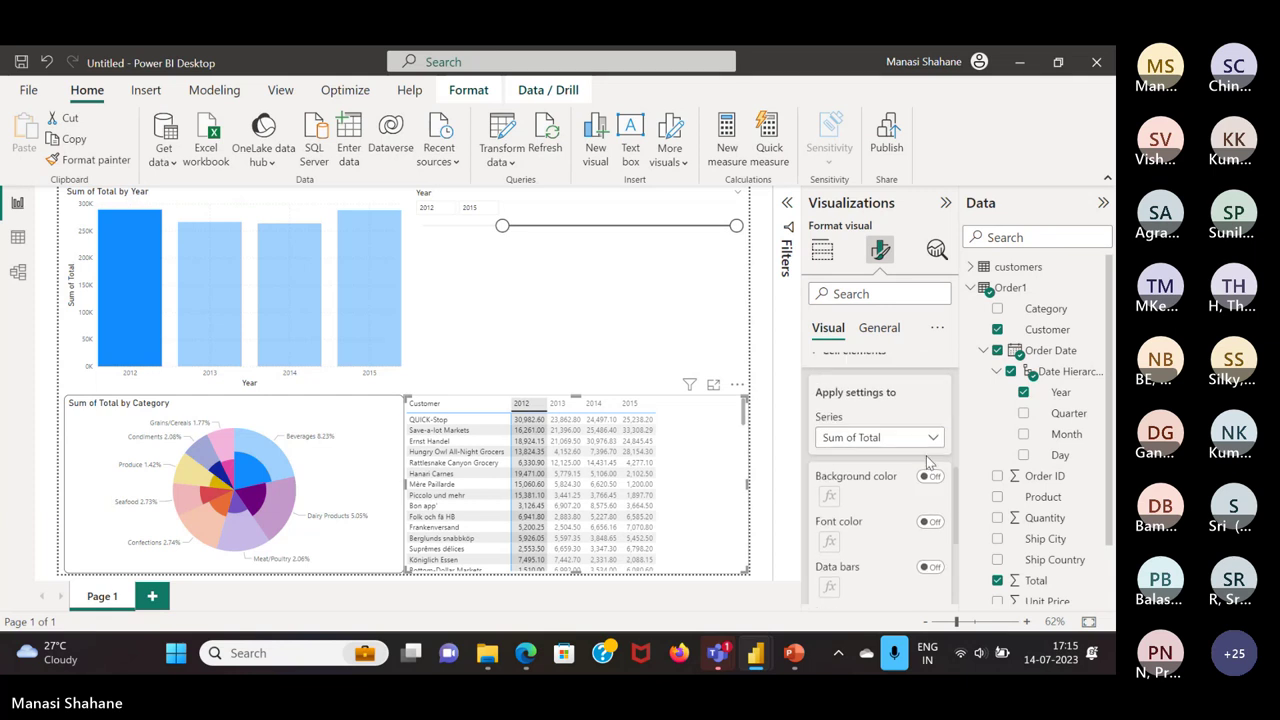
click(724, 483)
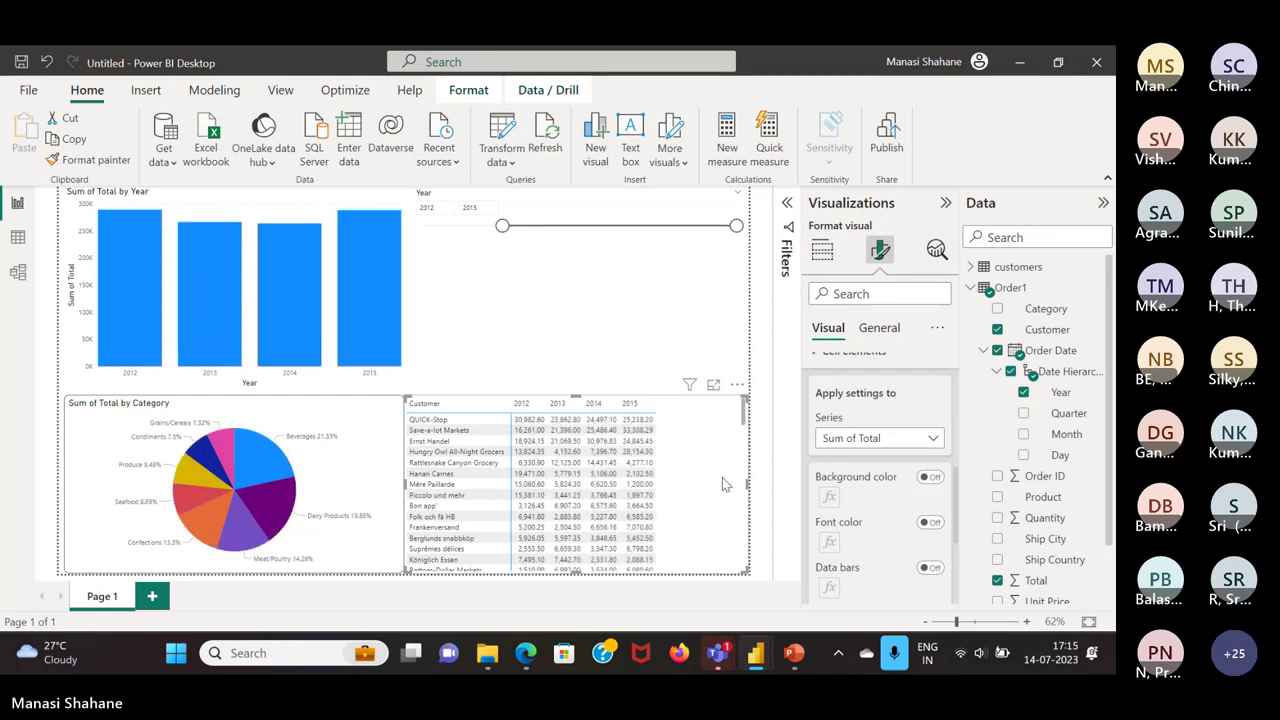
scroll(868, 420, up, 2)
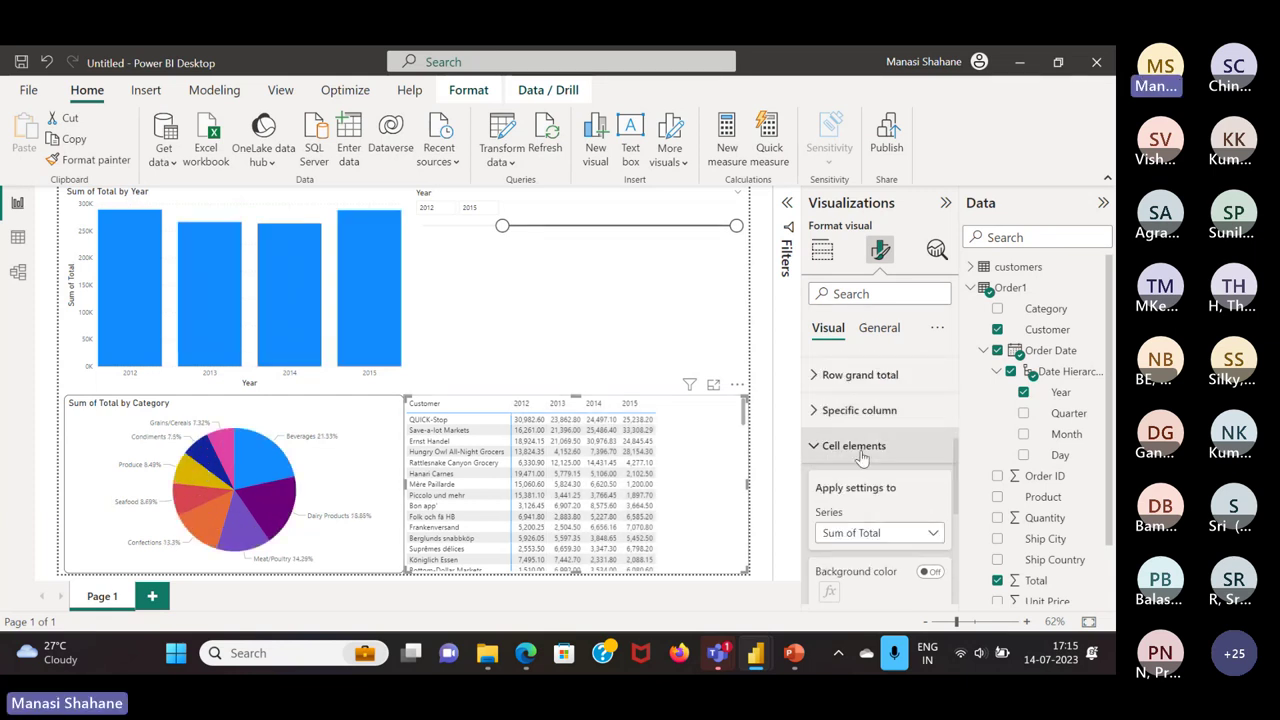
click(860, 450)
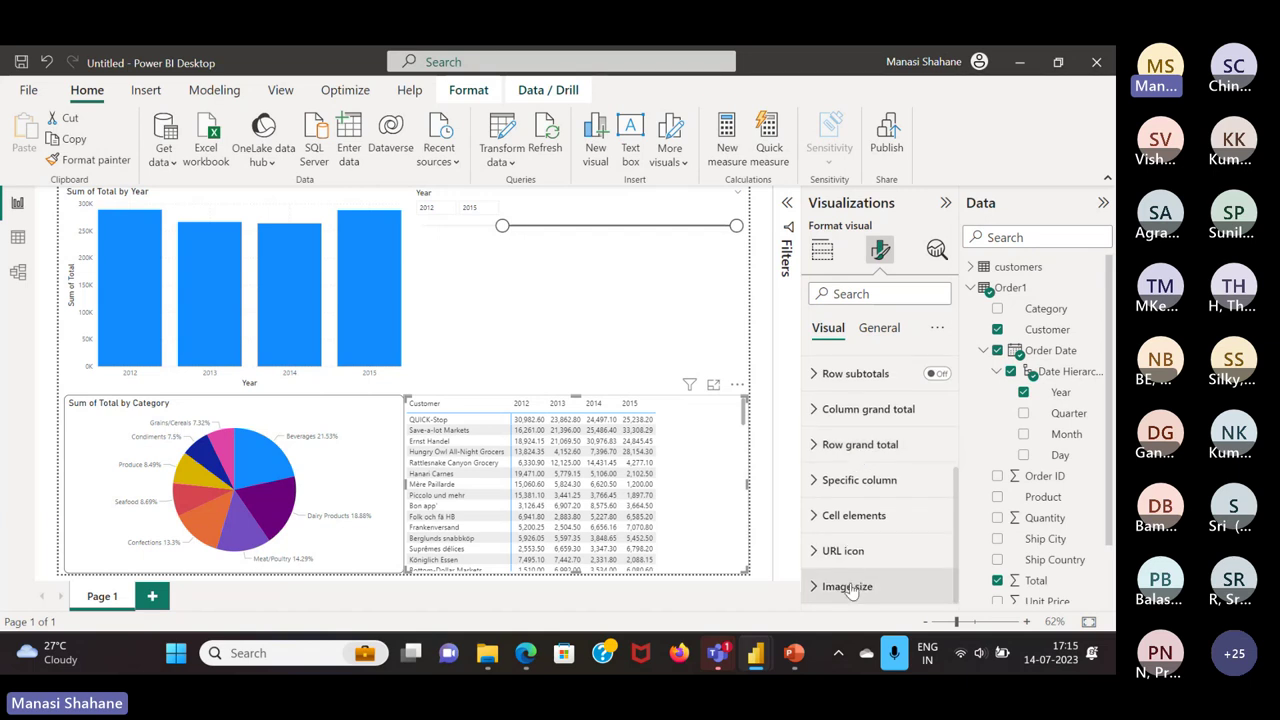
click(880, 330)
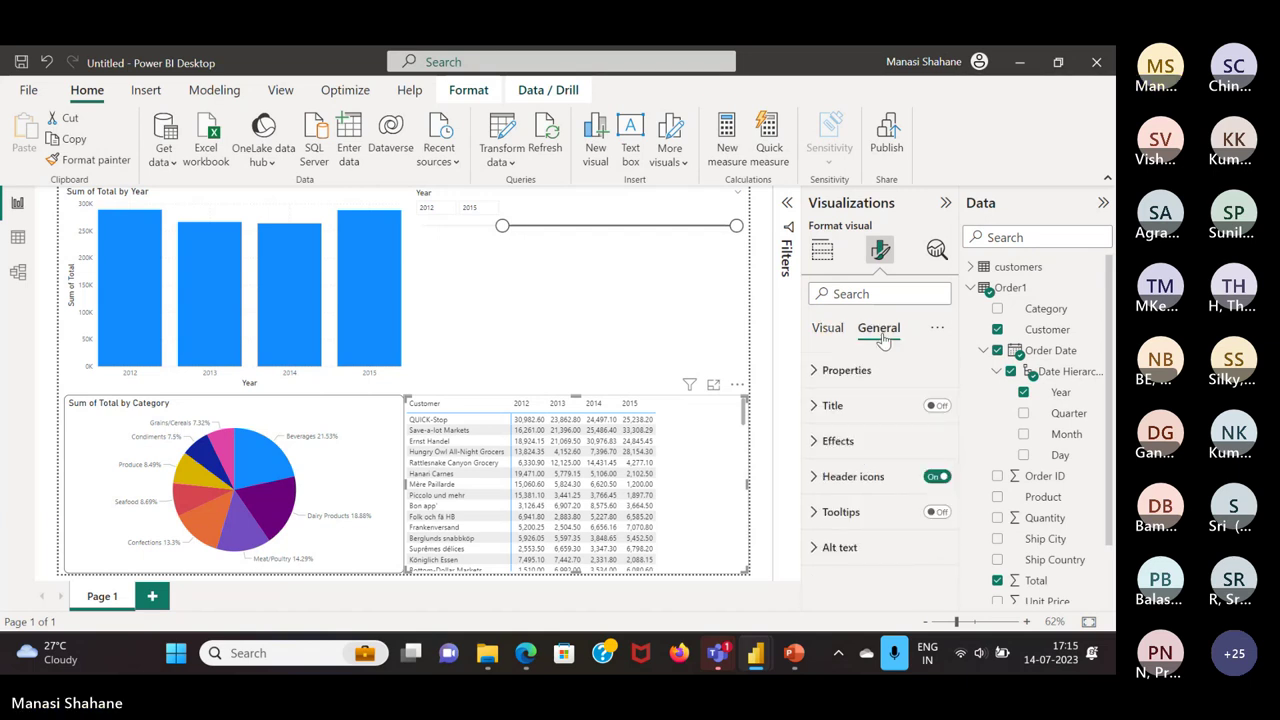
click(828, 328)
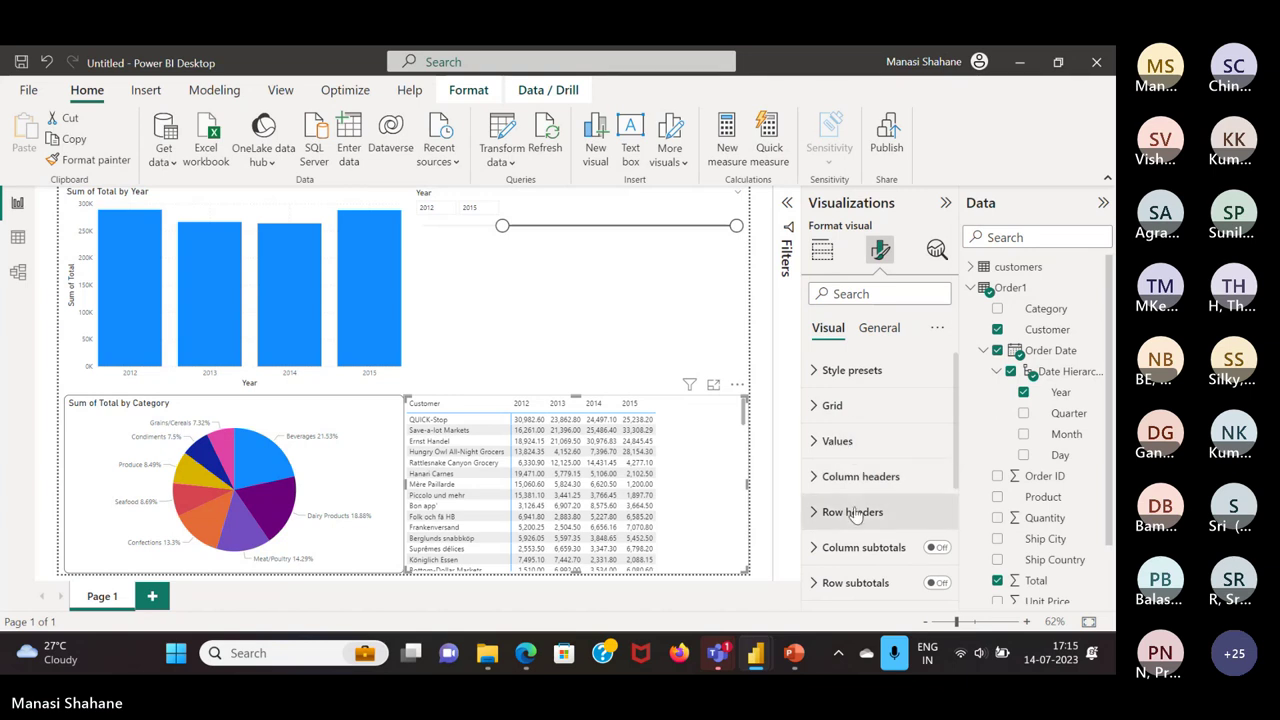
click(852, 511)
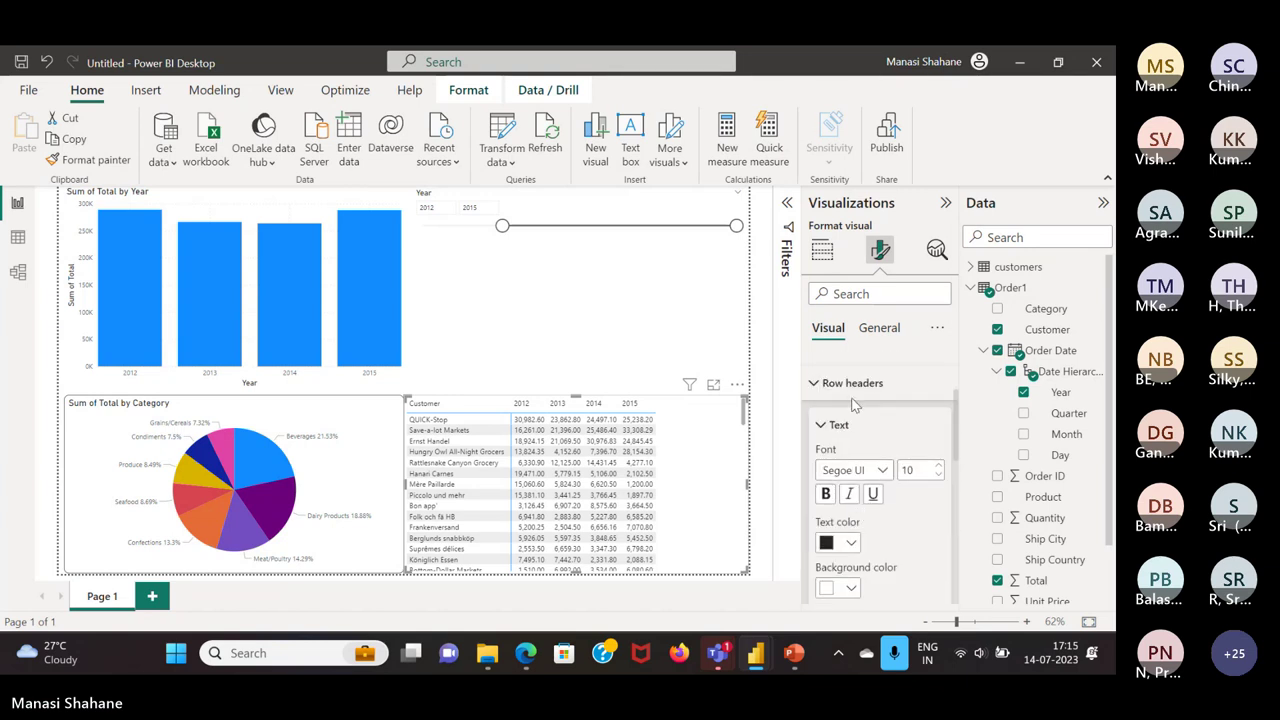
click(852, 386)
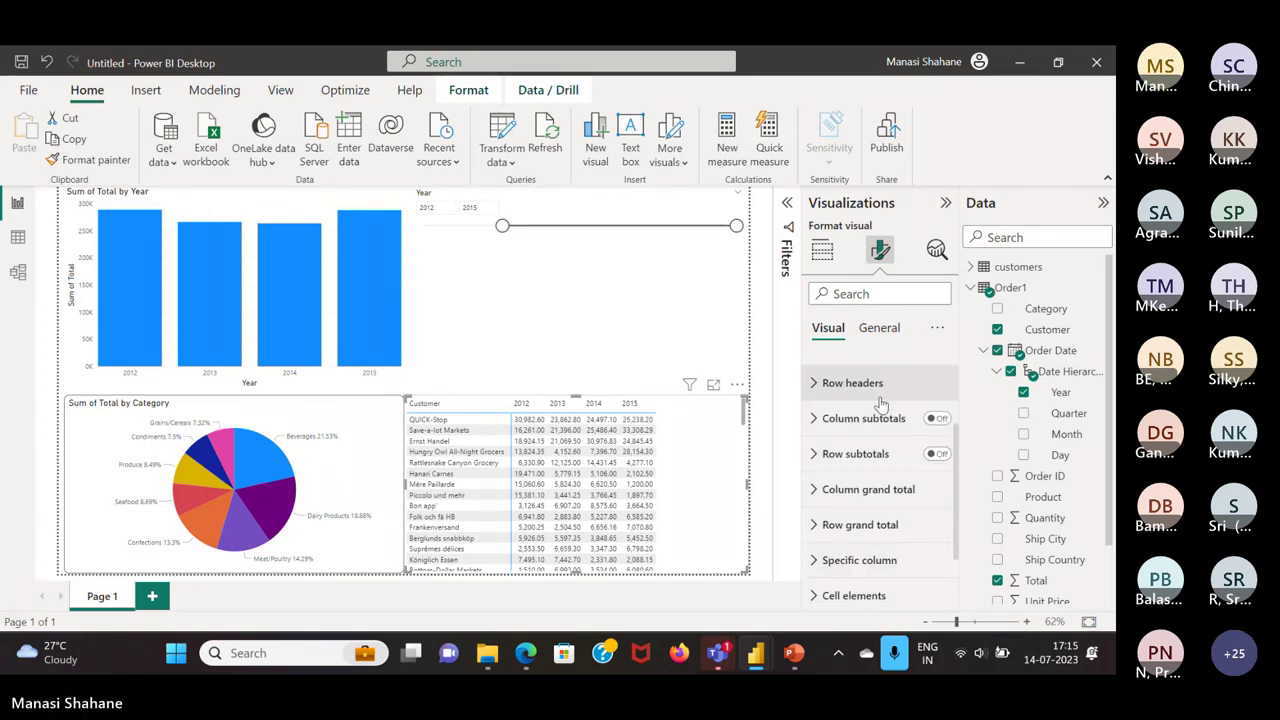
scroll(881, 404, up, 2)
scroll(880, 444, down, 3)
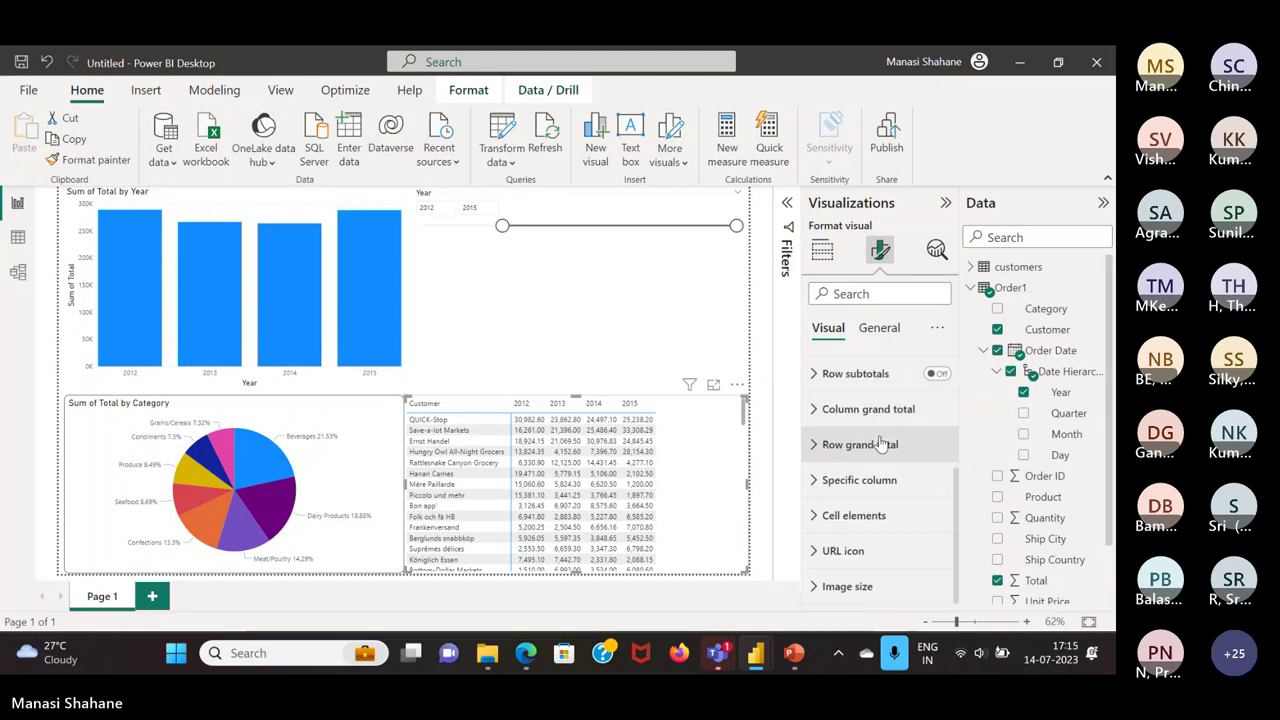
Turn on data bars for the matrix's Sum of Total values under Cell elements
click(866, 528)
scroll(867, 526, down, 3)
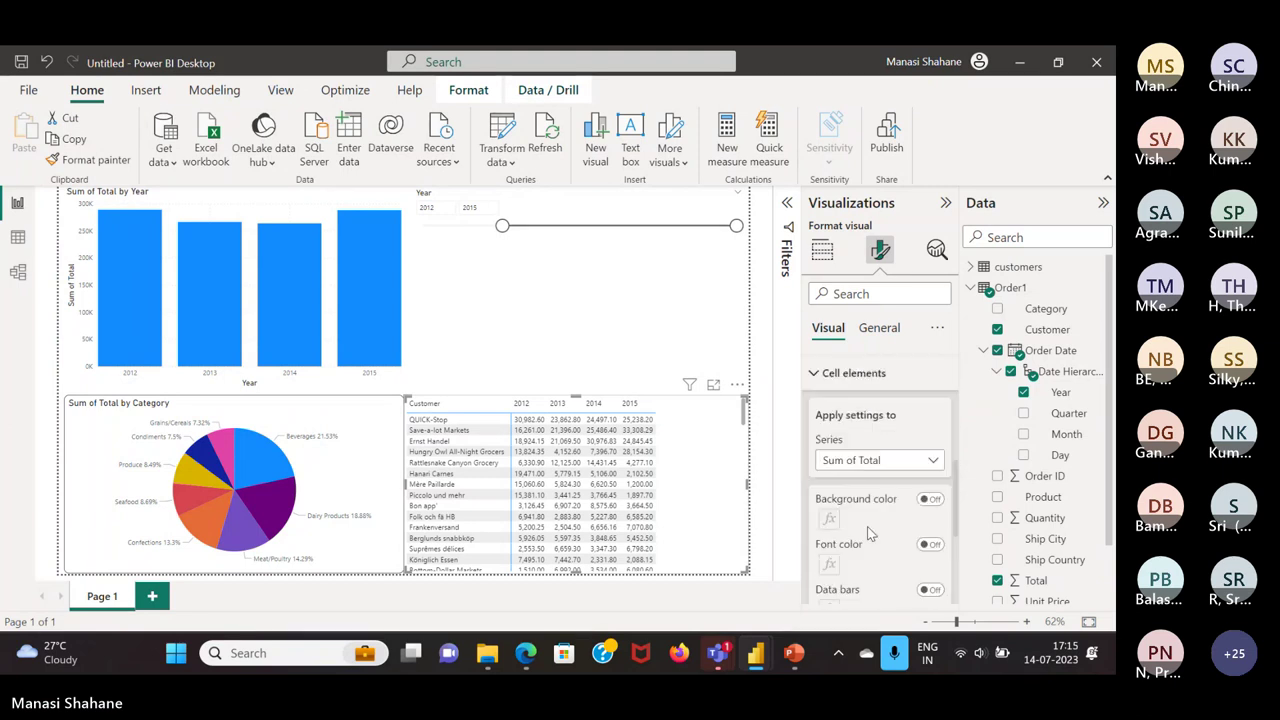
scroll(929, 381, up, 1)
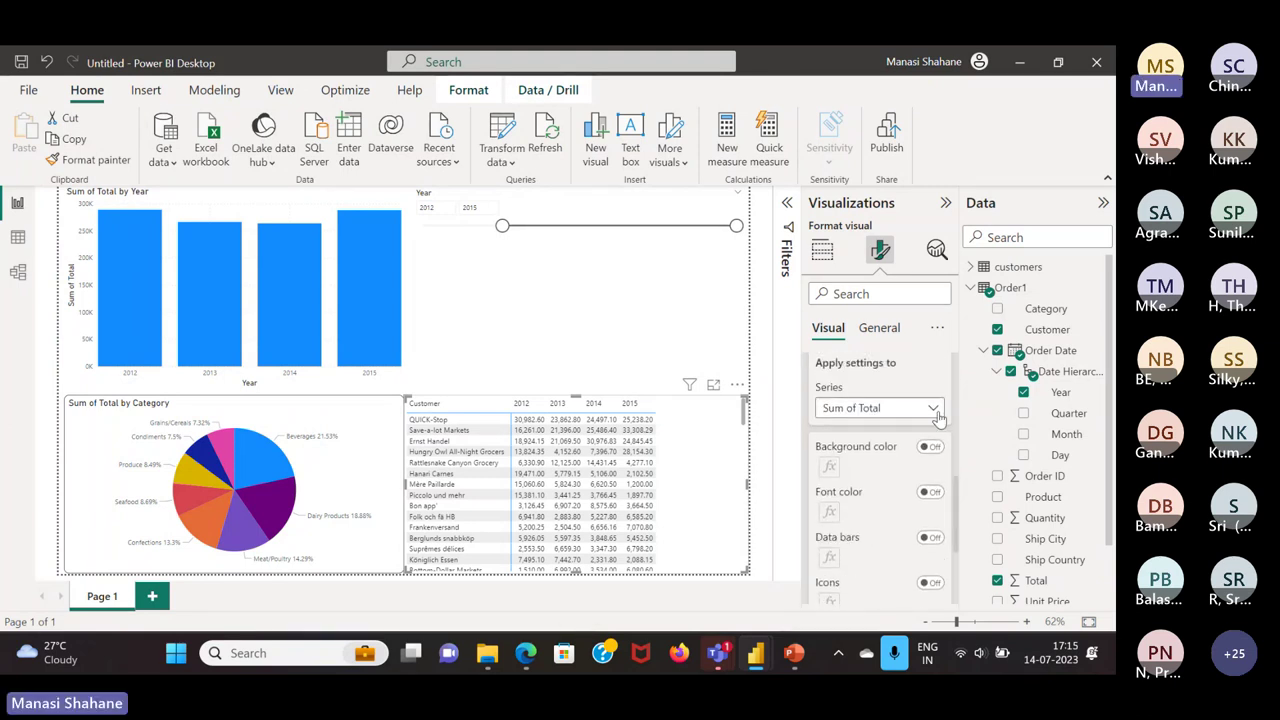
click(938, 410)
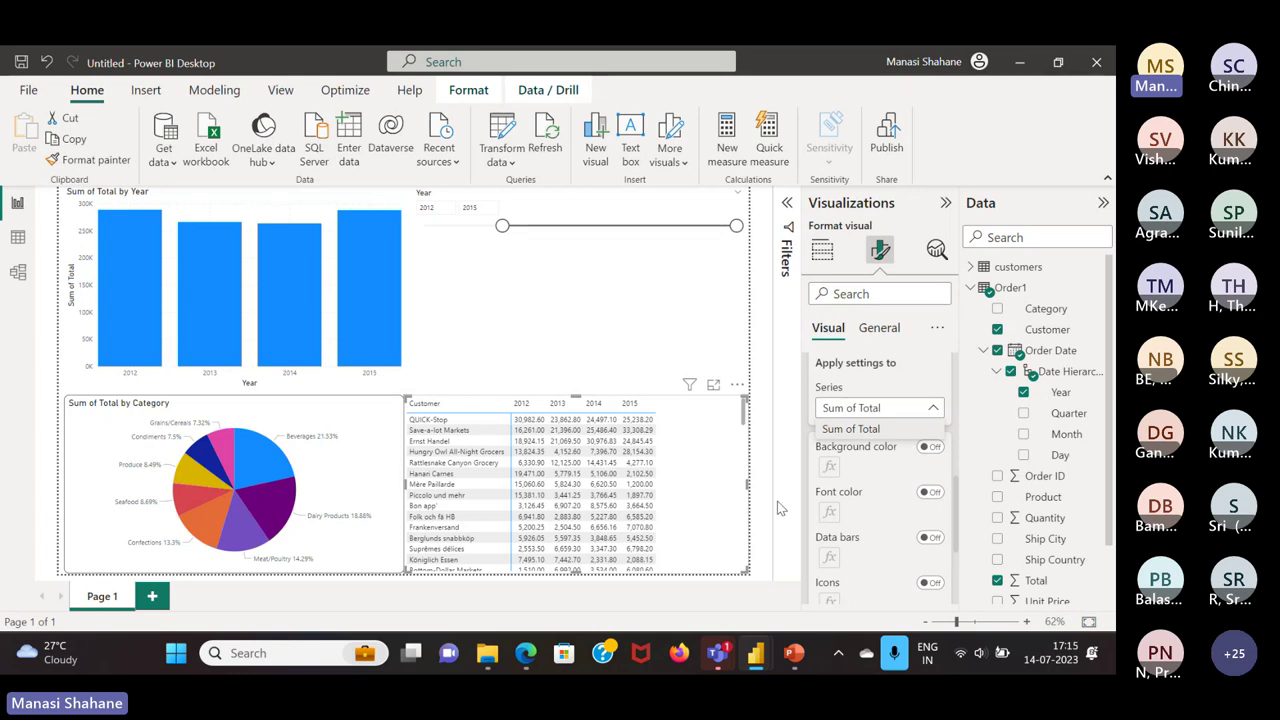
click(851, 428)
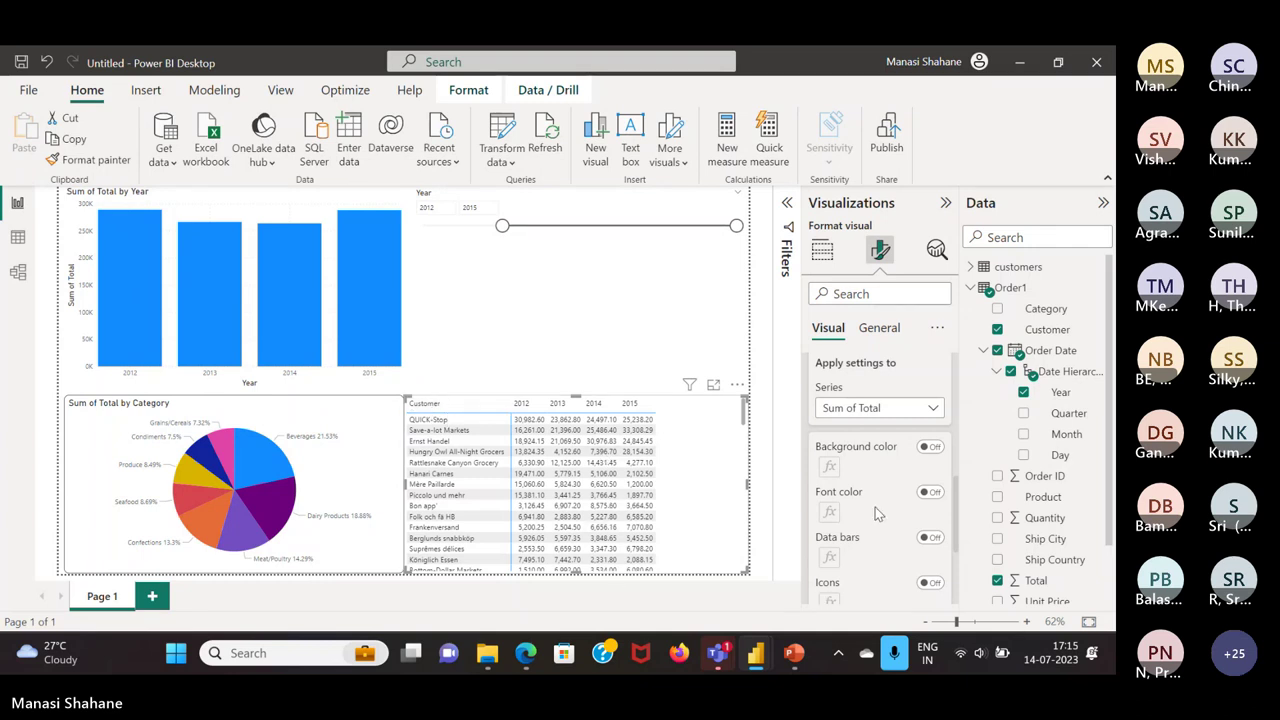
scroll(922, 585, down, 2)
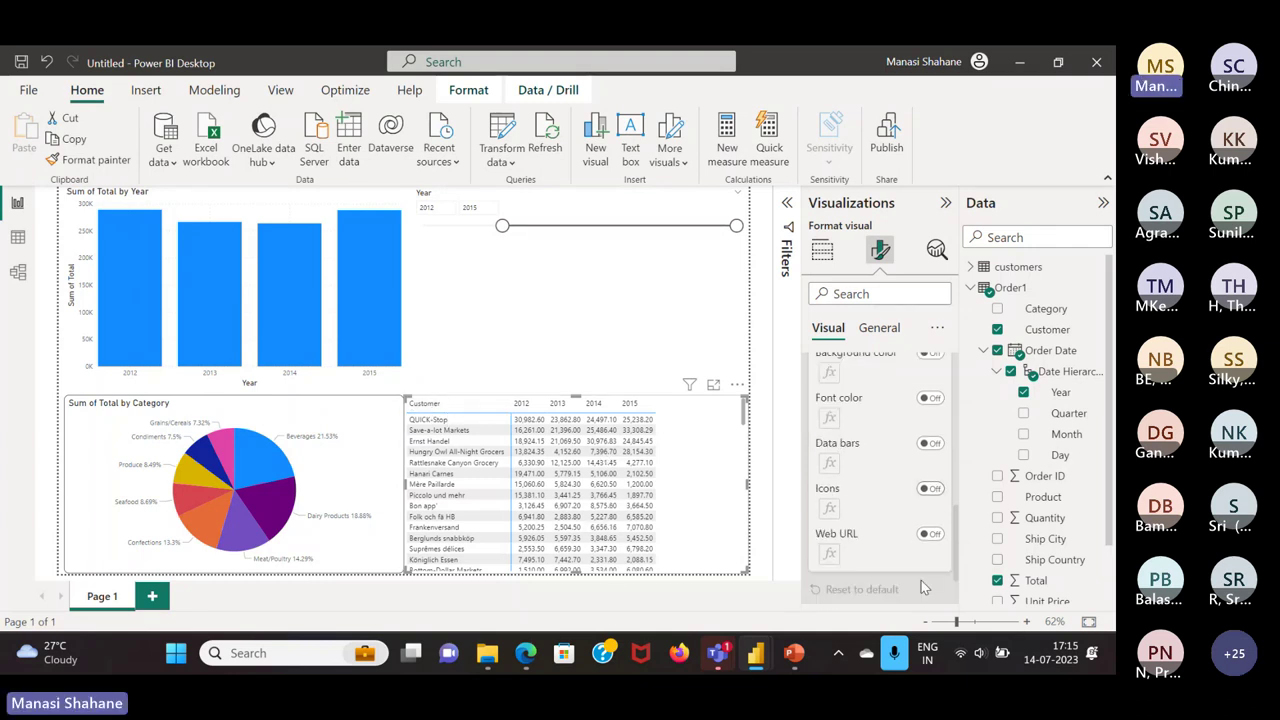
click(930, 443)
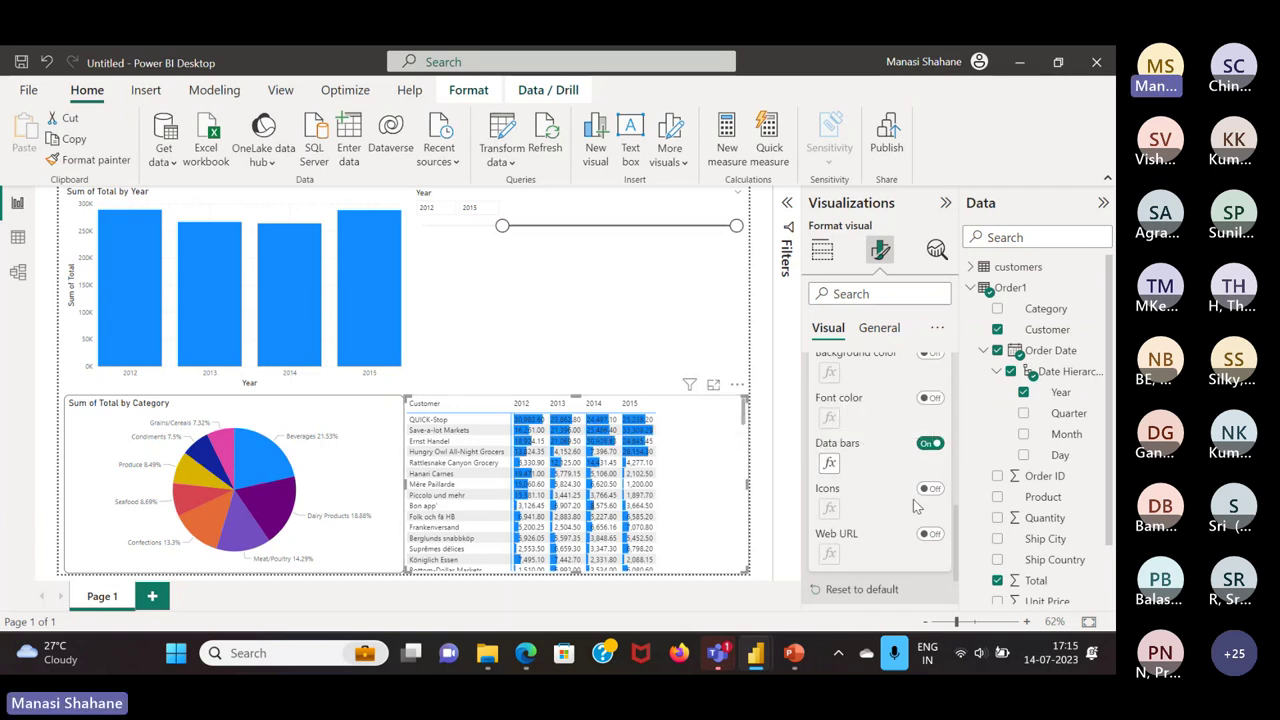
Change the matrix data bars' positive bar colour to orange
click(830, 463)
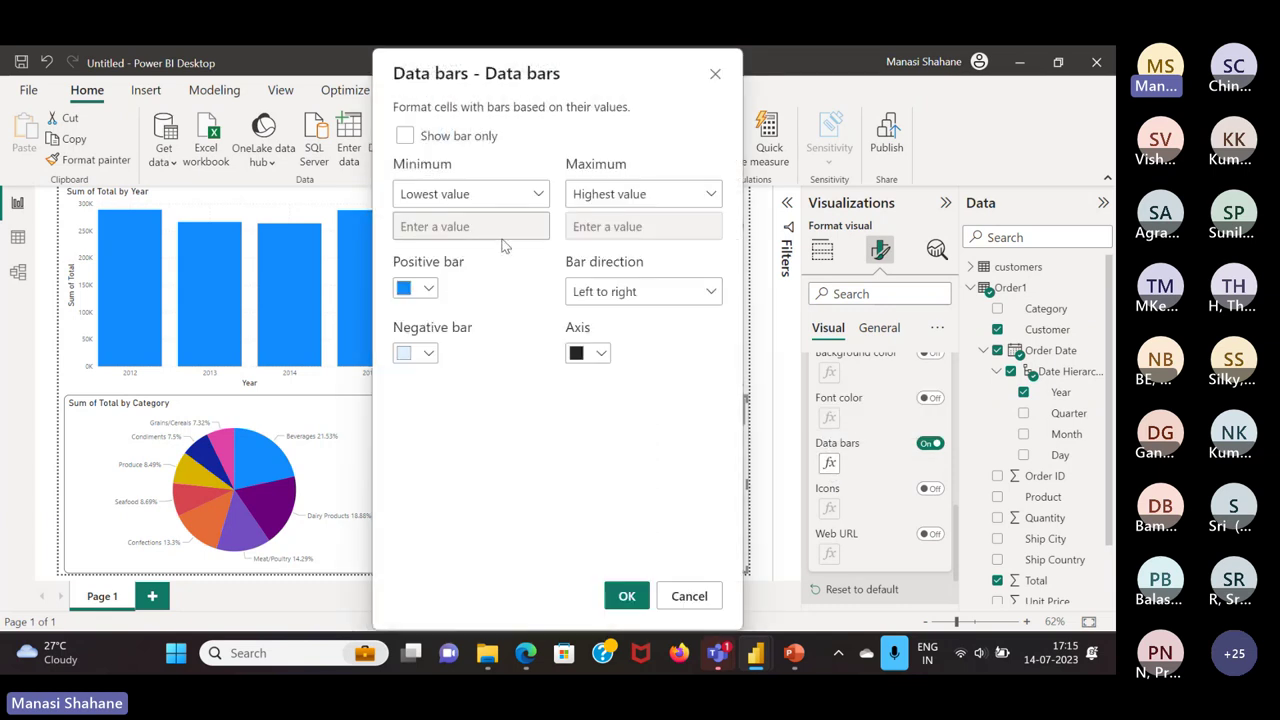
click(427, 291)
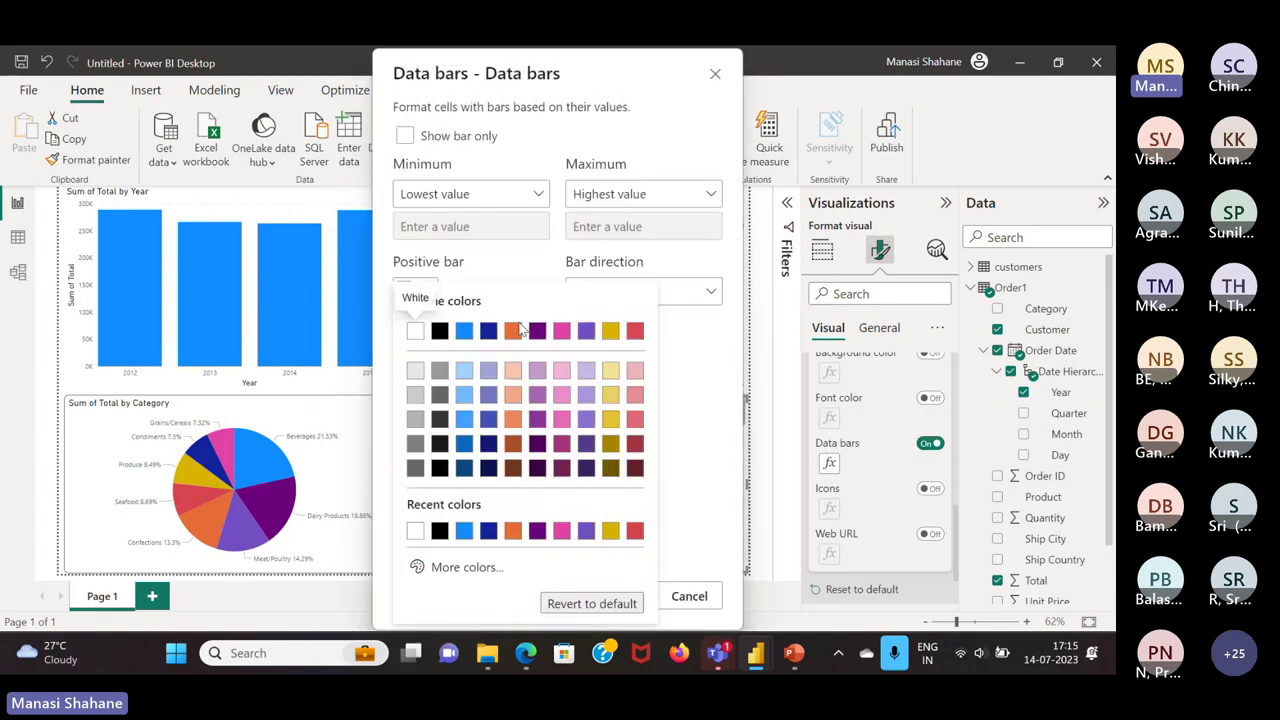
click(517, 331)
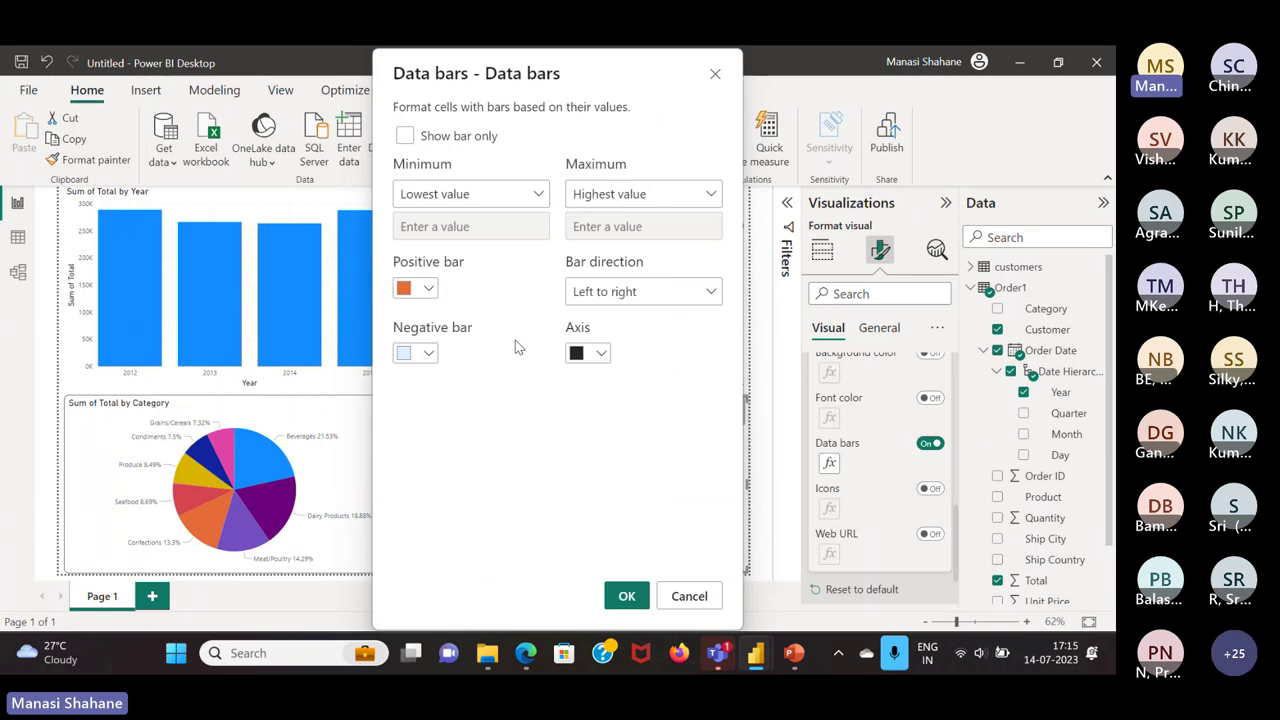
click(624, 596)
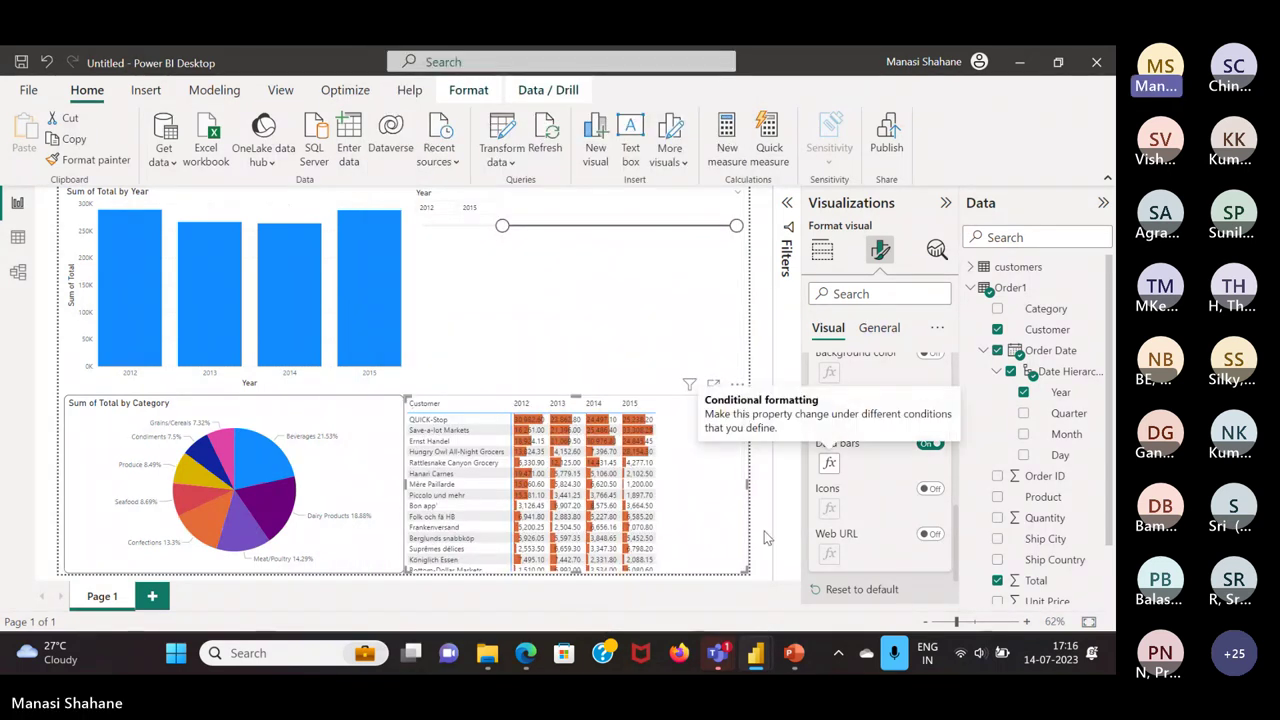
Turn on icons for the matrix values using the five-arrow icon style
click(928, 489)
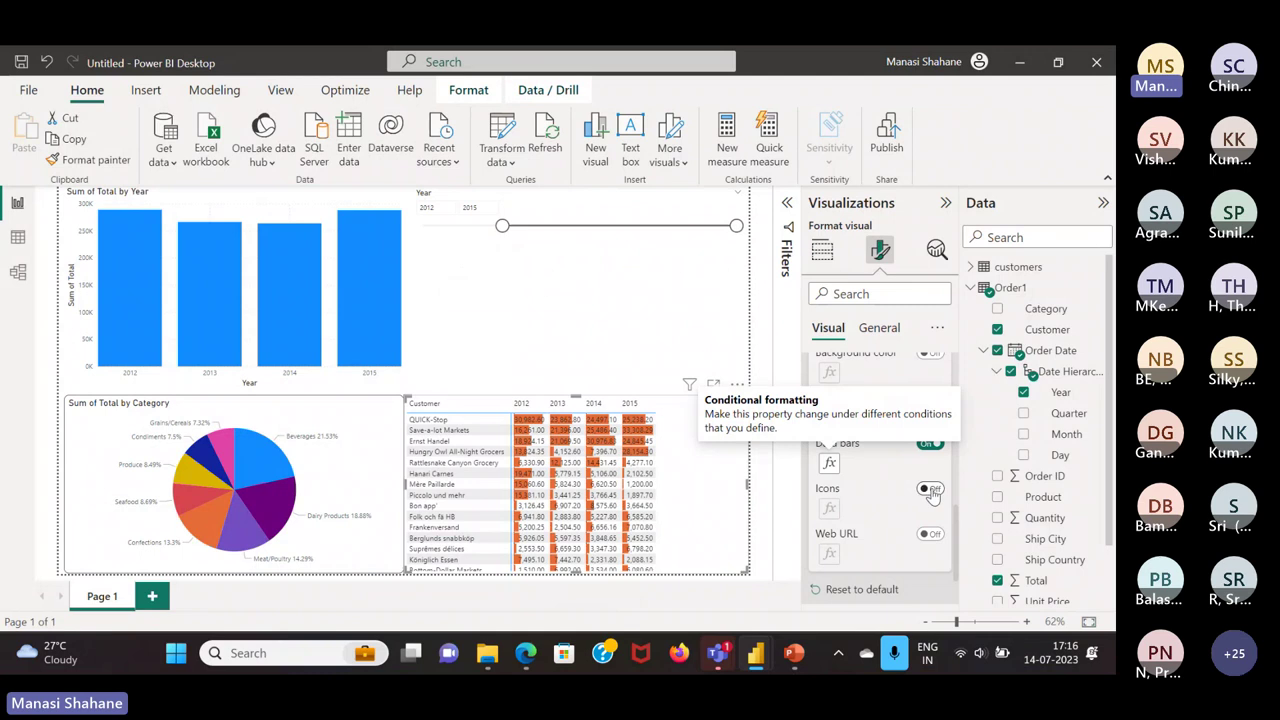
click(829, 509)
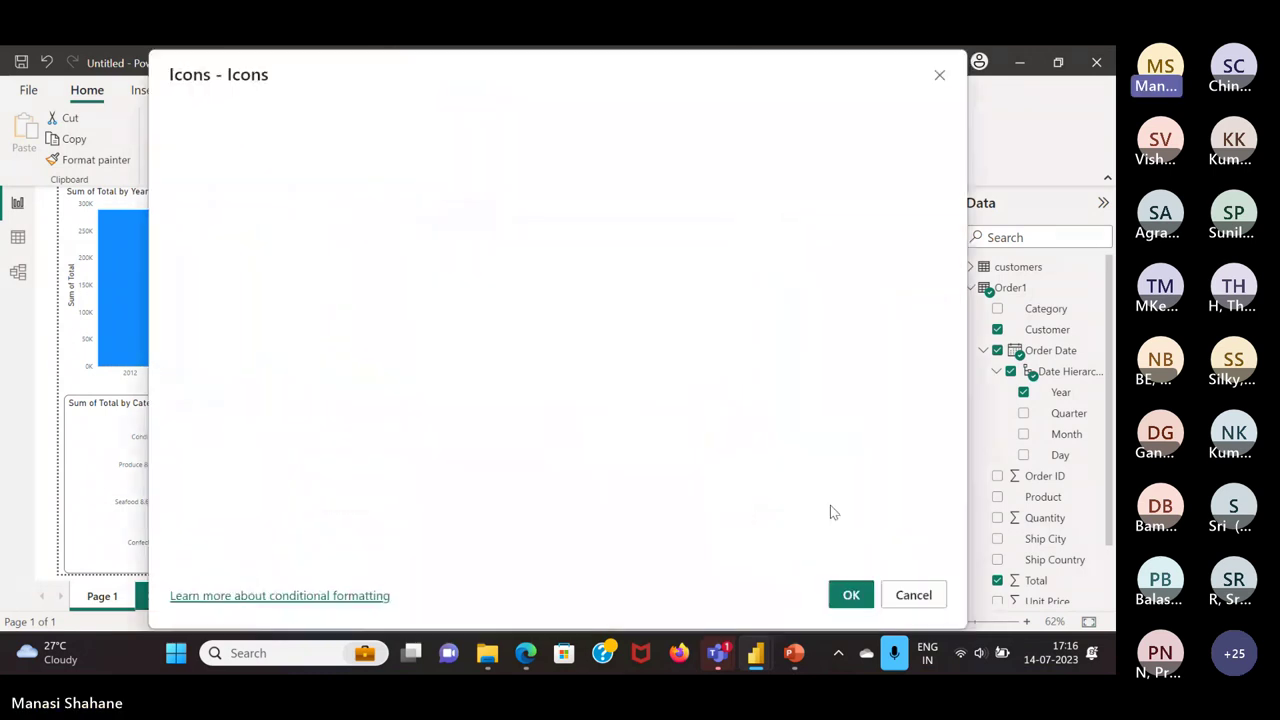
click(914, 292)
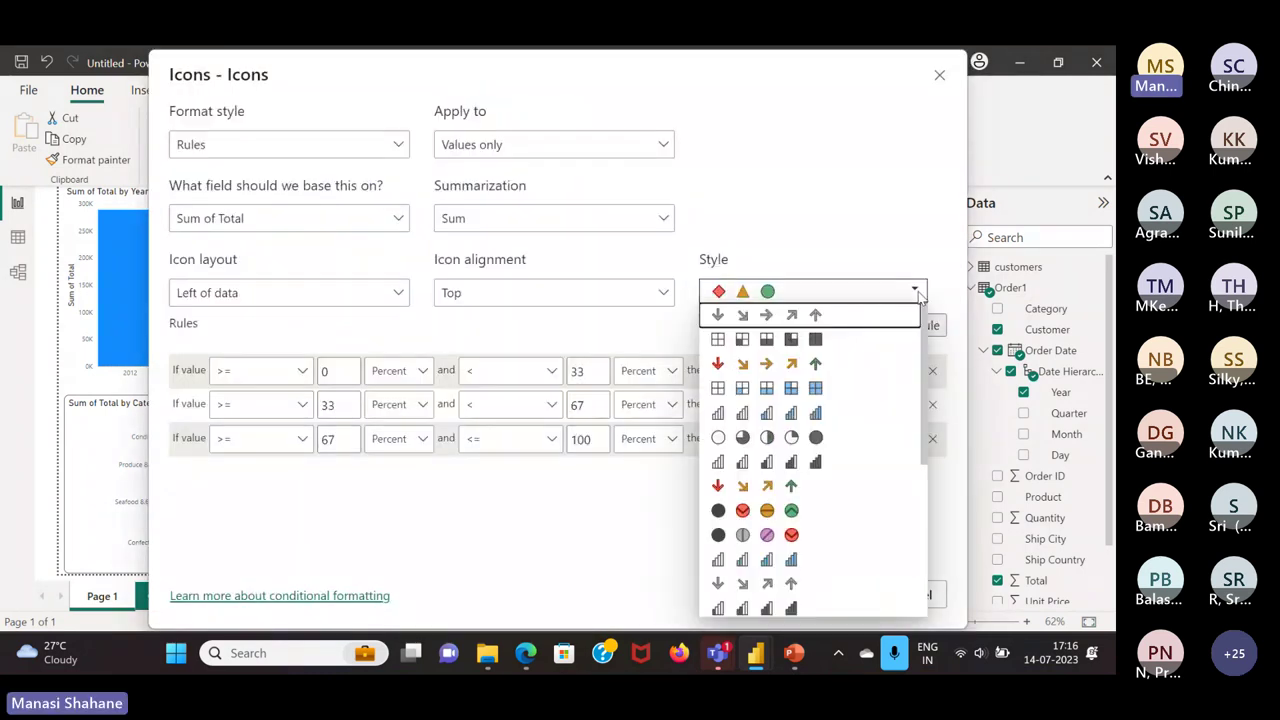
click(776, 366)
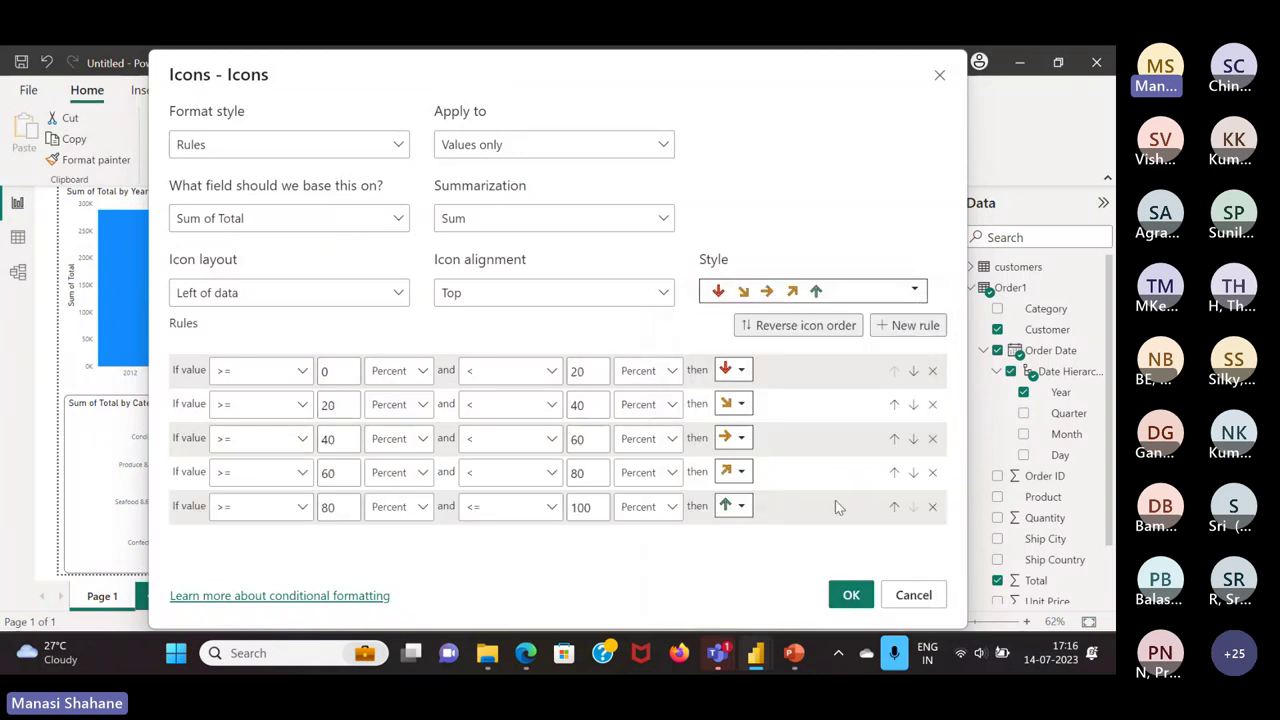
click(851, 595)
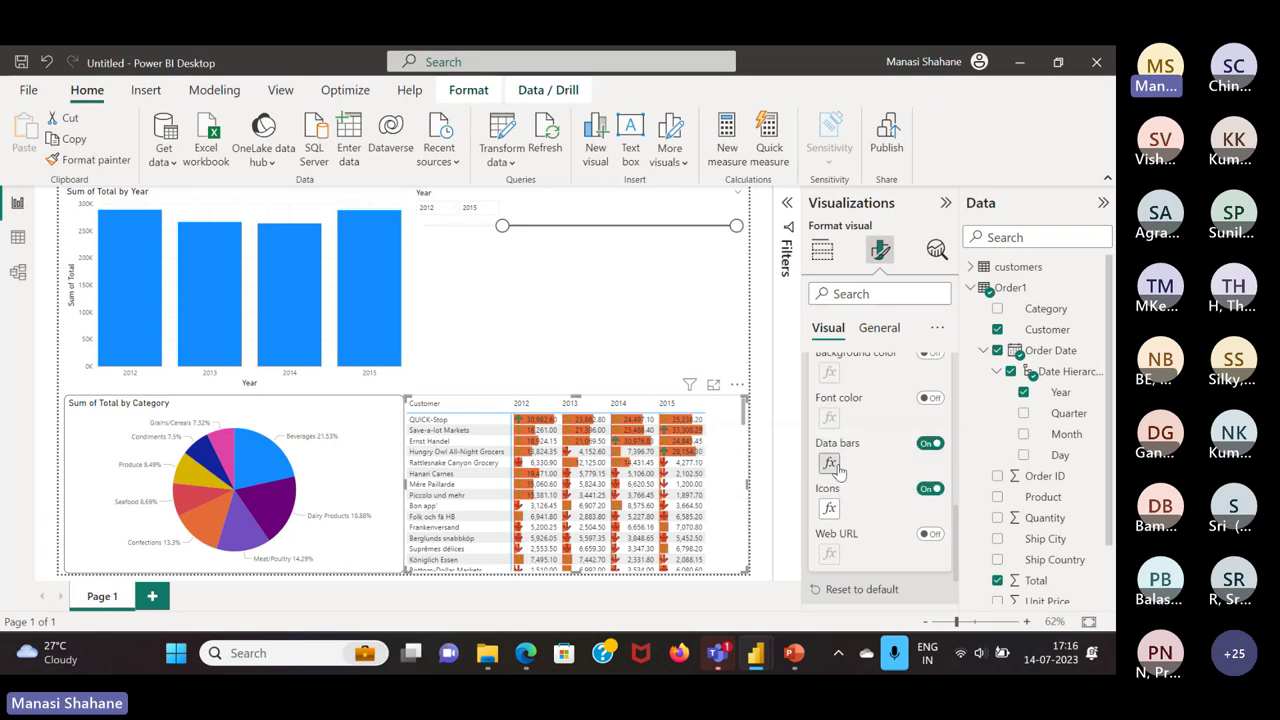
Change the matrix's positive data bar colour from orange back to blue
click(836, 468)
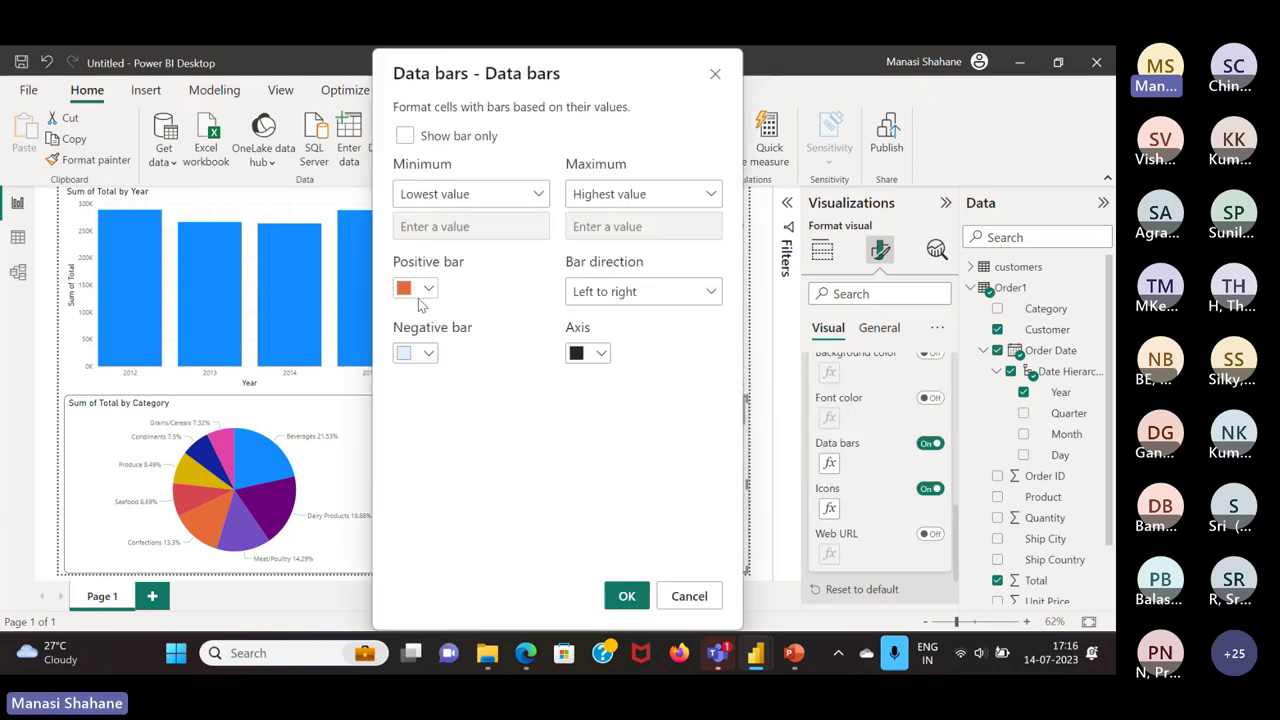
click(433, 288)
click(464, 330)
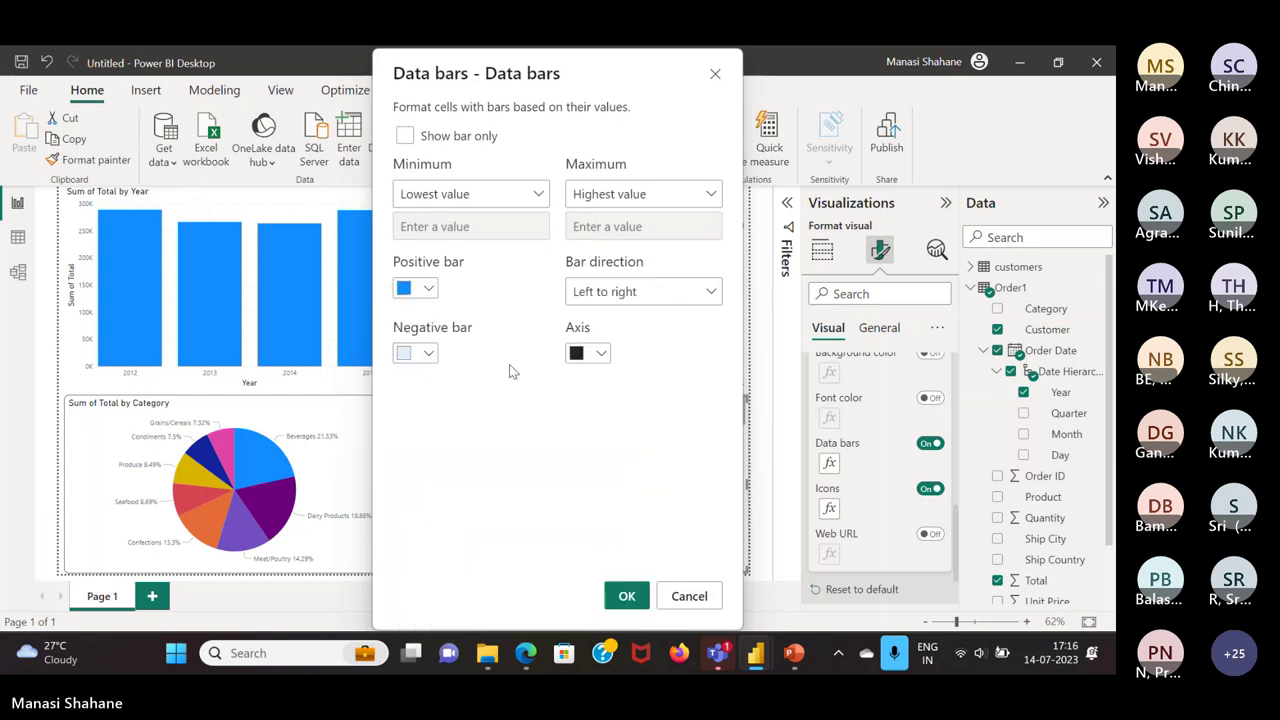
click(627, 596)
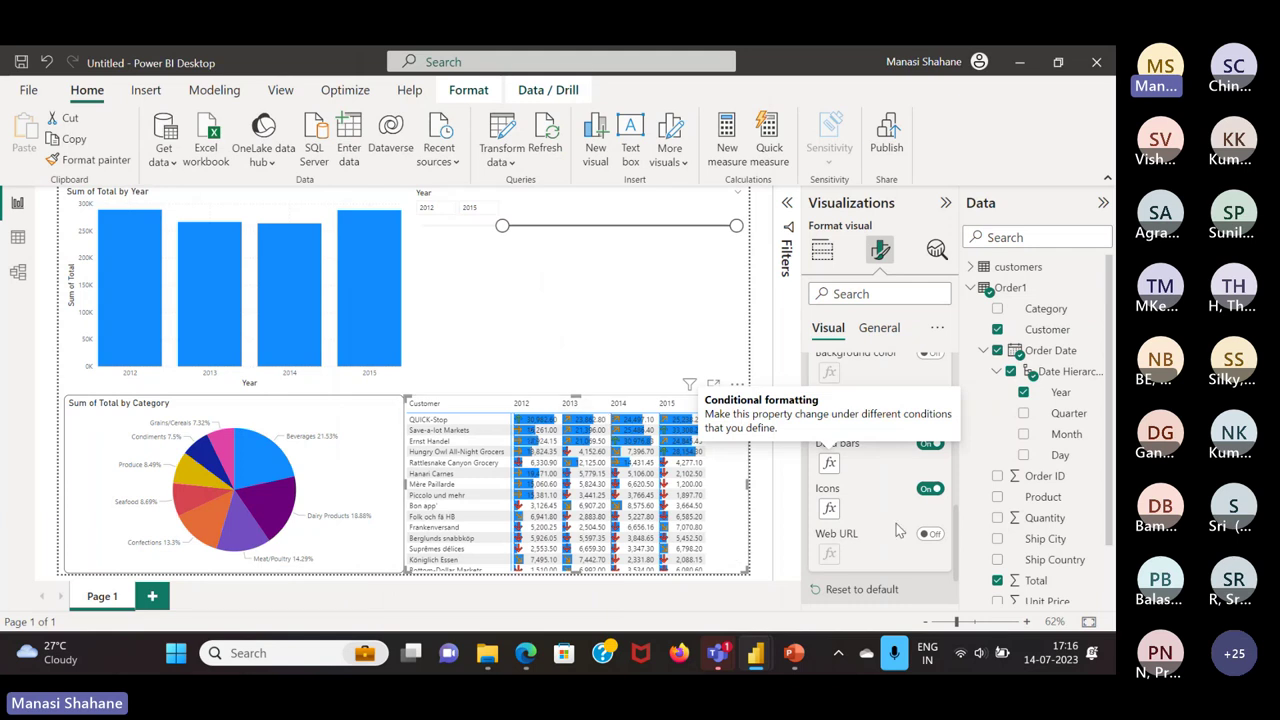
Collapse Cell elements in the Format pane and switch to the Insert ribbon
scroll(880, 400, up, 5)
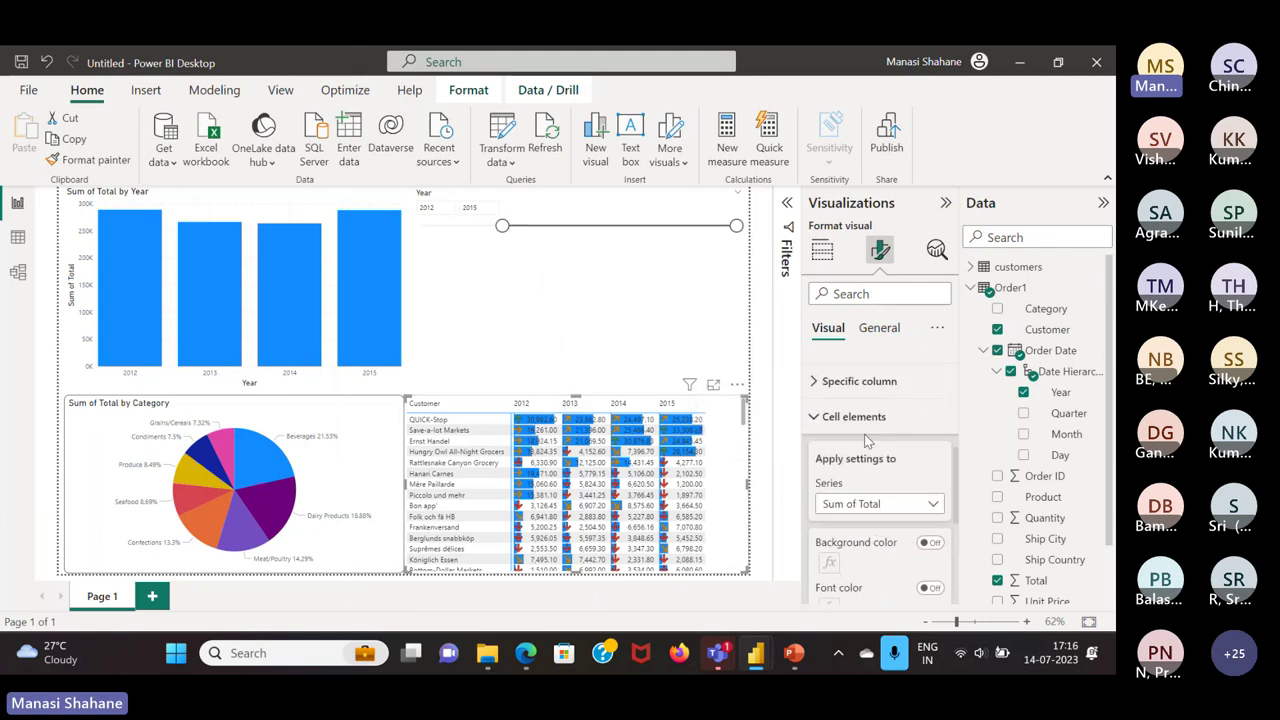
click(864, 420)
scroll(864, 420, up, 3)
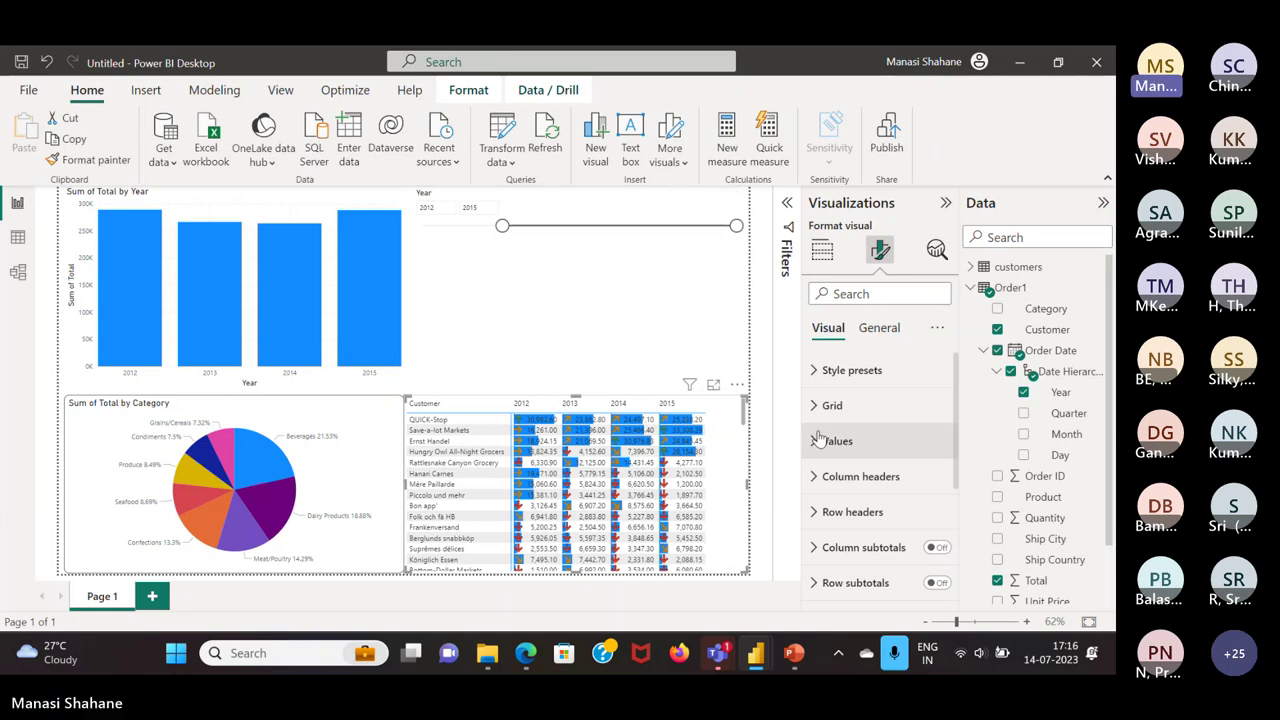
click(146, 98)
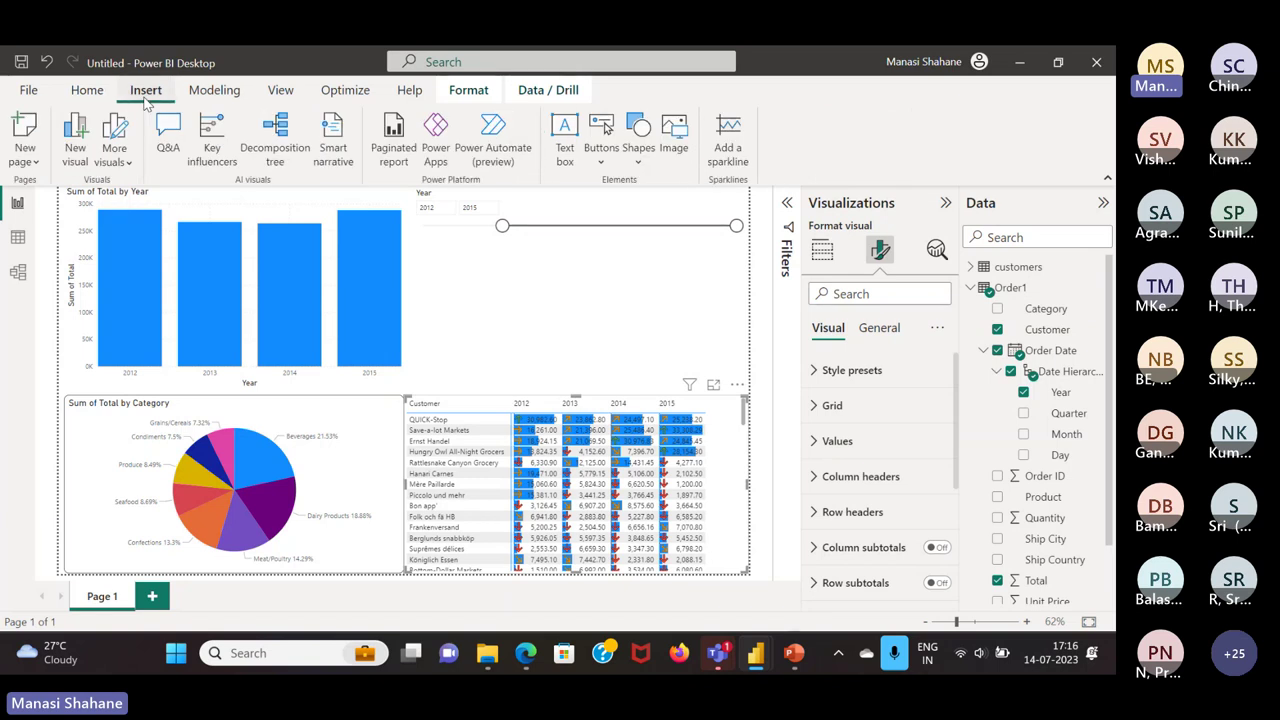
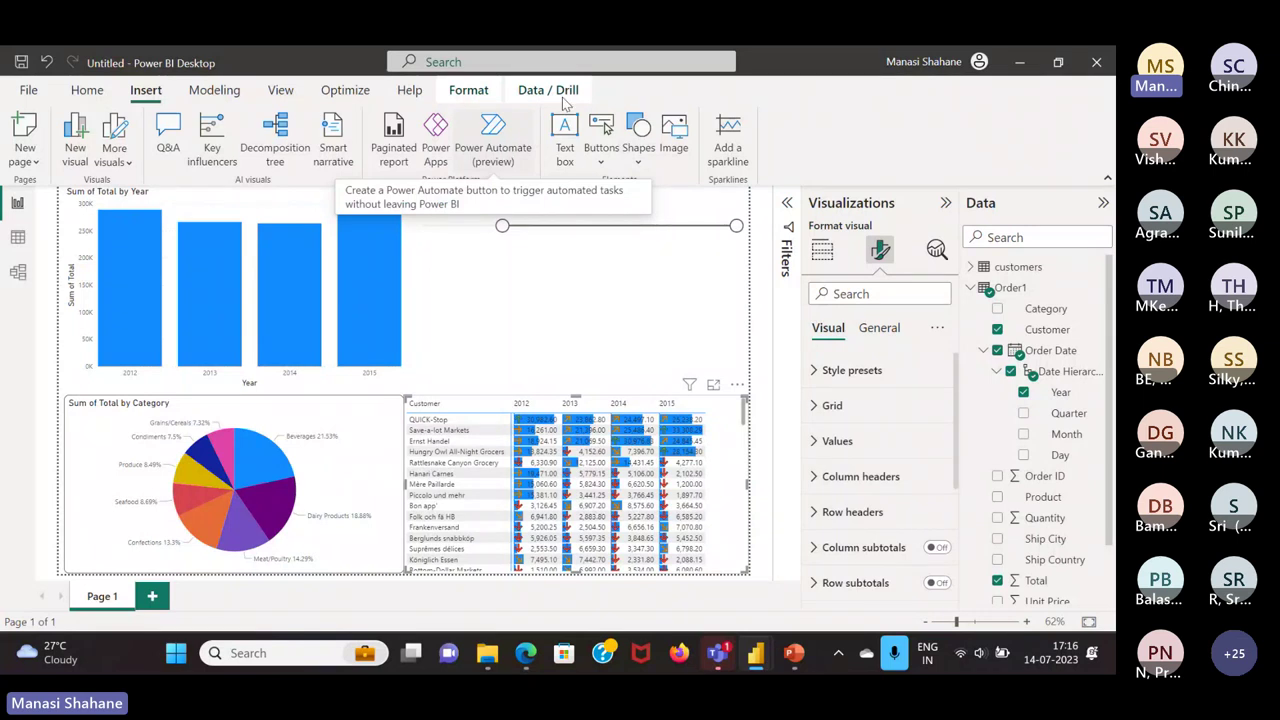
Switch to the Home ribbon tab of the untitled report
click(88, 91)
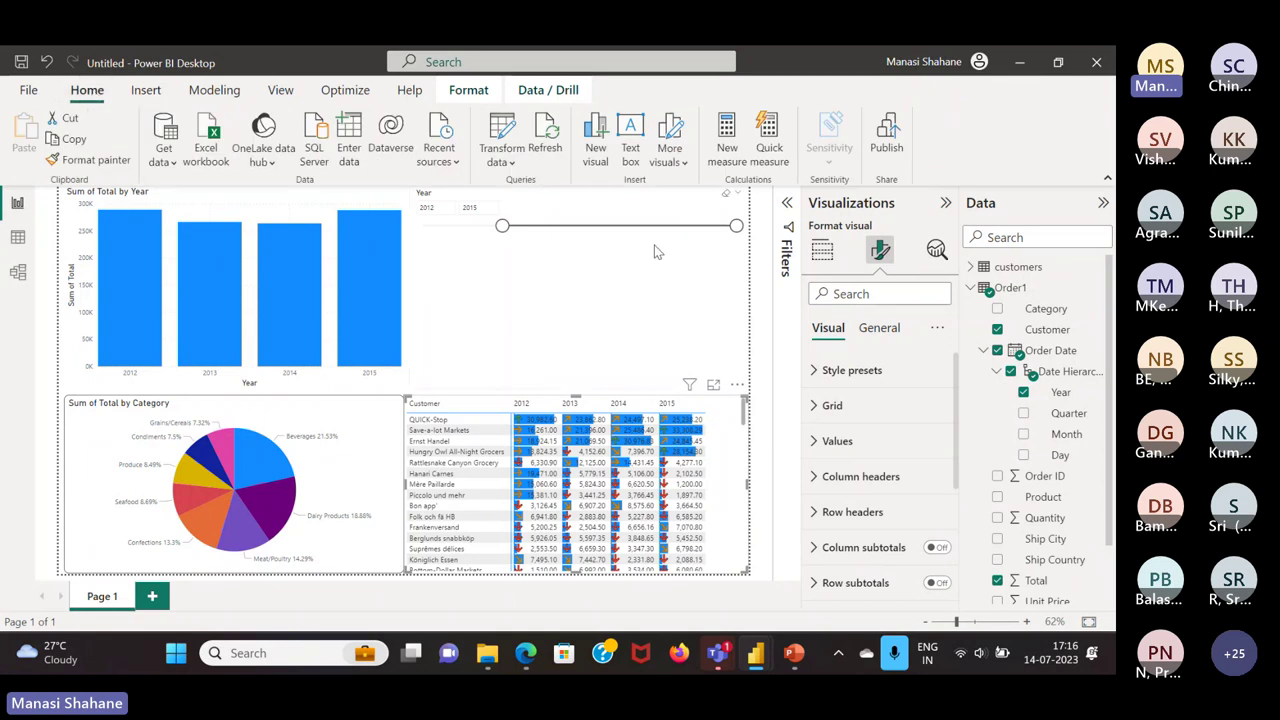
Save the report as Trial.pbix and publish it to the FabricPractice workspace
click(877, 150)
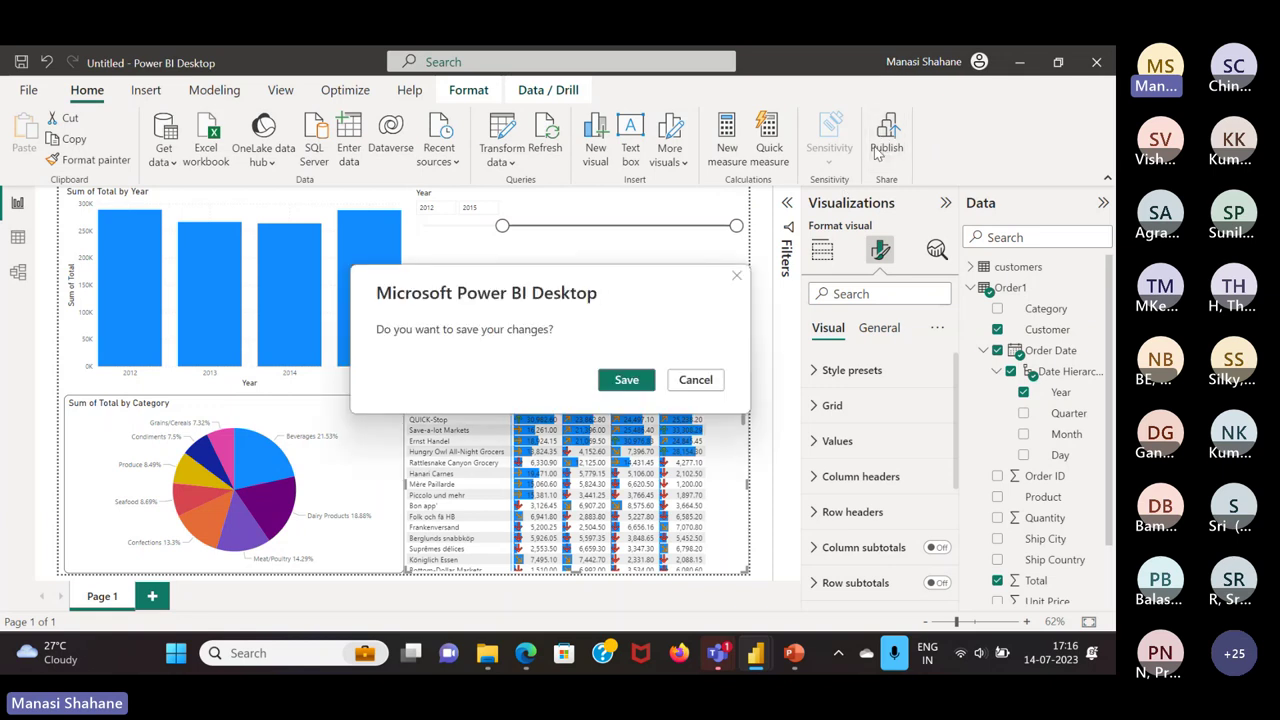
click(648, 379)
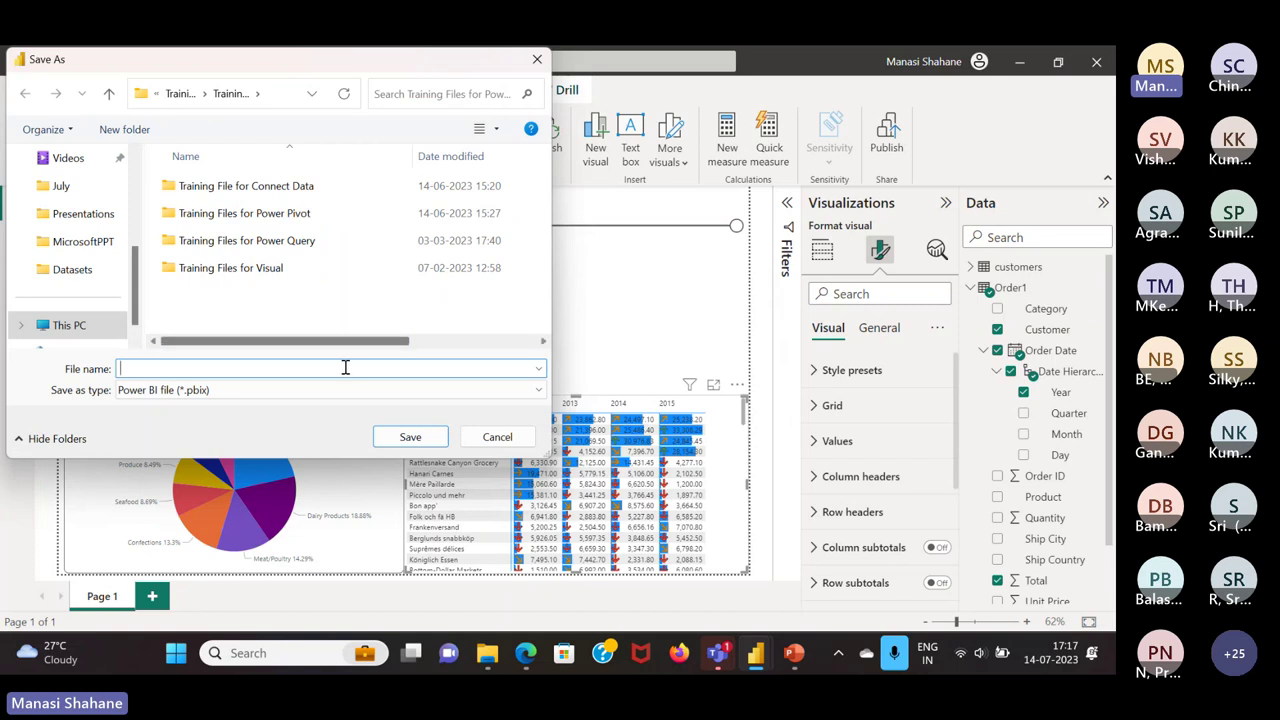
text(Tr)
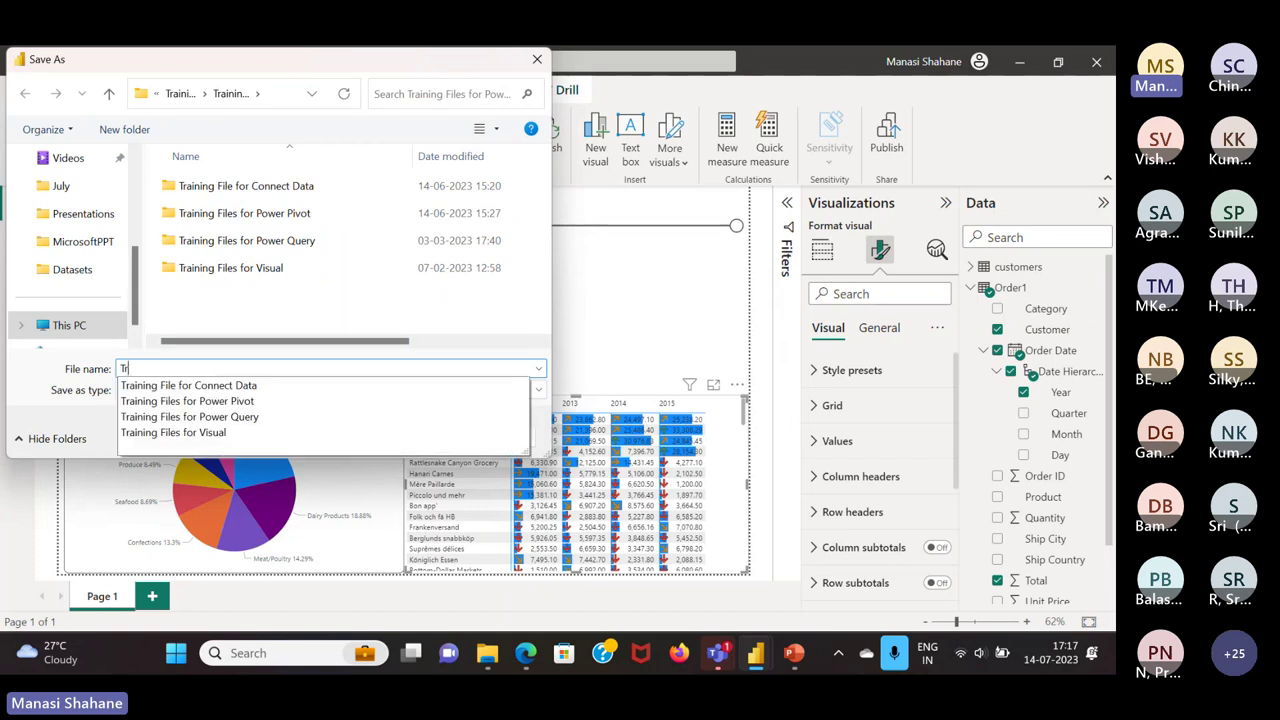
text(ial)
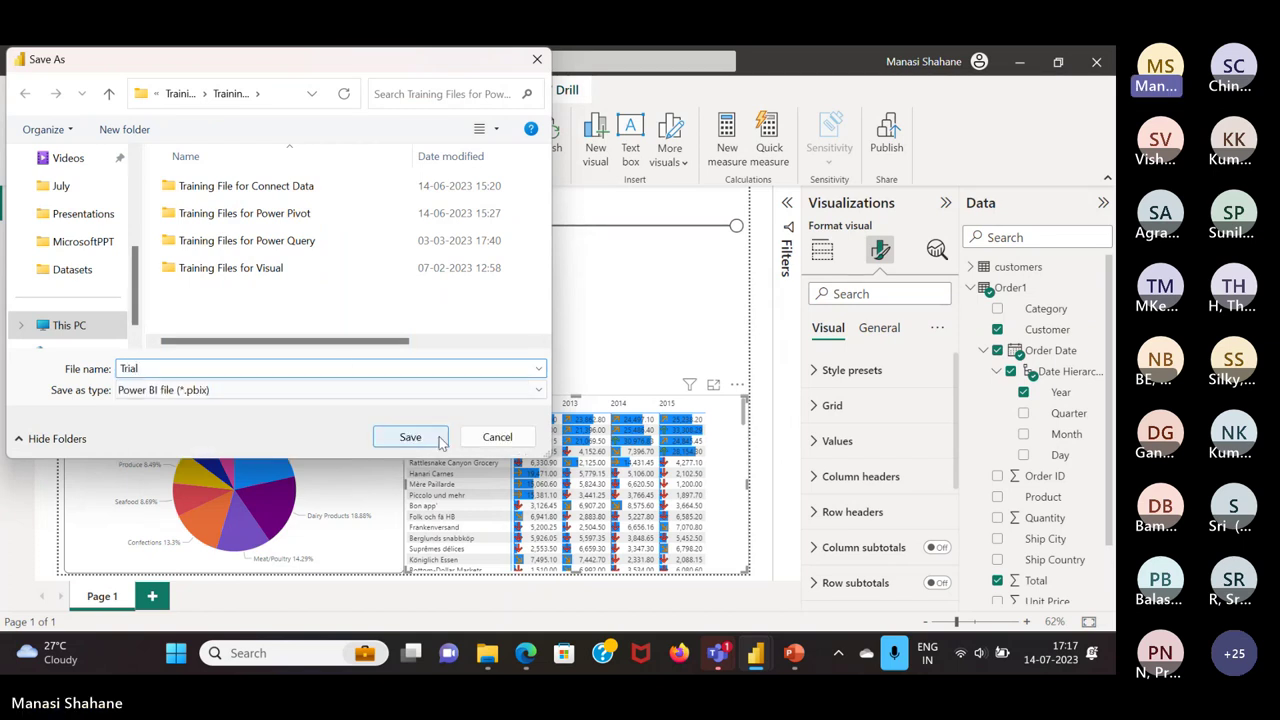
click(441, 438)
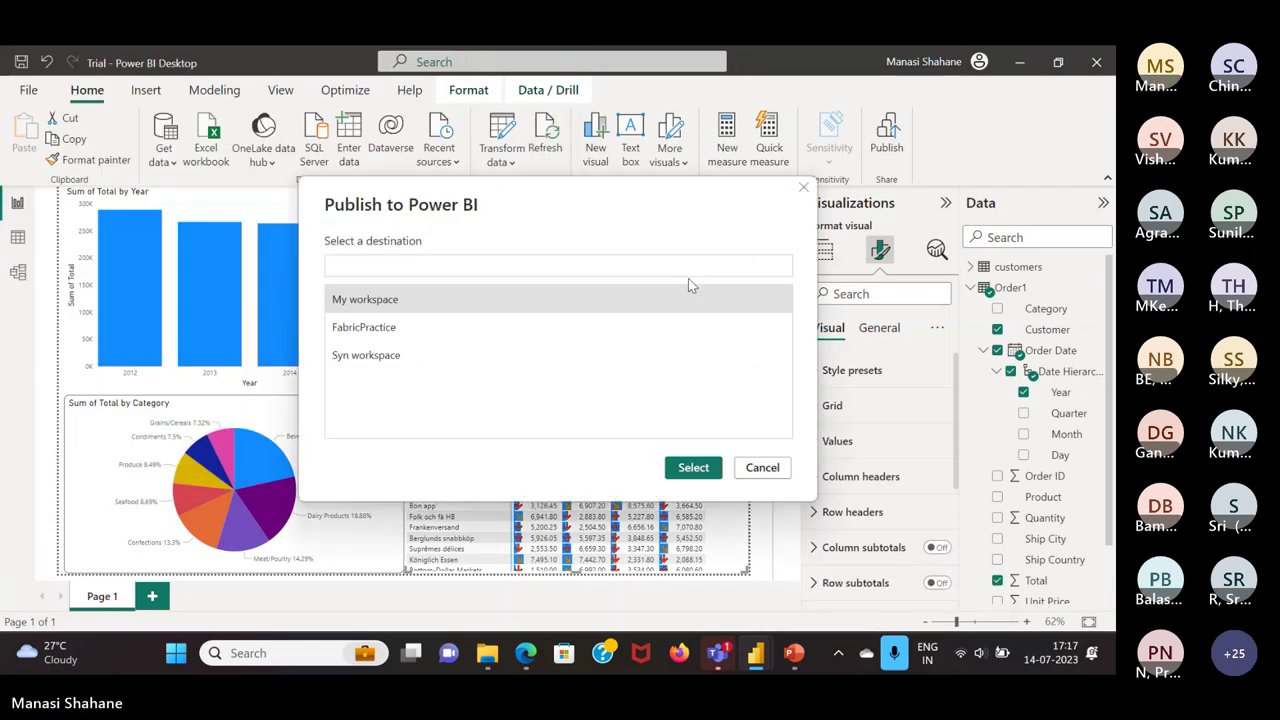
click(435, 330)
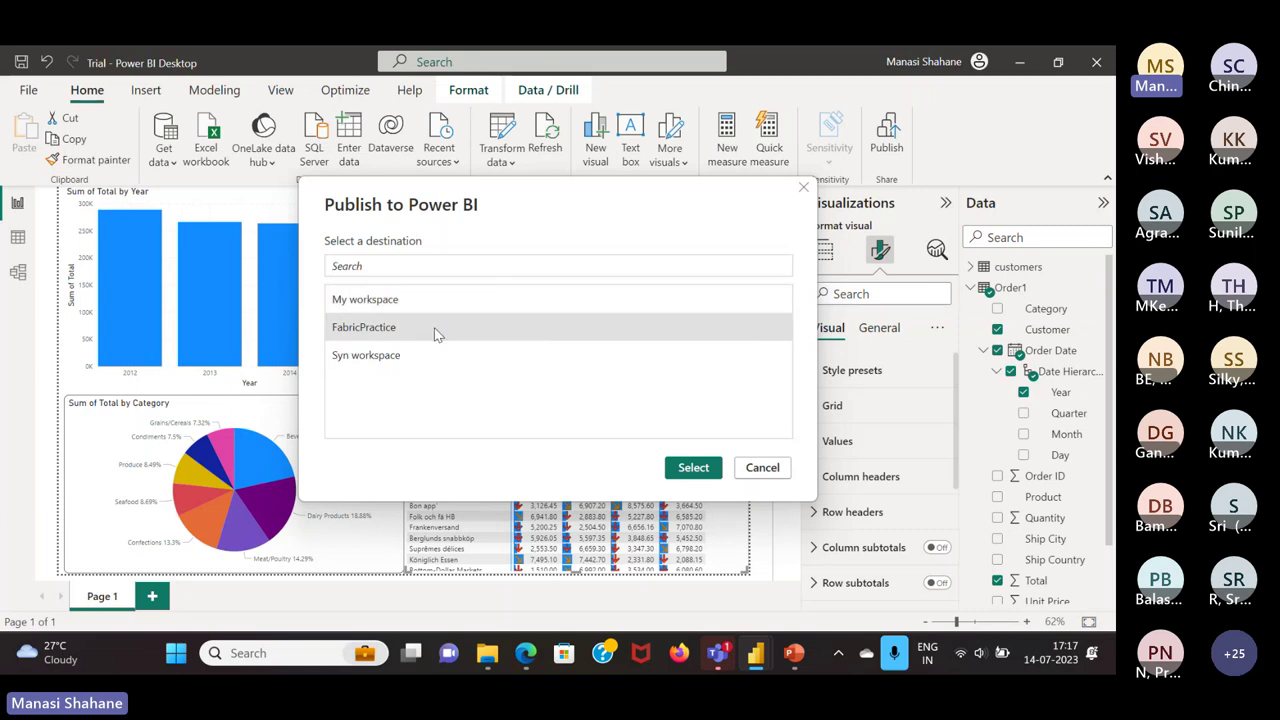
click(694, 467)
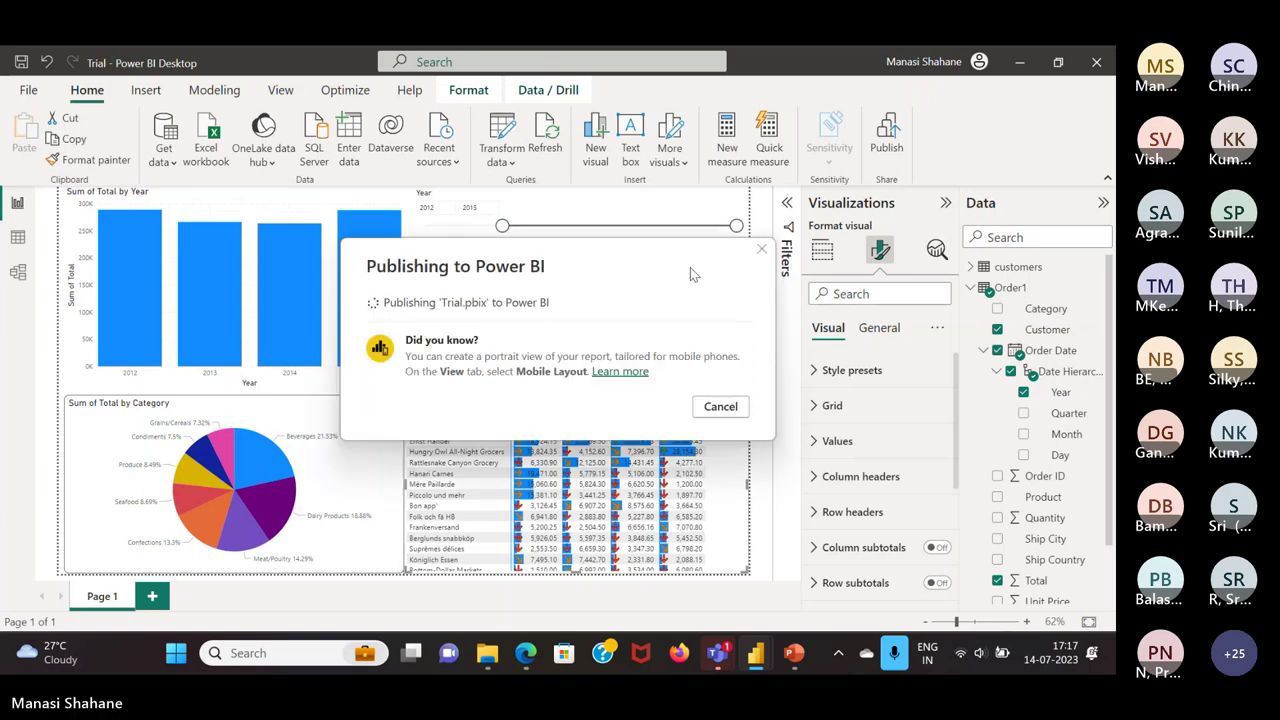
Bring Edge to the front and open a new InPrivate tab
mouse_move(718, 653)
click(505, 527)
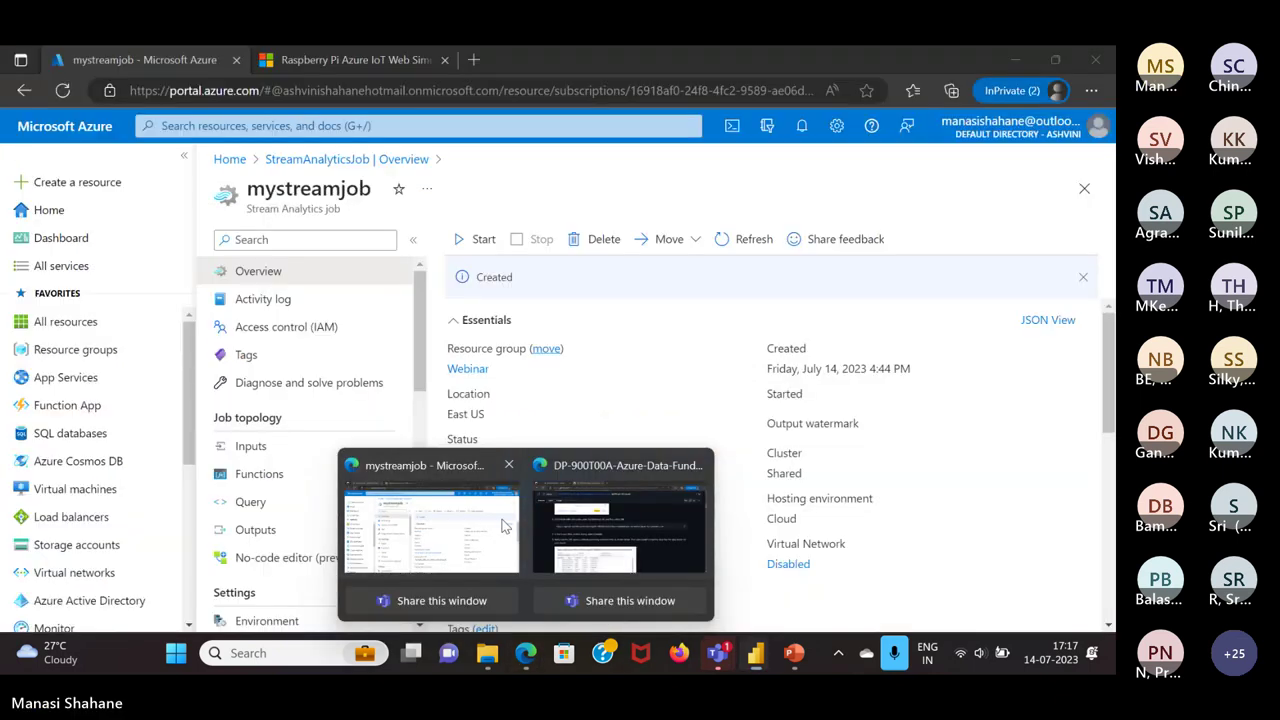
click(505, 527)
click(474, 64)
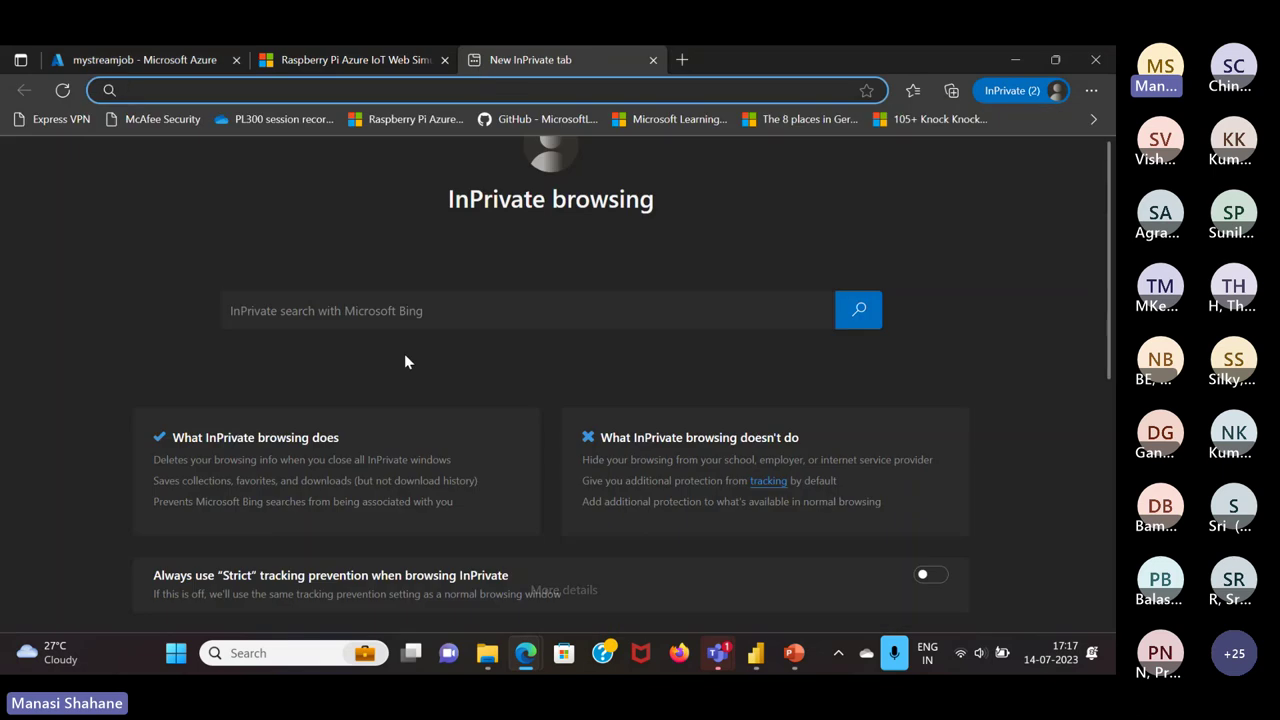
Search Bing for 'power bi service', open the Microsoft Power BI site and go to Sign in
text(power bi se)
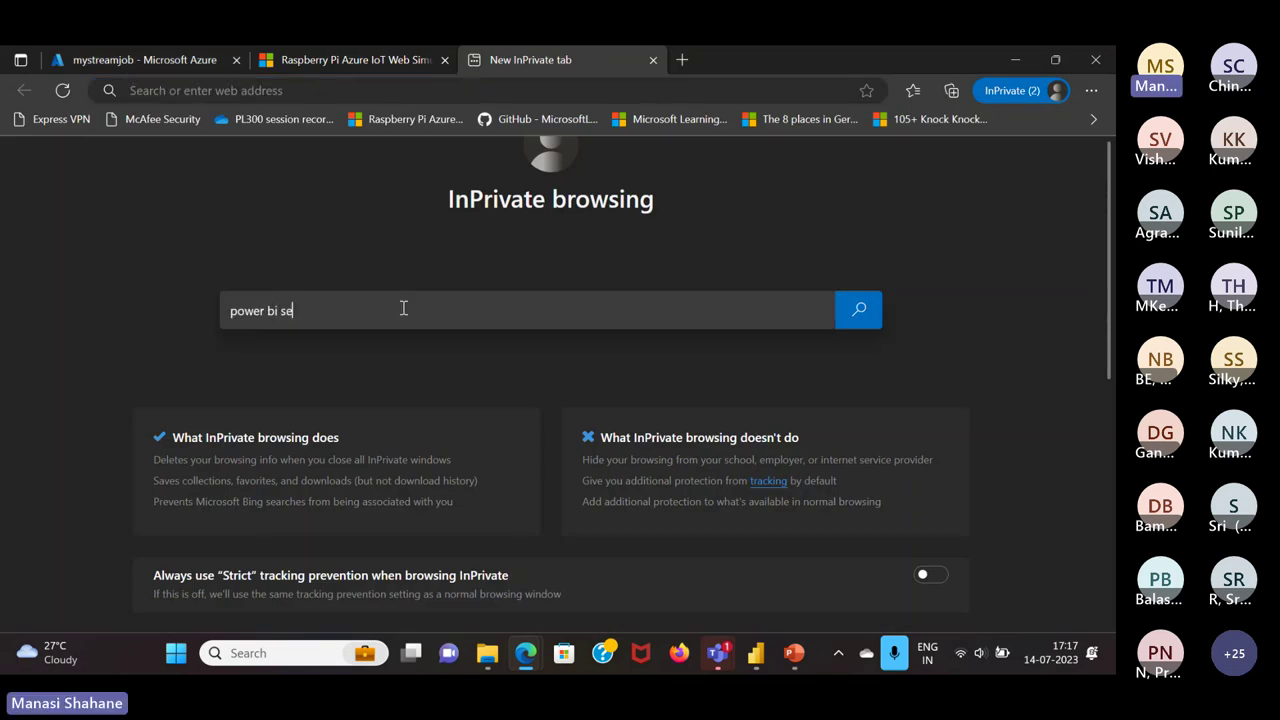
text(rvice)
key(Return)
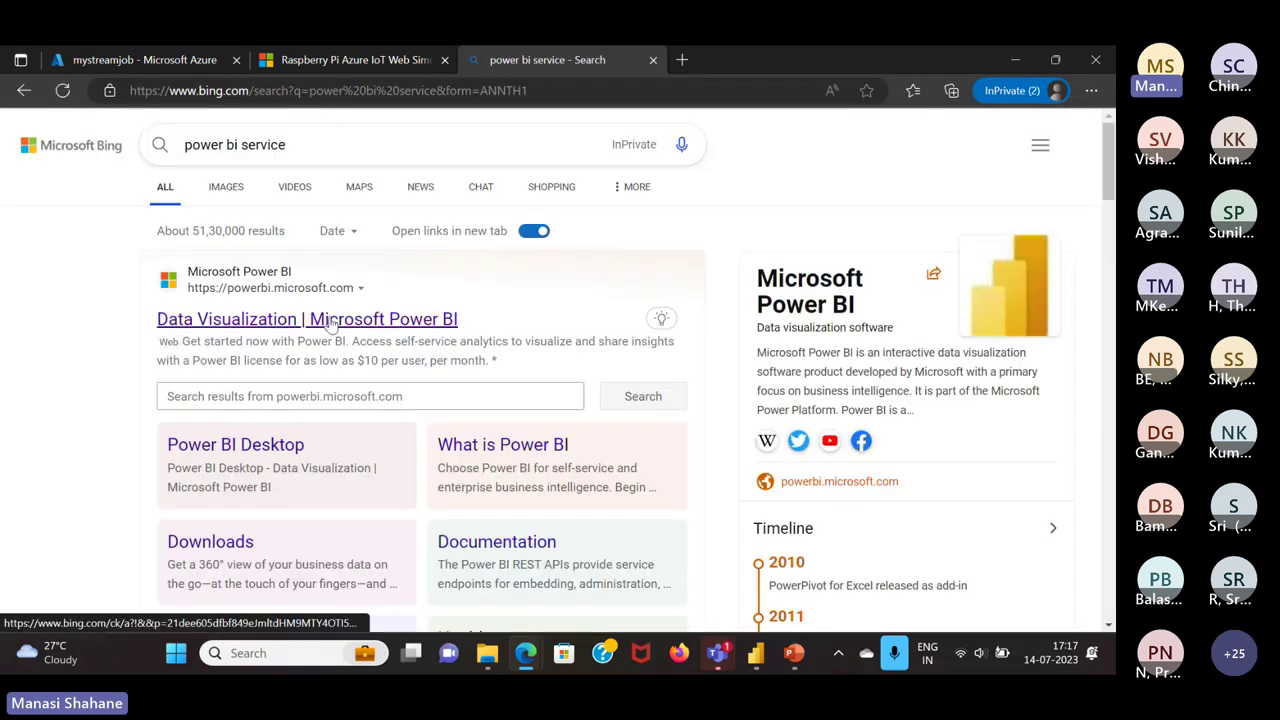
click(330, 320)
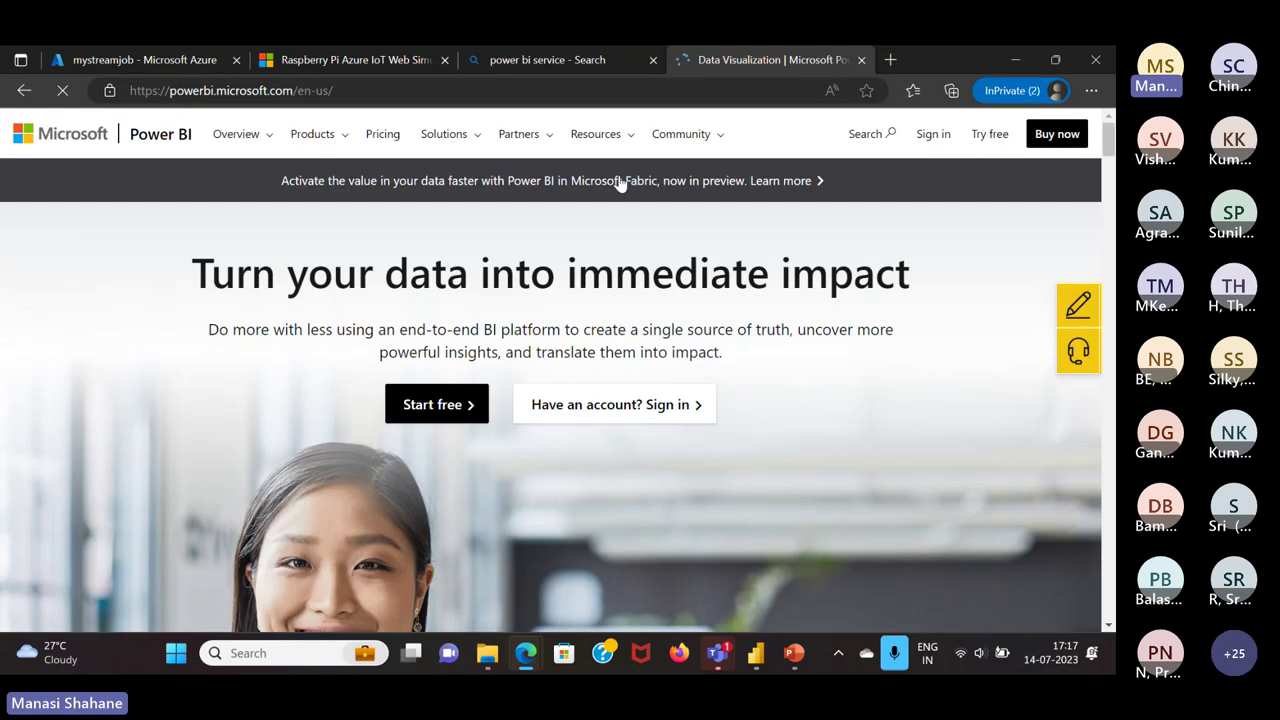
click(933, 134)
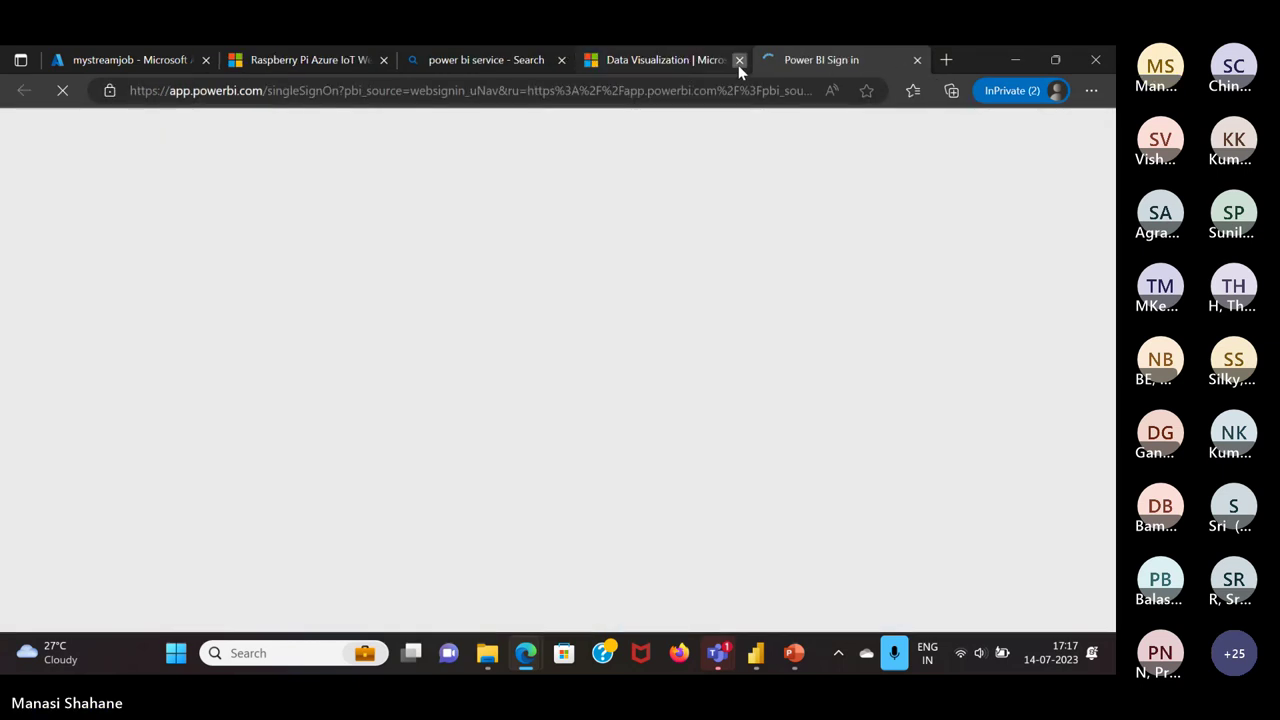
Close the leftover Power BI and Bing tabs, then submit the account e-mail address
click(738, 60)
click(561, 60)
click(352, 334)
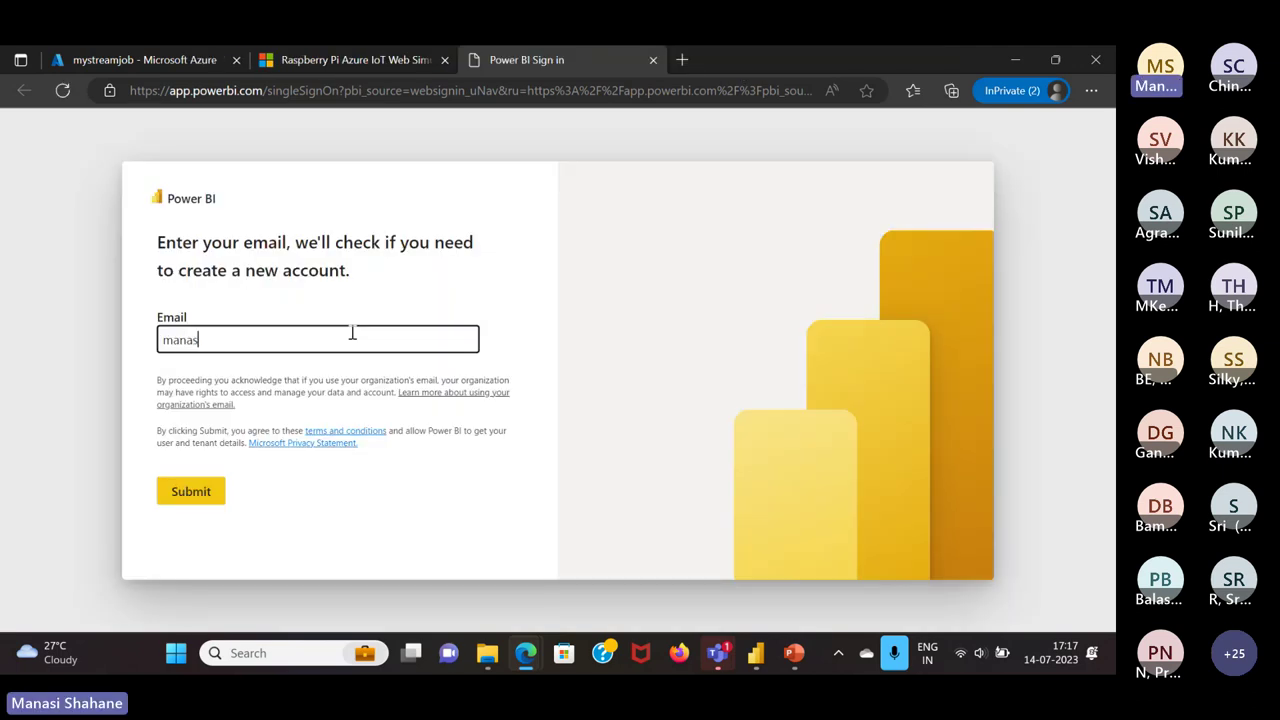
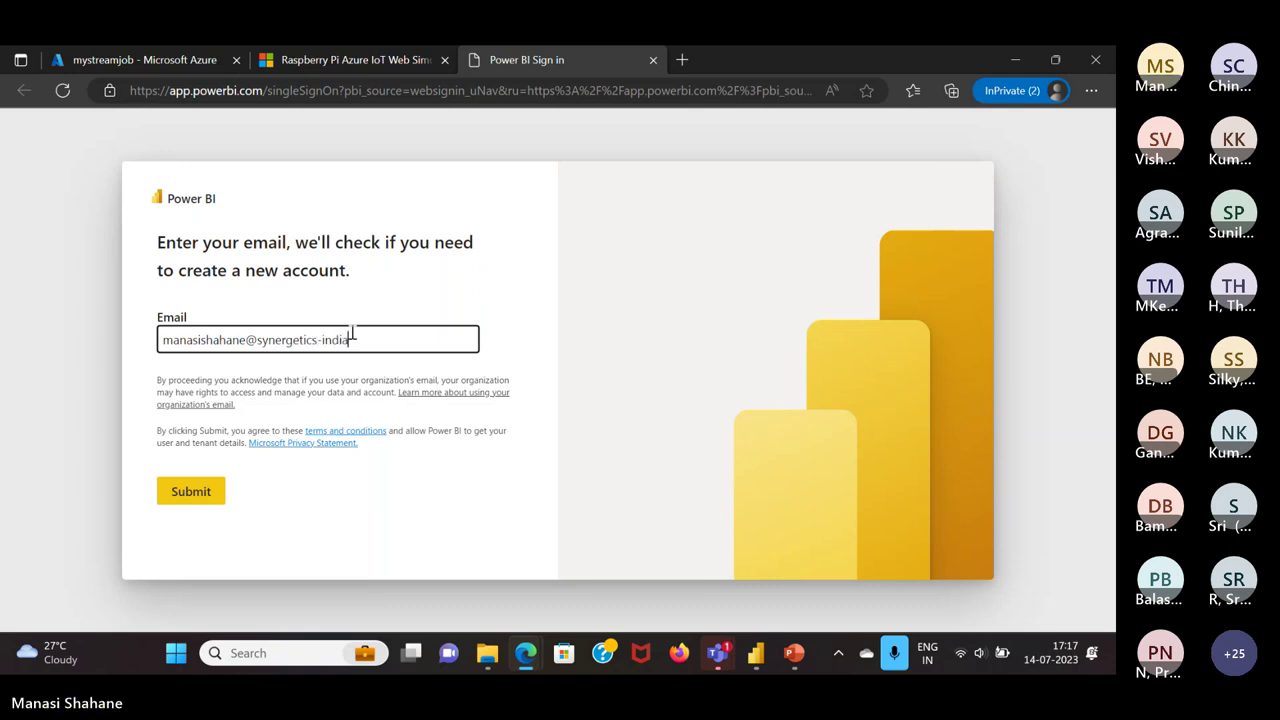
key(Return)
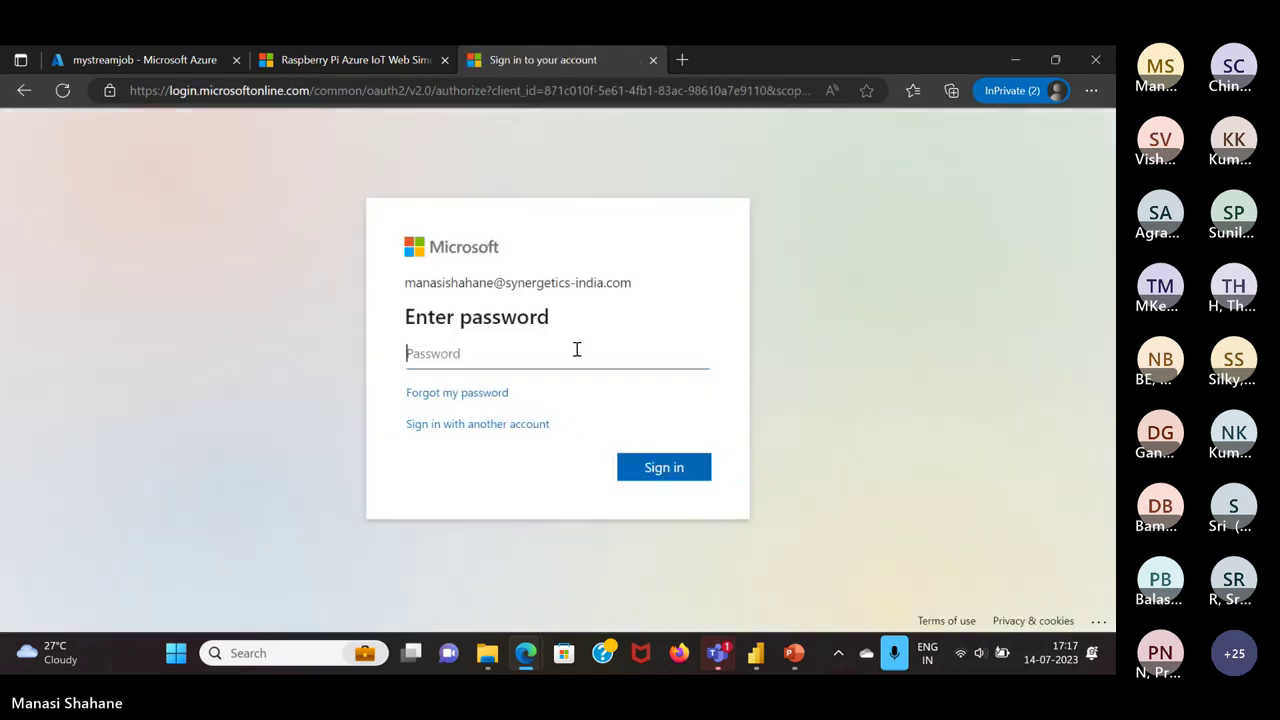
Enter the account password and decline staying signed in
text(••••••••••••••)
key(Return)
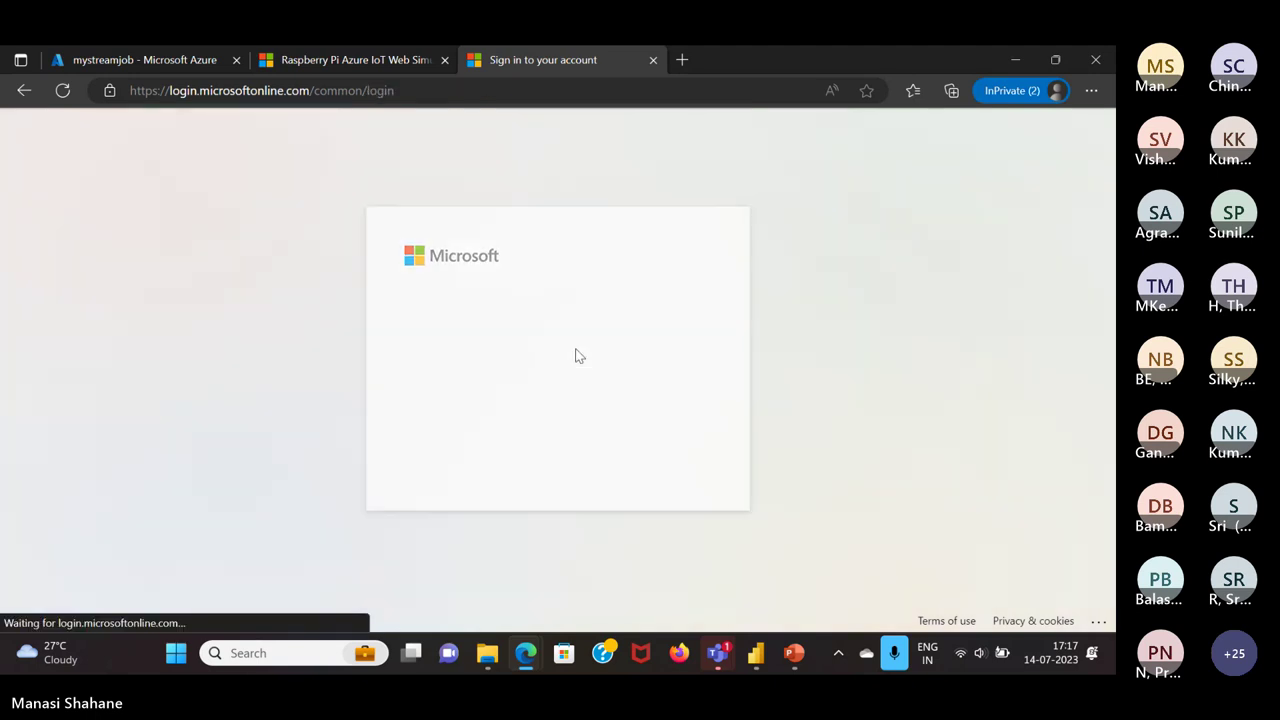
click(566, 459)
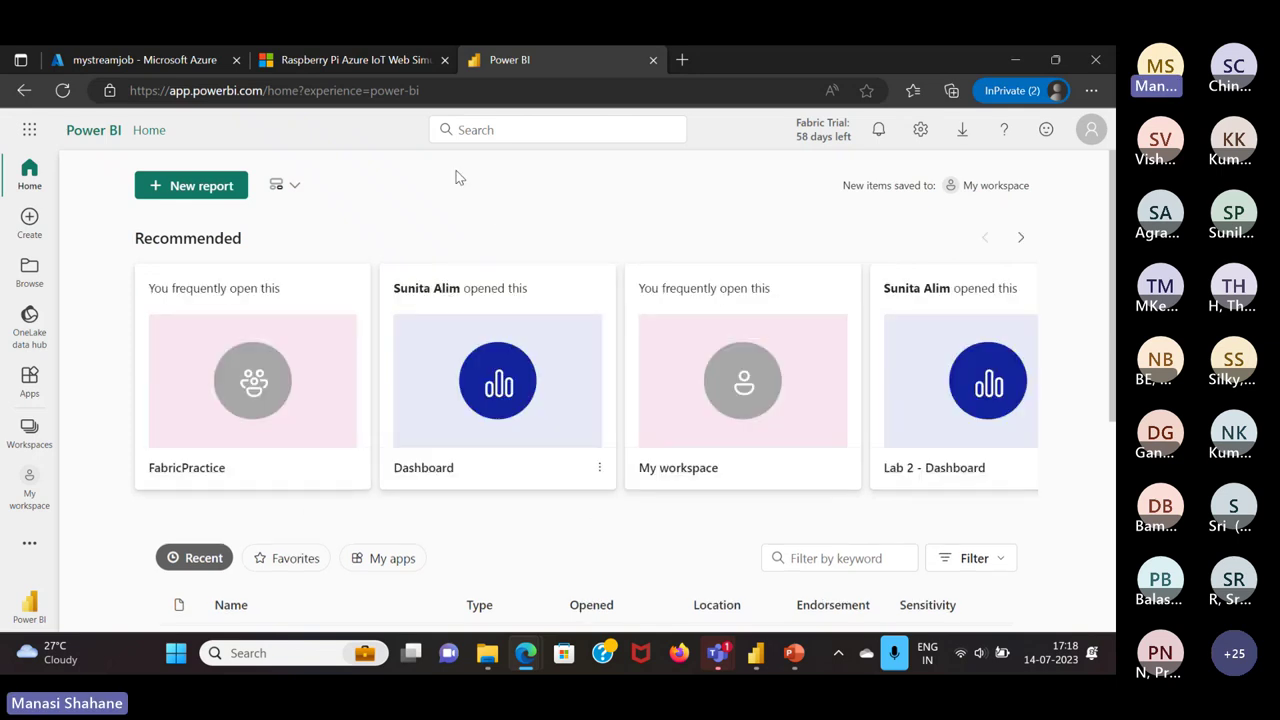
Open the published Trial report from the FabricPractice workspace item list
click(25, 449)
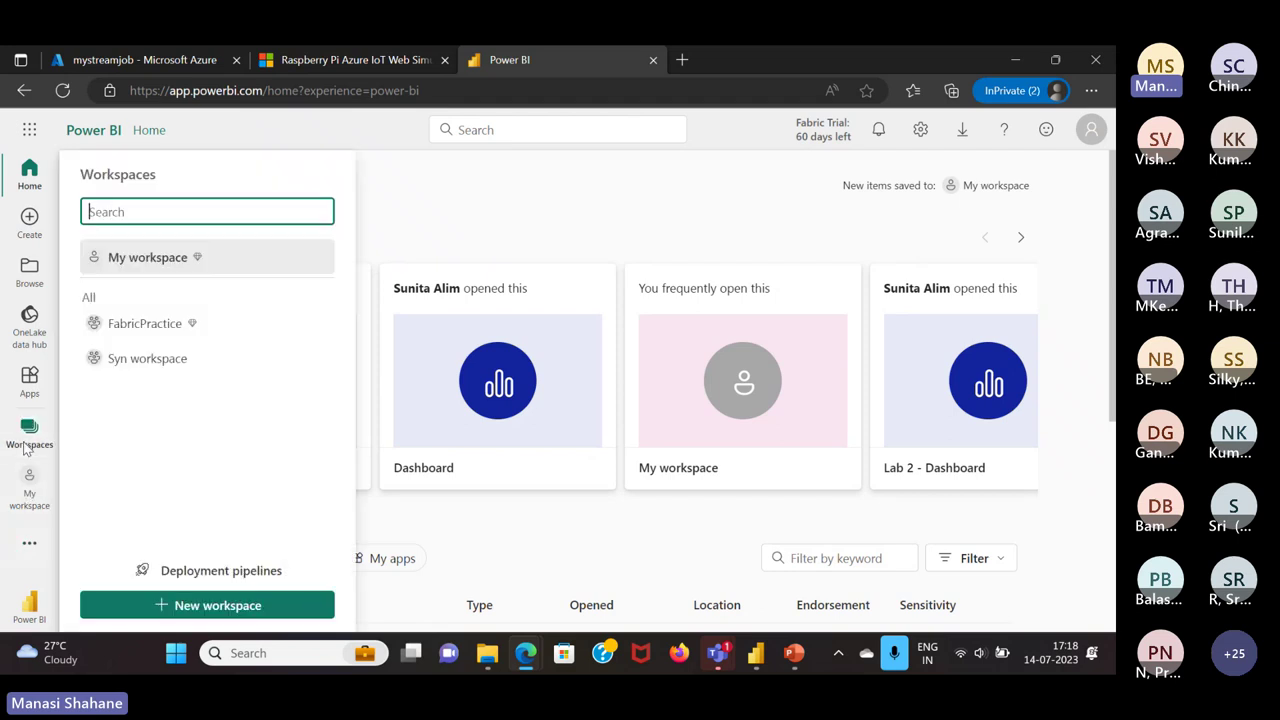
click(144, 325)
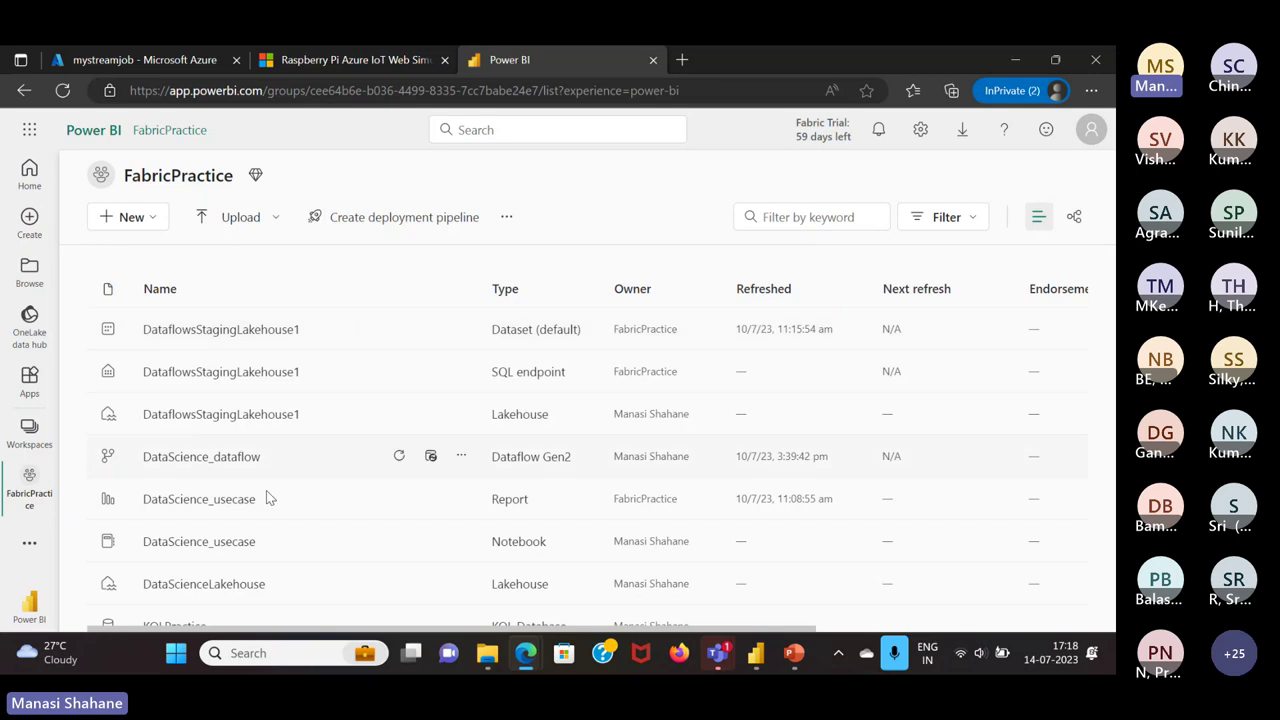
scroll(262, 518, down, 5)
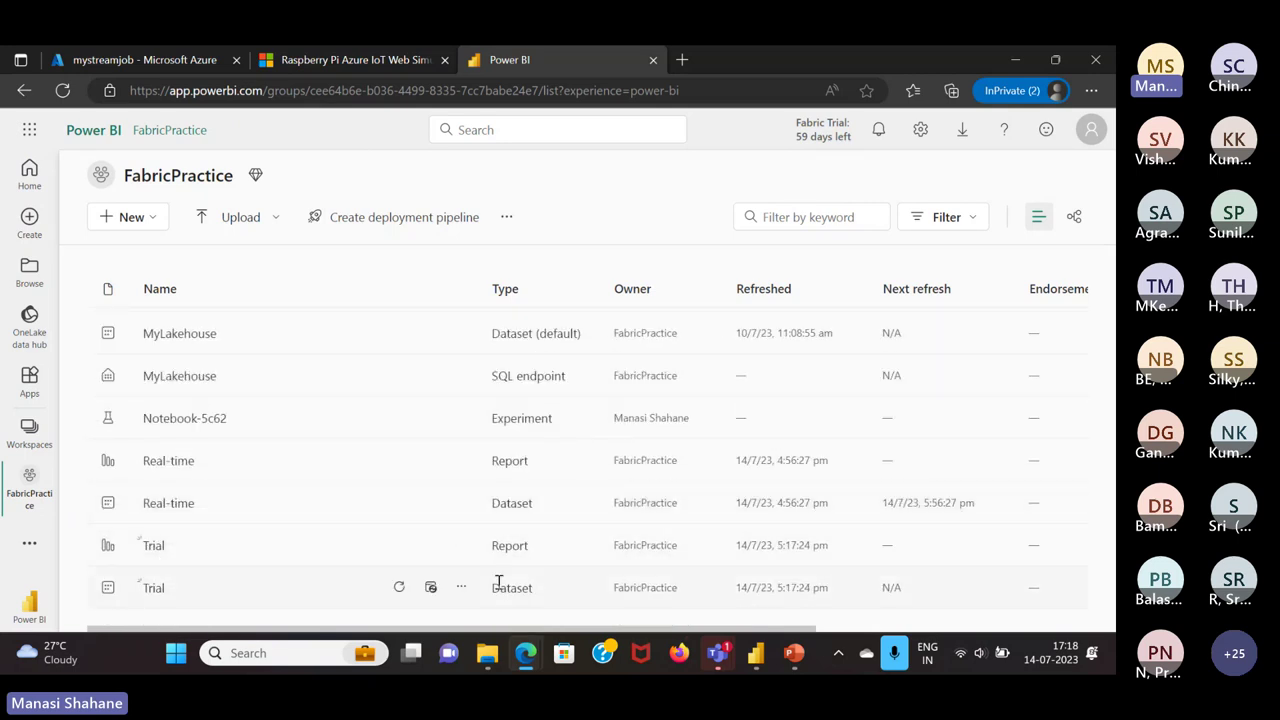
click(153, 545)
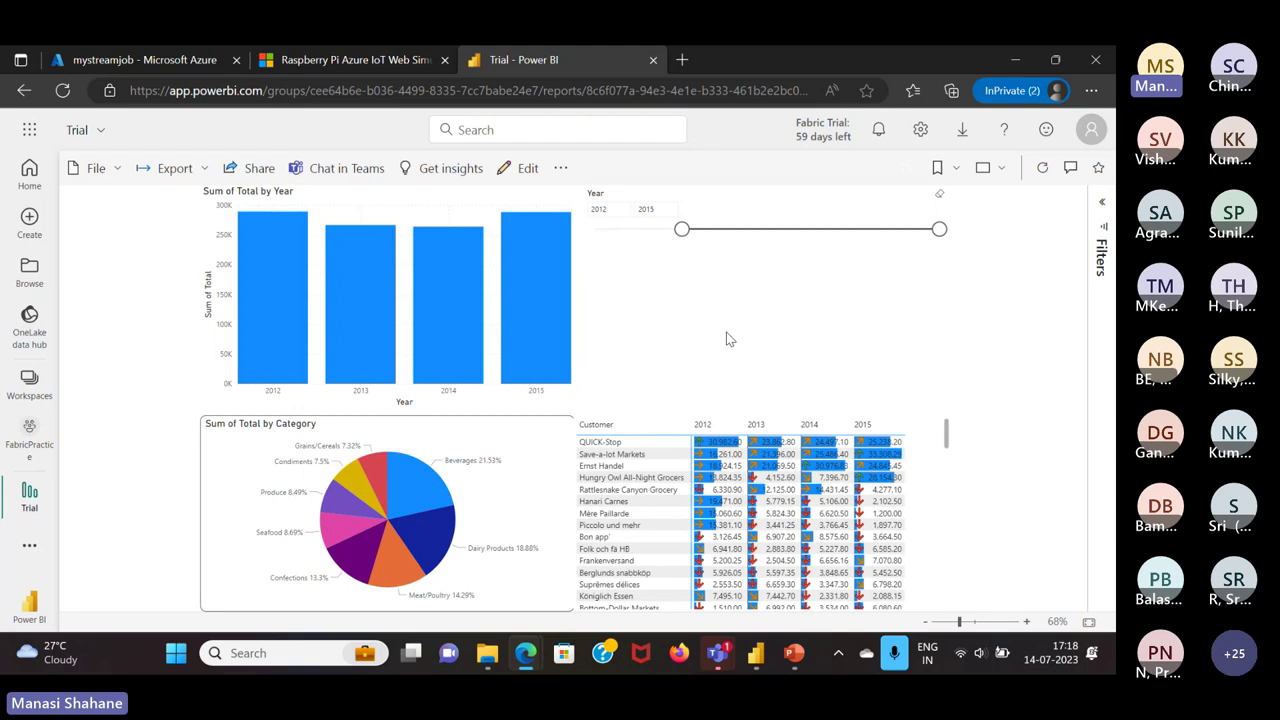
click(559, 318)
click(560, 170)
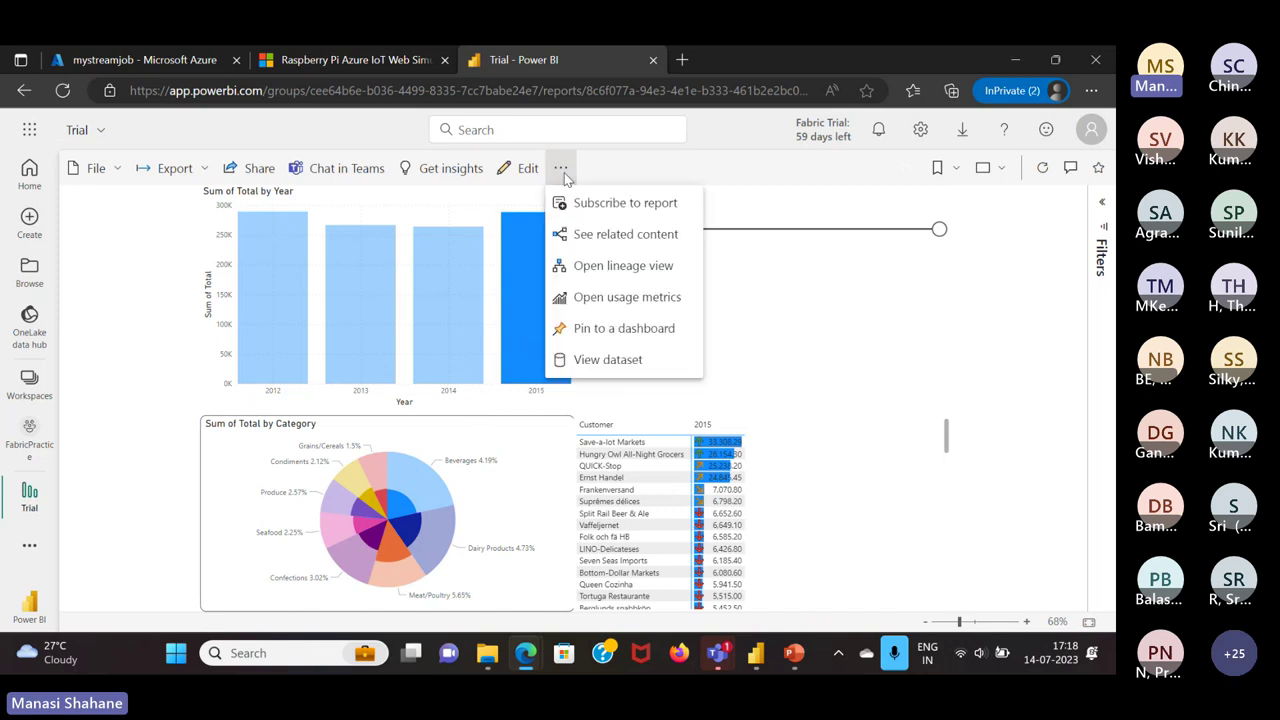
click(833, 316)
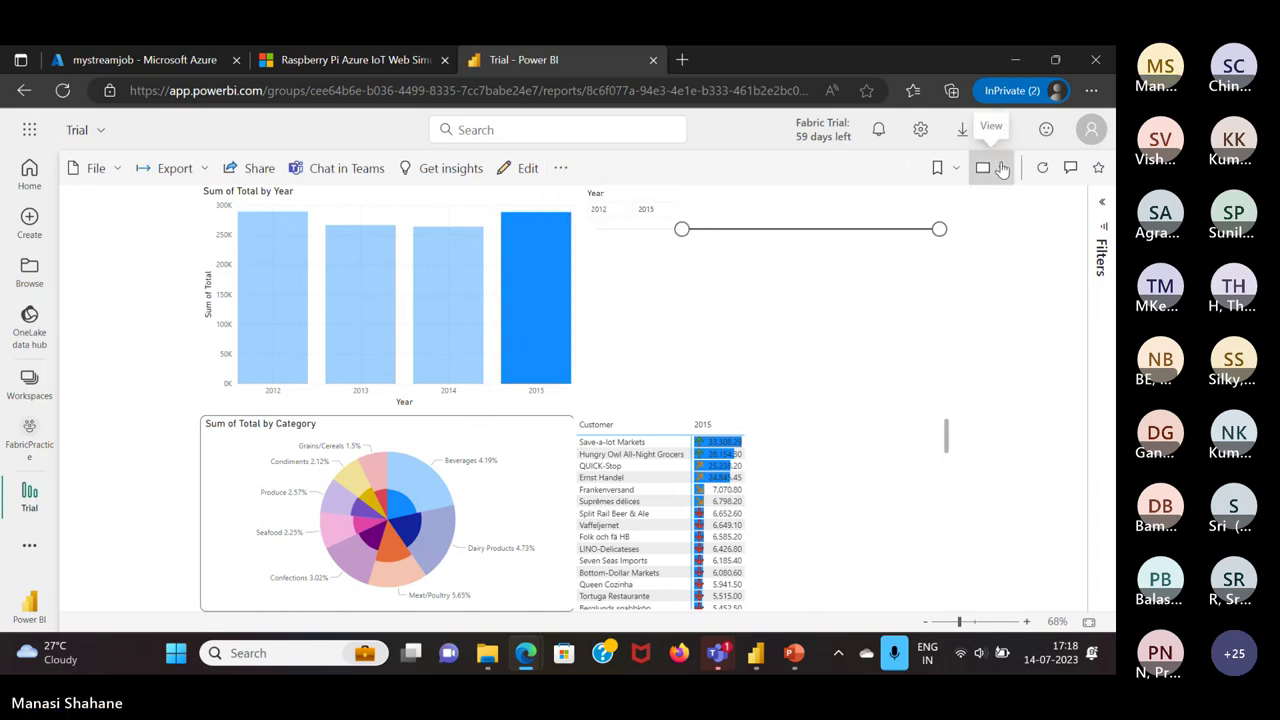
click(988, 168)
click(1053, 264)
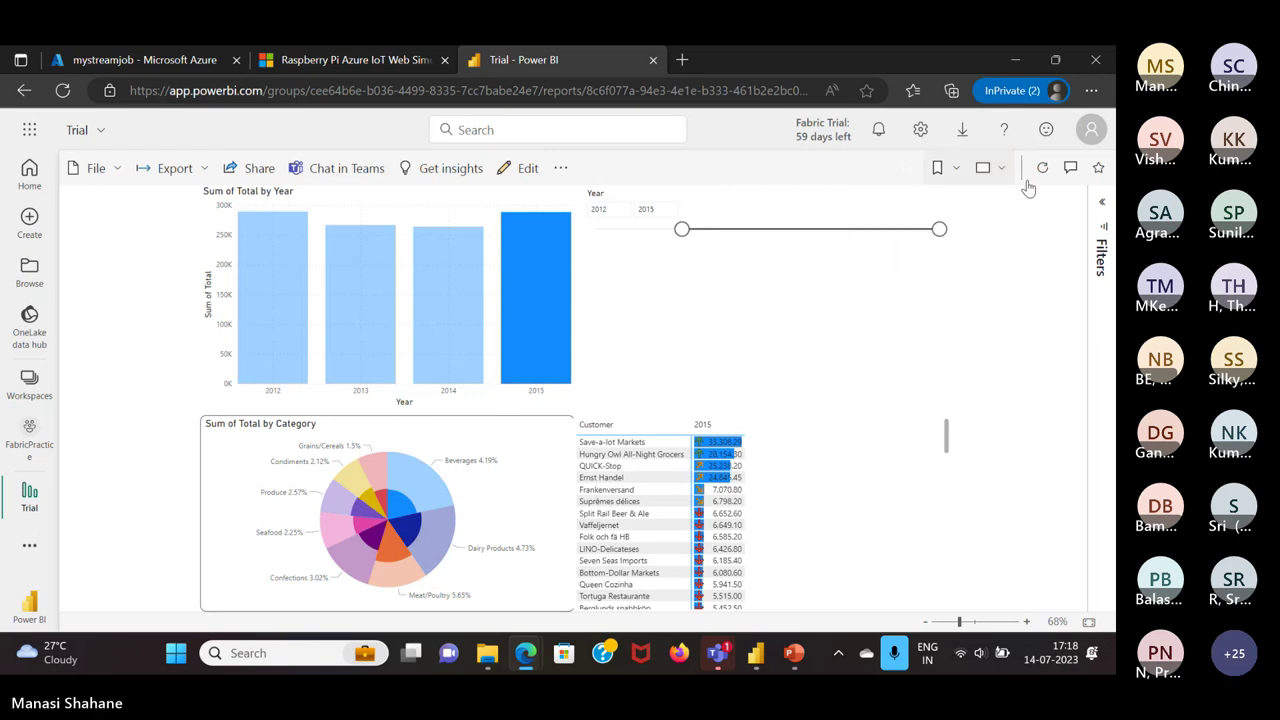
click(958, 175)
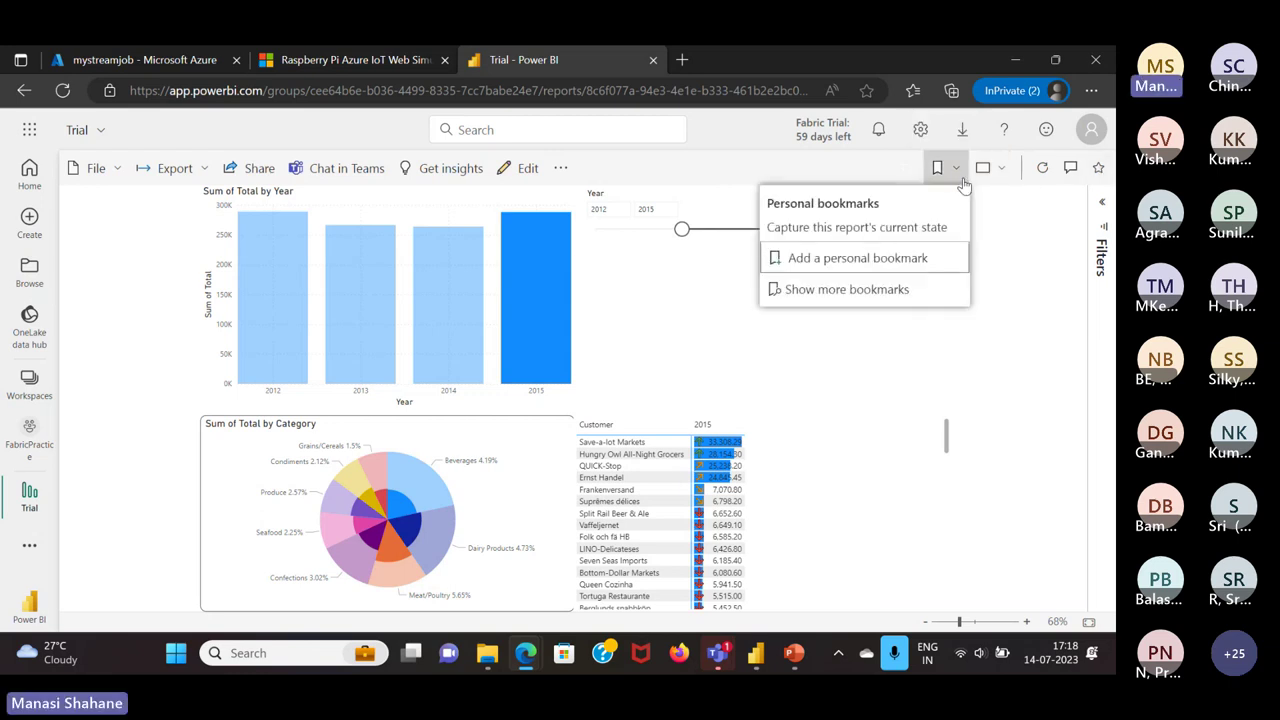
click(818, 325)
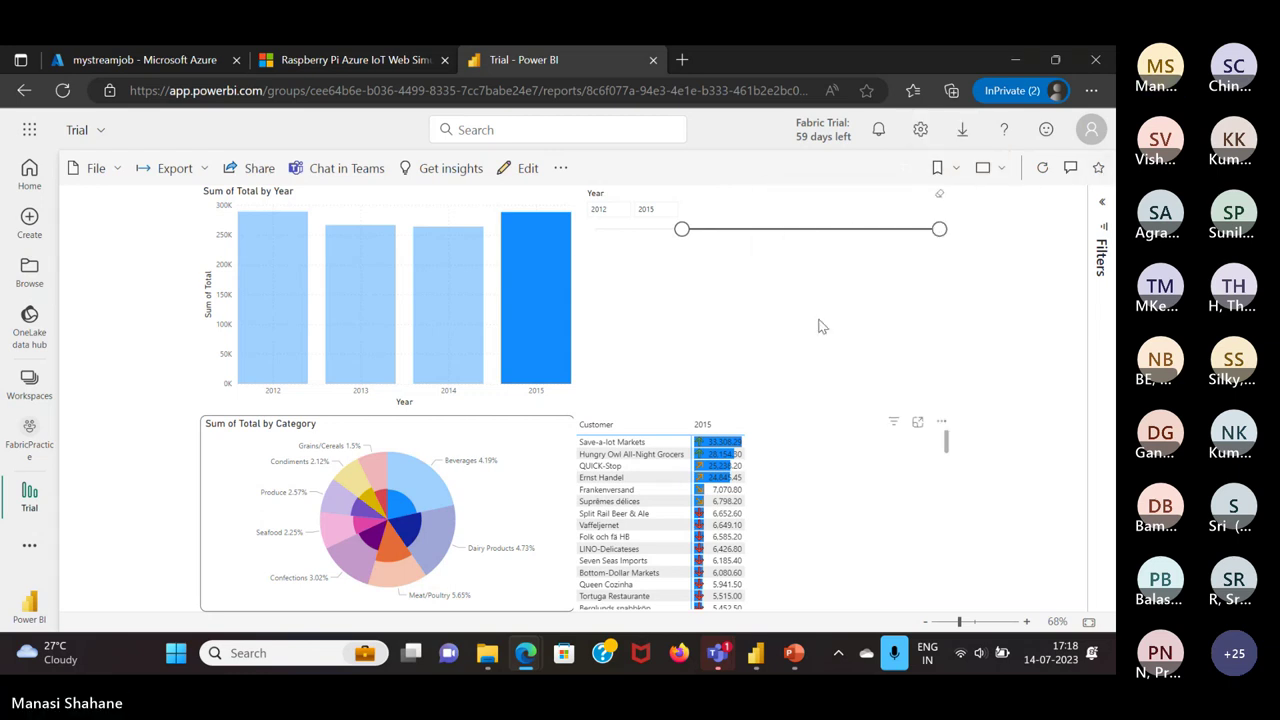
click(550, 285)
click(550, 285)
click(546, 281)
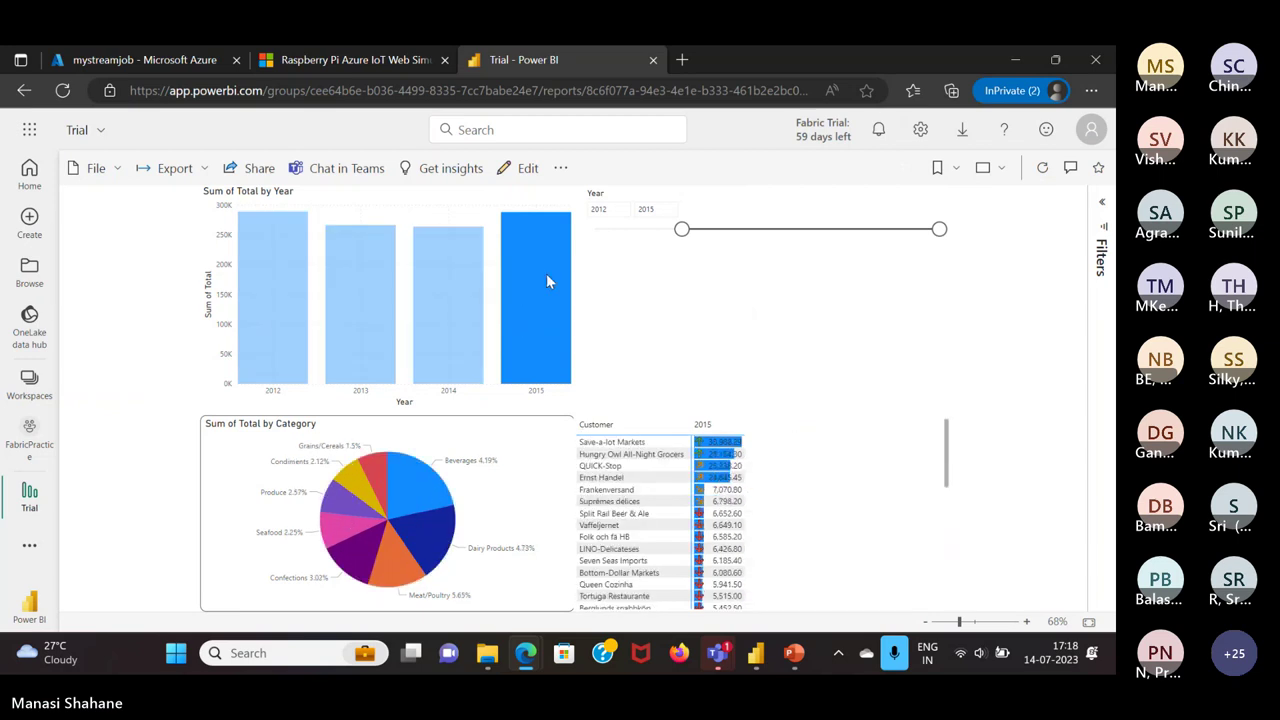
click(546, 278)
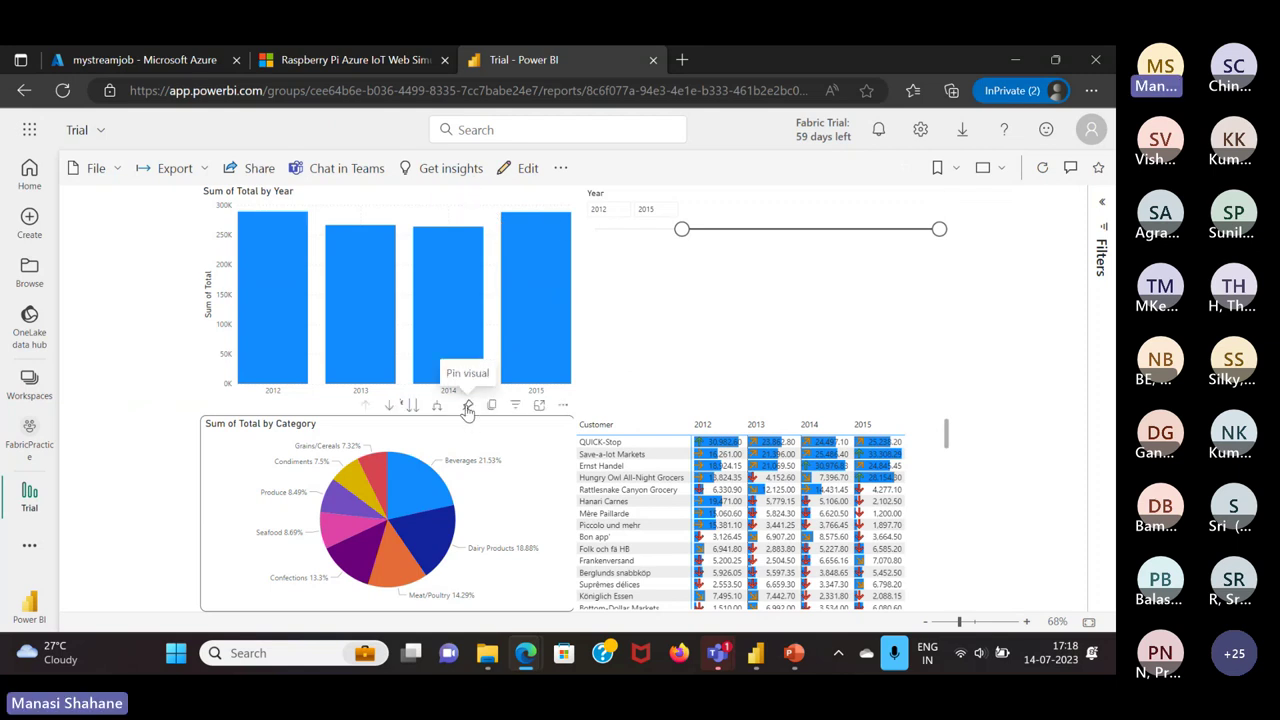
Pin the Sum of Total by Category pie chart to a new dashboard named Trial
click(467, 407)
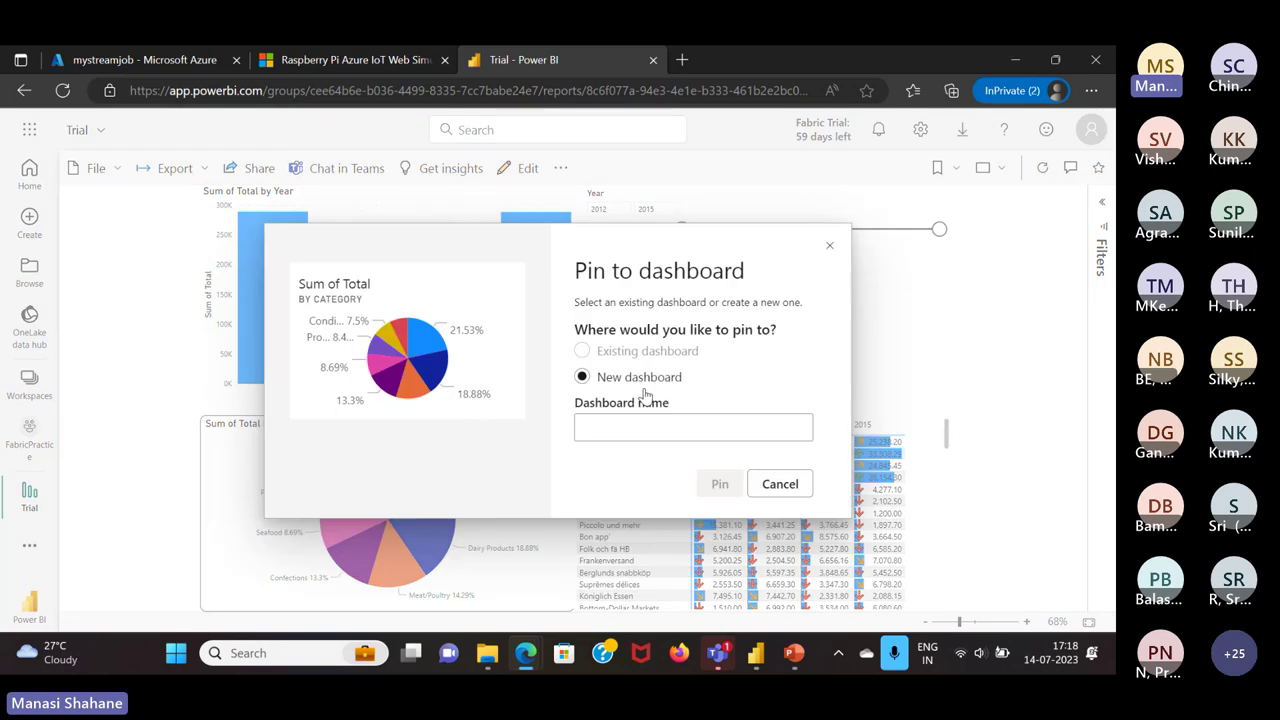
click(650, 424)
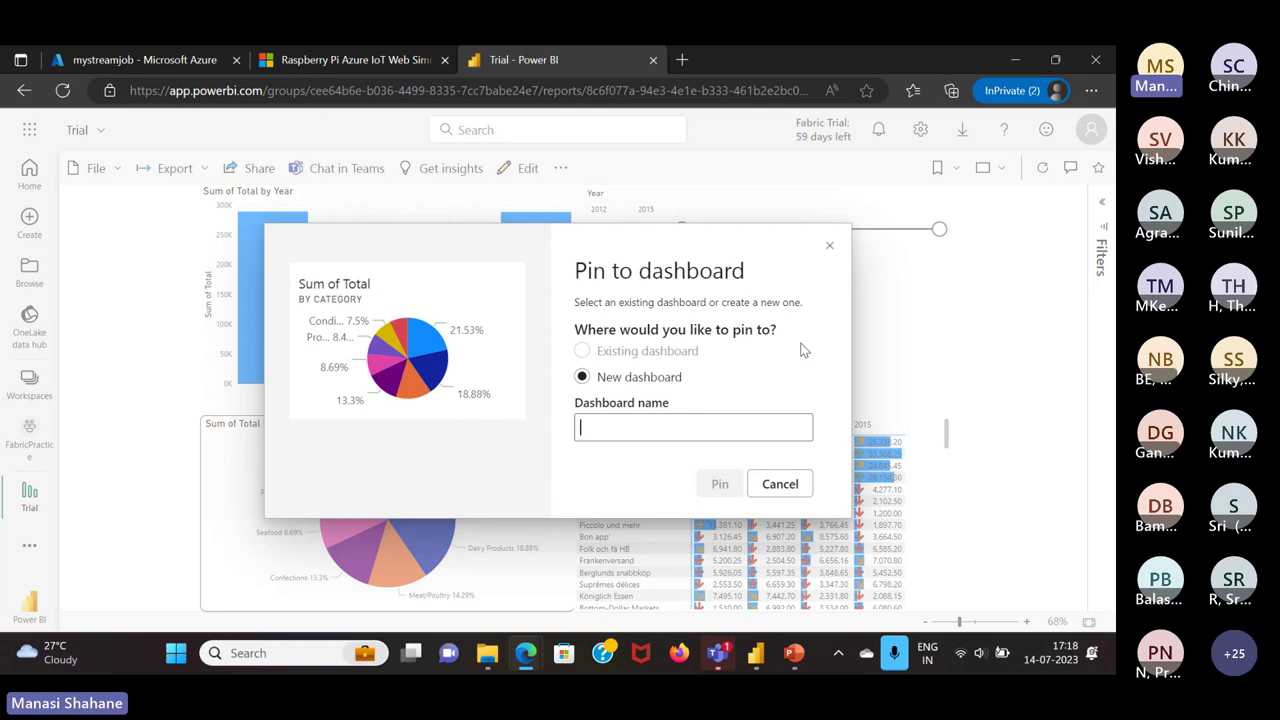
text(Trial)
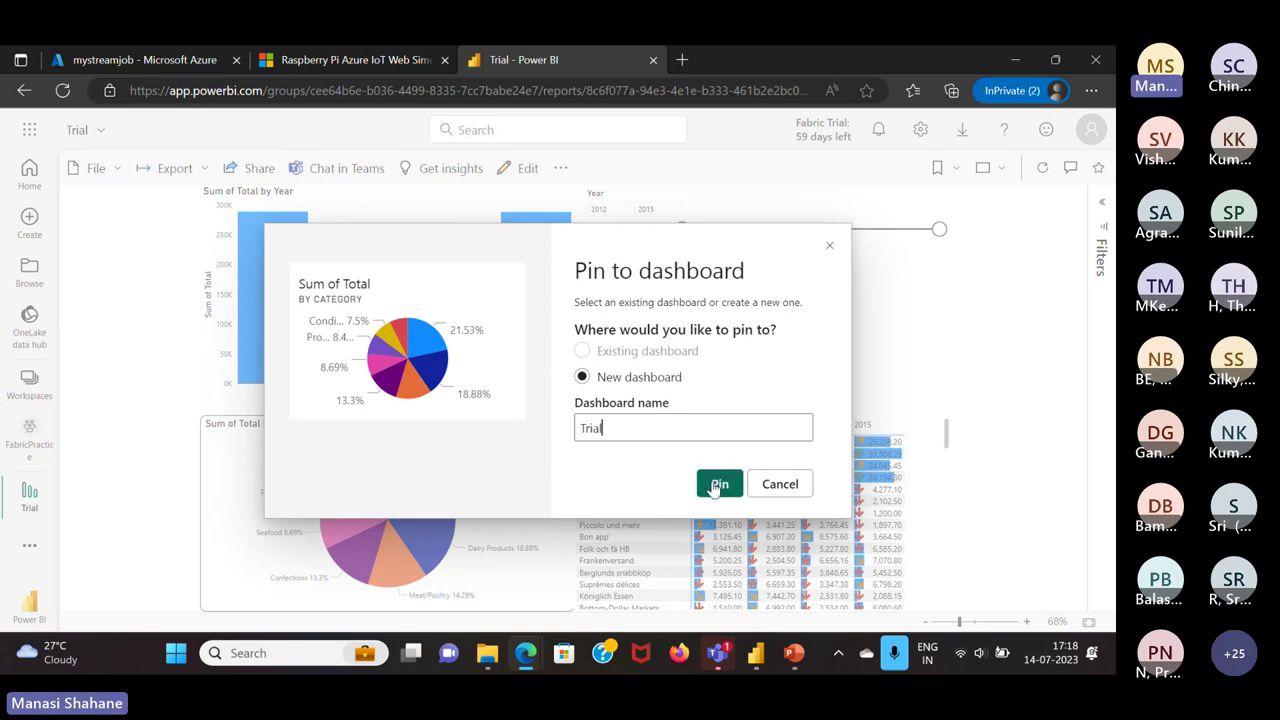
click(716, 484)
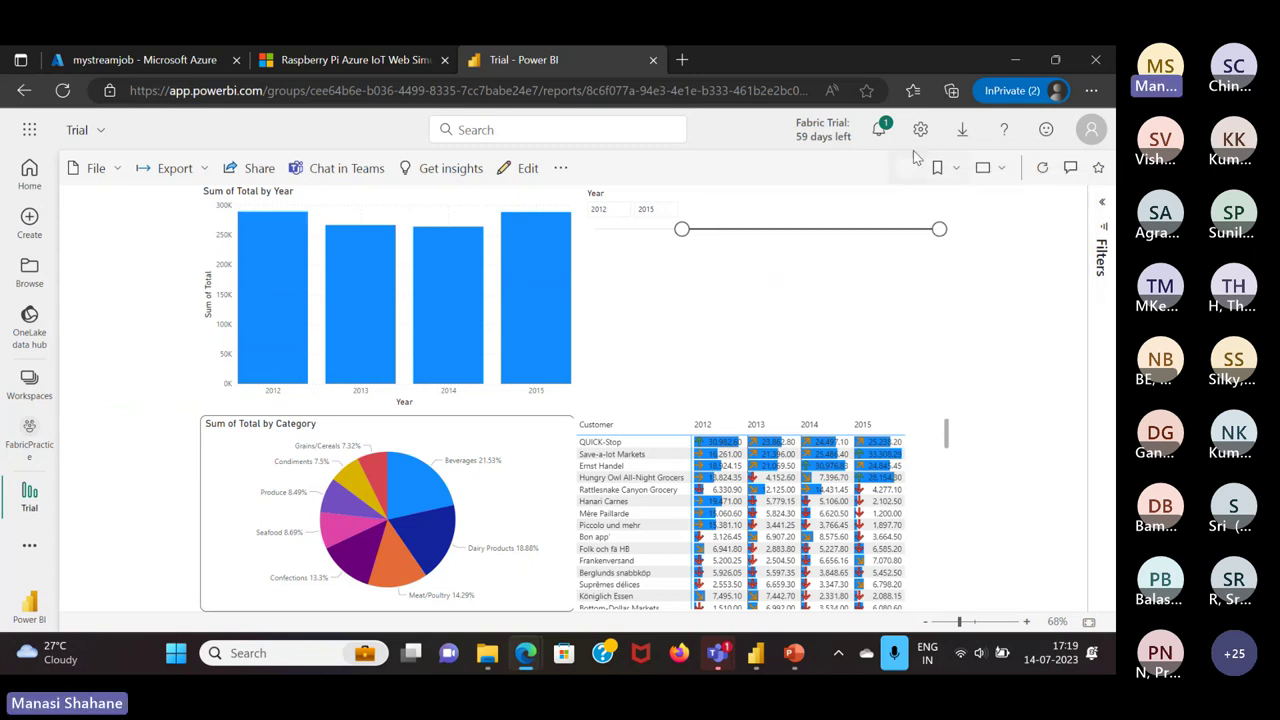
Check the pin notification, view the Trial dashboard, then return to the FabricPractice item list
click(879, 129)
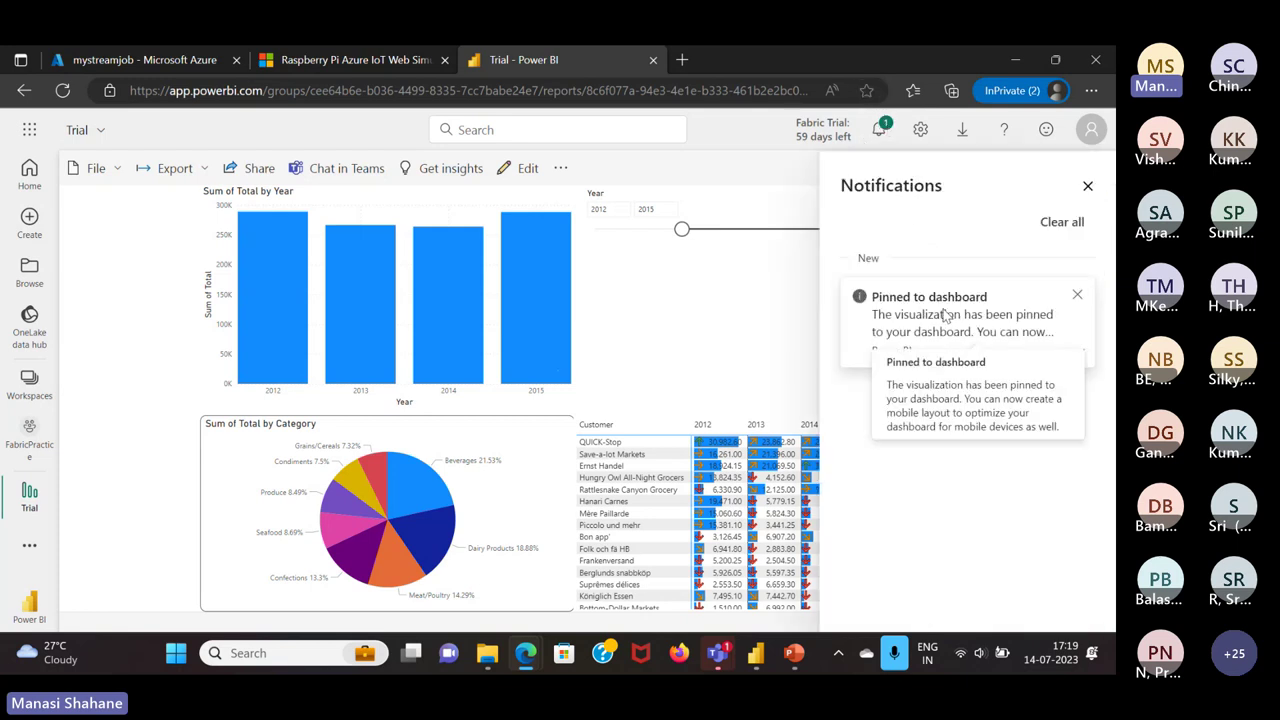
key(Escape)
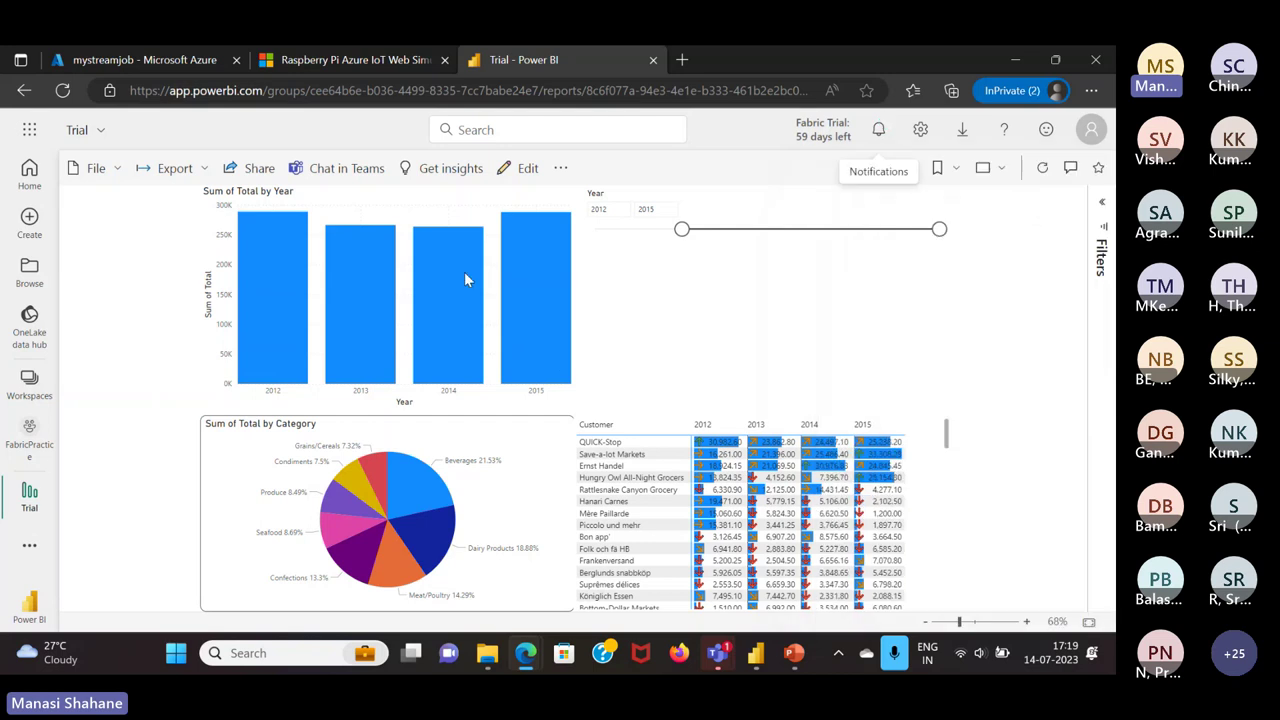
click(30, 450)
scroll(320, 418, down, 5)
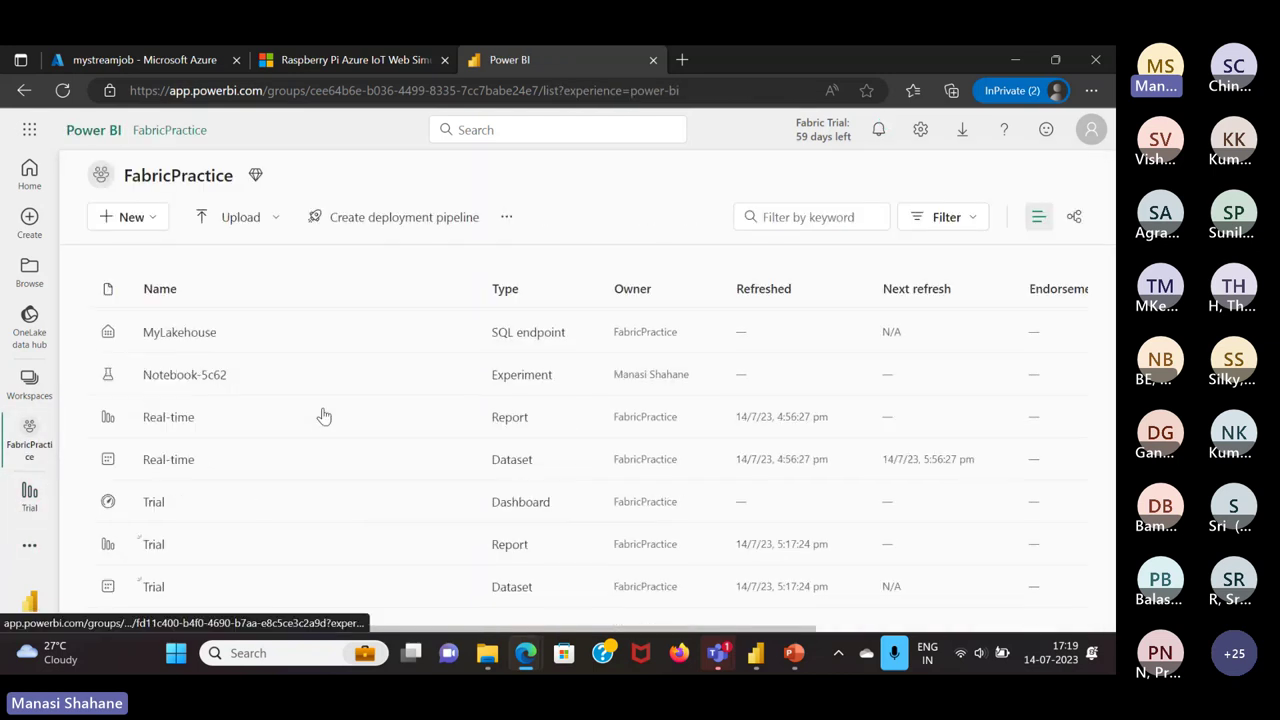
click(153, 503)
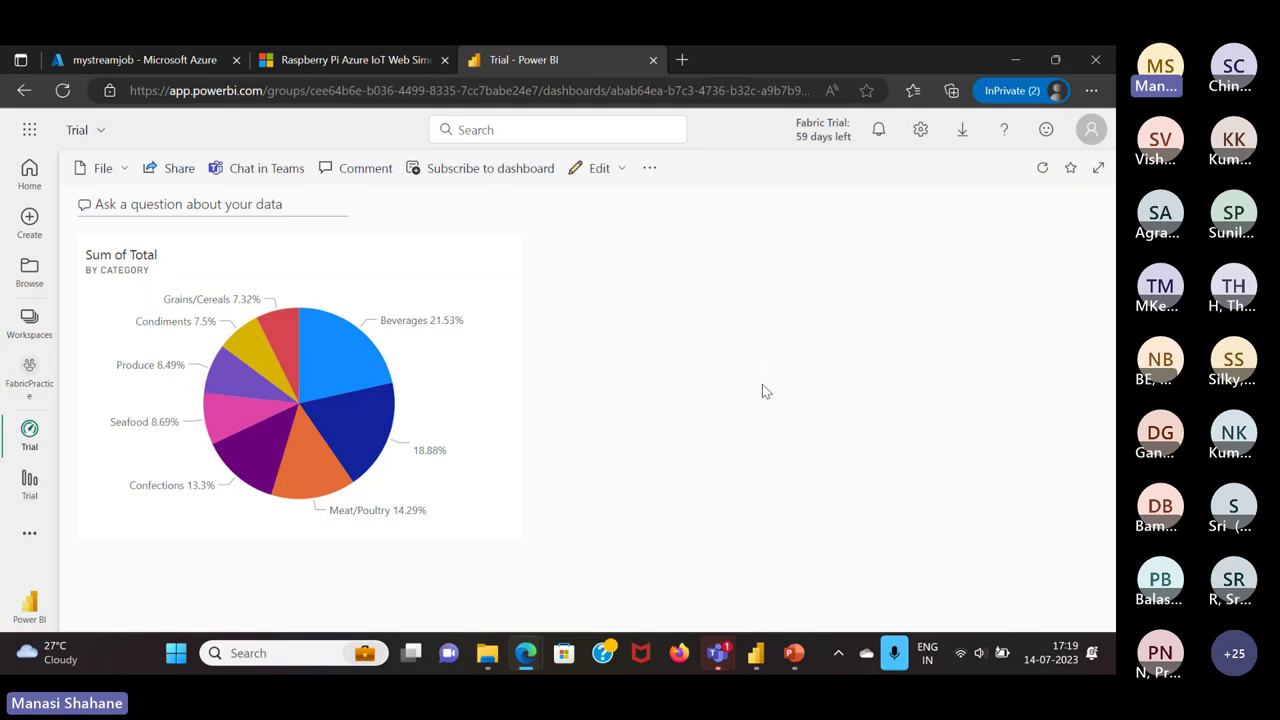
click(33, 392)
scroll(254, 446, down, 5)
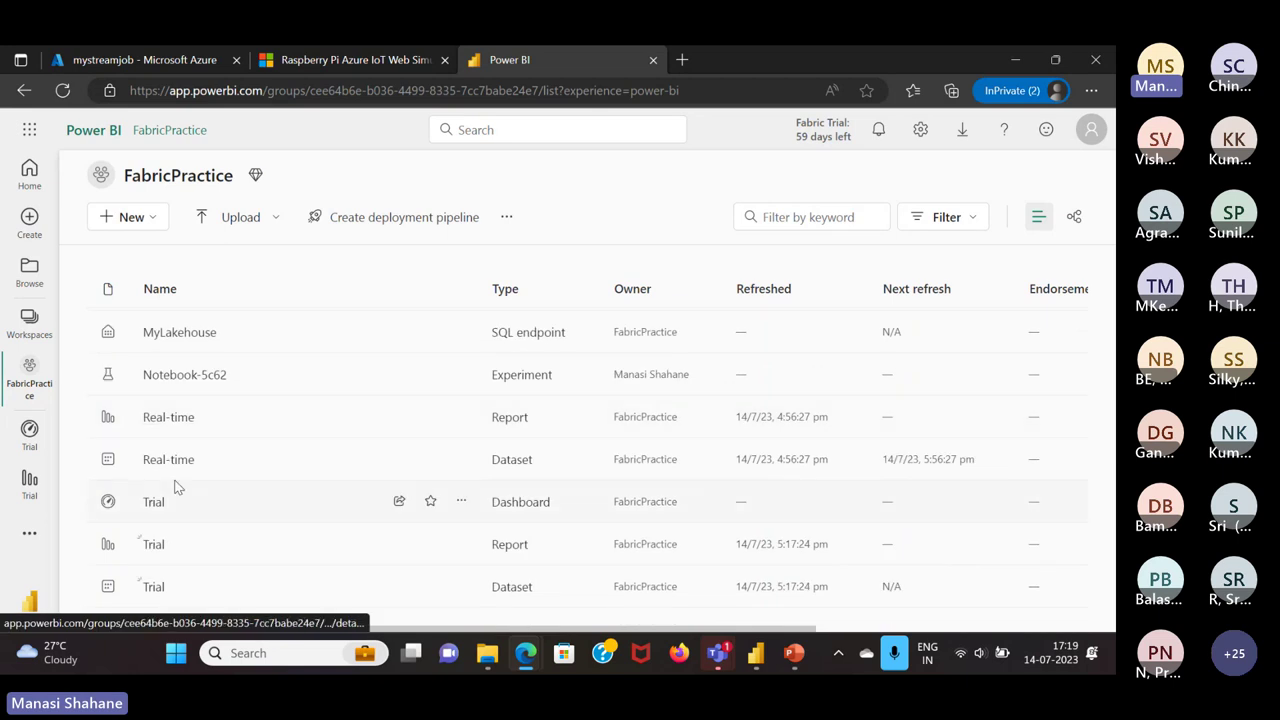
Open the Real-time report, closing the Teams meeting chat and minimizing the meeting window
click(180, 420)
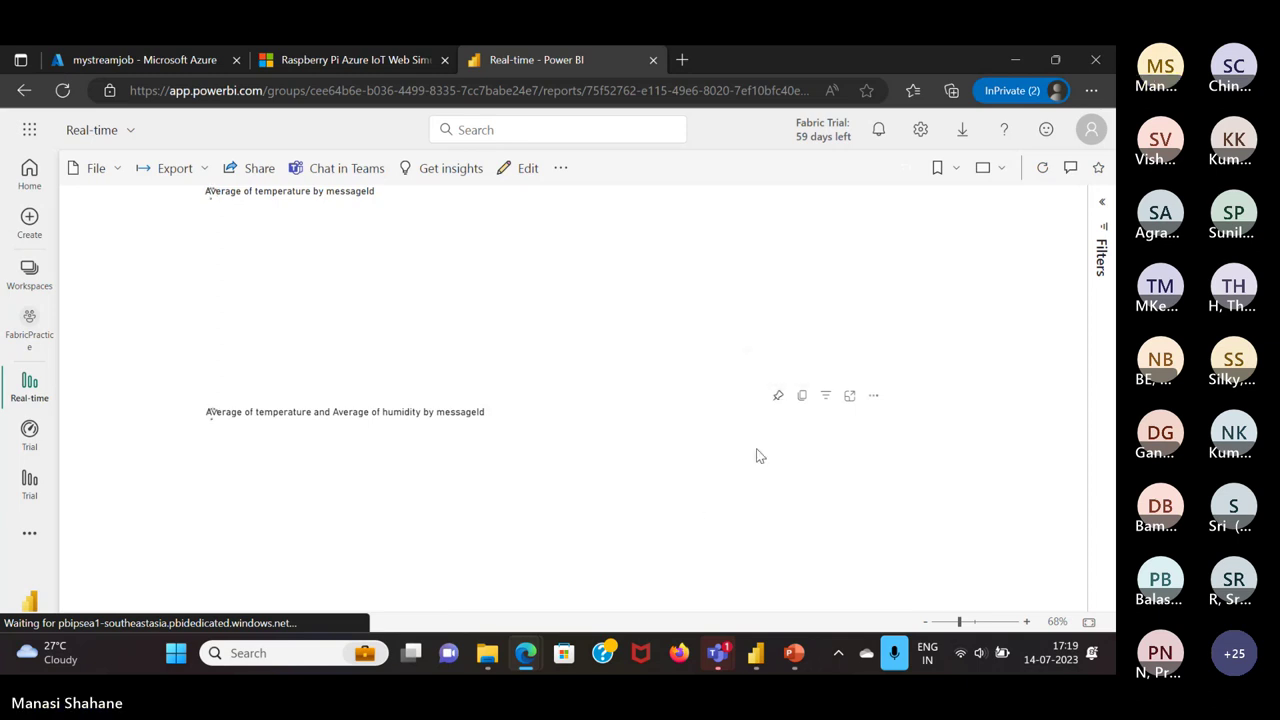
mouse_move(718, 653)
click(709, 550)
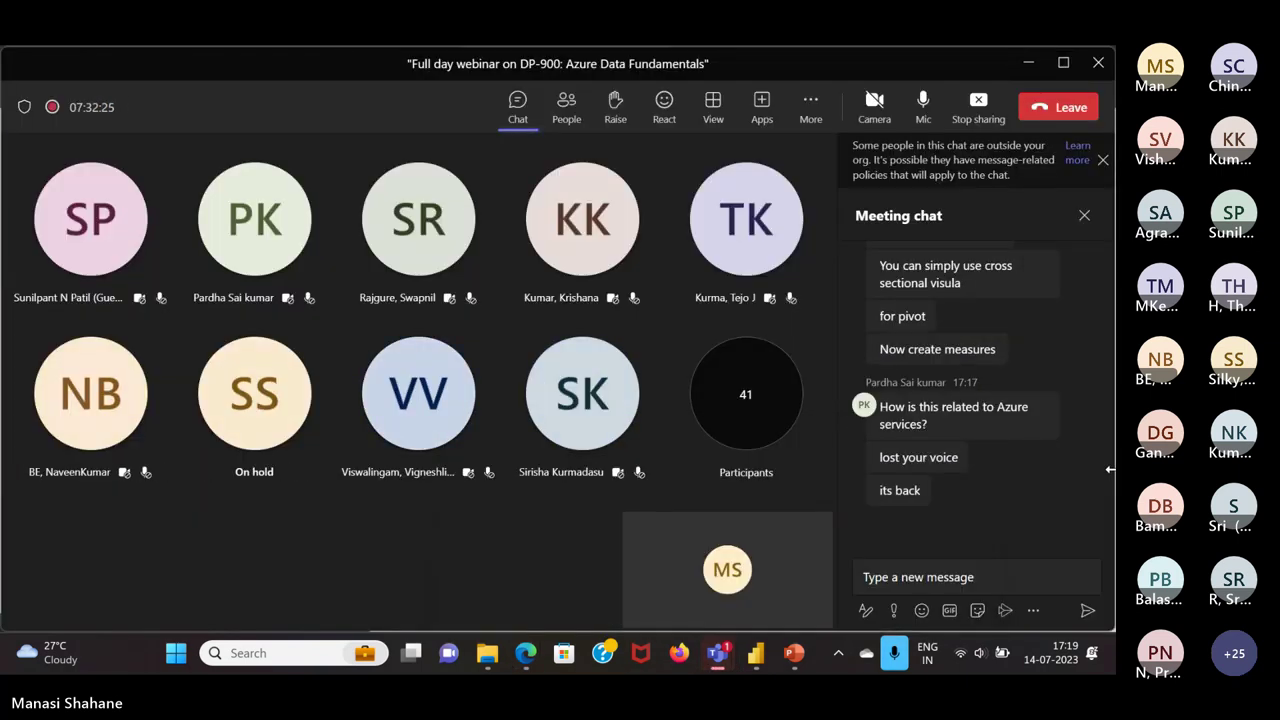
click(1102, 161)
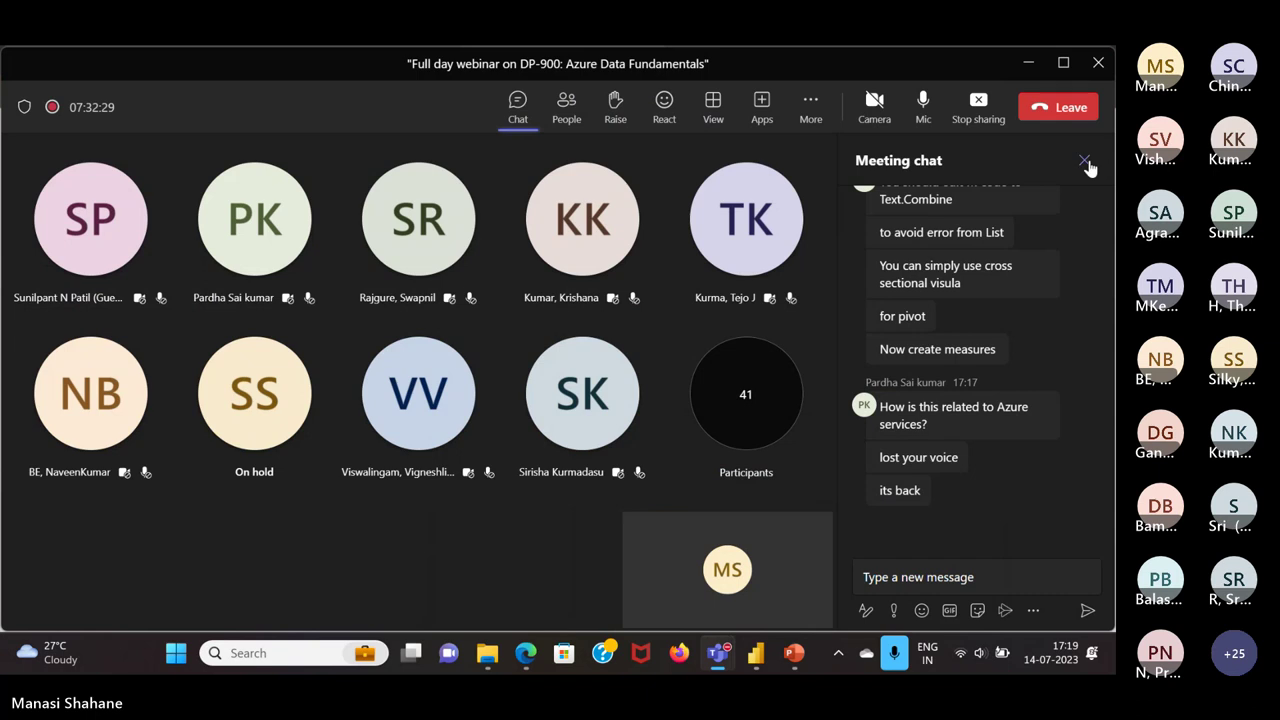
click(1085, 161)
click(1027, 64)
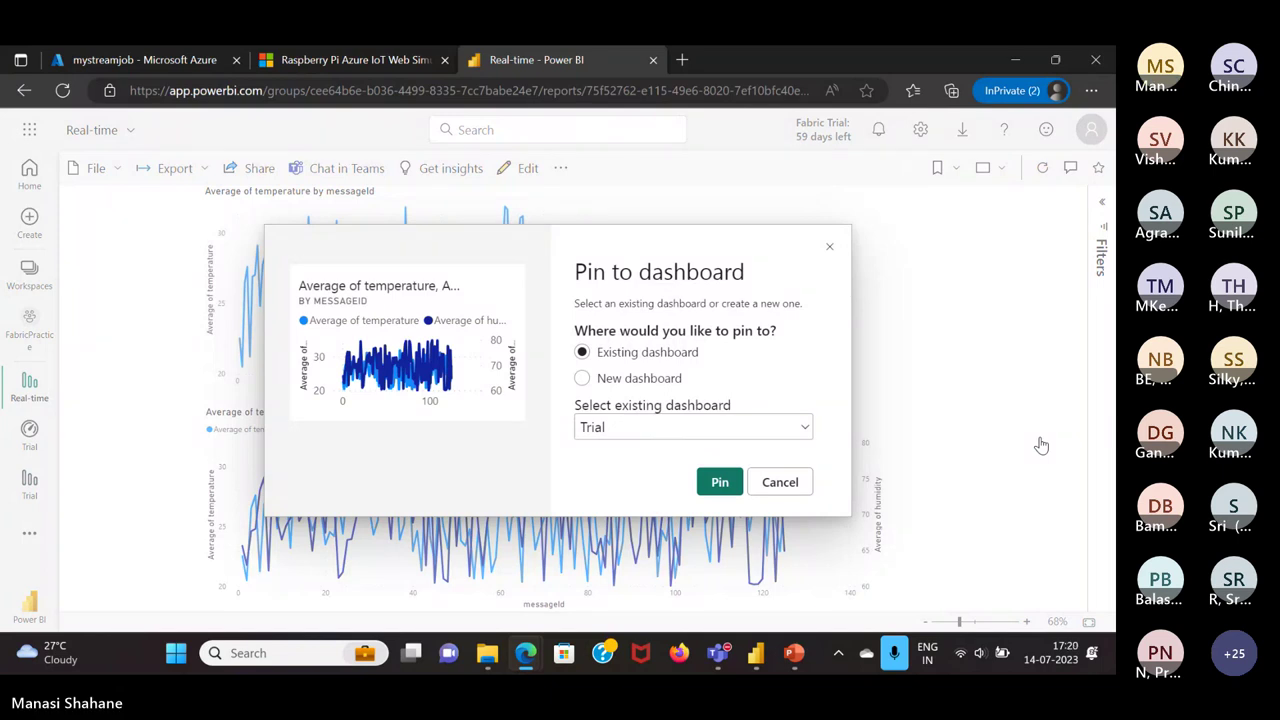
mouse_move(717, 653)
click(698, 524)
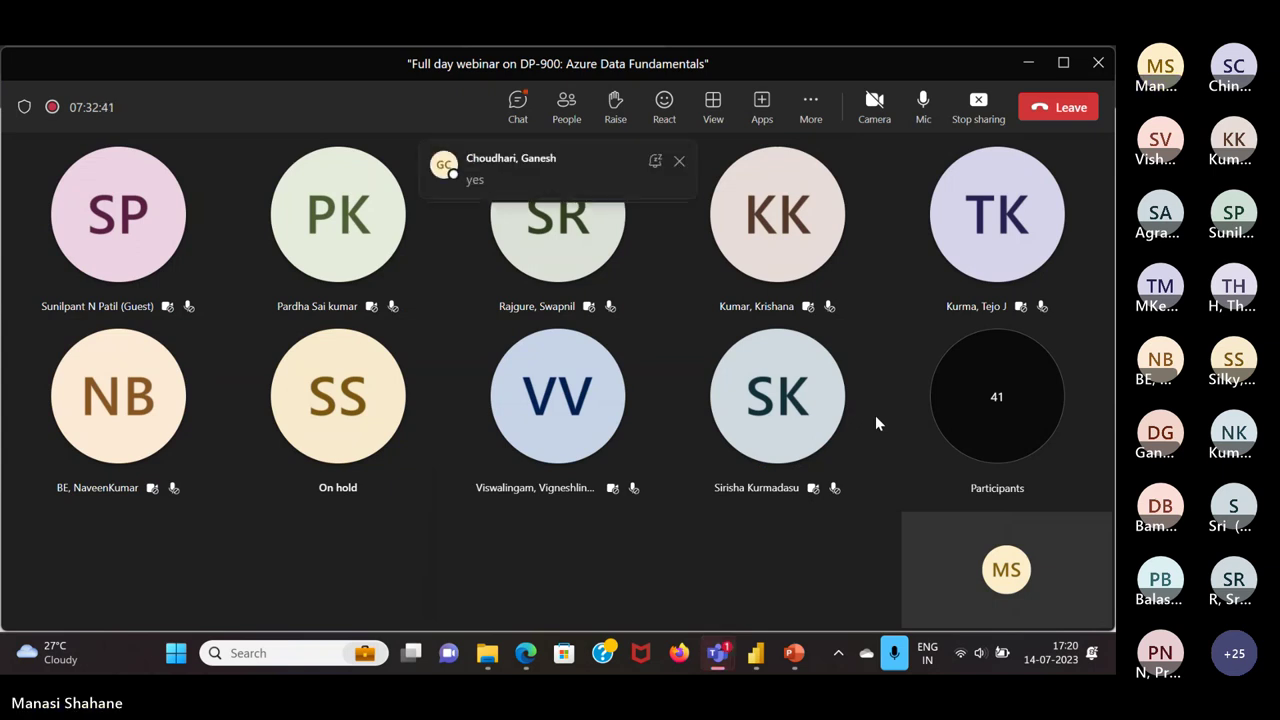
click(1026, 66)
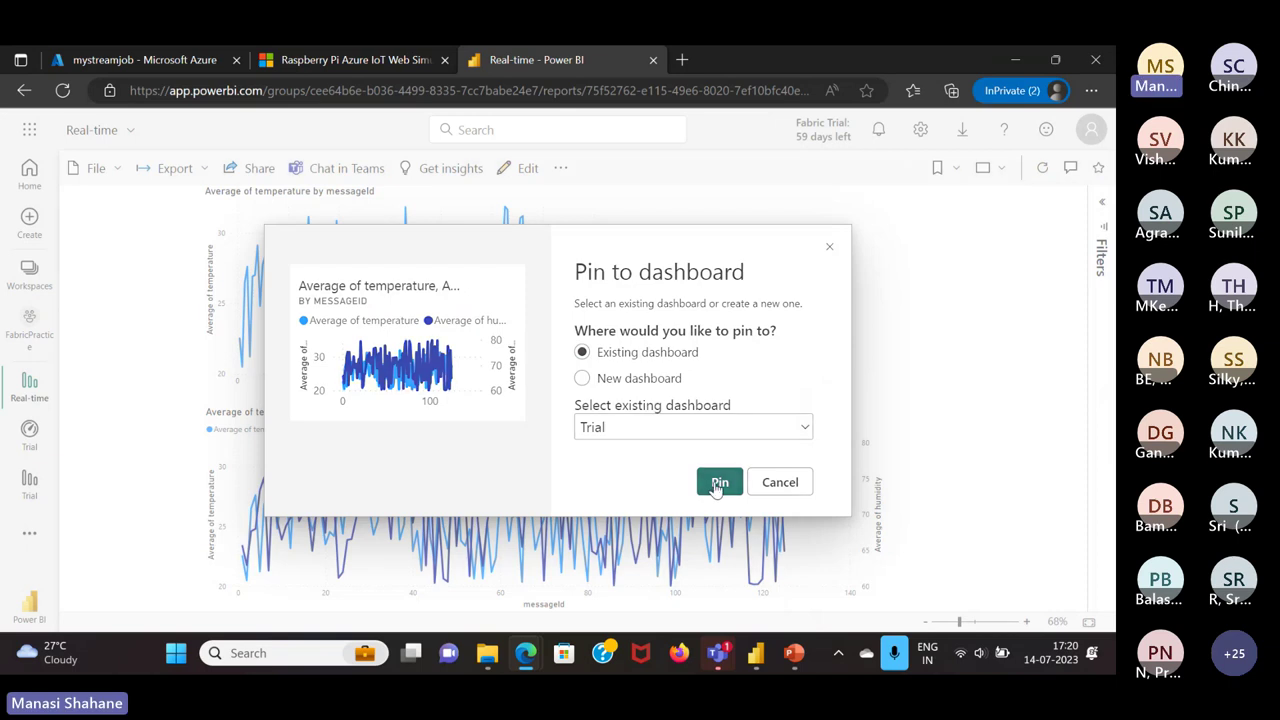
Pin the temperature/humidity line chart to the existing Trial dashboard and view the dashboard
click(716, 483)
click(963, 277)
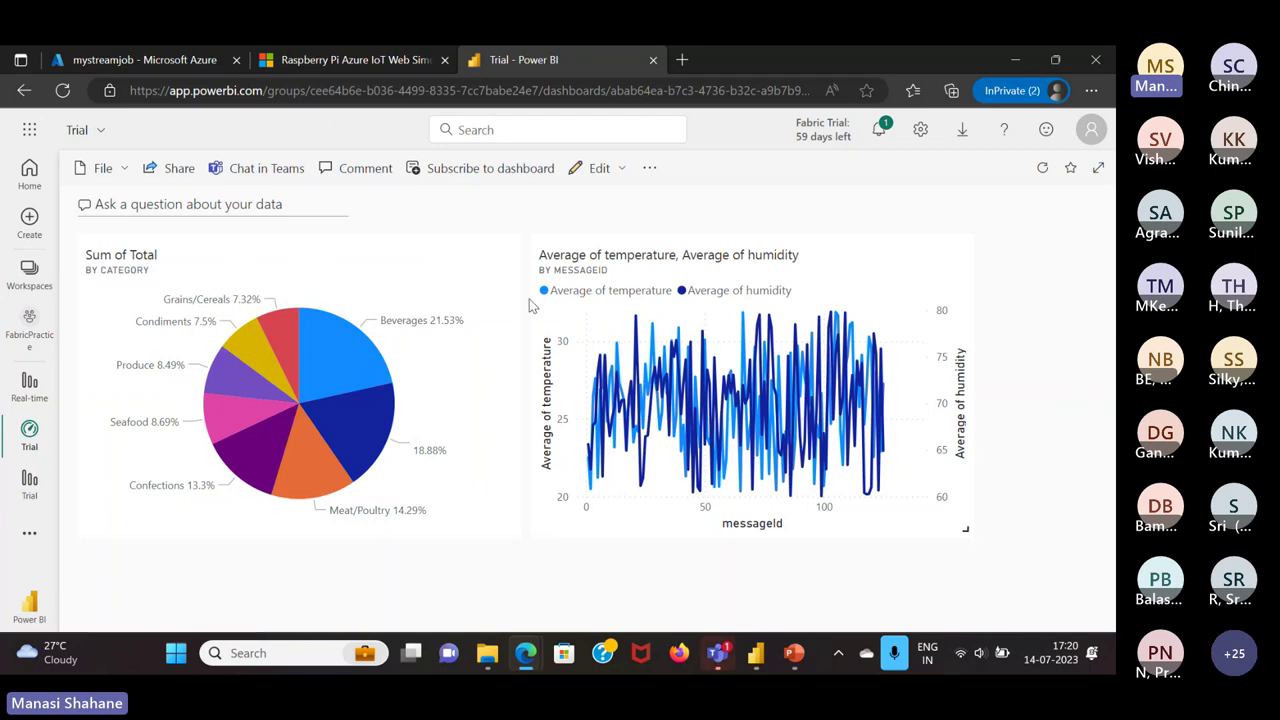
click(650, 170)
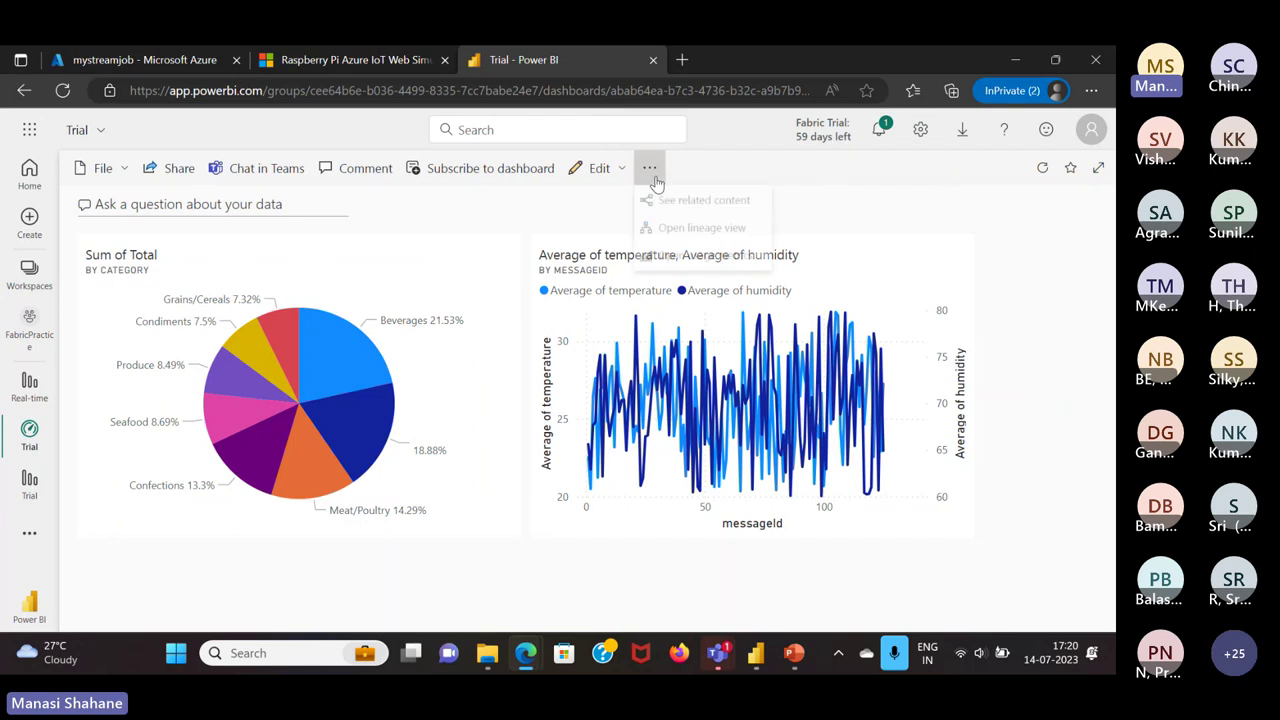
key(Escape)
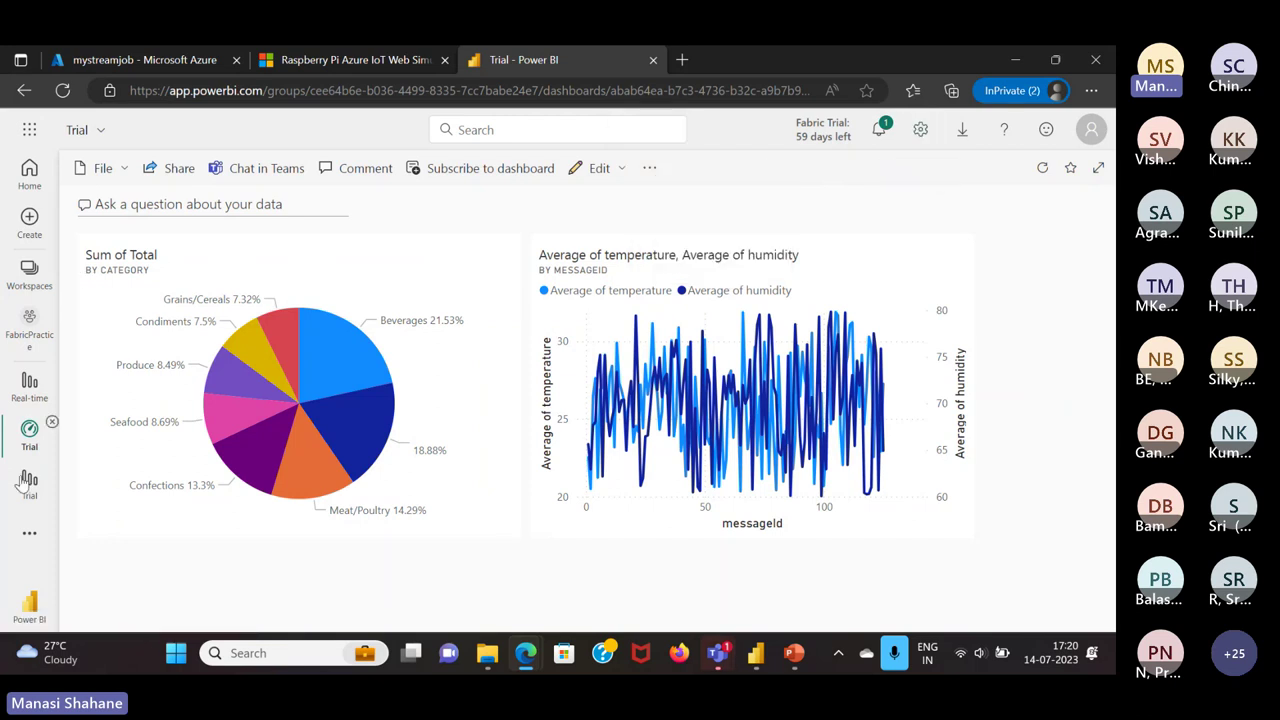
Open FabricPractice workspace settings and browse Power BI > General and the About page
click(27, 338)
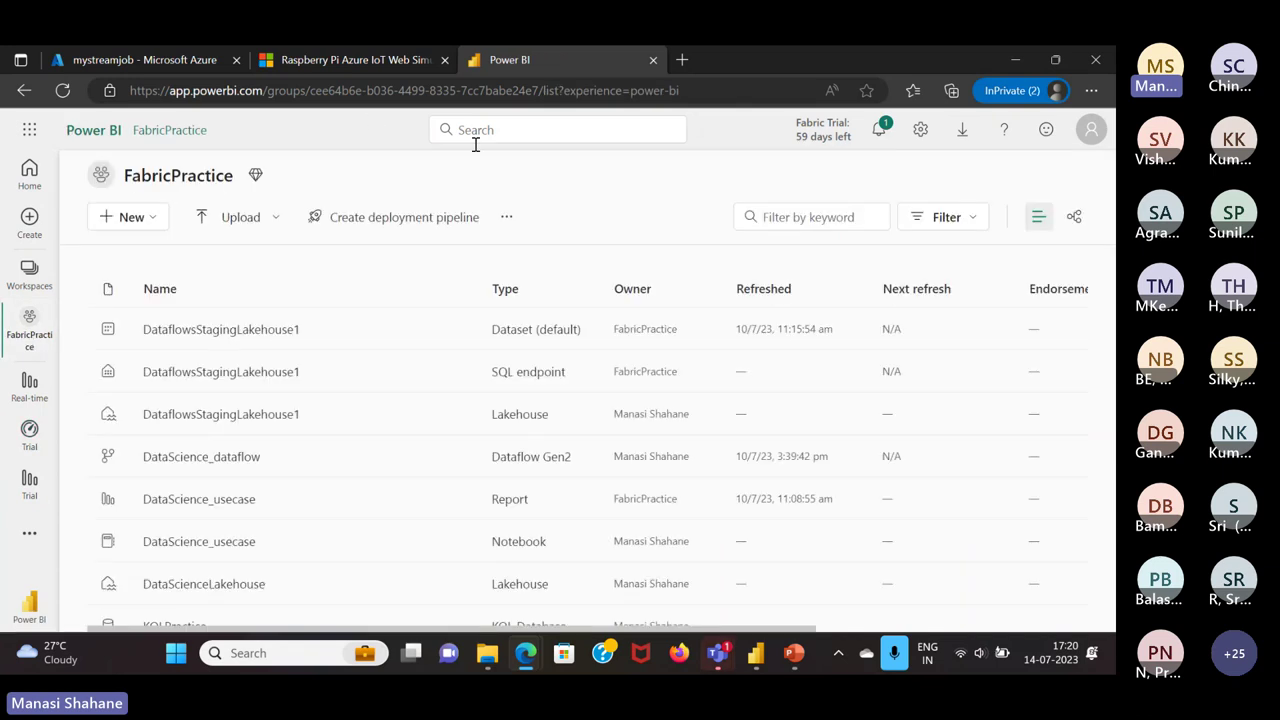
click(506, 217)
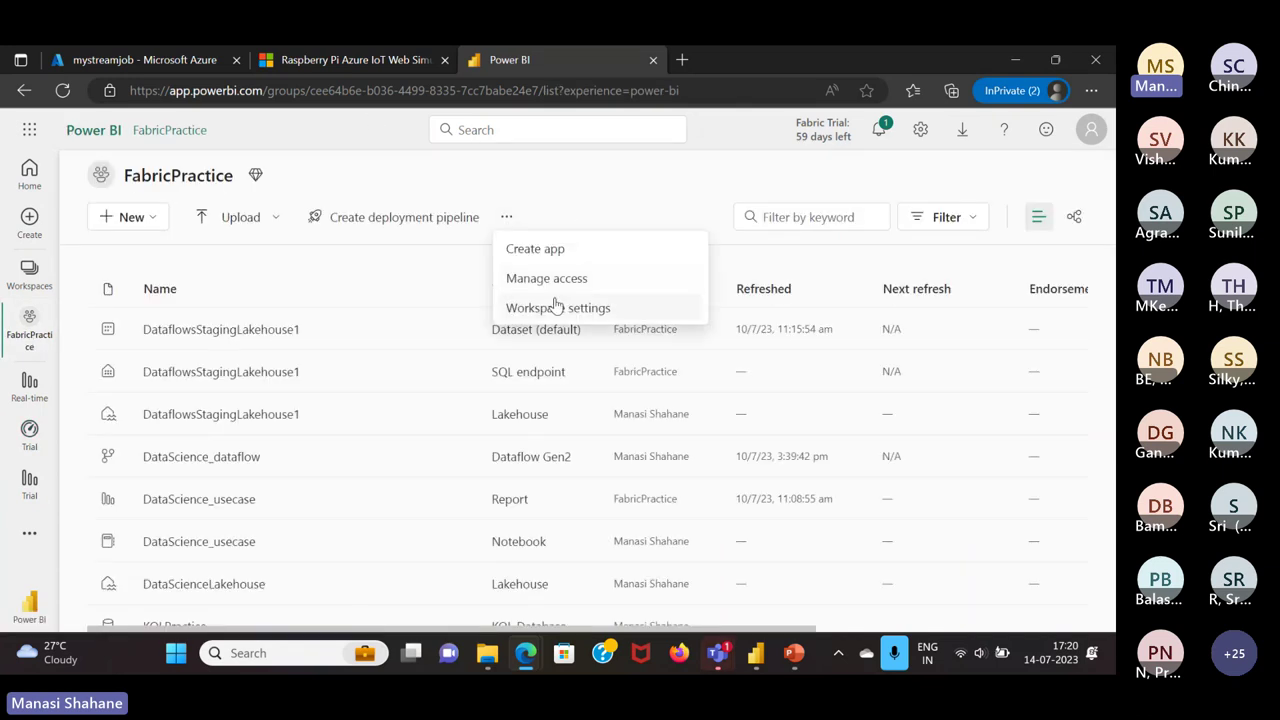
click(558, 308)
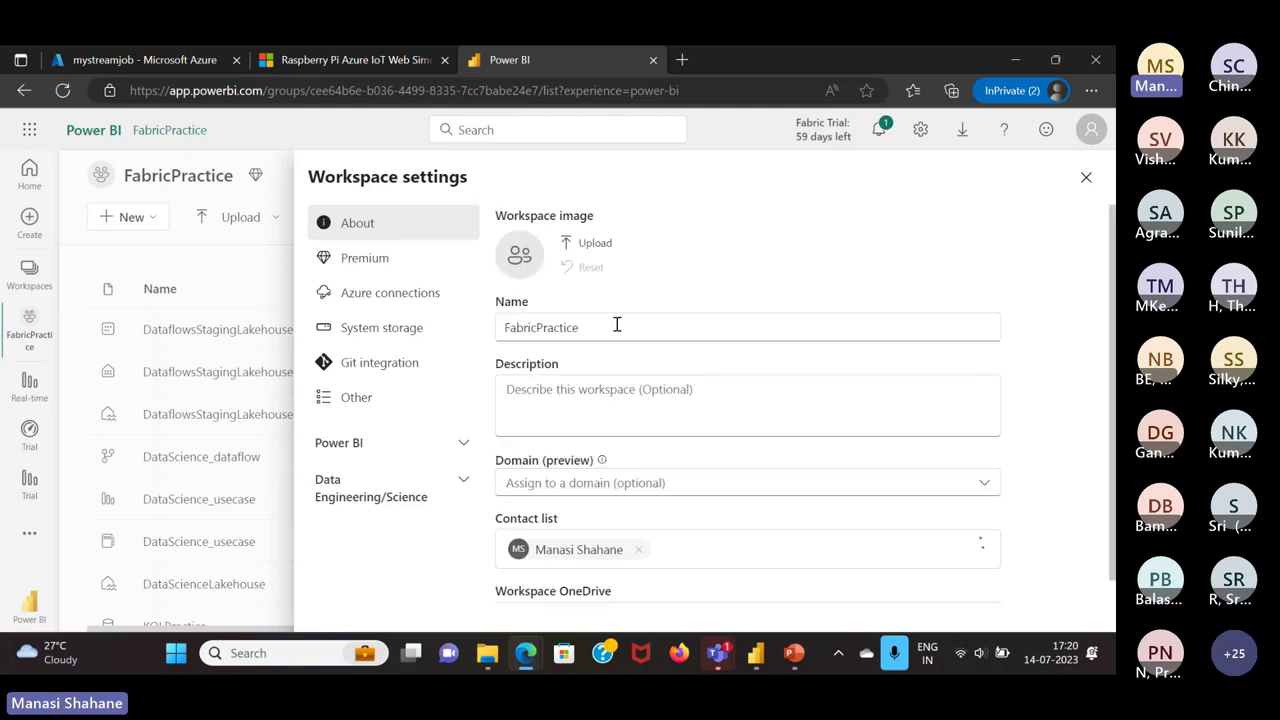
scroll(723, 483, down, 1)
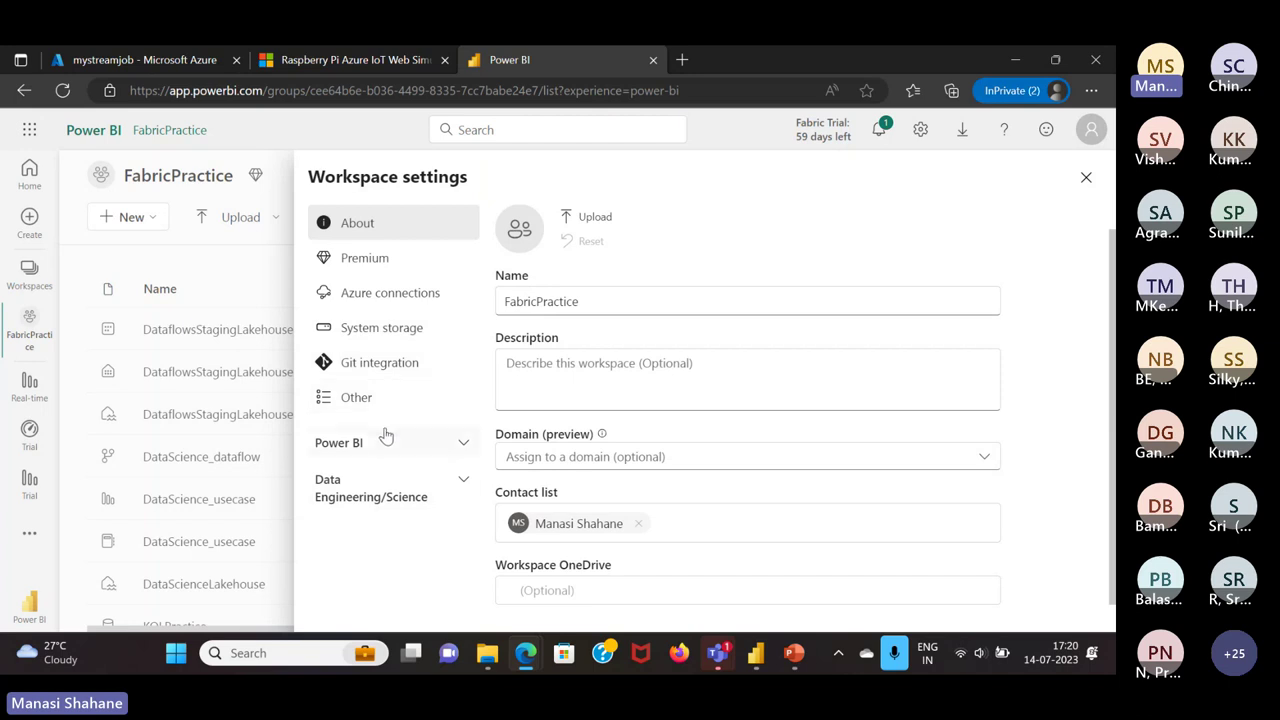
click(460, 447)
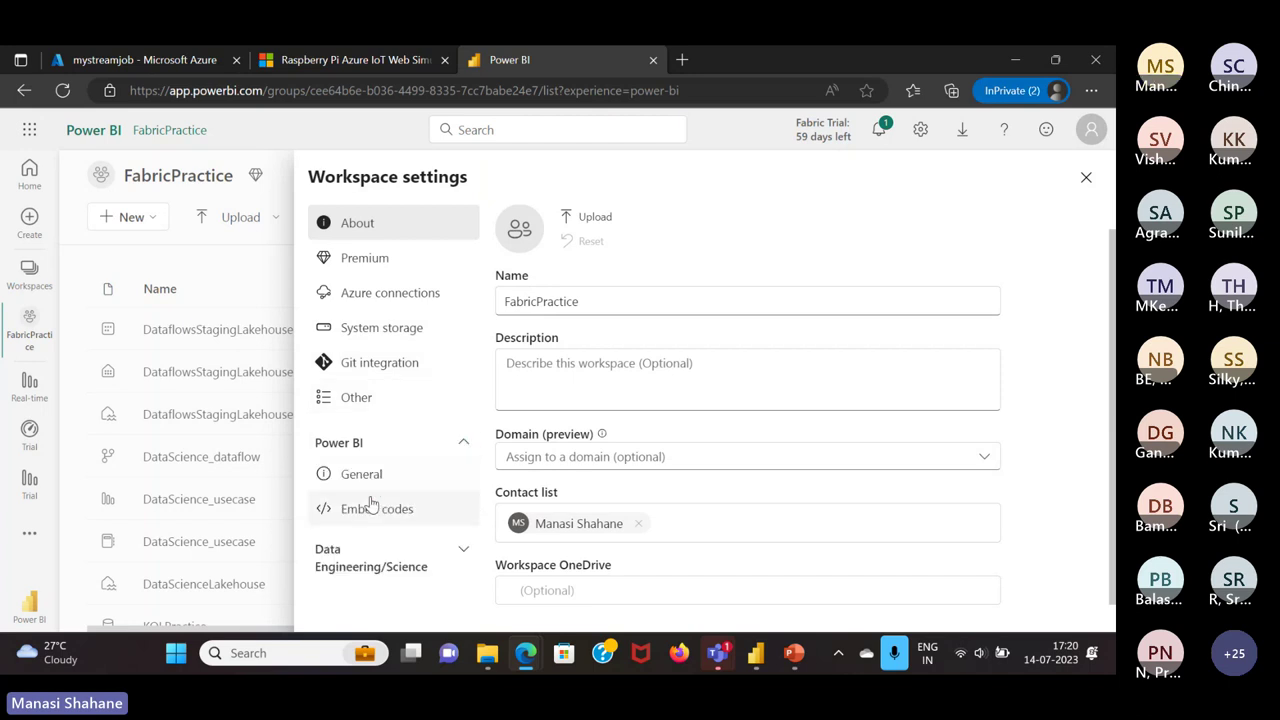
click(377, 485)
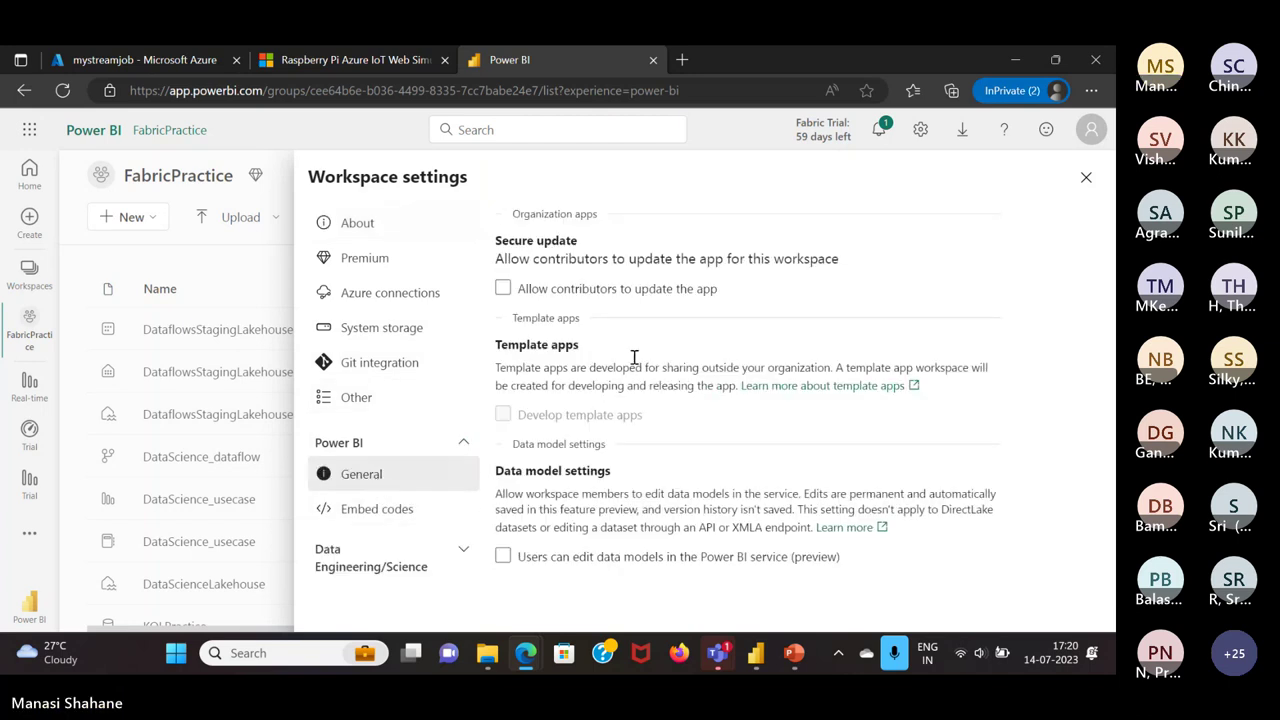
click(362, 232)
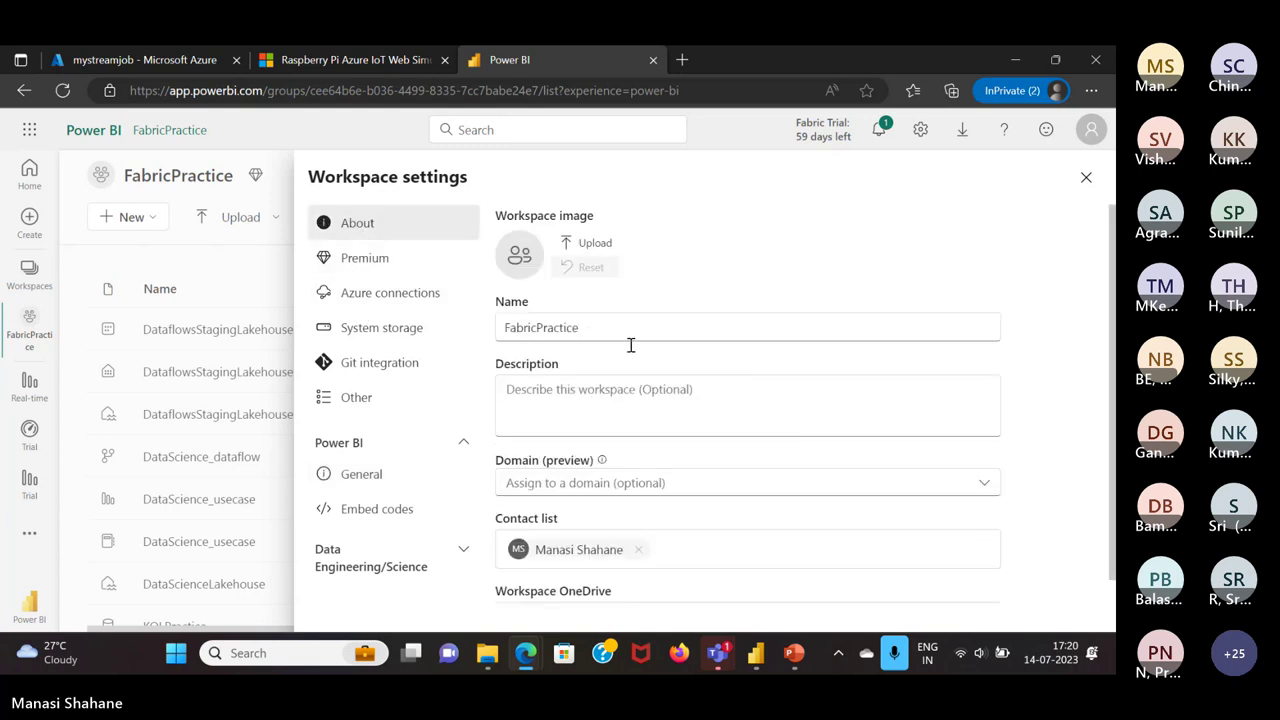
Look at the domain list and contact field without changes, then close the settings panel
scroll(630, 380, down, 1)
click(756, 457)
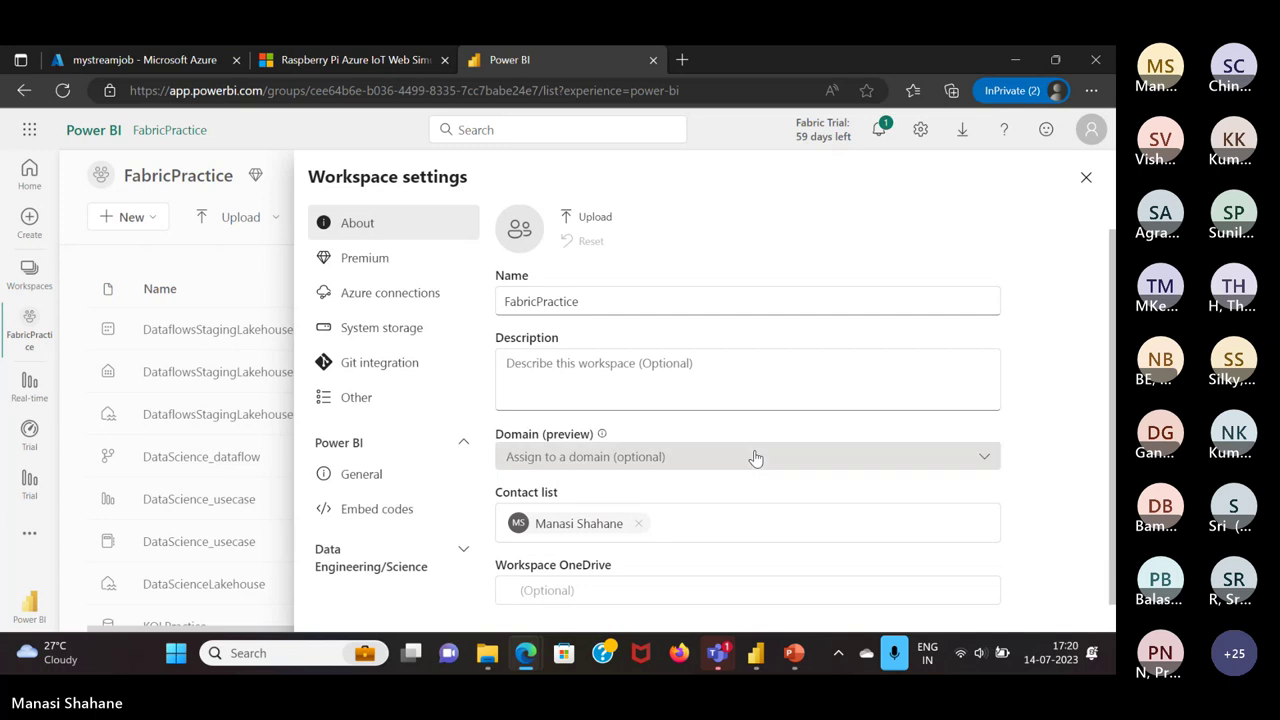
click(1017, 443)
click(748, 520)
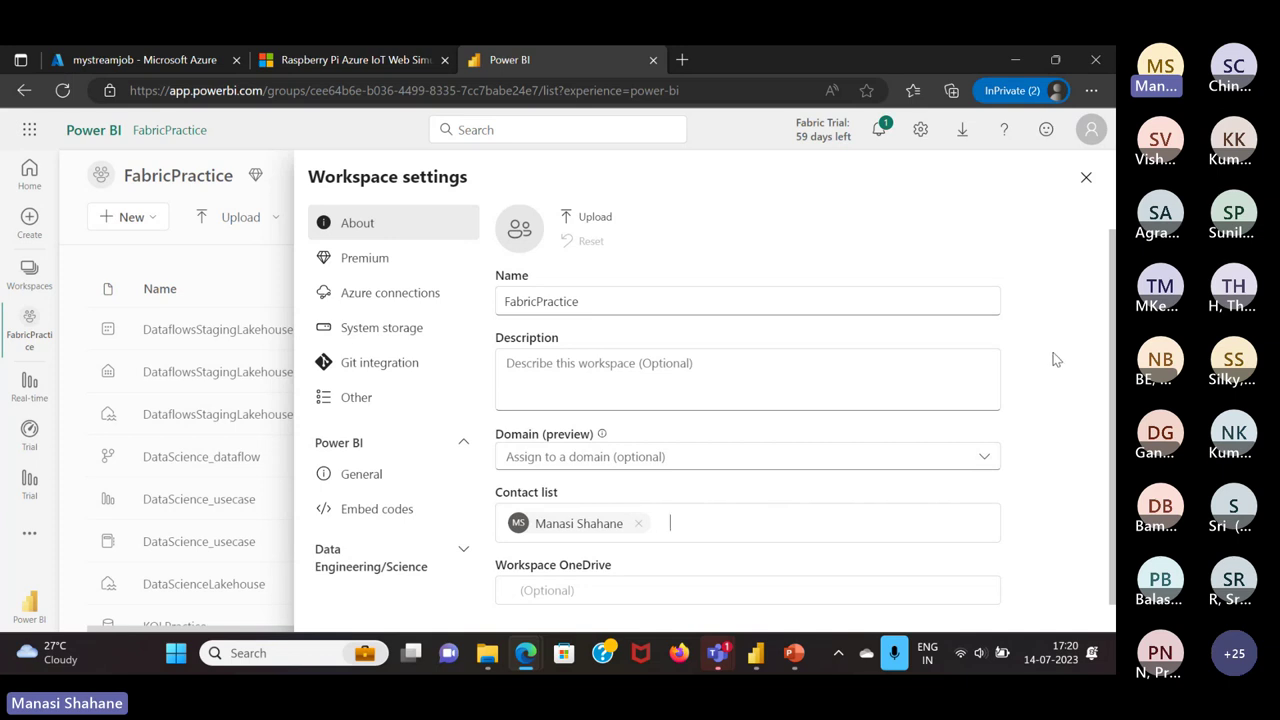
text(chai)
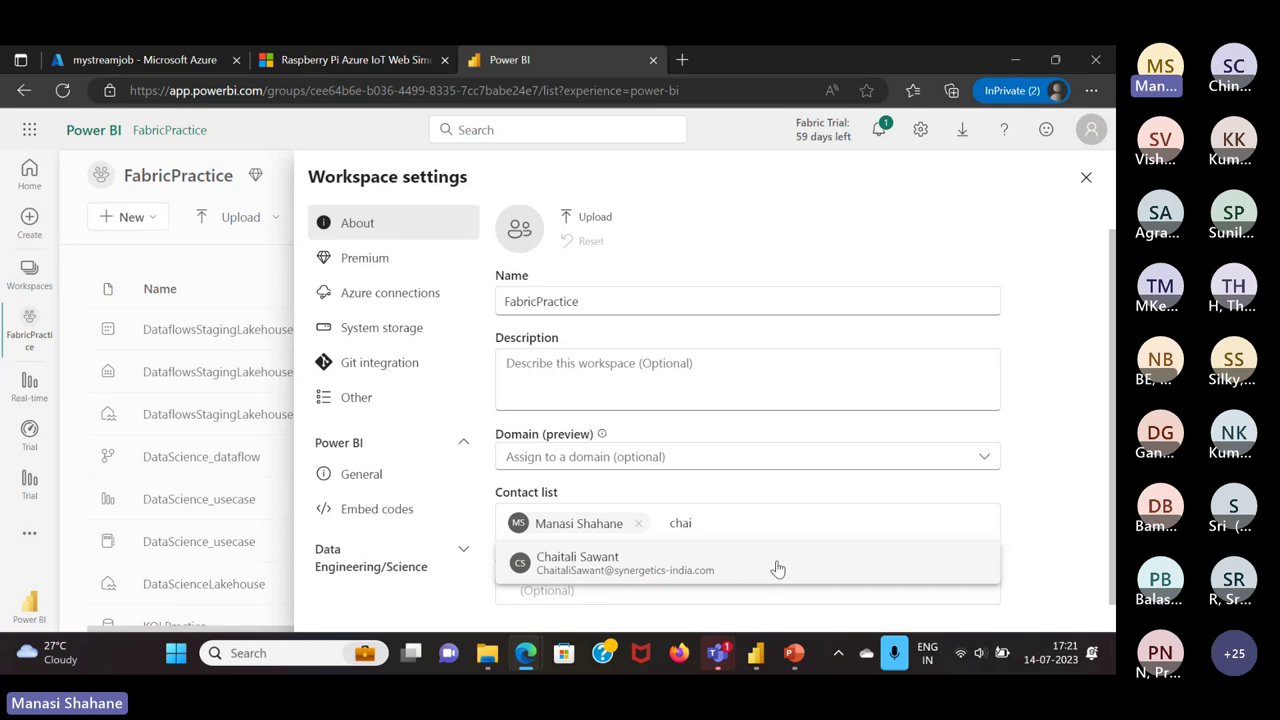
click(1057, 403)
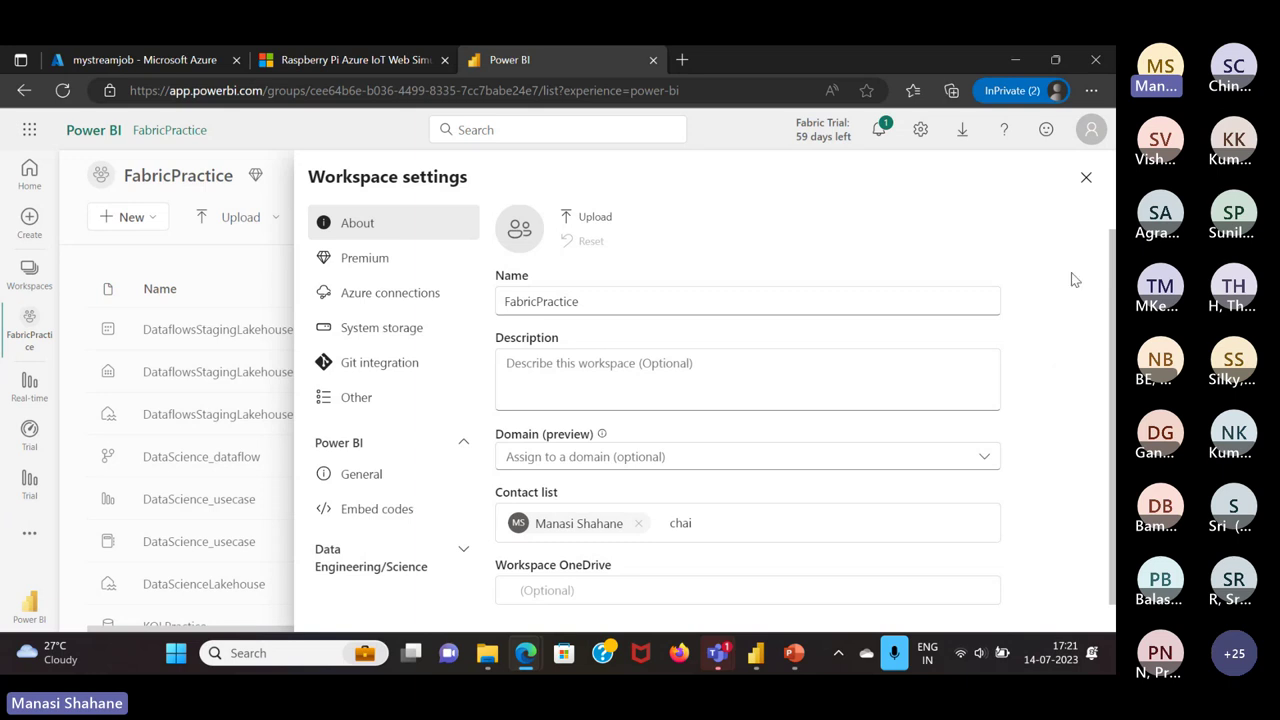
click(1085, 180)
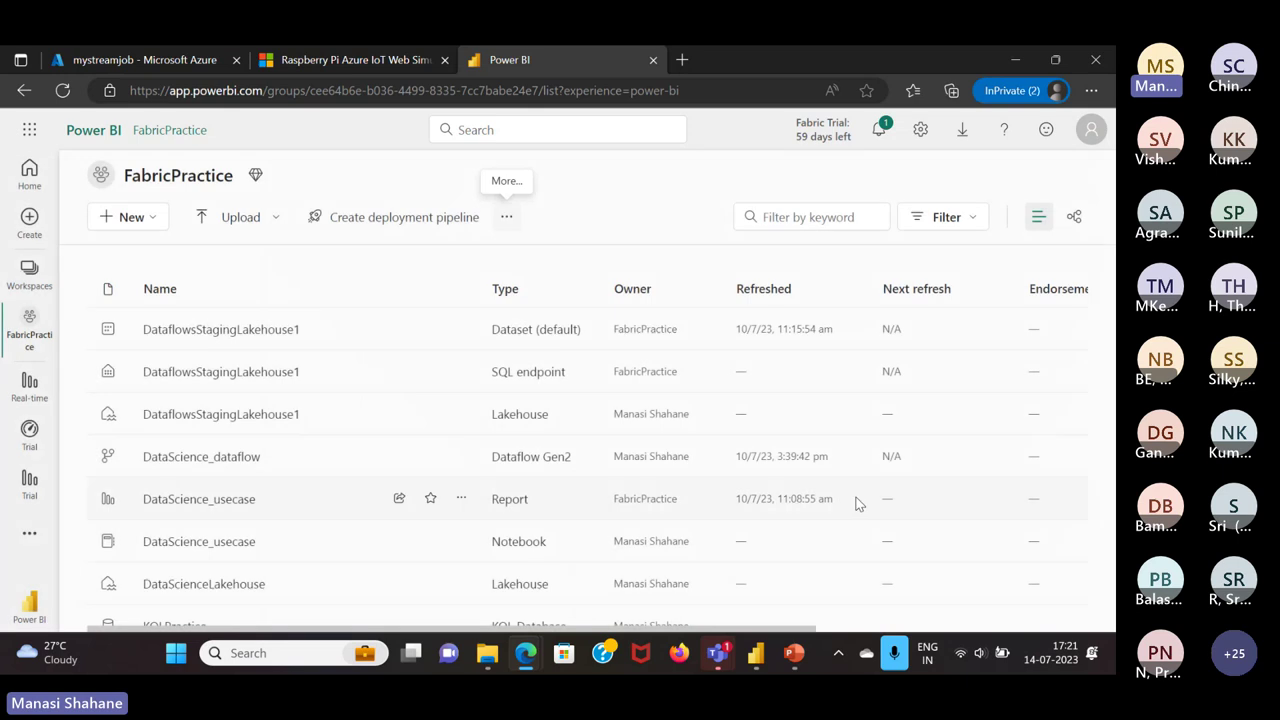
Bring the Teams meeting window forward and stop sharing the screen
mouse_move(718, 652)
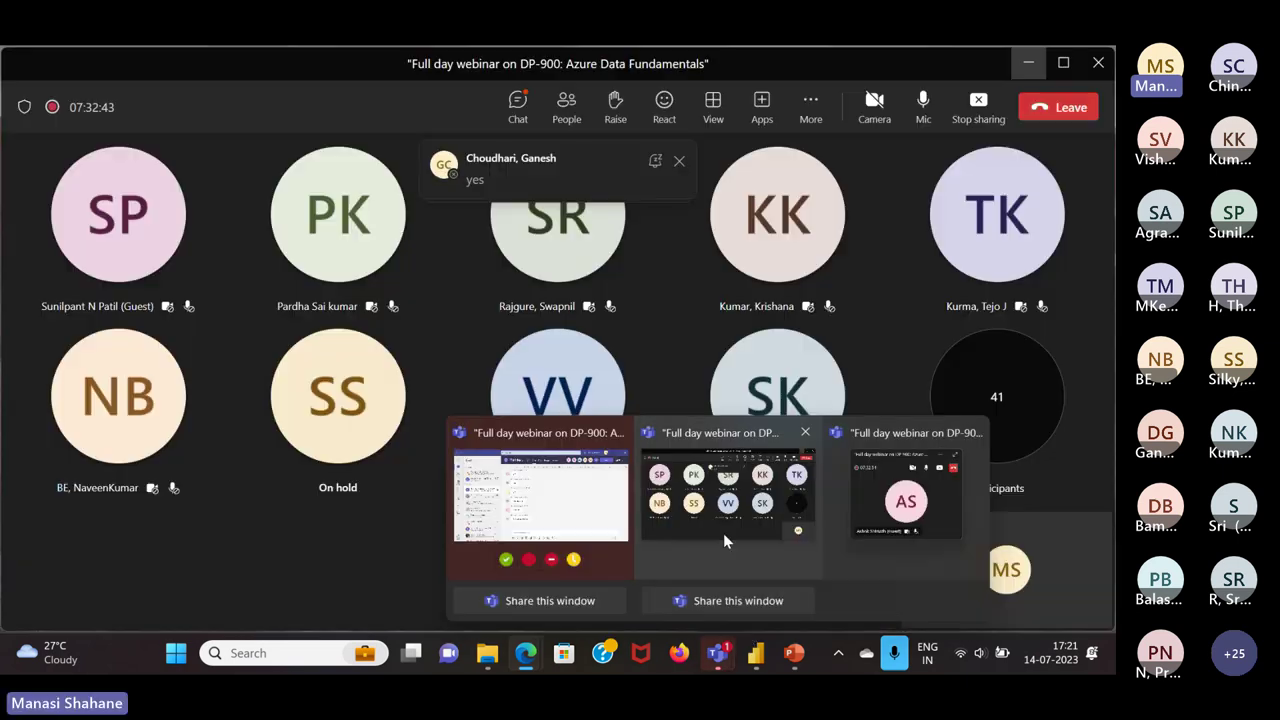
click(723, 534)
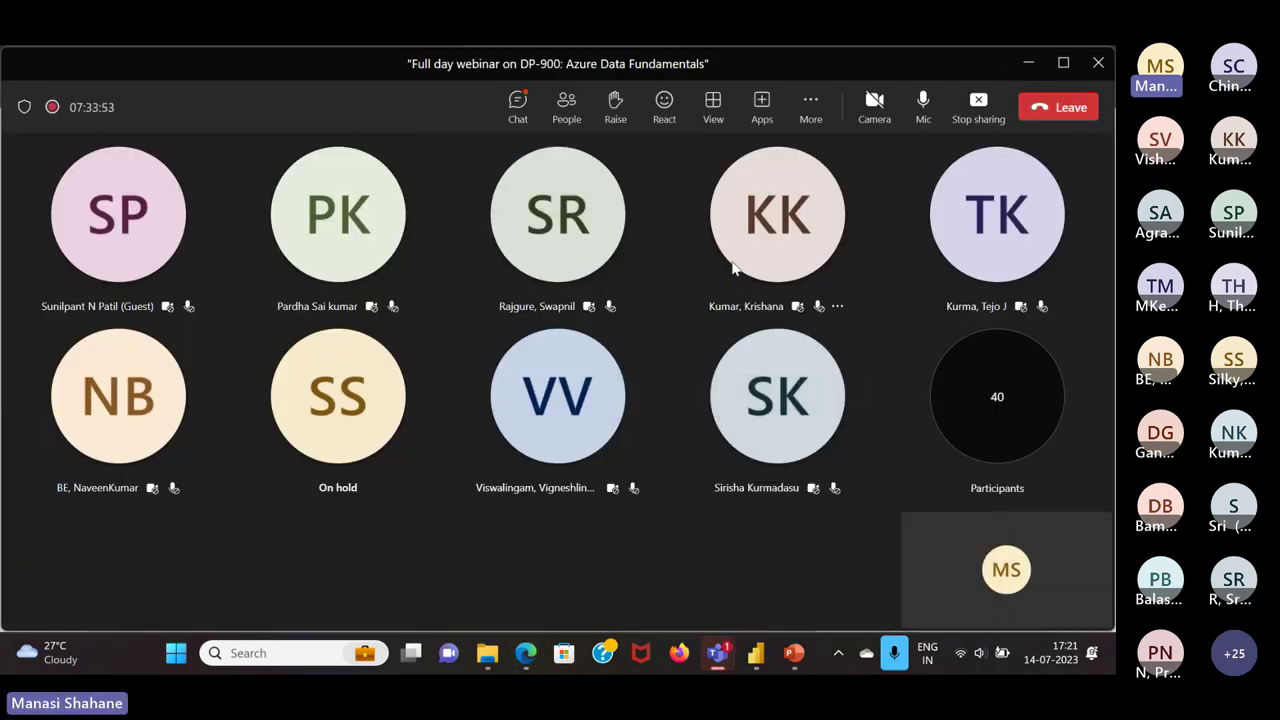
click(978, 104)
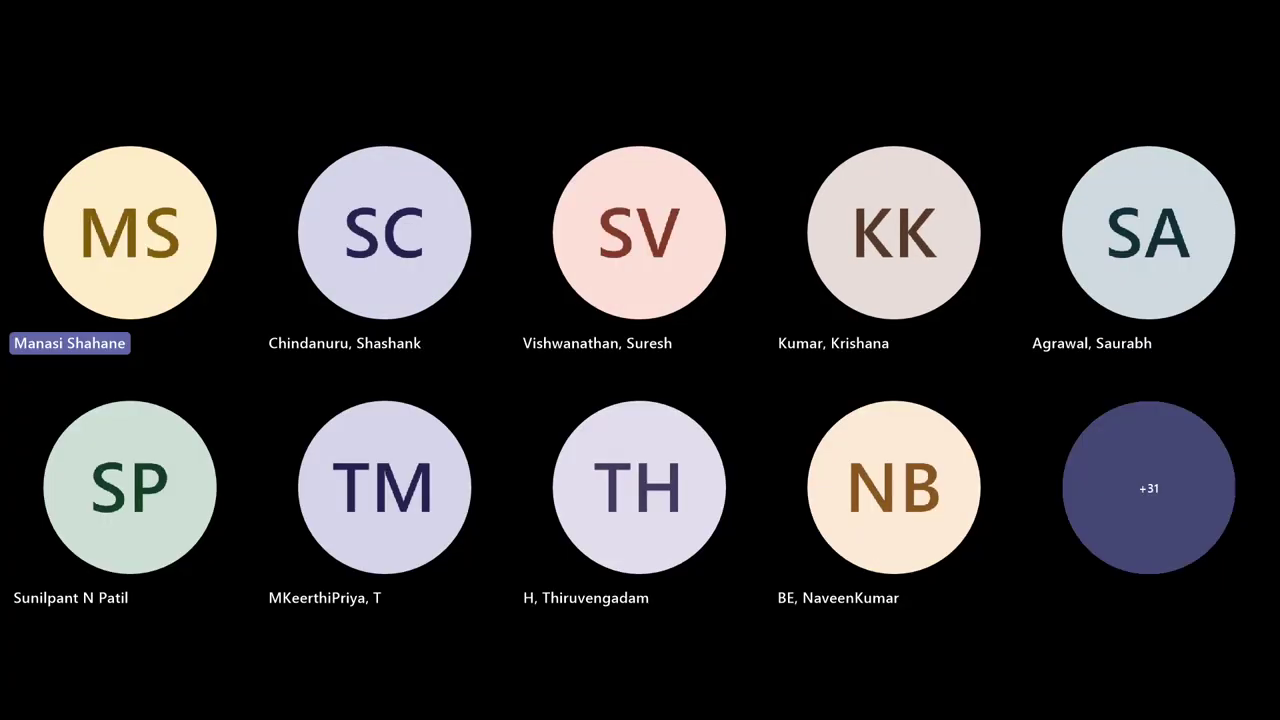